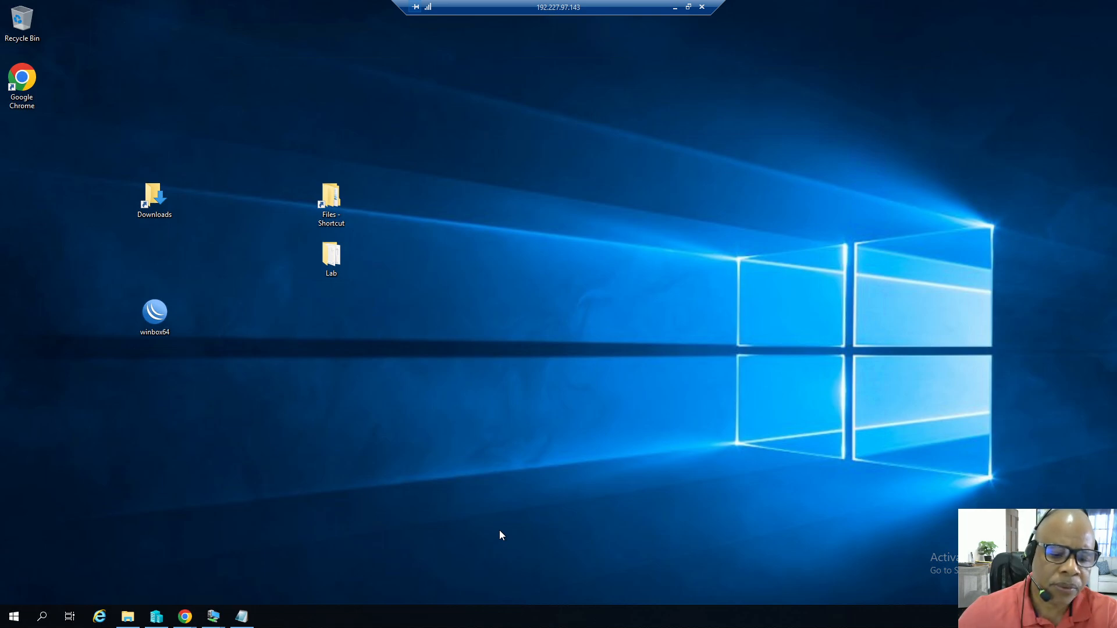
Open the Tutorial note and highlight the word Mikrotik in its title line.
click(242, 615)
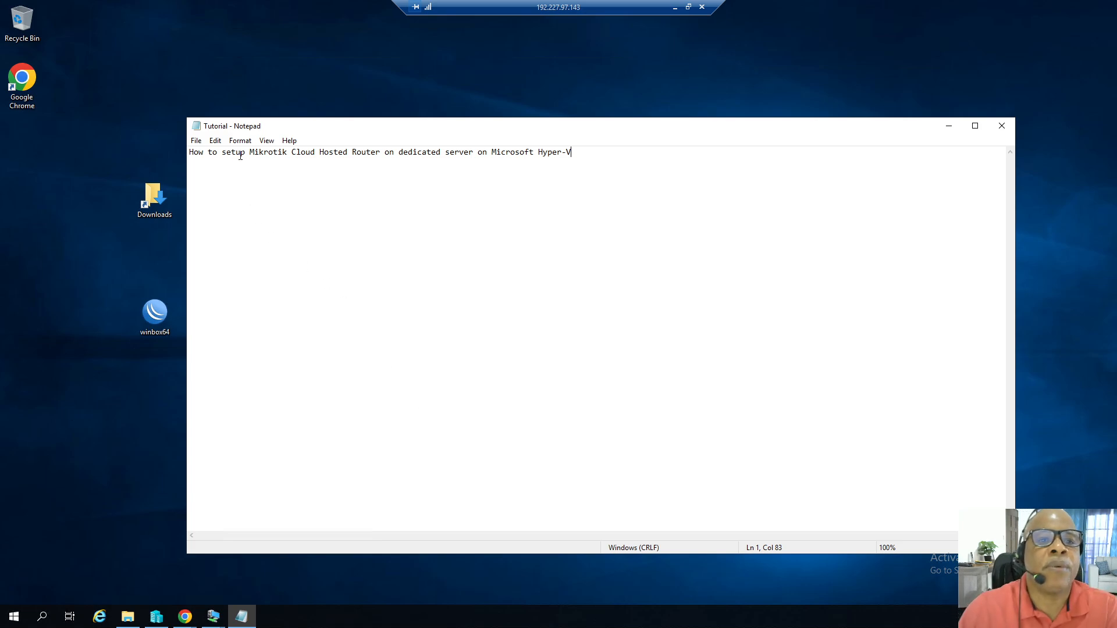
drag(250, 154, 280, 154)
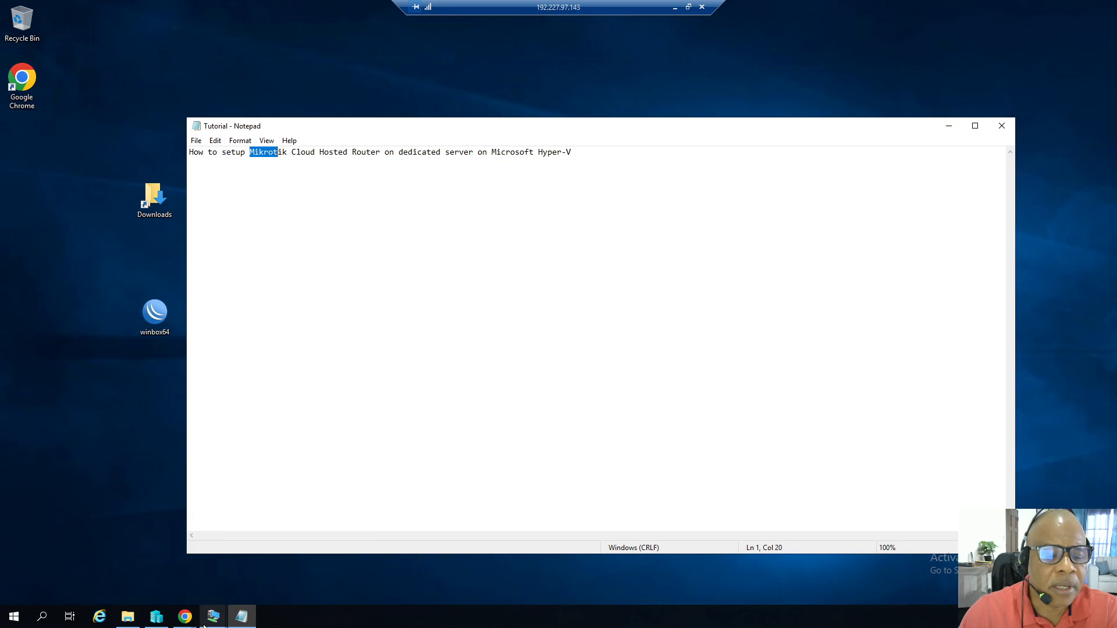
Switch to the MikroTik website in the browser and open its Hardware products page.
click(185, 616)
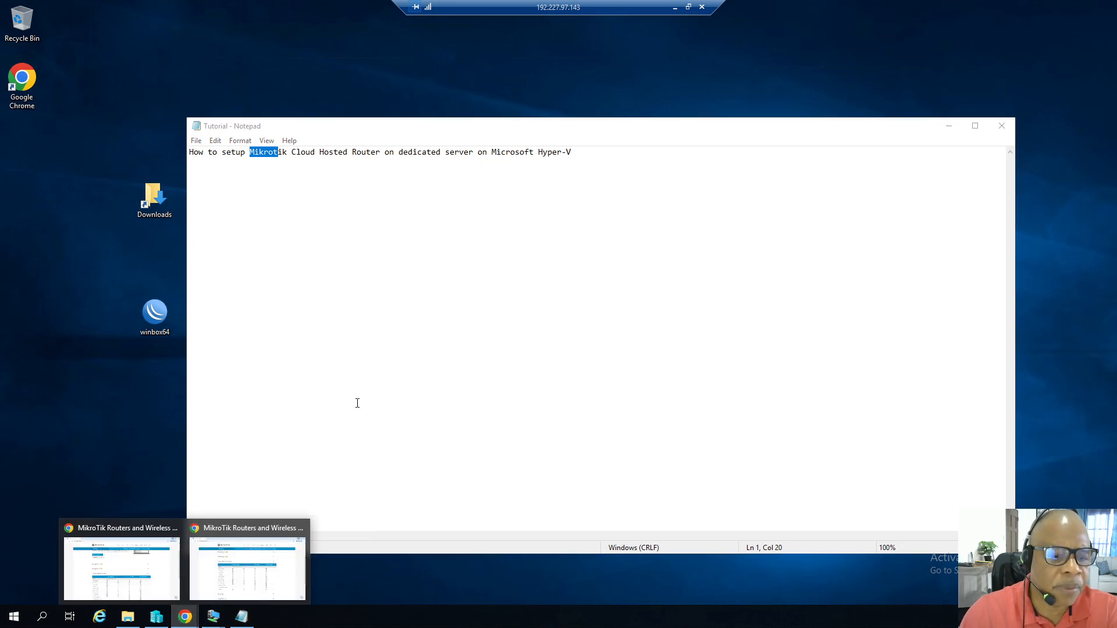
click(228, 531)
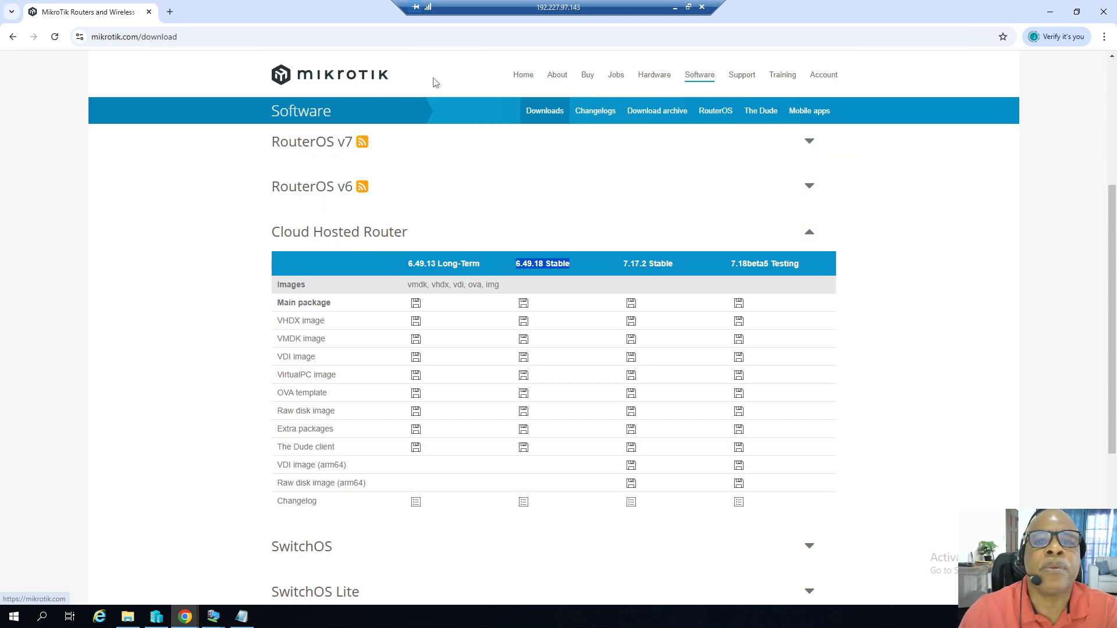
click(522, 77)
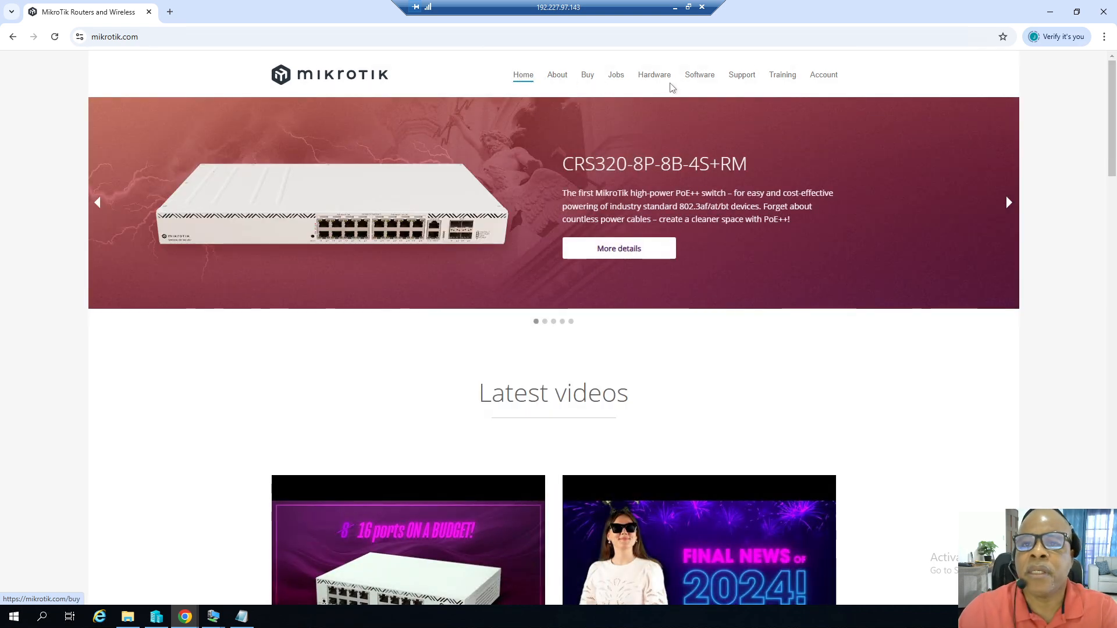
click(655, 79)
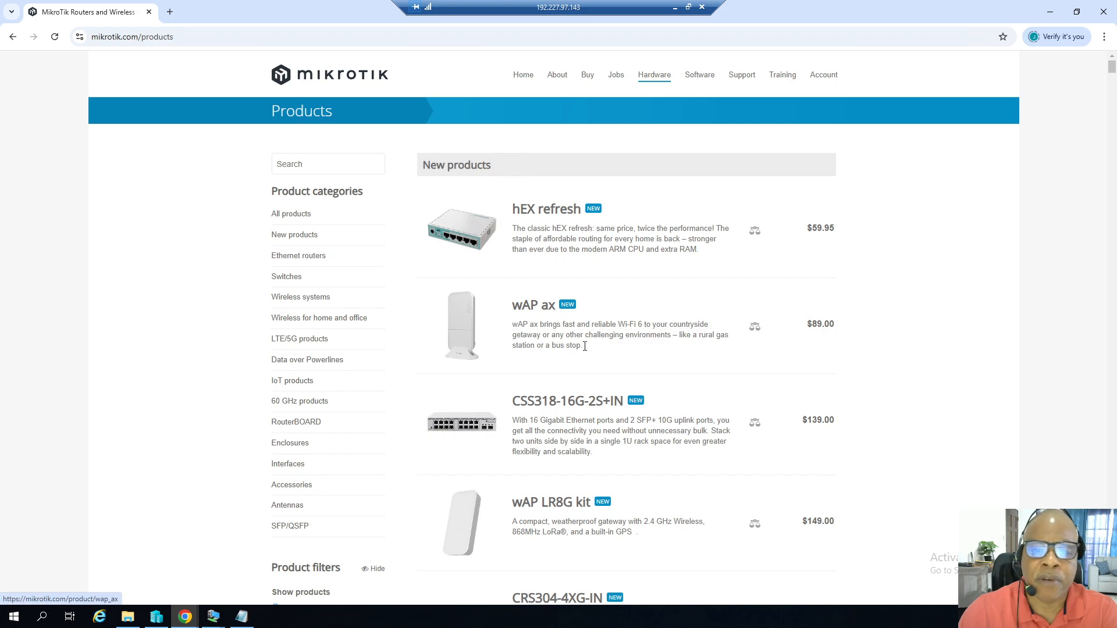
Browse the Ethernet routers list and highlight the RB1100AHx4 and RB1100AHx4 Dude Edition names.
scroll(584, 346, down, 11)
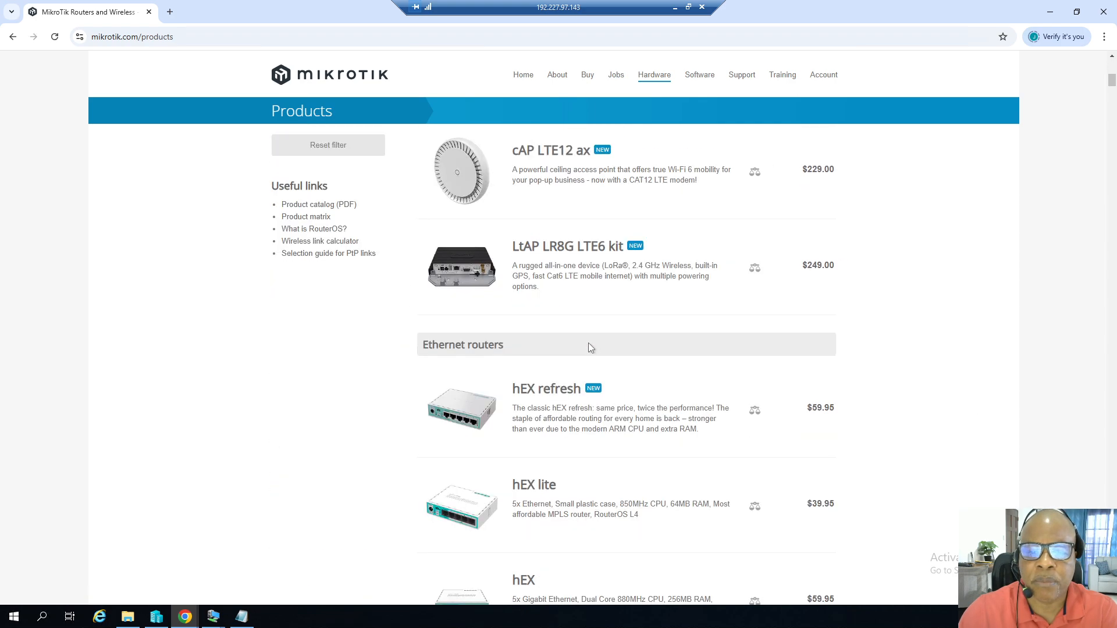
scroll(588, 347, down, 17)
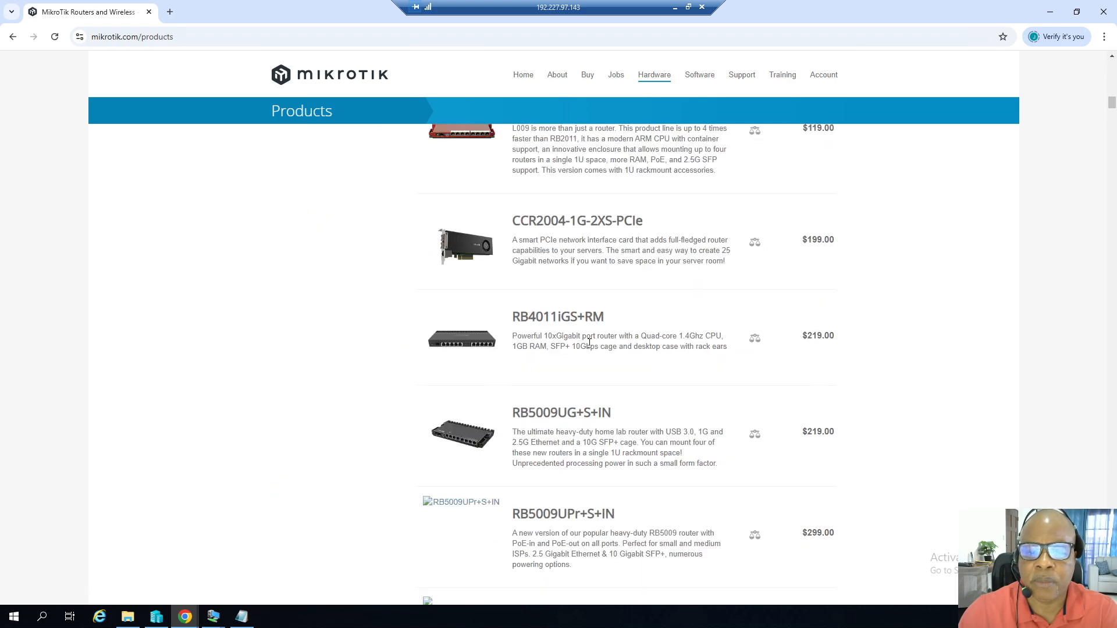
scroll(589, 342, down, 2)
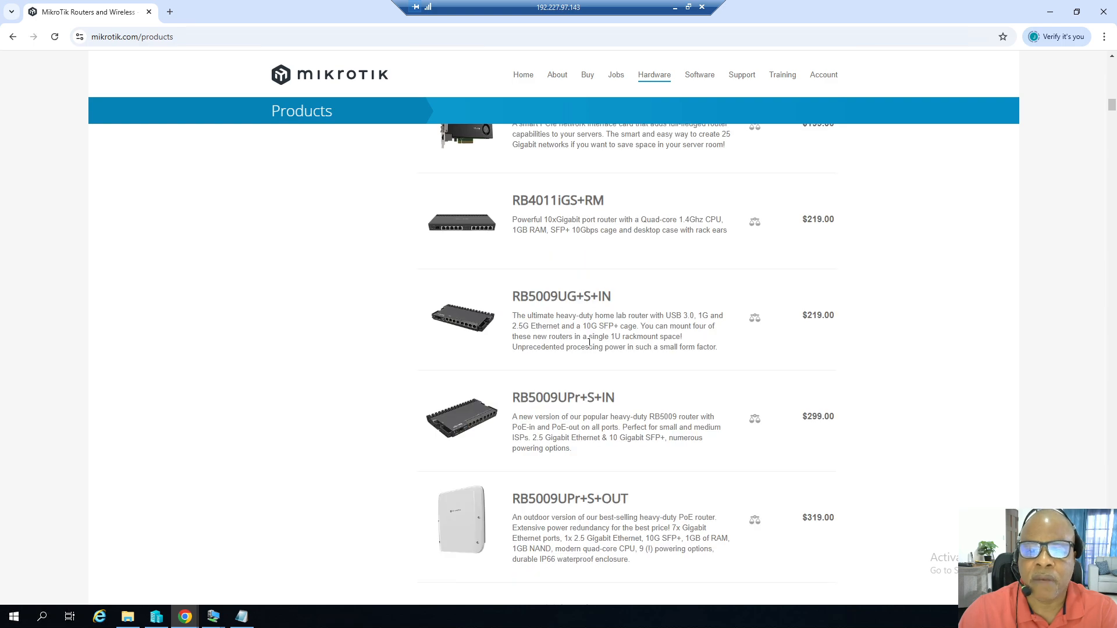
scroll(589, 343, down, 7)
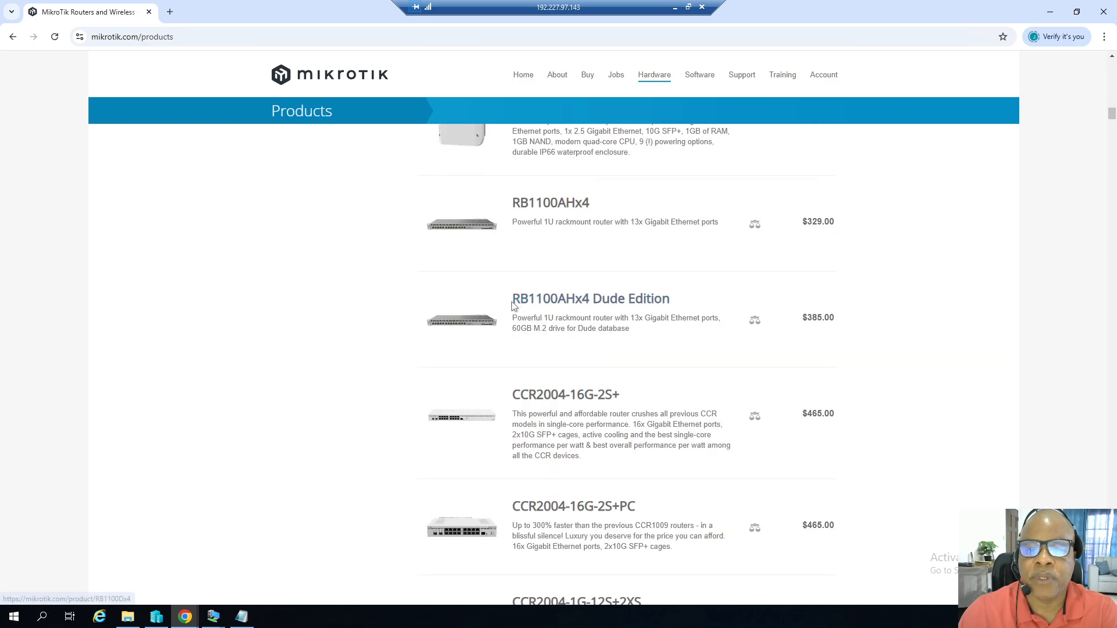
drag(512, 203, 594, 211)
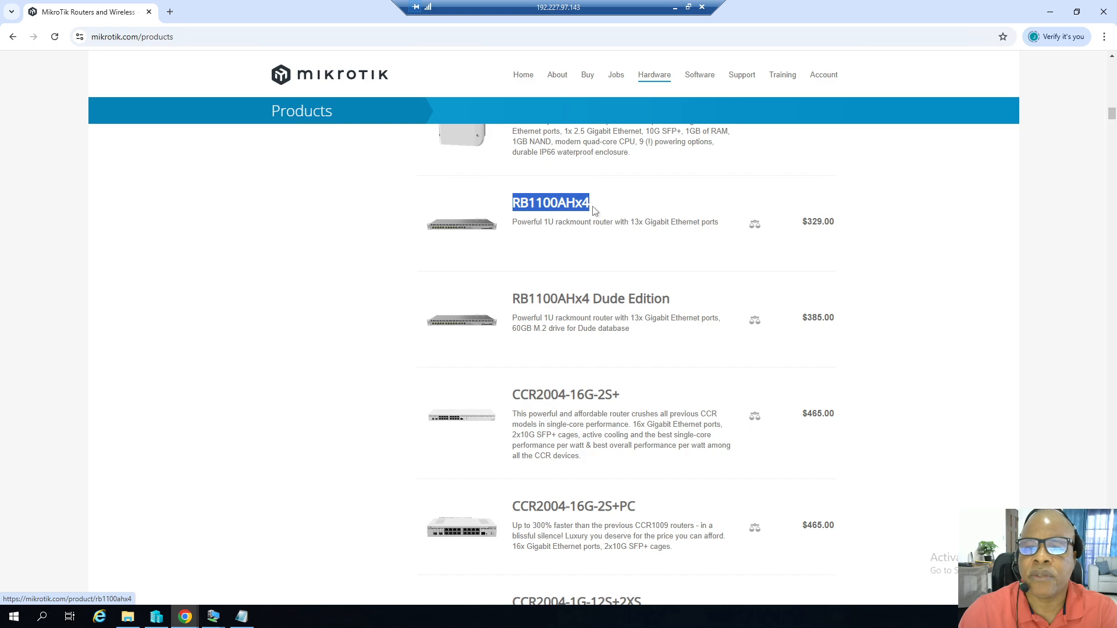
drag(512, 298, 564, 299)
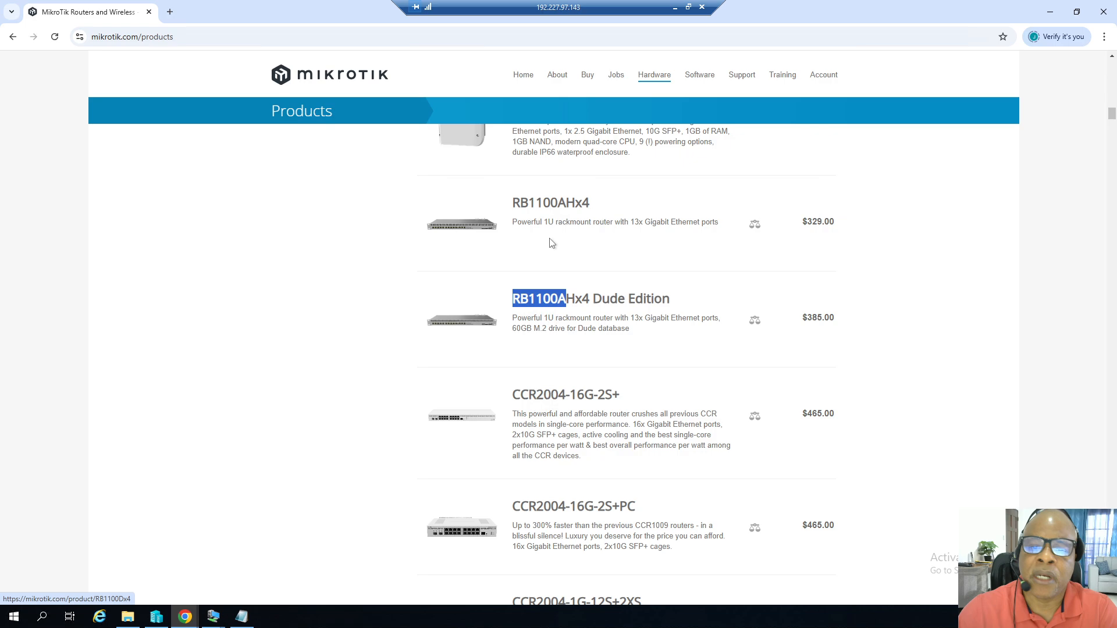
Open the Software downloads page, expand Cloud Hosted Router and highlight the 6.49.18 Stable version.
click(699, 76)
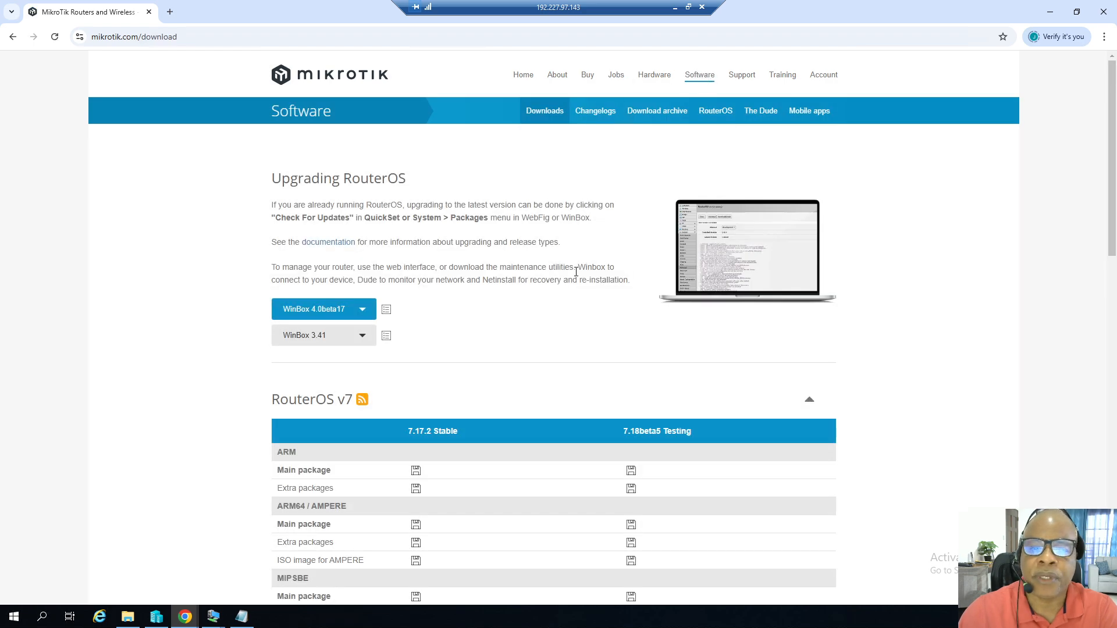
scroll(575, 272, down, 3)
scroll(575, 276, down, 14)
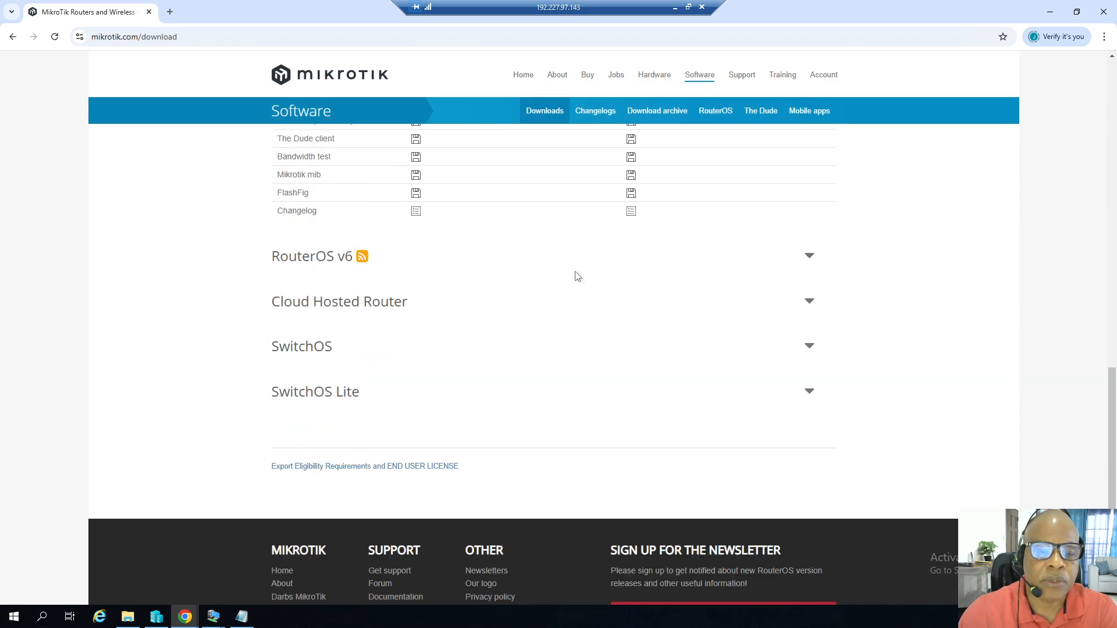
click(348, 255)
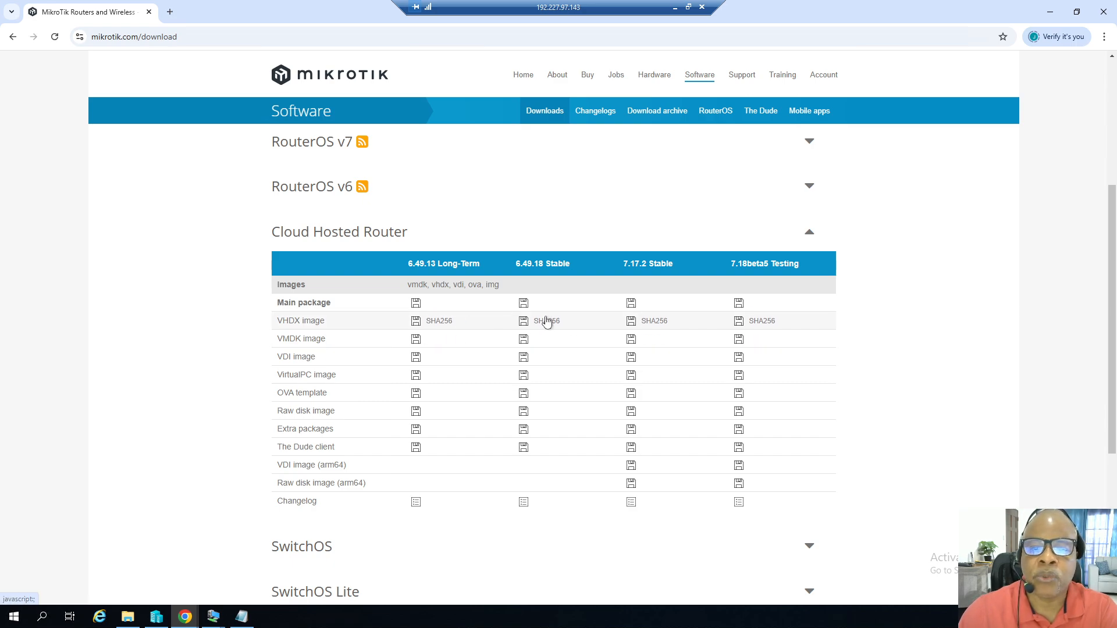
mouse_move(538, 325)
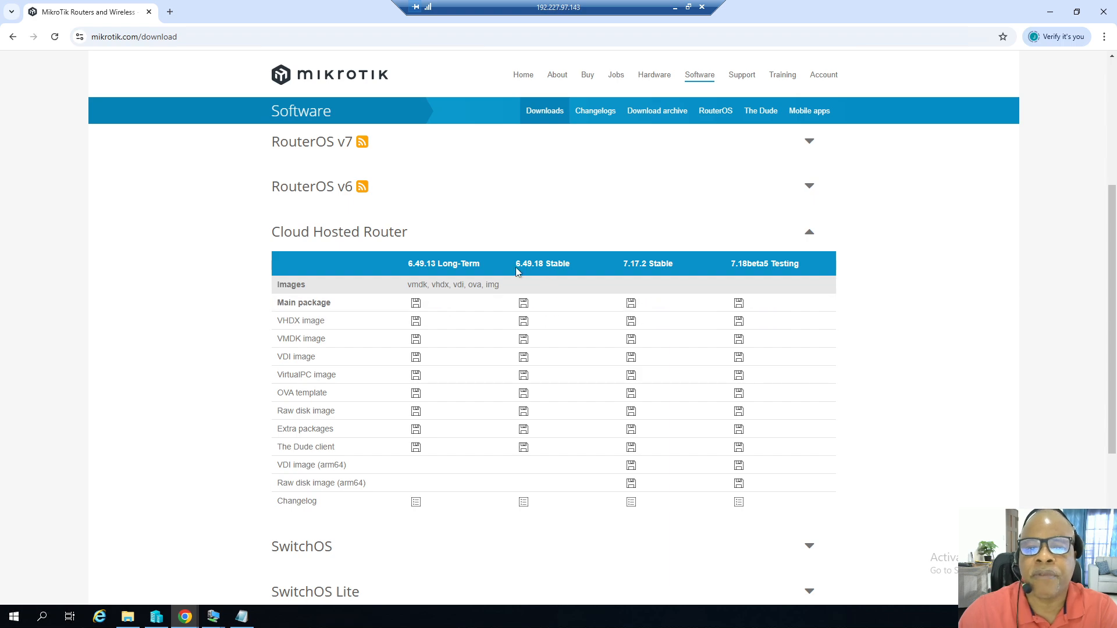
double_click(533, 265)
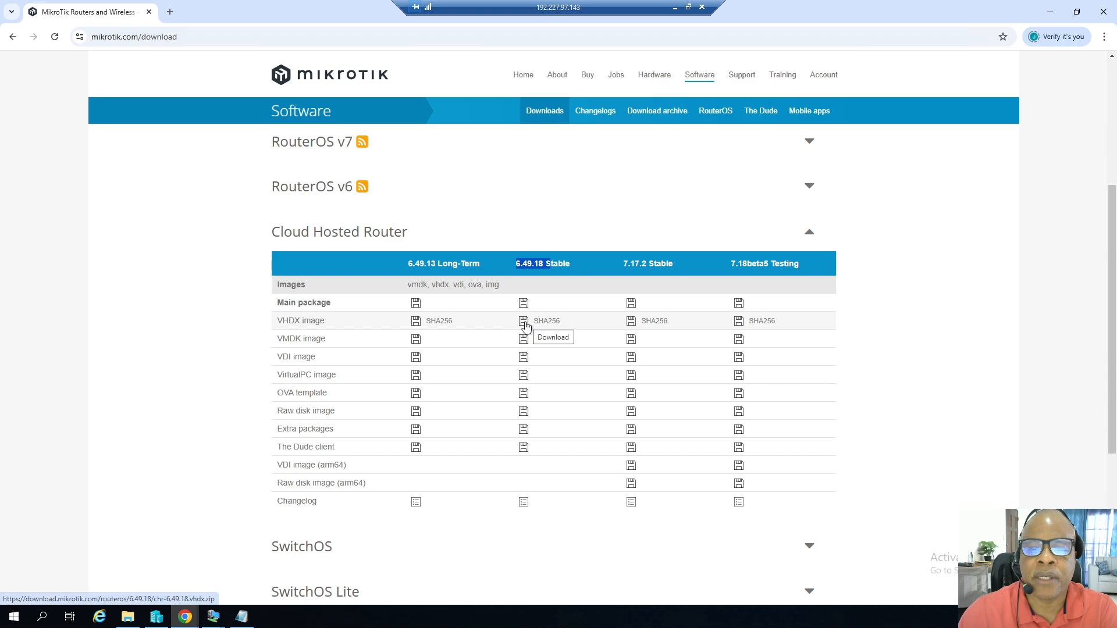
Open the Downloads folder in File Explorer to check the downloaded CHR image files, then minimize it.
click(127, 617)
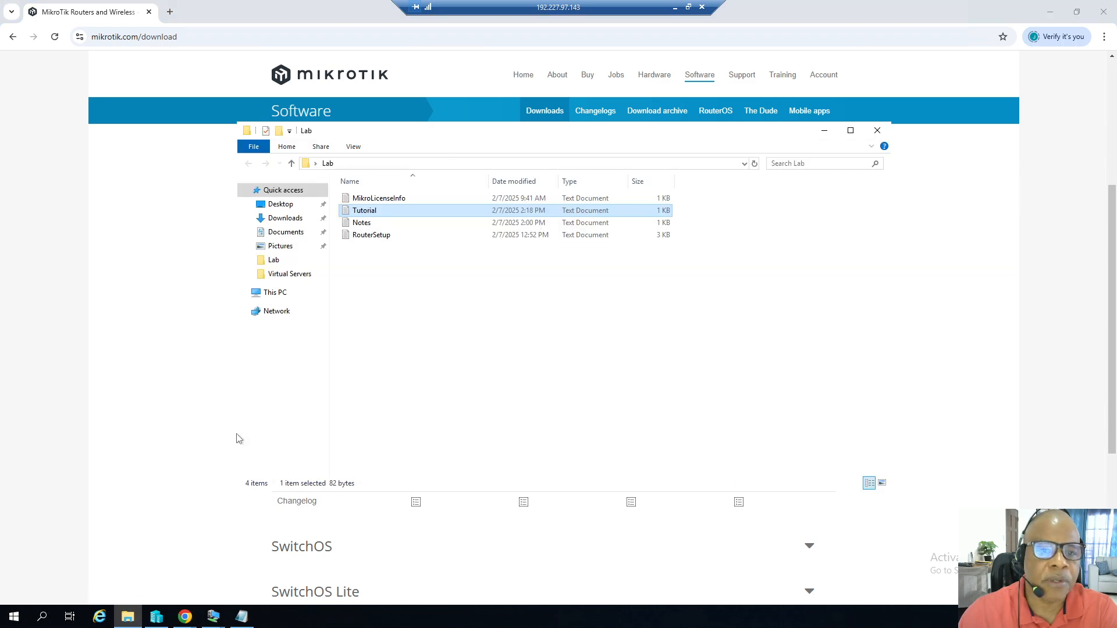
click(285, 218)
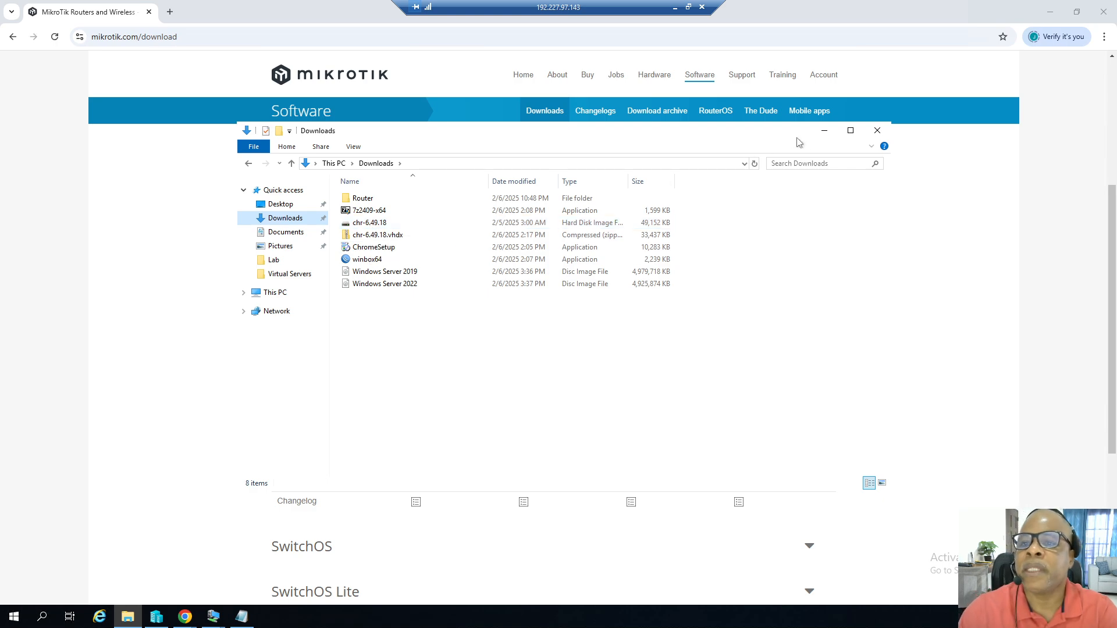
click(823, 134)
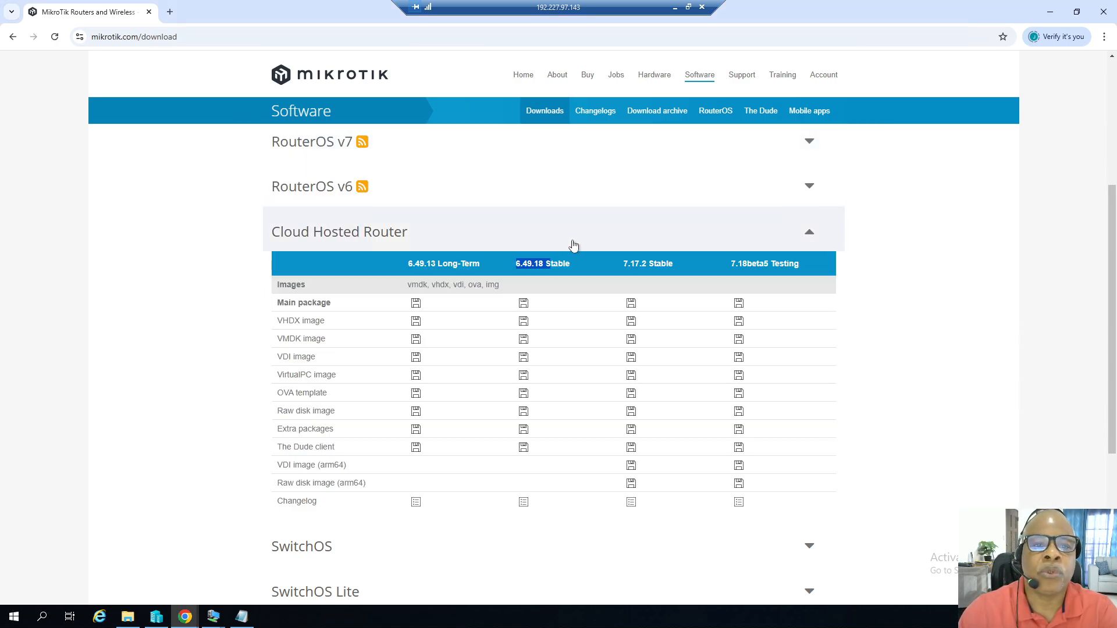
Return to the top of the download page and minimize File Explorer, the browser and Notepad.
click(169, 219)
scroll(173, 221, up, 4)
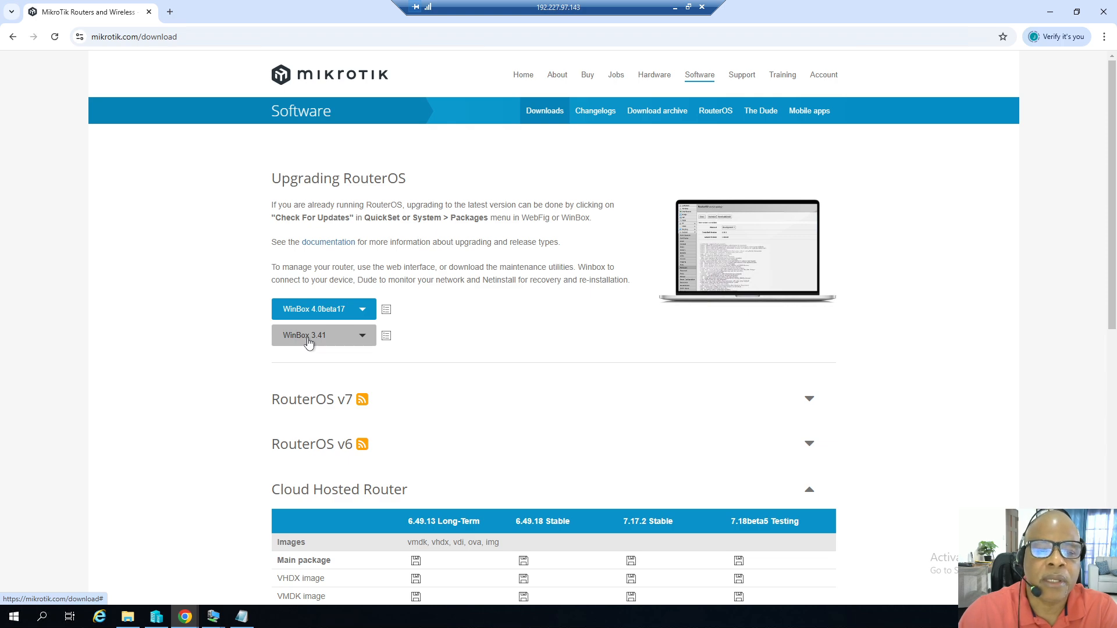
click(128, 616)
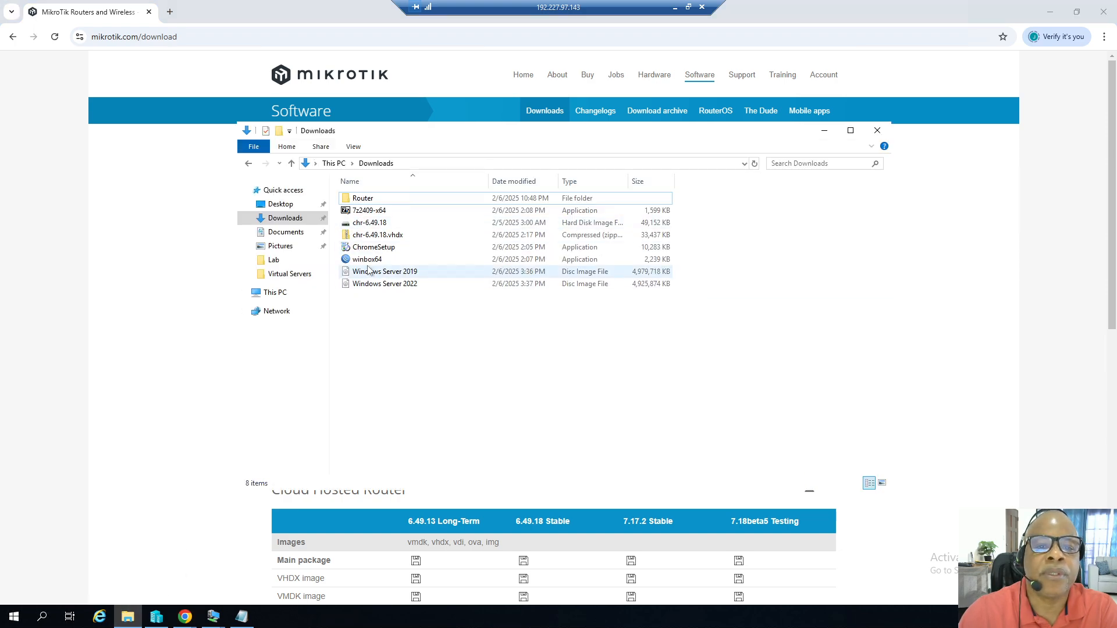
click(824, 130)
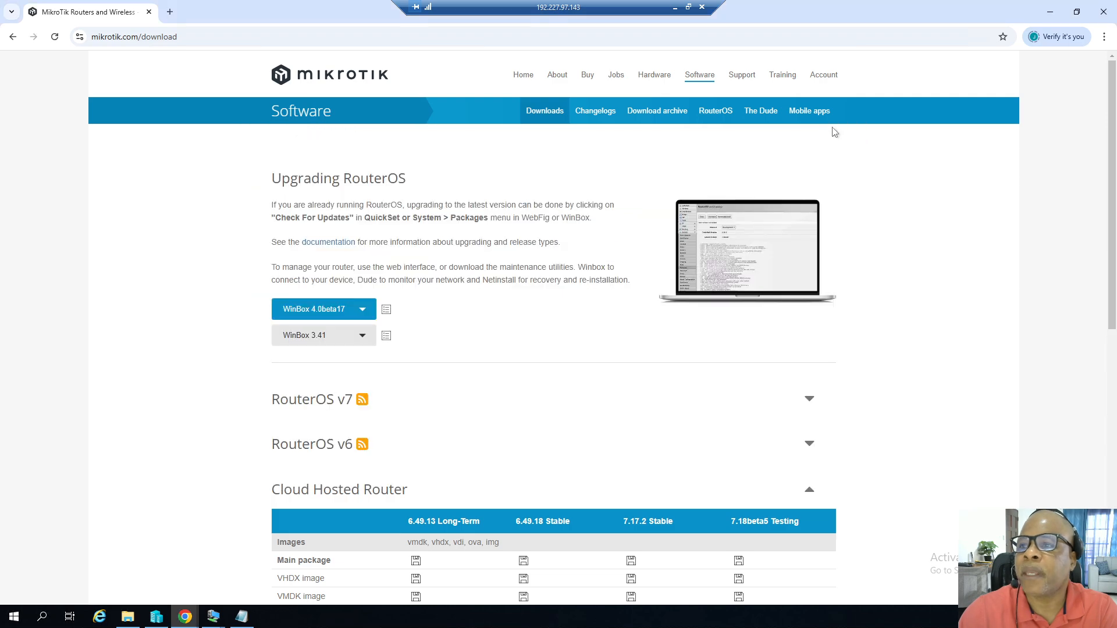
click(1049, 12)
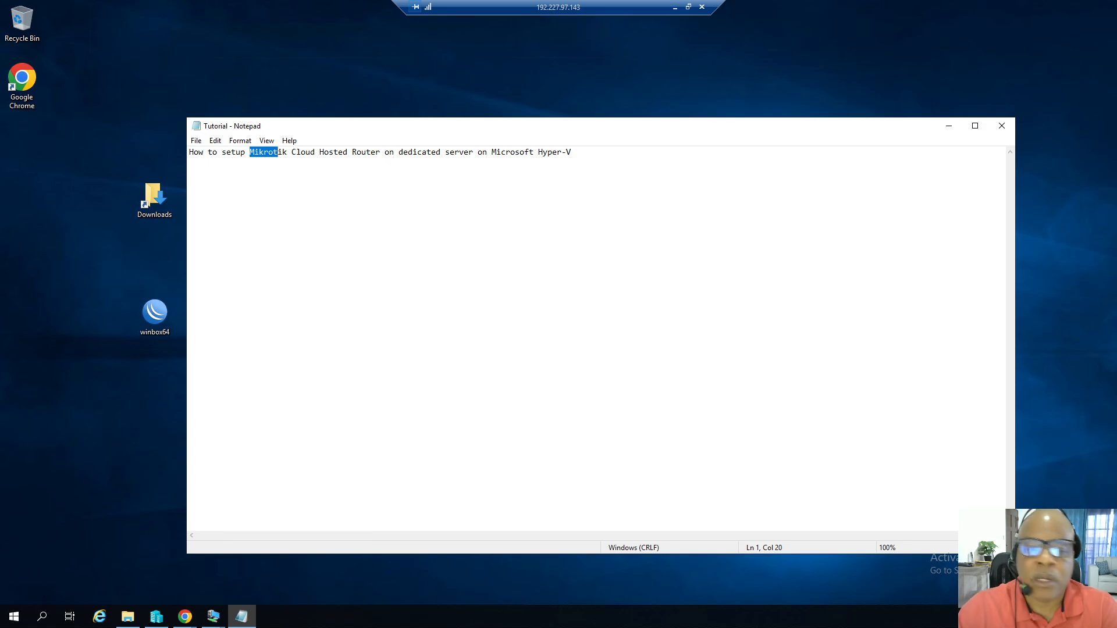
click(948, 125)
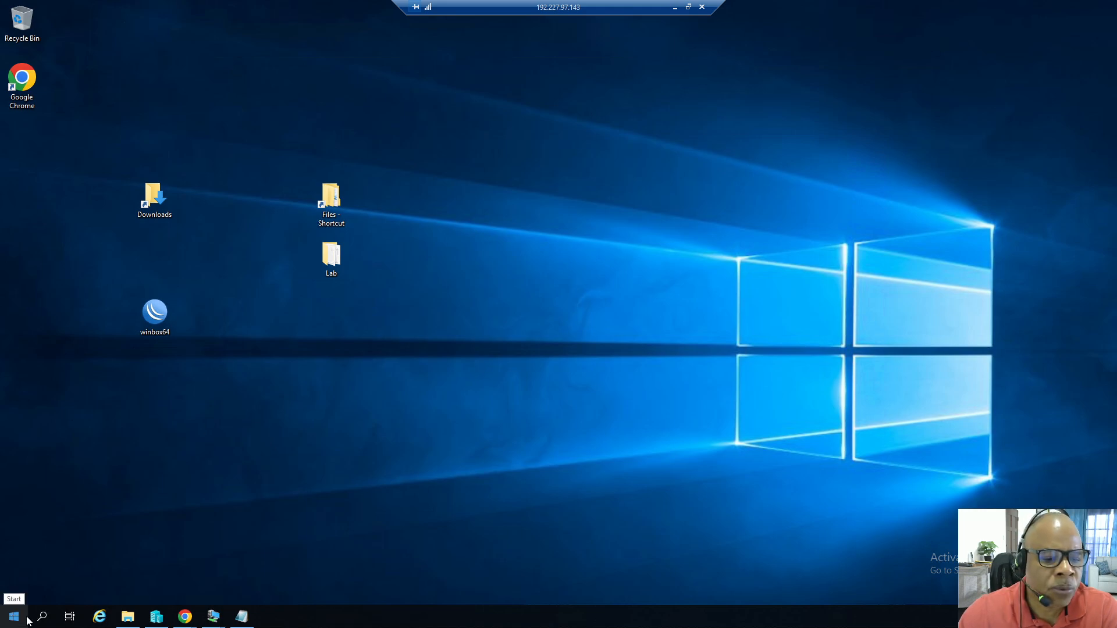
Open Hyper-V Manager to view the existing virtual machines, then minimize it.
click(155, 616)
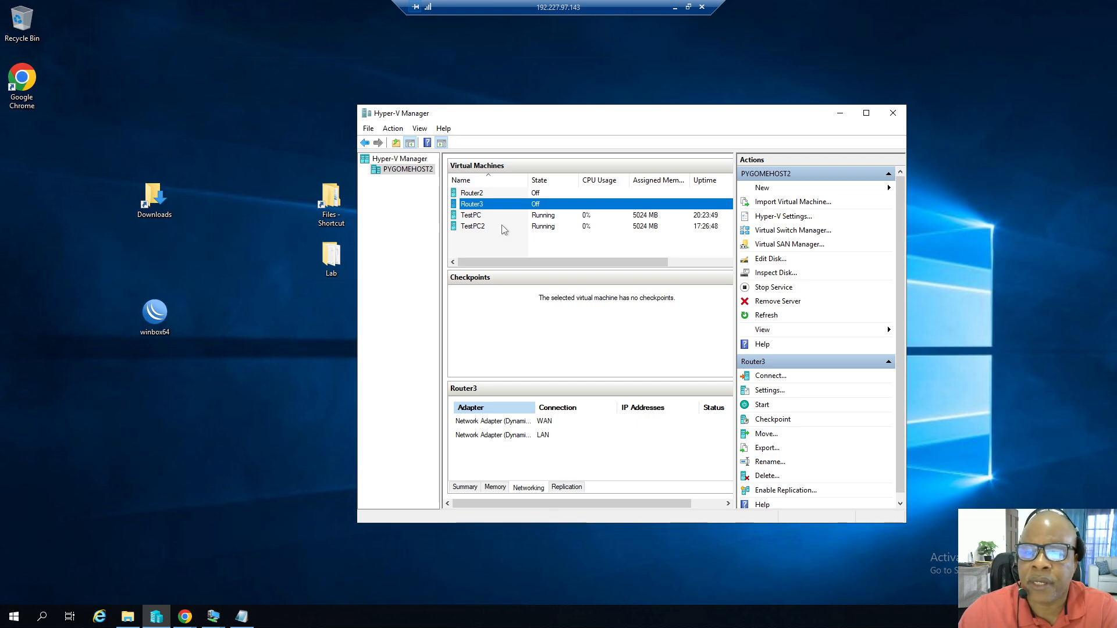
click(839, 113)
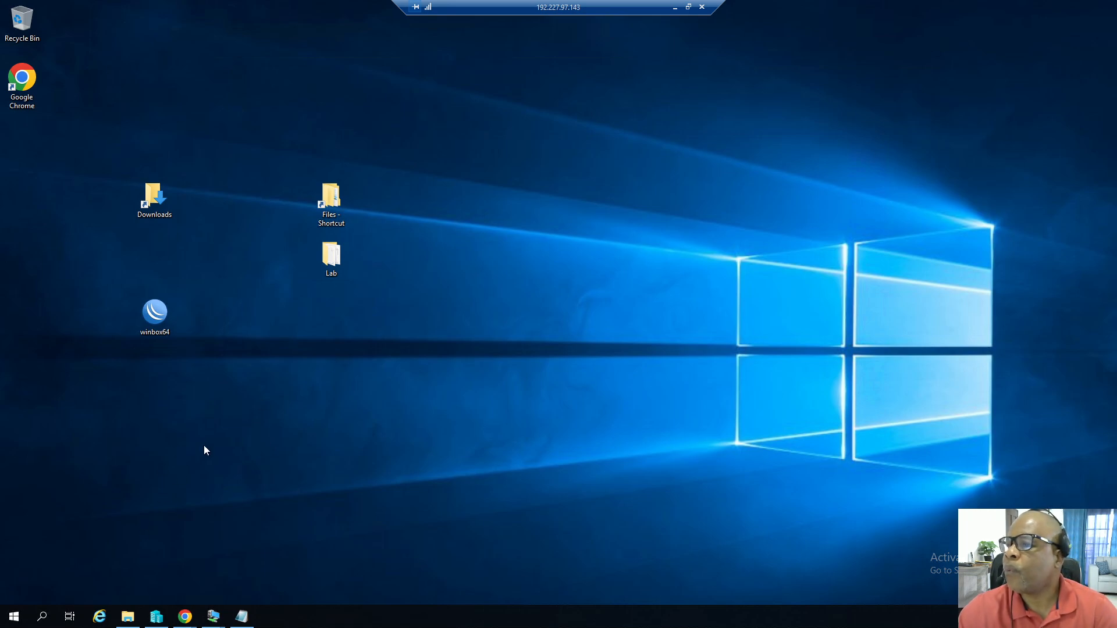
Open Control Panel, go to Network and Sharing Center and open the adapter settings.
click(13, 615)
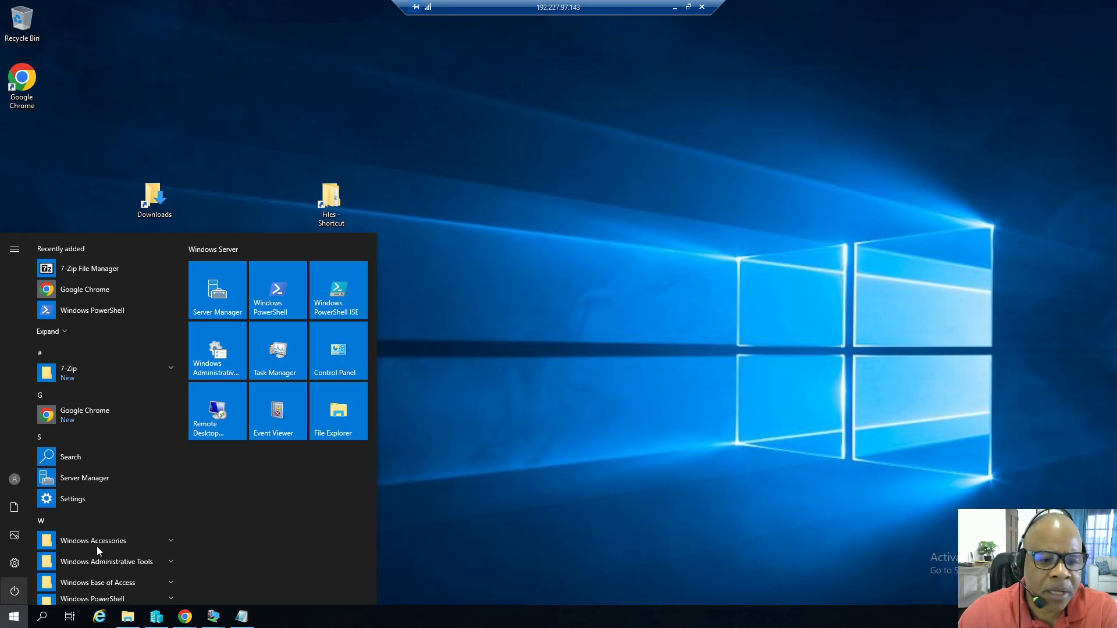
click(333, 369)
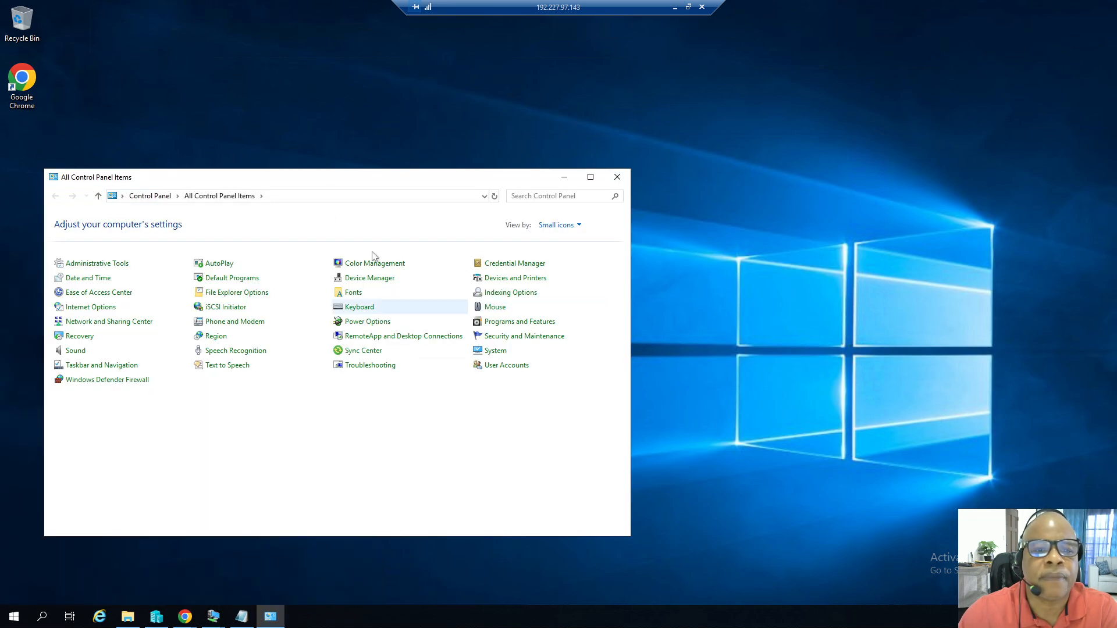
drag(370, 176, 416, 170)
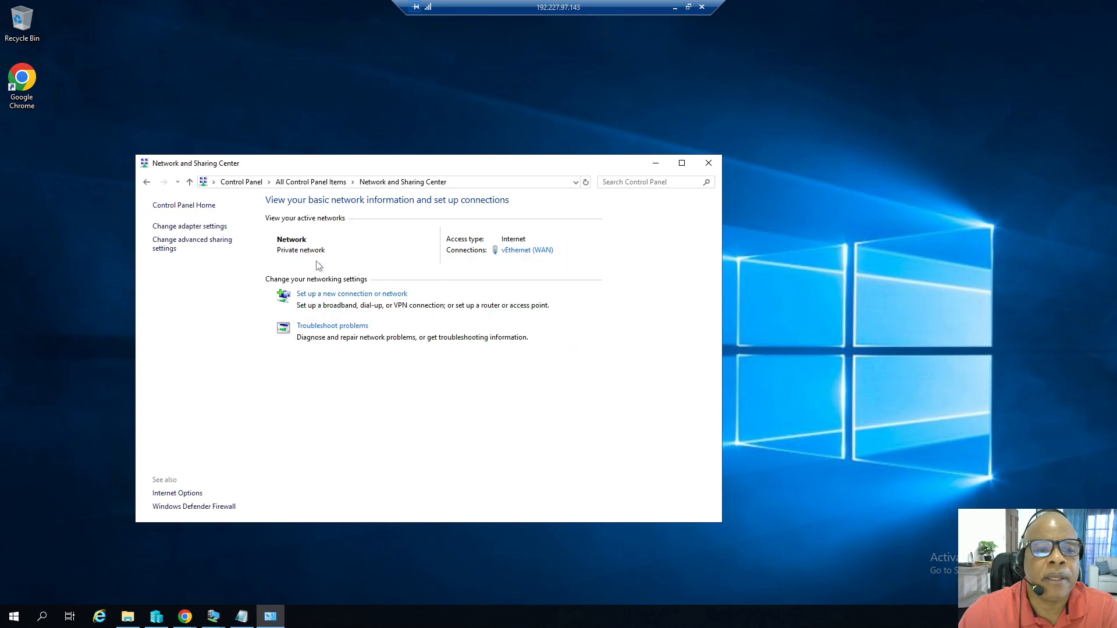
click(230, 225)
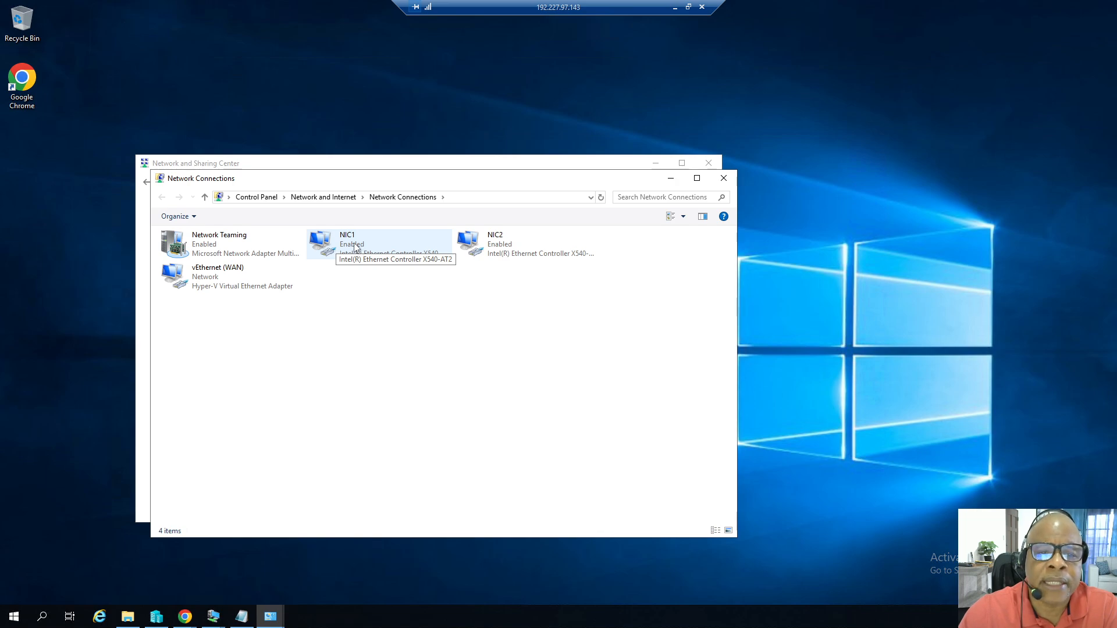
right_click(353, 242)
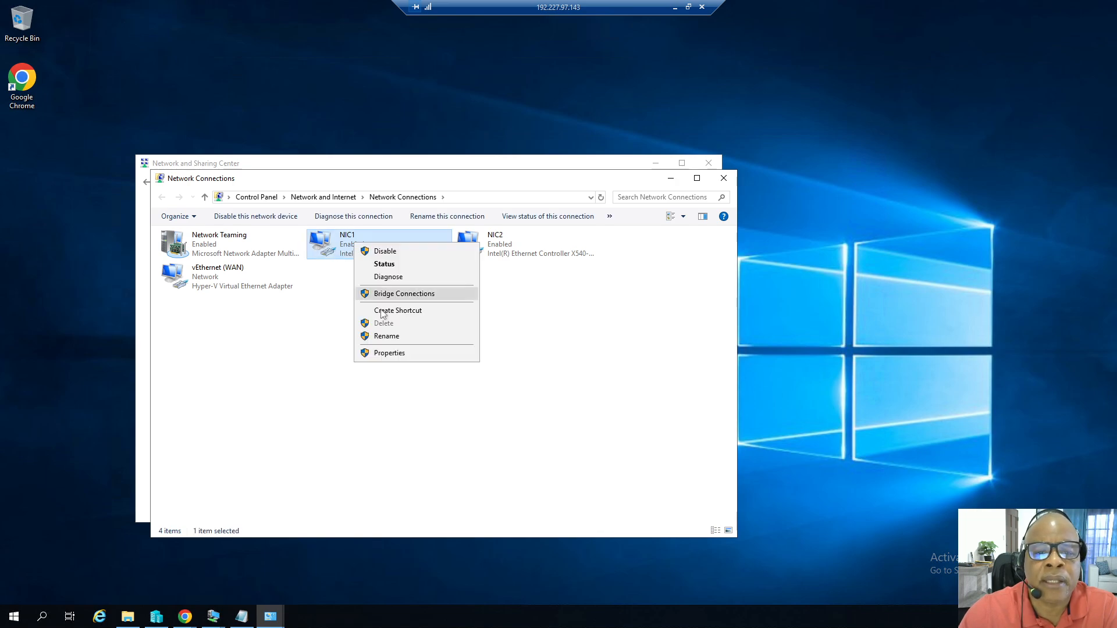
click(385, 338)
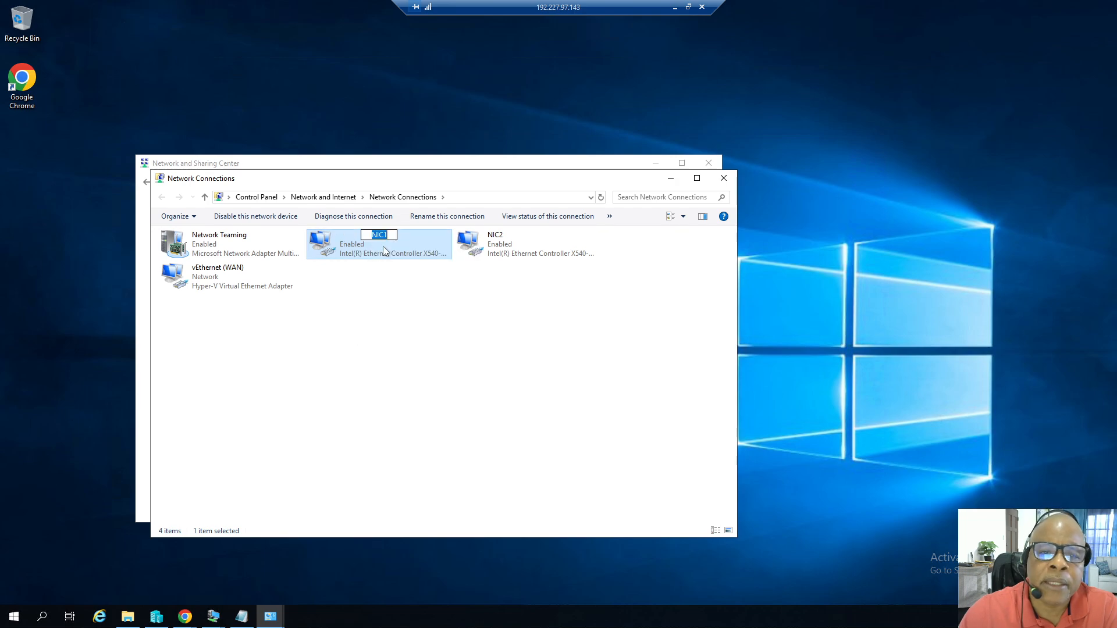
click(499, 261)
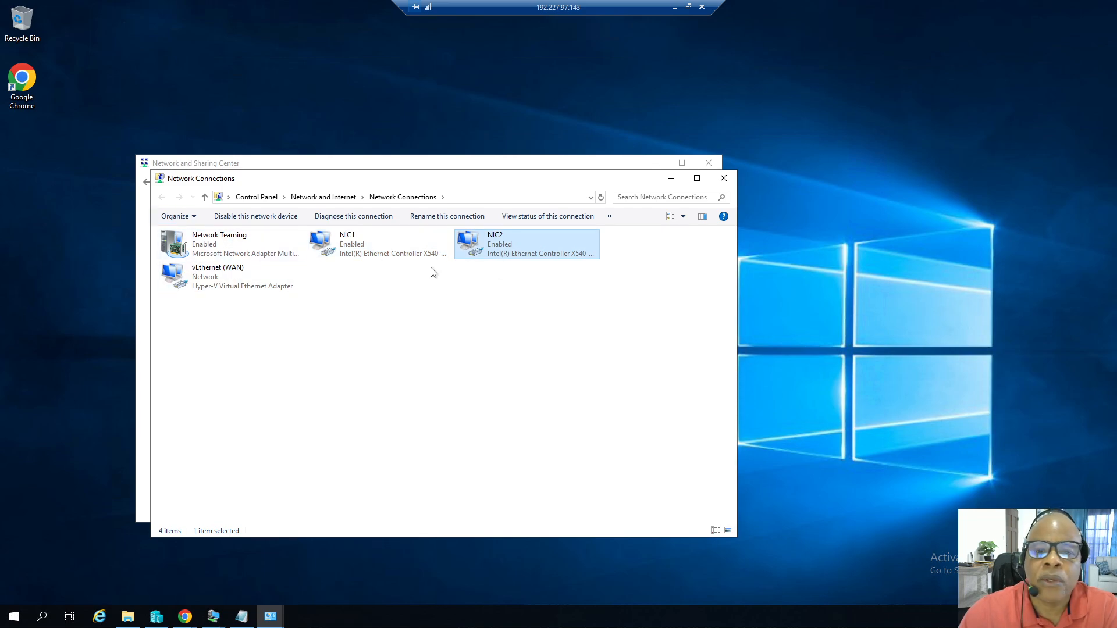
Close the Network Connections and Network and Sharing Center windows.
click(724, 178)
click(709, 164)
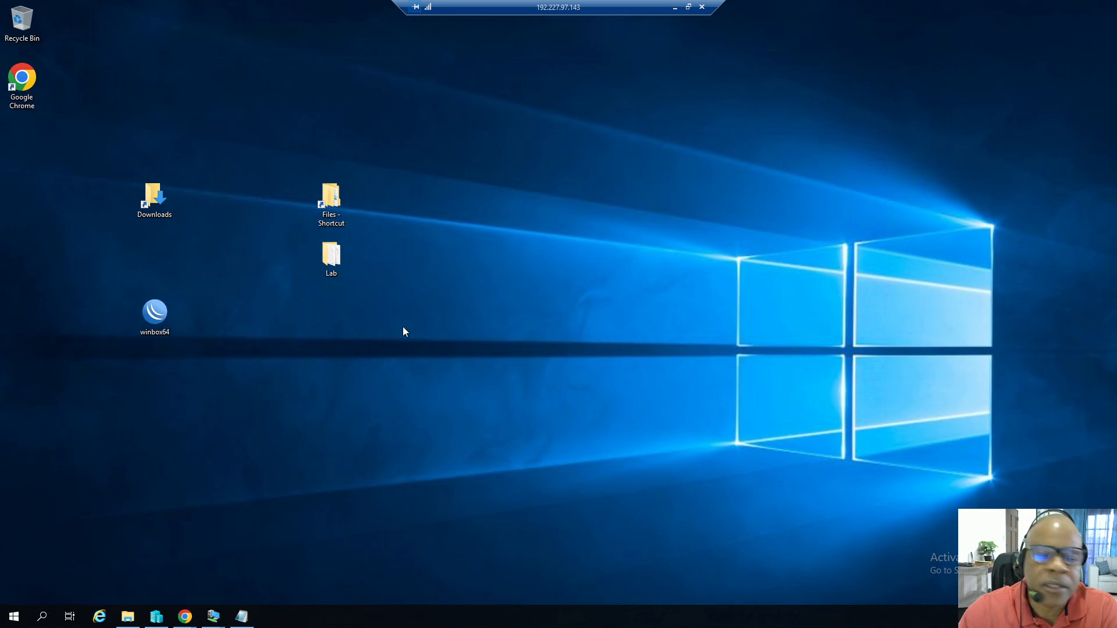
Open Server Manager from the Start menu and view the Local Server properties.
click(15, 621)
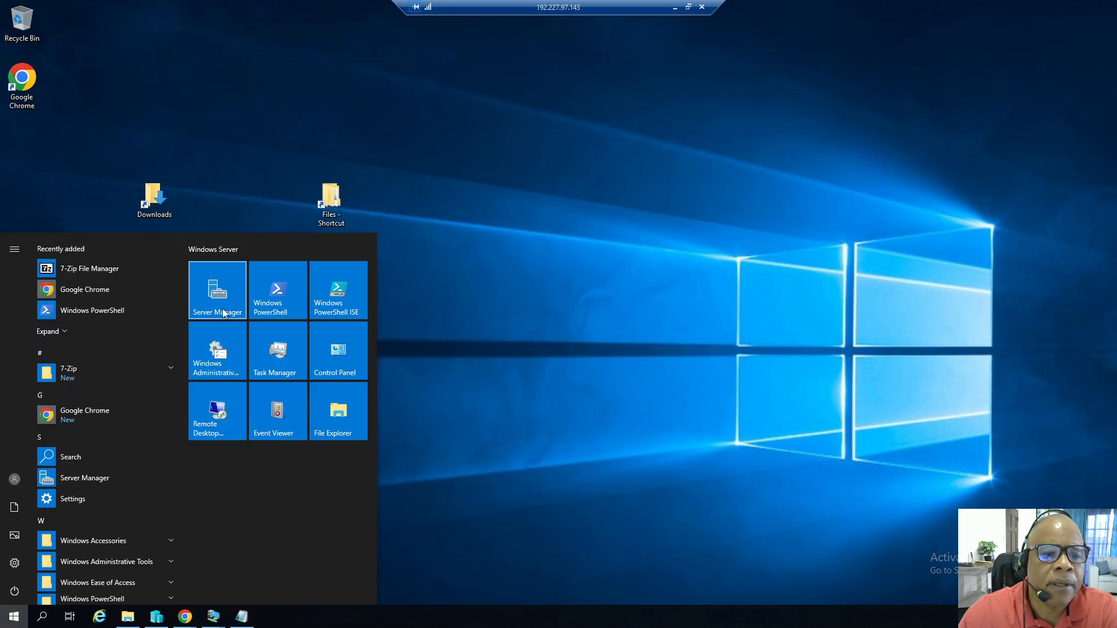
click(222, 314)
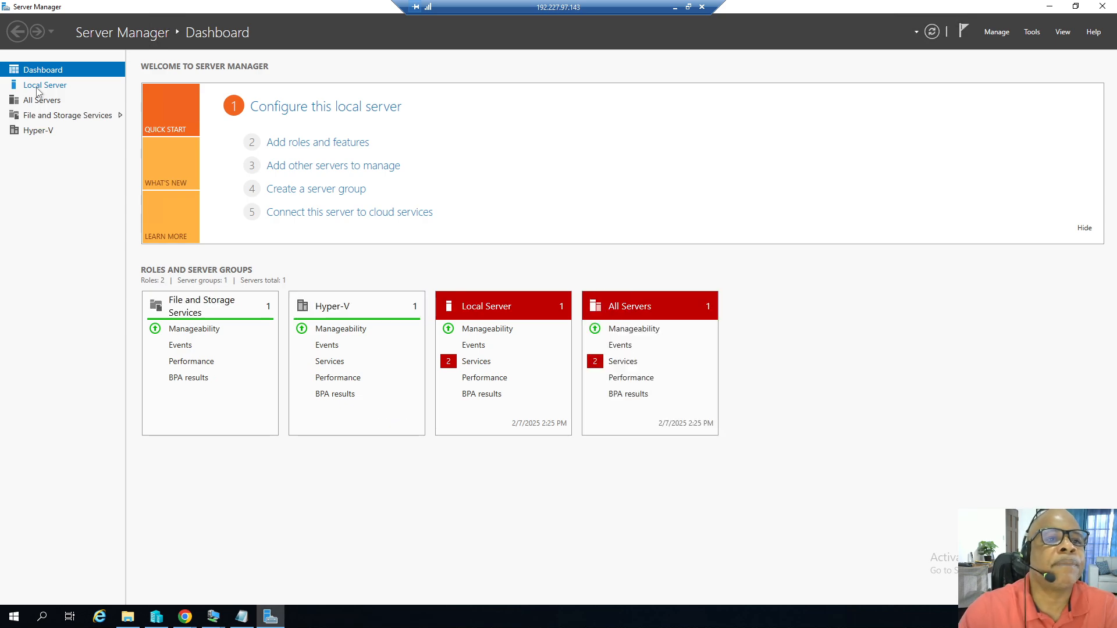
click(36, 92)
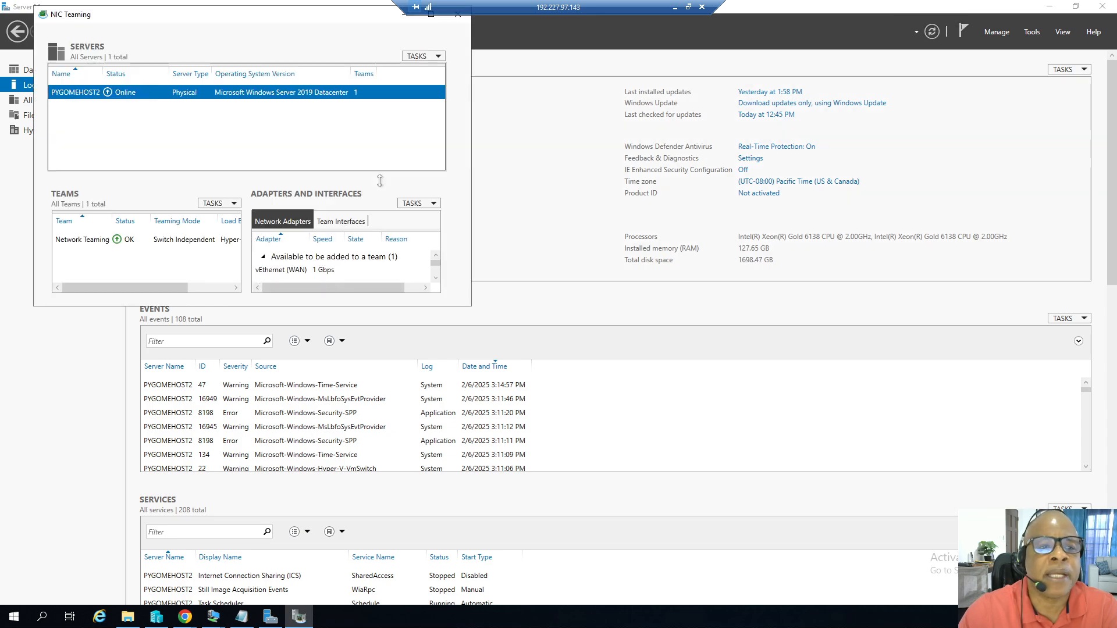
Open the New Team dialog in NIC Teaming to examine the member adapters, cancelling it without creating a team.
click(233, 204)
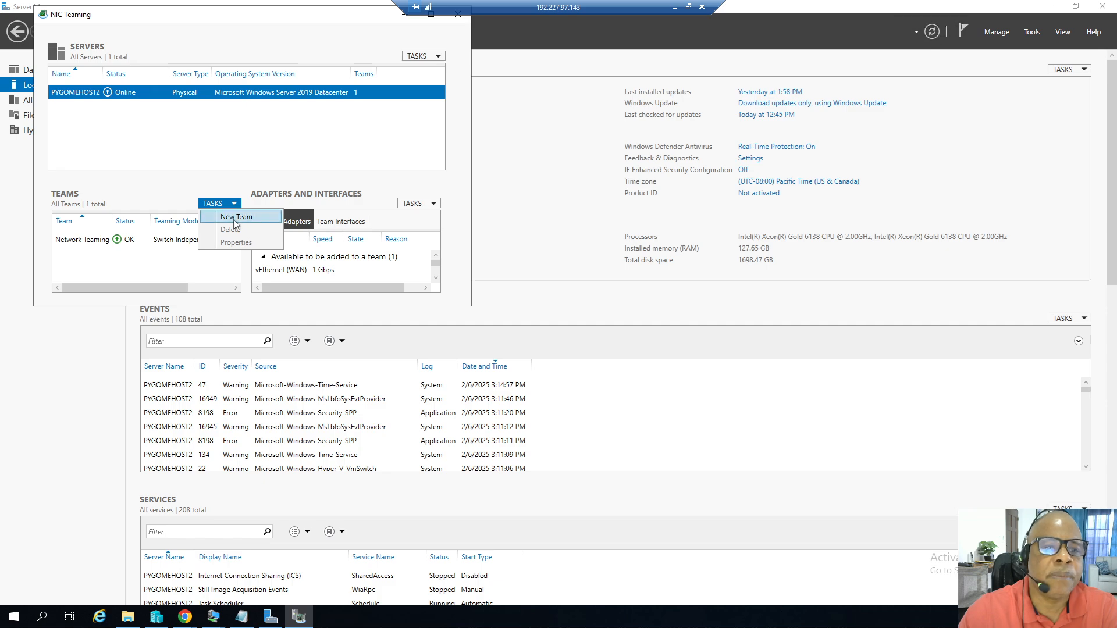
click(235, 221)
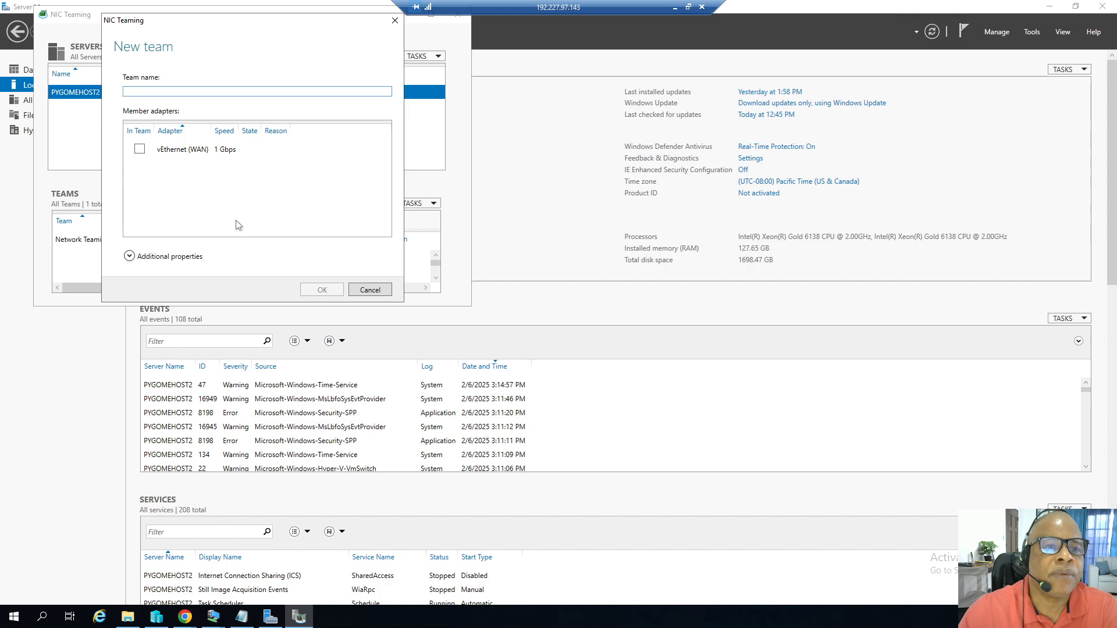
click(370, 290)
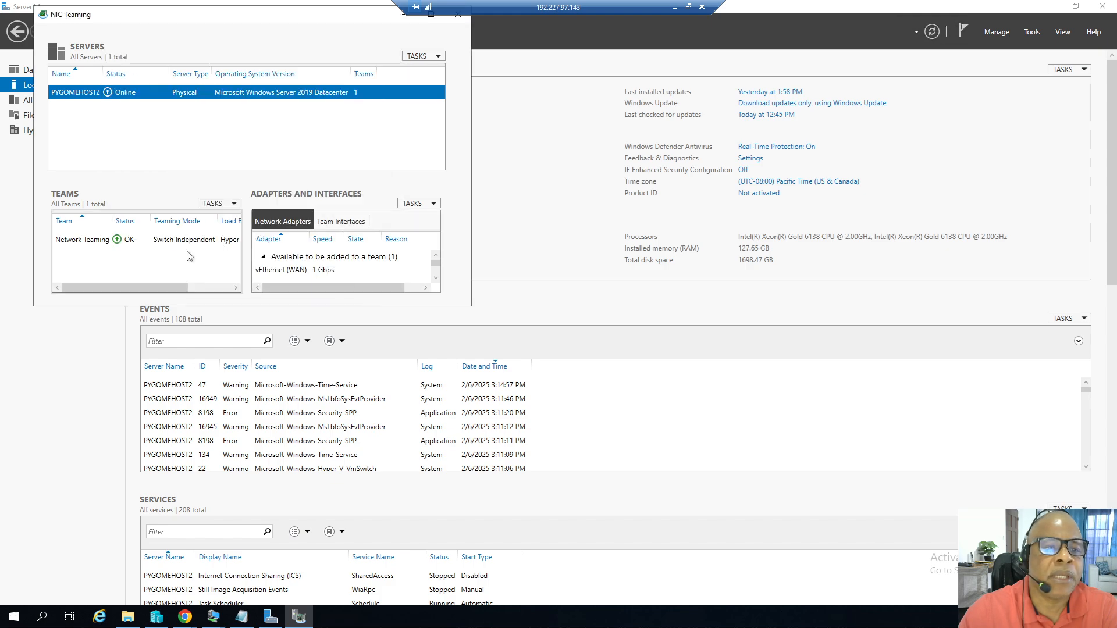
click(233, 204)
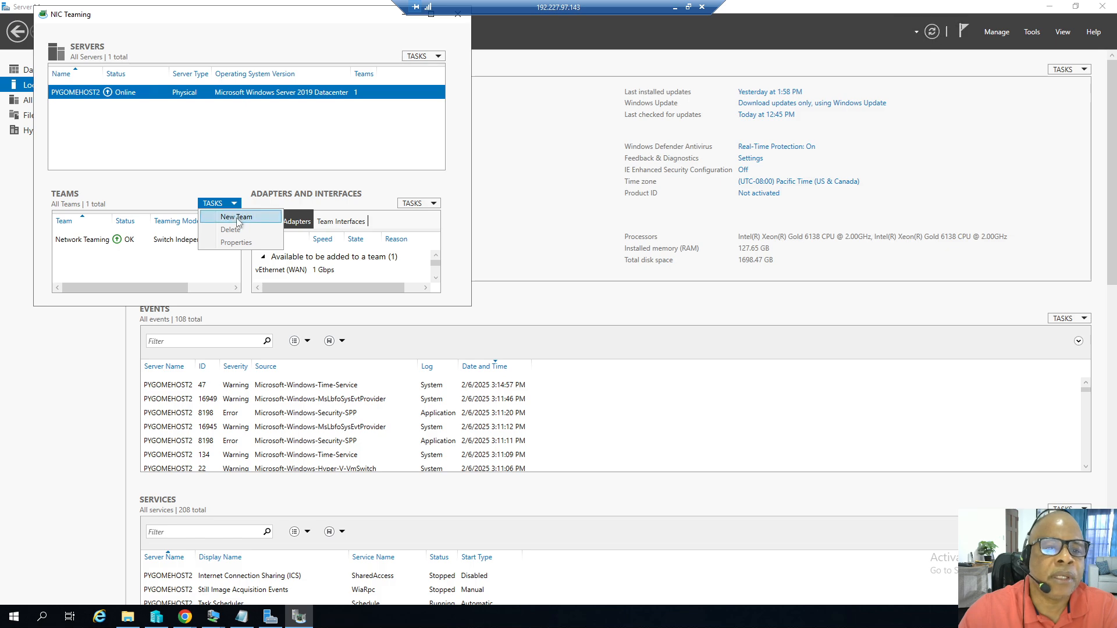
click(238, 217)
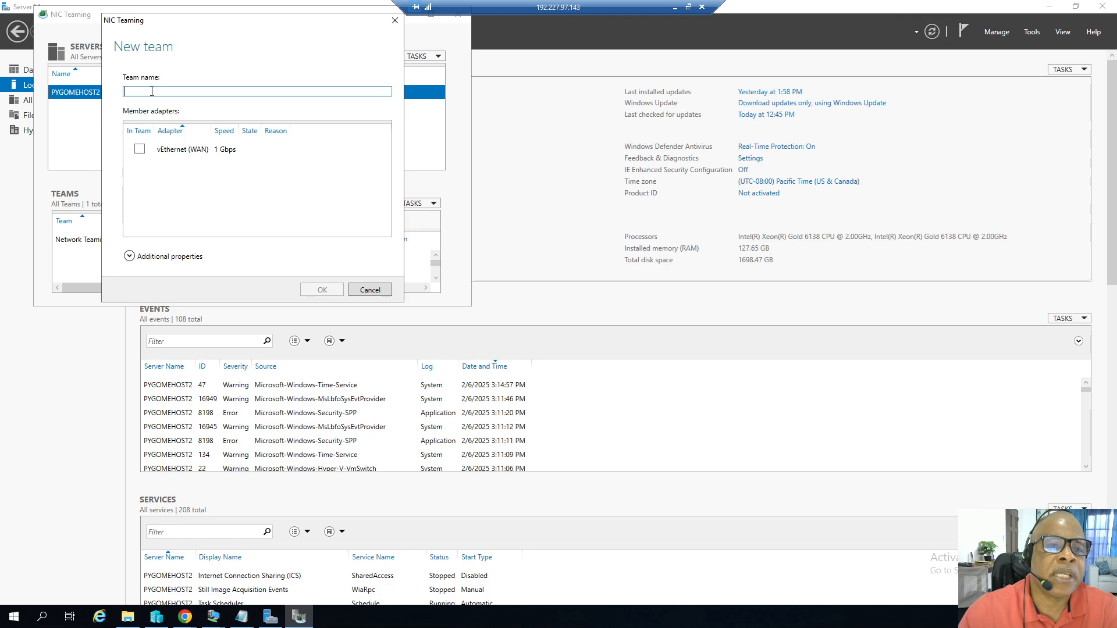
click(369, 289)
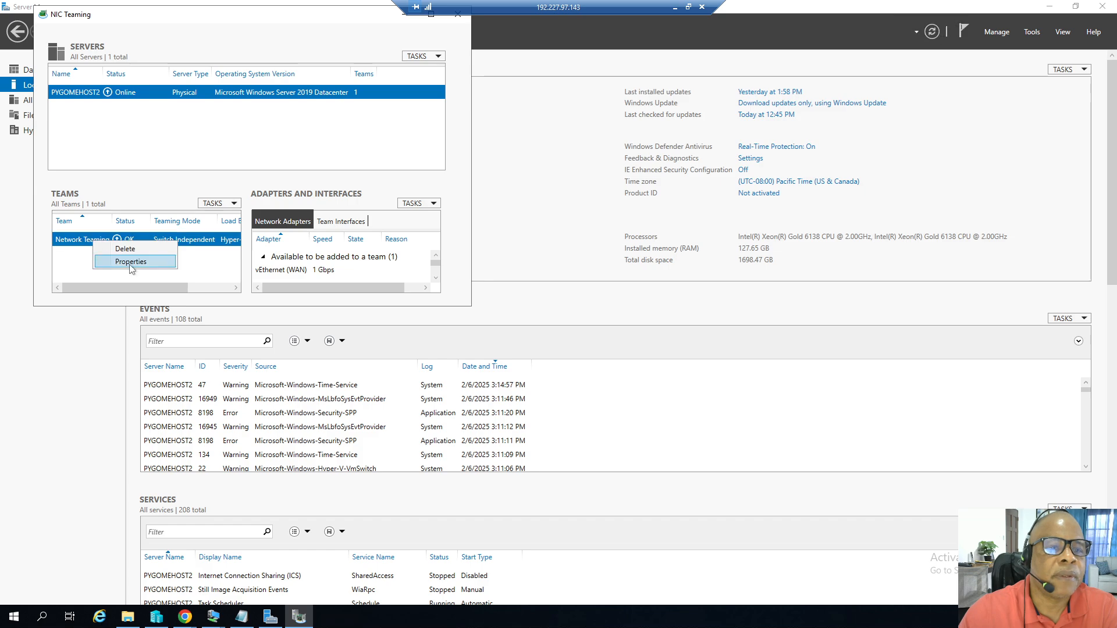
Open the Network Teaming team's properties and review its load balancing mode and standby adapter options, then cancel.
click(130, 262)
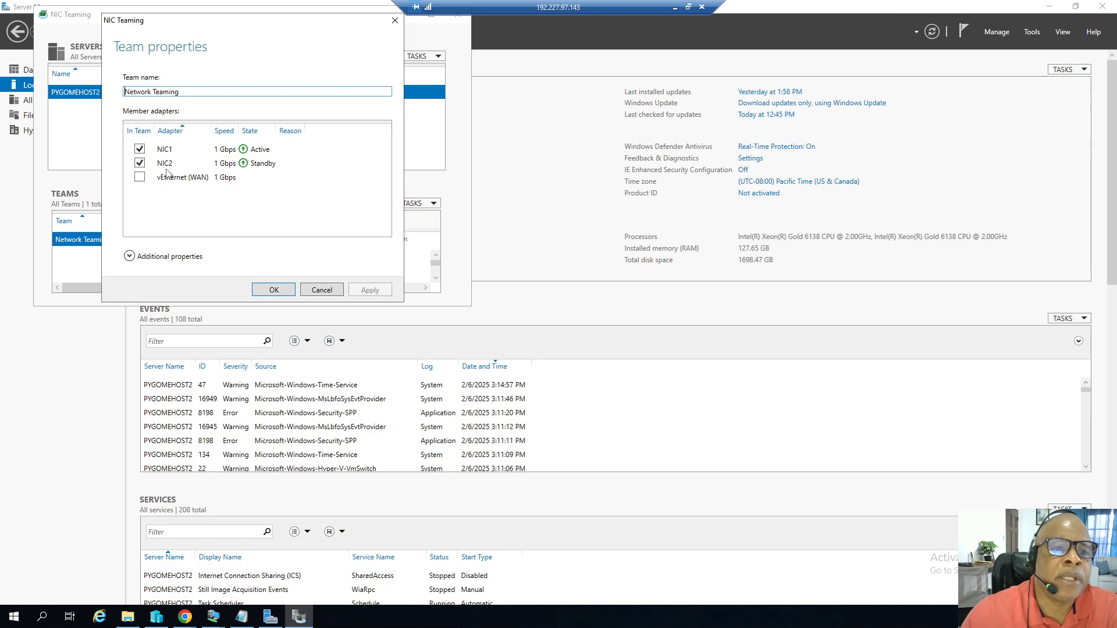
click(168, 259)
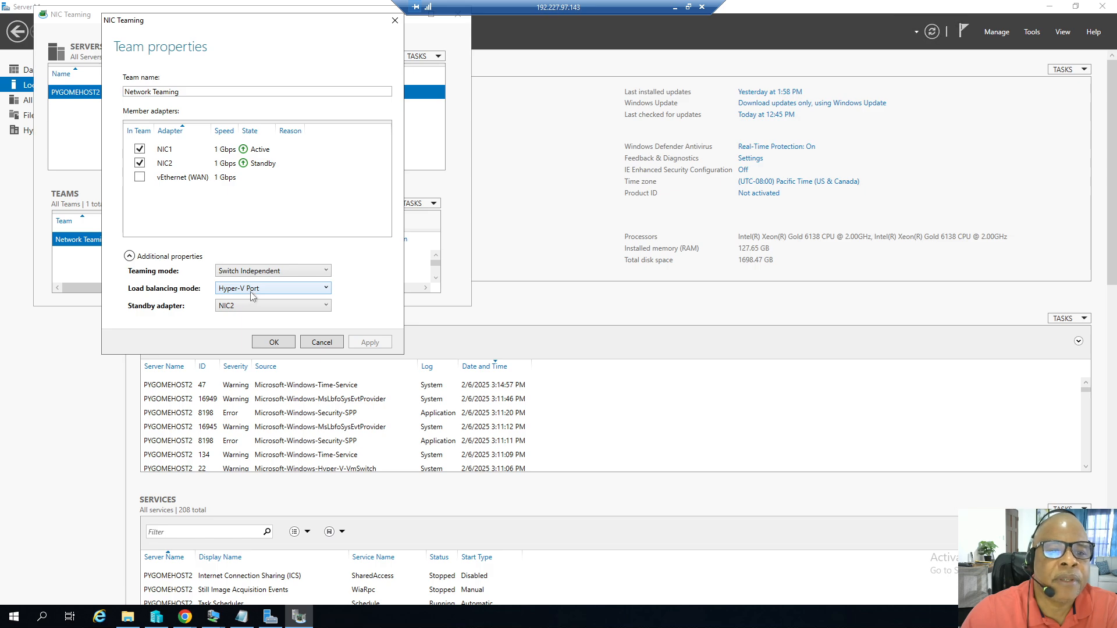
click(266, 289)
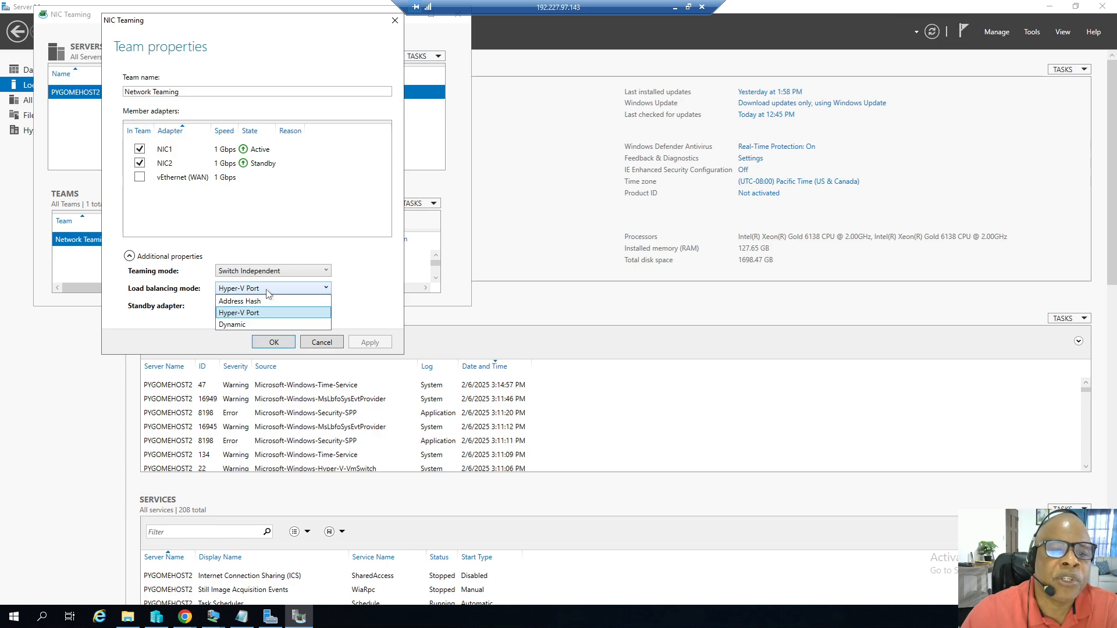
click(203, 282)
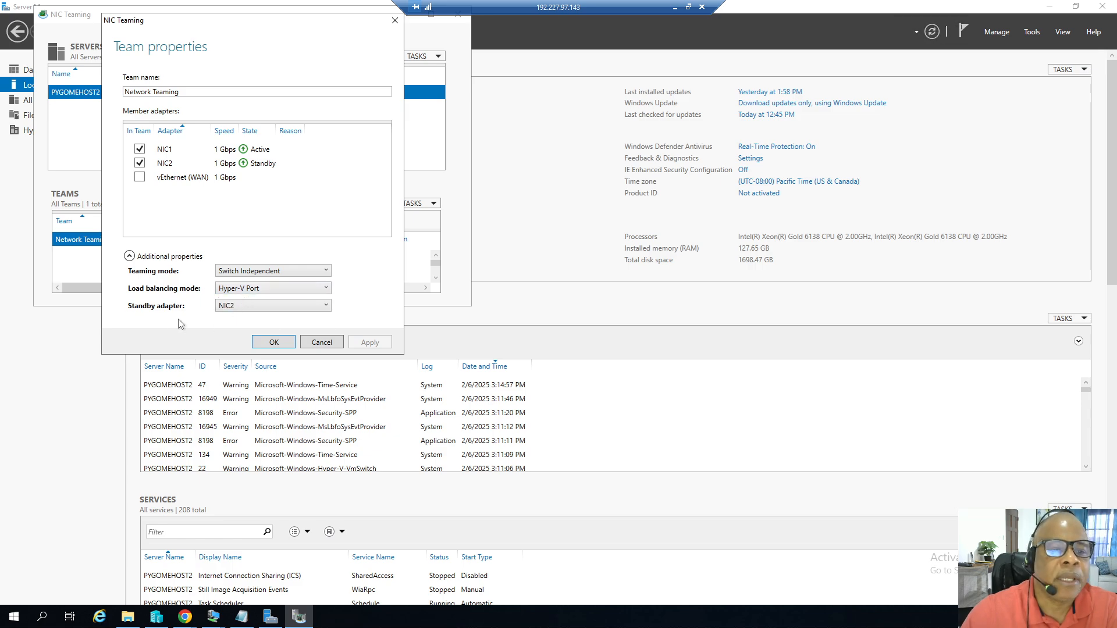
click(235, 307)
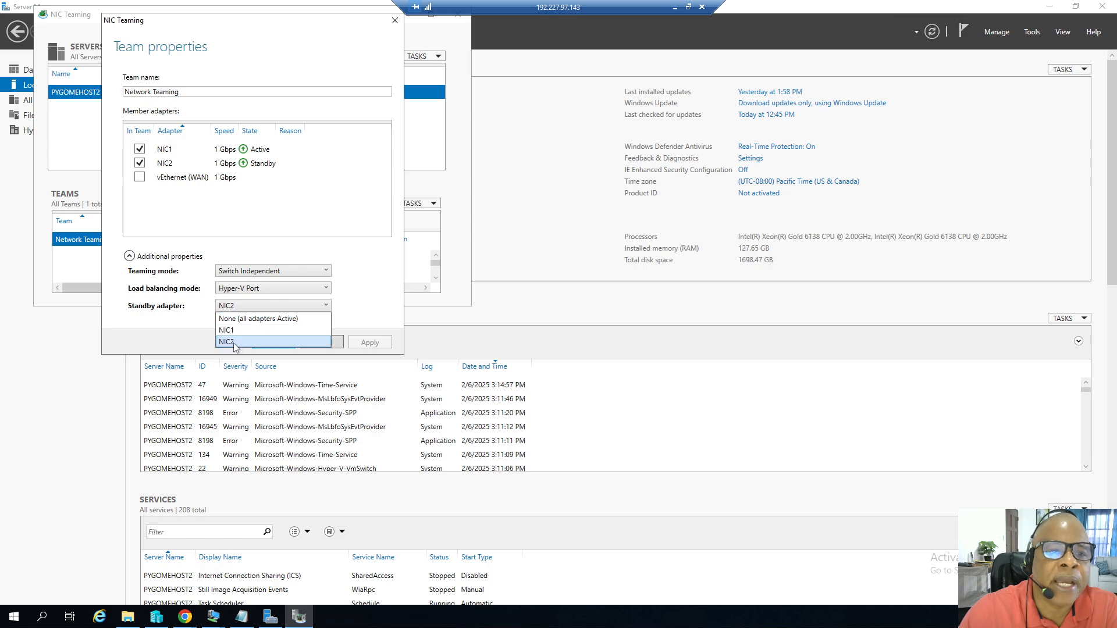
click(375, 299)
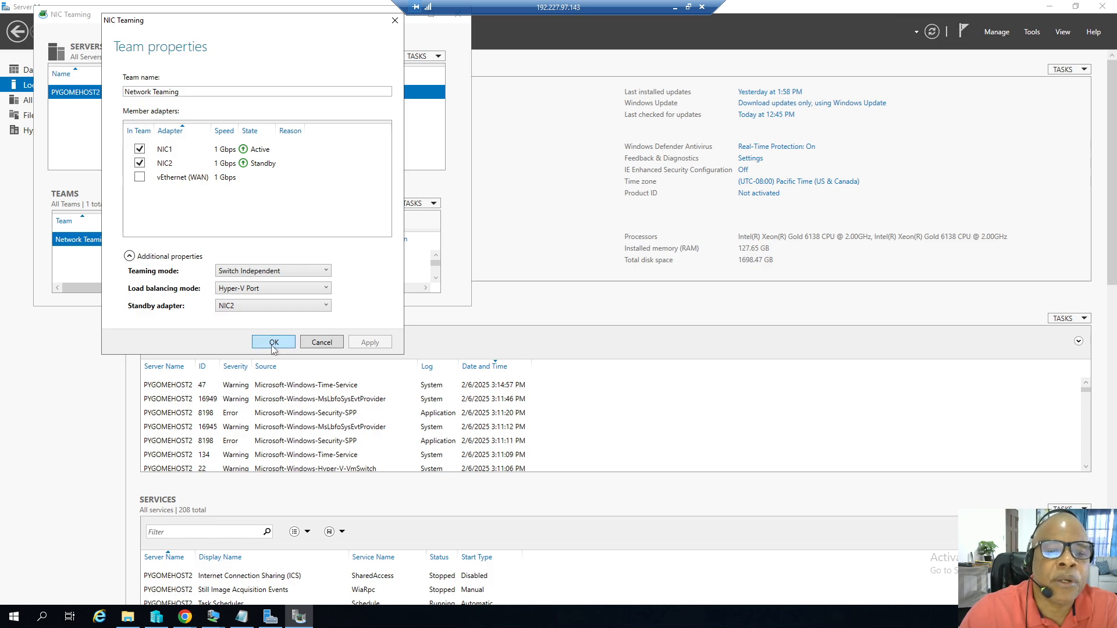
click(322, 342)
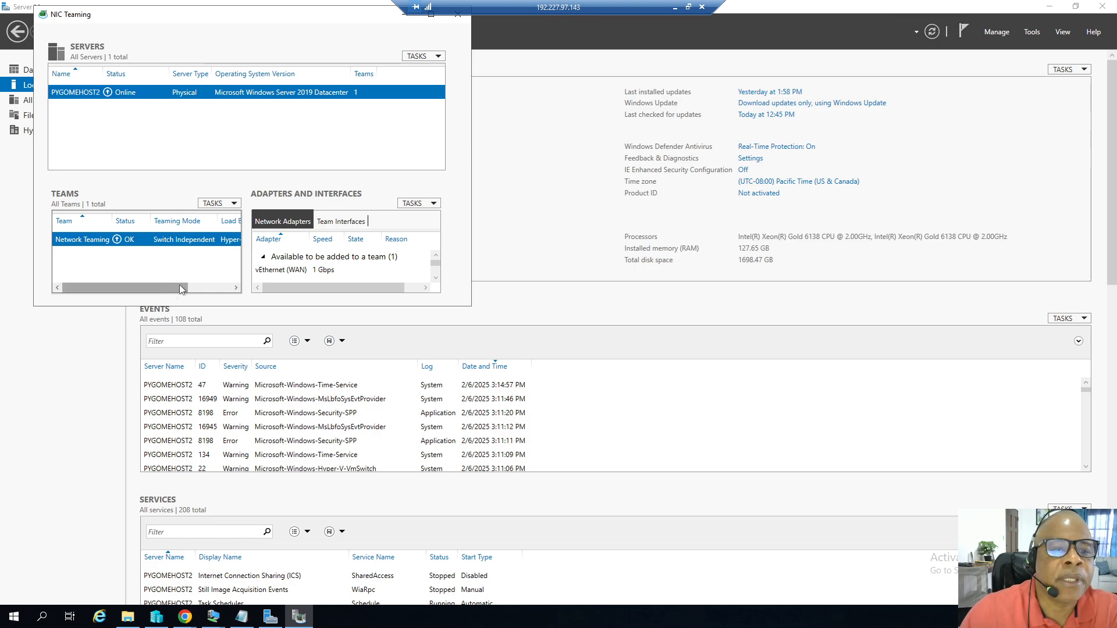
Scroll the teams list, then close the NIC Teaming window and Server Manager.
mouse_move(180, 286)
mouse_down()
mouse_move(229, 285)
mouse_move(188, 289)
mouse_up()
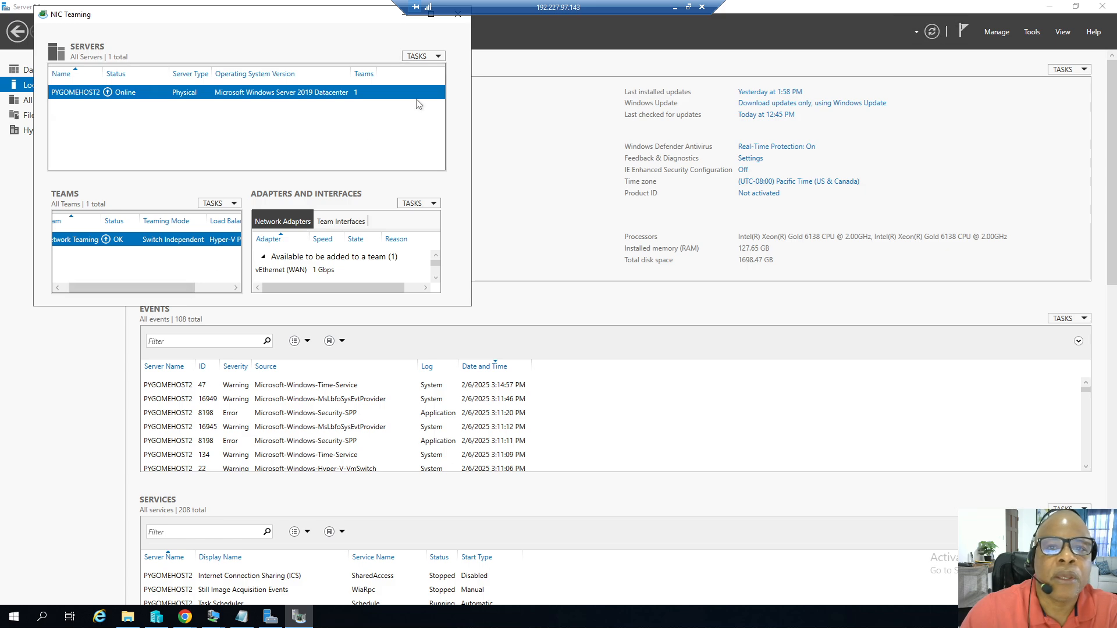
click(458, 19)
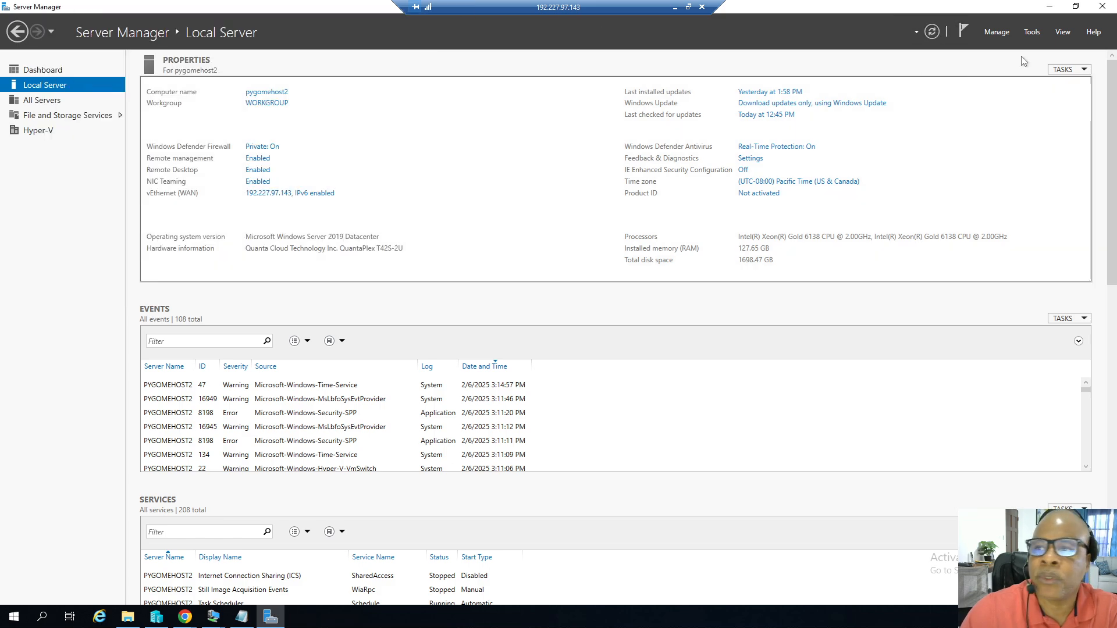
click(1093, 13)
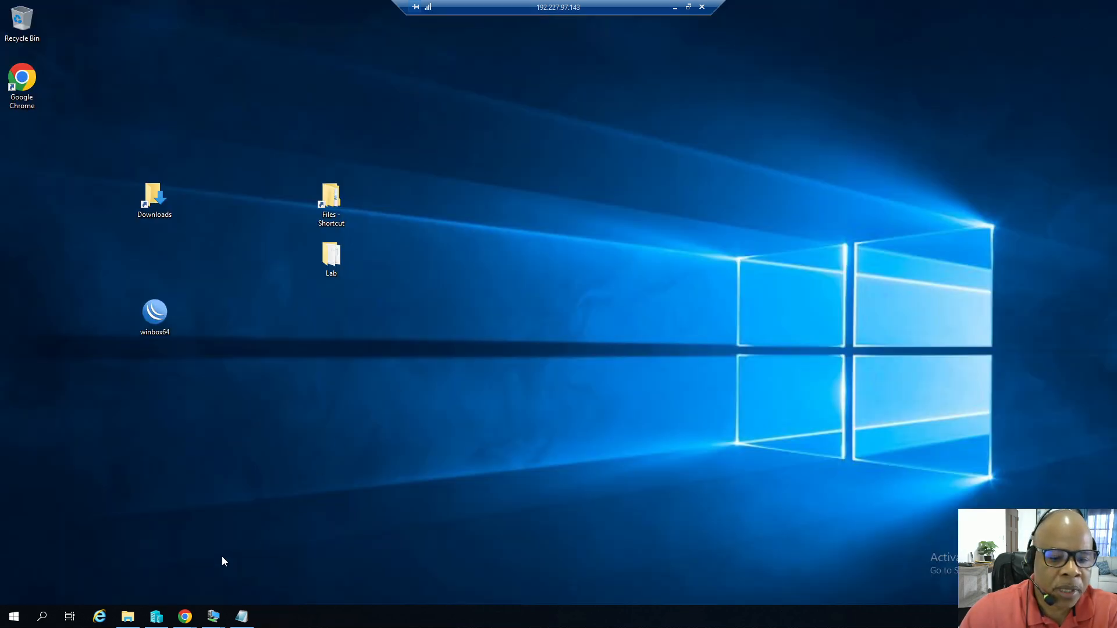
Open Control Panel, go to Network and Sharing Center and open Change adapter settings.
click(14, 618)
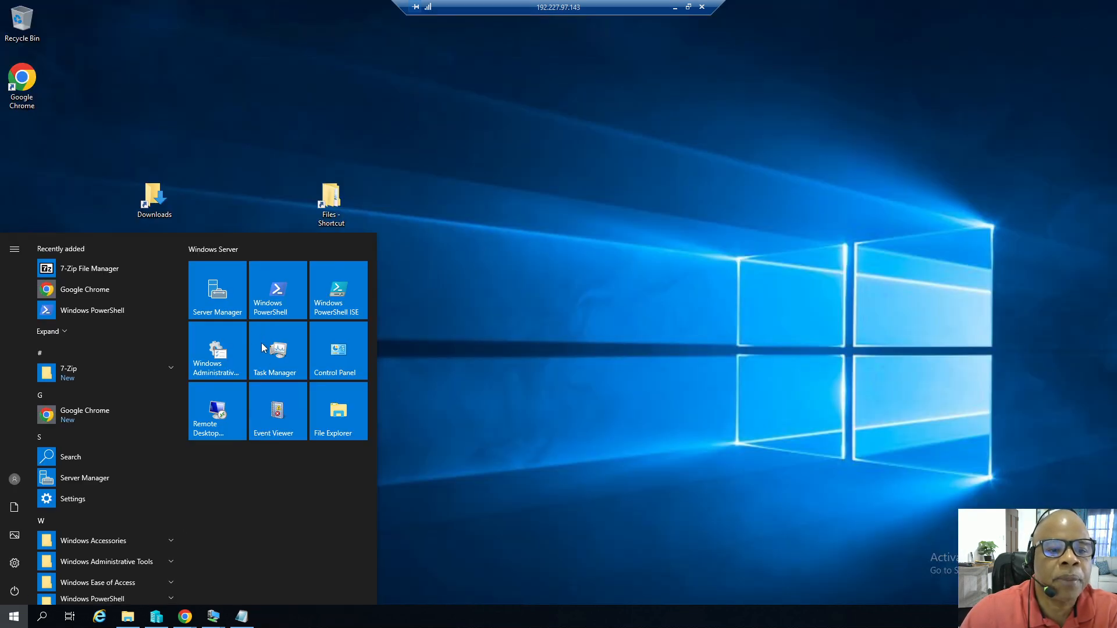
click(335, 364)
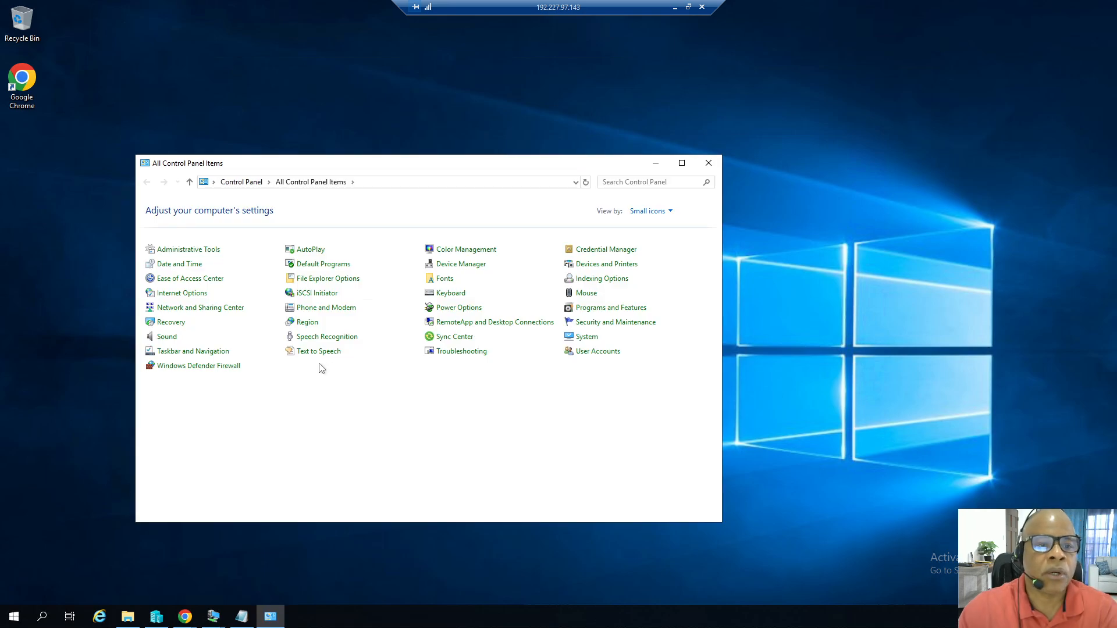
click(205, 311)
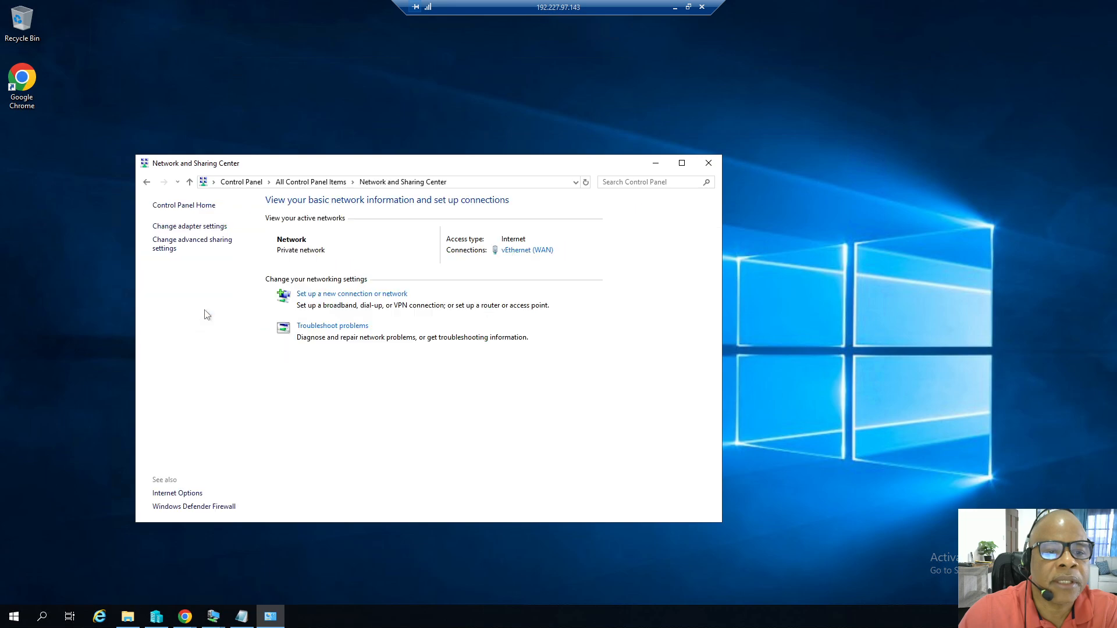
click(197, 230)
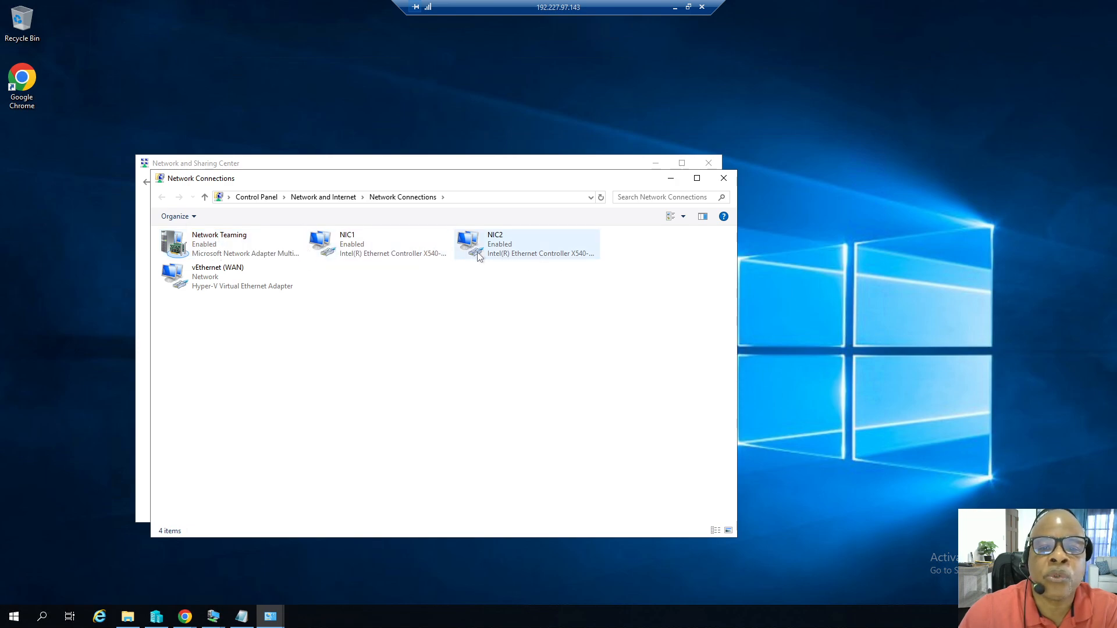
Check the Network Teaming connection status, then close it along with the Network Connections and Network and Sharing Center windows.
double_click(232, 247)
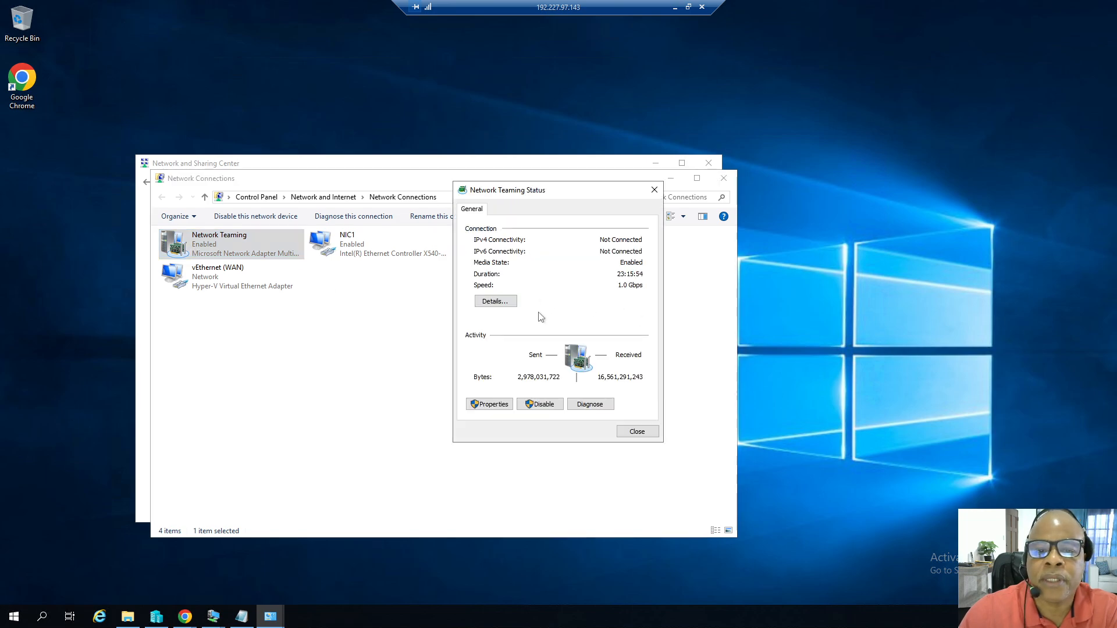
click(635, 431)
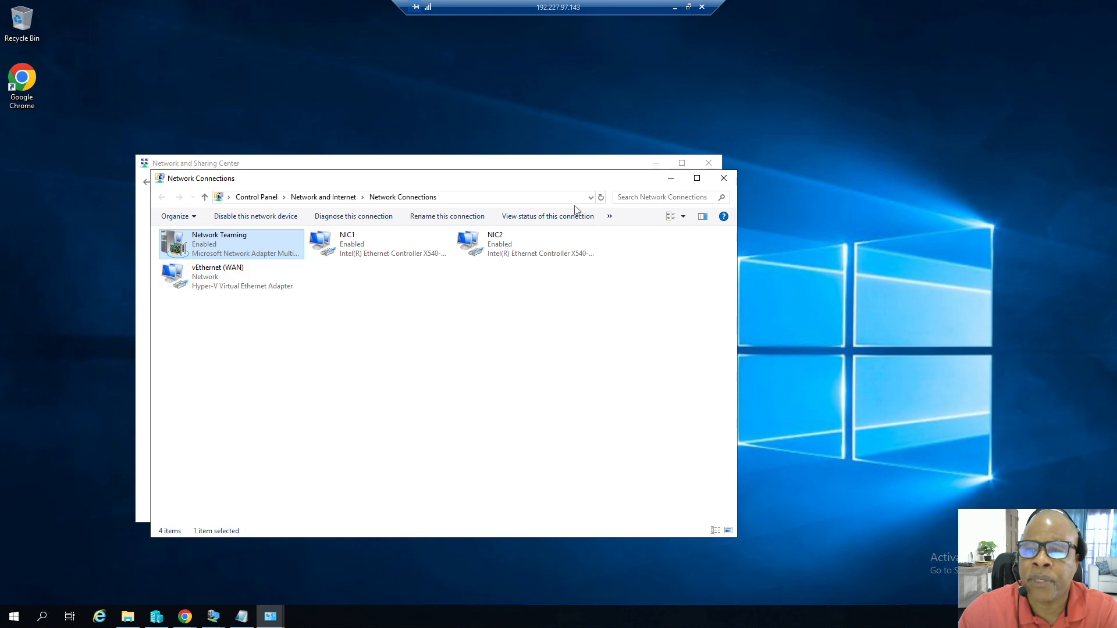
click(723, 180)
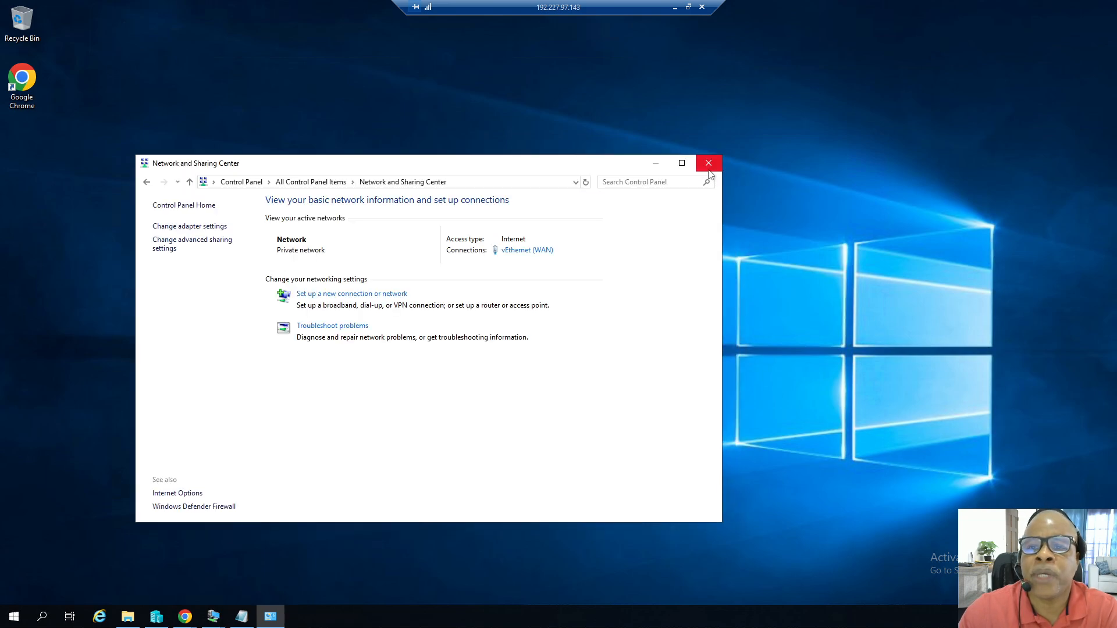
click(708, 163)
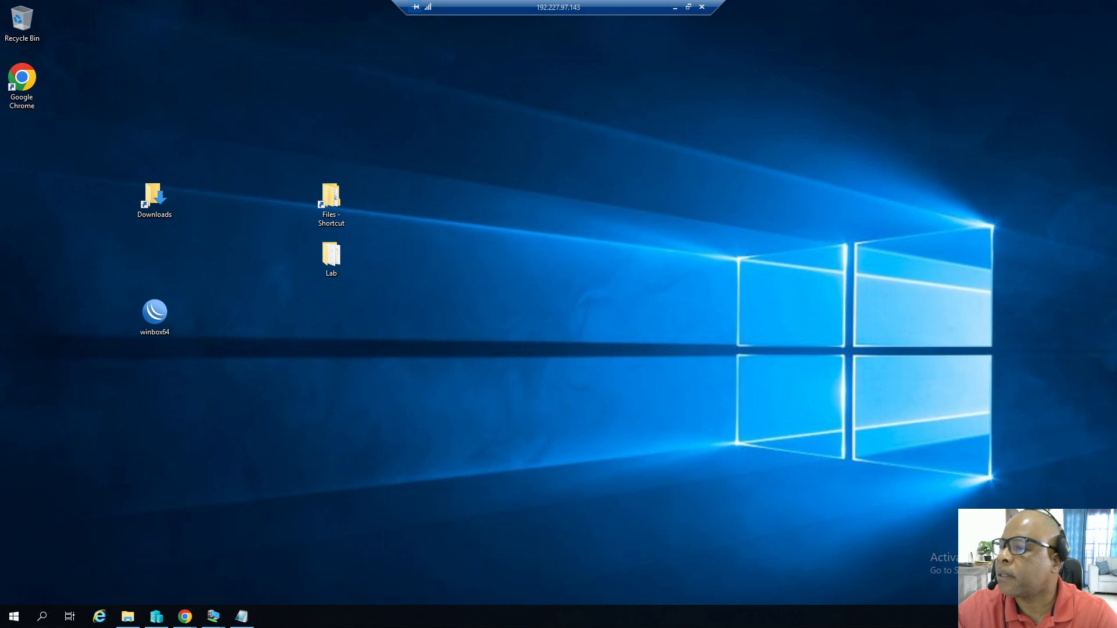
Open Server Manager and start the Add Roles and Features wizard.
click(14, 617)
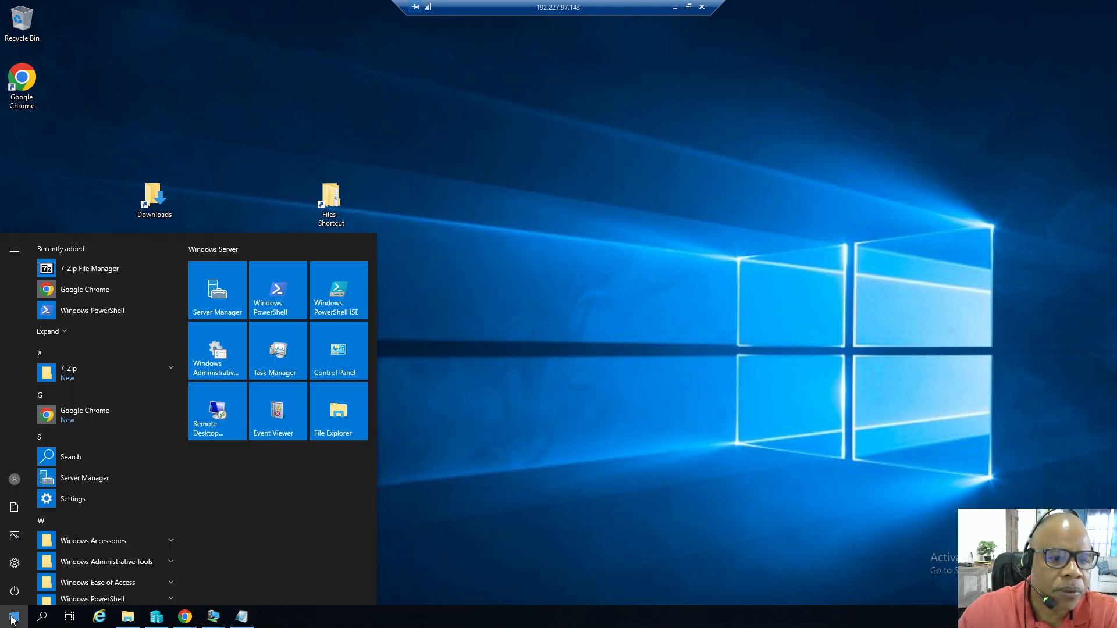
click(229, 309)
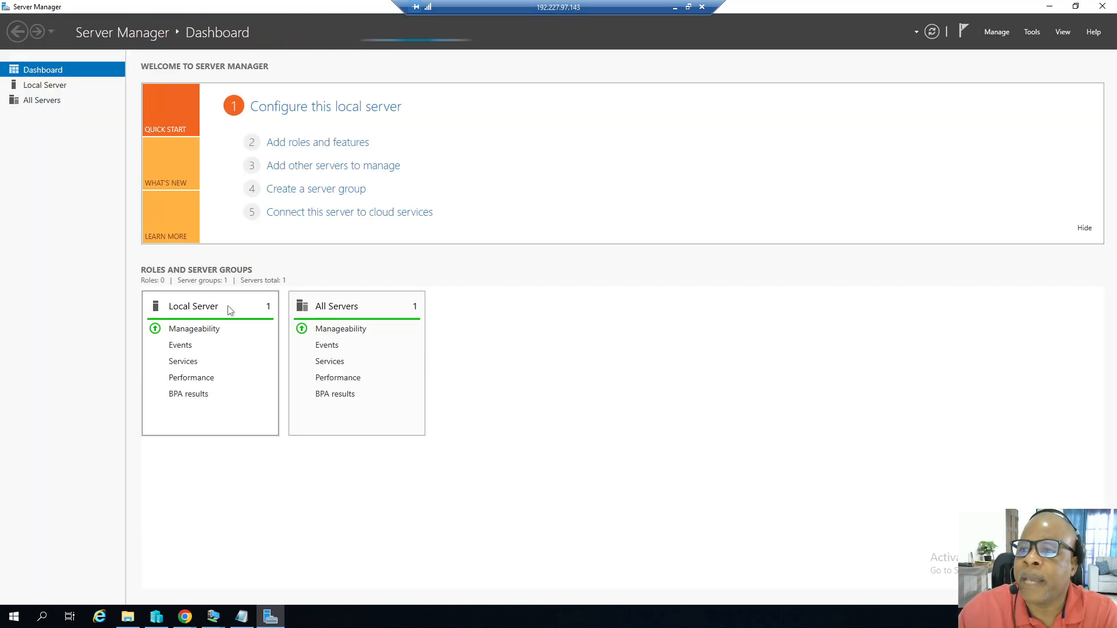
click(994, 32)
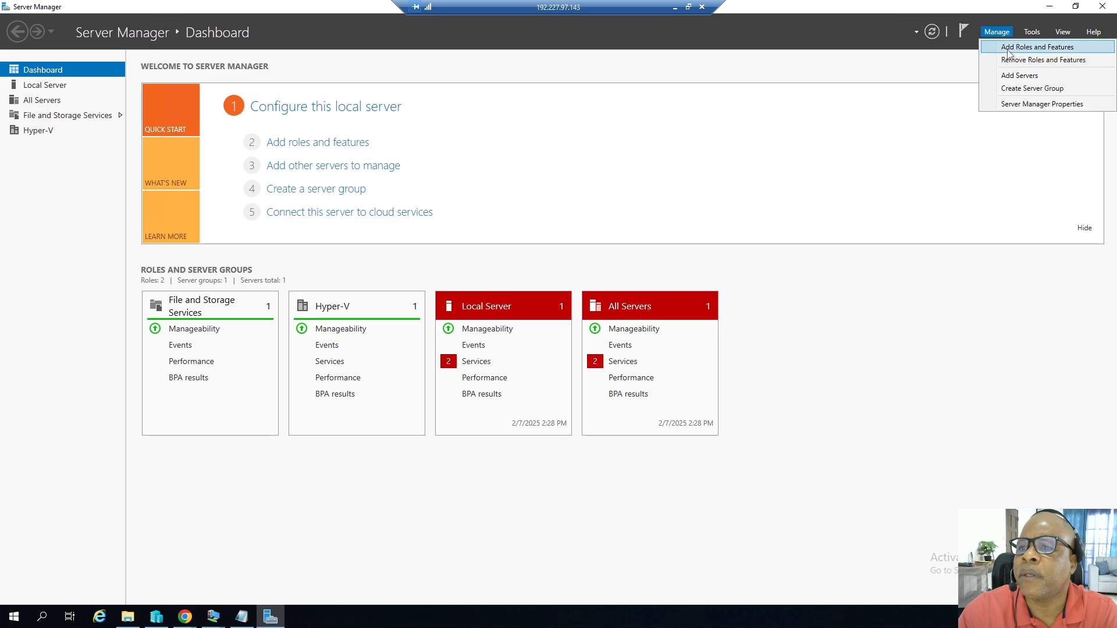
click(1010, 48)
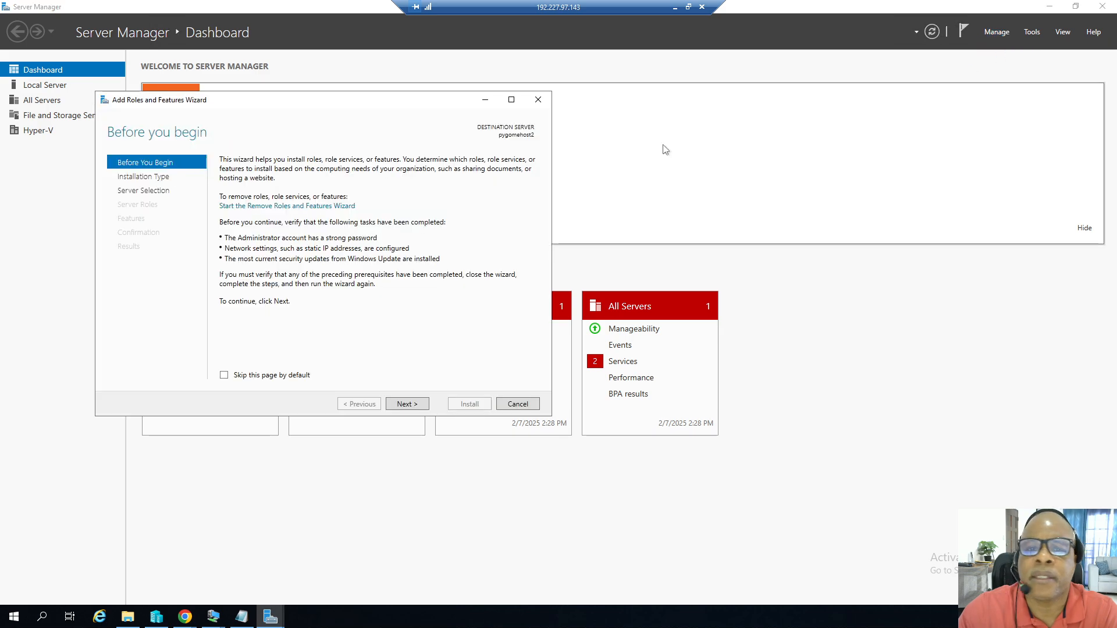
Advance the wizard to the Server Roles page and select the installed Hyper-V role.
click(414, 405)
click(414, 406)
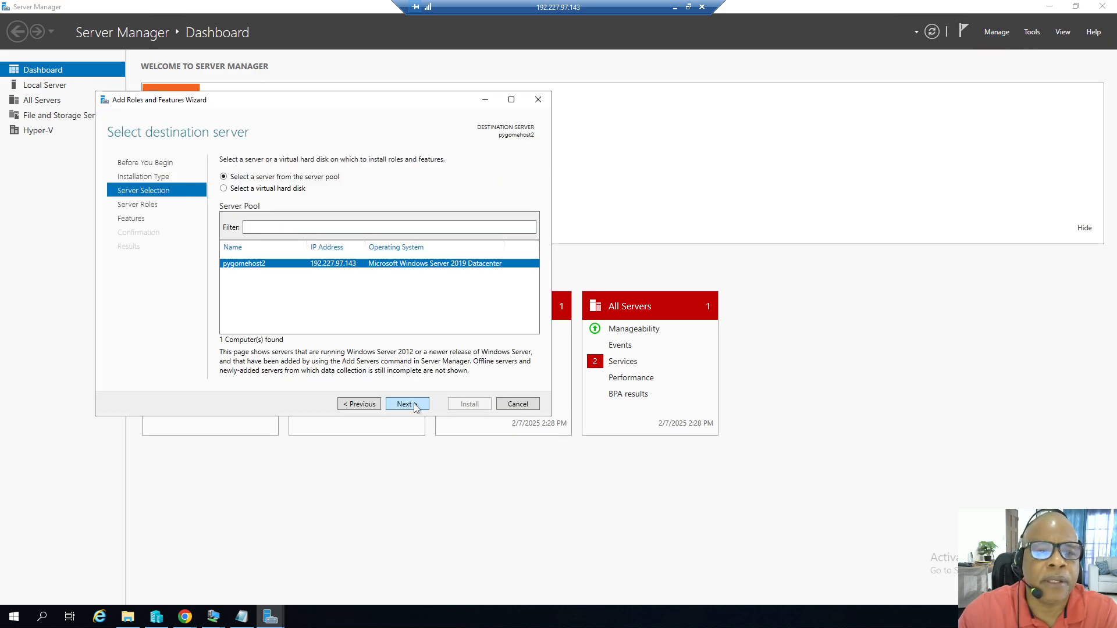
click(406, 403)
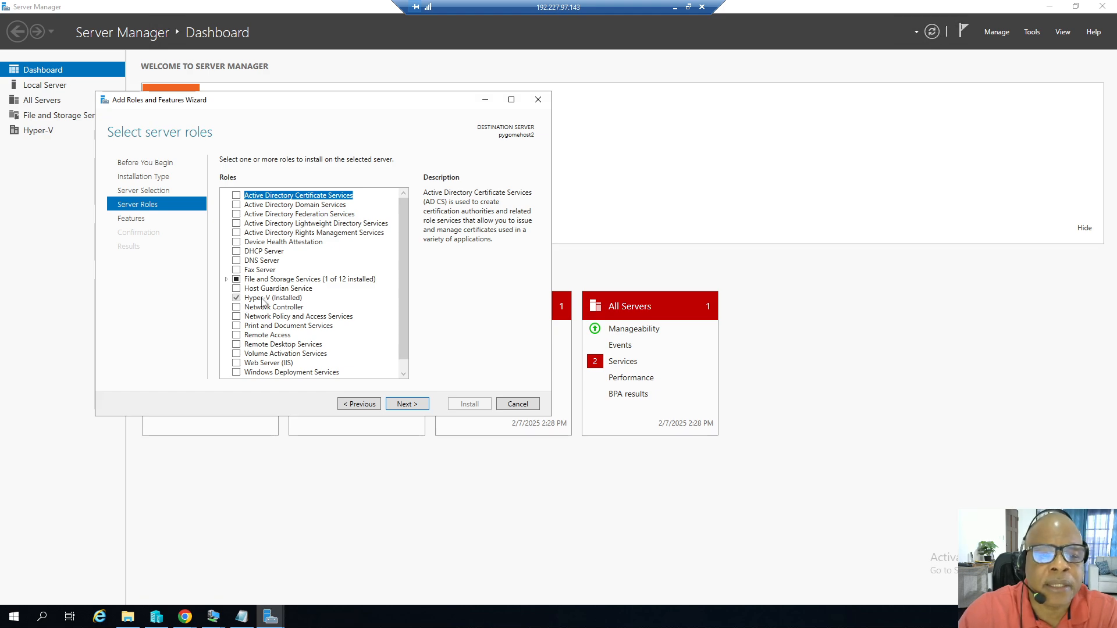
click(284, 299)
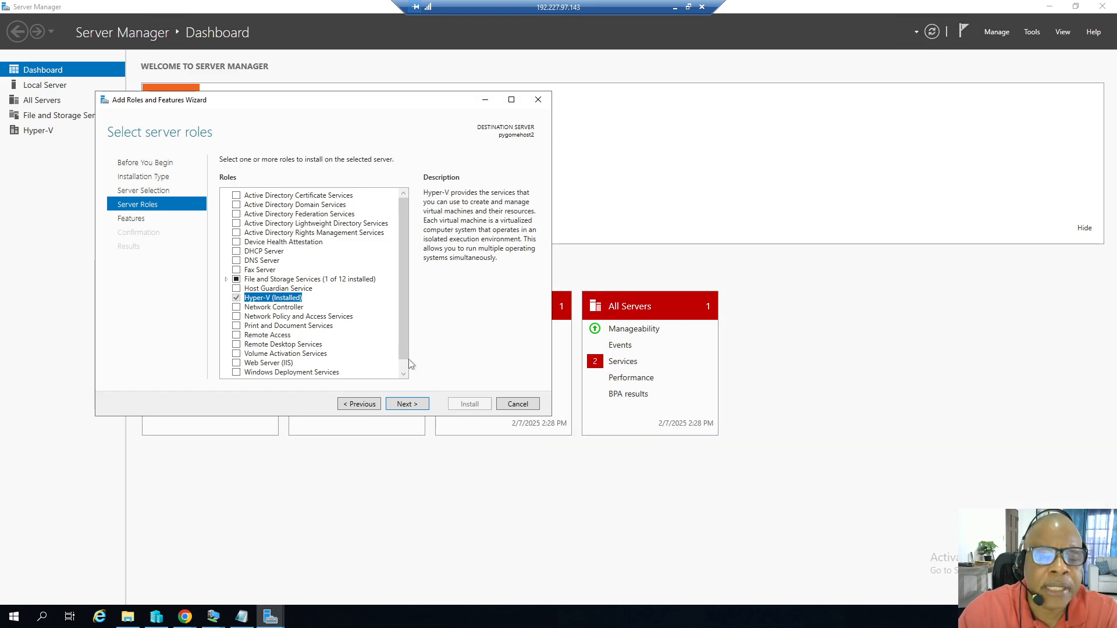
Open Control Panel's Network and Sharing Center adapter settings and examine the NIC1 and NIC2 connections.
click(14, 617)
click(335, 357)
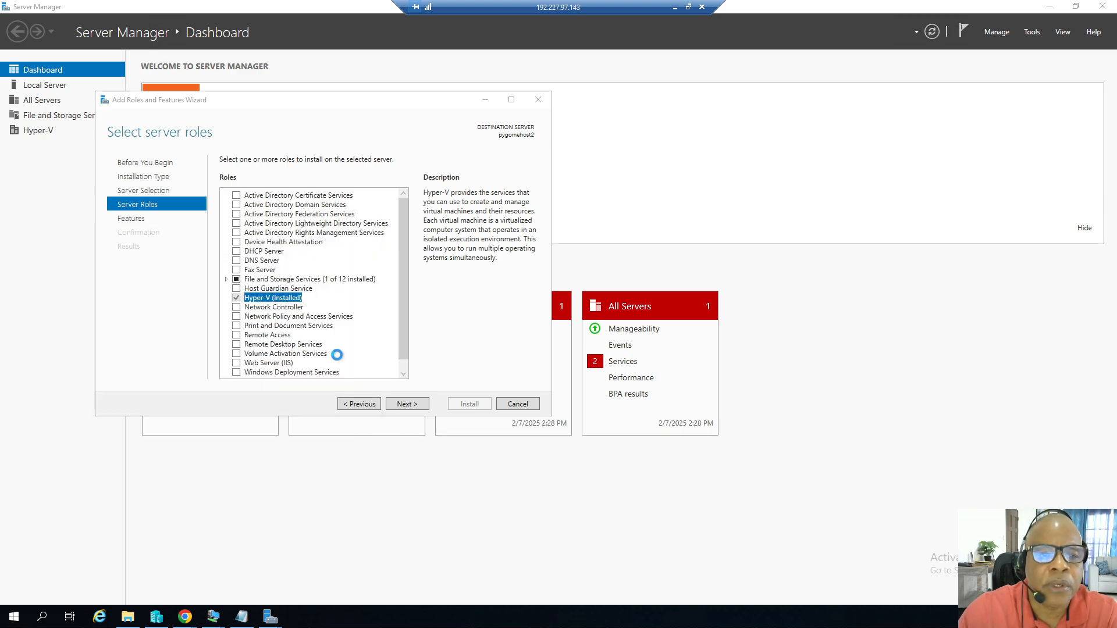
click(192, 308)
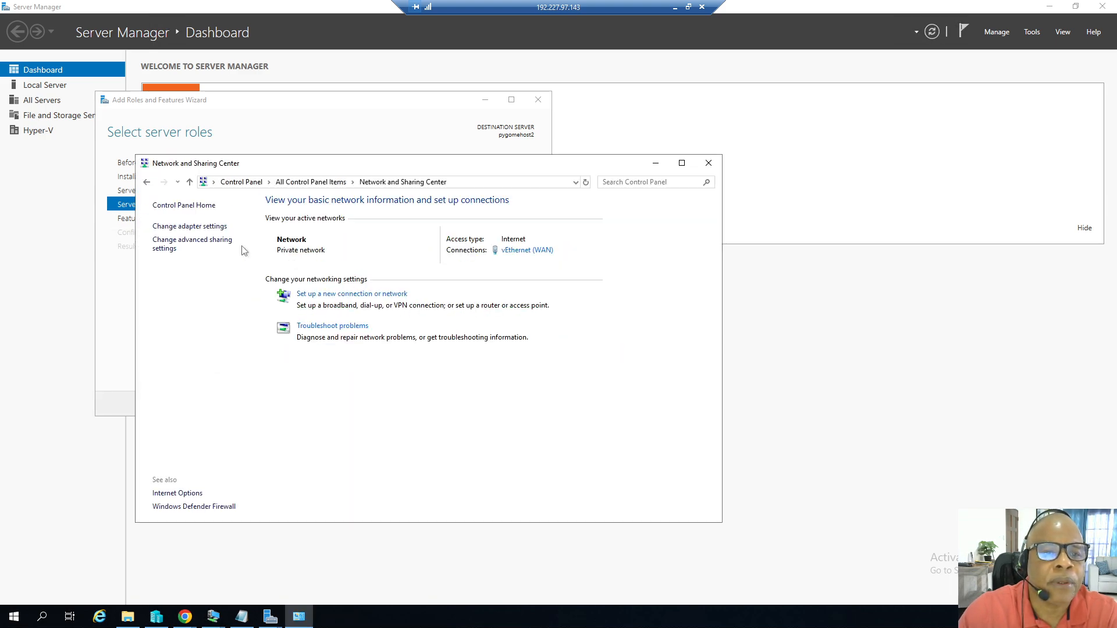
click(200, 226)
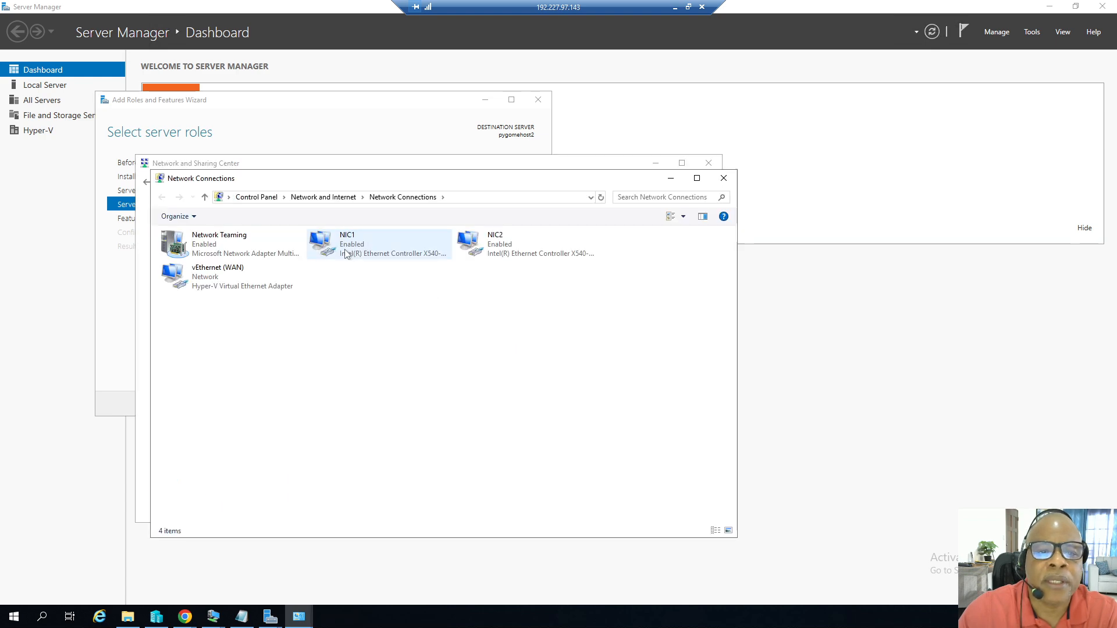
click(345, 253)
click(491, 254)
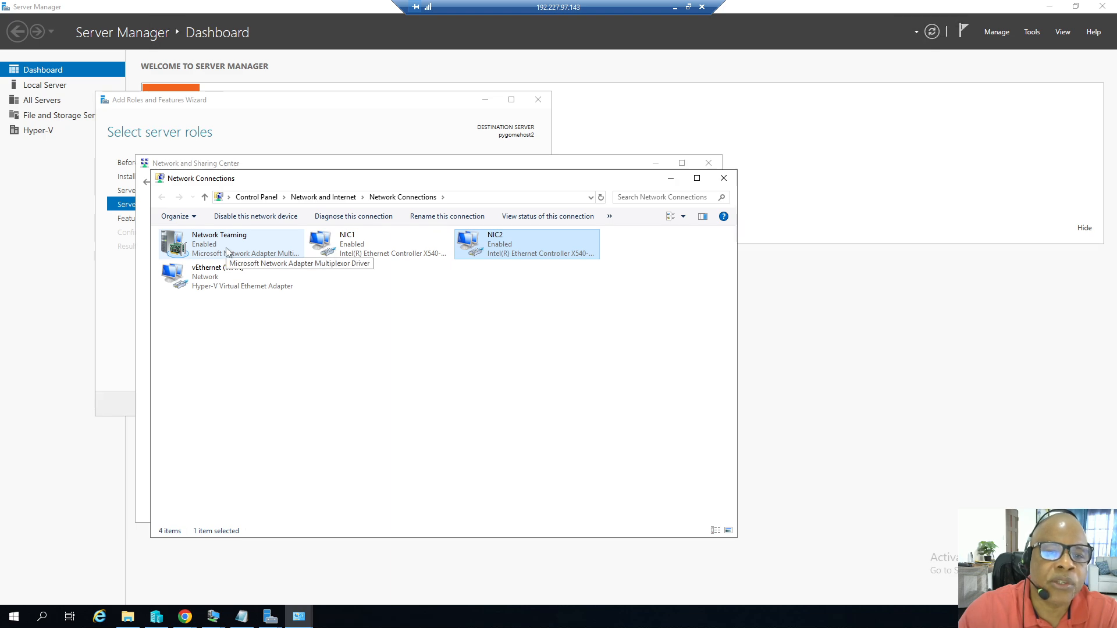
Close the Network Connections and Network and Sharing Center windows, then close Server Manager.
click(260, 137)
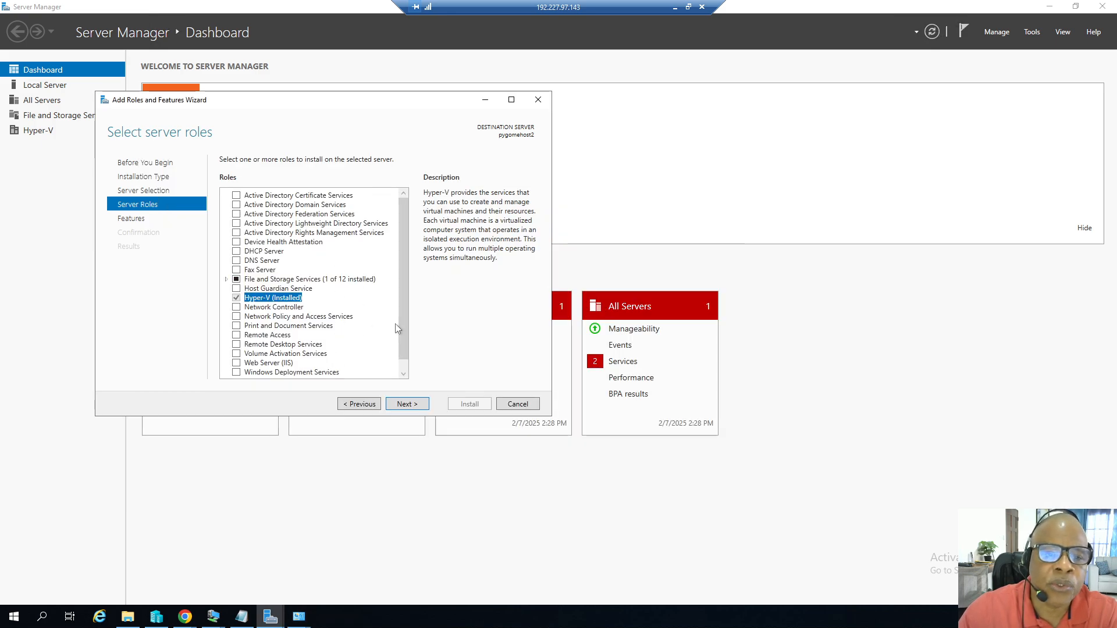
click(298, 616)
click(341, 533)
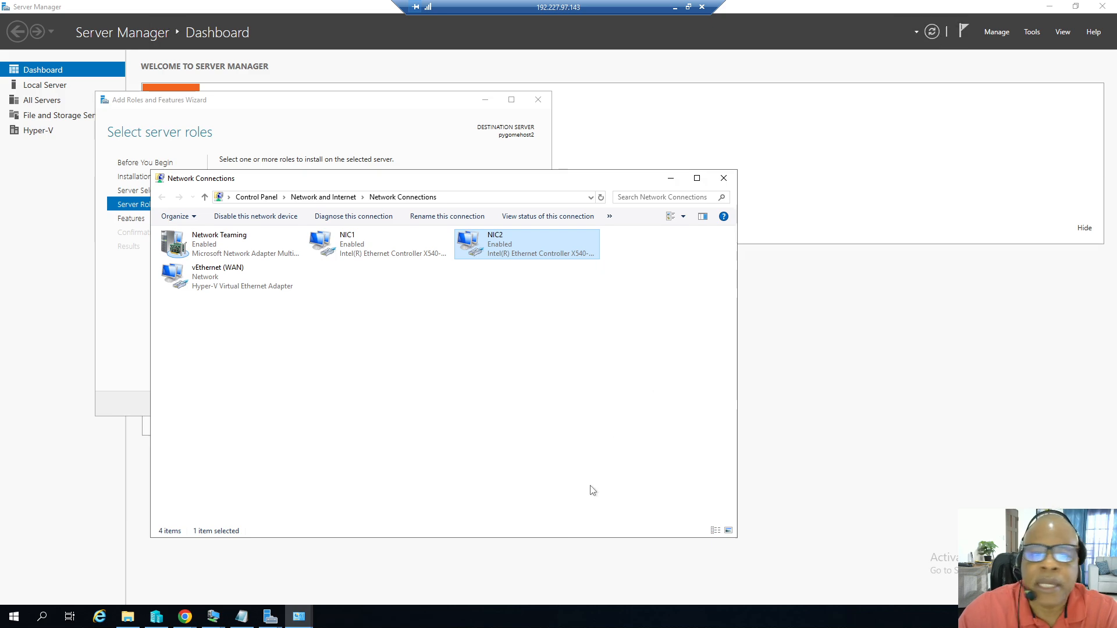
click(724, 178)
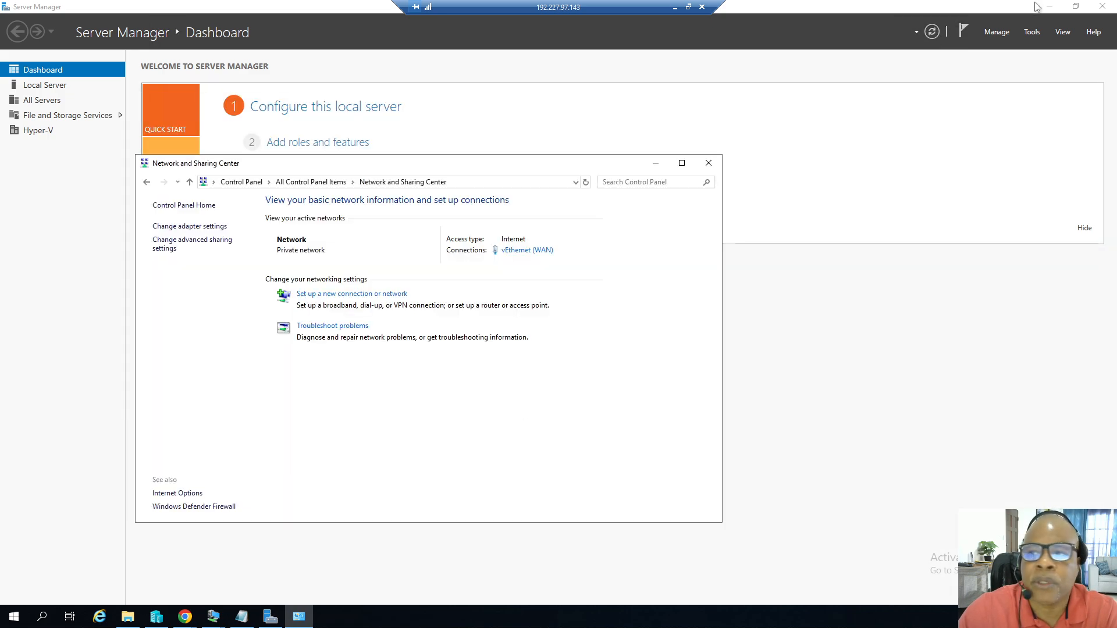
click(708, 163)
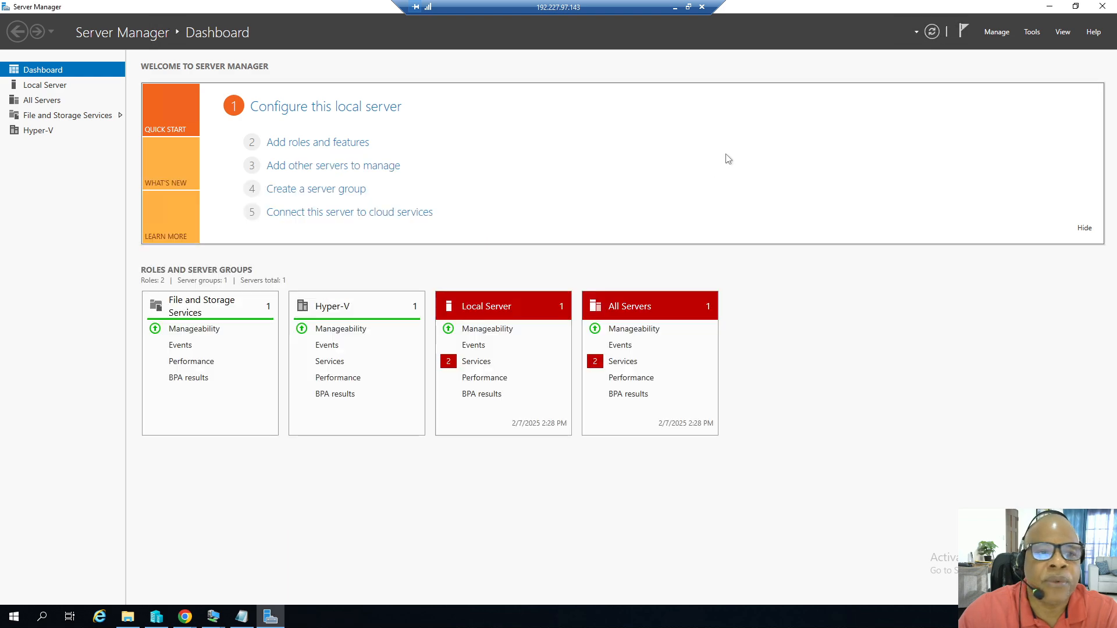
click(1101, 7)
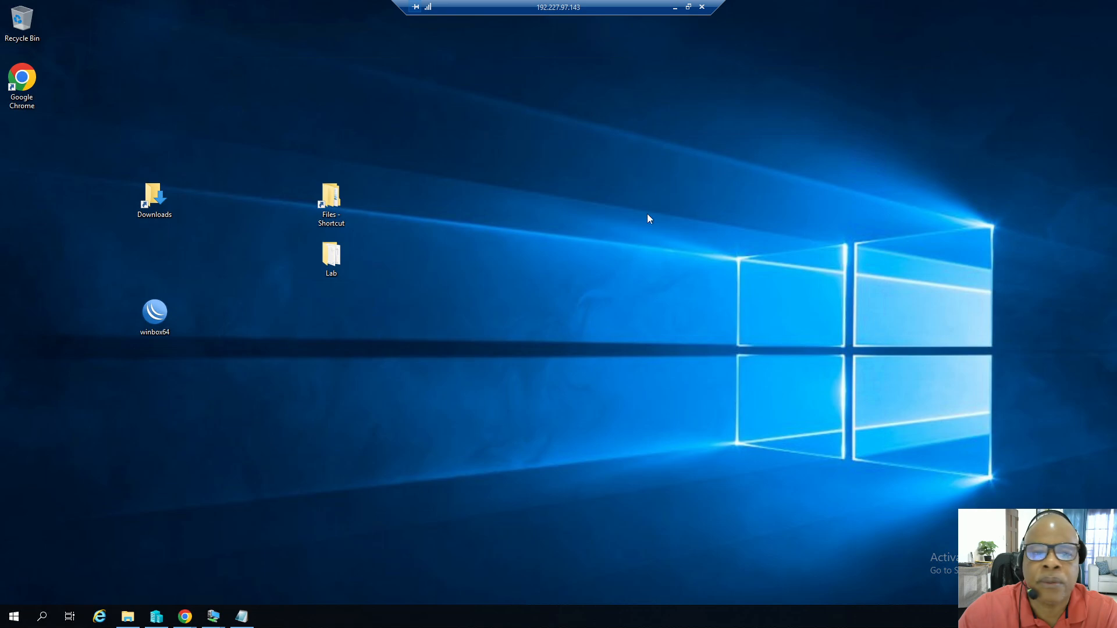
Open Control Panel, go to Network and Sharing Center and open Change adapter settings.
click(23, 608)
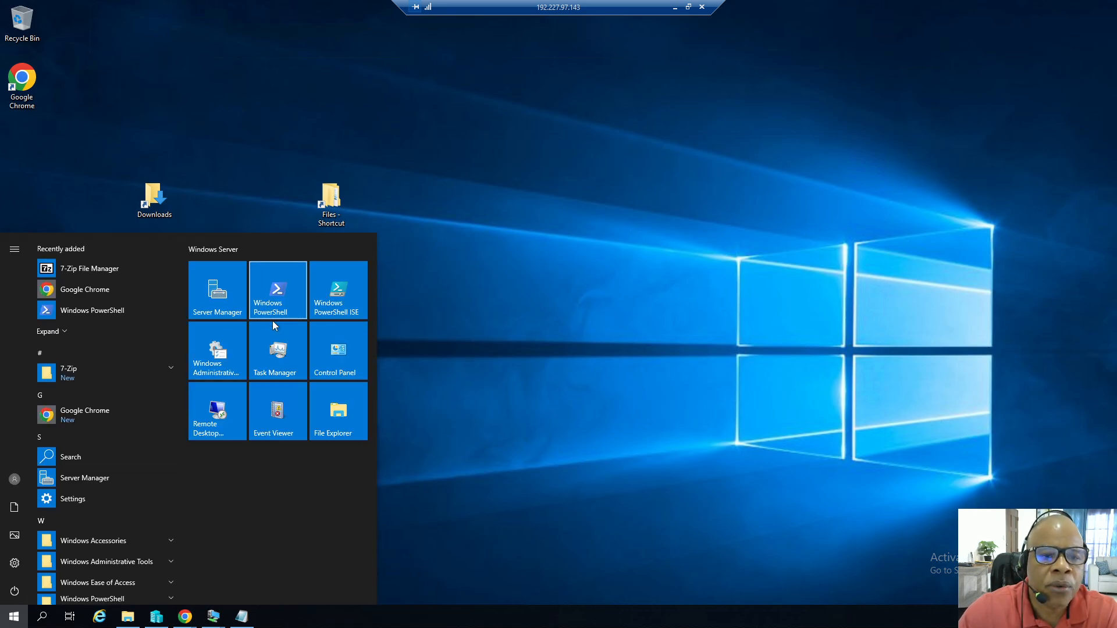
click(333, 355)
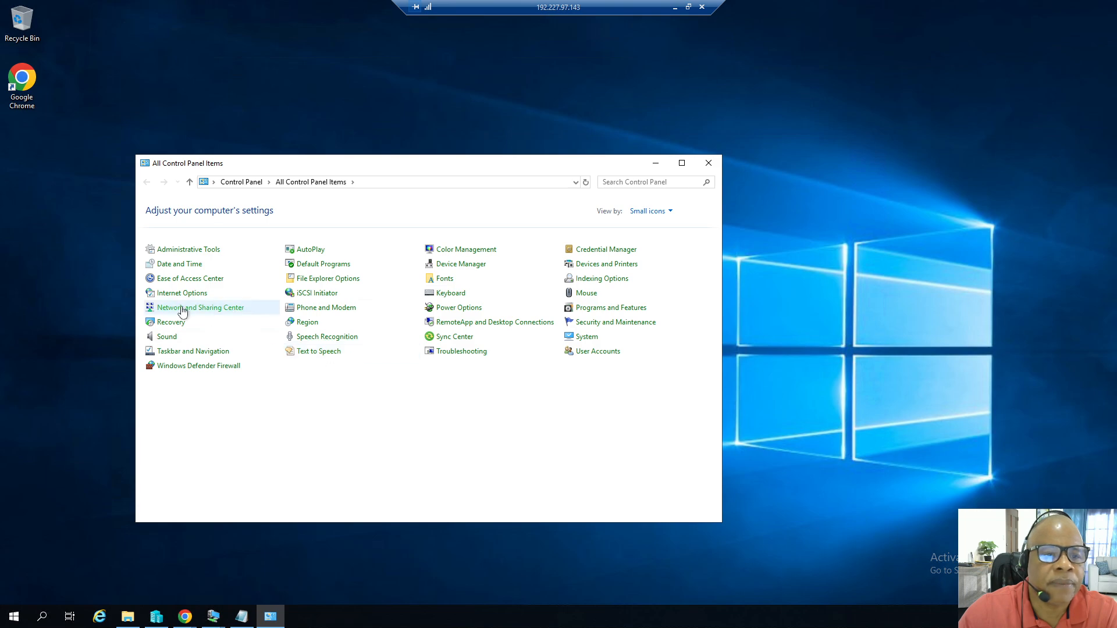
click(203, 307)
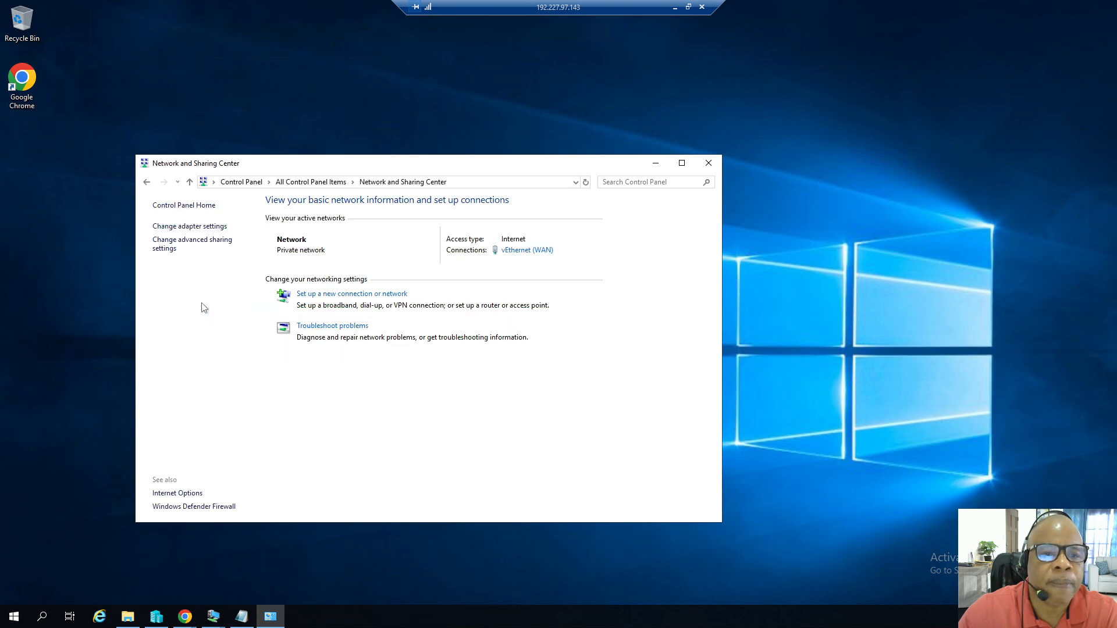
click(187, 226)
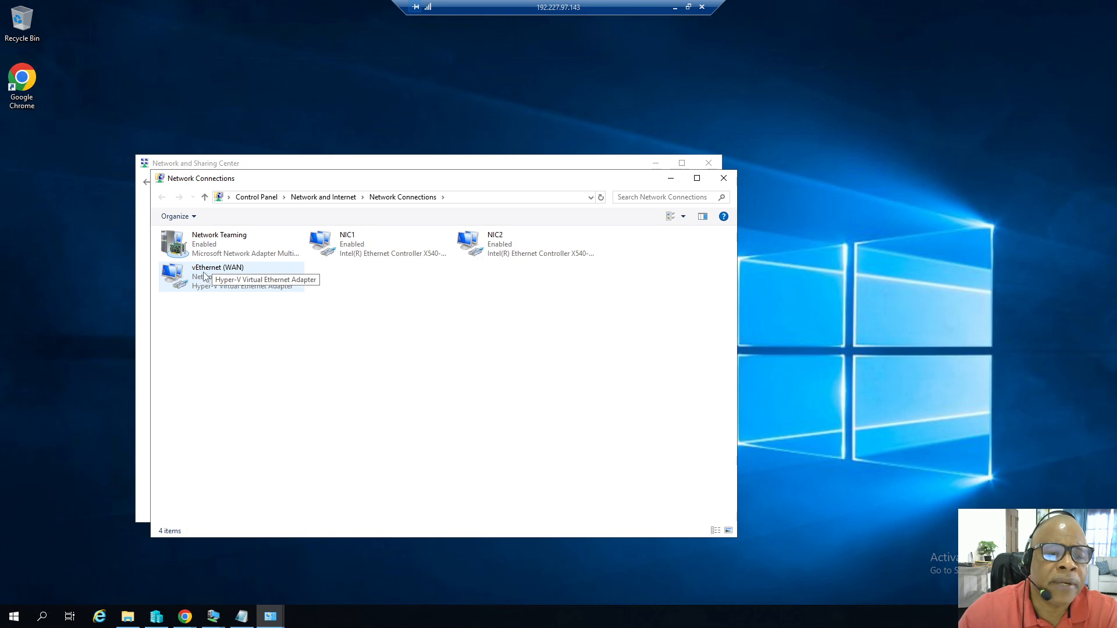
Inspect the vEthernet (WAN) adapter's IPv4 properties without changes, then close all the network dialogs and windows.
right_click(206, 272)
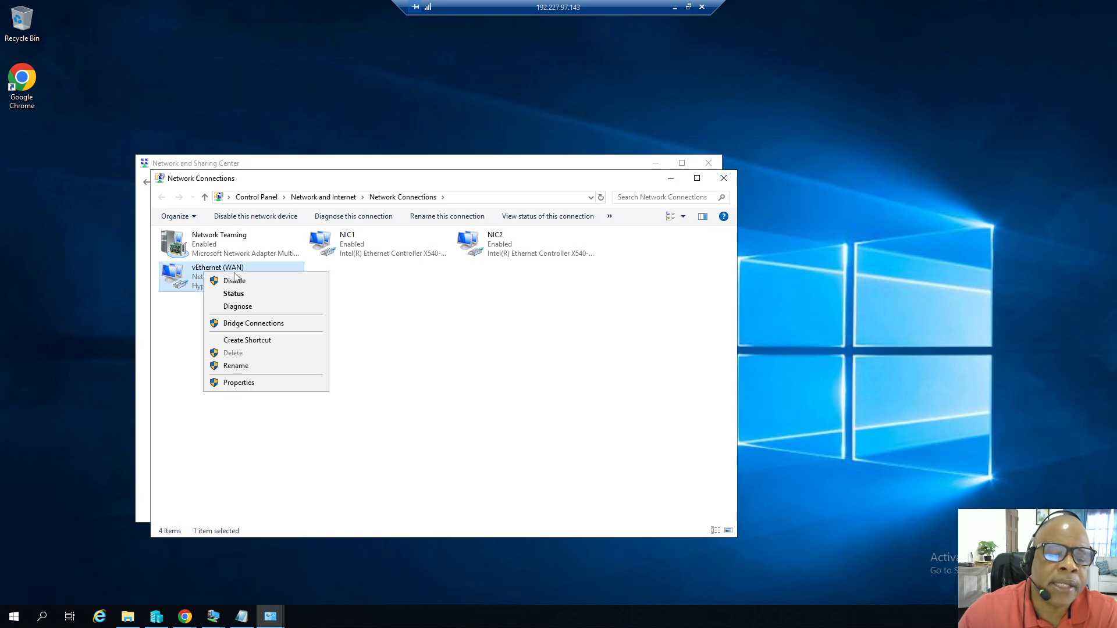
click(424, 321)
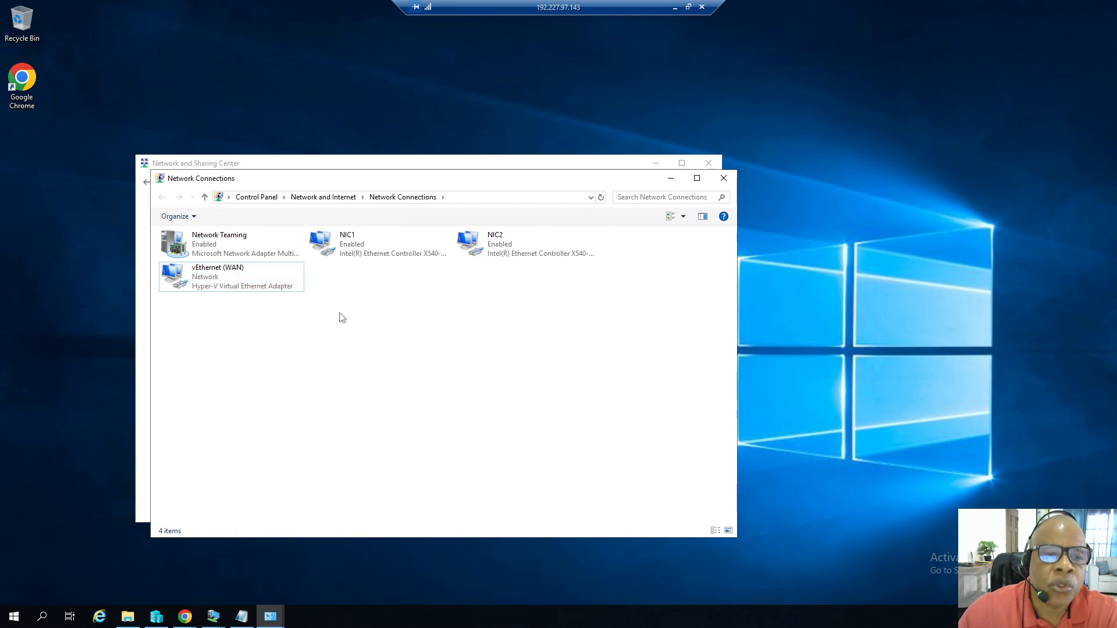
click(217, 280)
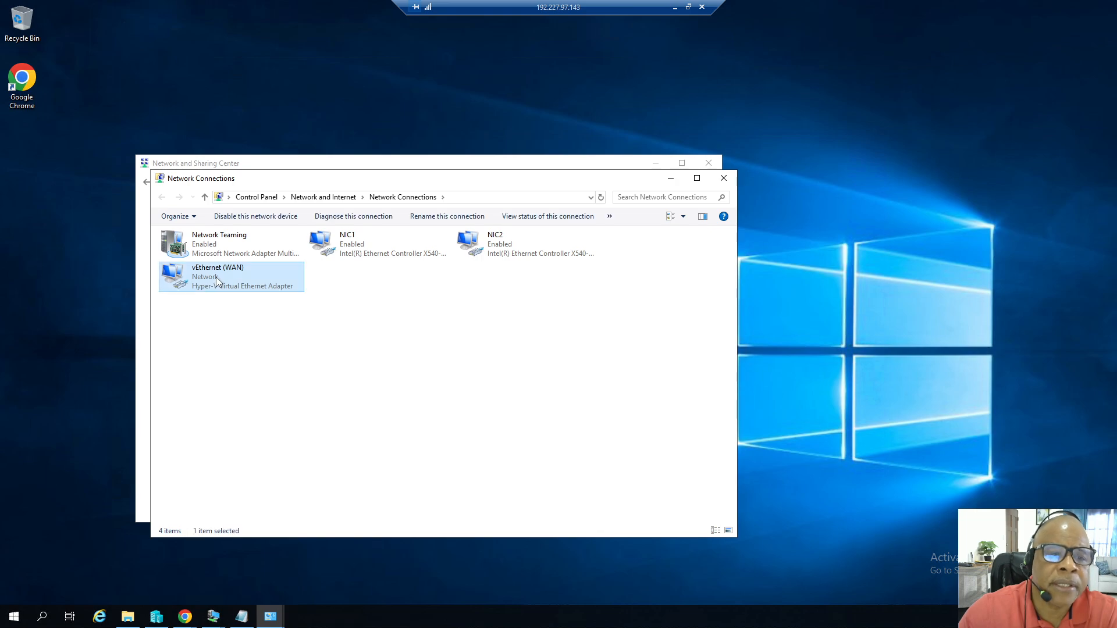
double_click(215, 277)
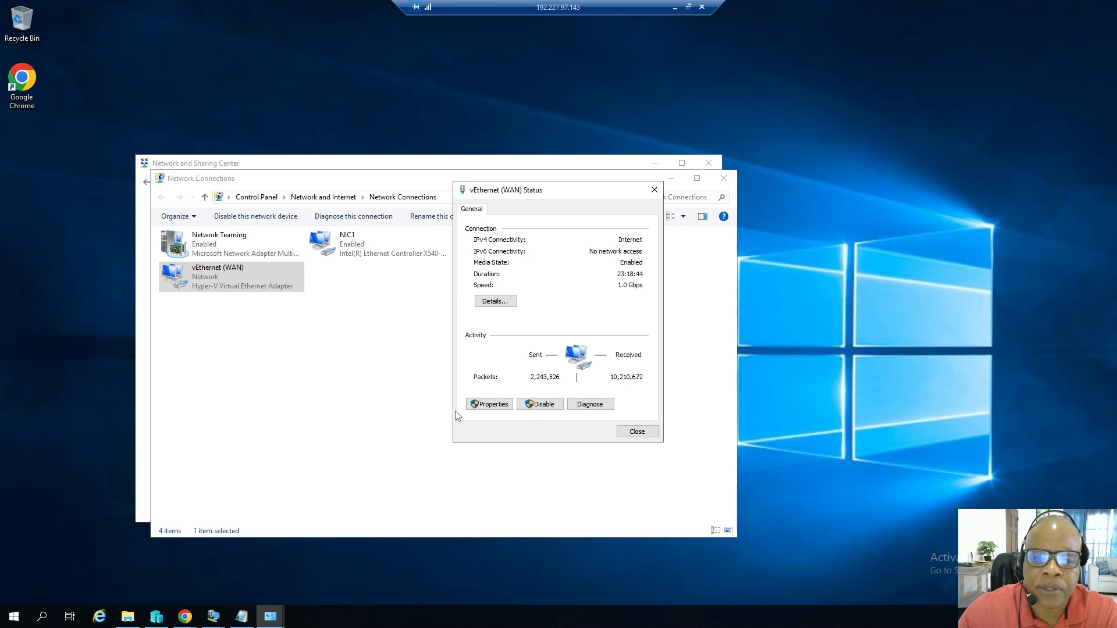
click(498, 407)
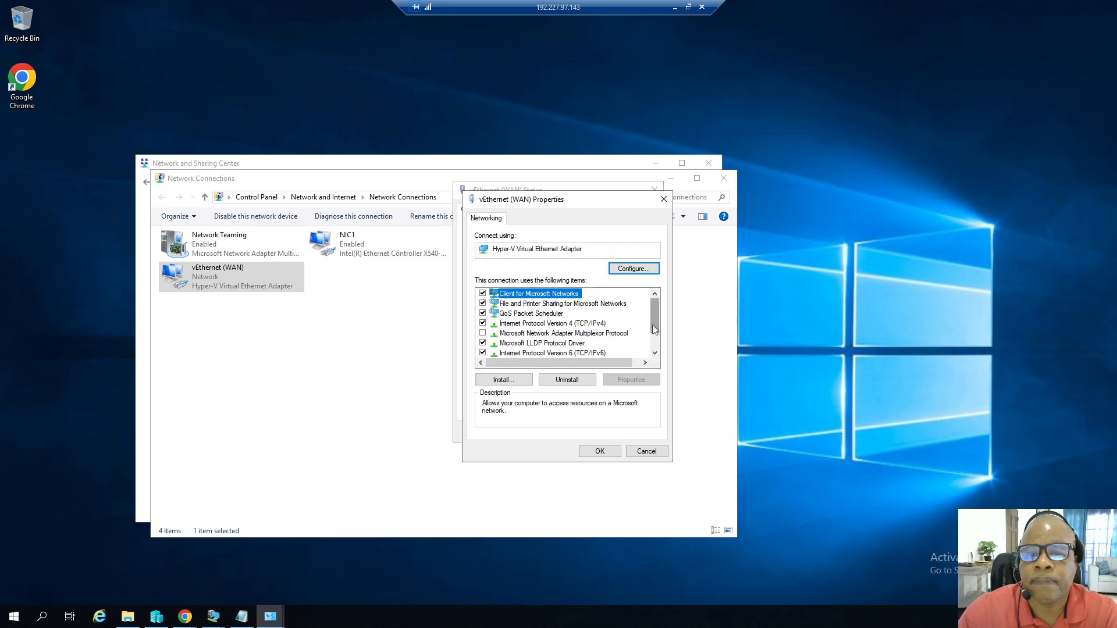
double_click(594, 324)
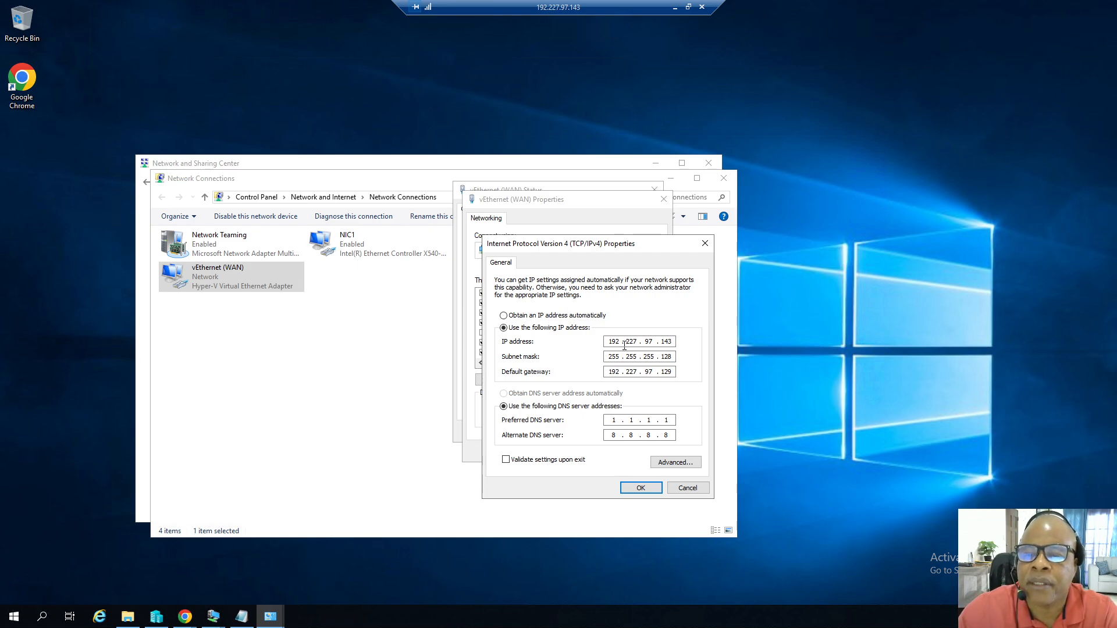
click(687, 488)
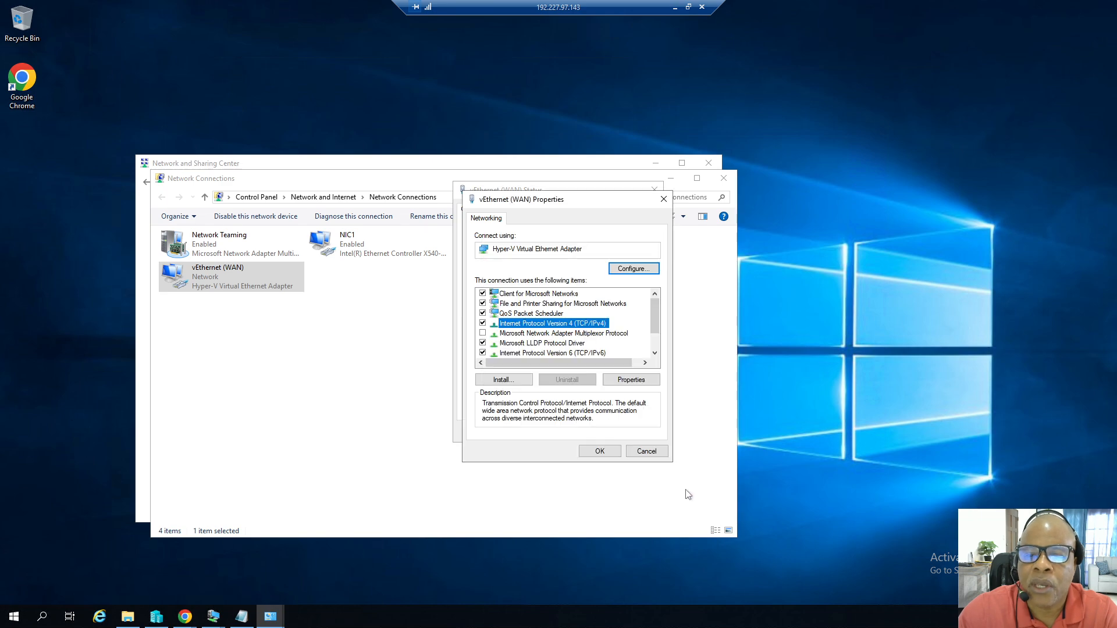
click(645, 454)
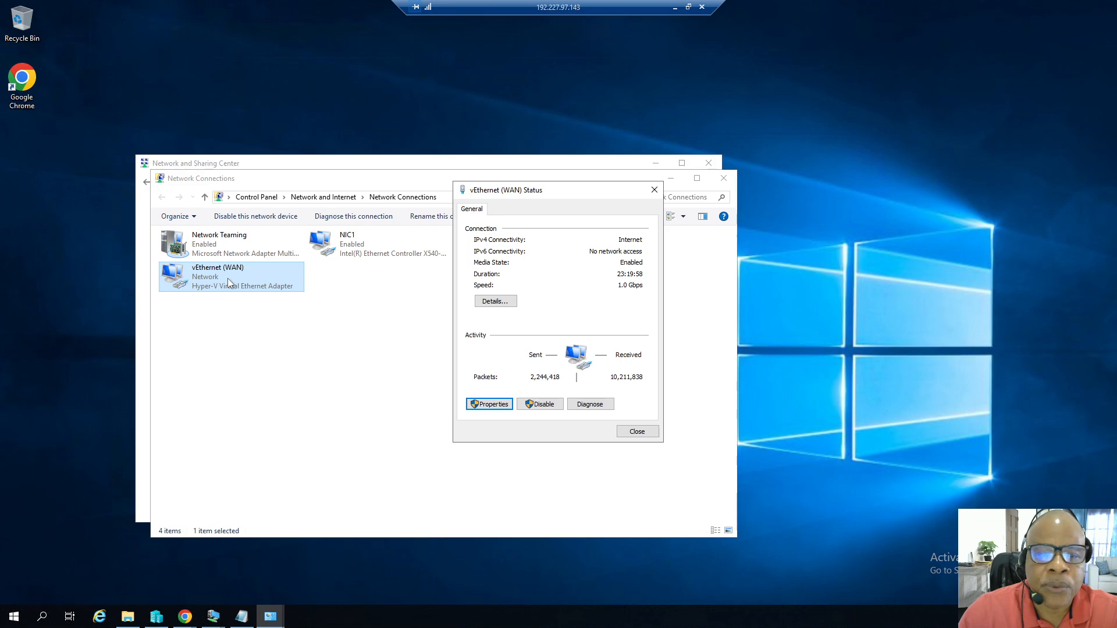
click(637, 433)
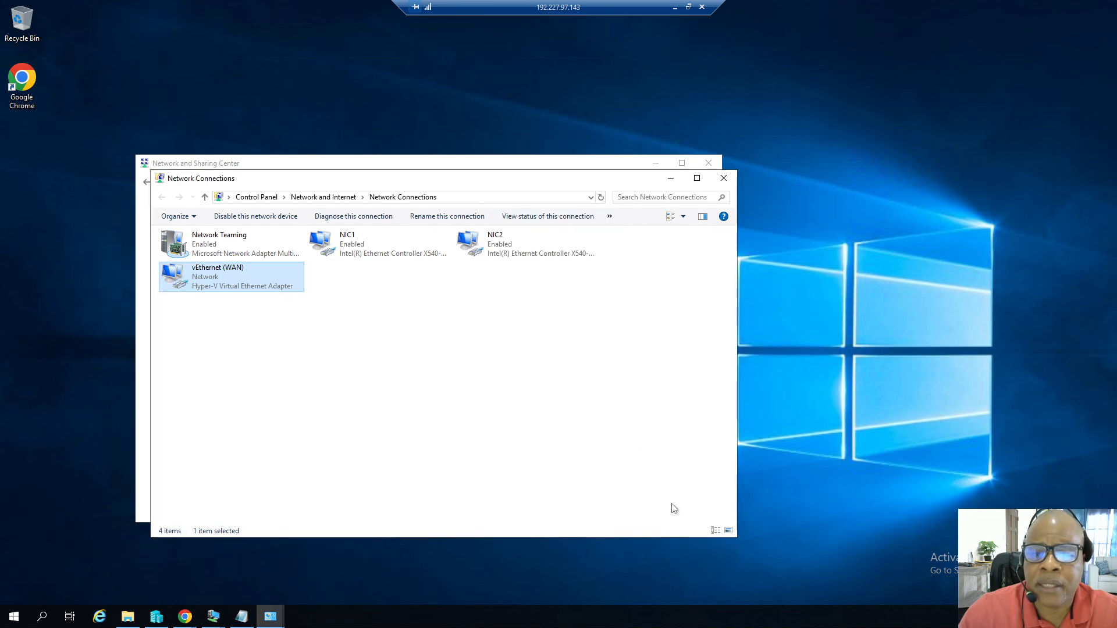
click(724, 176)
click(708, 164)
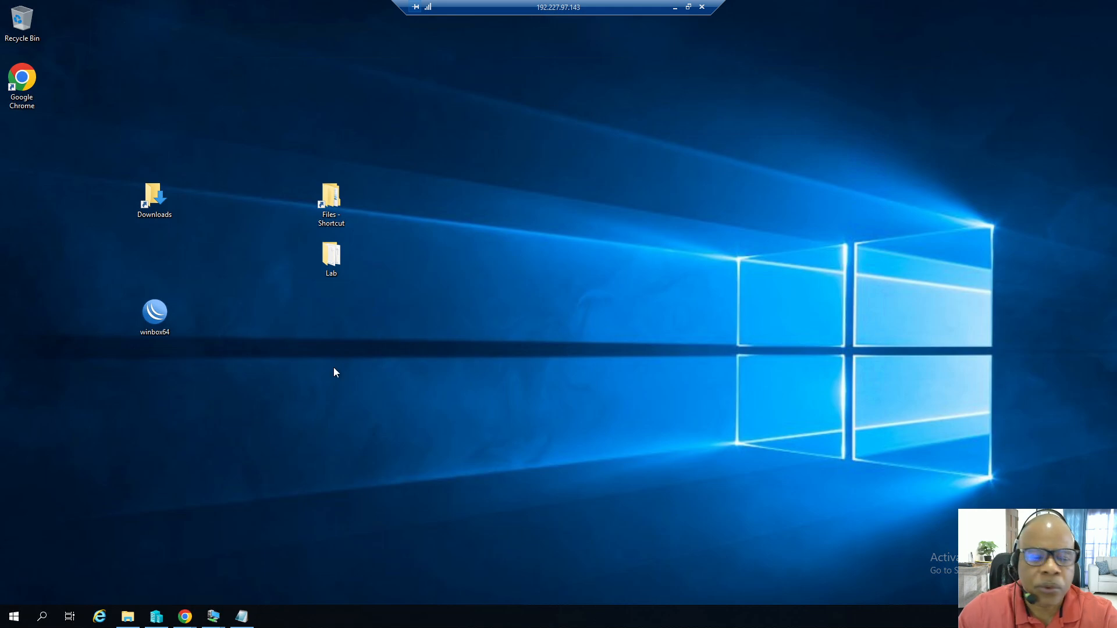
Bring up Hyper-V Manager and open the Virtual Switch Manager for the host server.
click(155, 619)
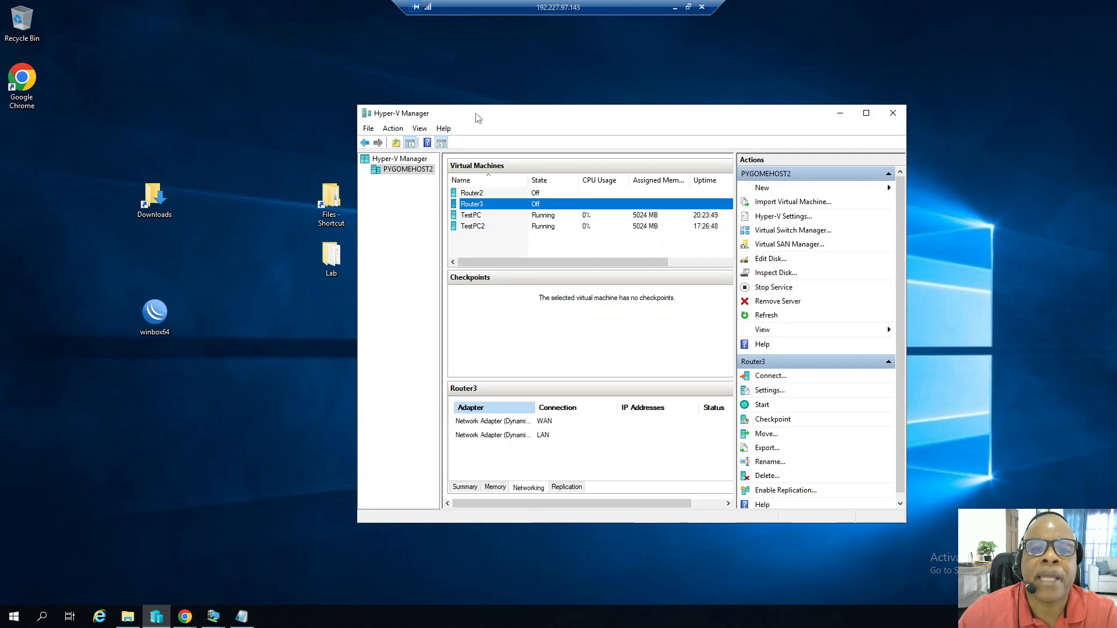
drag(477, 118, 403, 109)
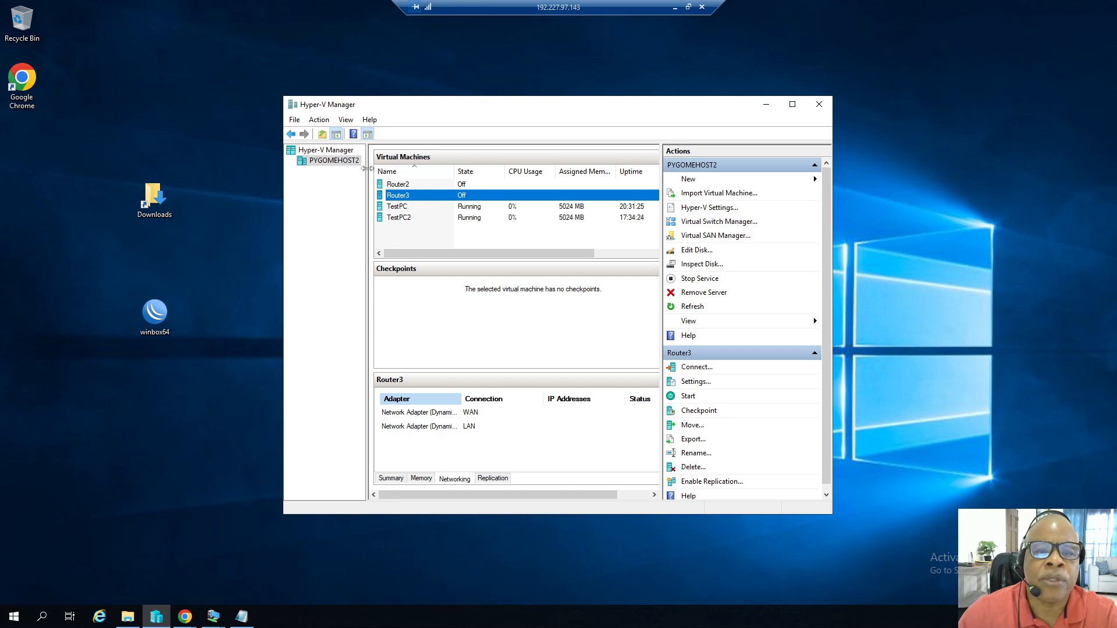
drag(367, 168, 371, 168)
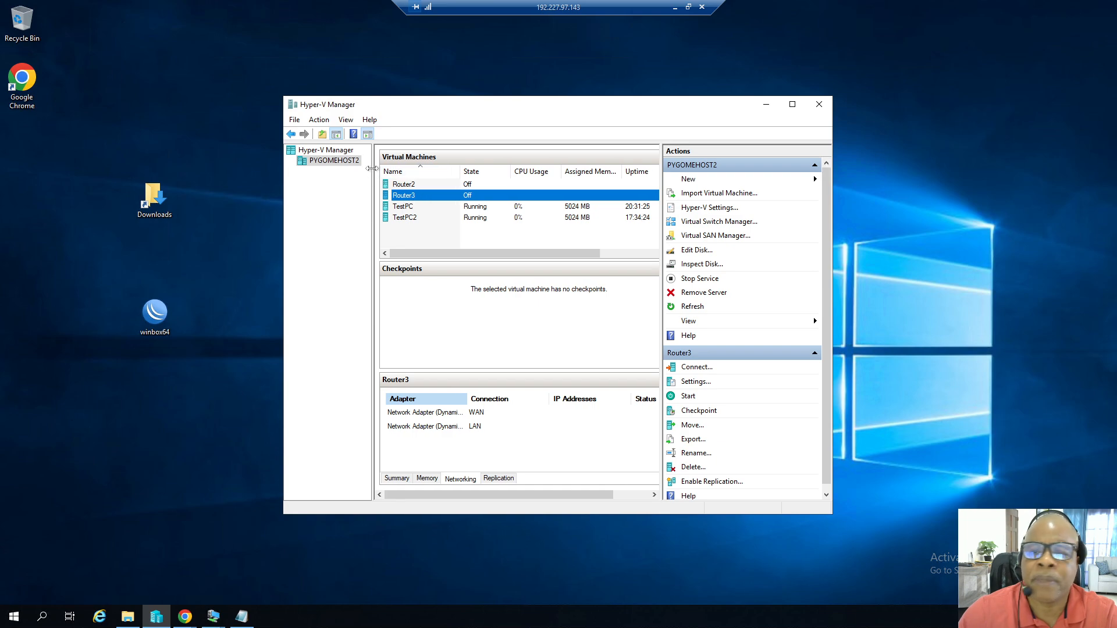
right_click(335, 166)
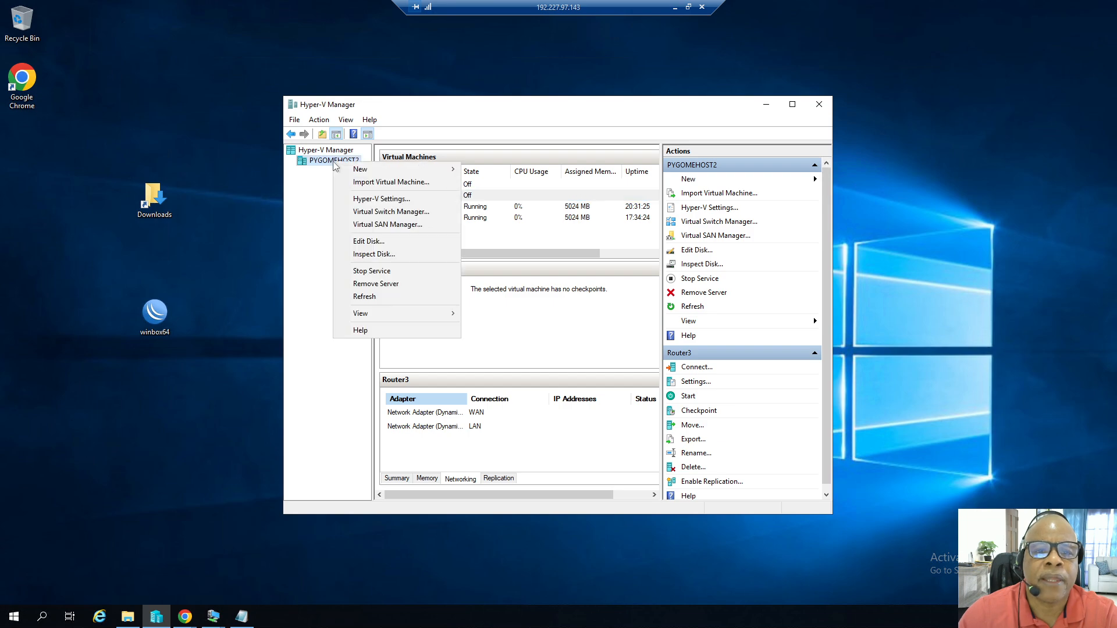
click(395, 213)
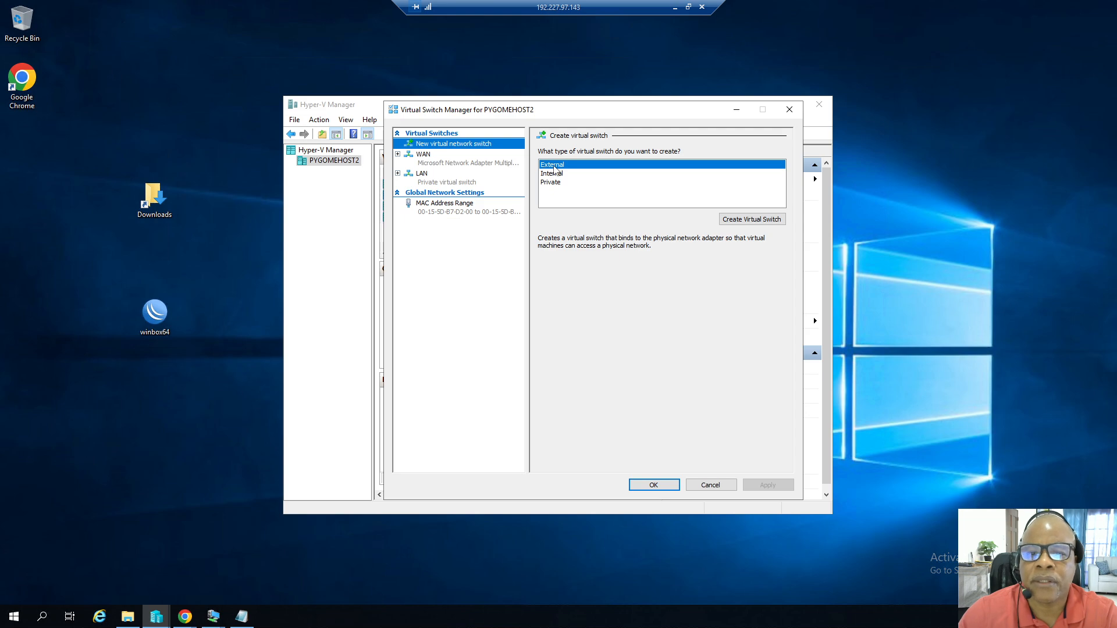
Create a new external virtual switch named WAN and review the available physical network adapters for it.
click(749, 224)
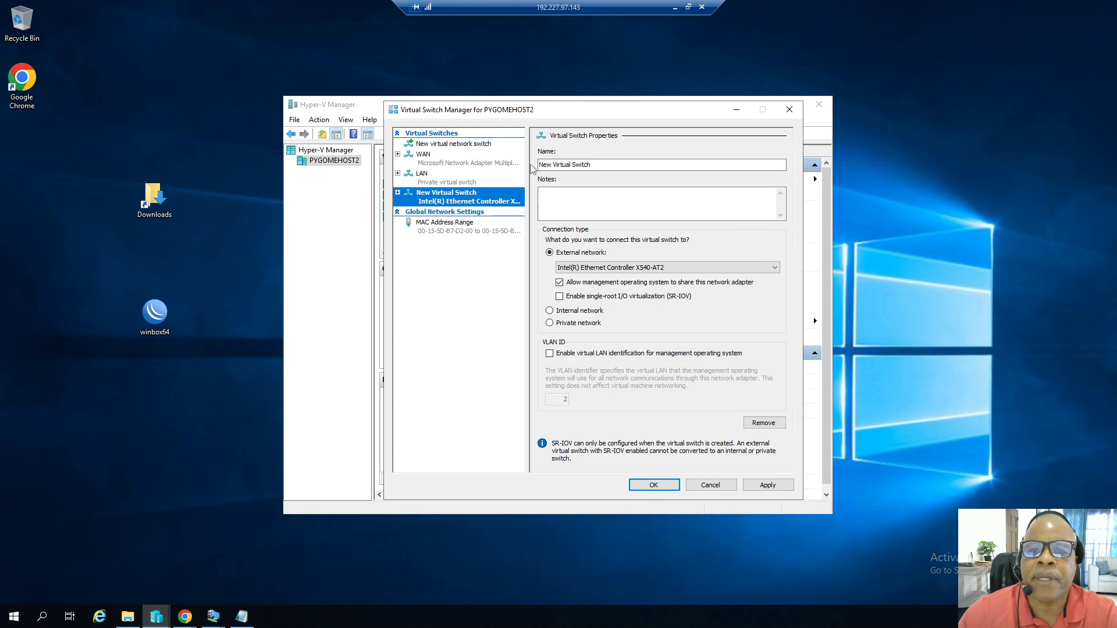
drag(592, 165, 462, 167)
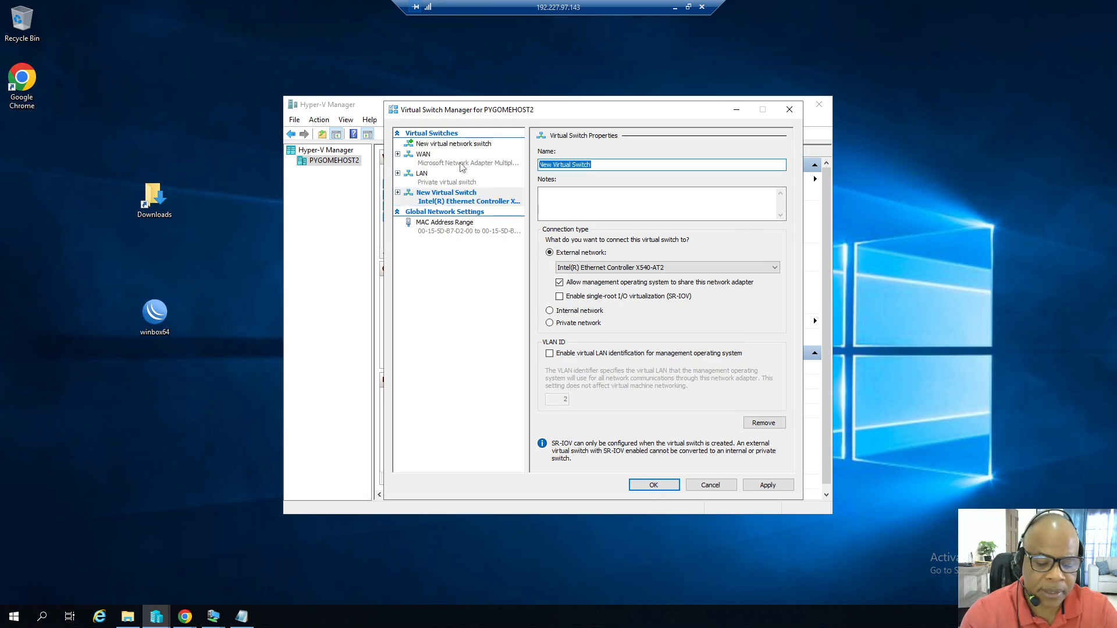
text(WAN)
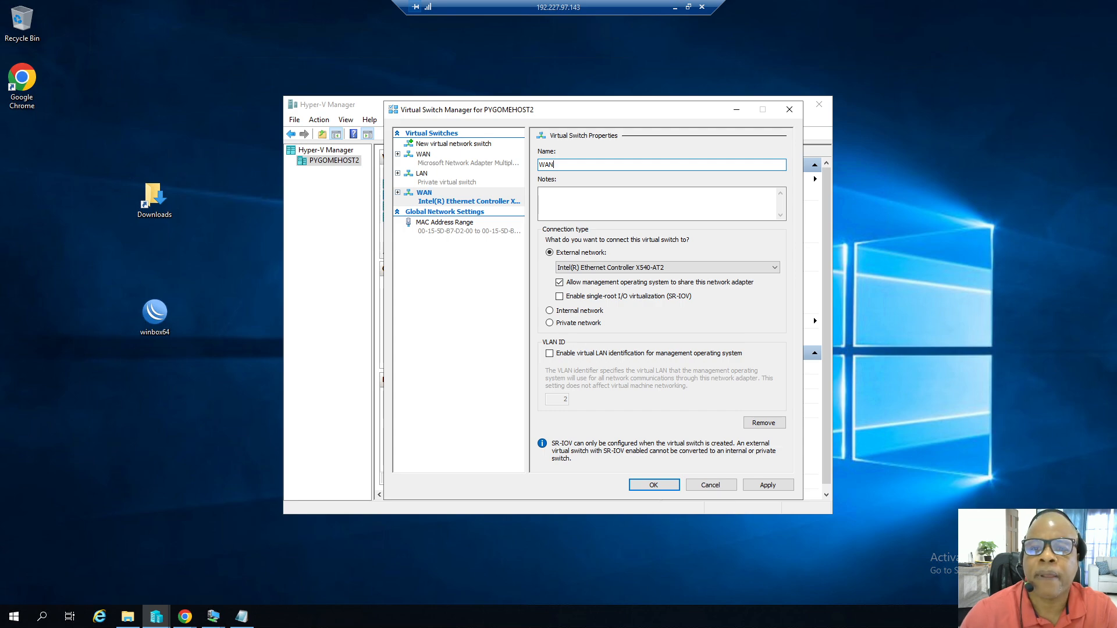
click(716, 269)
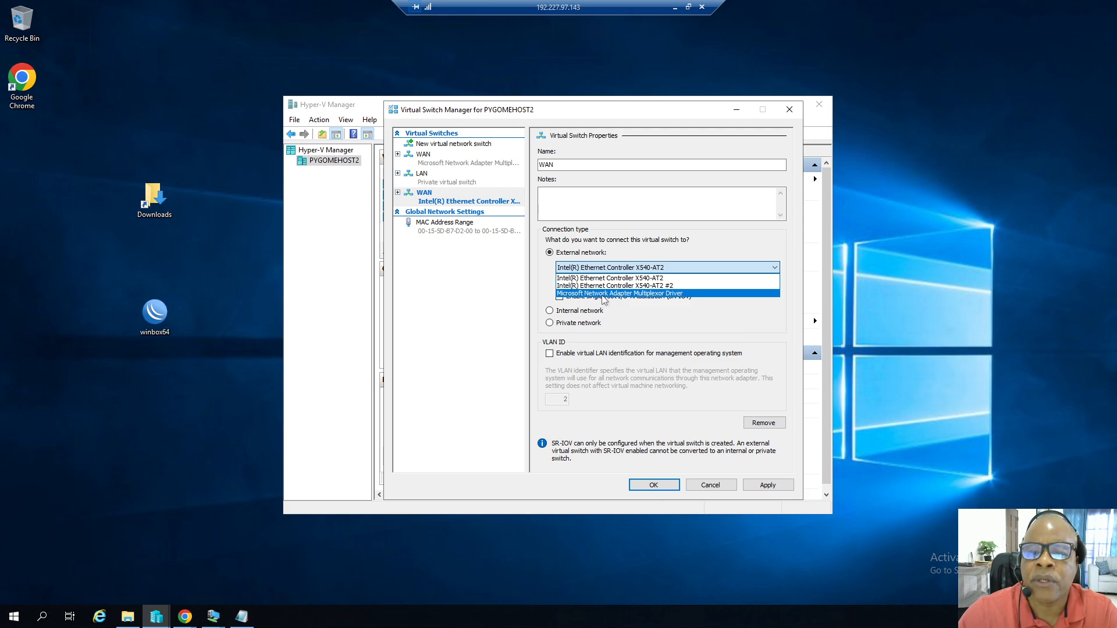
Open Control Panel's Network and Sharing Center and its adapter settings beside the Virtual Switch Manager to compare network adapters.
click(14, 616)
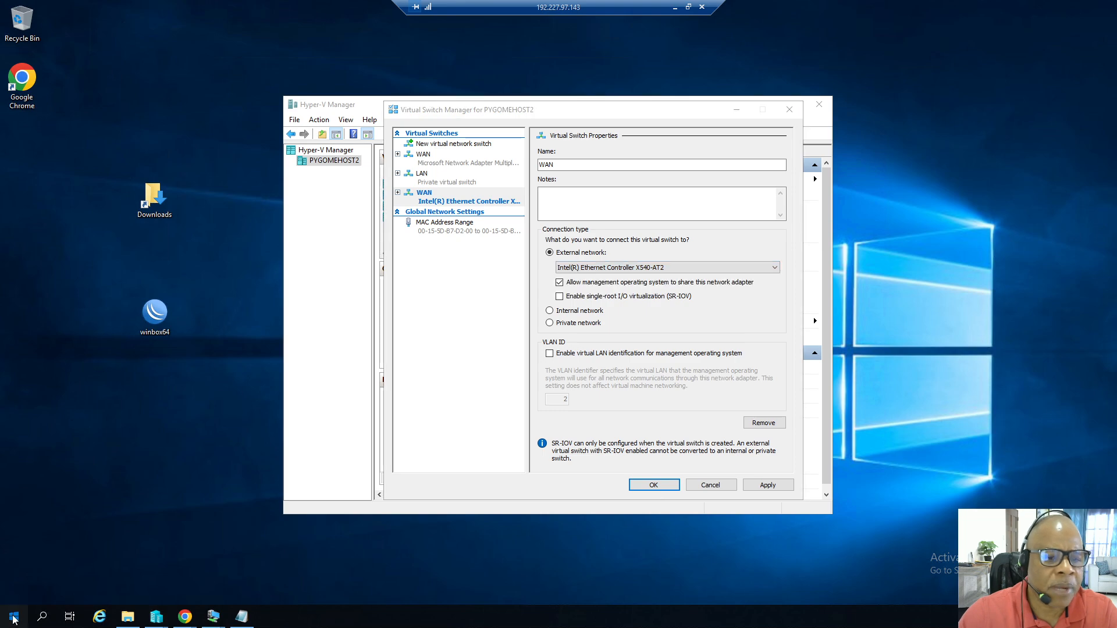
click(333, 361)
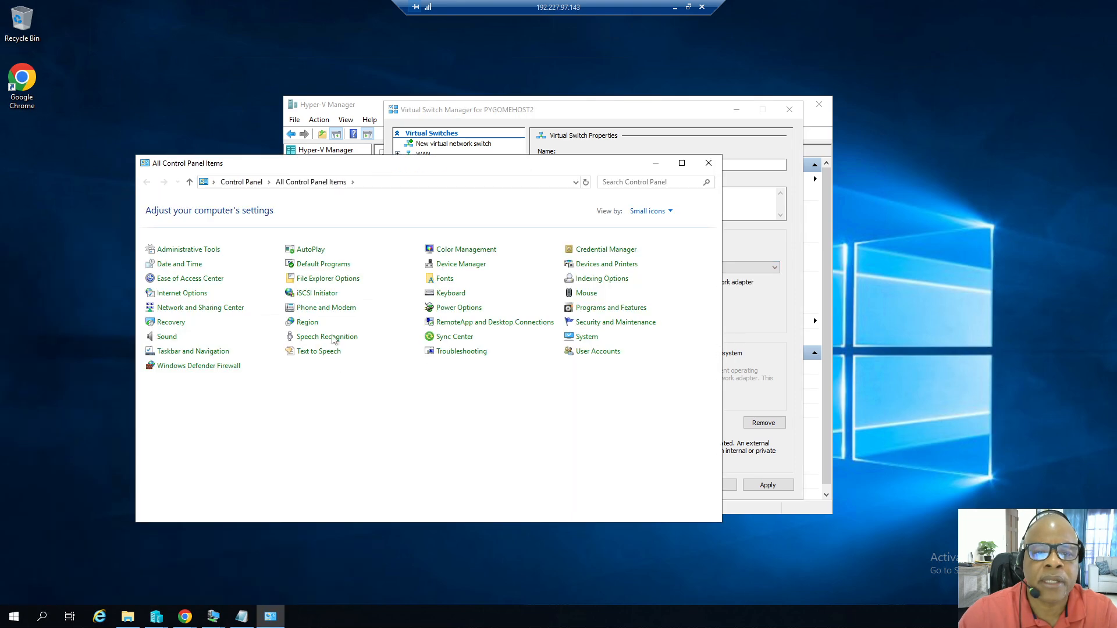
click(199, 308)
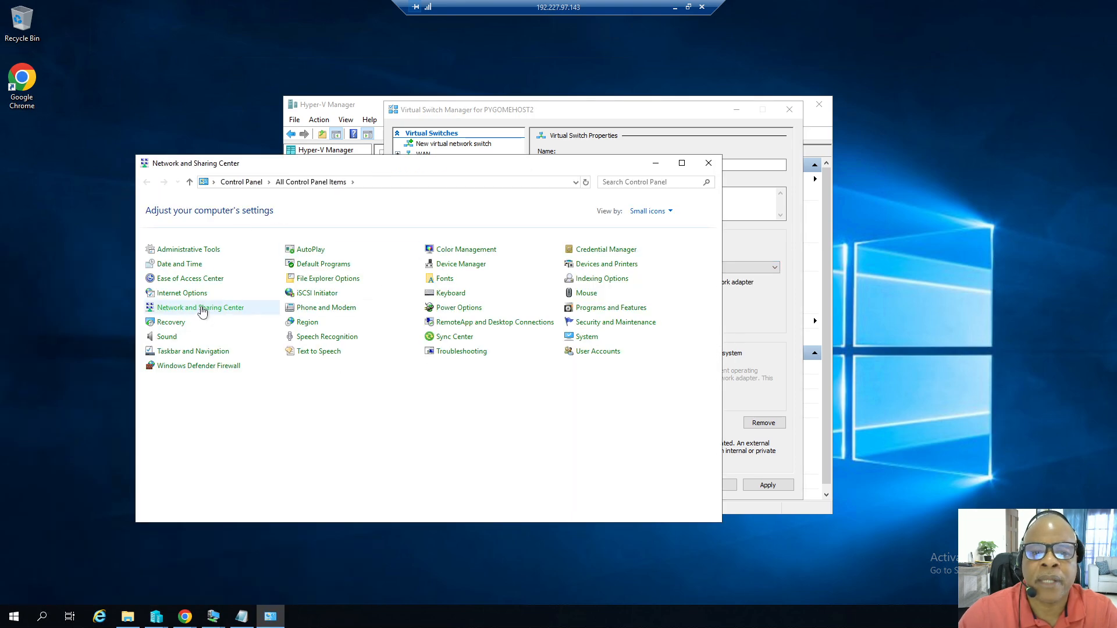
drag(422, 171, 284, 75)
drag(628, 114, 817, 137)
click(81, 131)
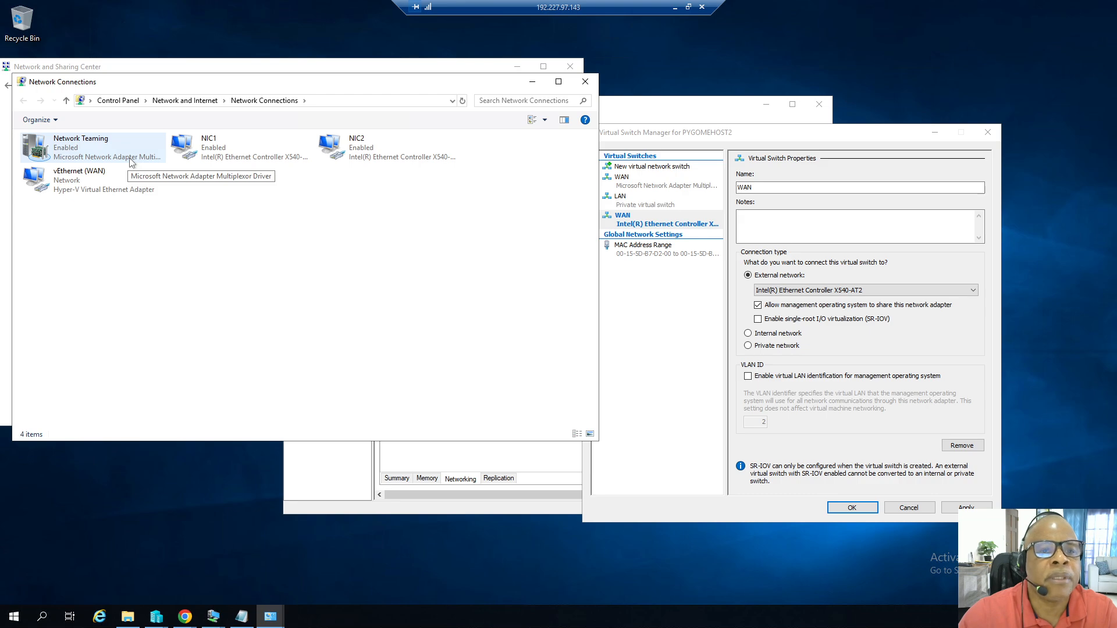
Review the external adapter choices for the new WAN switch, then cancel the Virtual Switch Manager without saving.
click(916, 289)
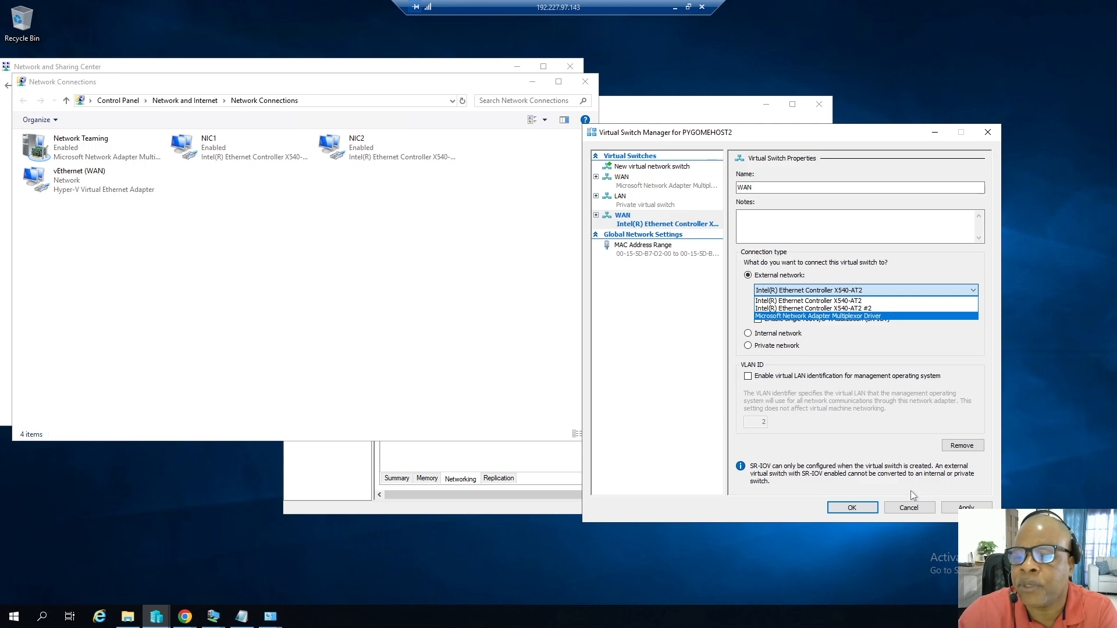
click(910, 511)
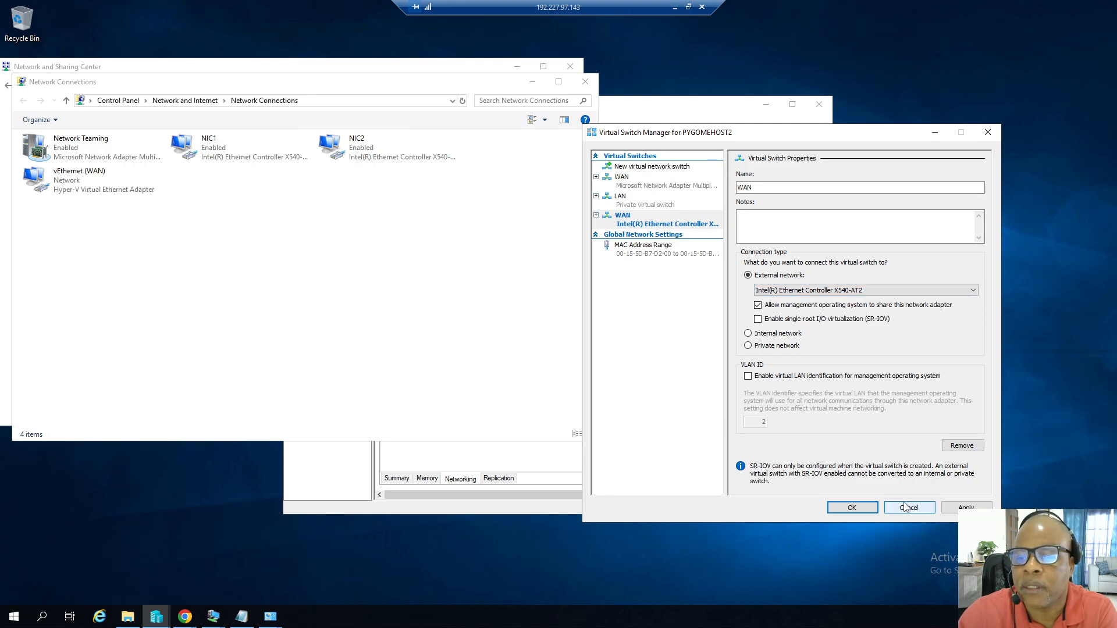
click(906, 506)
click(659, 106)
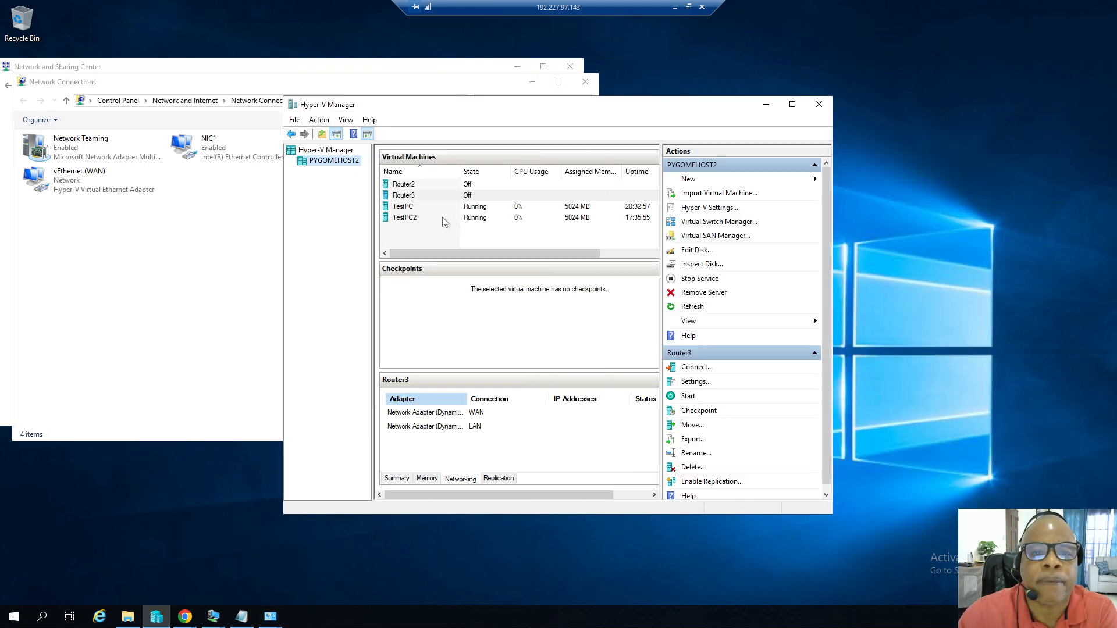
Reopen the Virtual Switch Manager to examine the existing WAN and LAN switch settings, then close it.
right_click(338, 168)
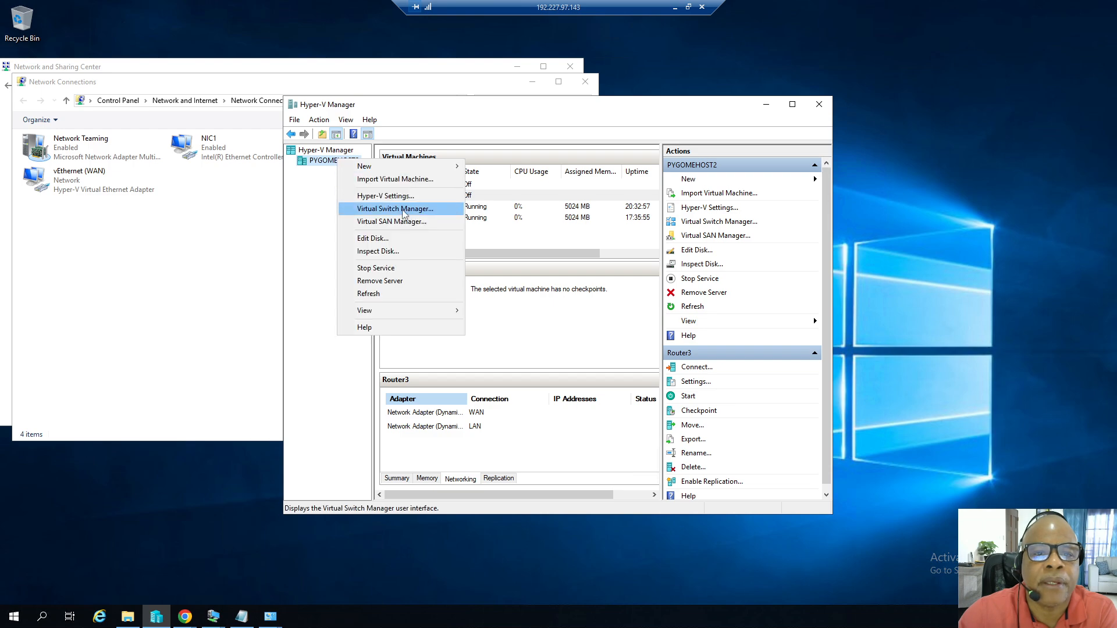
click(402, 211)
click(426, 162)
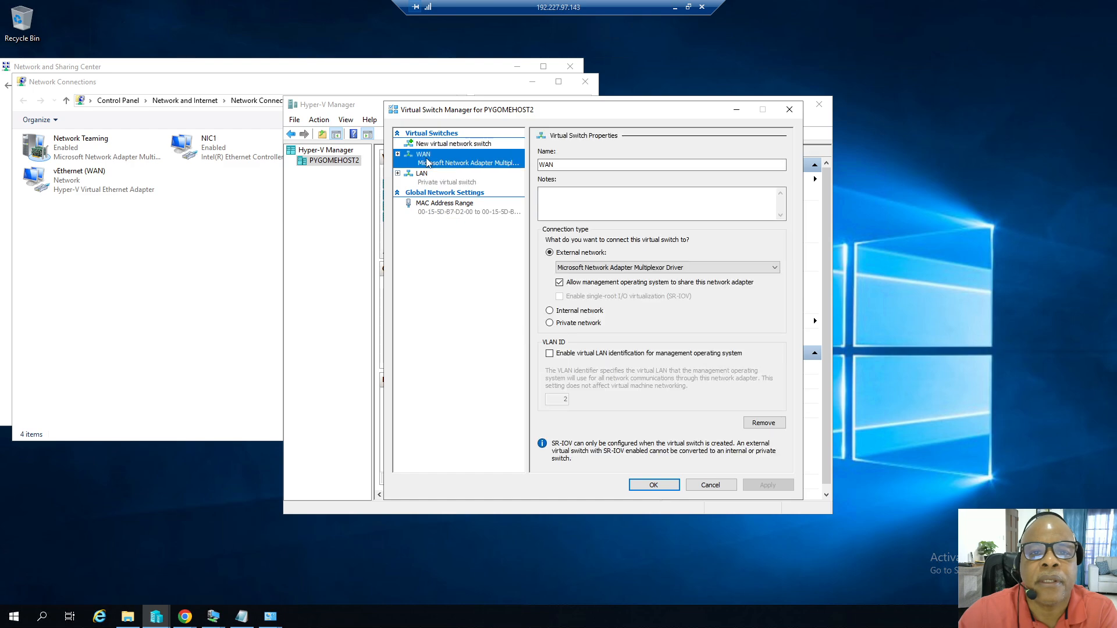
click(550, 166)
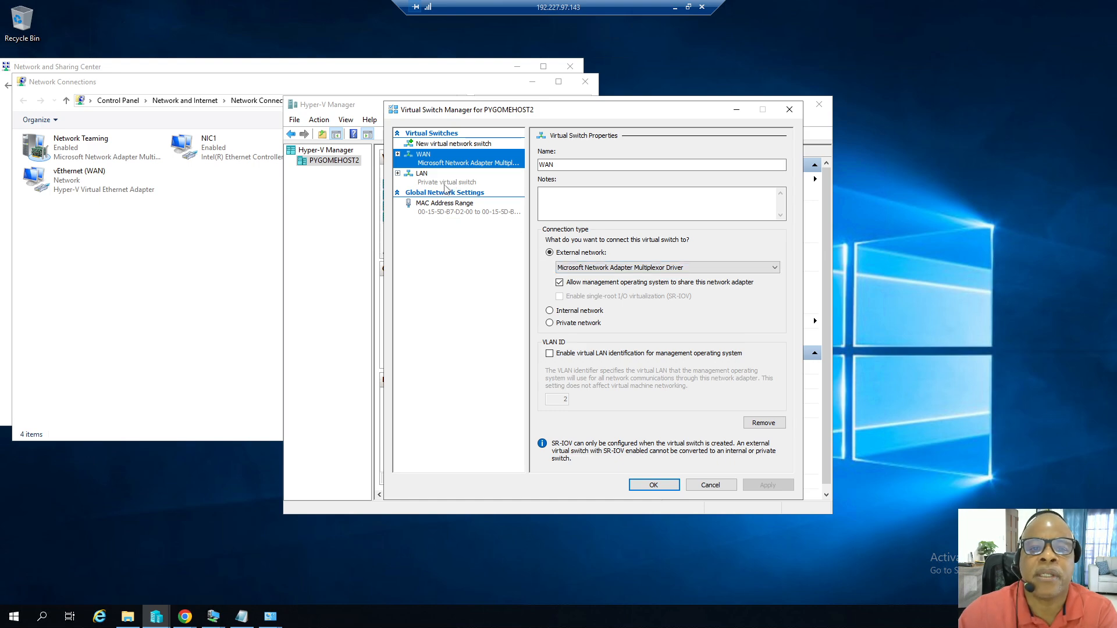
click(440, 183)
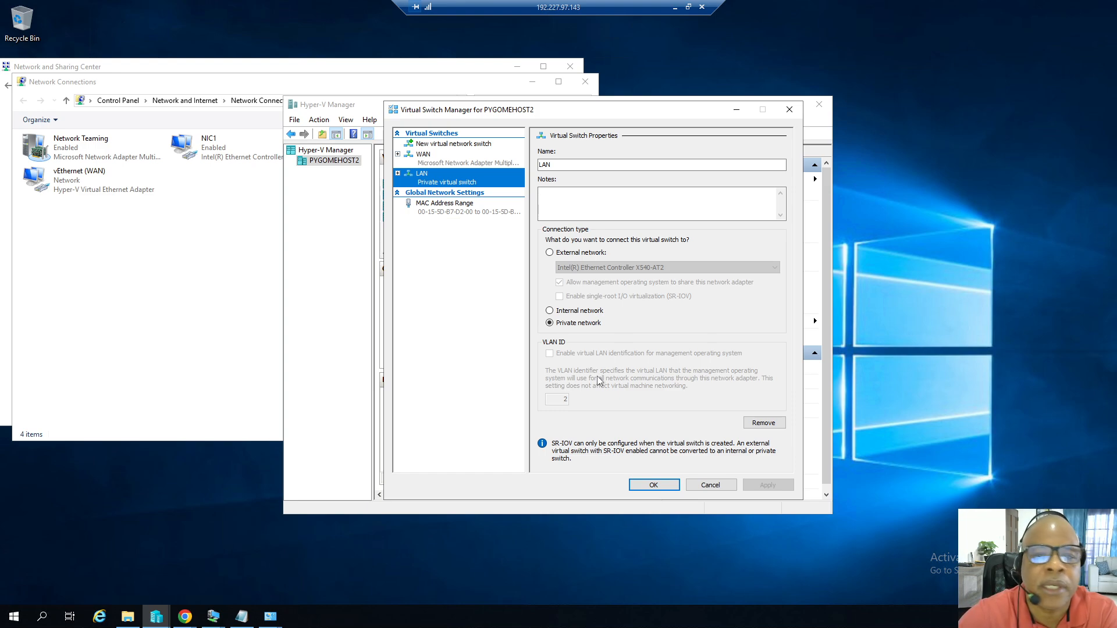
click(716, 487)
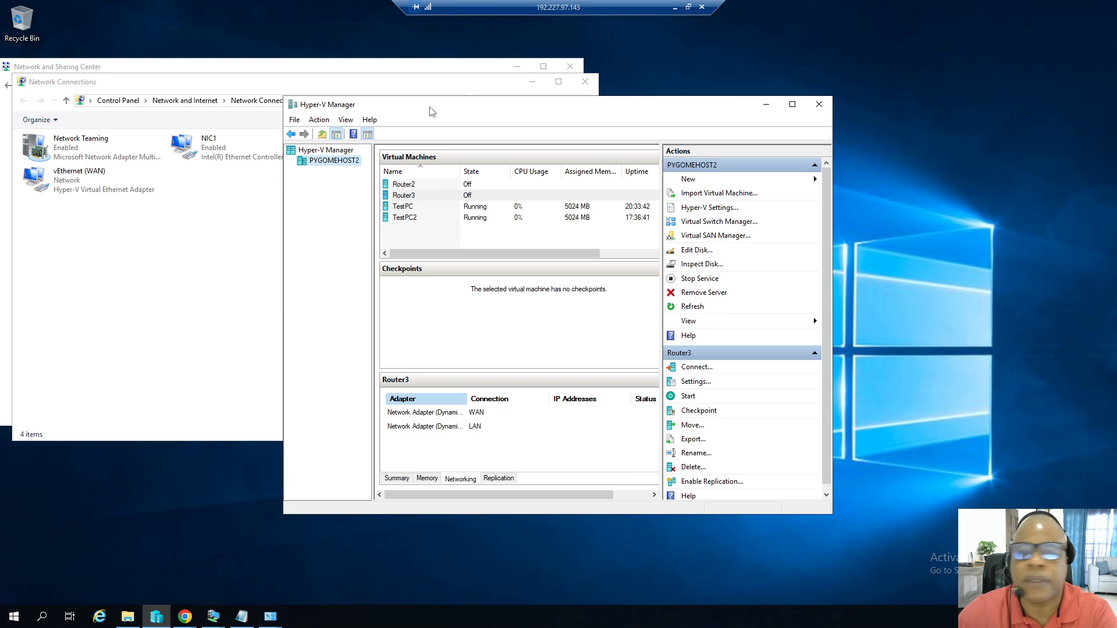
Close the Network Connections and Network and Sharing Center windows.
click(585, 82)
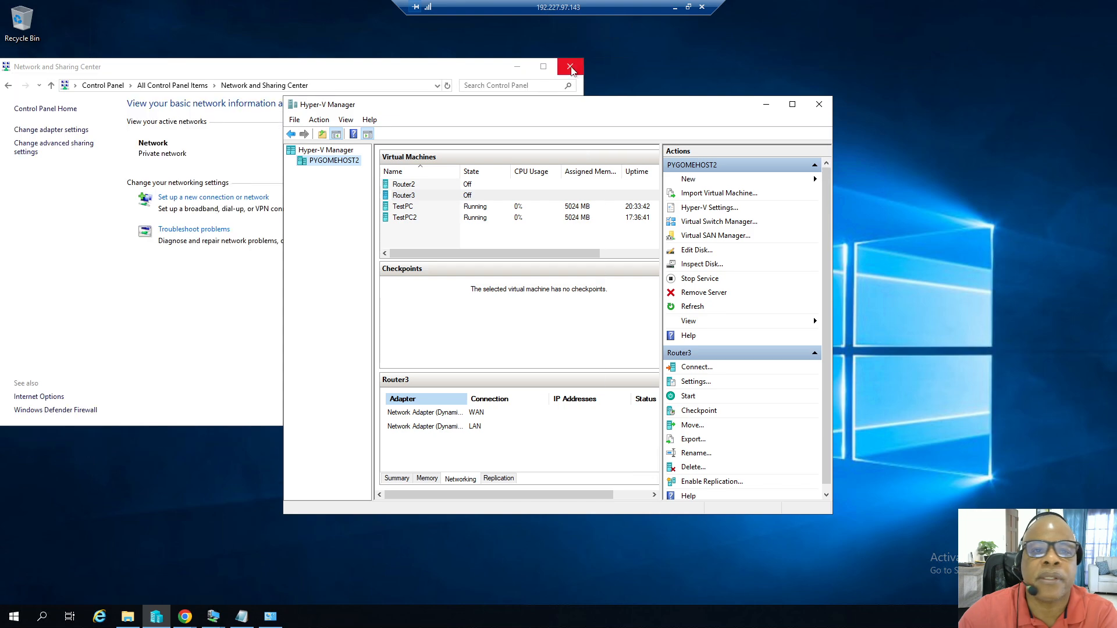
click(571, 68)
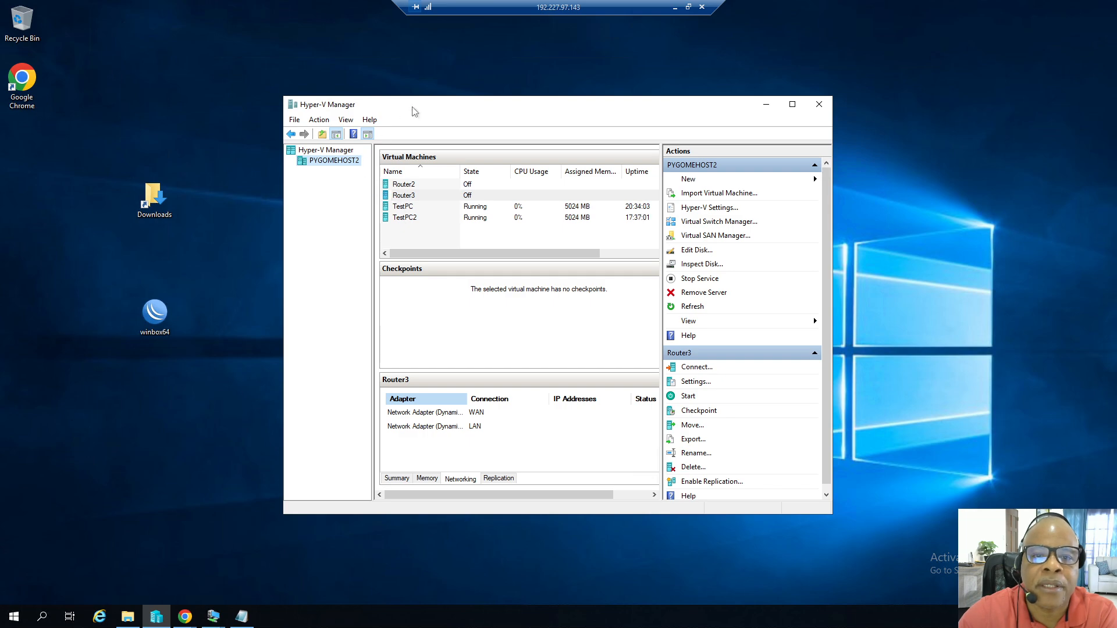
drag(414, 111, 407, 109)
Copy the chr-6.49.18 disk image from Downloads into the Virtual Servers folder on the D: data drive.
click(127, 617)
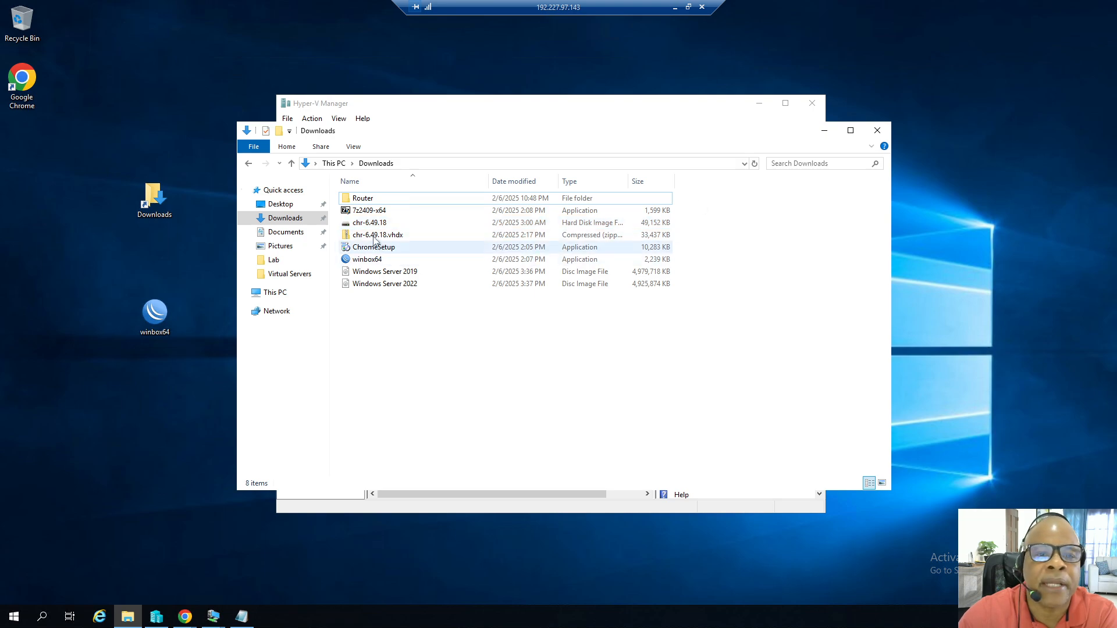
right_click(372, 226)
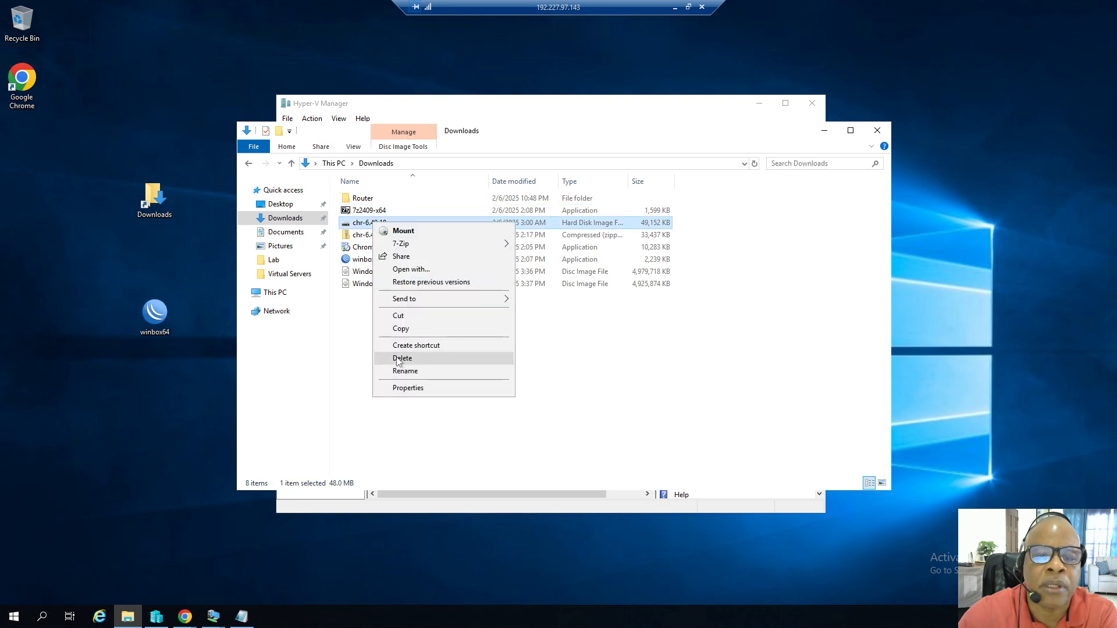
click(400, 329)
click(289, 273)
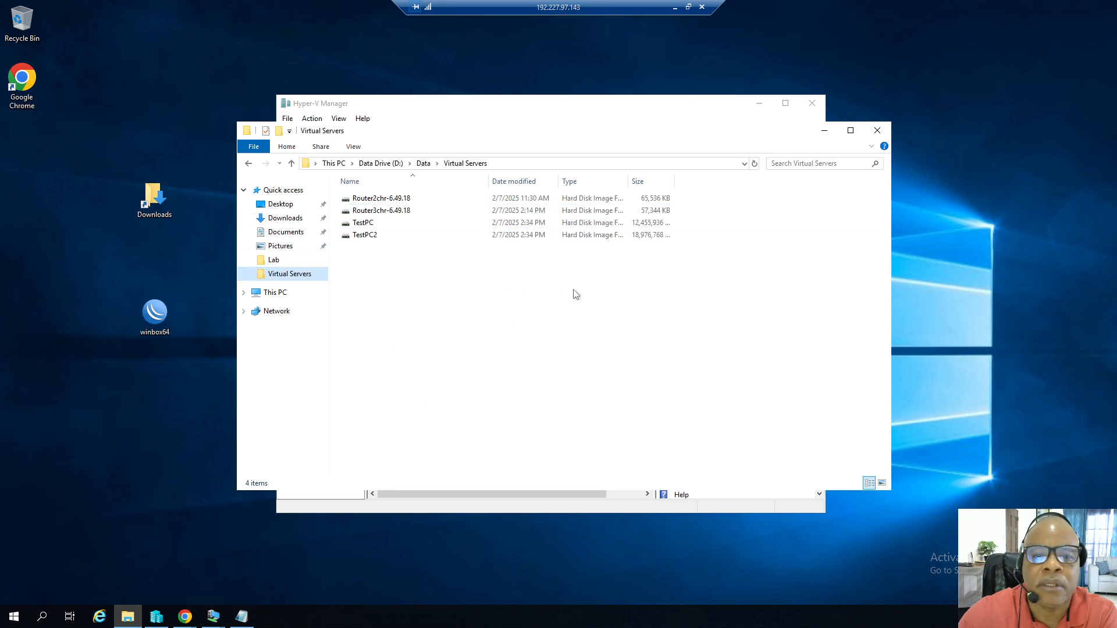
right_click(405, 301)
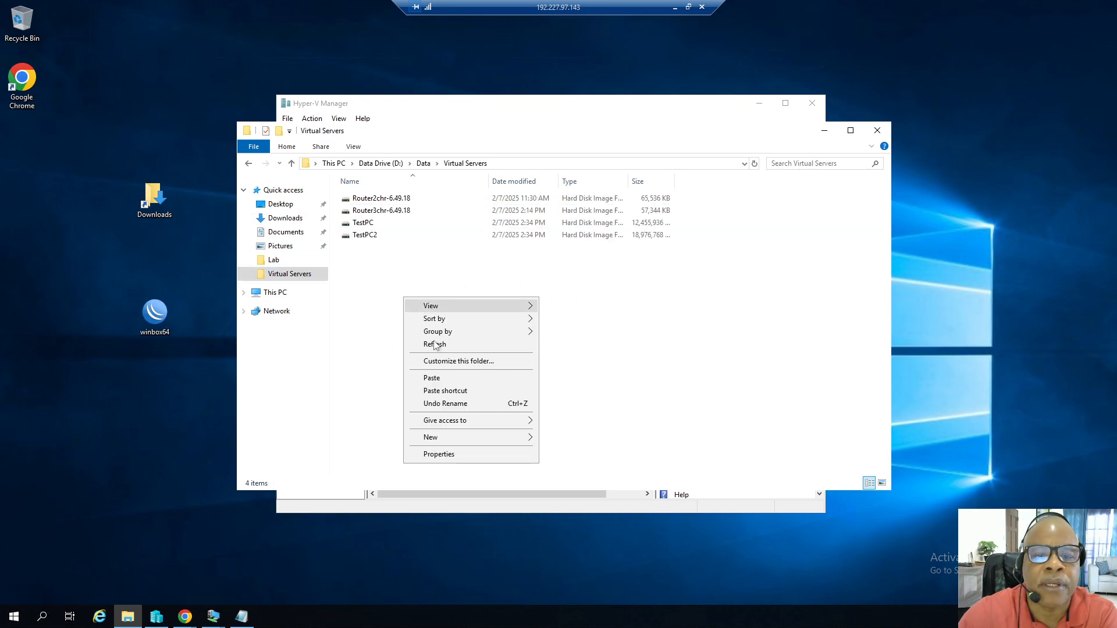
click(440, 379)
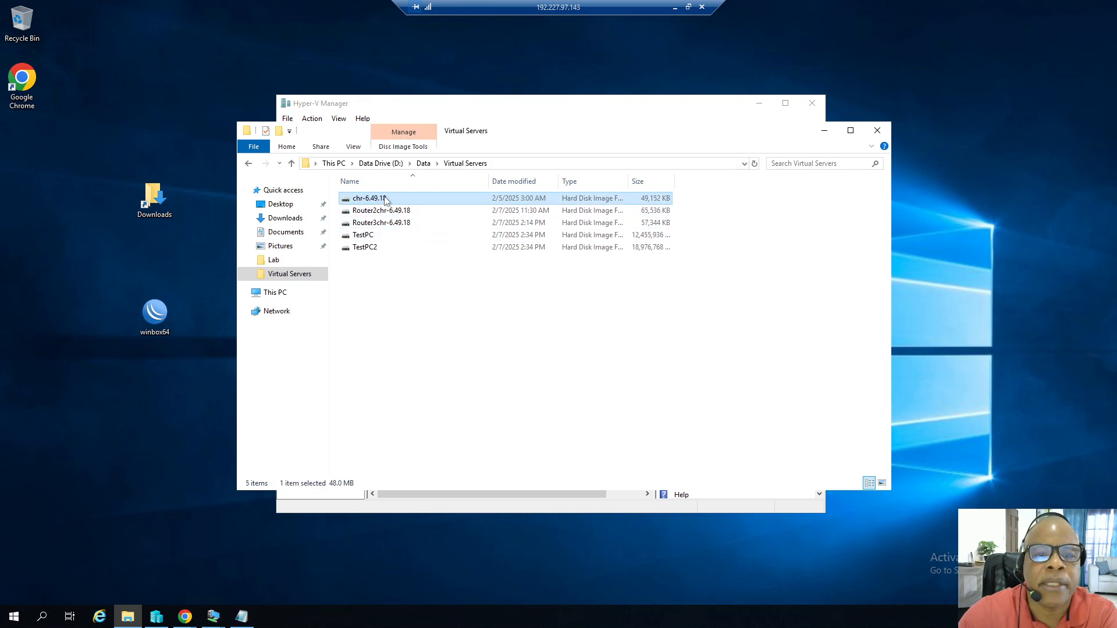
Rename the copied disk image as Router6chr-6.49.18.
right_click(385, 200)
click(421, 345)
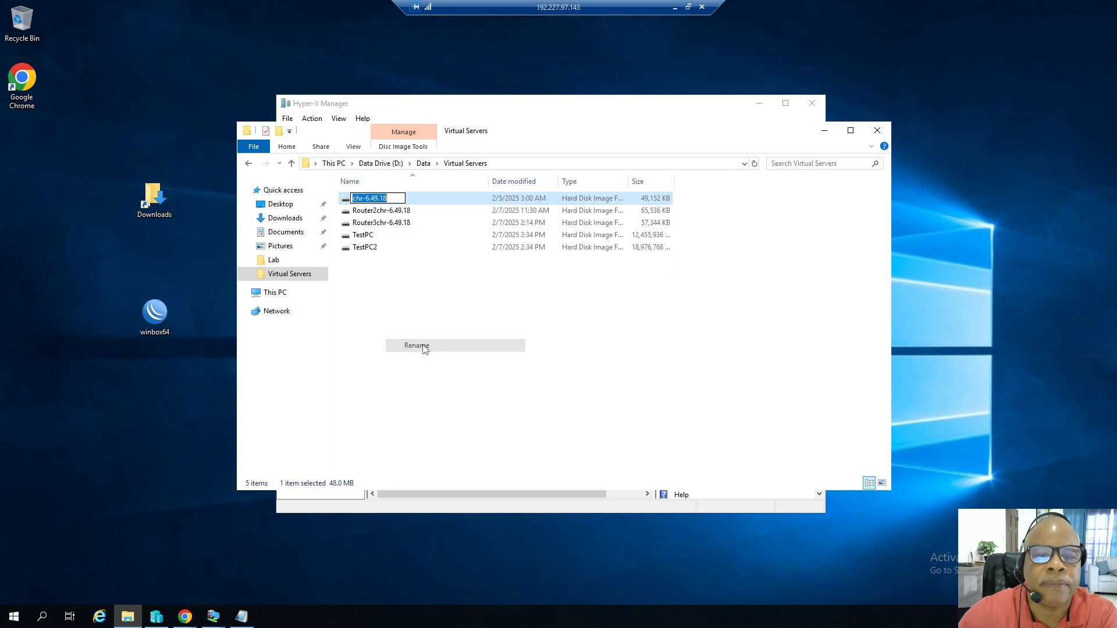
click(353, 198)
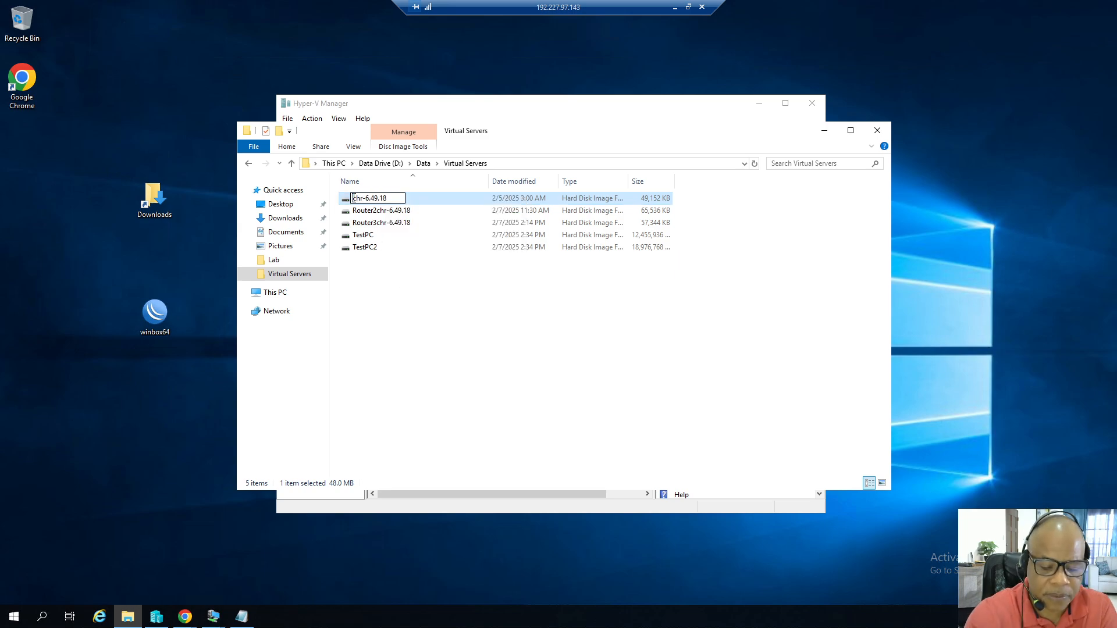
text(Router)
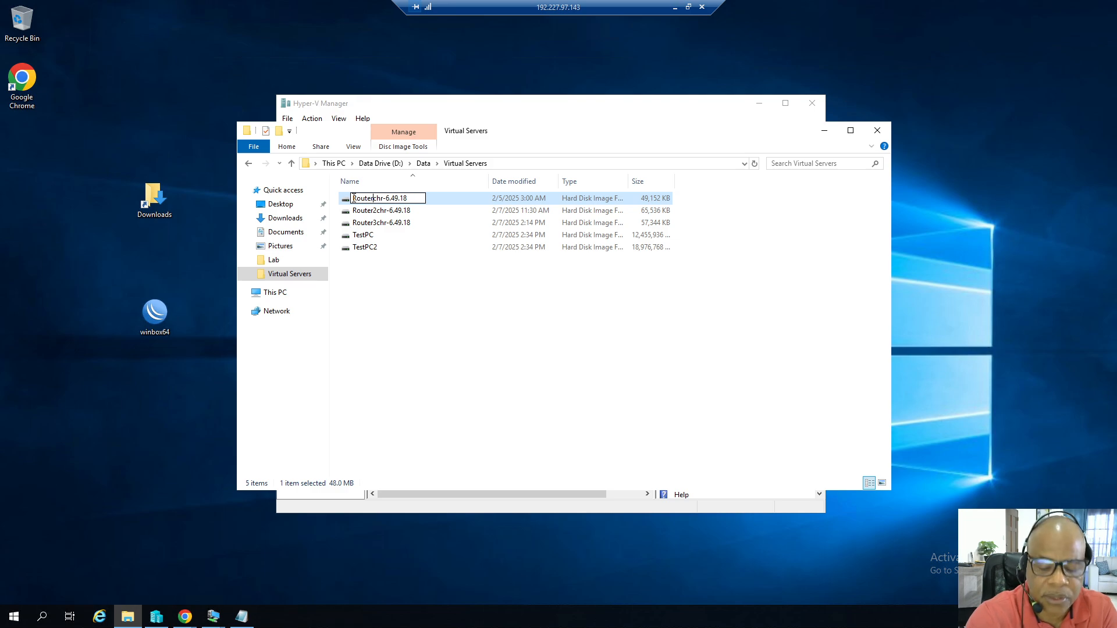
text(6)
click(489, 334)
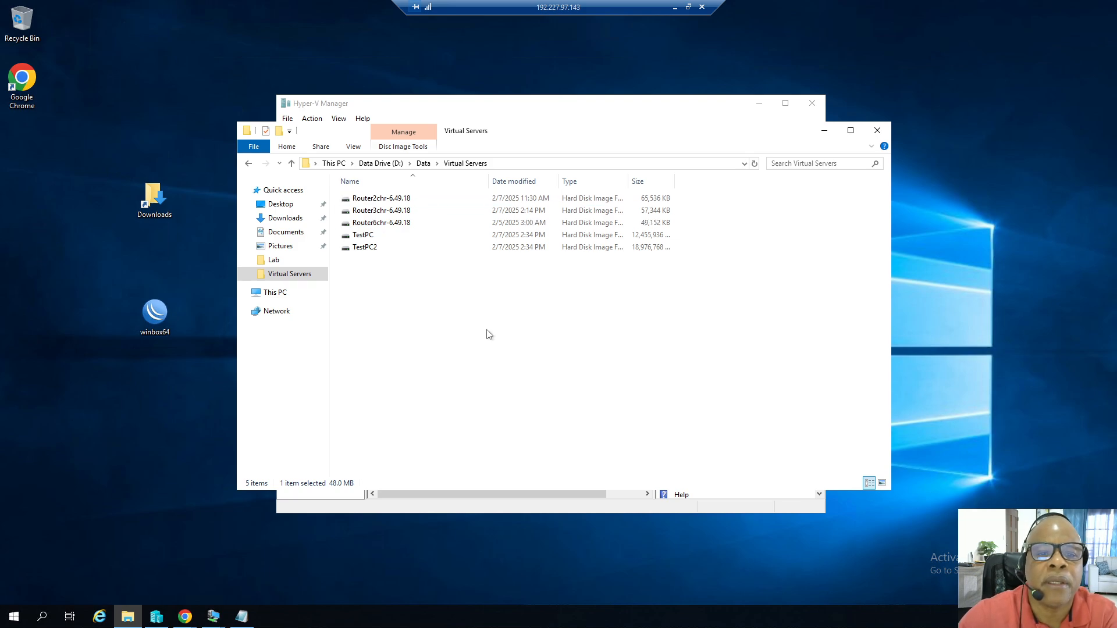
Start the New Virtual Machine wizard for the host server and move past the introduction page.
click(824, 132)
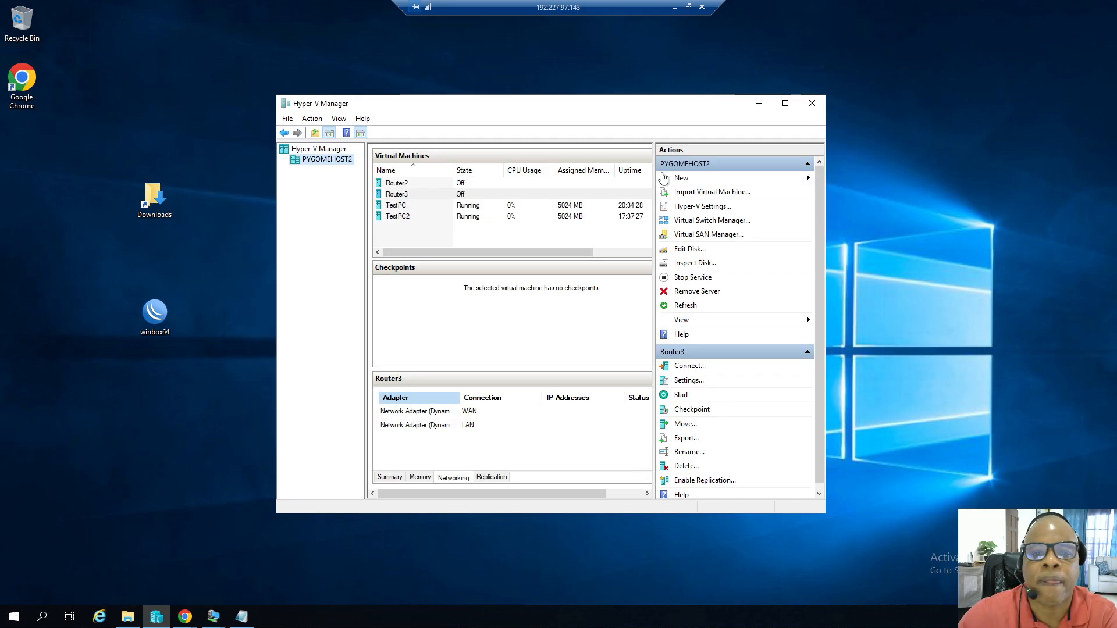
right_click(342, 161)
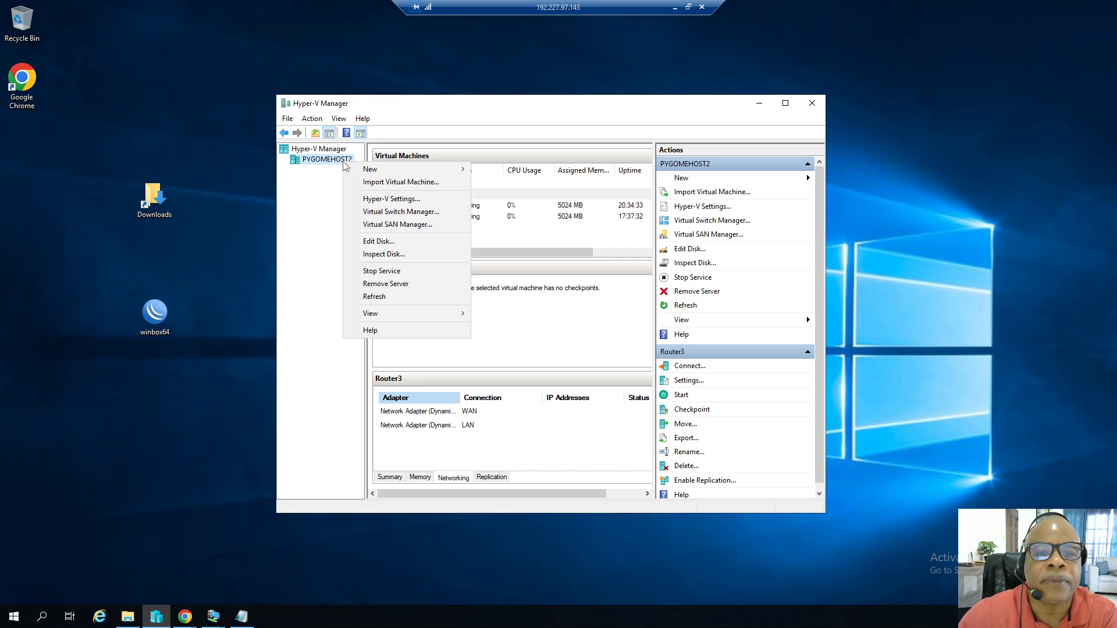
mouse_move(429, 170)
click(496, 170)
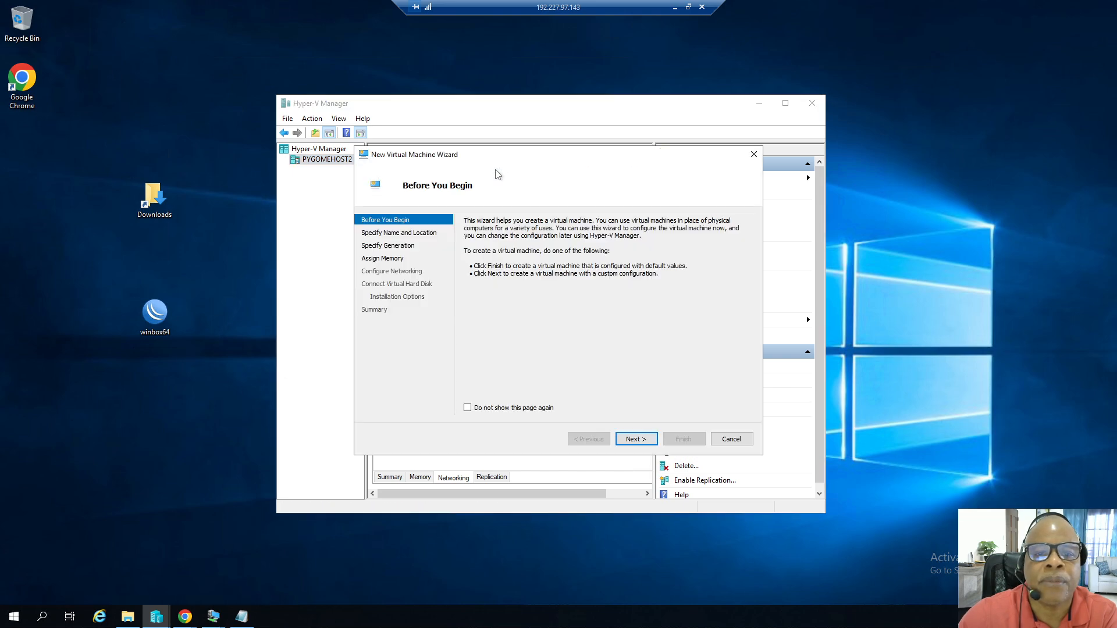
click(633, 440)
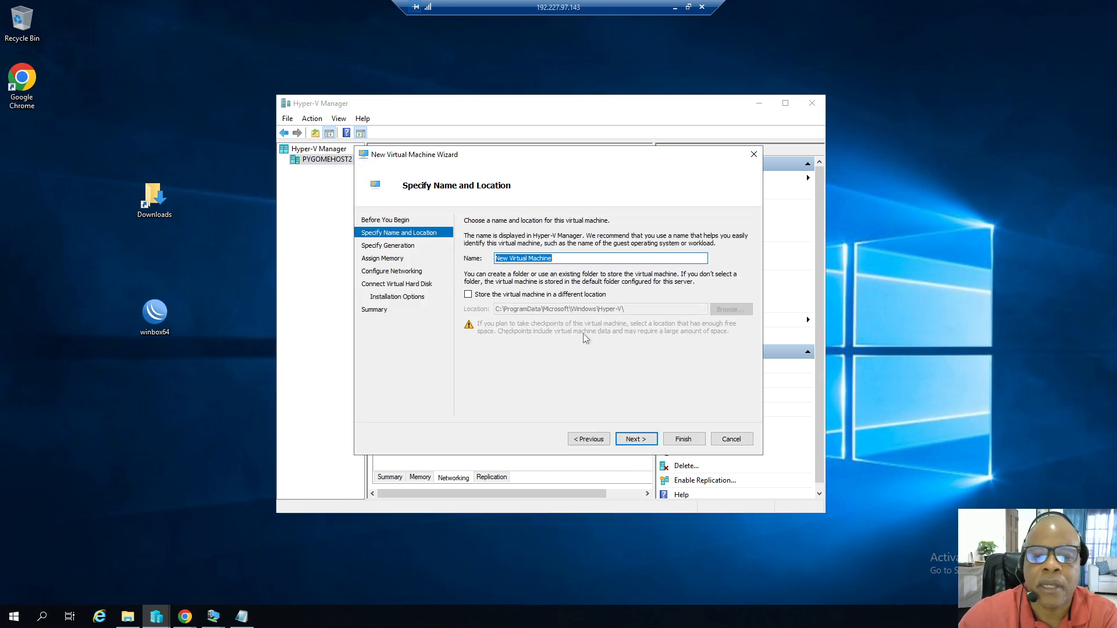
Name the new virtual machine Router6 and keep the default generation.
text(Rou)
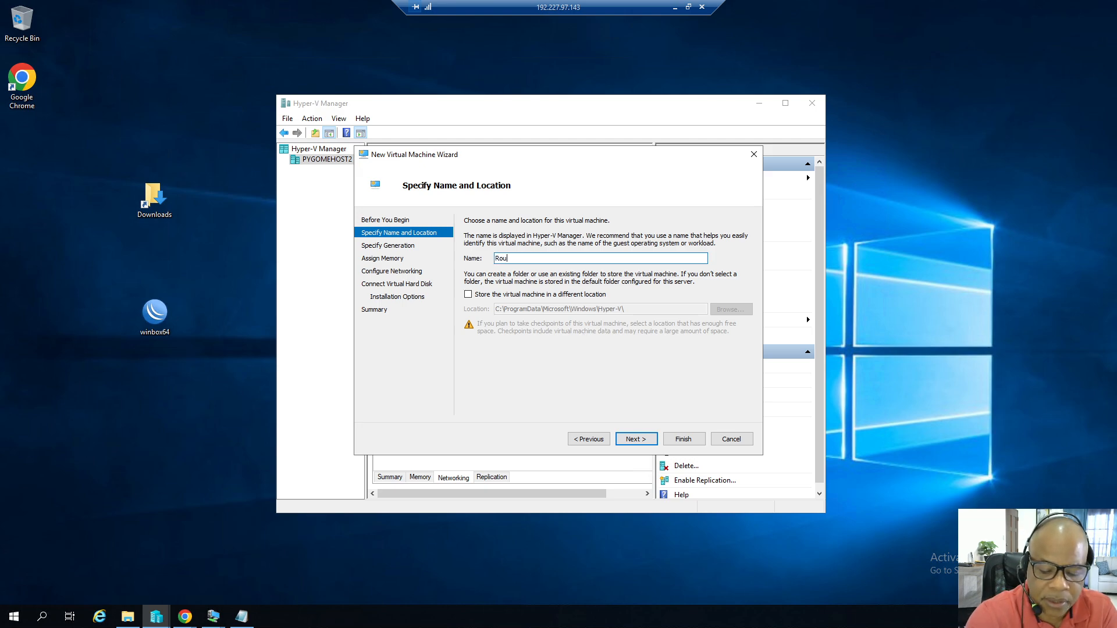
text(ter6)
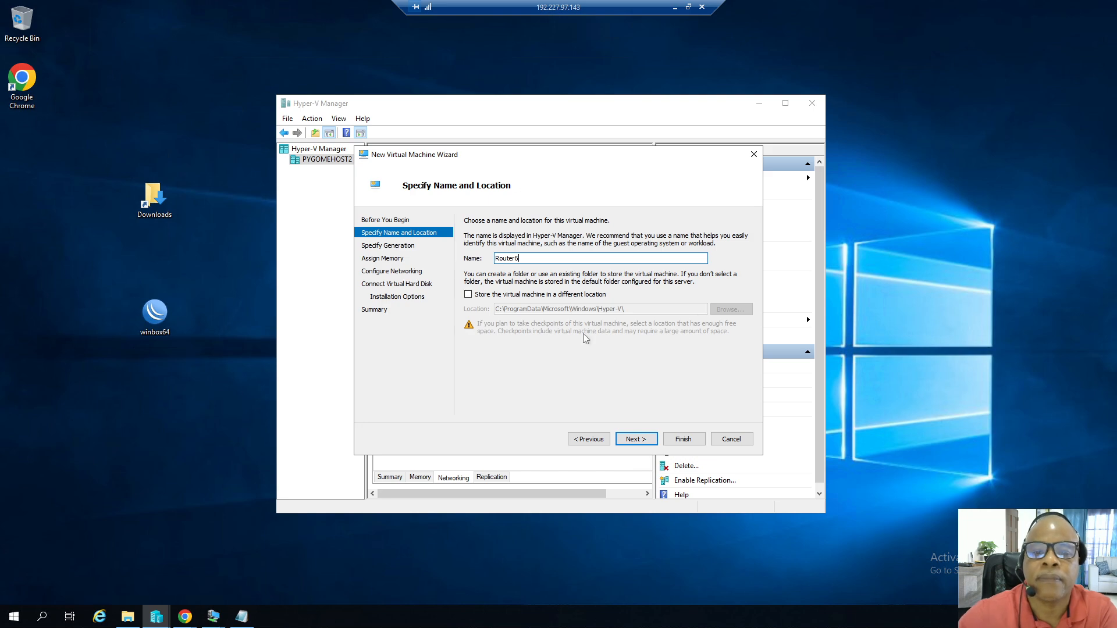
click(640, 441)
click(639, 444)
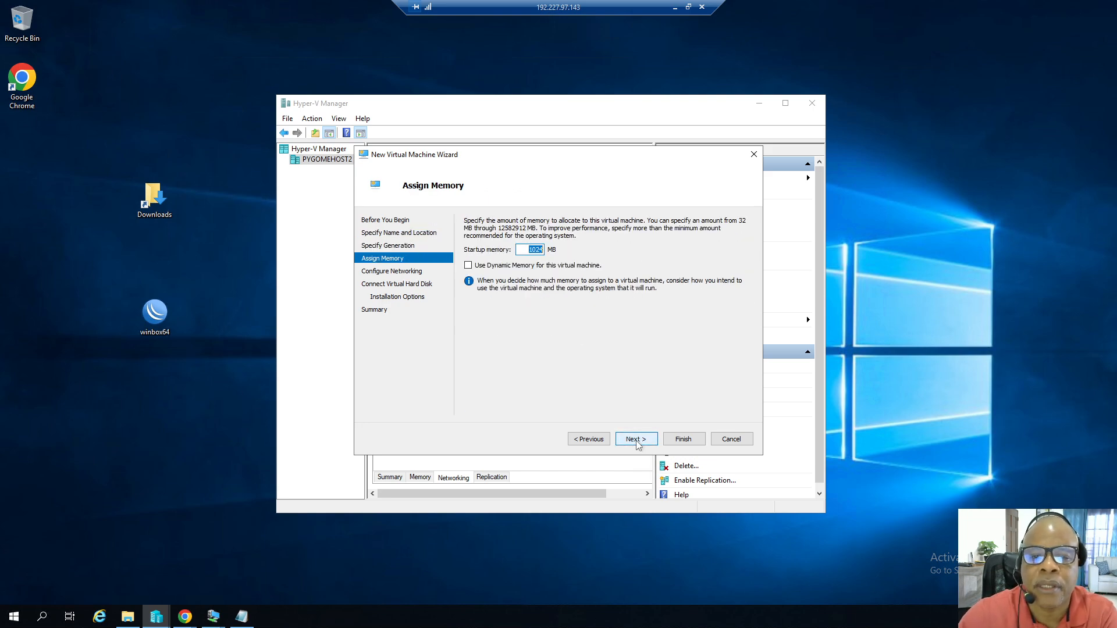
Assign 5024 MB startup memory and connect the virtual machine's network adapter to the WAN switch.
drag(533, 248, 528, 248)
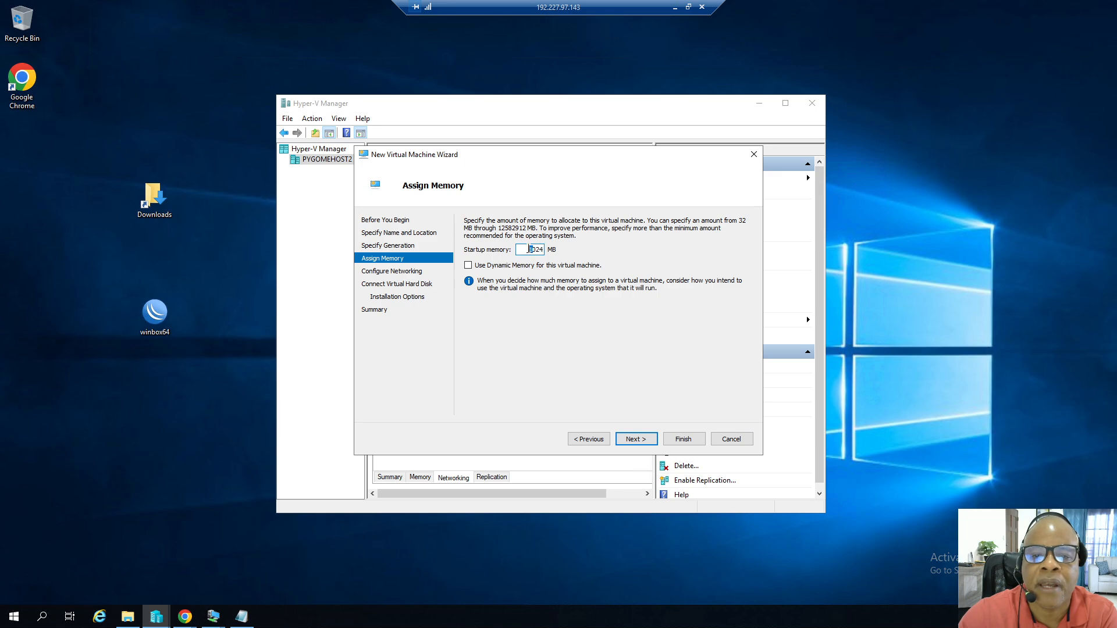
text(5)
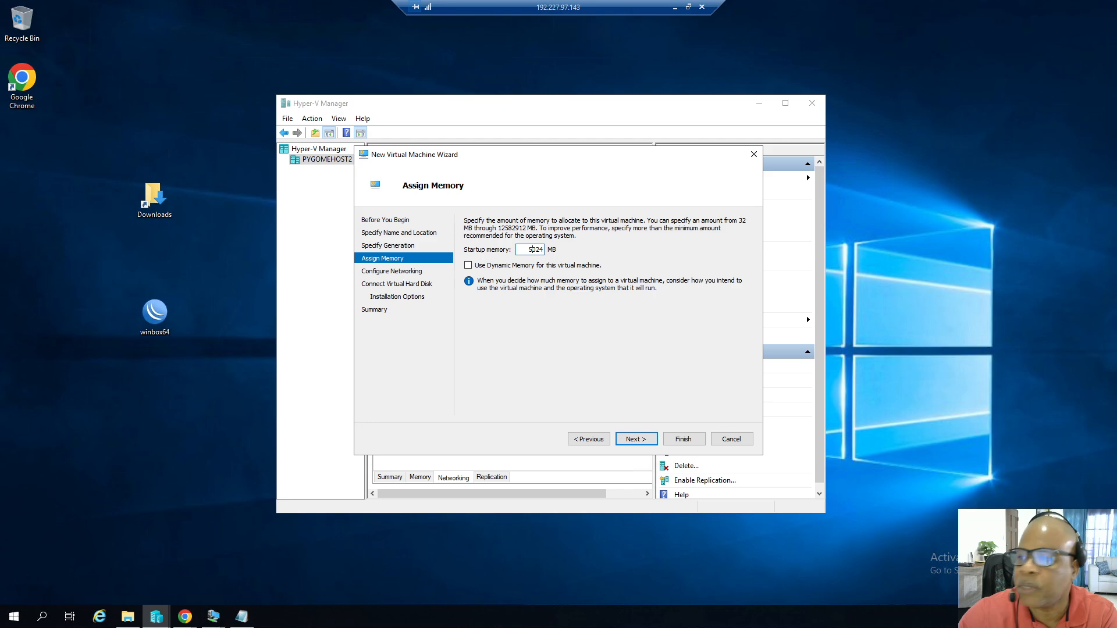
click(644, 445)
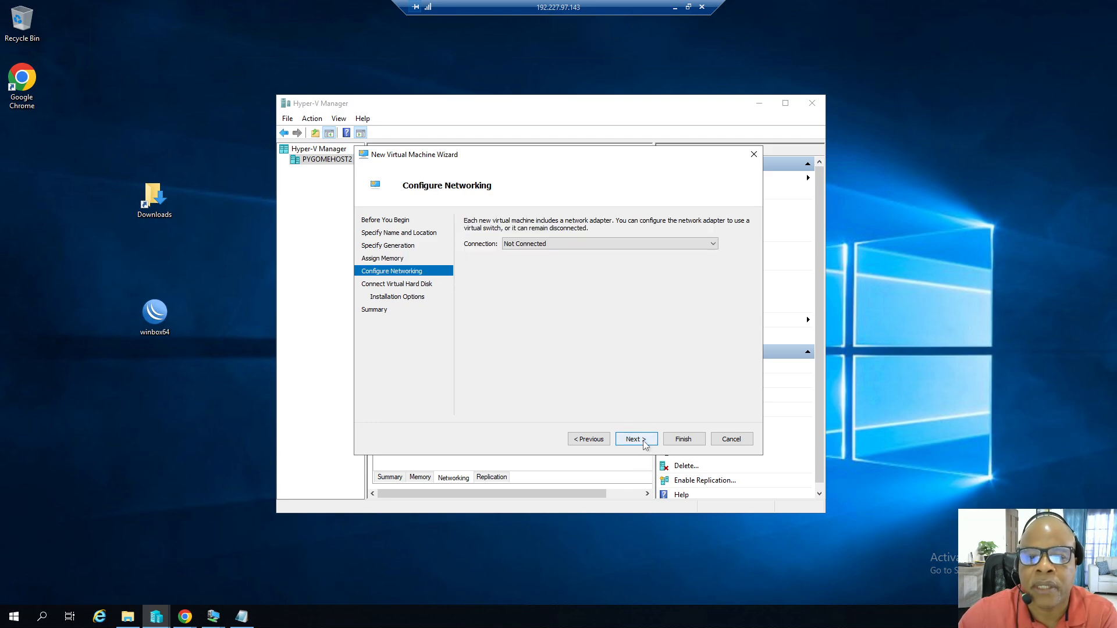
click(714, 245)
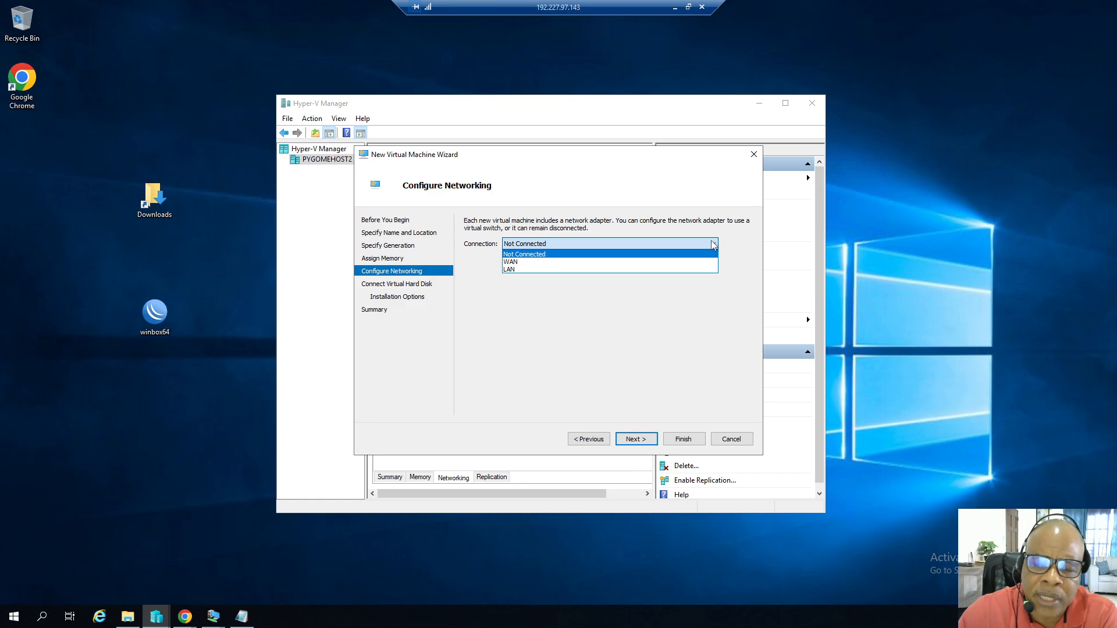
click(514, 263)
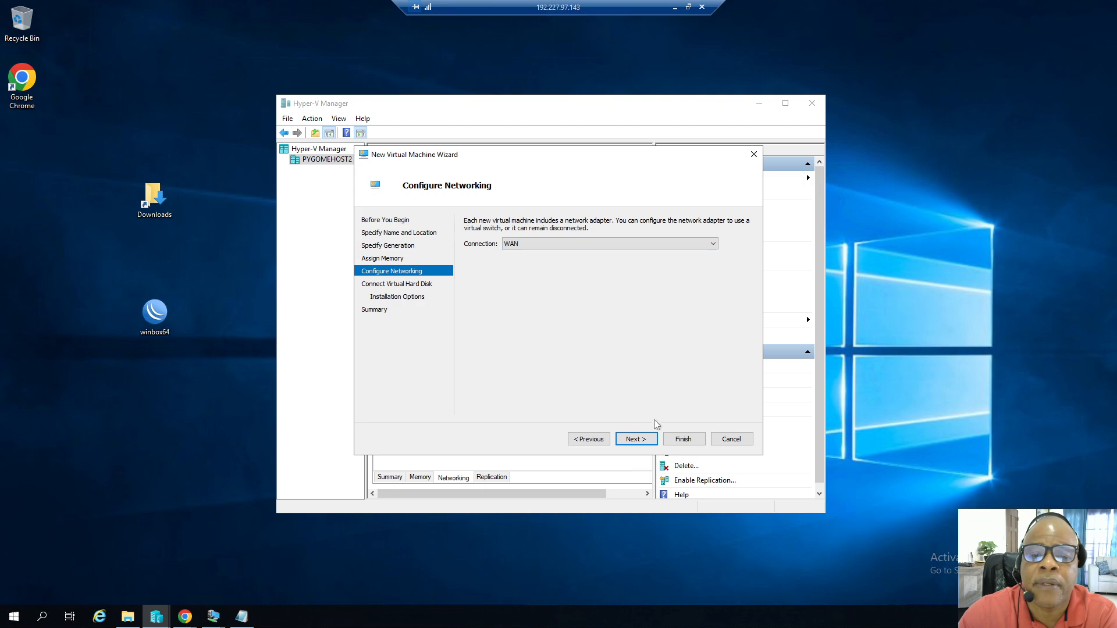
Attach the existing virtual hard disk Router6chr-6.49.18 to the new virtual machine and finish the wizard.
click(645, 440)
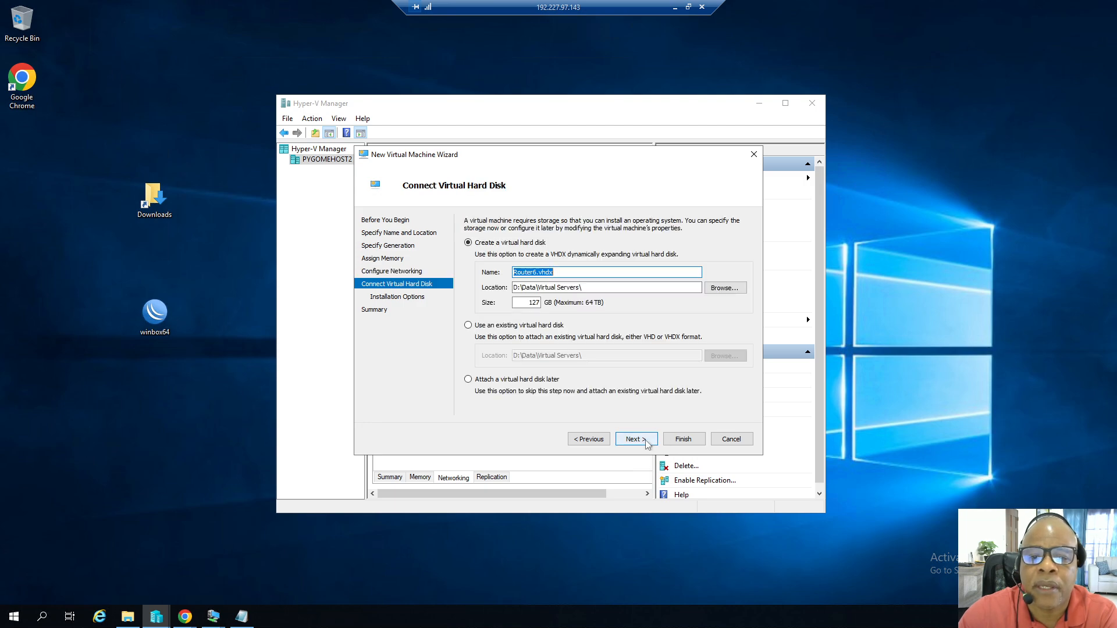
click(483, 327)
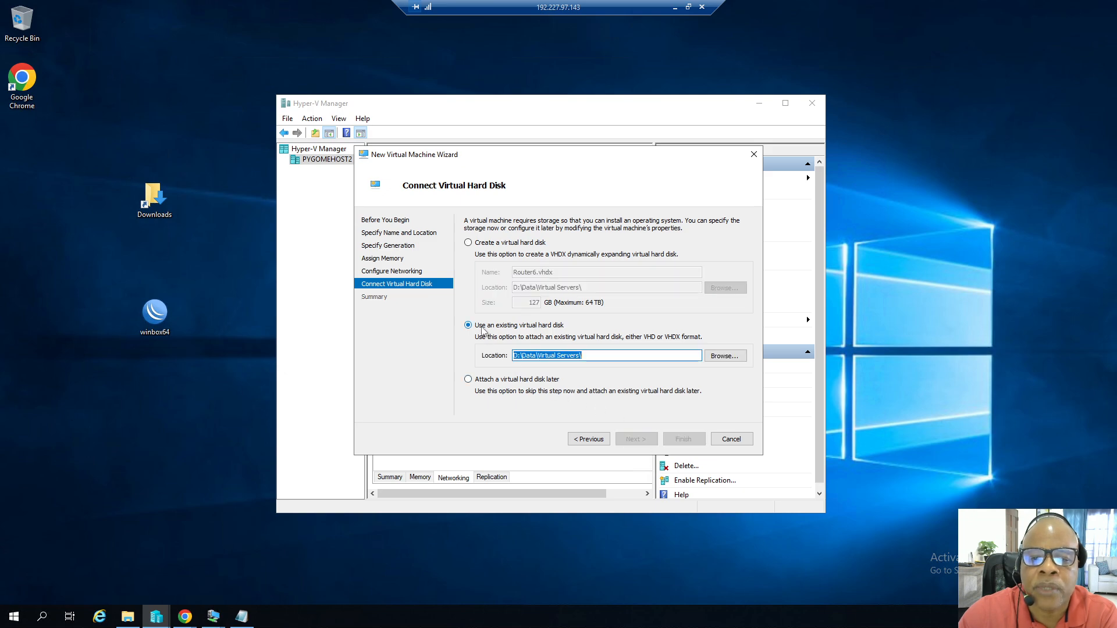
click(721, 356)
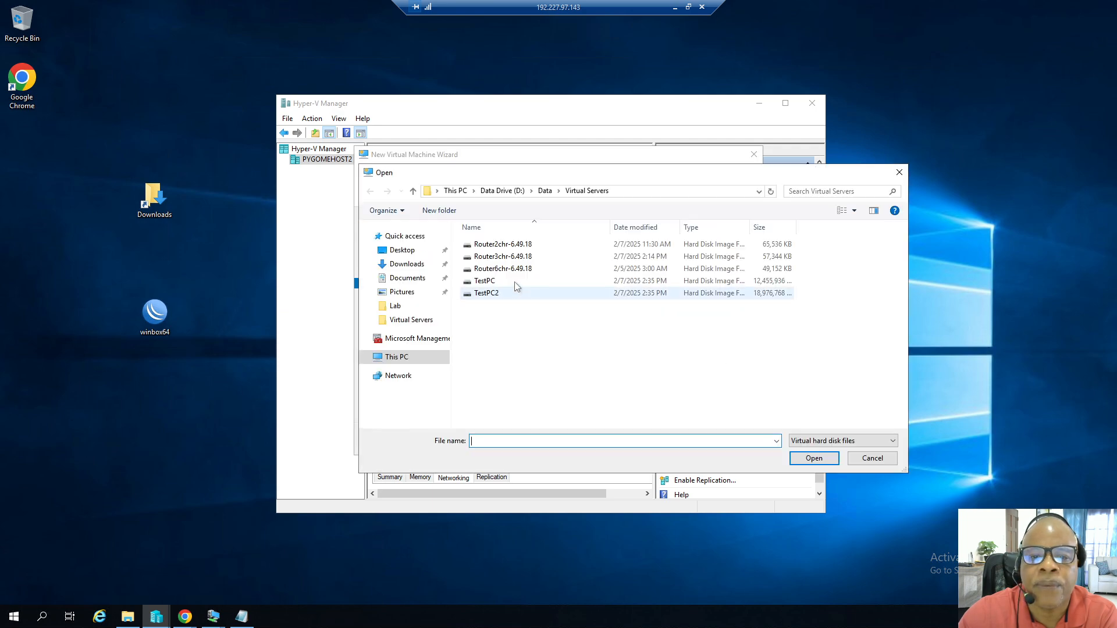
click(505, 269)
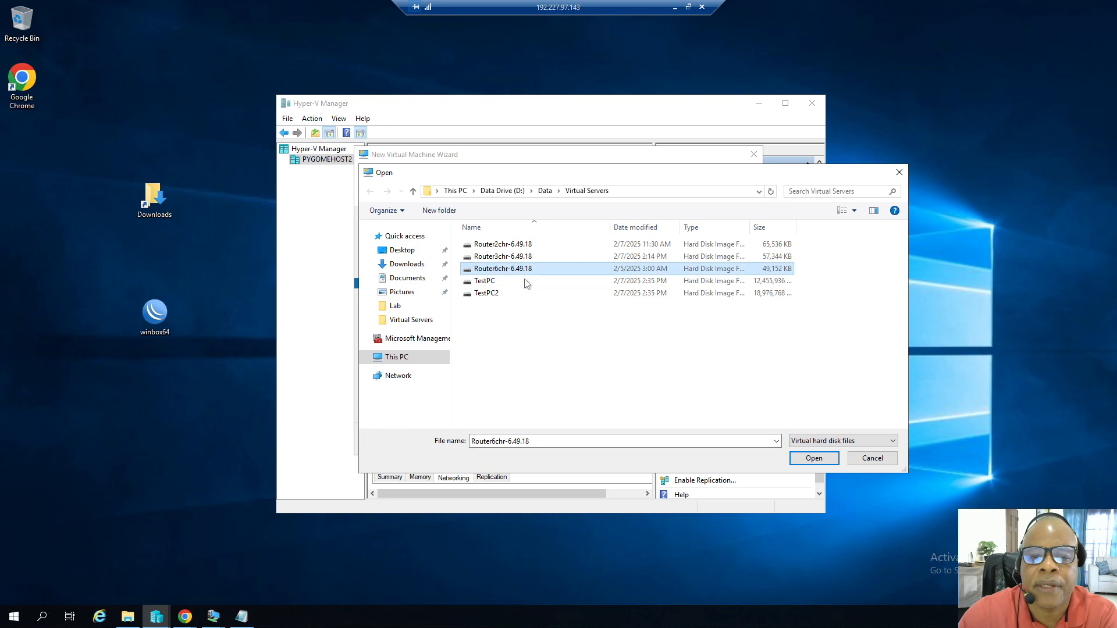
click(814, 458)
click(650, 441)
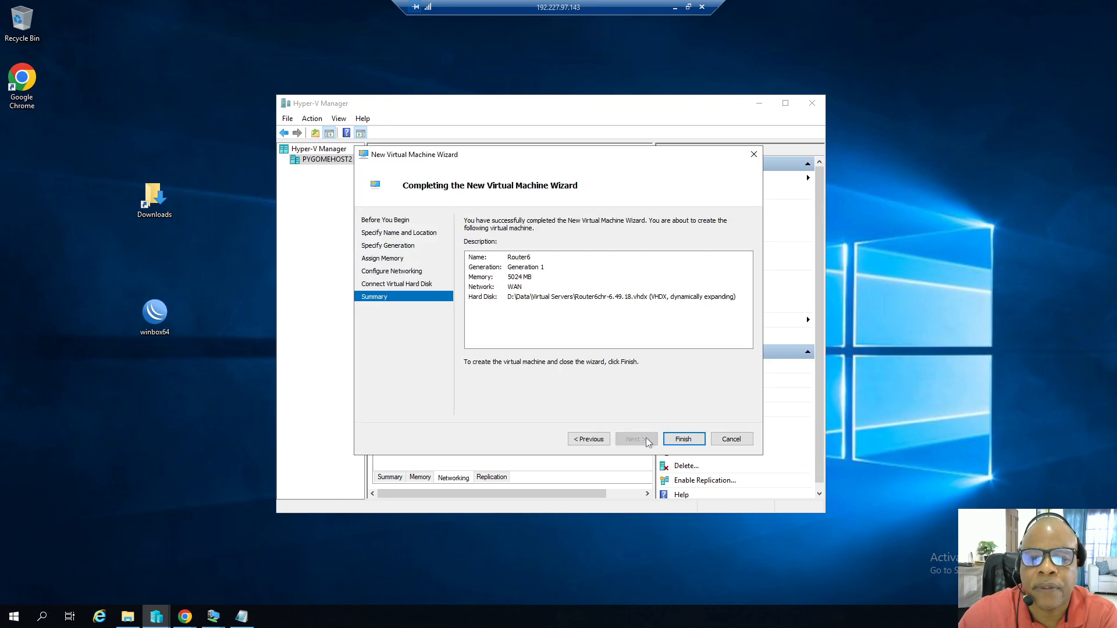
click(682, 439)
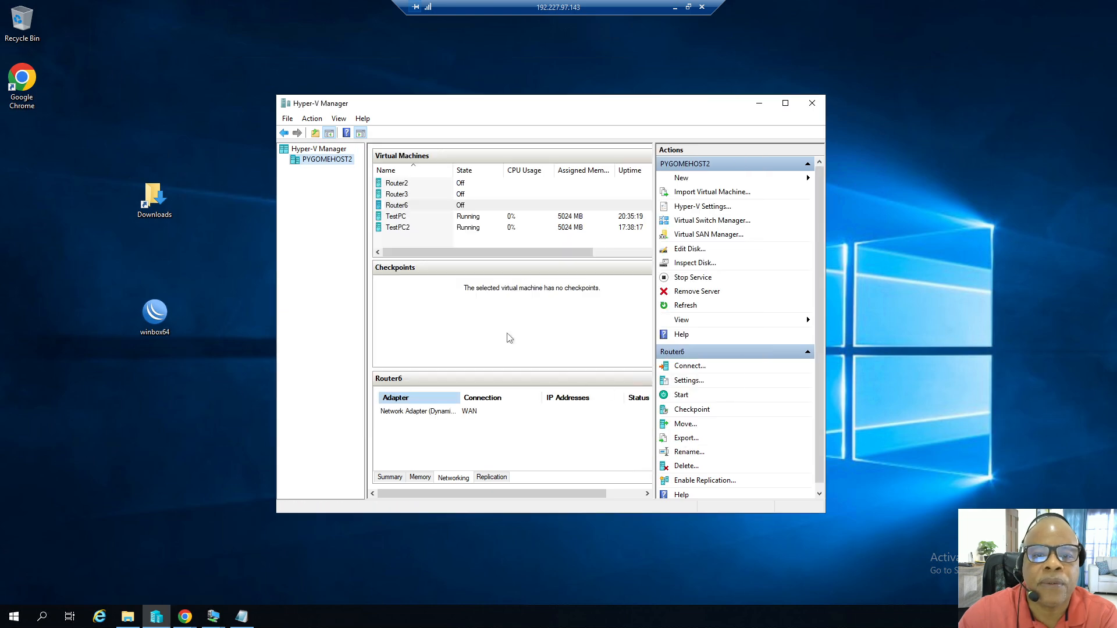
Open Router6's settings and give it 2 virtual processors, applying the change.
right_click(399, 209)
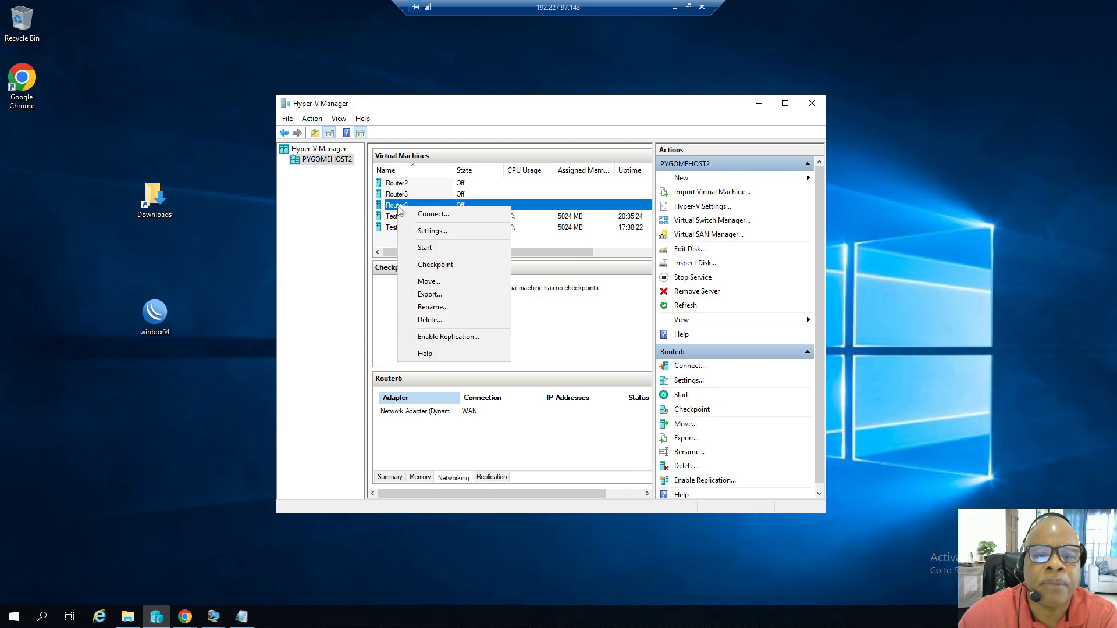
click(429, 231)
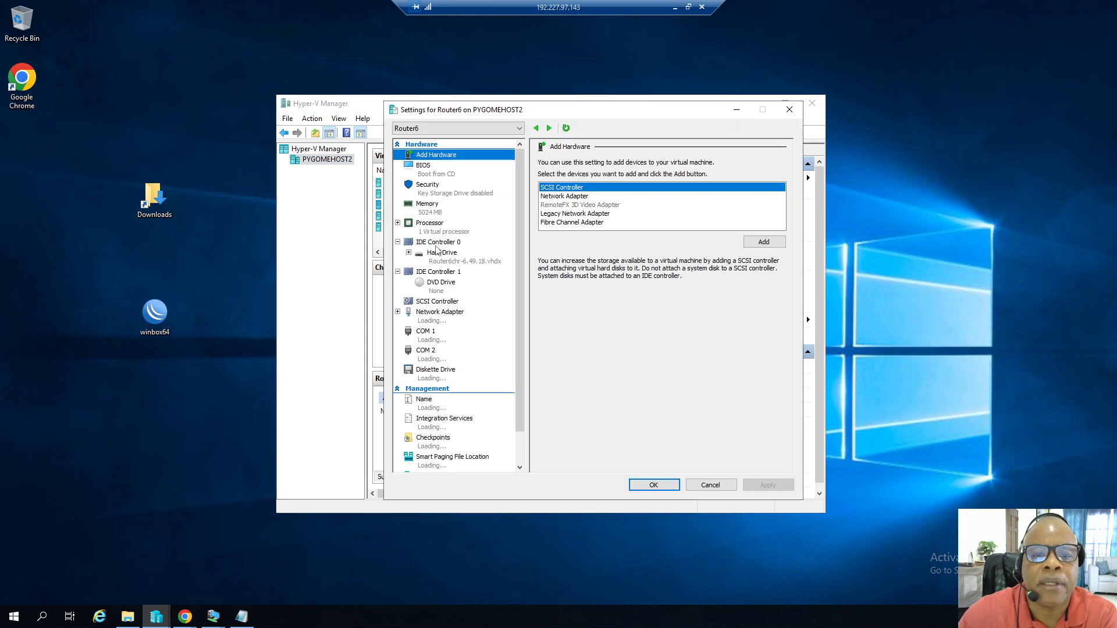
click(434, 233)
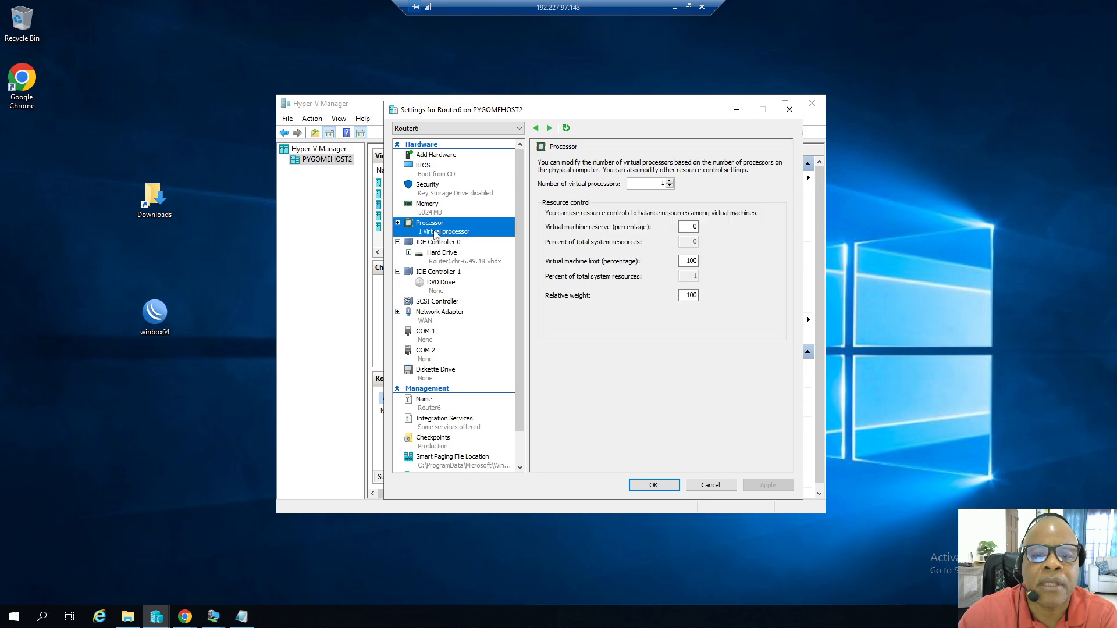
click(669, 182)
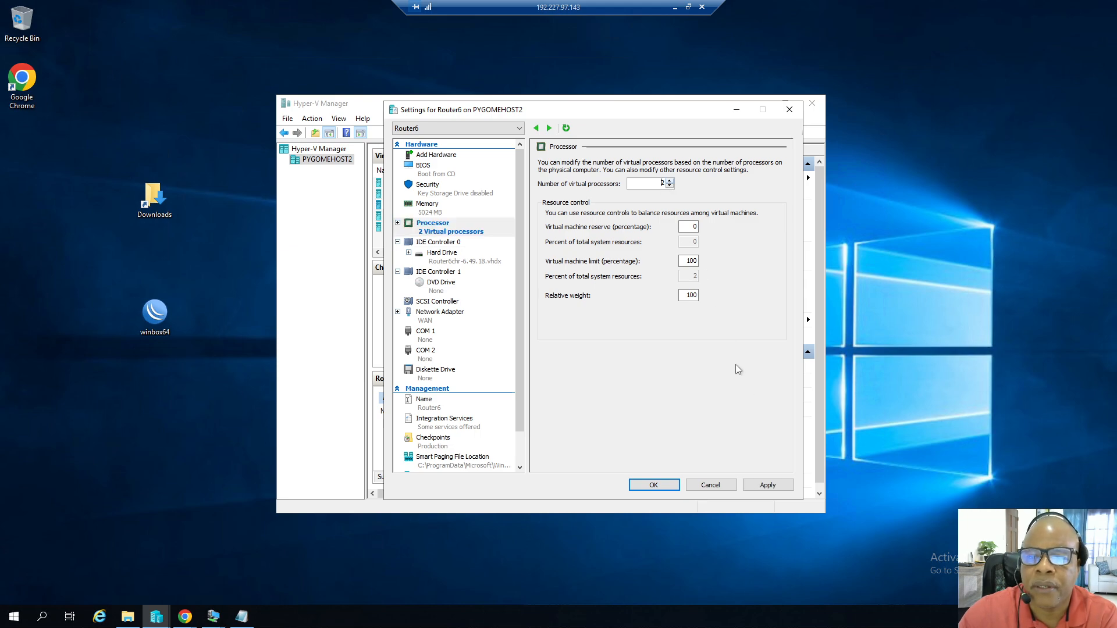
click(768, 485)
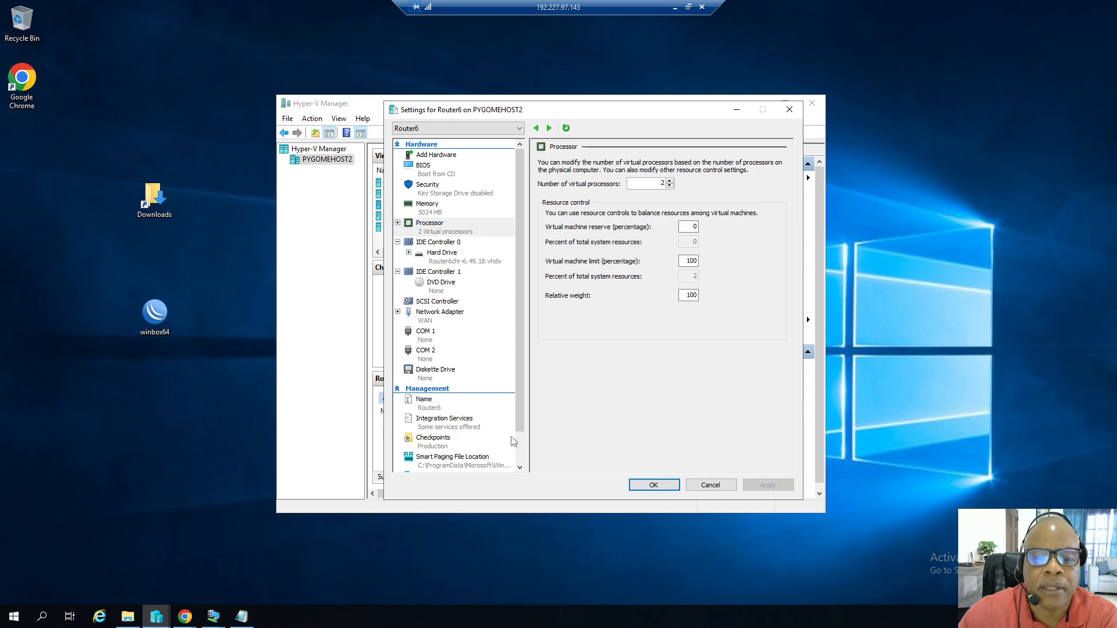
Disable checkpoints for Router6 and apply the change.
click(427, 441)
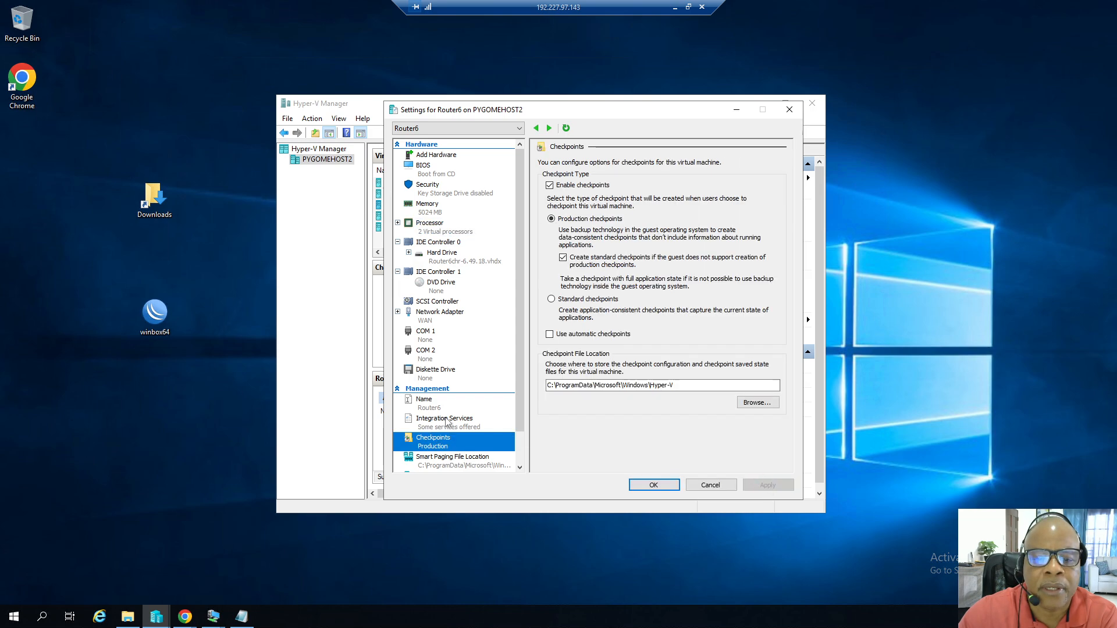
click(549, 186)
click(762, 485)
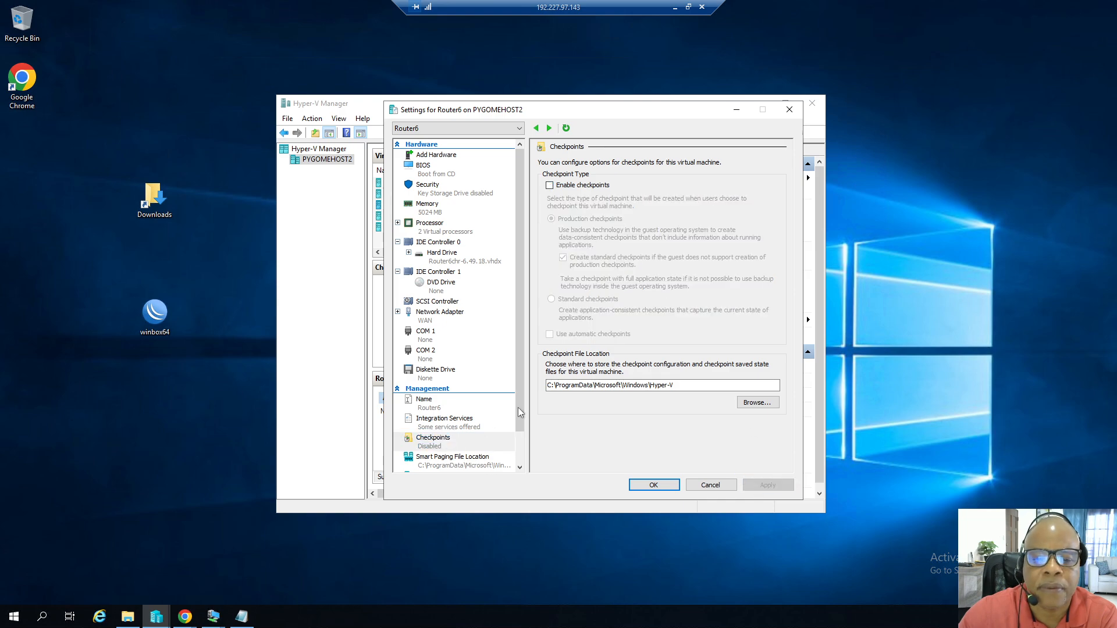
Set Router6's automatic start action to always start with a 5 second startup delay, and apply.
scroll(521, 406, down, 1)
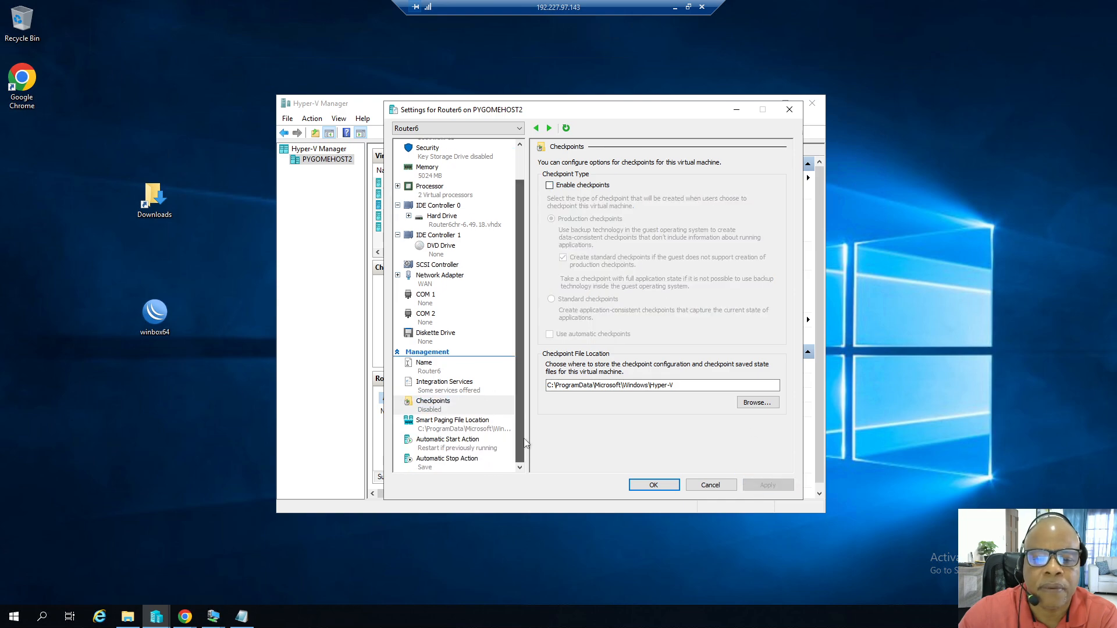
click(472, 441)
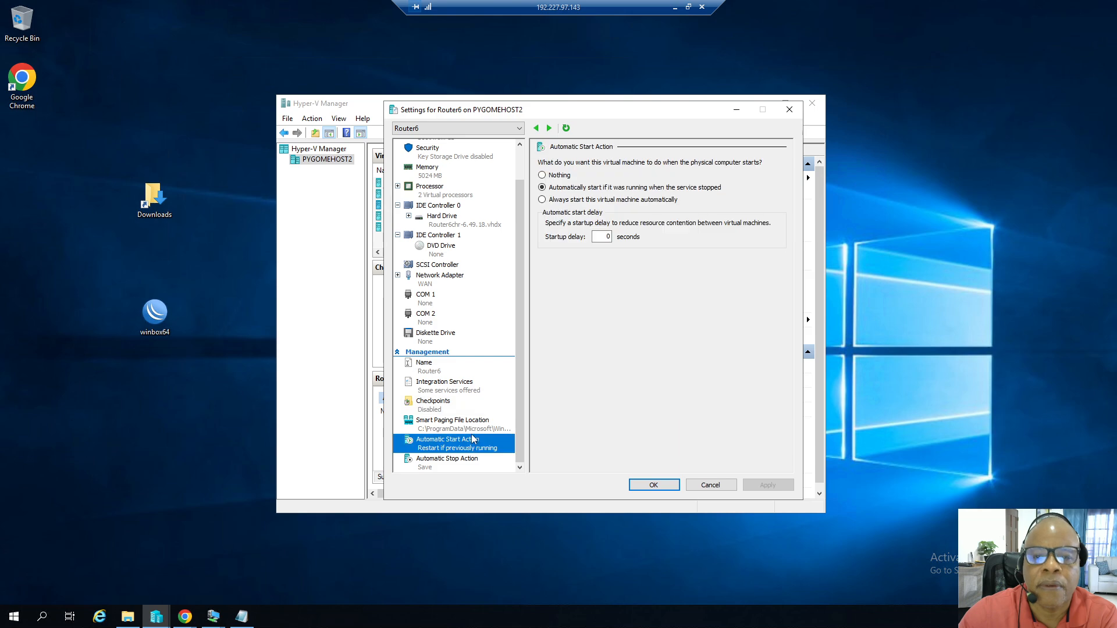
click(543, 200)
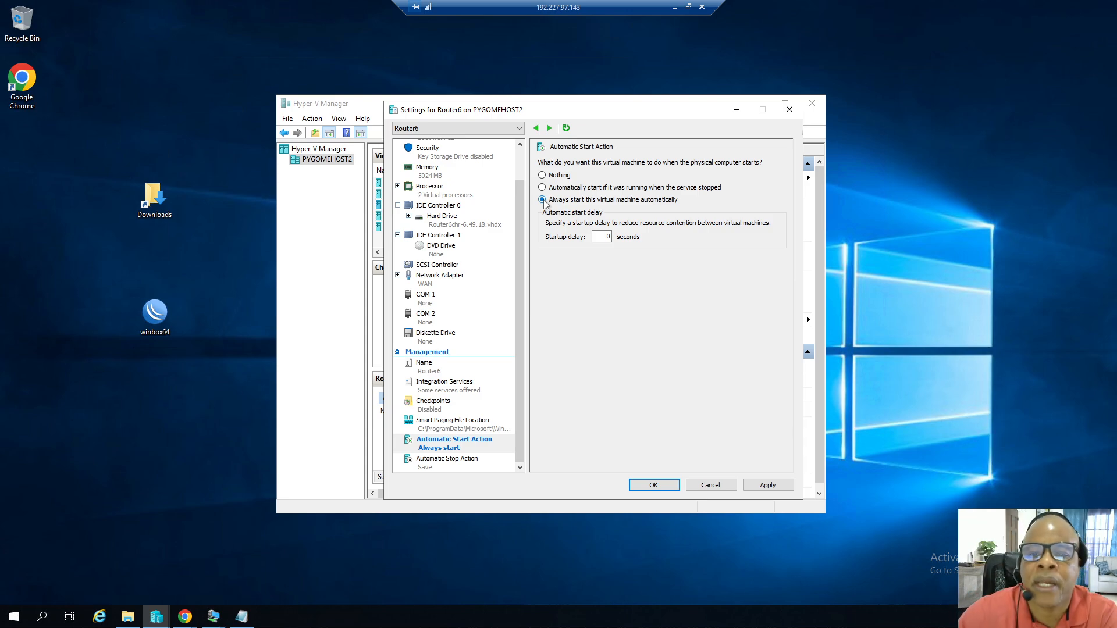
double_click(607, 236)
text(5)
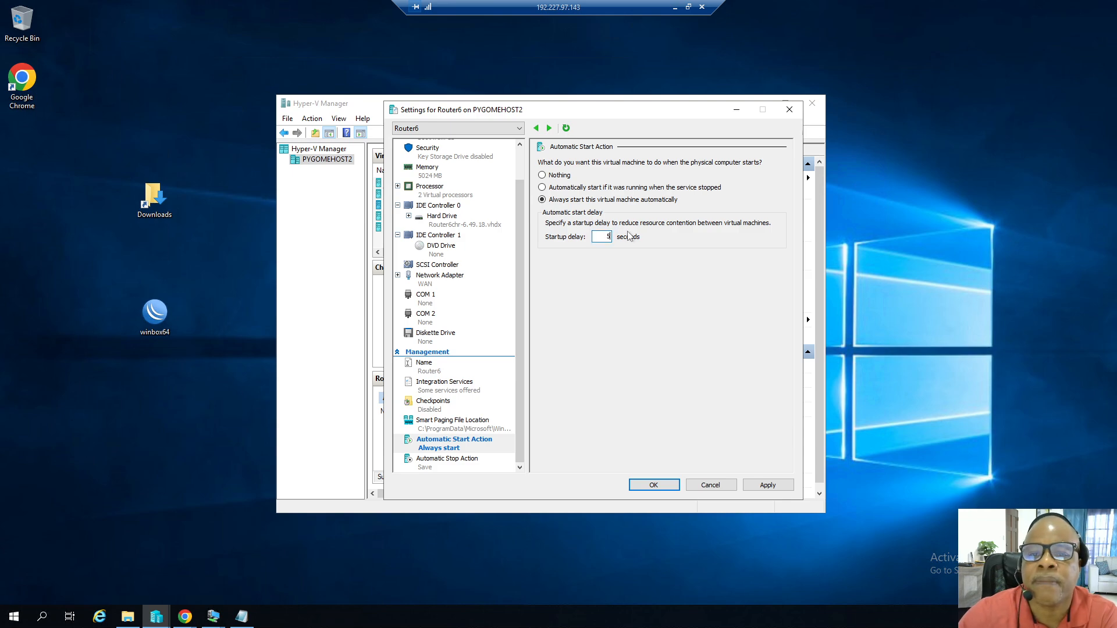
click(759, 485)
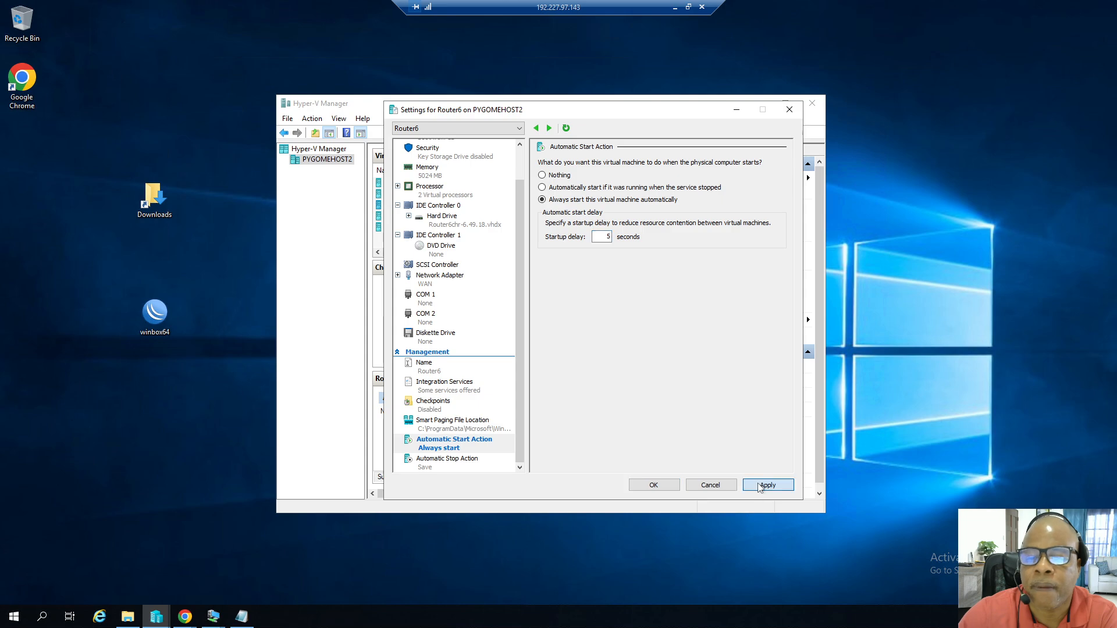
Set Router6's automatic stop action to shut down the guest operating system, then apply and close the settings.
click(448, 463)
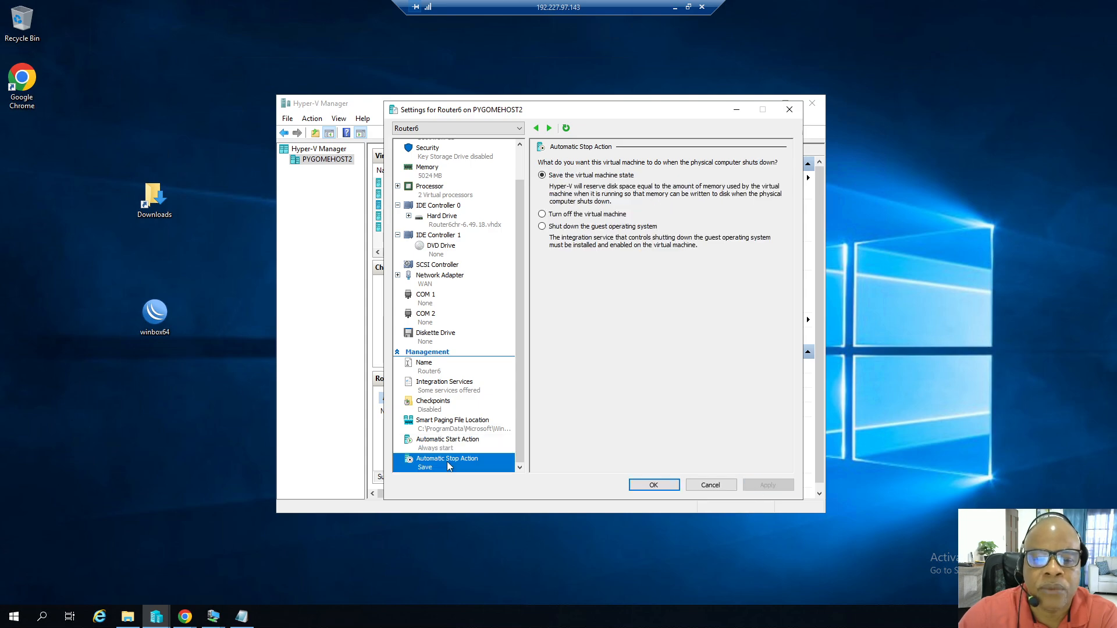
click(542, 226)
click(755, 486)
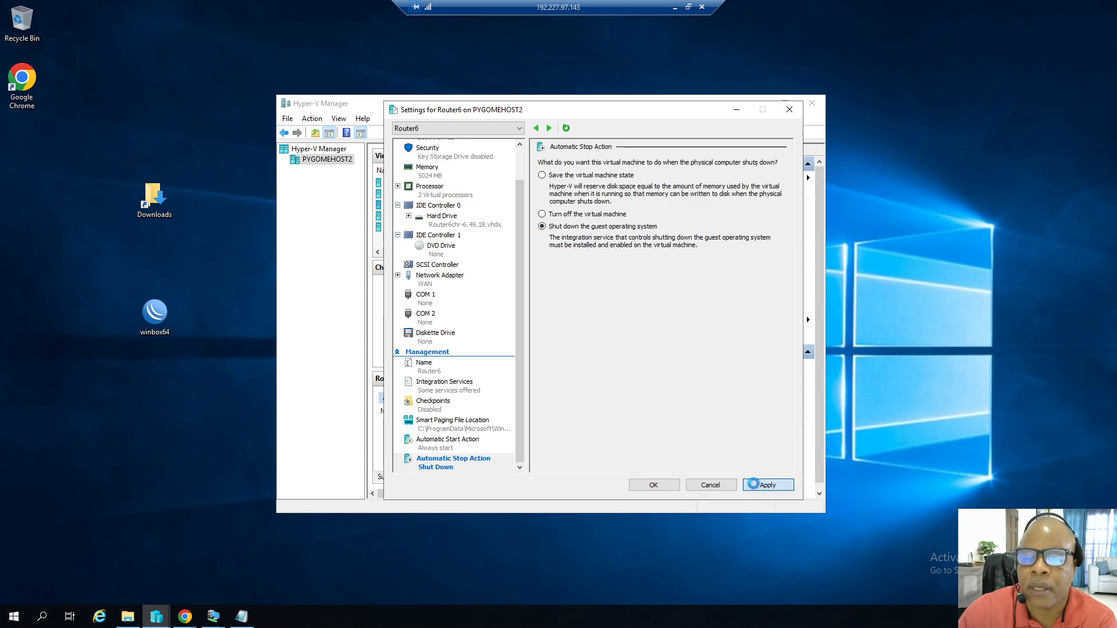
click(653, 485)
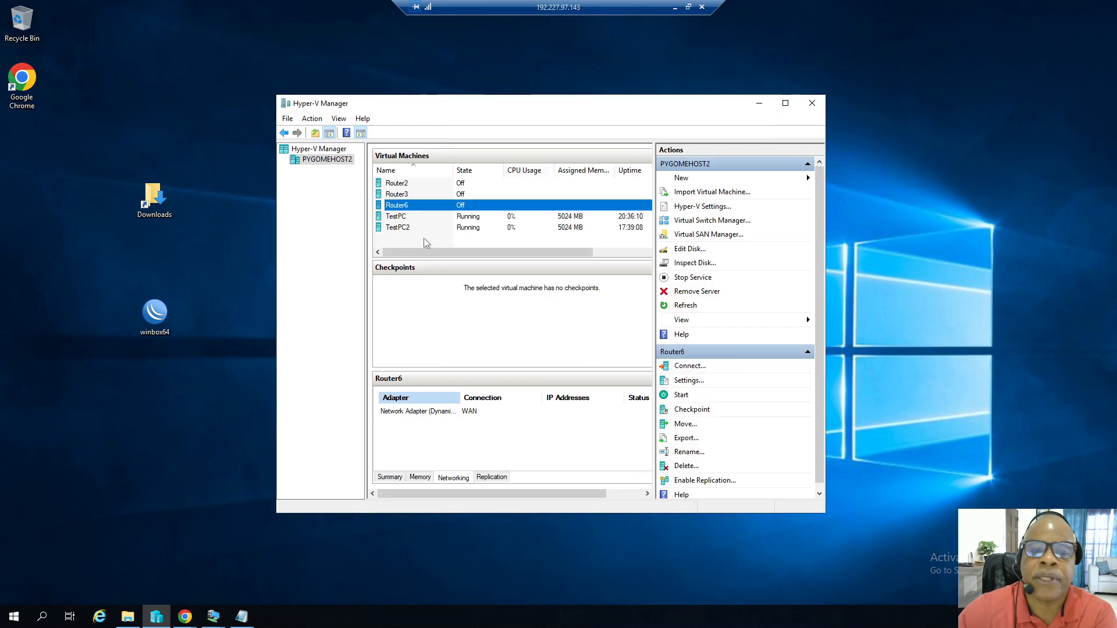
Start the Router6 virtual machine and log in at its console with the username admin.
right_click(407, 211)
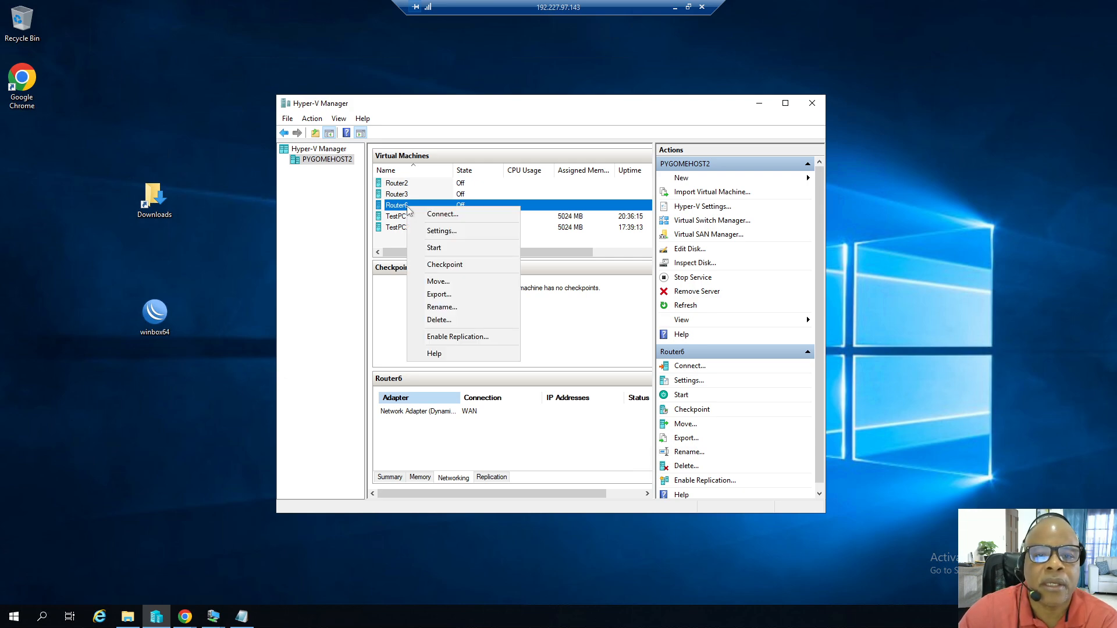
click(436, 249)
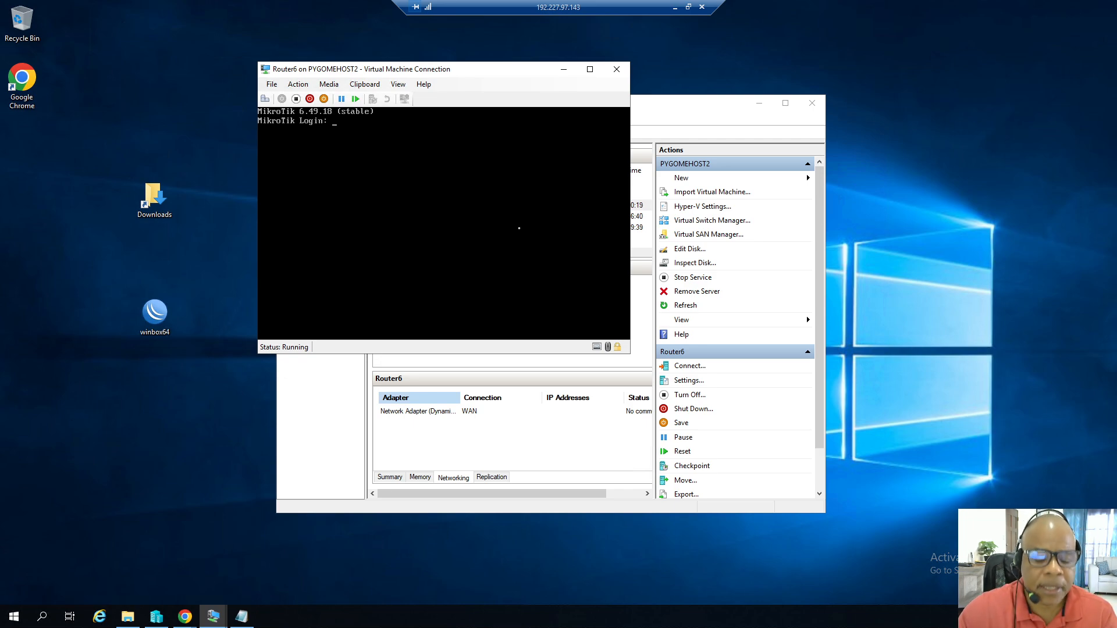
text(dmin)
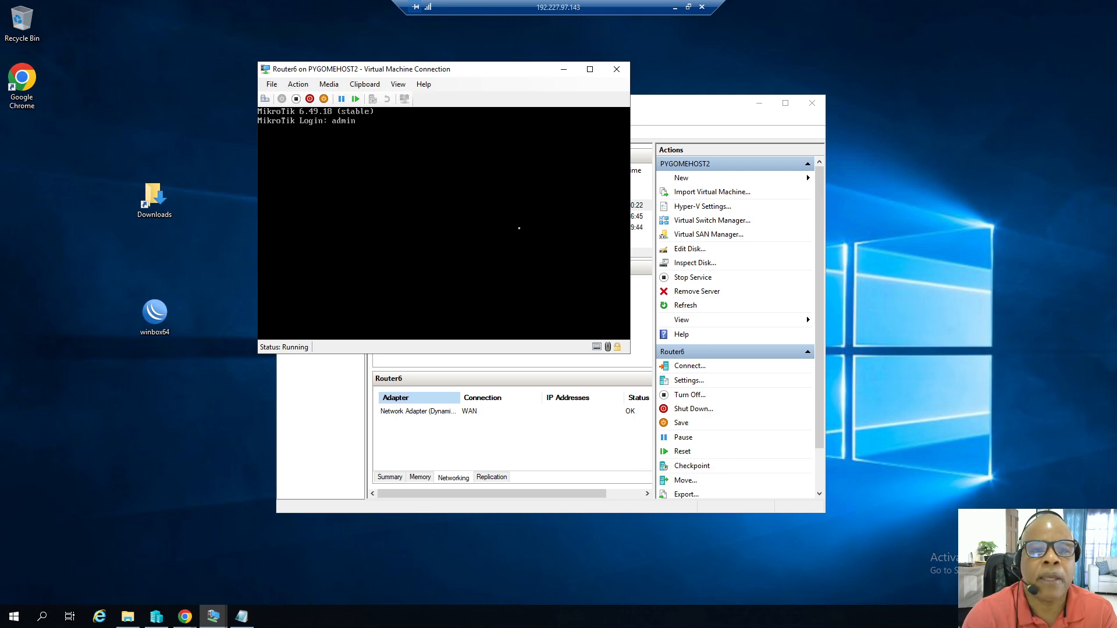
key(Return)
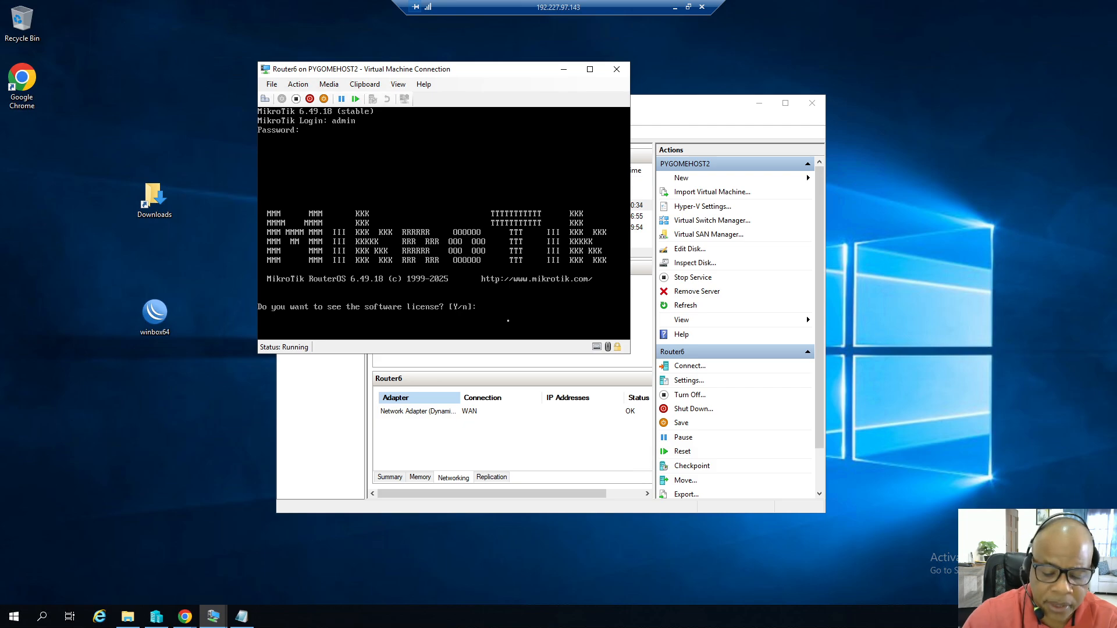
Choose to view the software license and page through it to the end.
text(y)
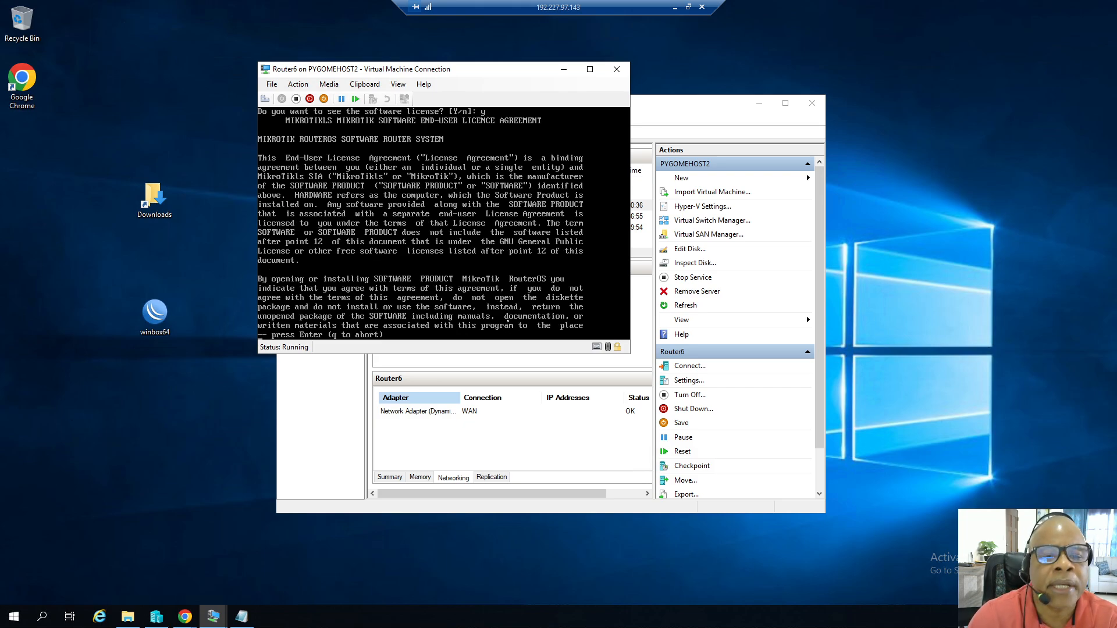
key(Return)
key(Return)
key(Return)
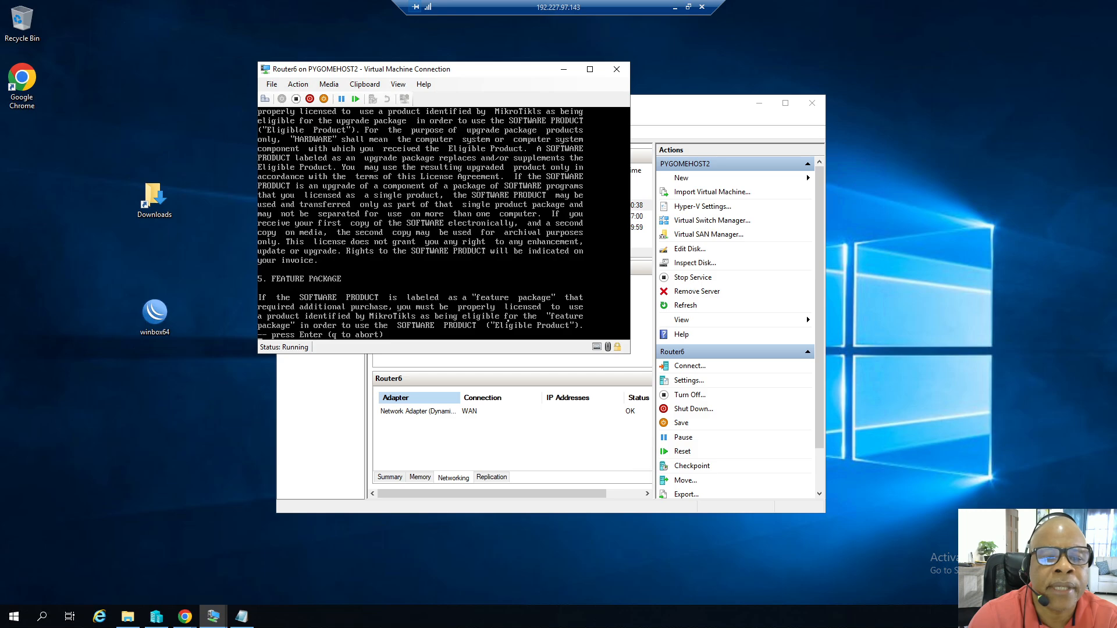
key(Return)
key(Return)
key(Return)
key(Return)
key(Return)
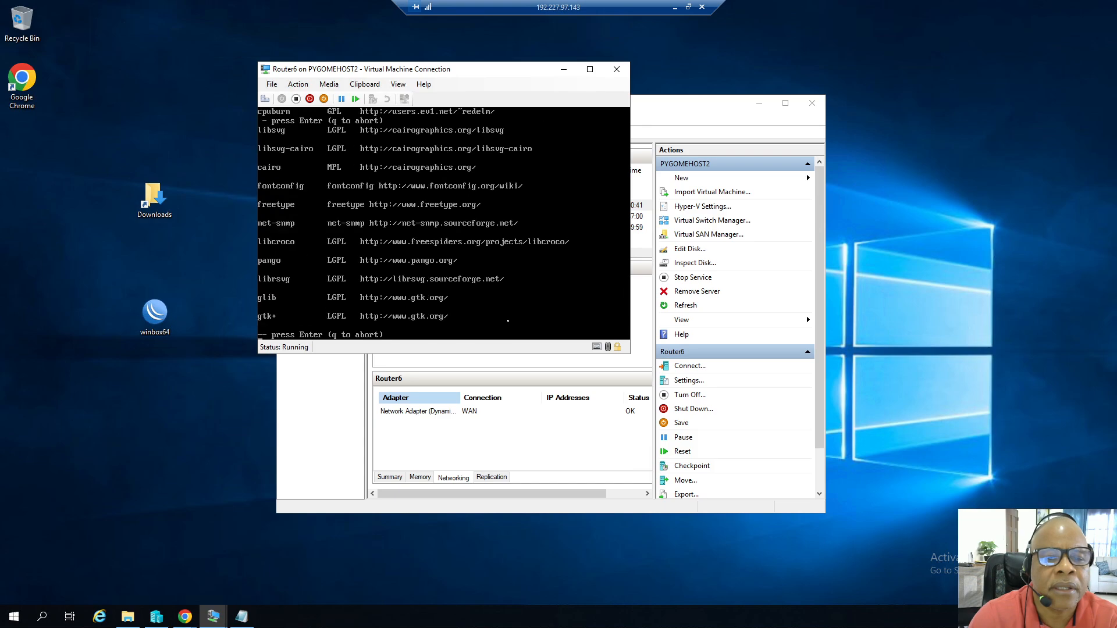
key(Return)
key(Return)
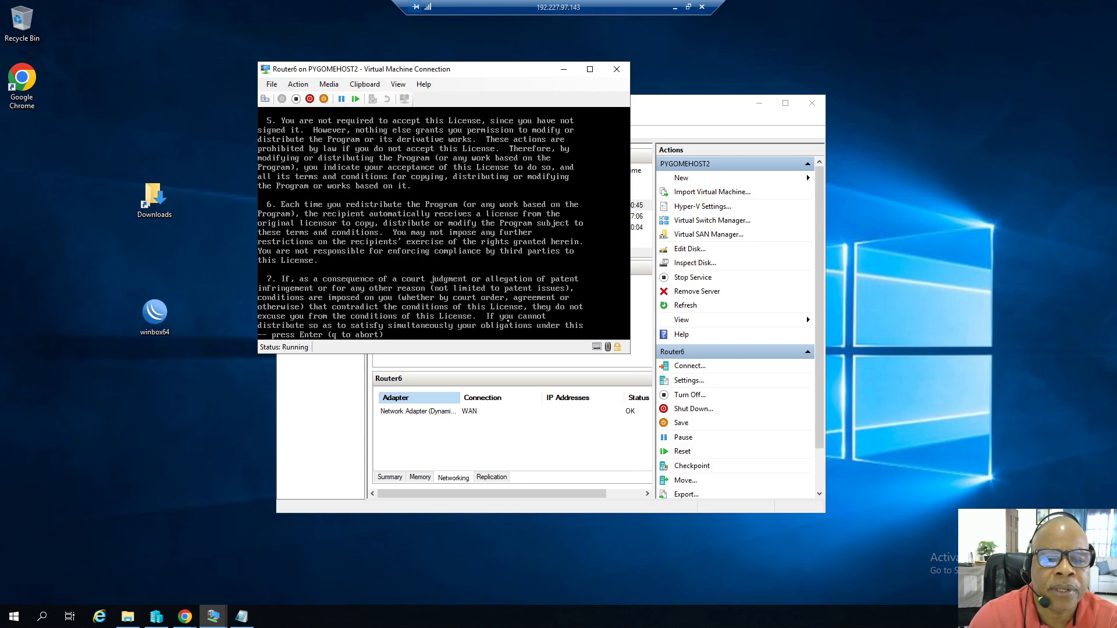
key(Return)
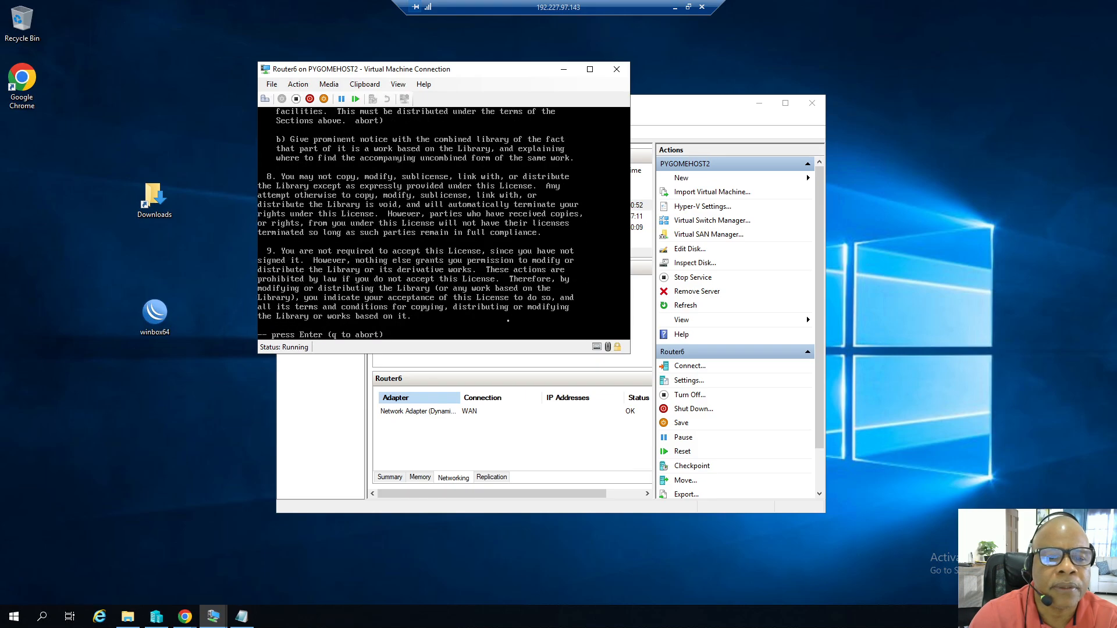
key(Return)
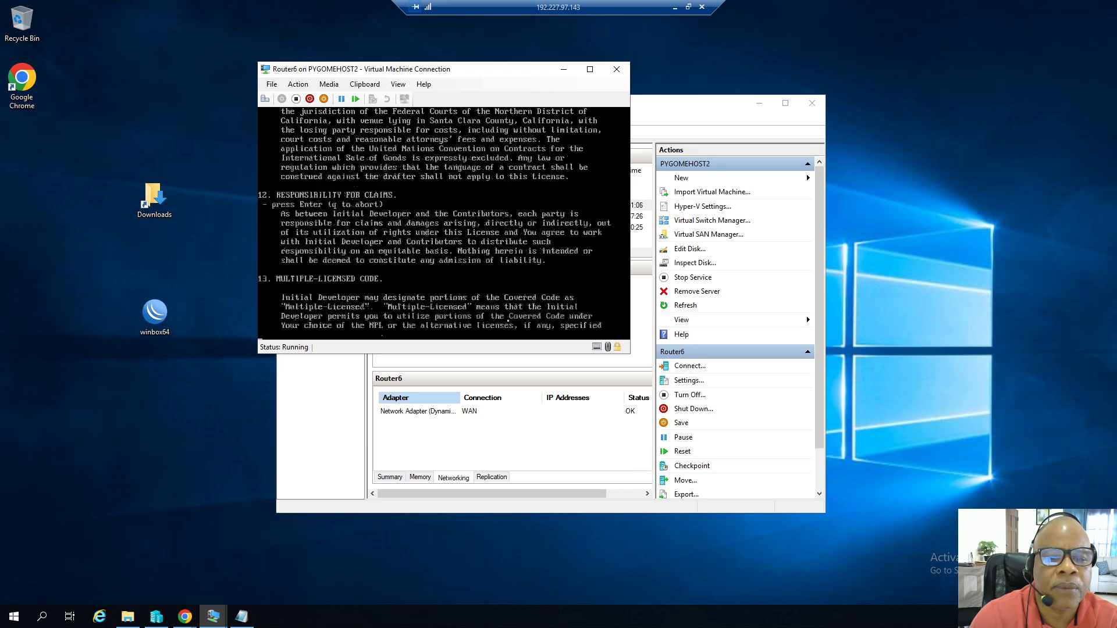
key(Return)
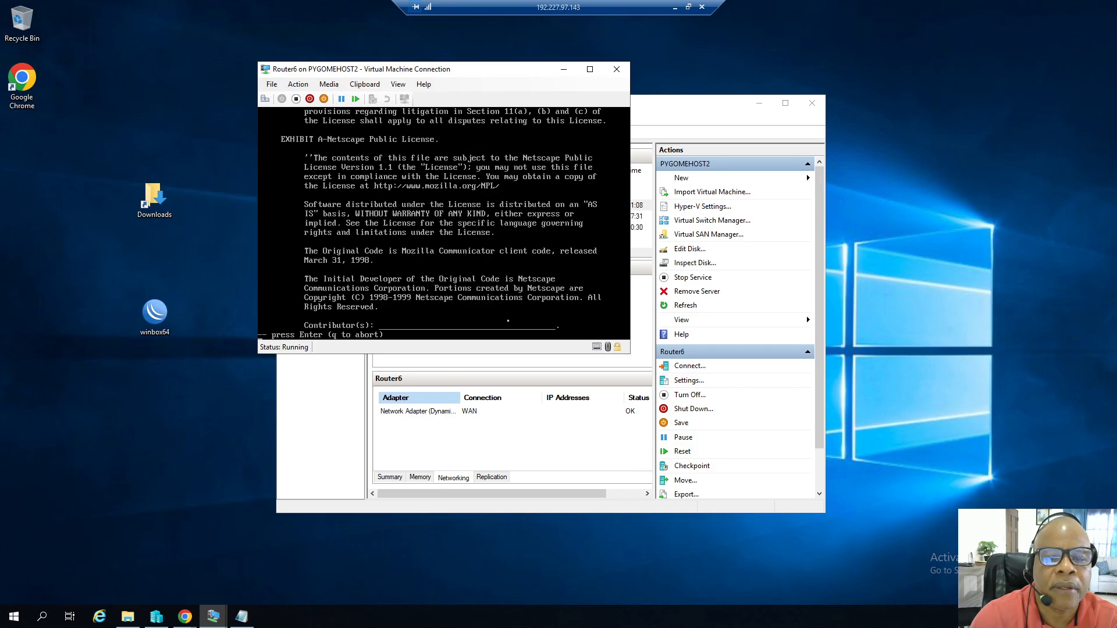
key(Return)
key(Return)
key(Return)
key(Return)
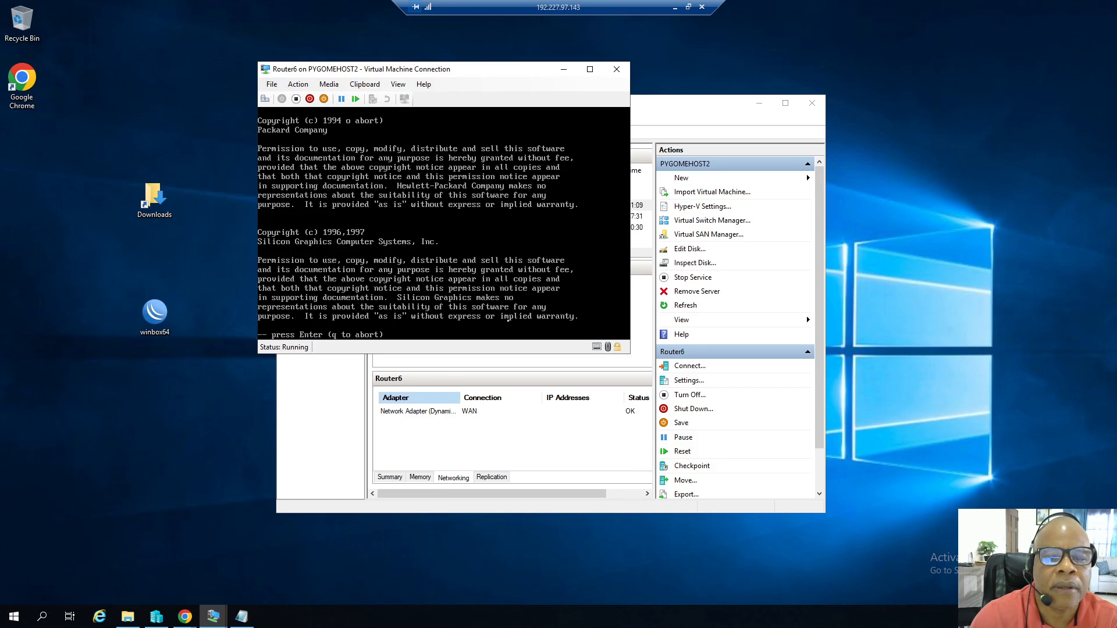
key(Return)
key(Return)
key(Return)
key(Return)
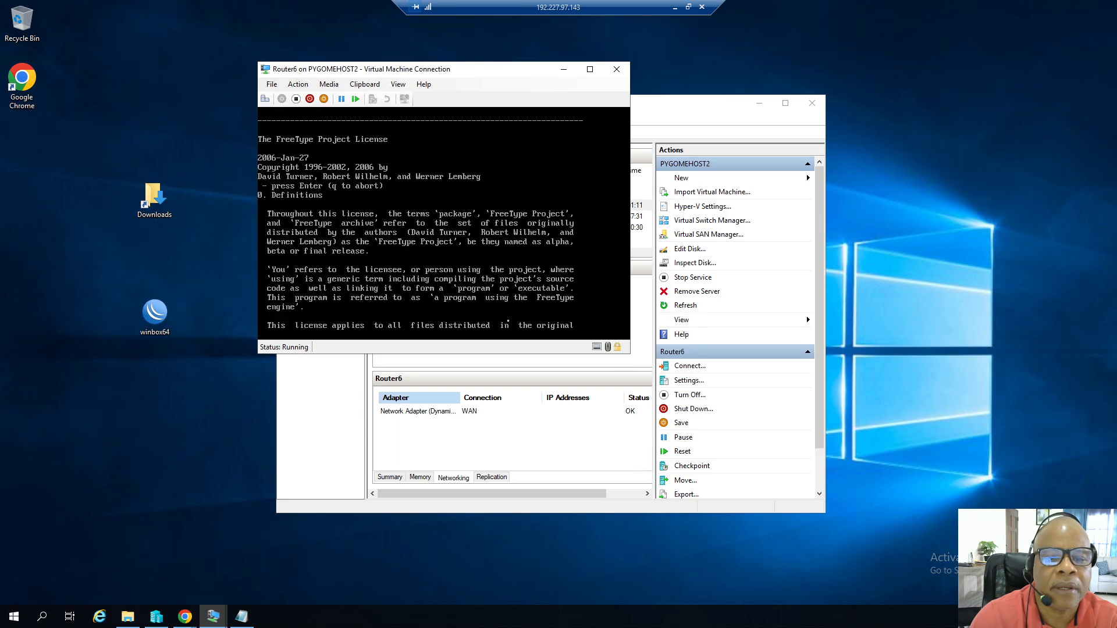
key(Return)
key(Return)
key(Return)
key(Return)
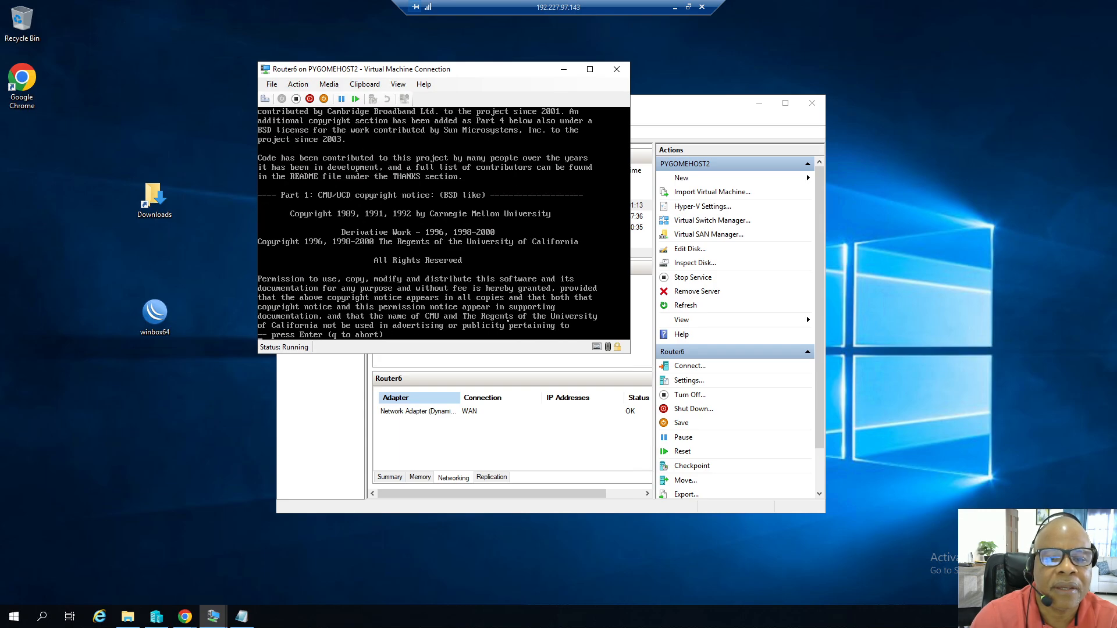
key(Return)
key(Return)
key(Return)
key(Return)
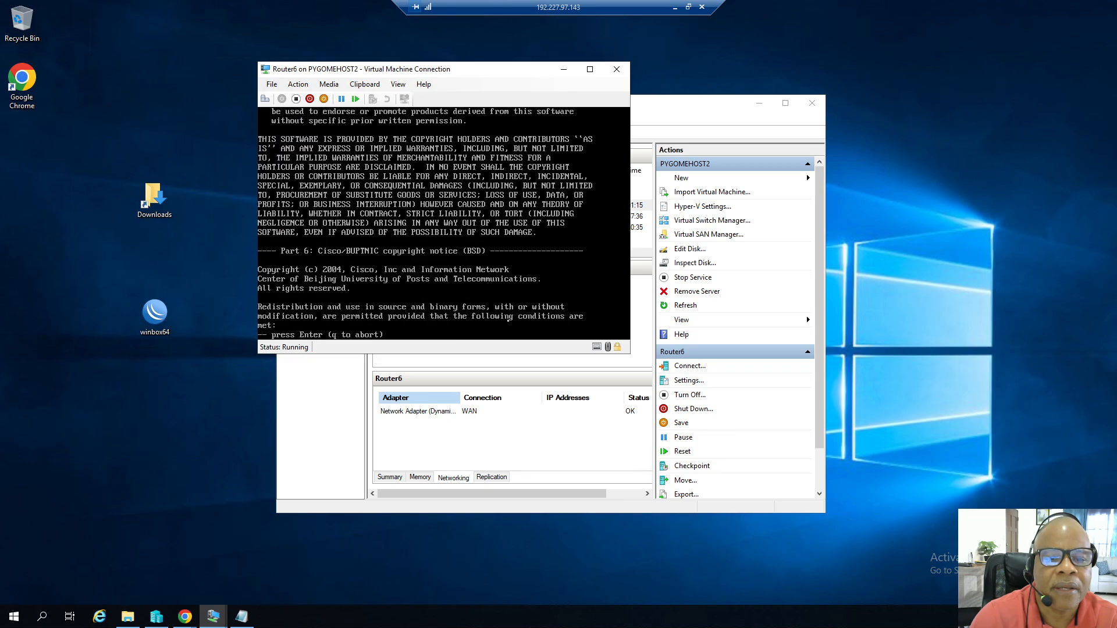
key(Return)
key(Return)
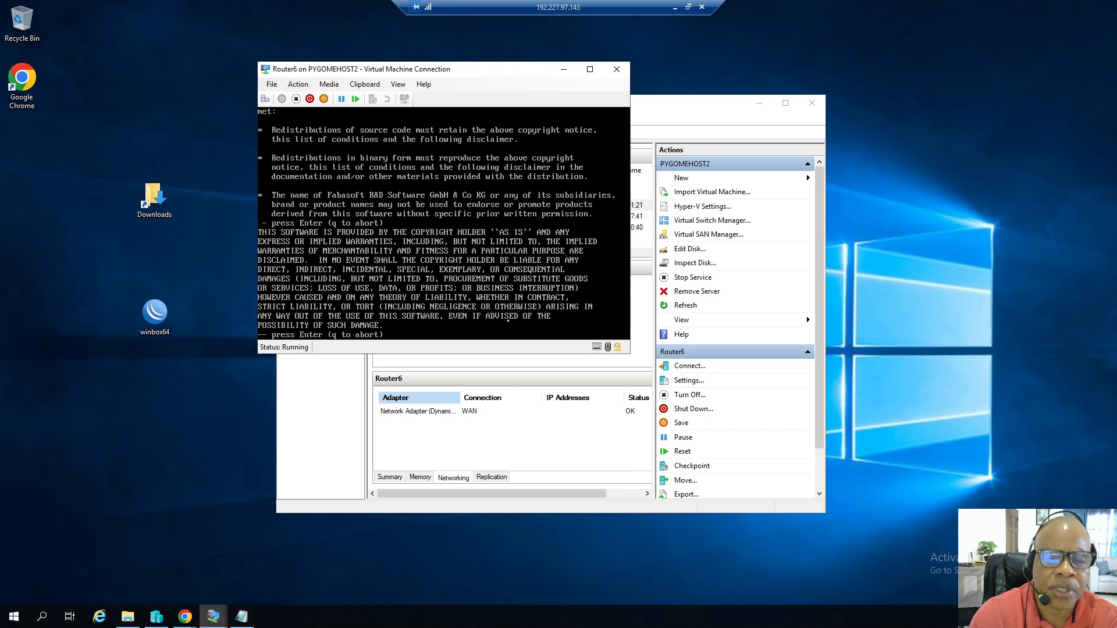
key(Return)
key(Return)
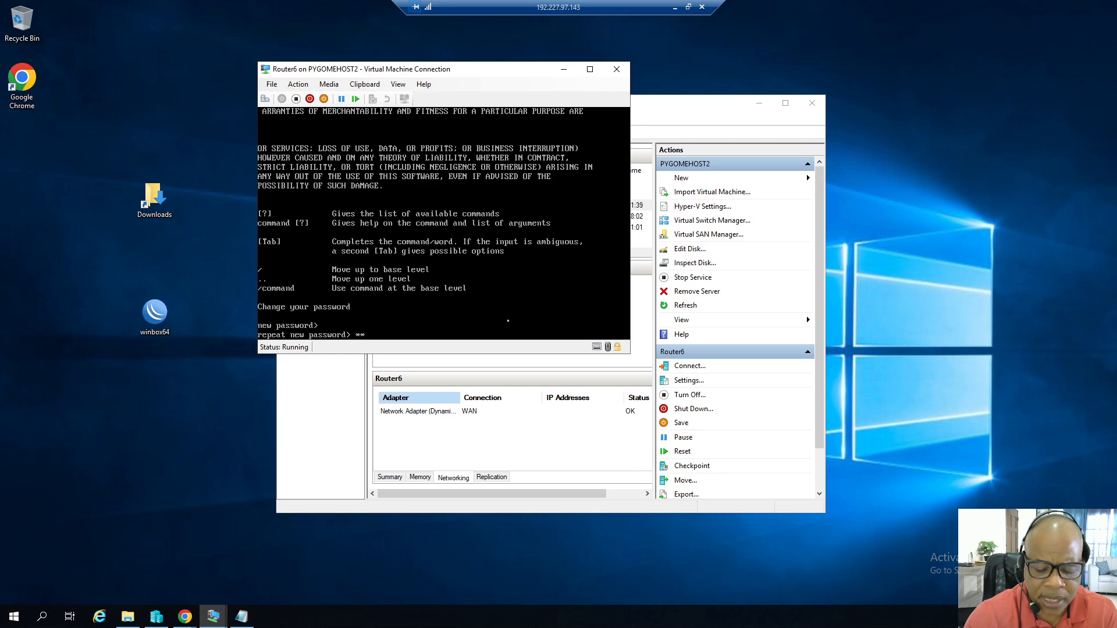
Set a new password for the admin account at the console, entering and repeating it until both match.
text(*)
key(Return)
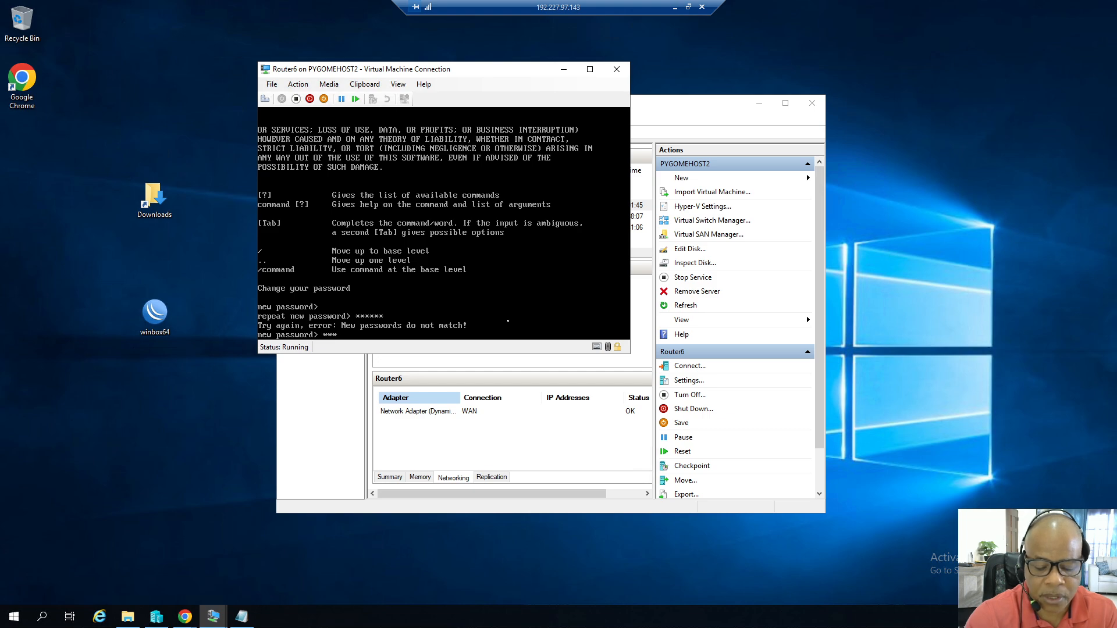
text(******)
key(Return)
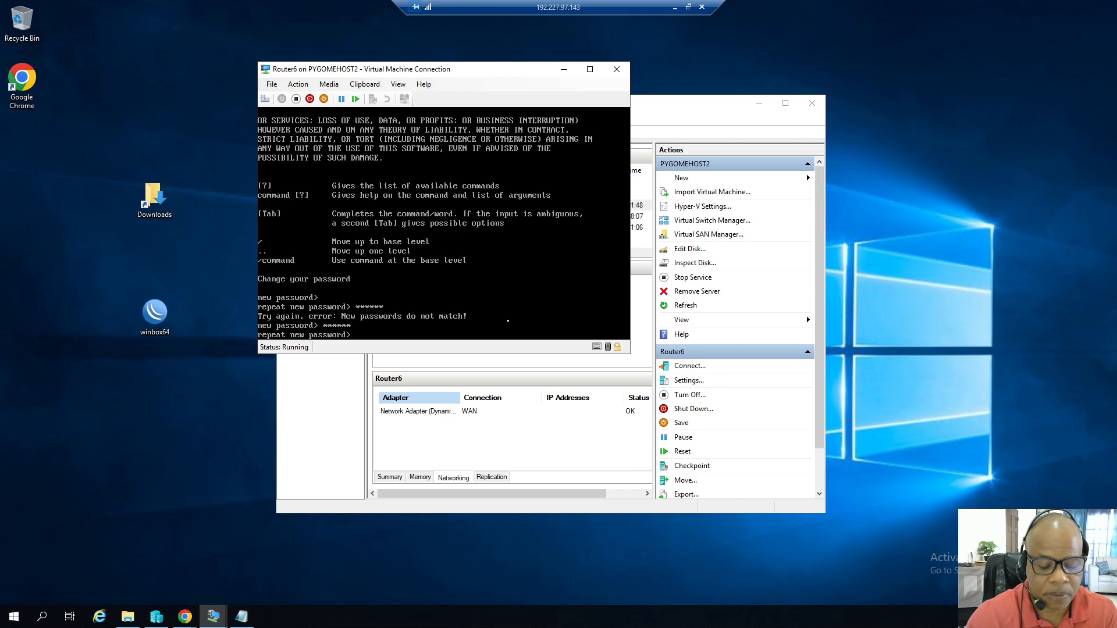
text(******)
key(Return)
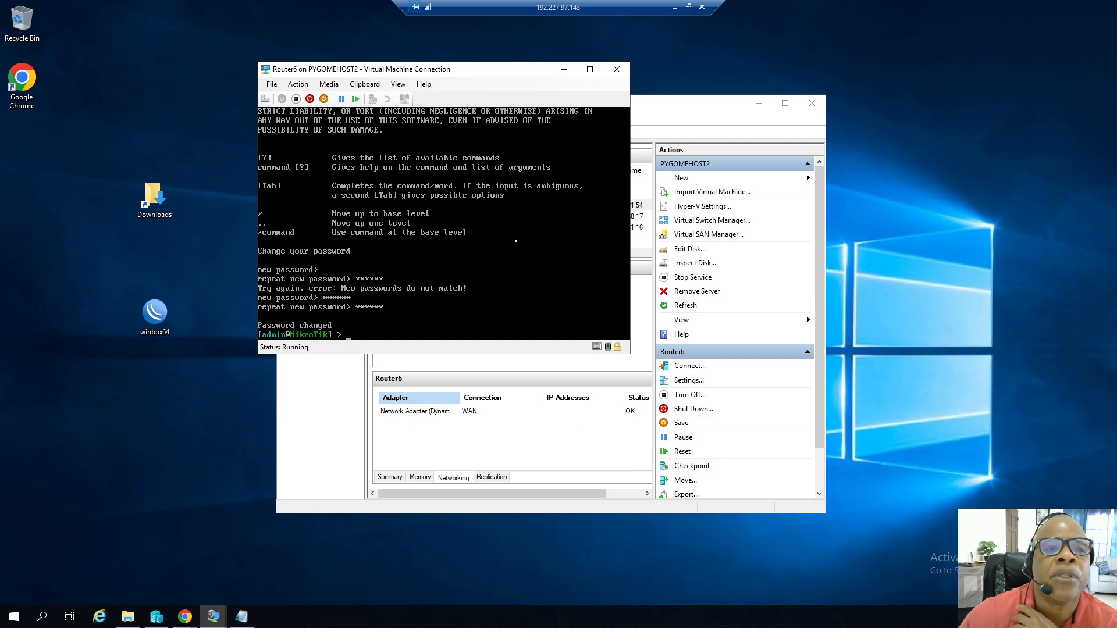
Close the console window and look at the WinBox 3.41 download options on the MikroTik download page.
click(617, 69)
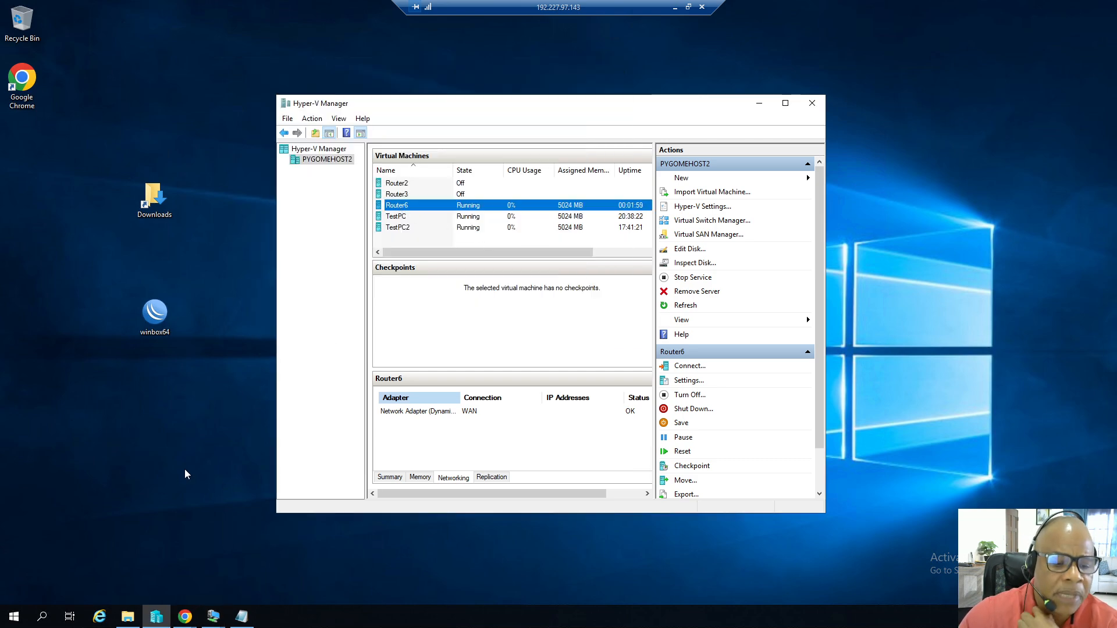
click(185, 617)
click(221, 527)
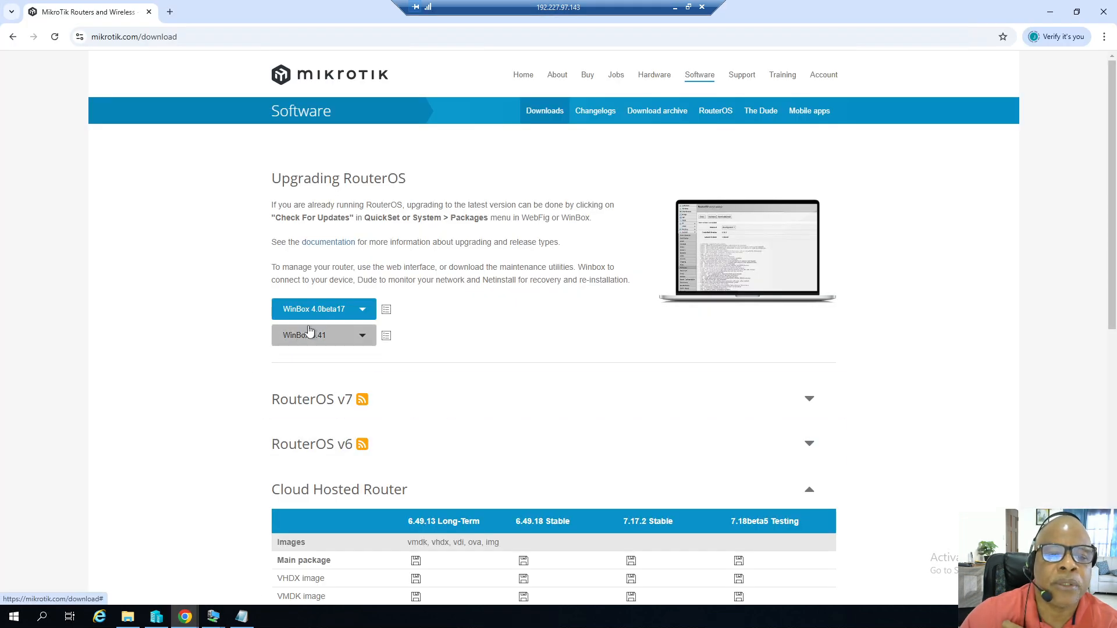
click(363, 336)
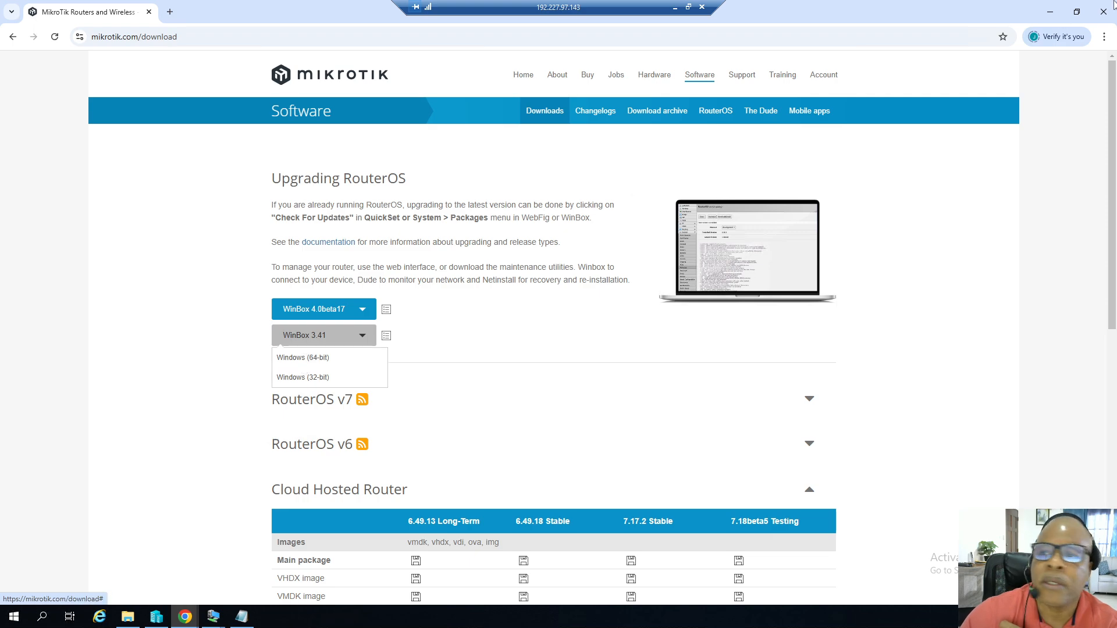
click(1050, 12)
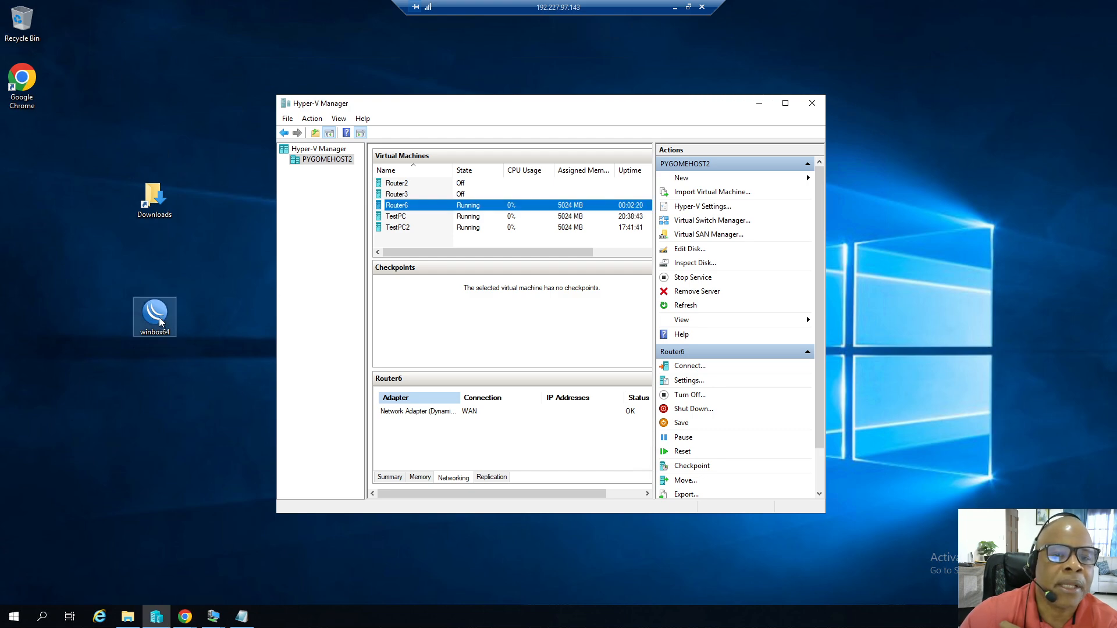
Launch WinBox, refresh the neighbor list and select Router6's MAC address entry.
click(161, 323)
double_click(161, 323)
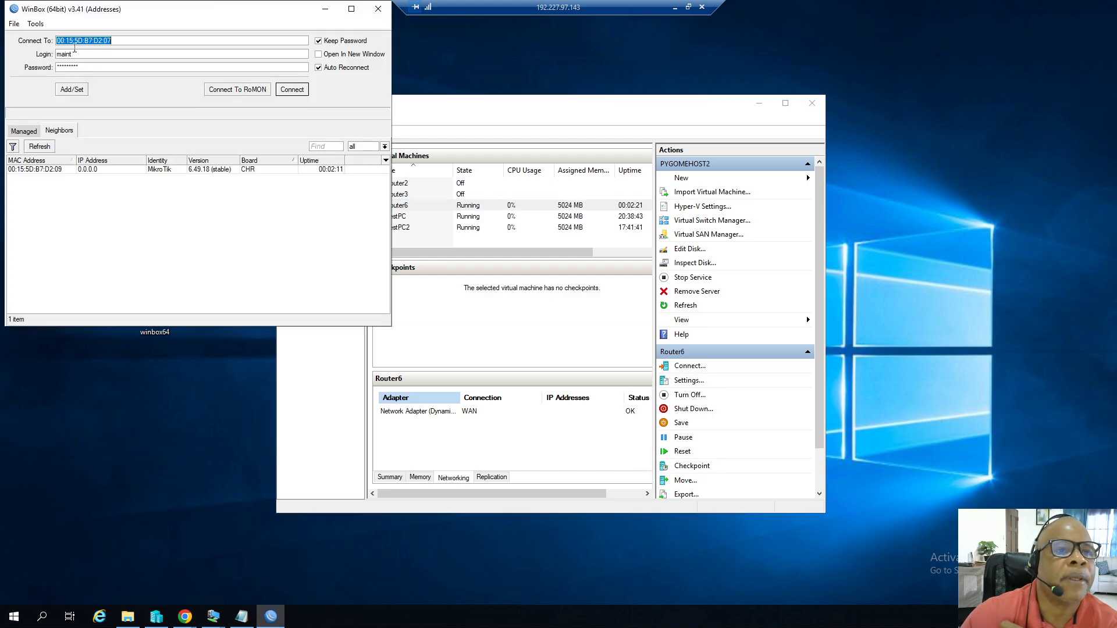
click(40, 147)
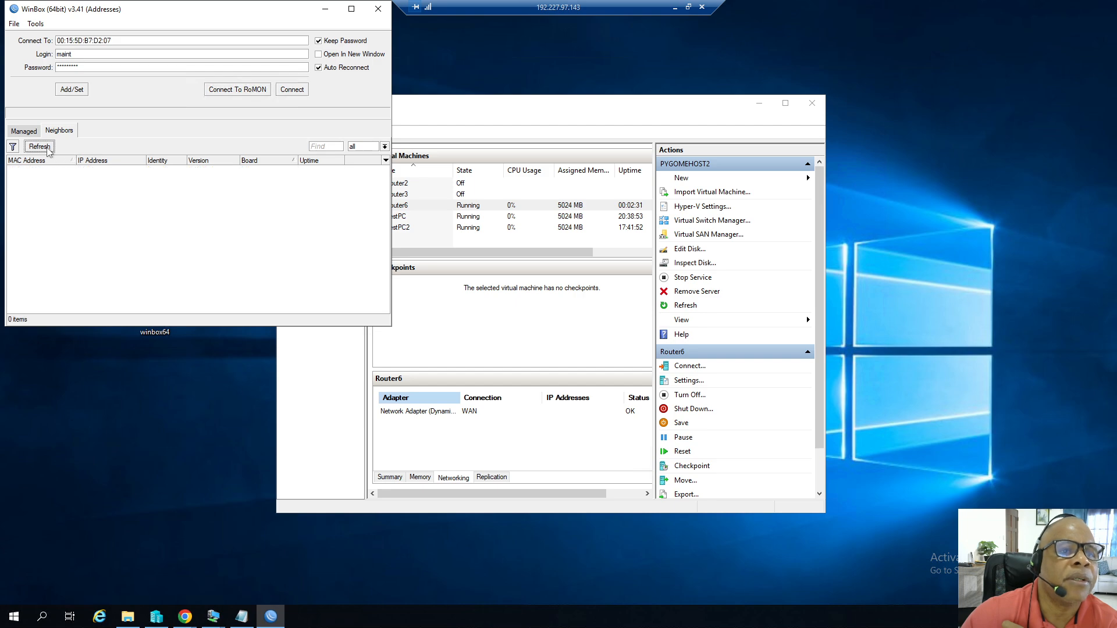
click(48, 148)
click(47, 149)
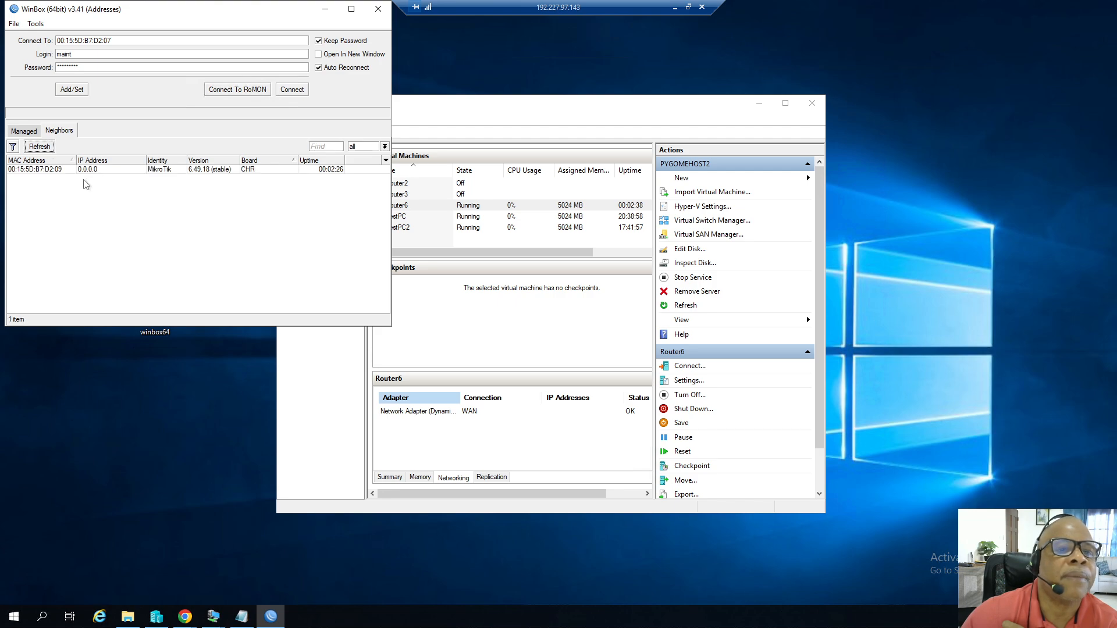
click(57, 172)
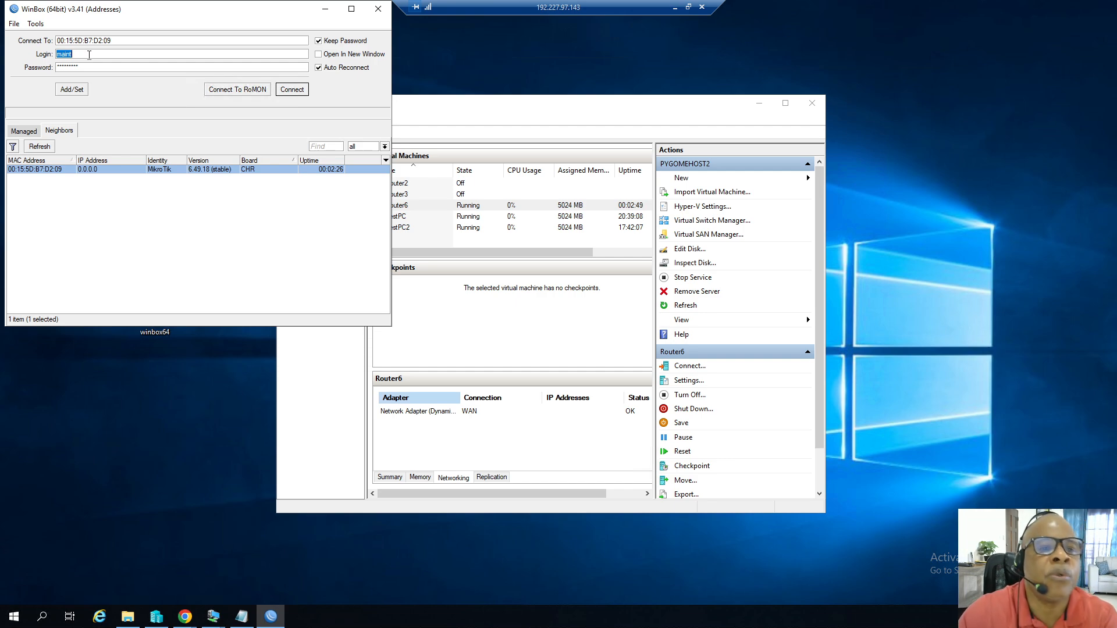
Connect to Router6 with the login admin and the new account password.
click(289, 92)
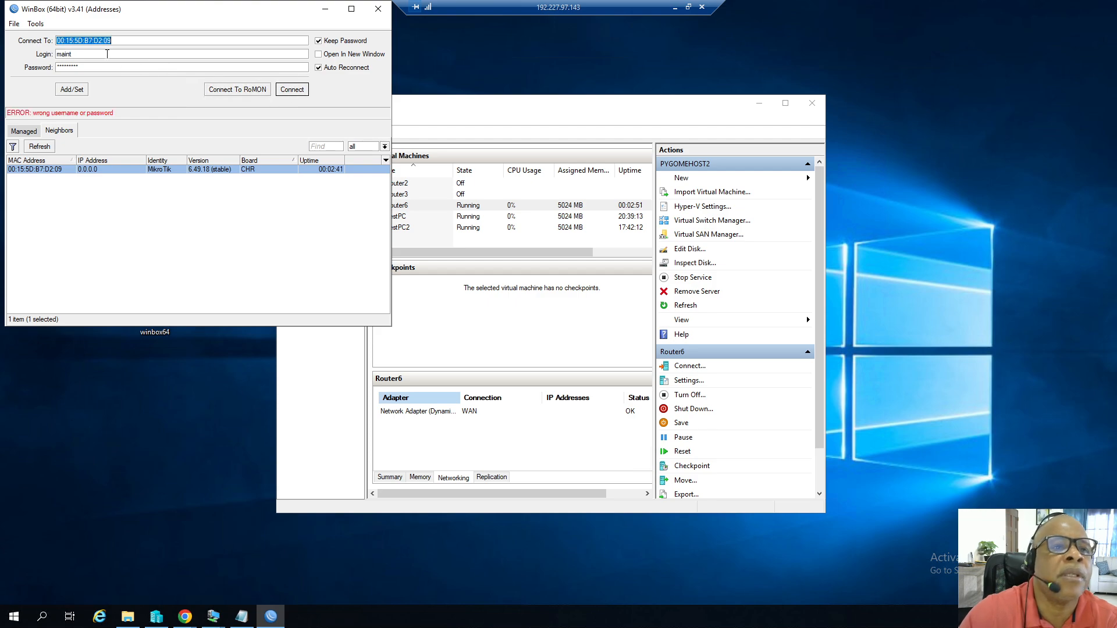
double_click(70, 53)
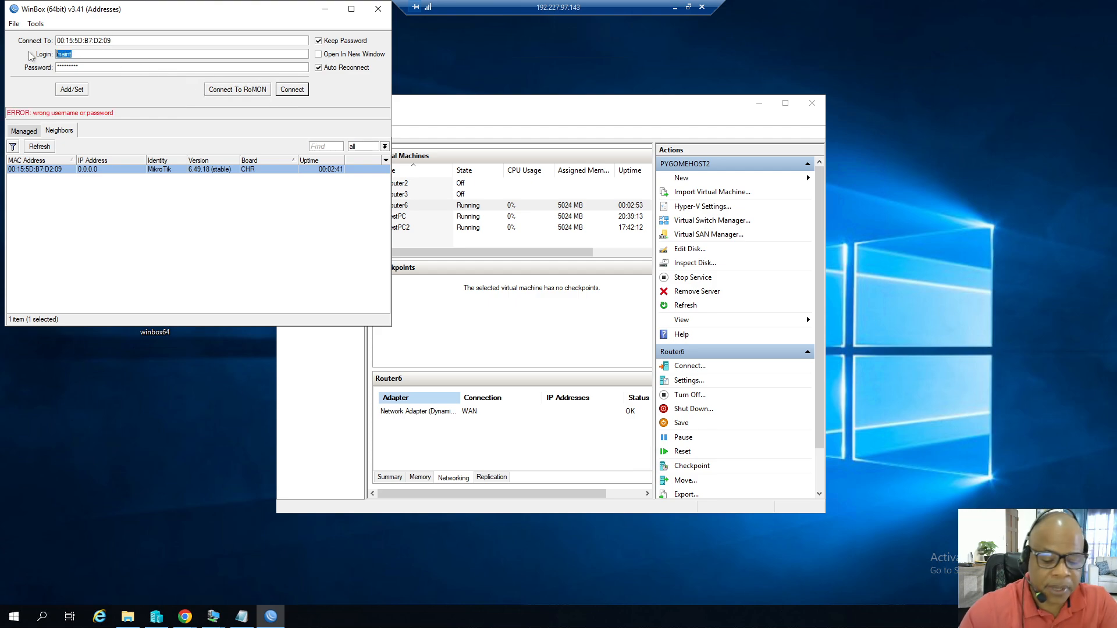
text(admin)
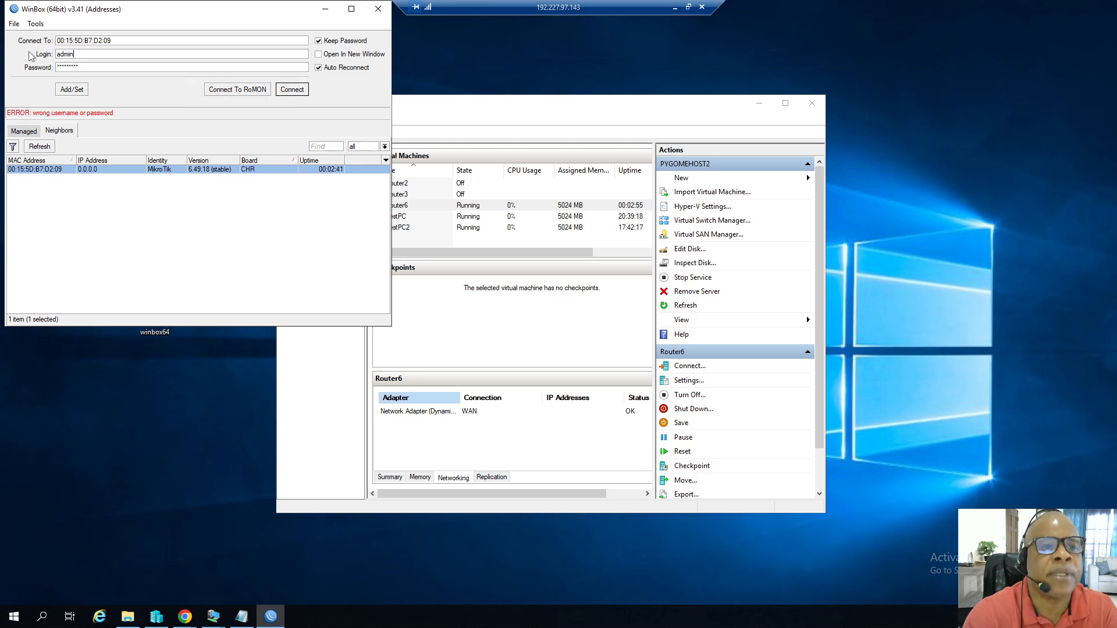
key(Tab)
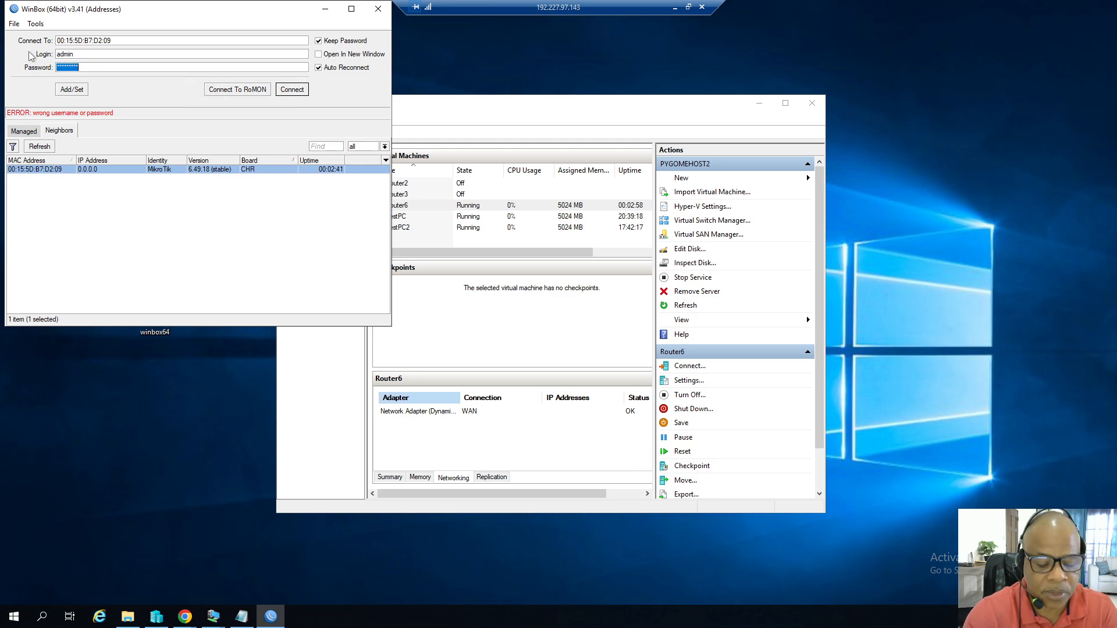
text(******)
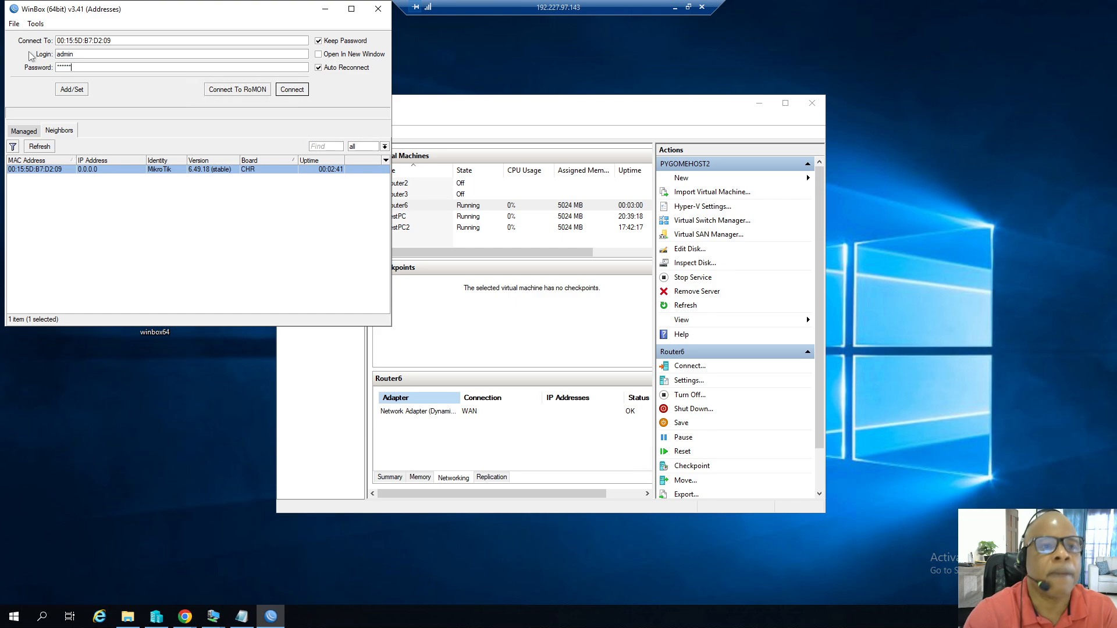
click(285, 92)
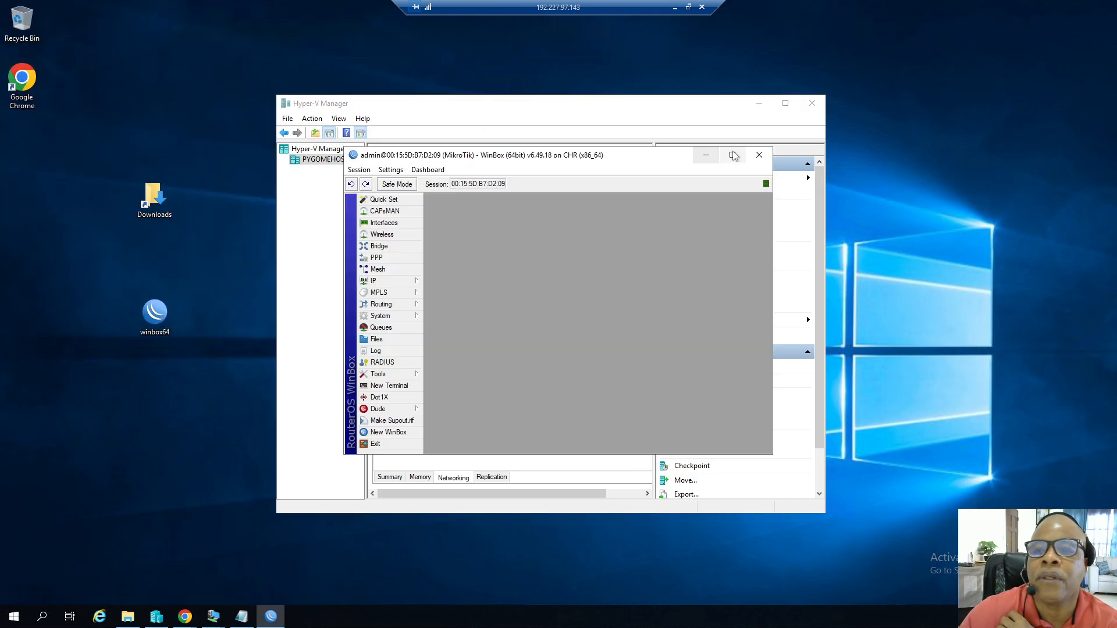
Maximize the WinBox session window and open the interface list.
click(758, 103)
click(733, 155)
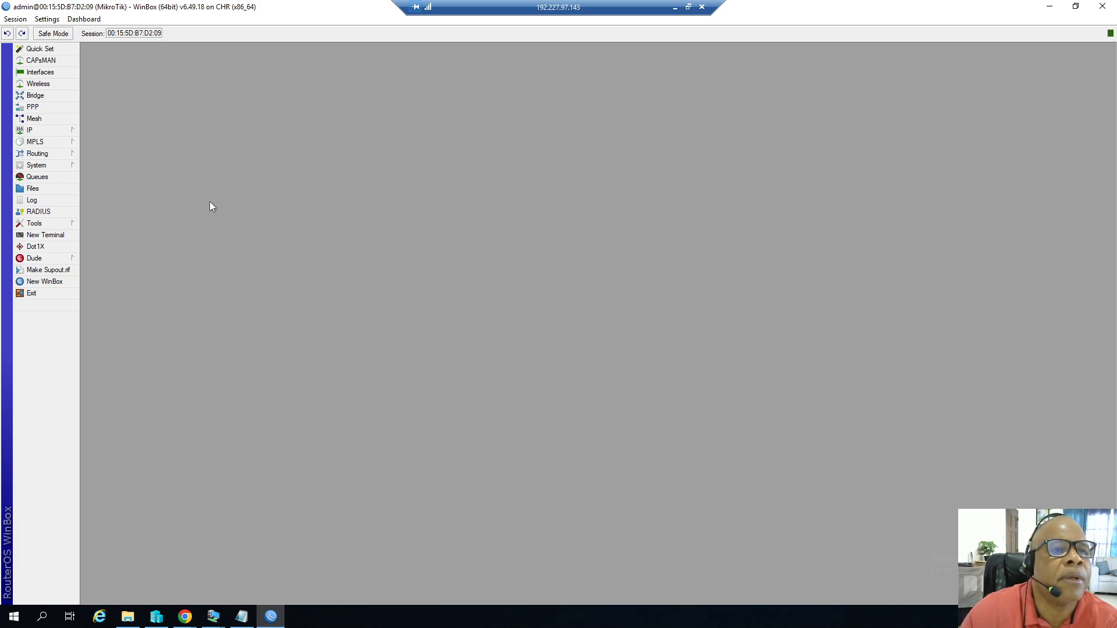
click(52, 76)
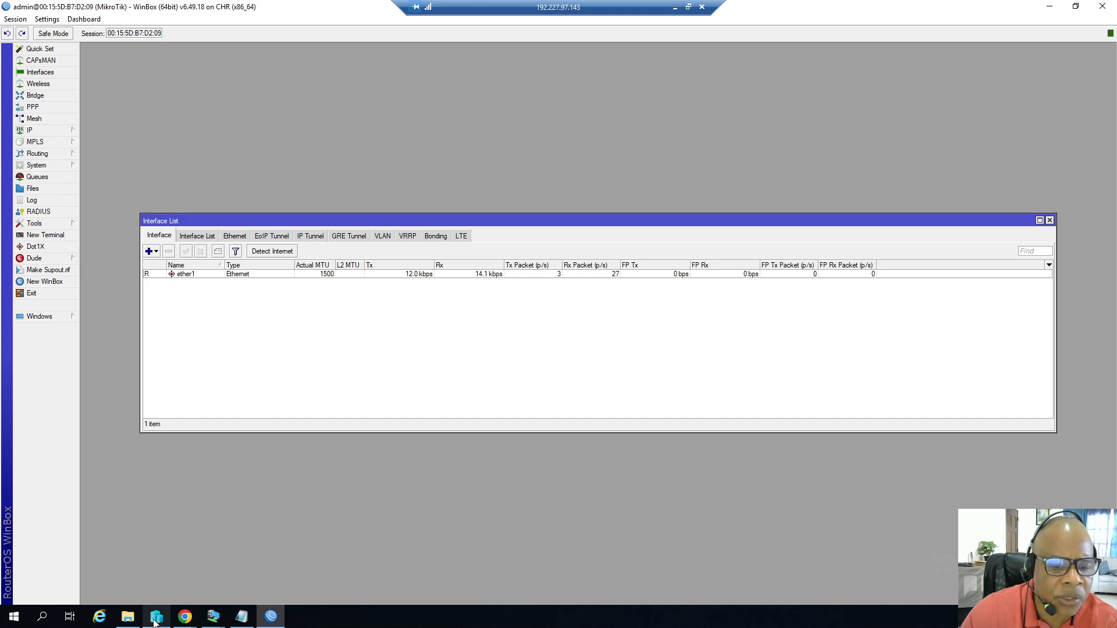
Switch to Hyper-V Manager and examine Router6's network adapter settings, then cancel and minimize the manager.
mouse_move(212, 616)
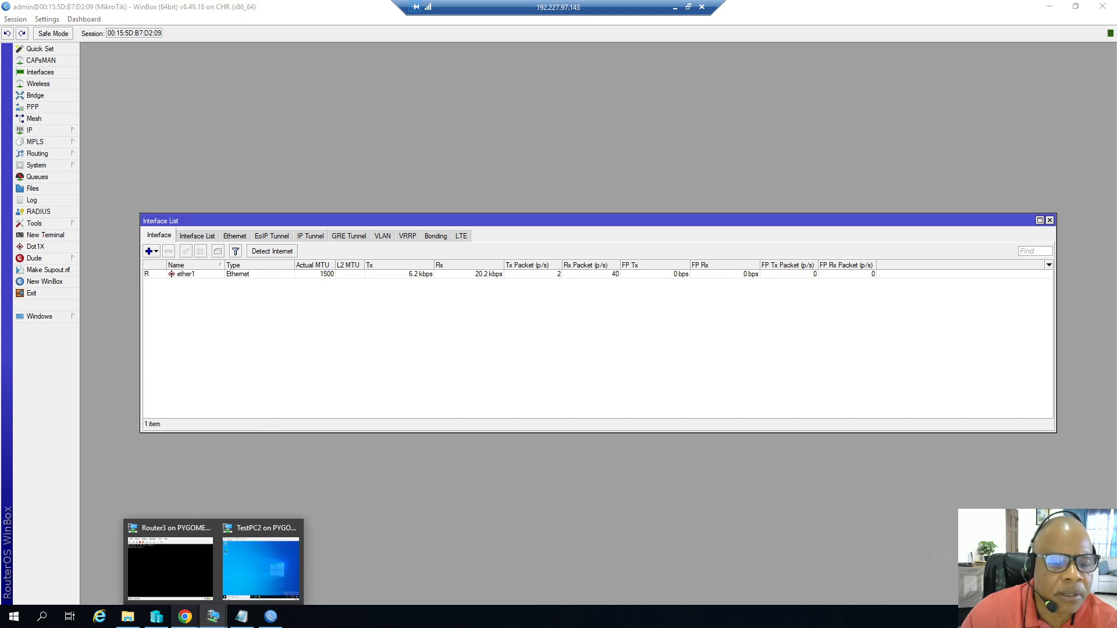
click(162, 619)
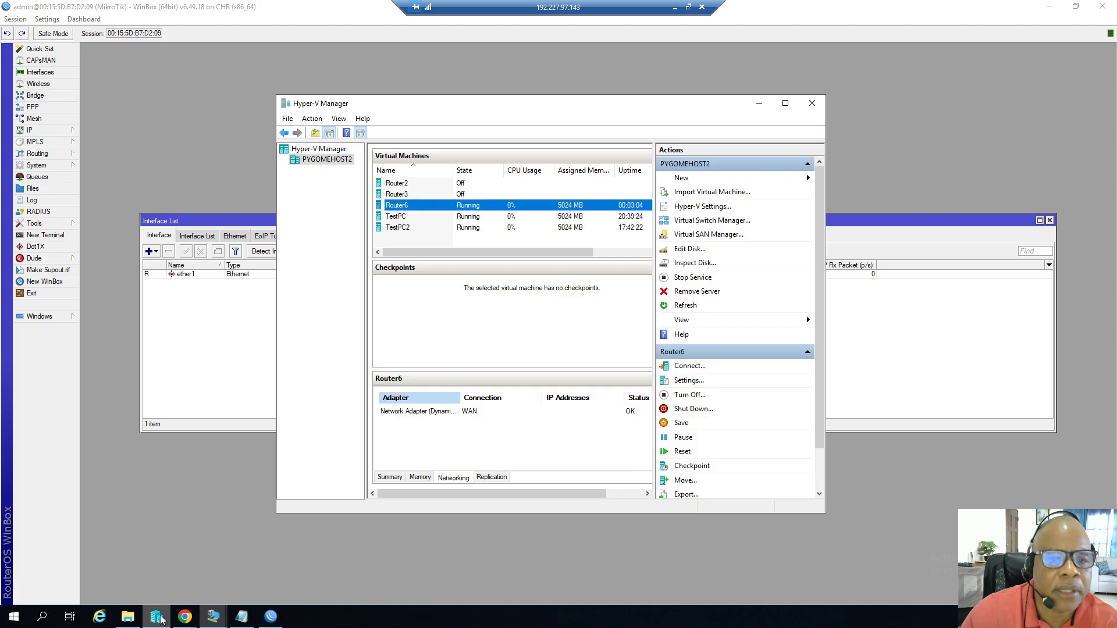
right_click(401, 208)
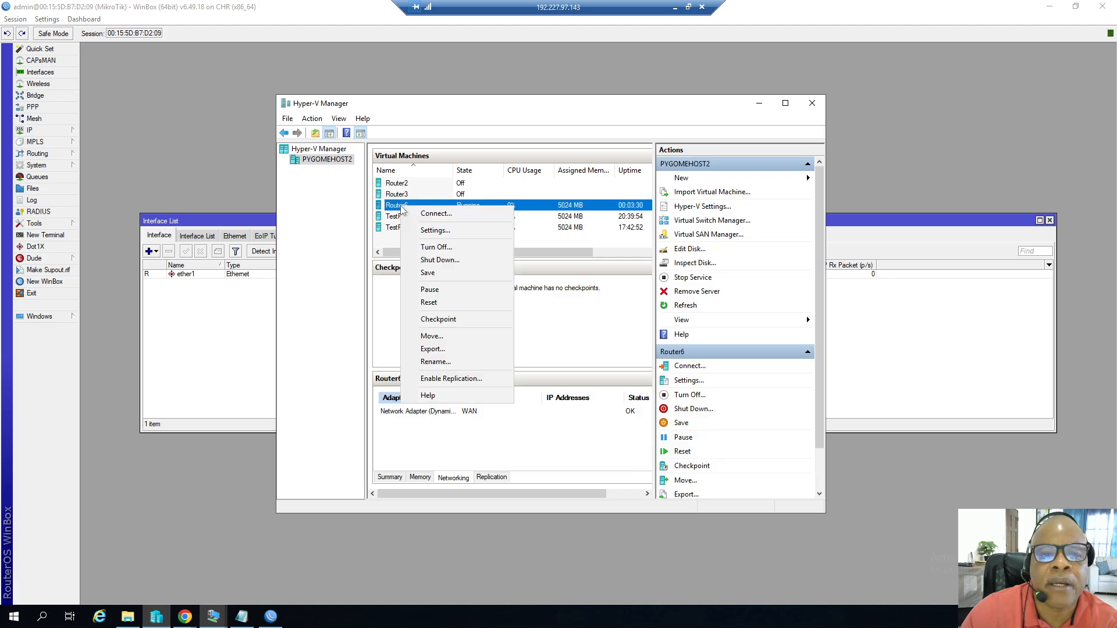
click(449, 231)
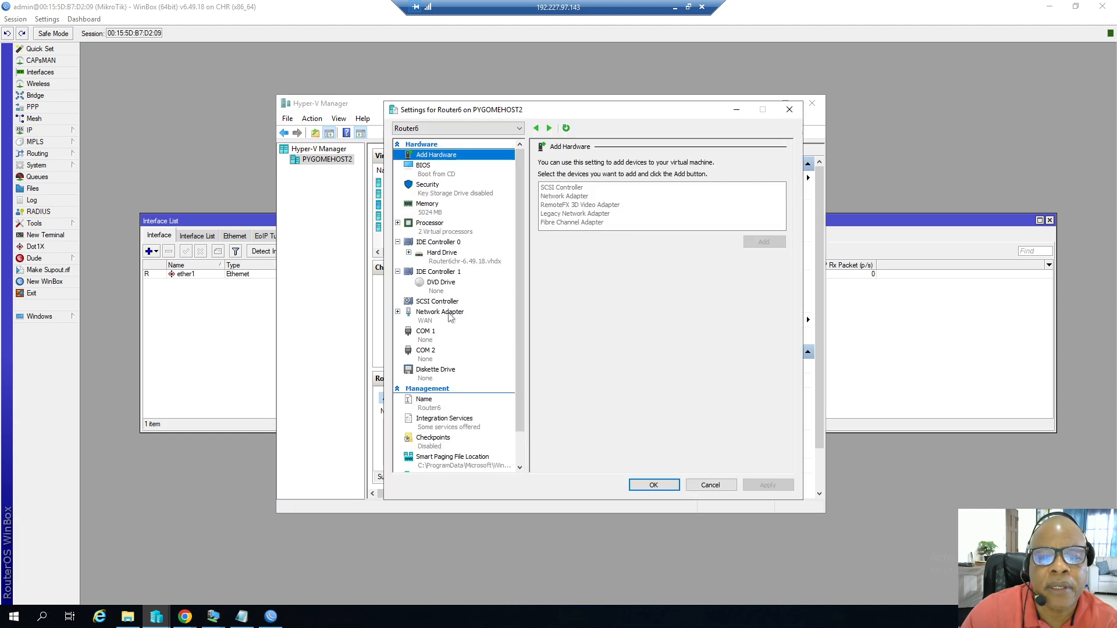
click(425, 322)
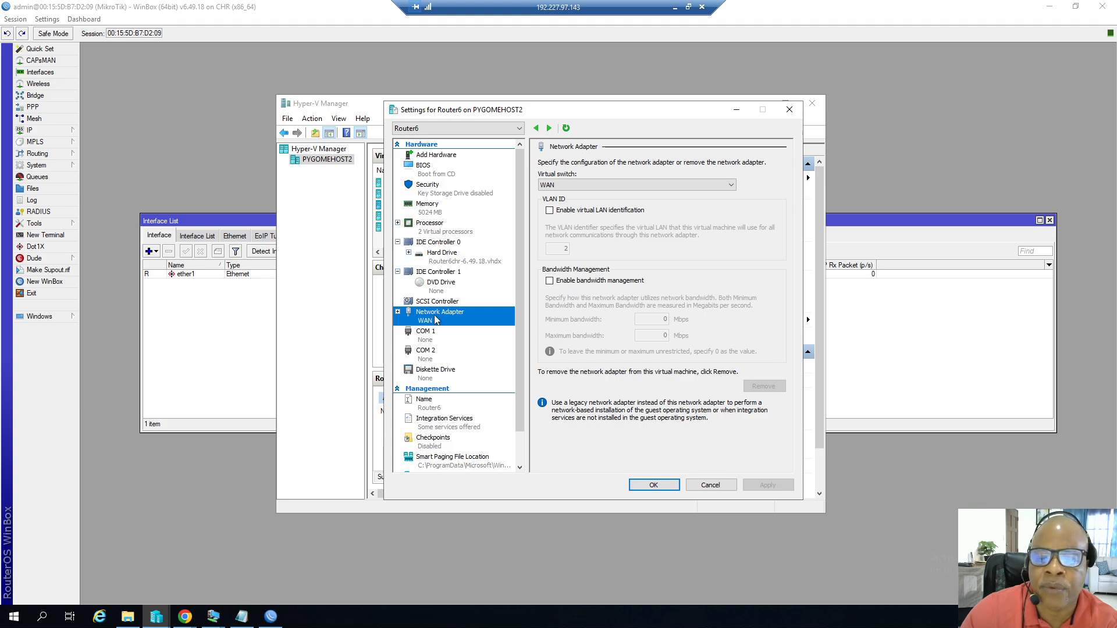
click(710, 485)
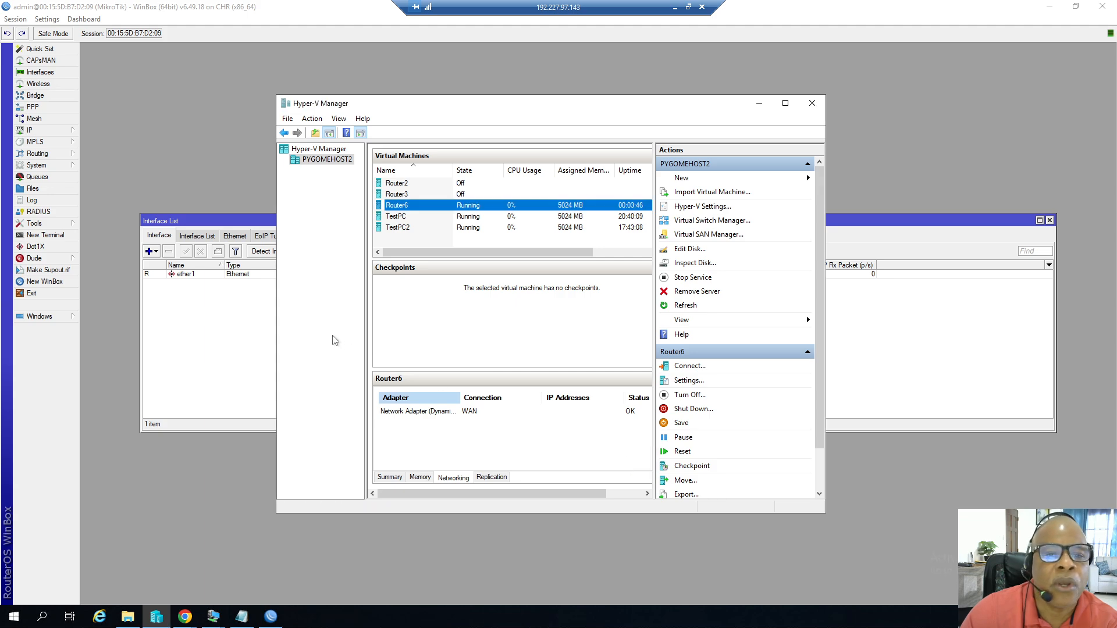
click(759, 103)
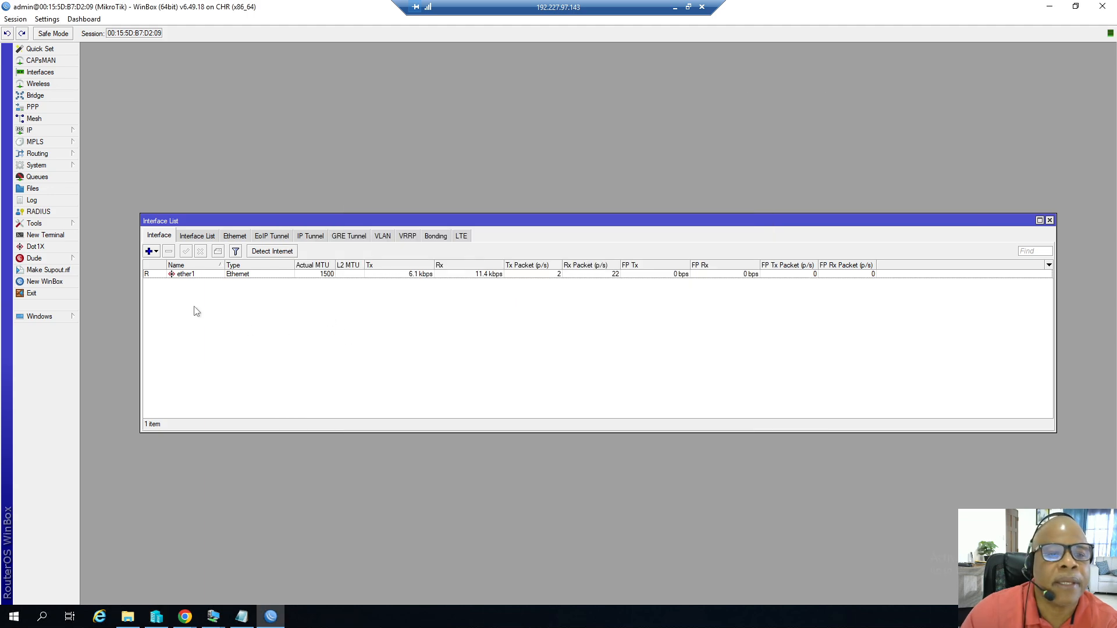
Rename interface ether1 to ether1-WAN, apply it, and close the interface list.
double_click(186, 274)
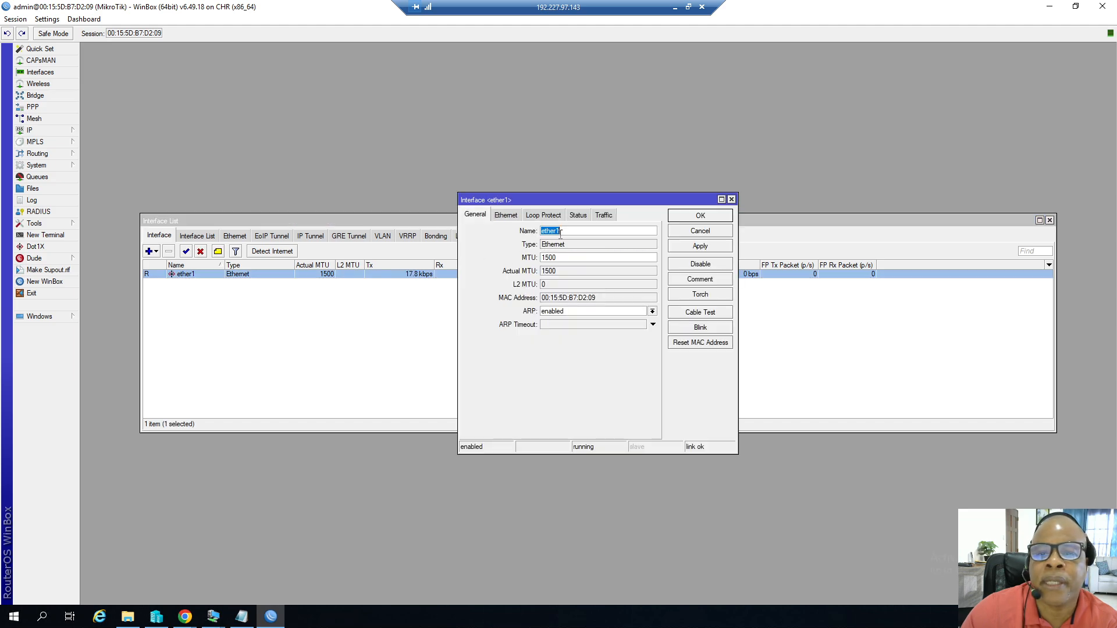
click(561, 232)
text(-)
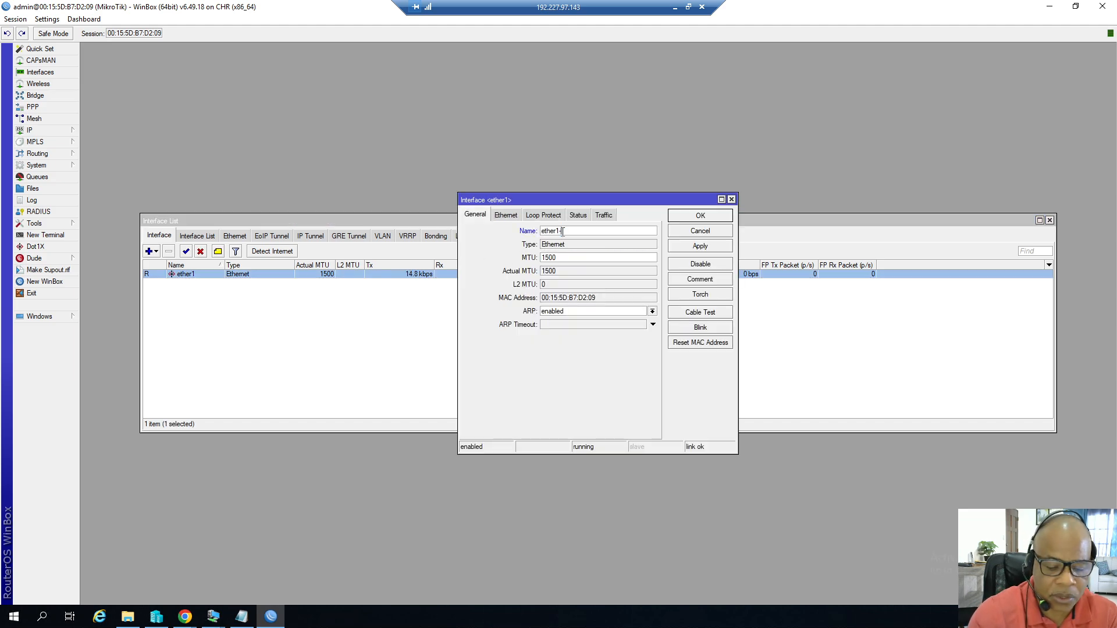
text(WAN)
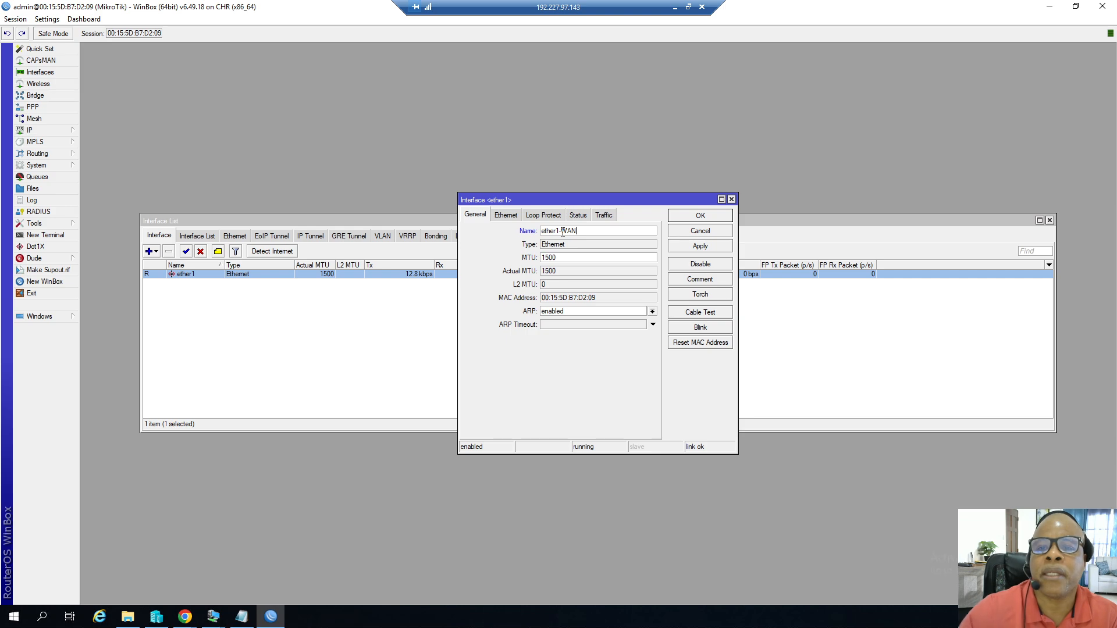
click(680, 247)
click(696, 219)
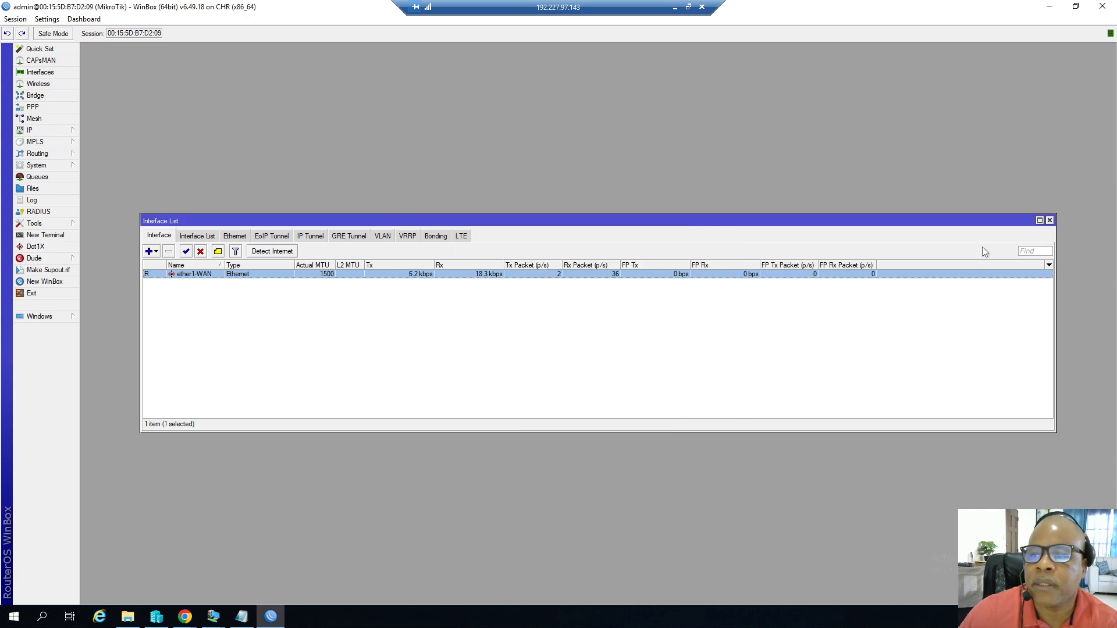
click(1049, 220)
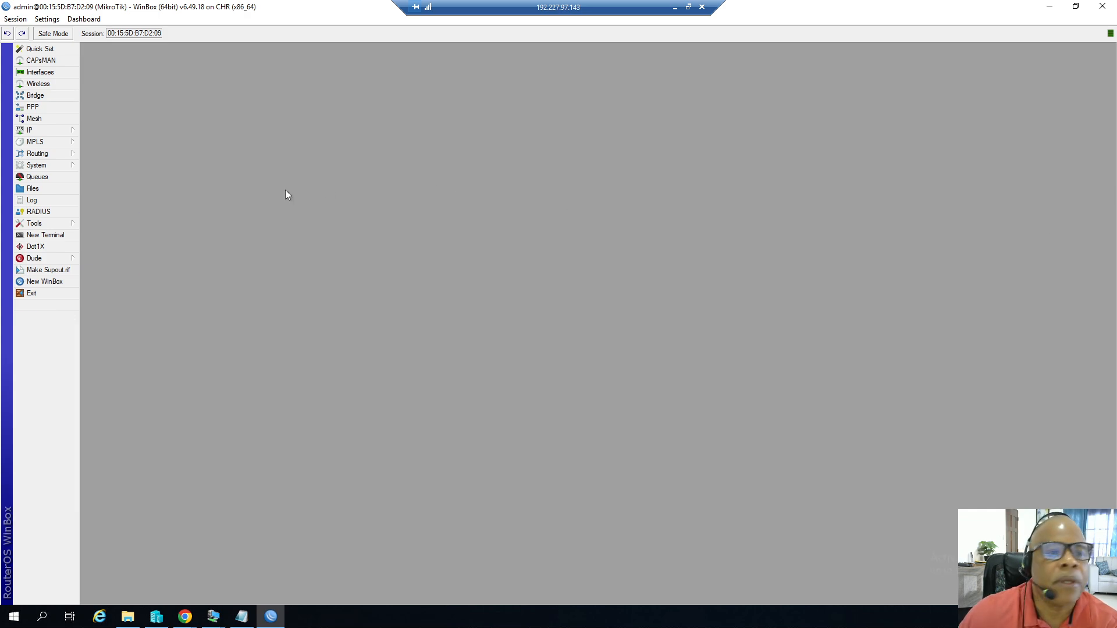
Shut down the router from the System menu, confirm, and exit the WinBox session.
click(55, 166)
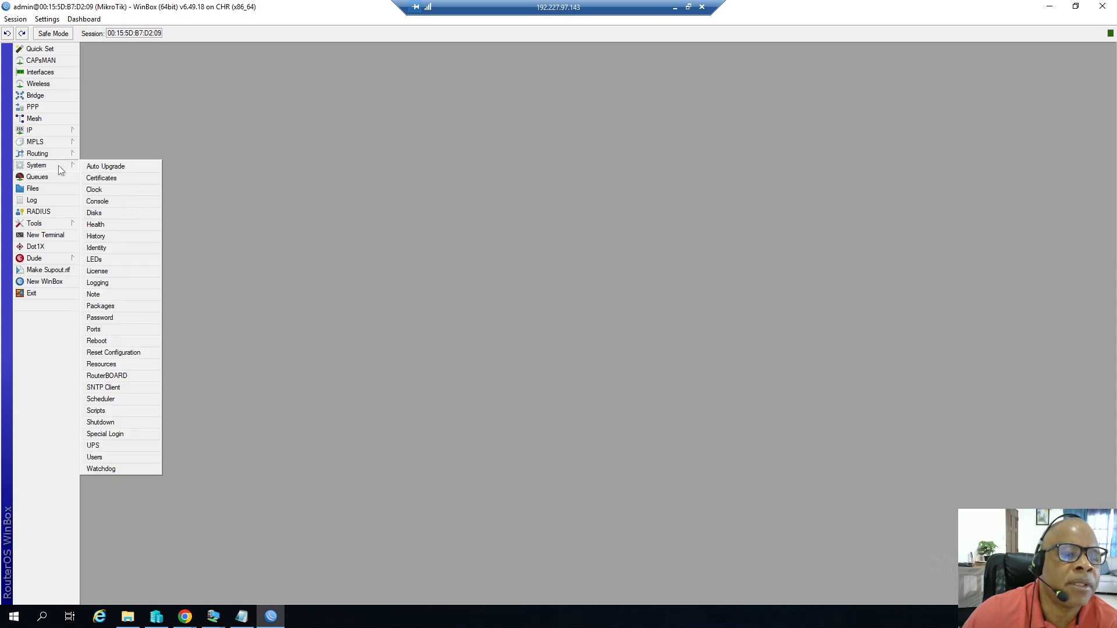
click(102, 422)
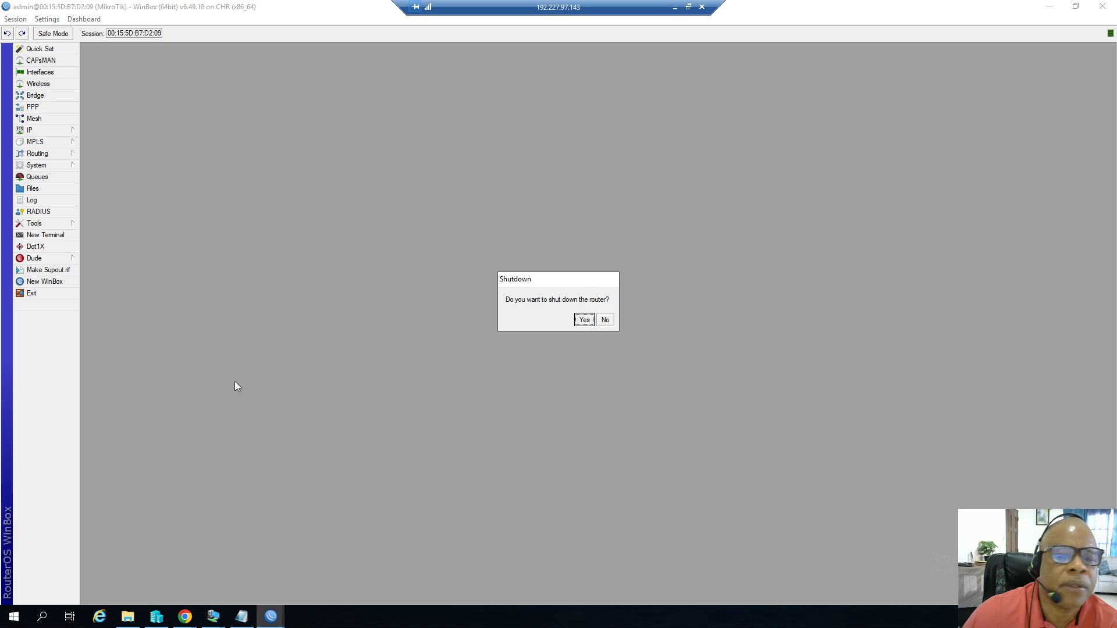
click(582, 319)
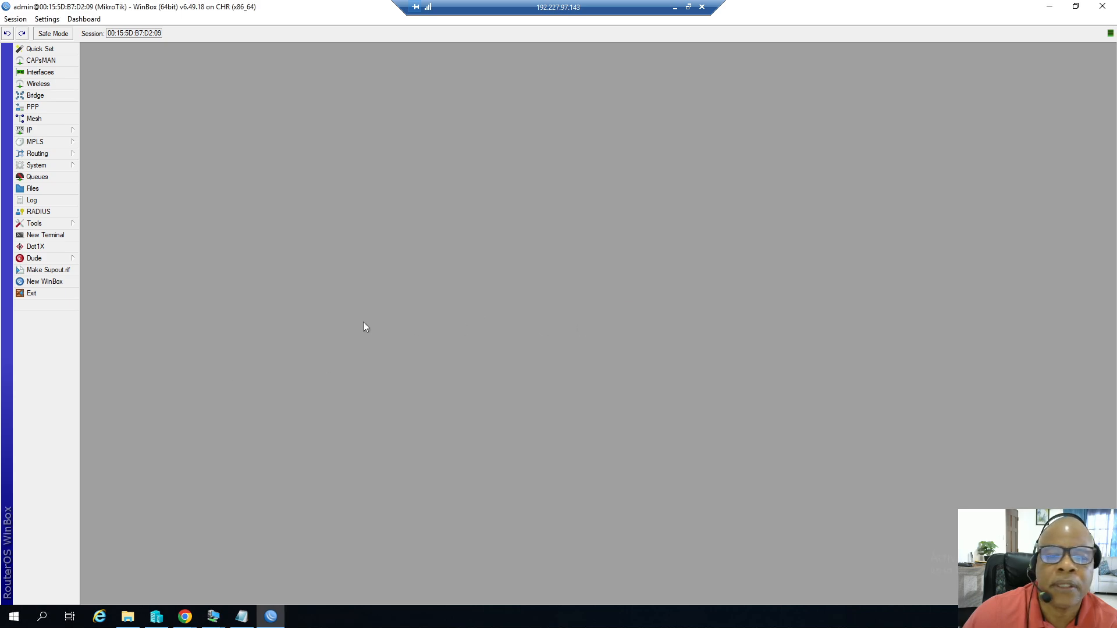
click(41, 296)
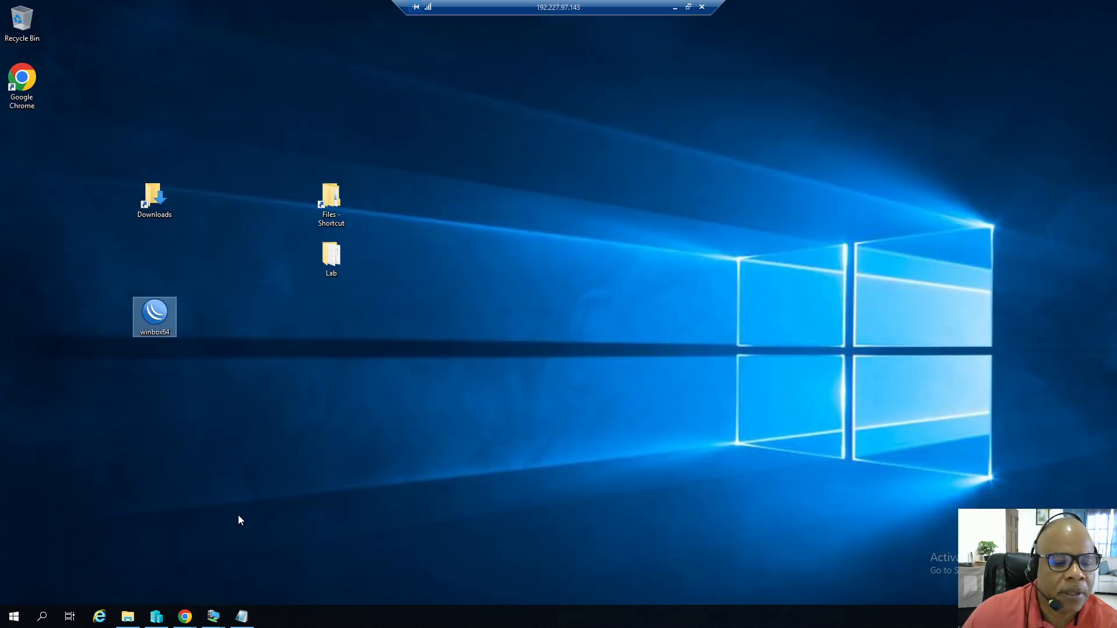
Add a second network adapter to the Router6 VM connected to the LAN virtual switch, and apply.
click(157, 618)
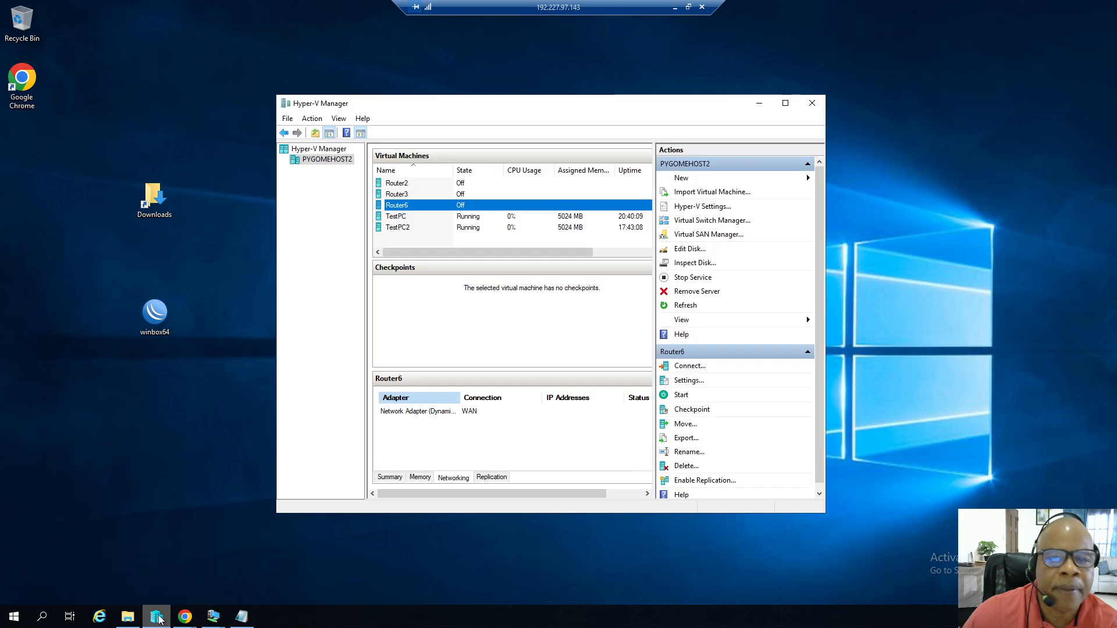
right_click(405, 208)
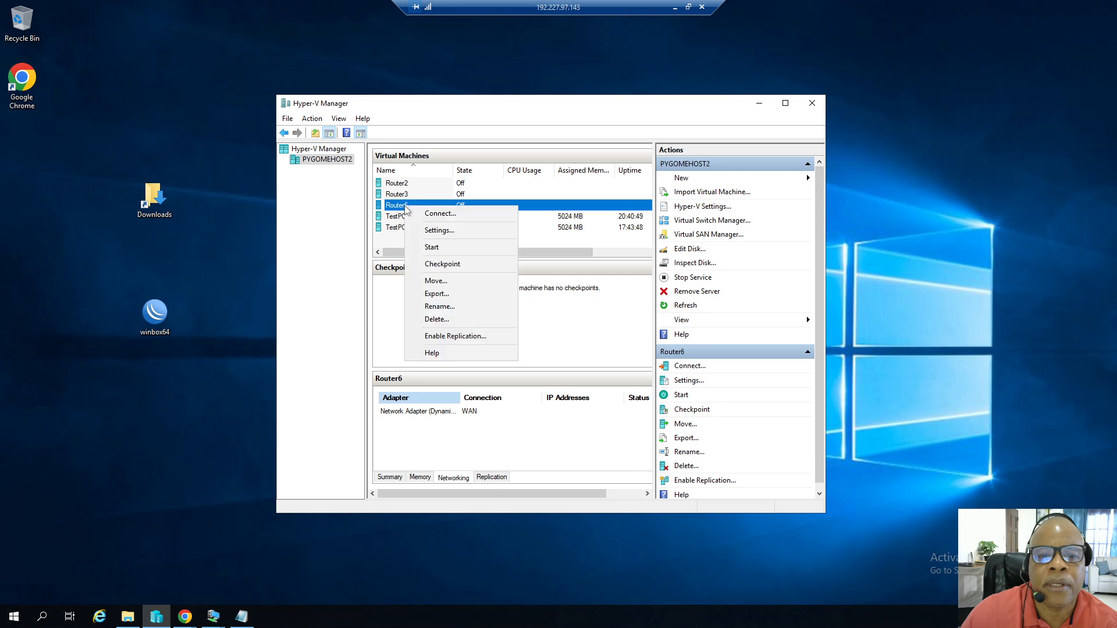
click(438, 231)
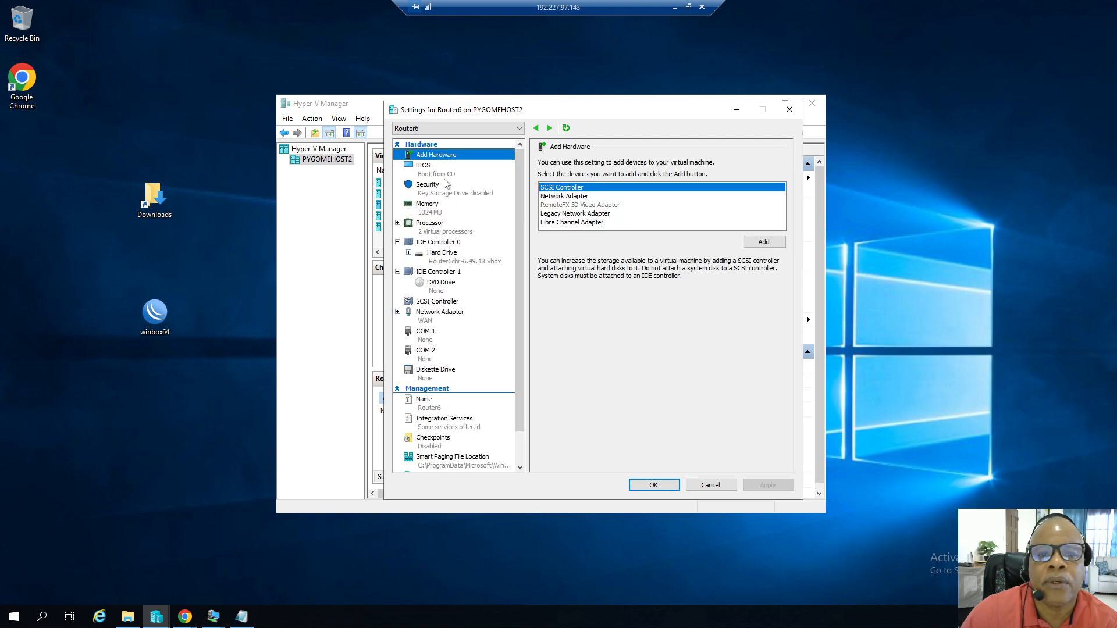
click(549, 197)
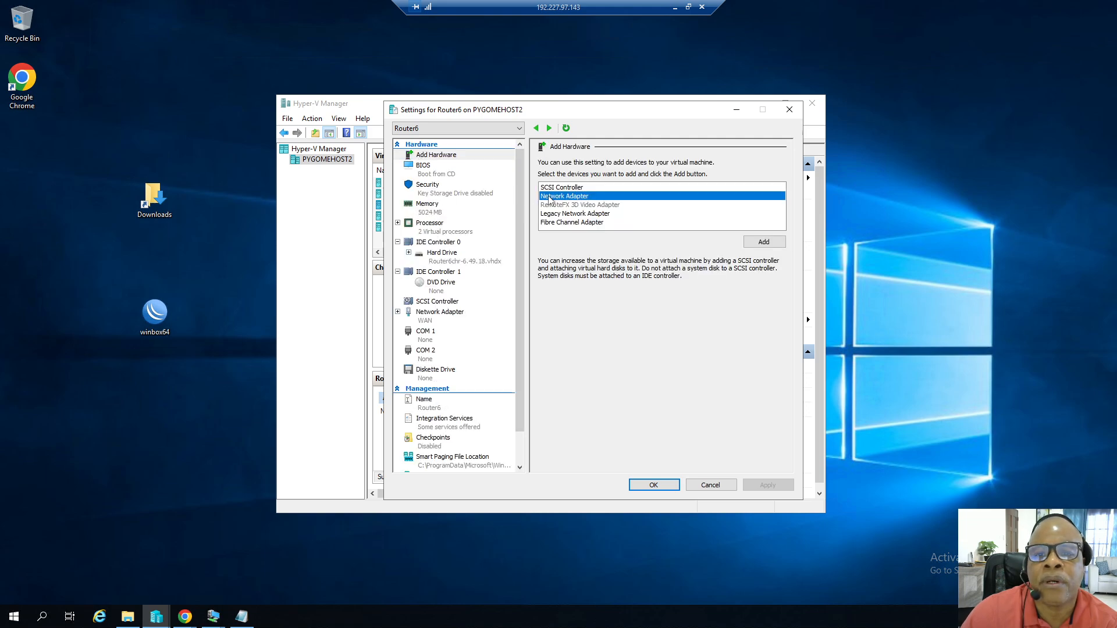
click(766, 244)
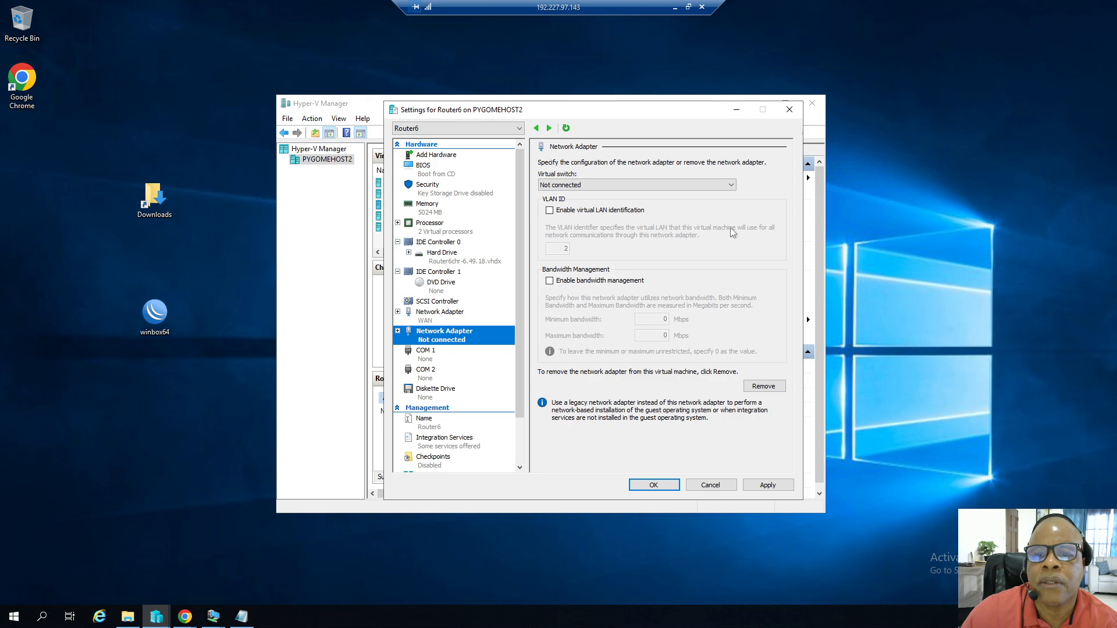
click(731, 186)
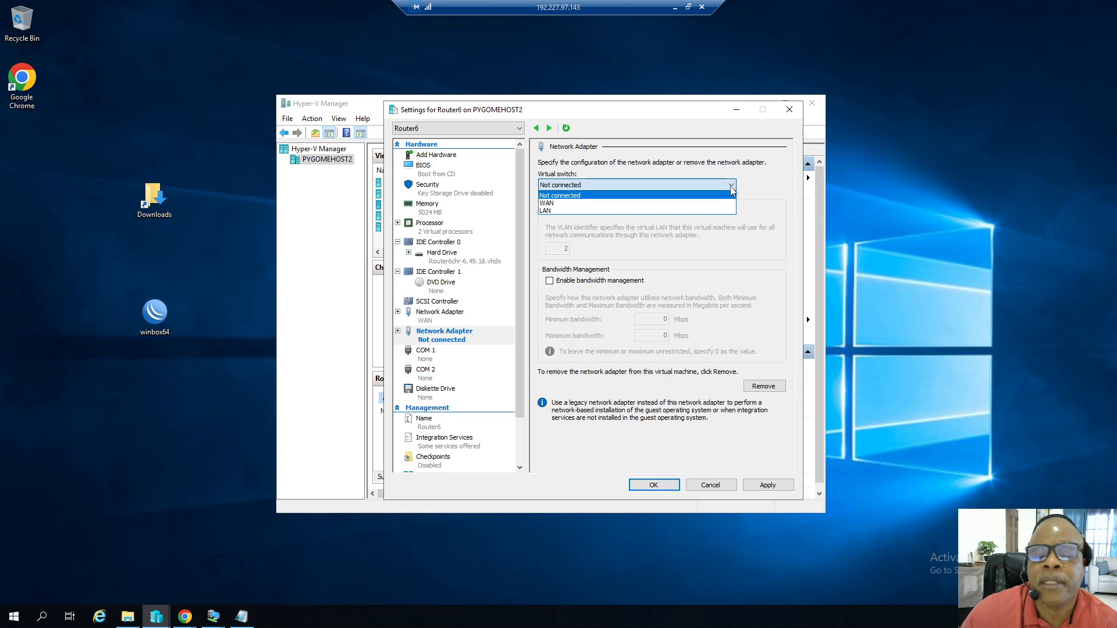
click(551, 211)
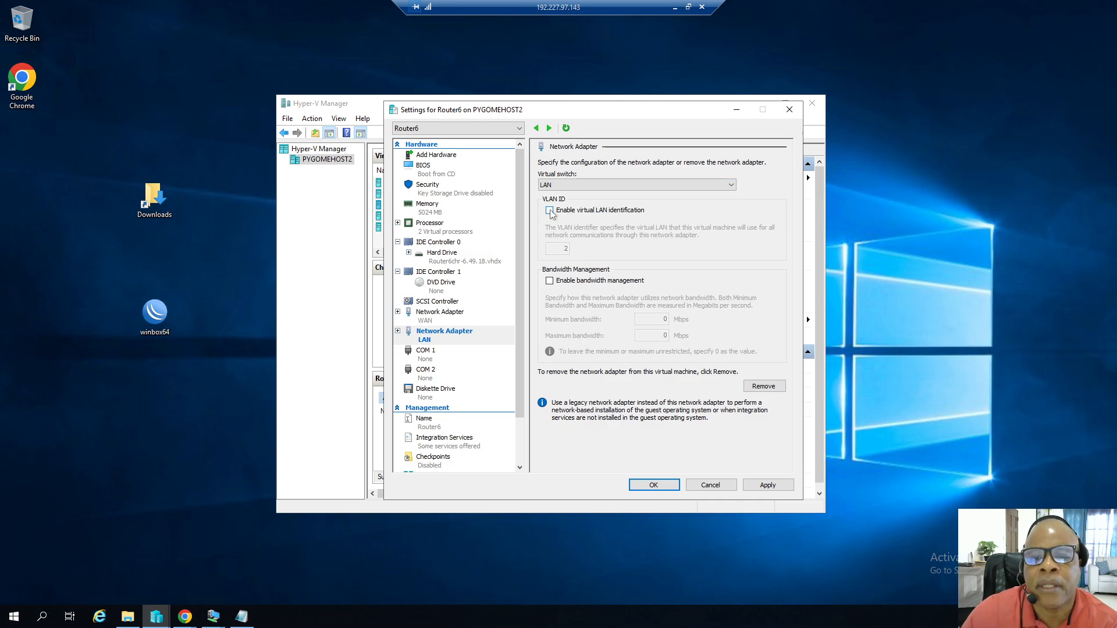
click(767, 486)
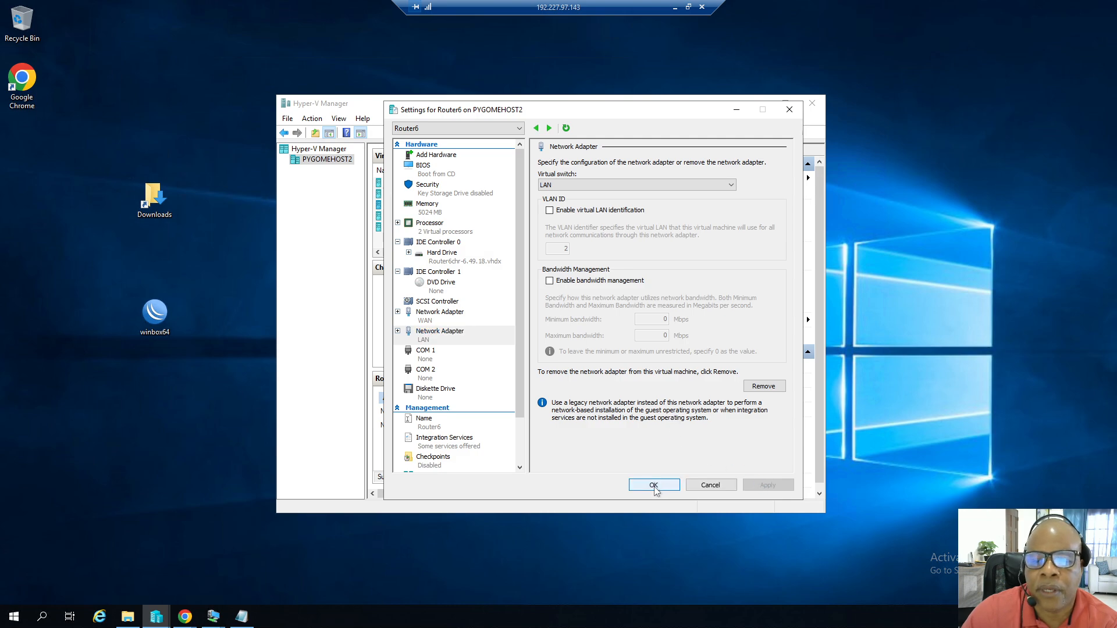
click(653, 486)
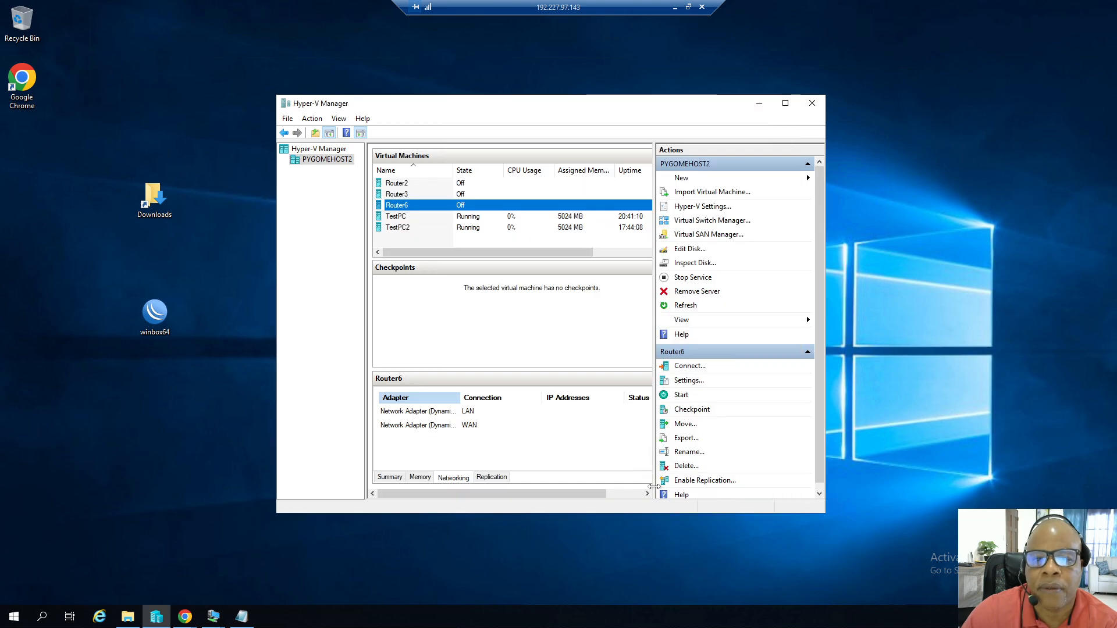
Start the Router6 VM, close its console window, and reconnect to it through WinBox.
right_click(417, 208)
click(442, 245)
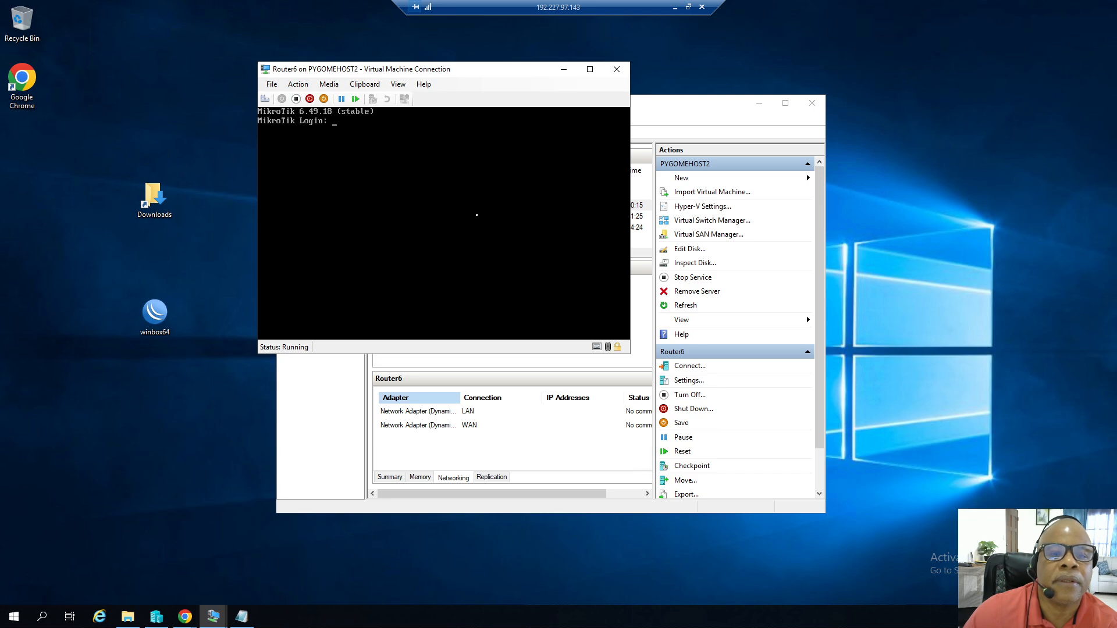
click(616, 69)
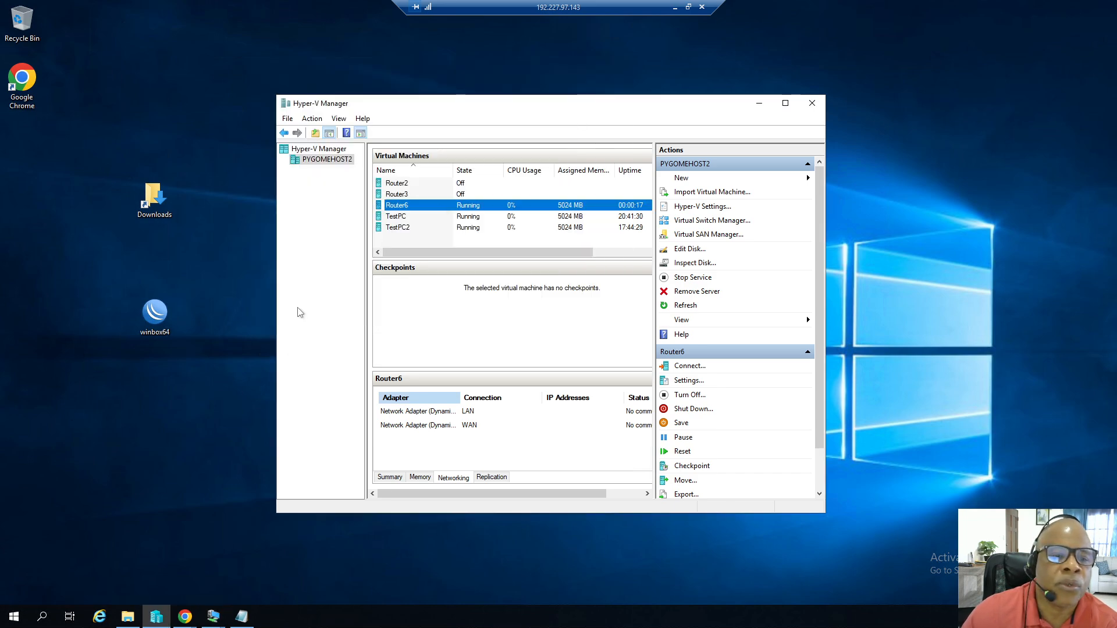
double_click(155, 315)
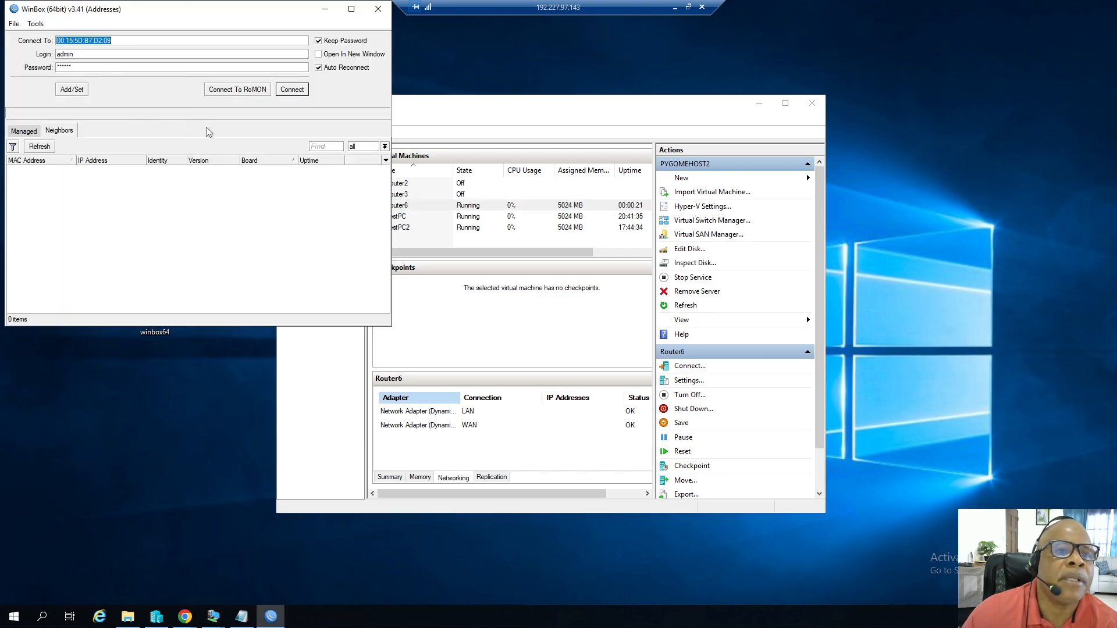
click(293, 90)
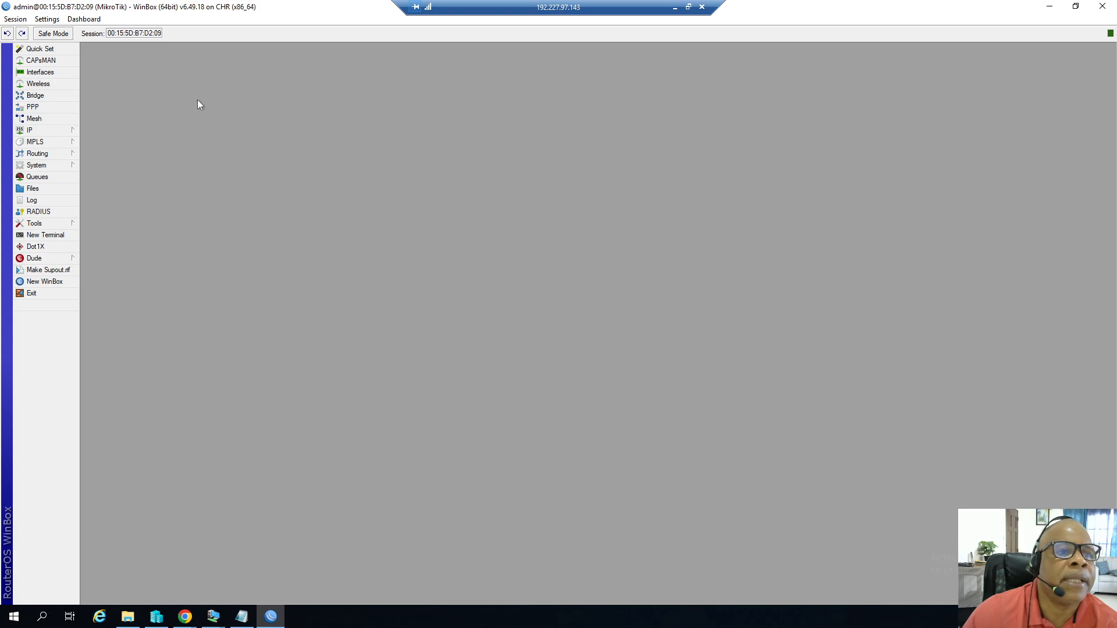
Rename interface ether2 to ether2-LAN, apply and confirm, then close the interface list.
click(49, 76)
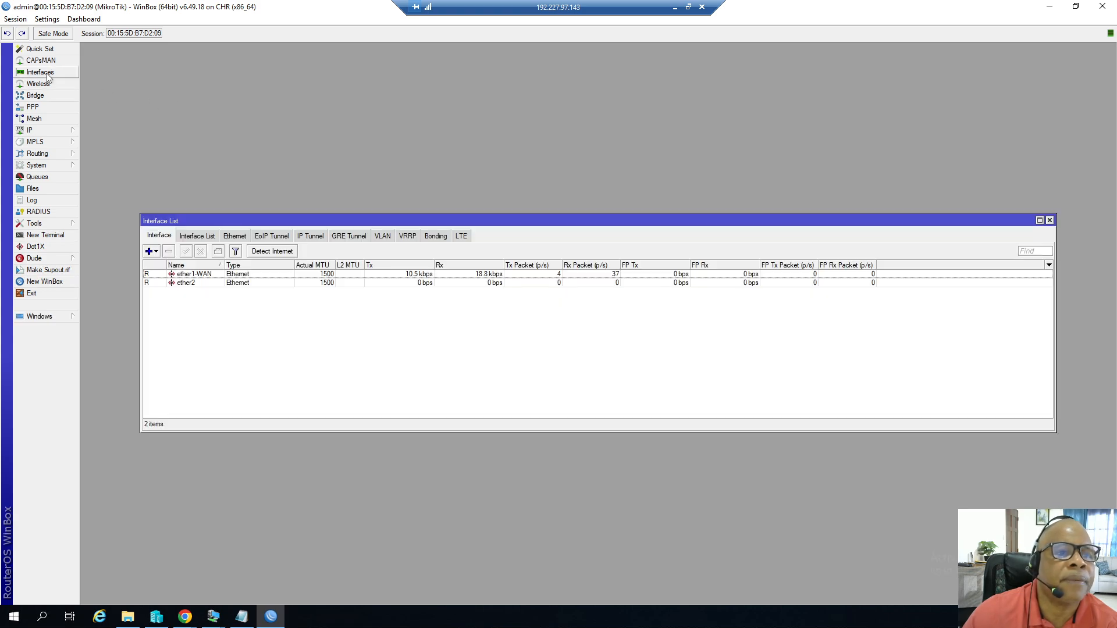
click(193, 284)
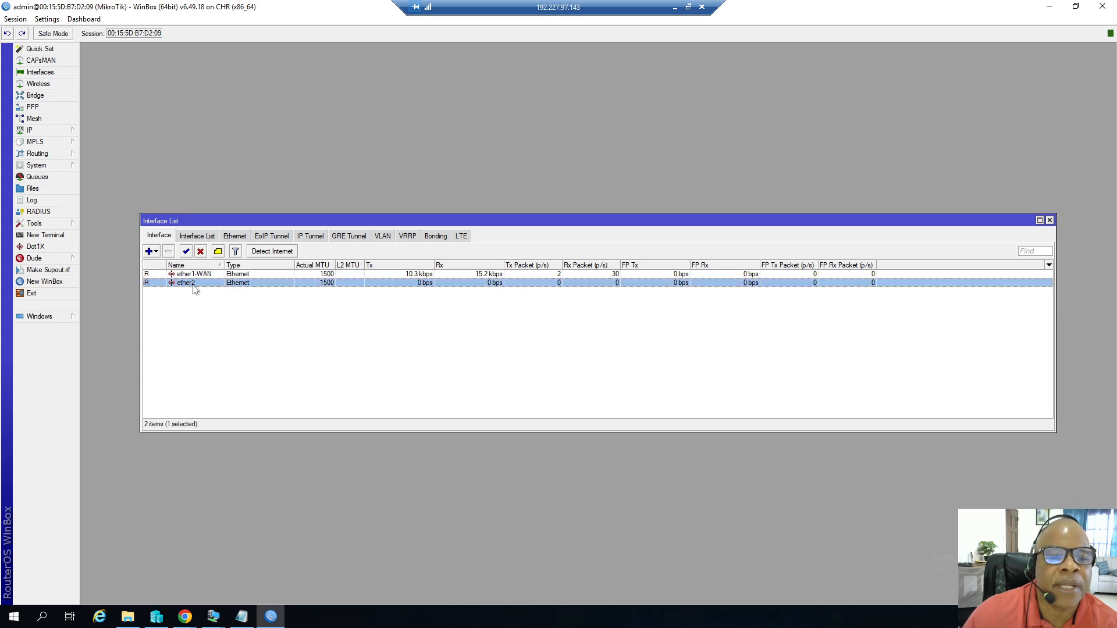
double_click(194, 284)
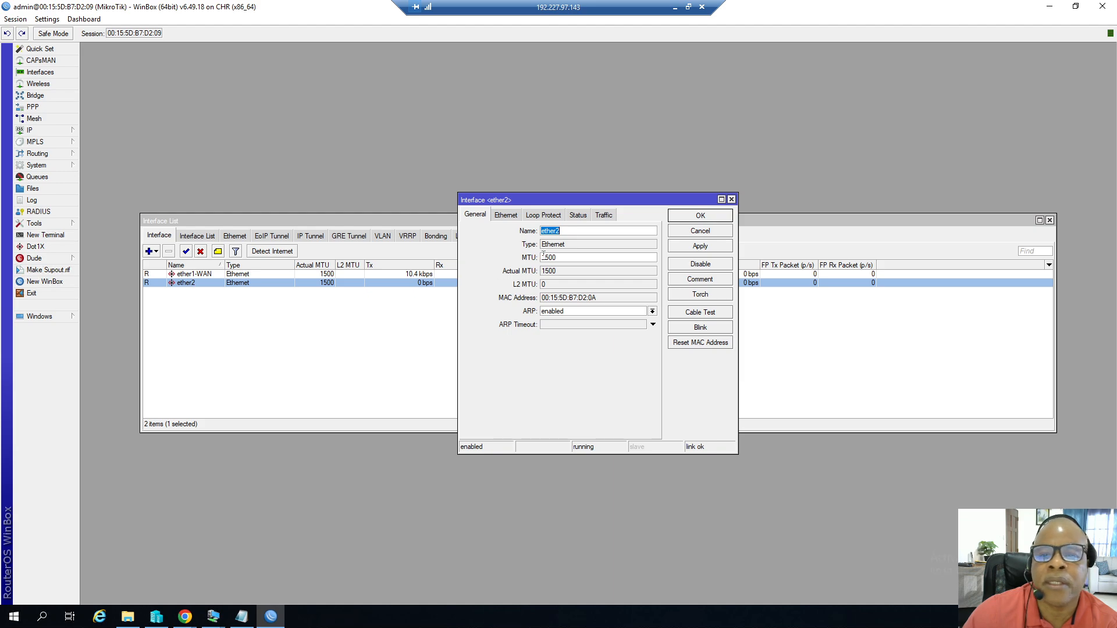
click(563, 232)
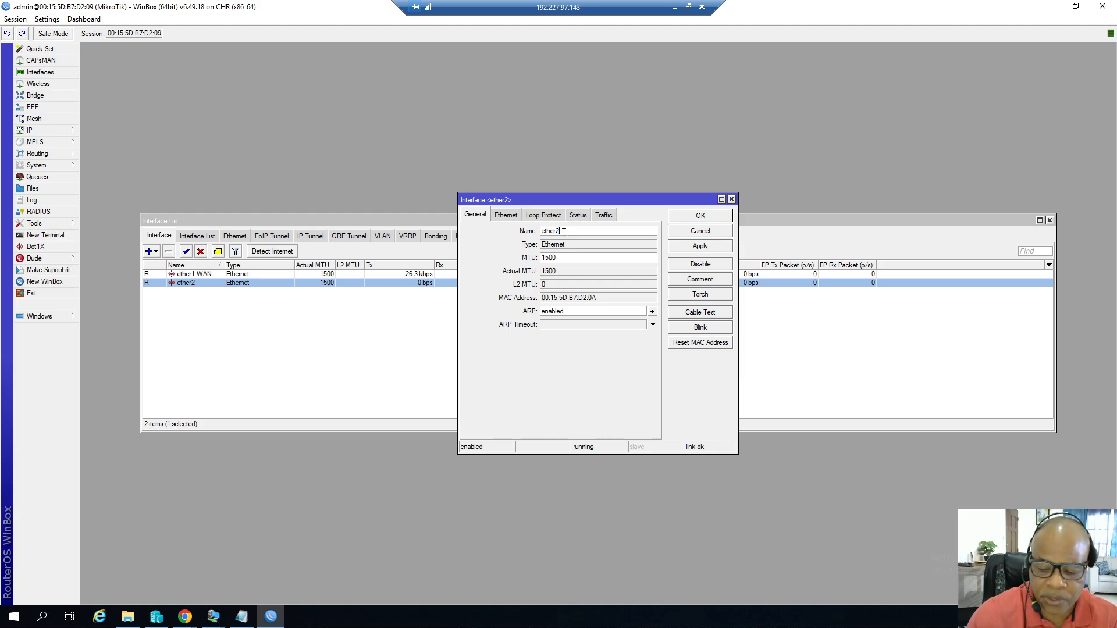
text(-)
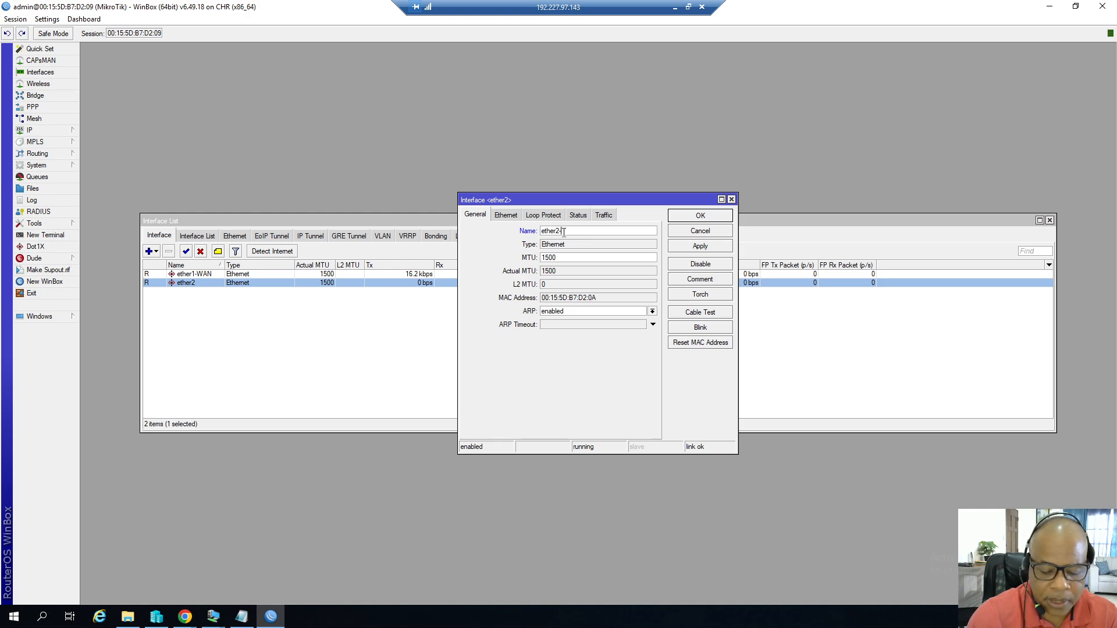
text(DAN)
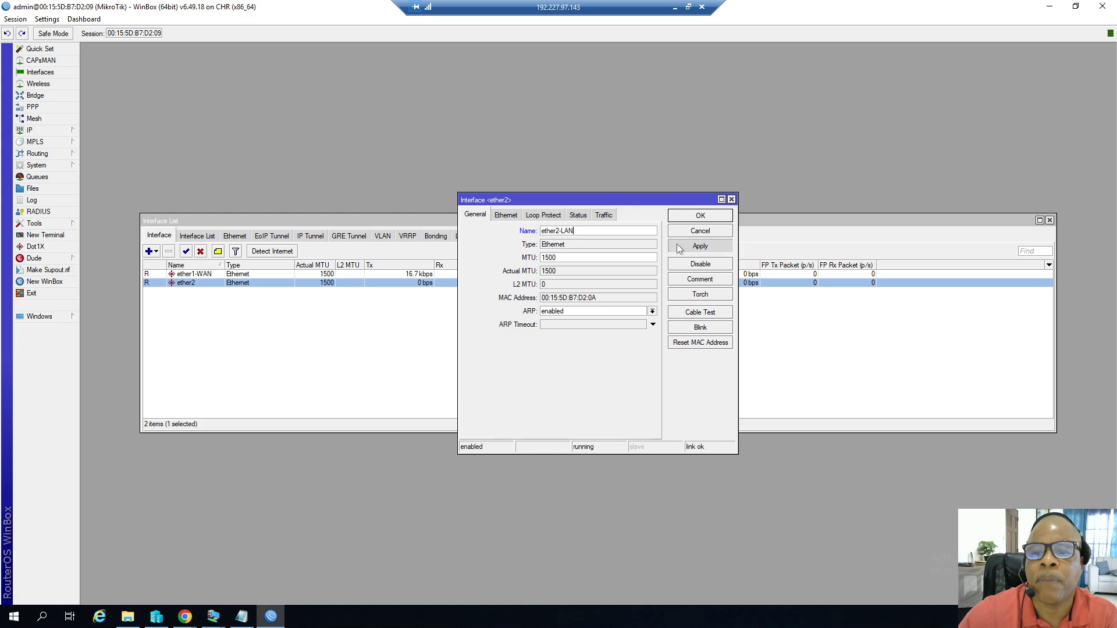
click(698, 246)
click(696, 219)
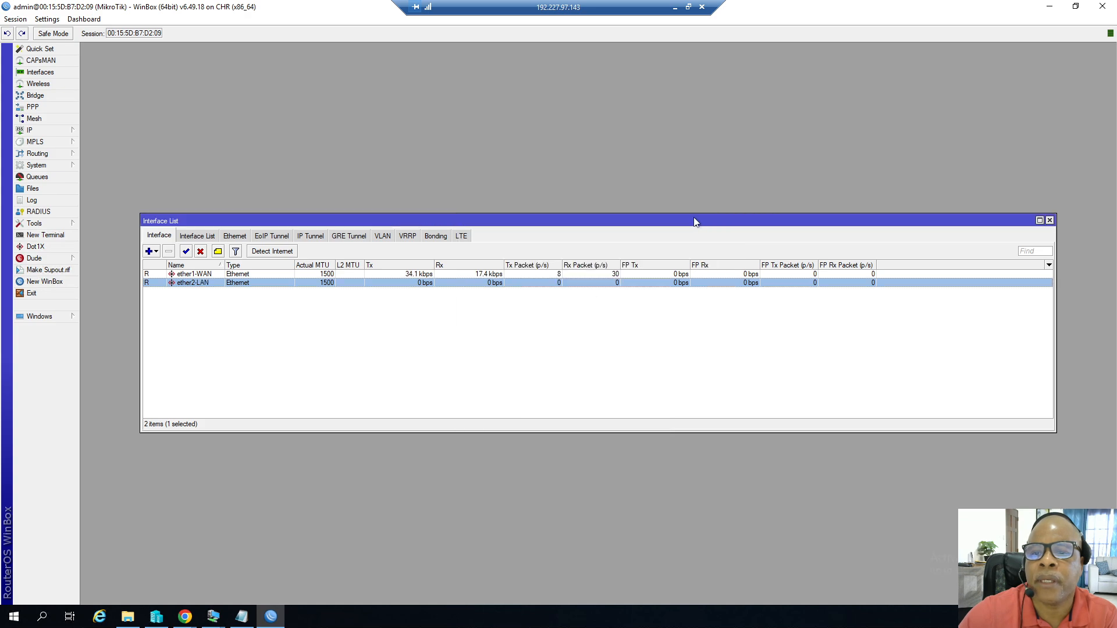
click(1049, 221)
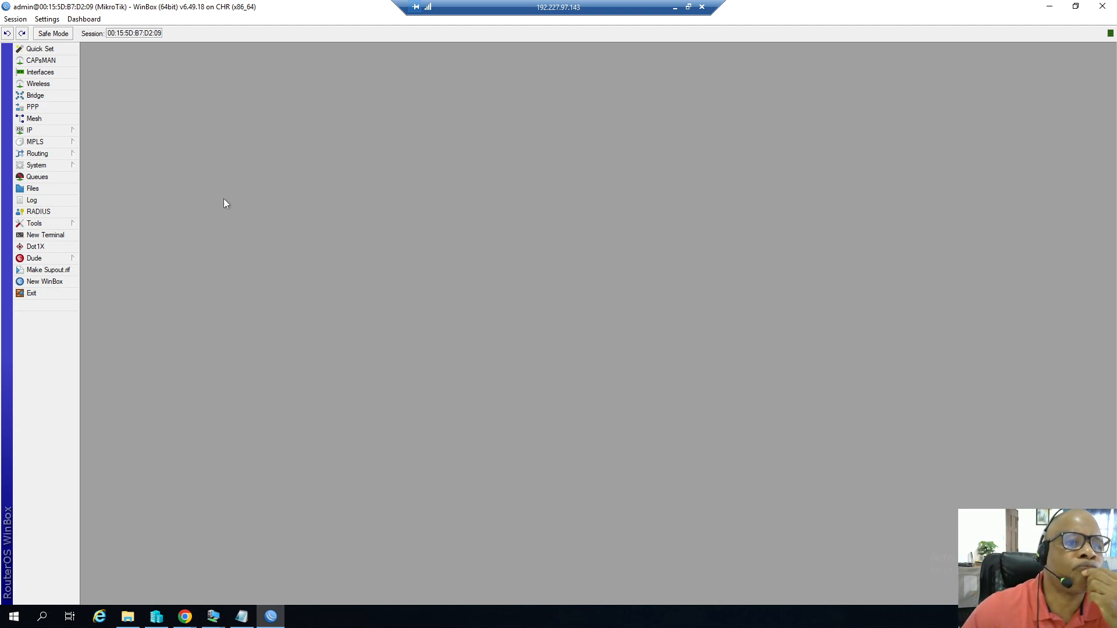
Open the IP Addresses list and move its window aside.
click(54, 131)
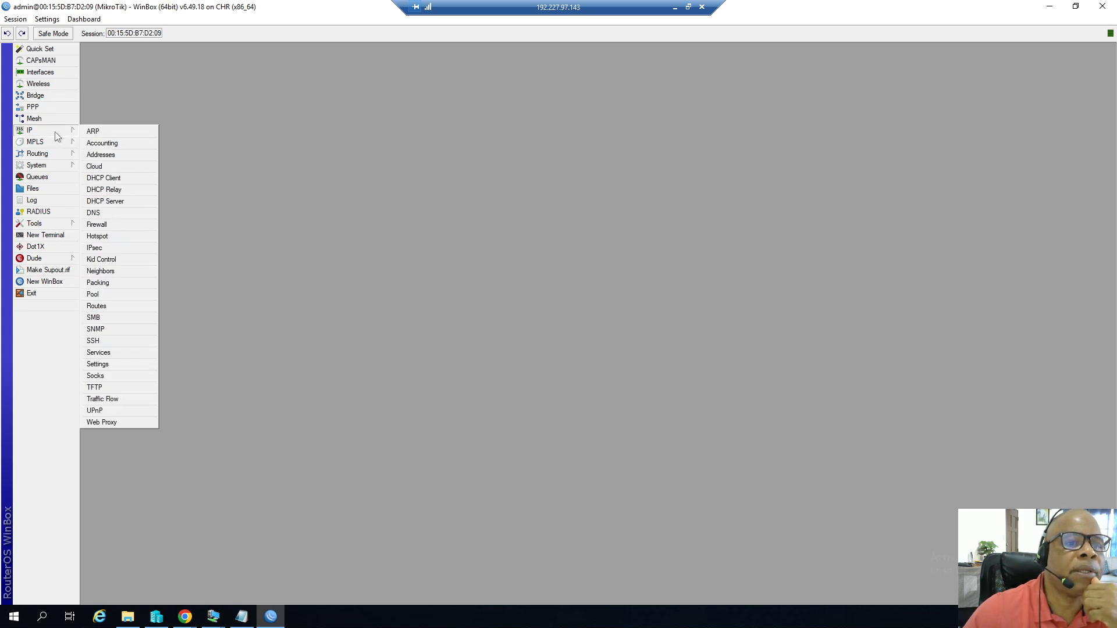
click(115, 162)
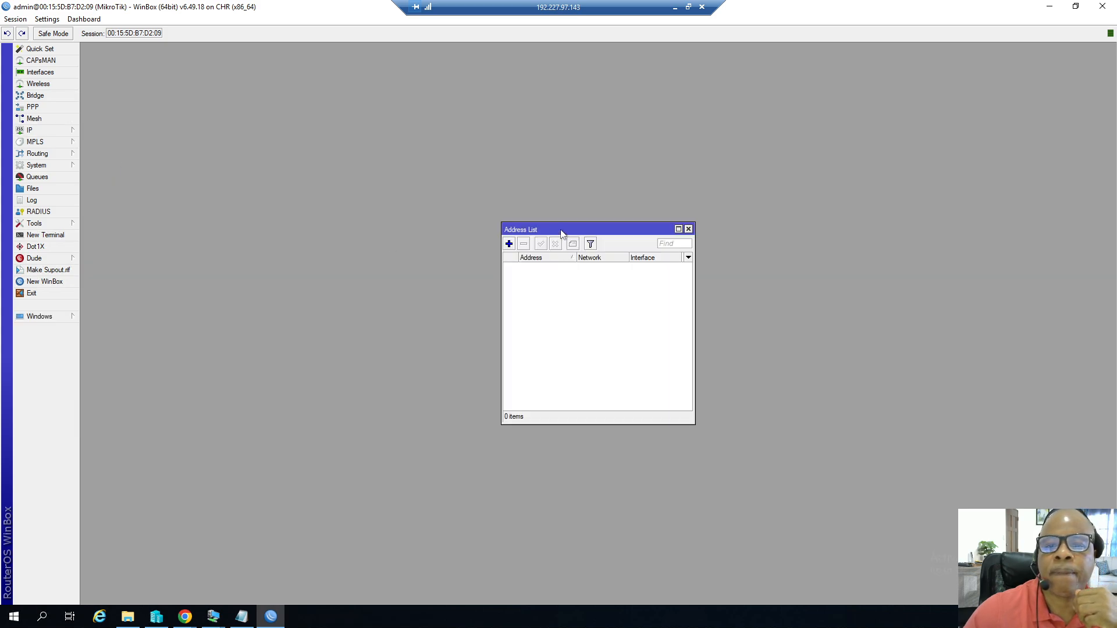
drag(563, 229, 410, 195)
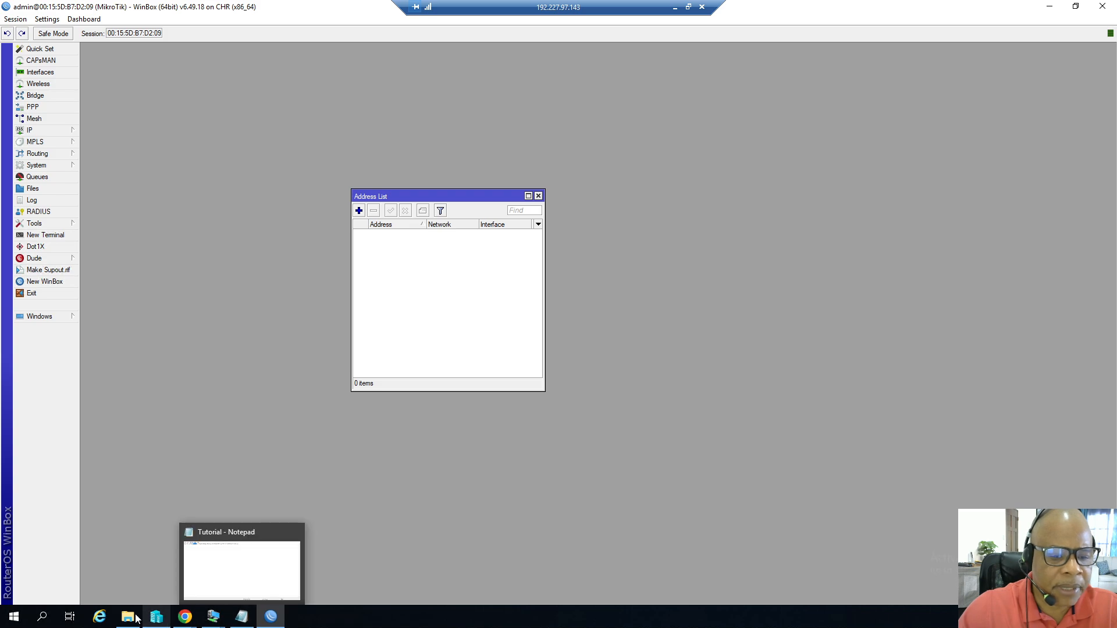
Open the Notes text file in the desktop Lab folder to review the planned network settings.
mouse_move(127, 615)
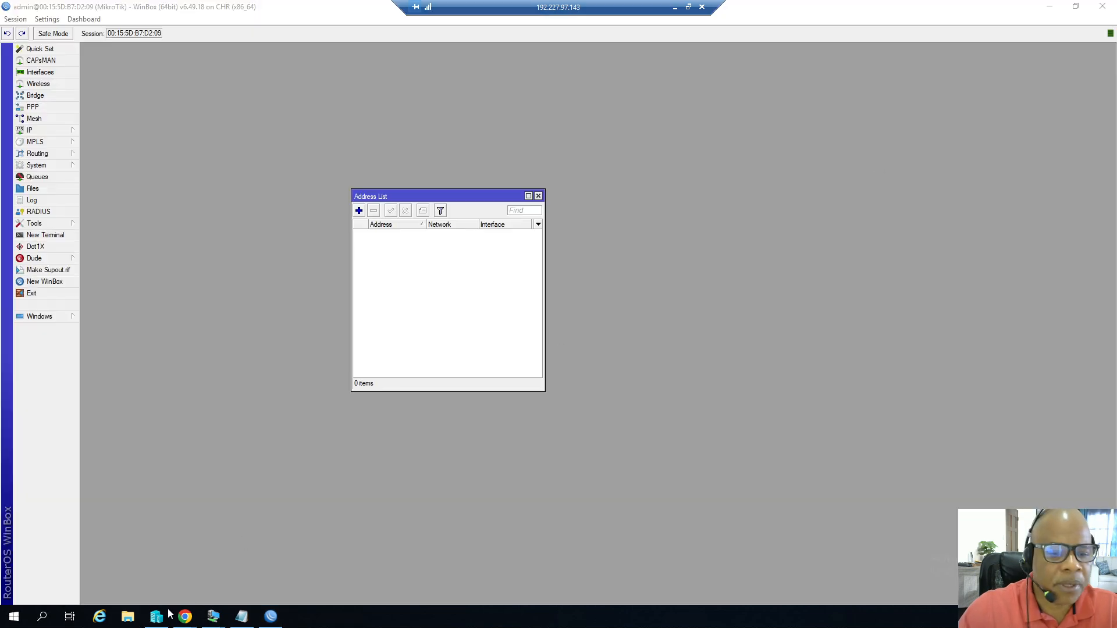
click(127, 617)
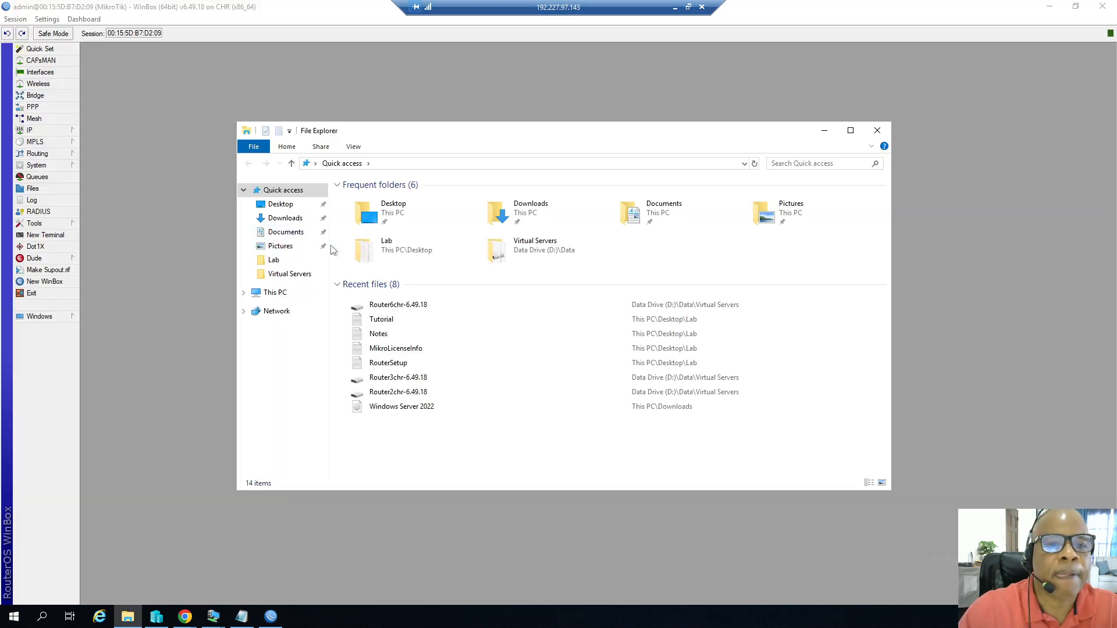
click(273, 261)
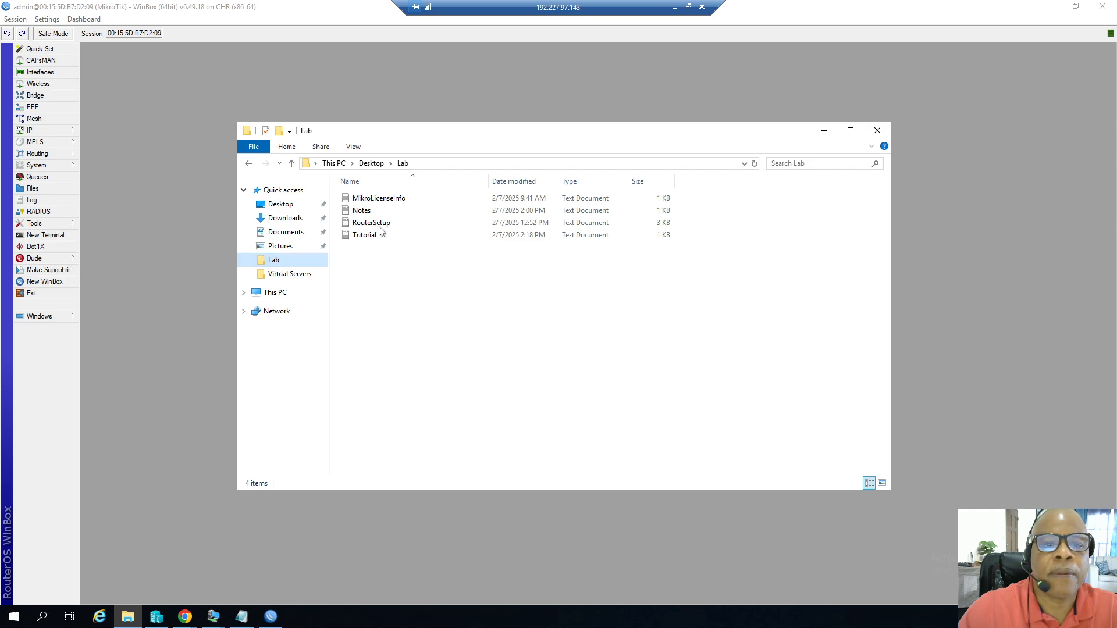
double_click(364, 211)
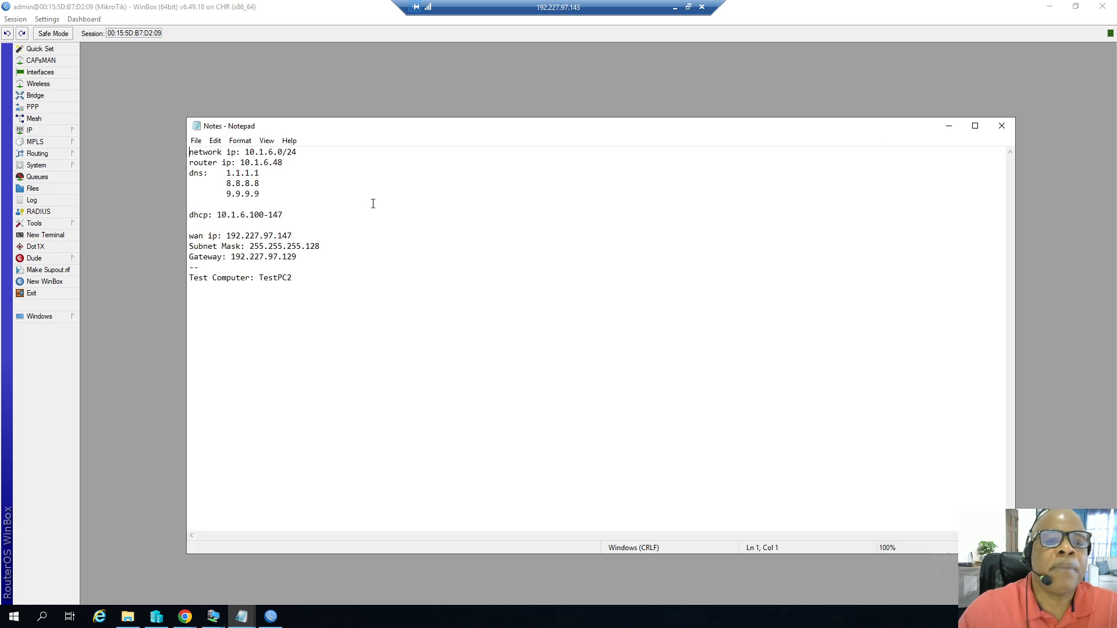
drag(326, 127, 550, 190)
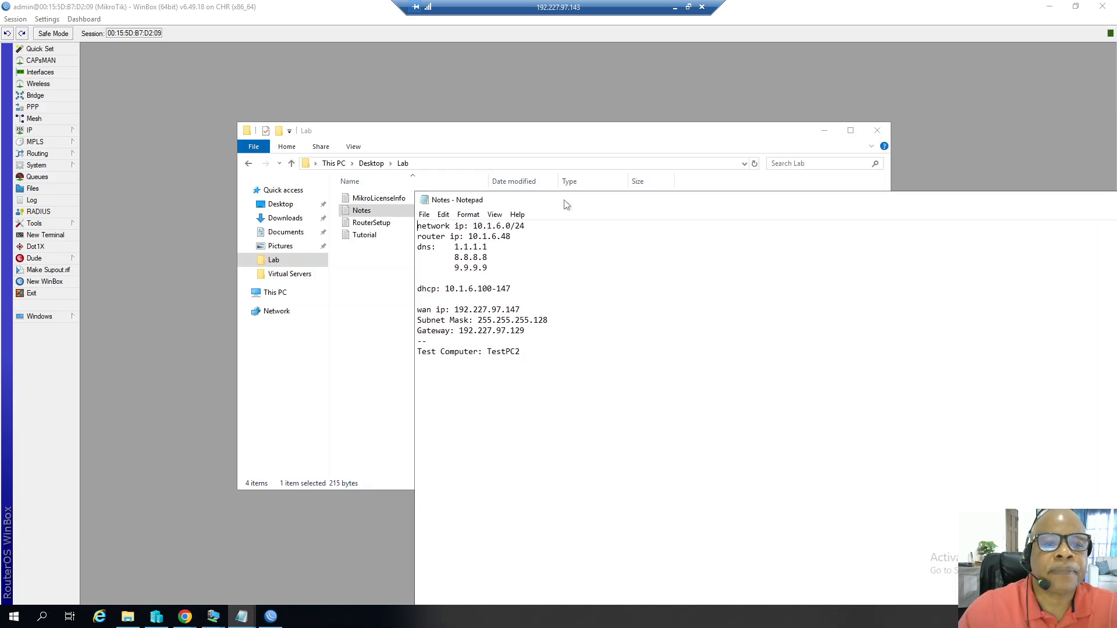
click(823, 134)
drag(643, 198, 639, 271)
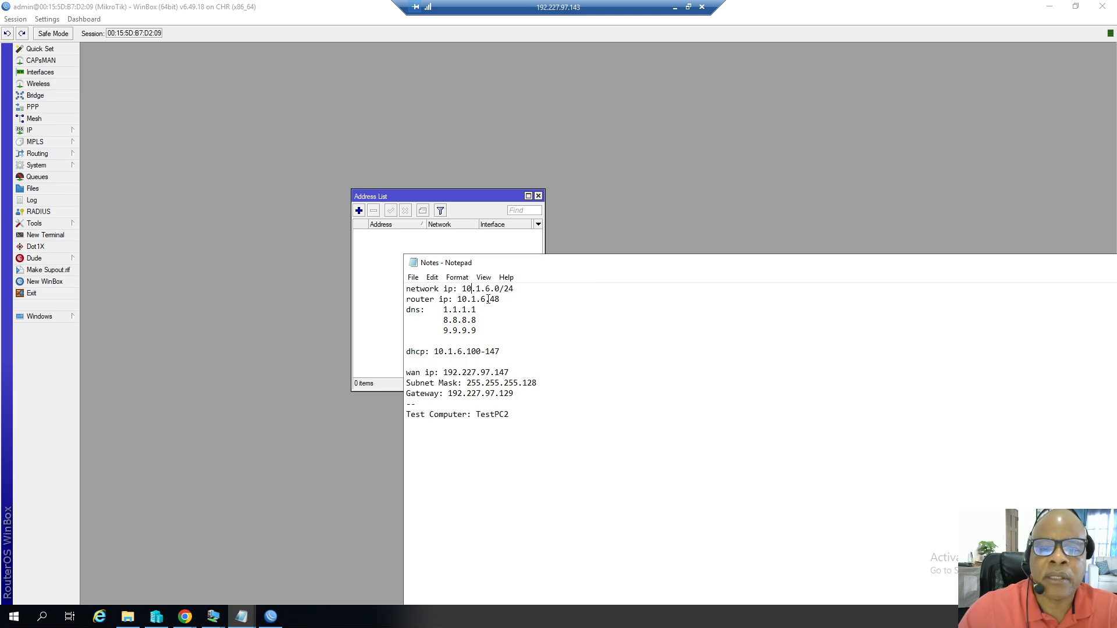
Prefix the router IP line in the notes with 'gatway' and highlight the DNS and WAN entries for review.
click(406, 299)
text(gatway)
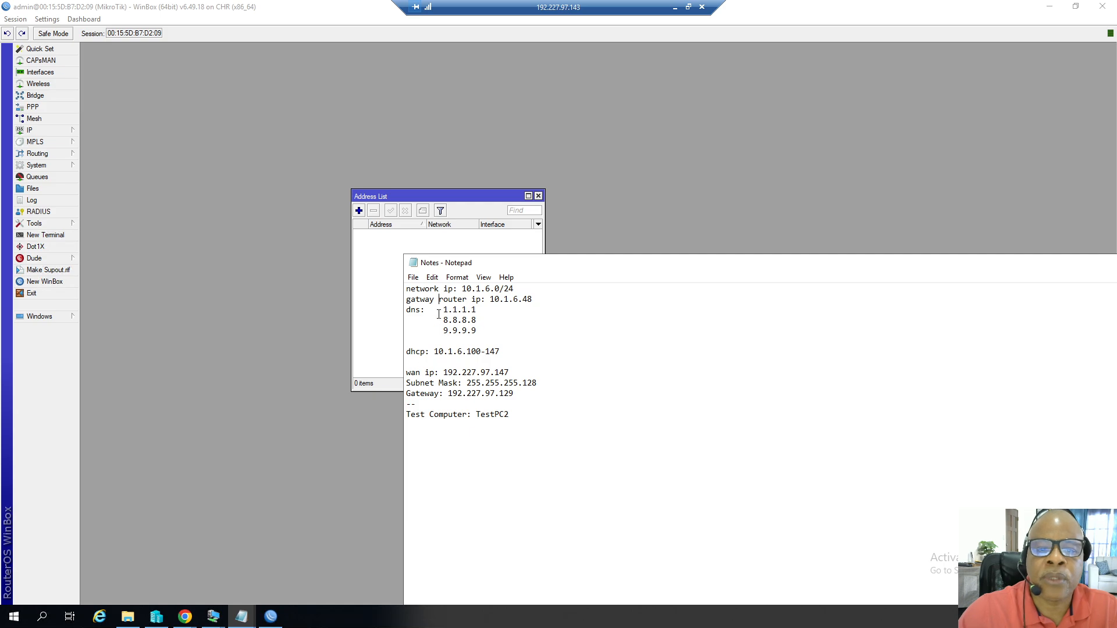
drag(443, 309, 460, 322)
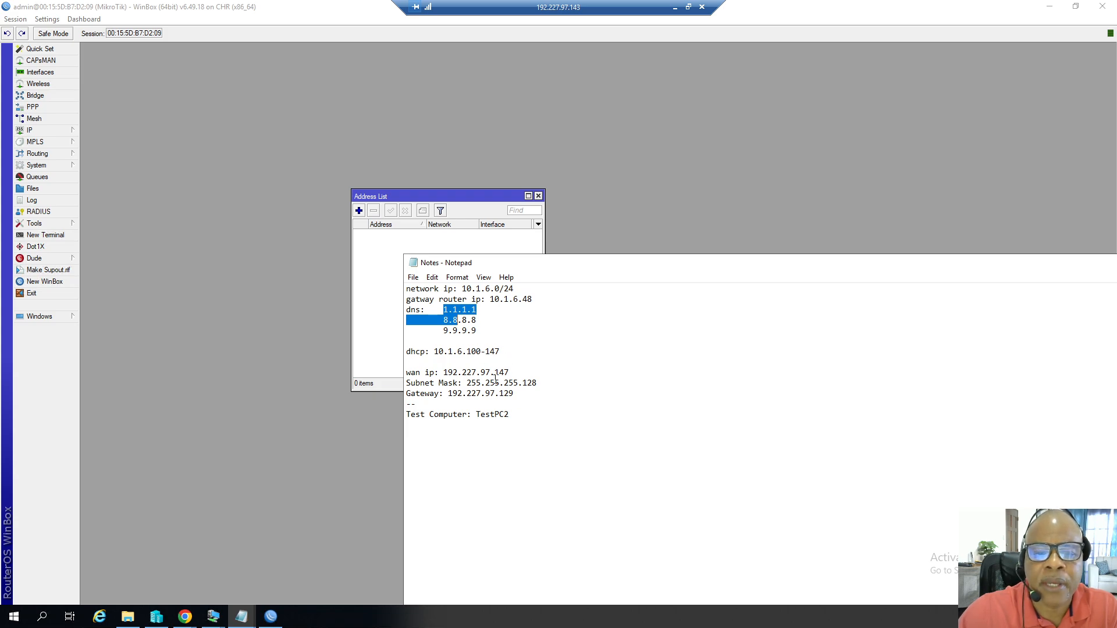
drag(509, 372, 454, 372)
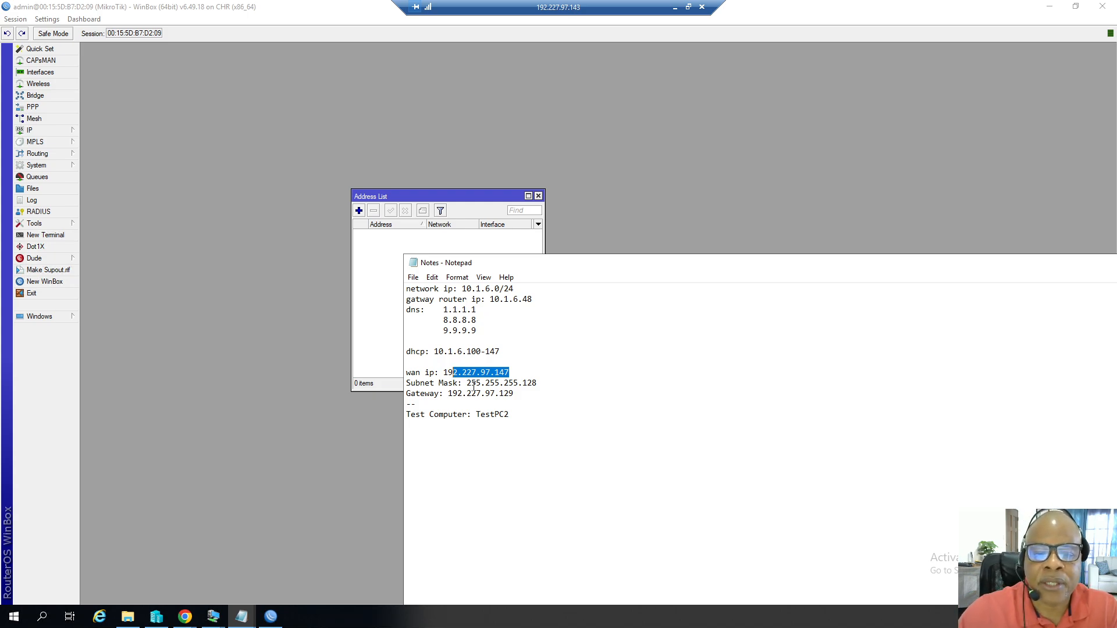
drag(409, 372, 533, 396)
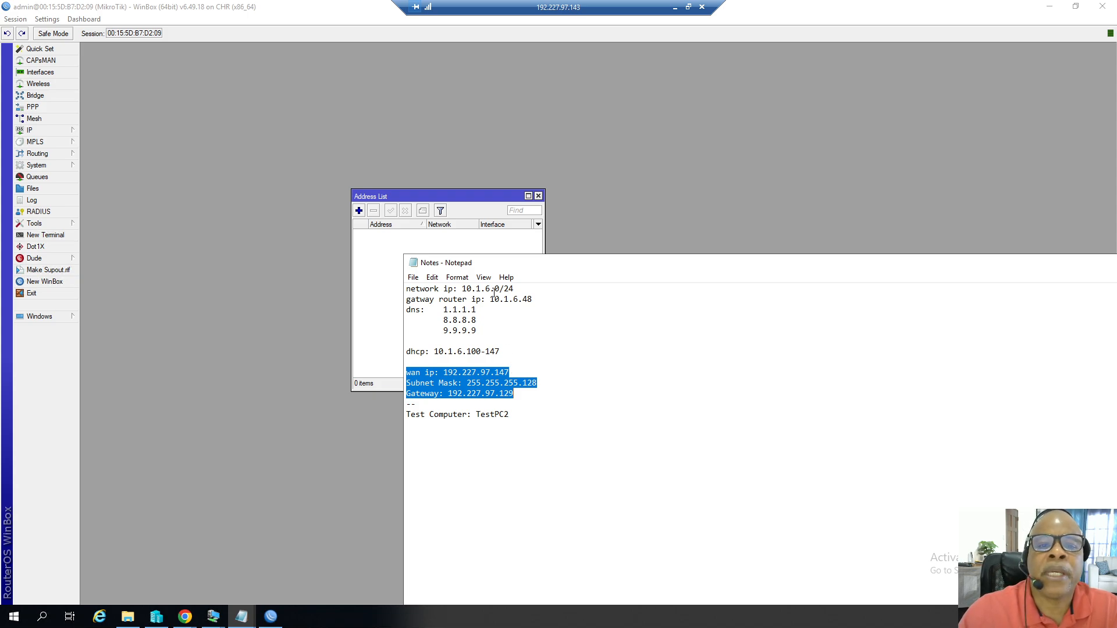
Create a new IP address entry with the address 10.1.6.48/24.
drag(437, 202, 514, 239)
click(437, 247)
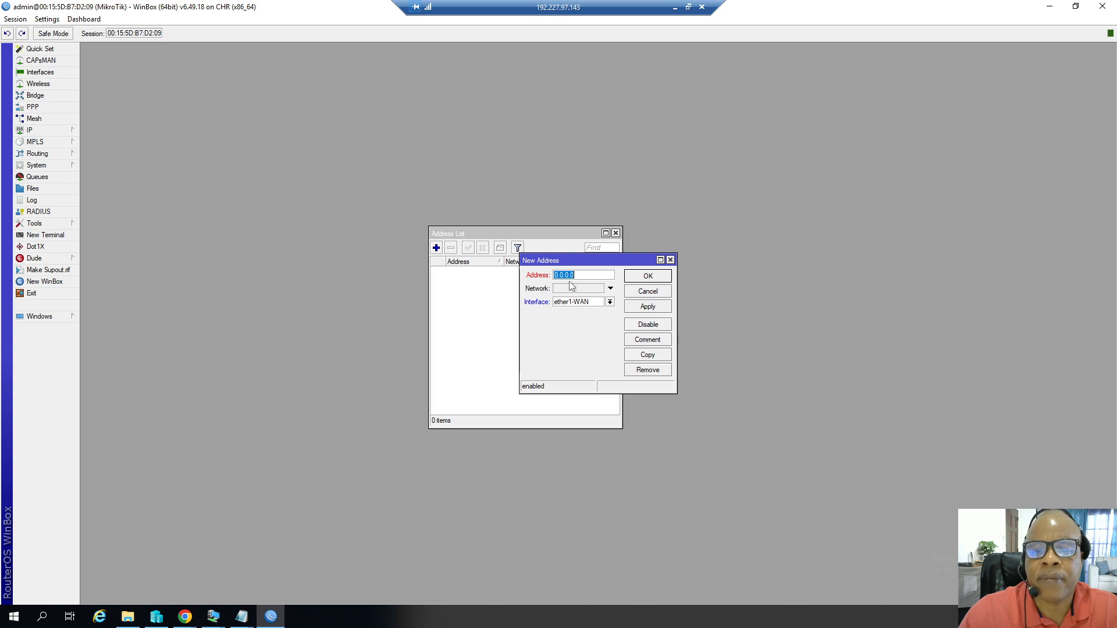
key(End)
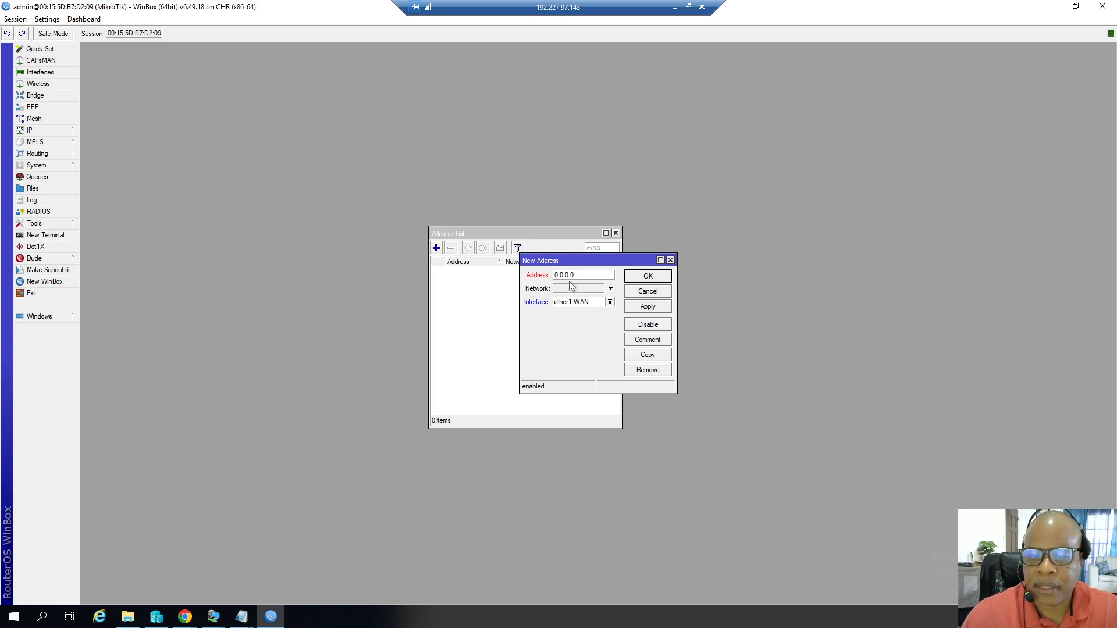
drag(581, 275, 540, 277)
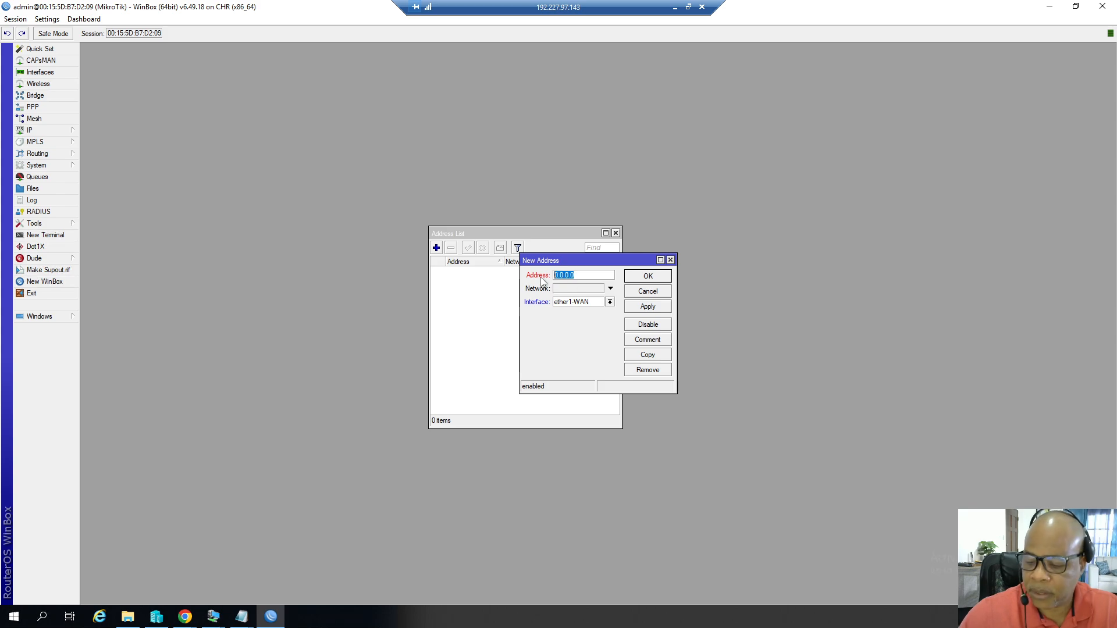
key(End)
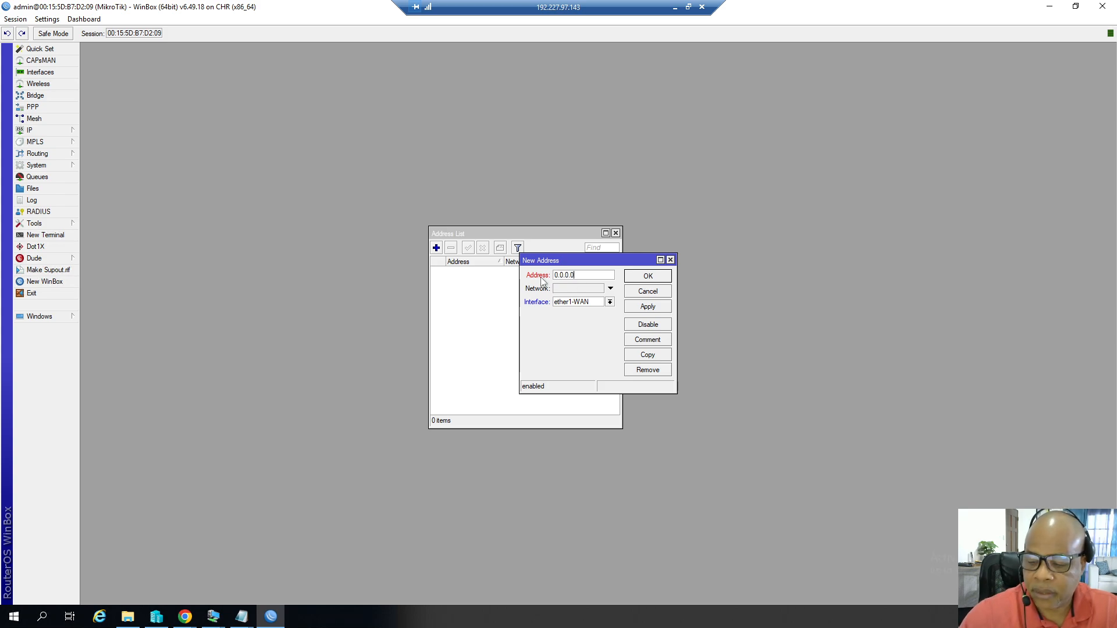
drag(579, 275, 541, 275)
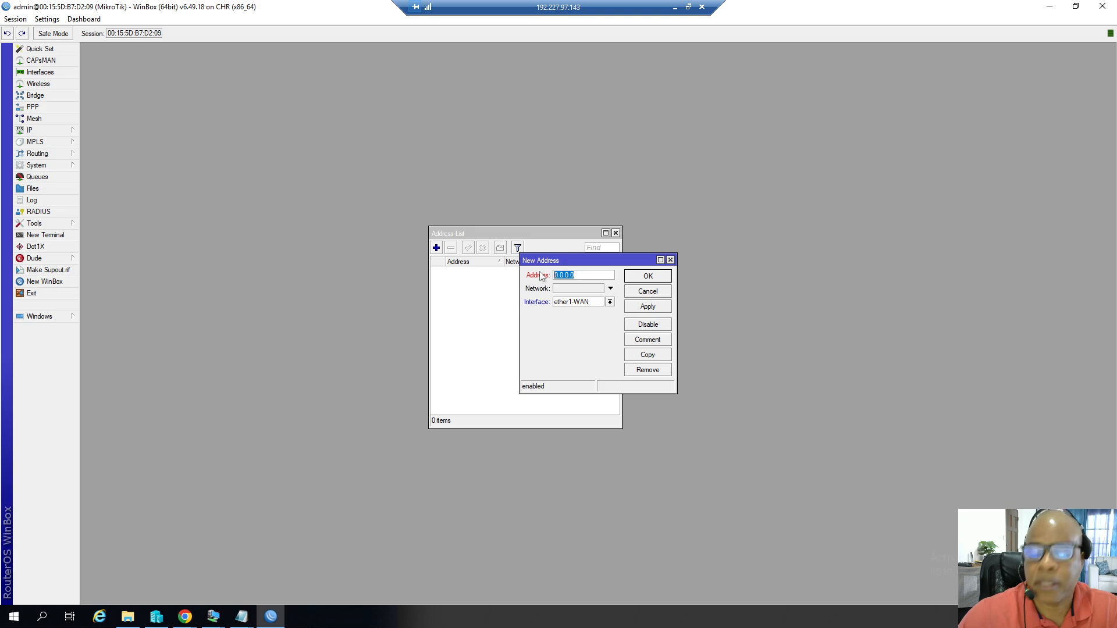
text(10)
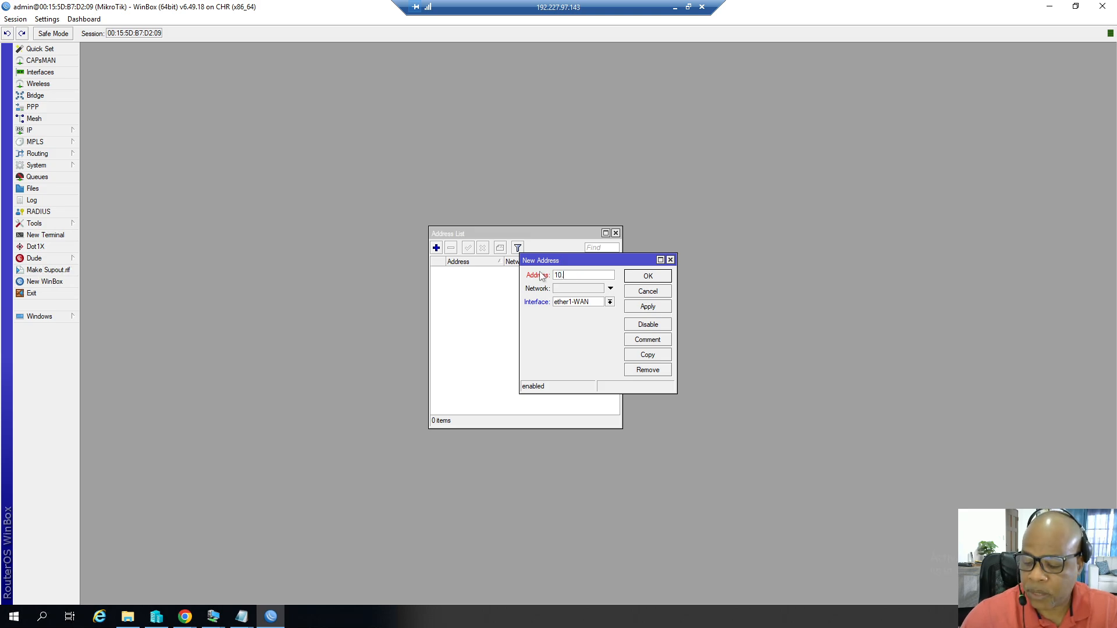
text(.1.6)
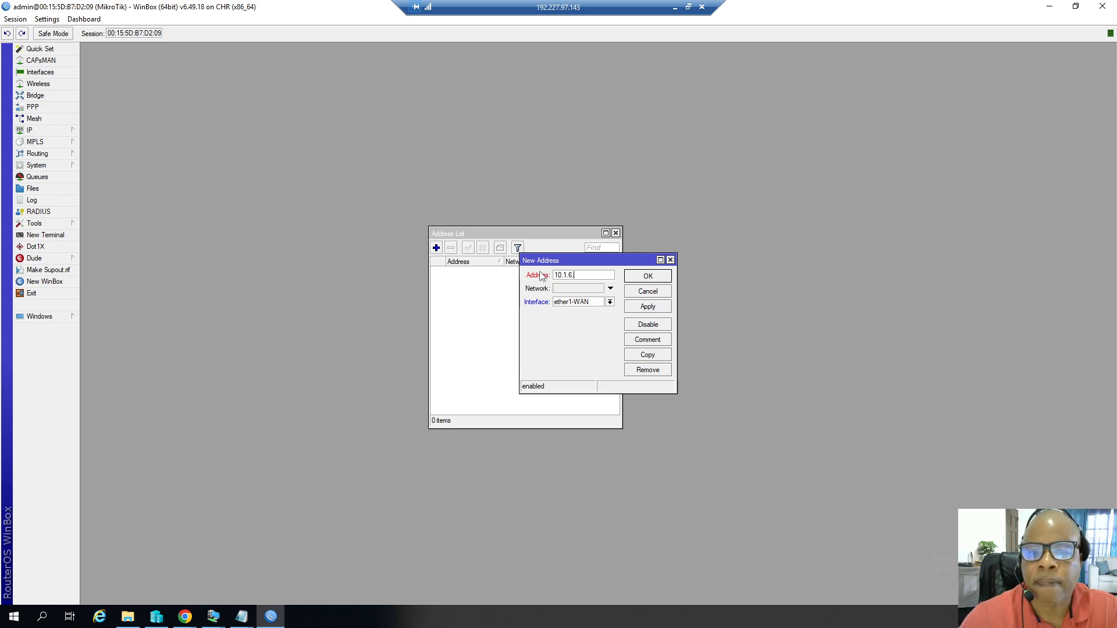
text(0)
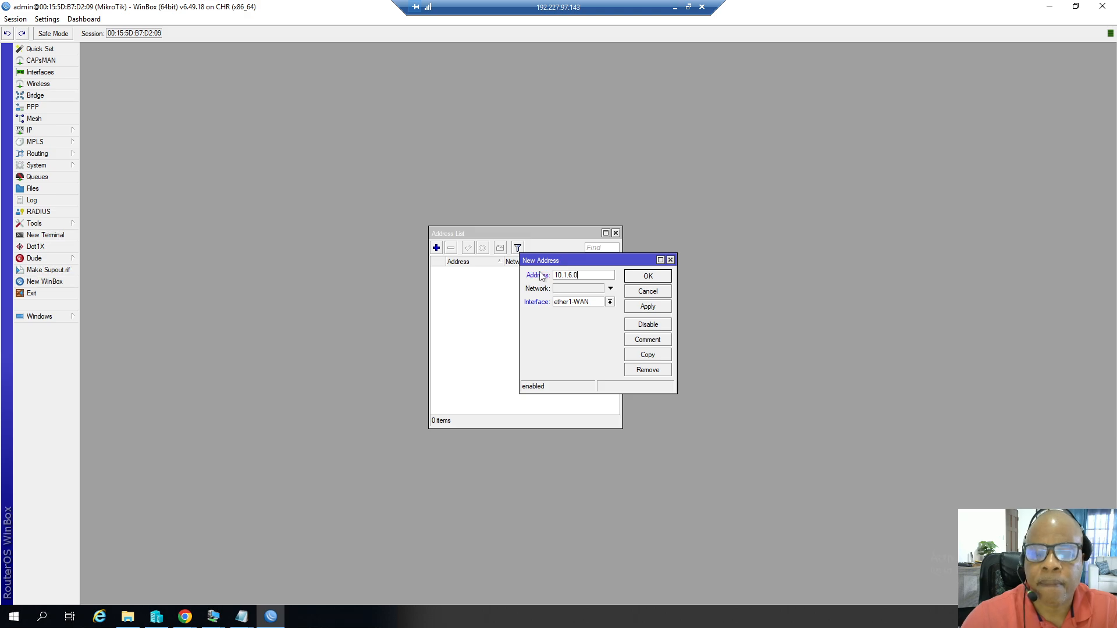
text(/)
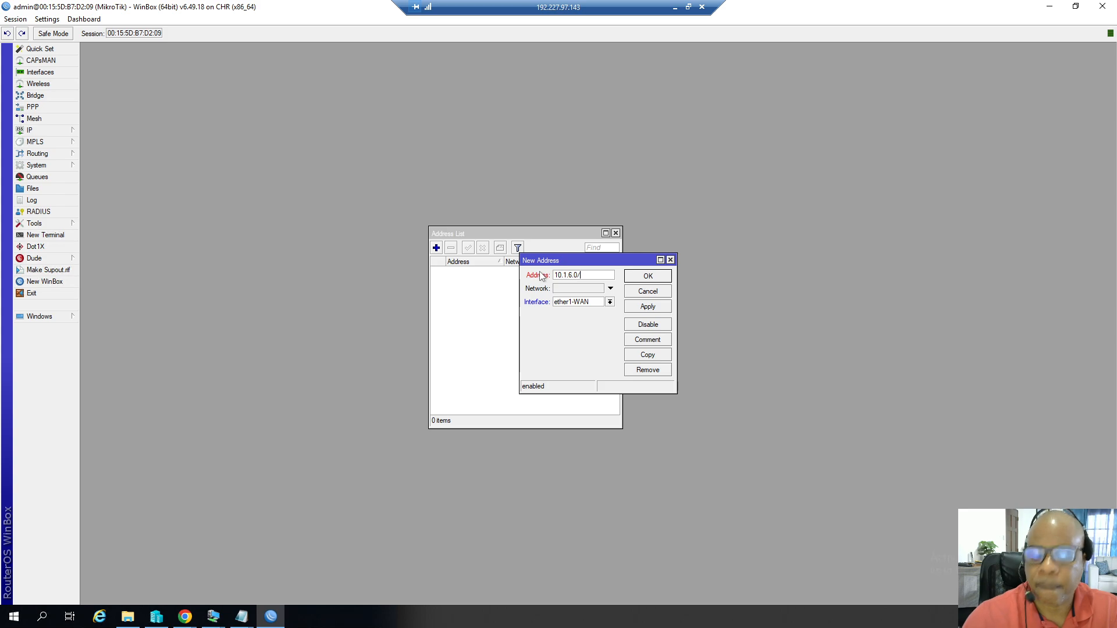
text(24)
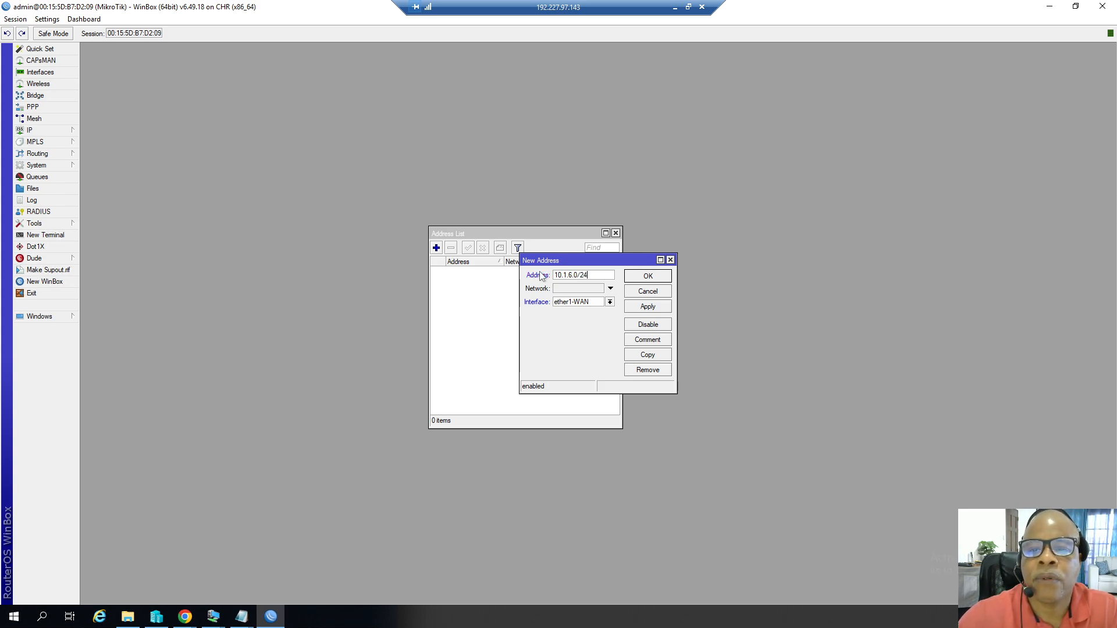
click(577, 275)
key(BackSpace)
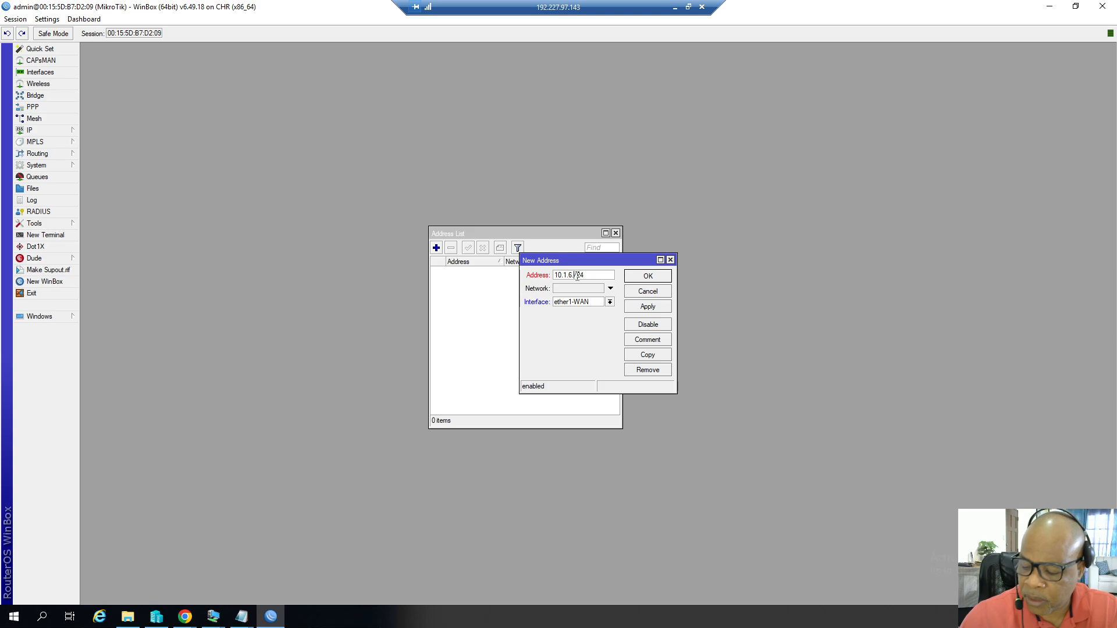
text(40)
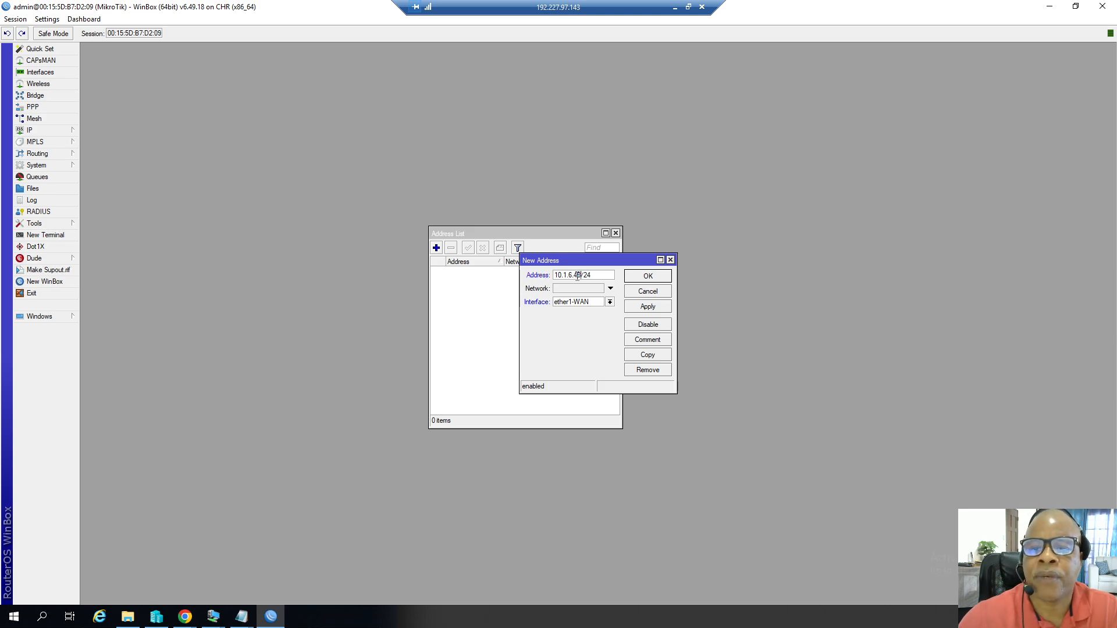
Assign the new address to interface ether2-LAN, apply and confirm it.
click(609, 301)
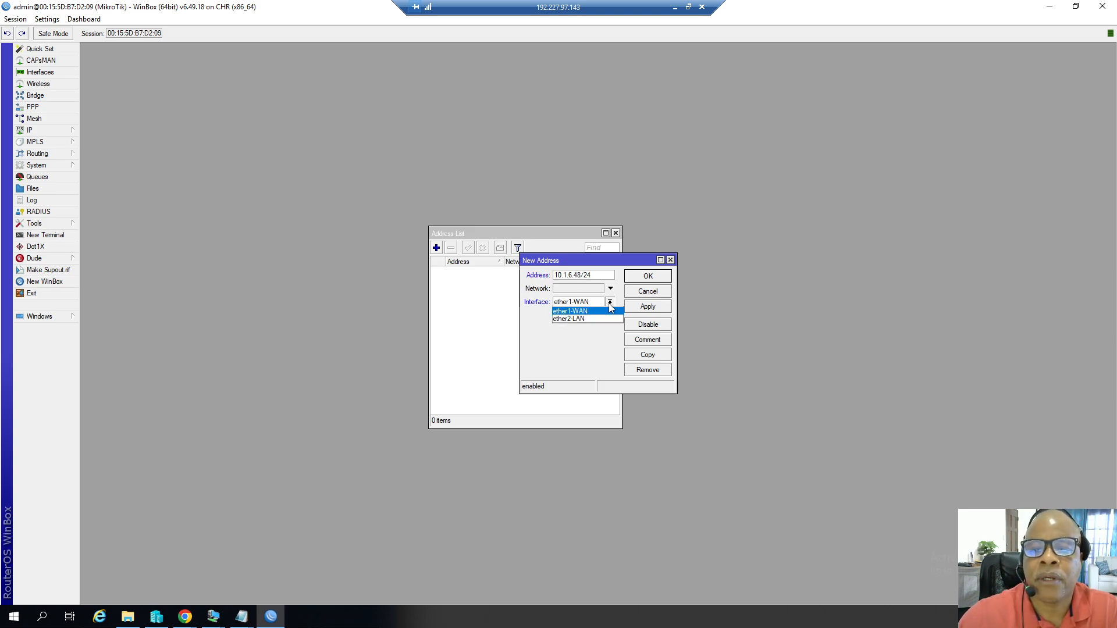
click(585, 319)
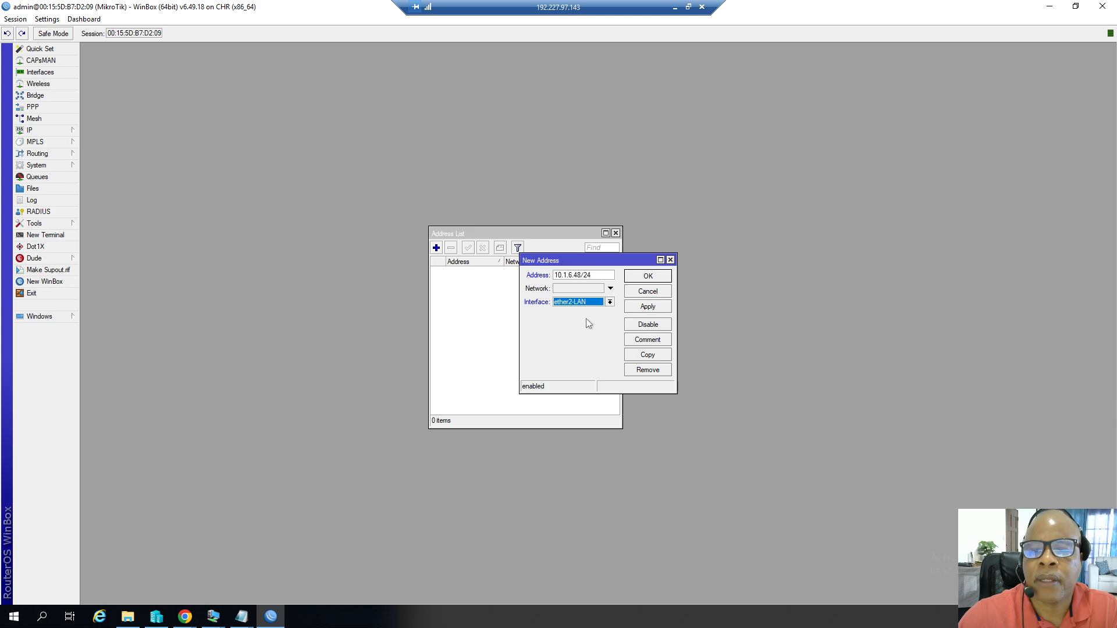
click(643, 308)
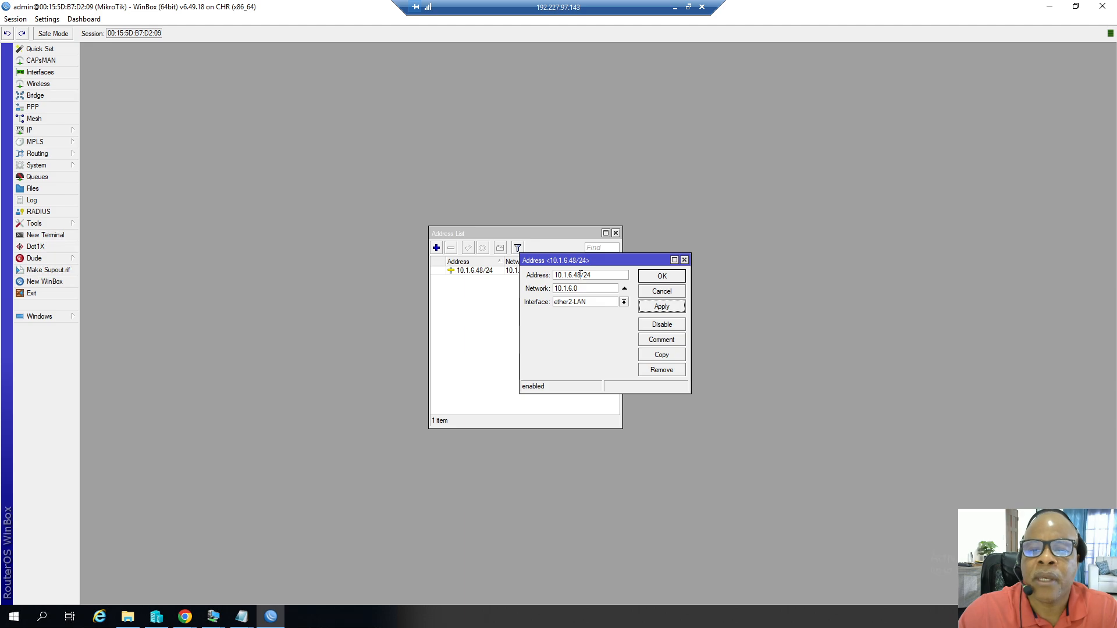
mouse_move(581, 275)
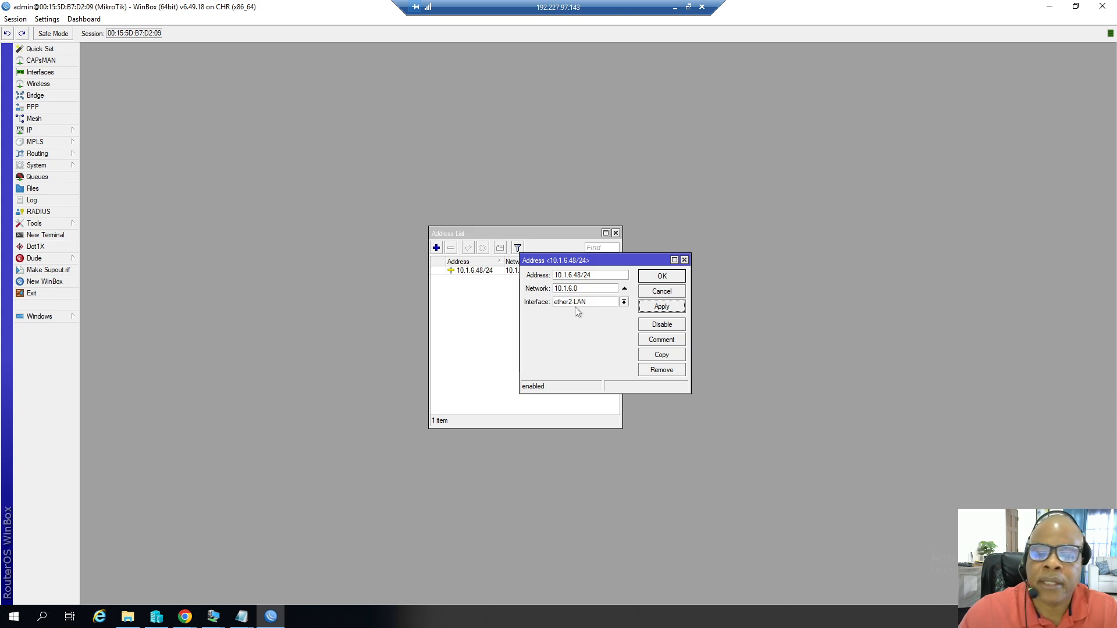
click(658, 278)
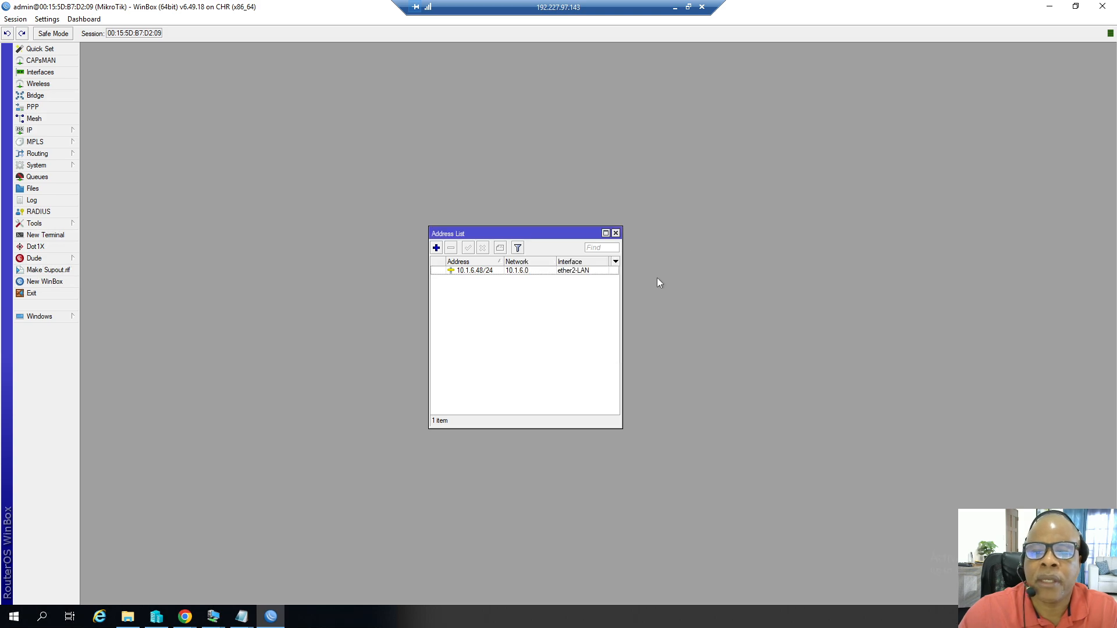
Start another new address and copy the WAN IP 192.227.97.147 from the Notes file.
click(437, 248)
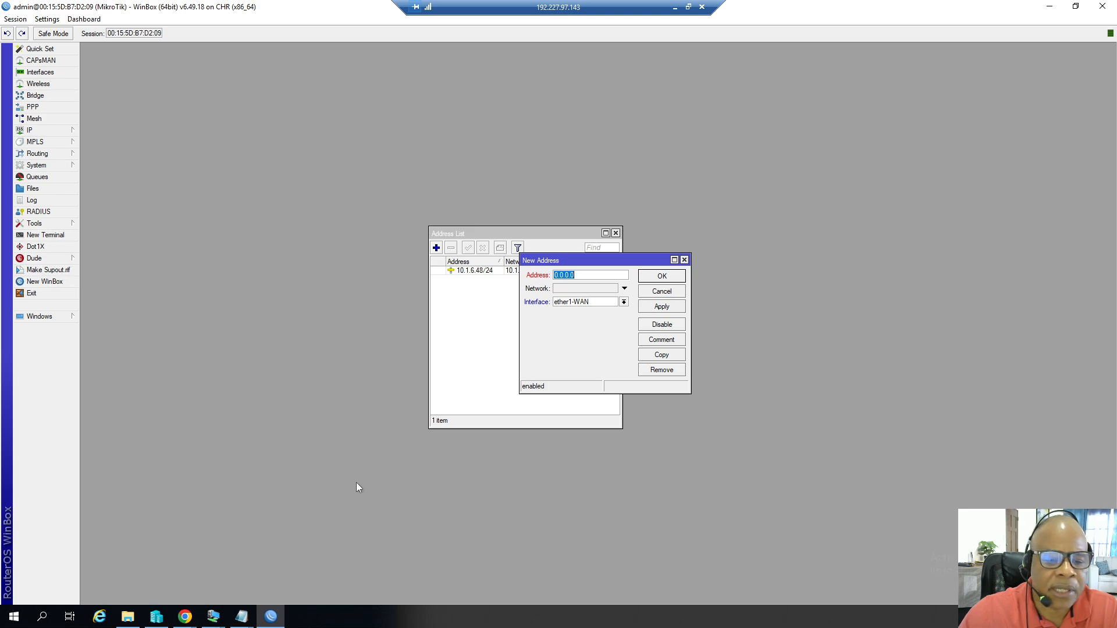
click(244, 615)
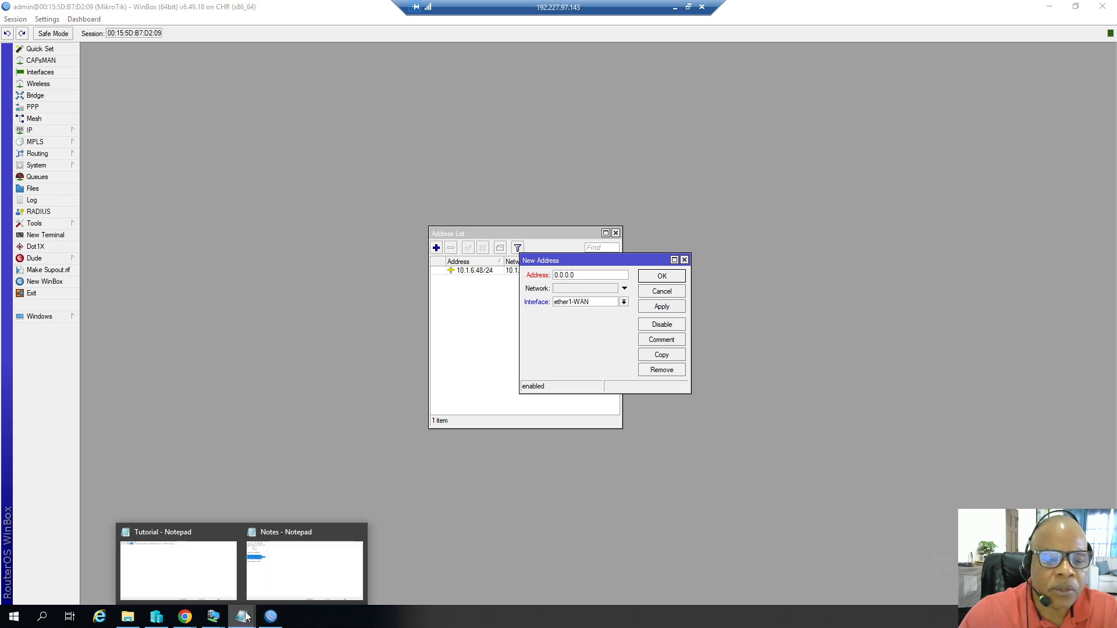
click(301, 536)
click(517, 372)
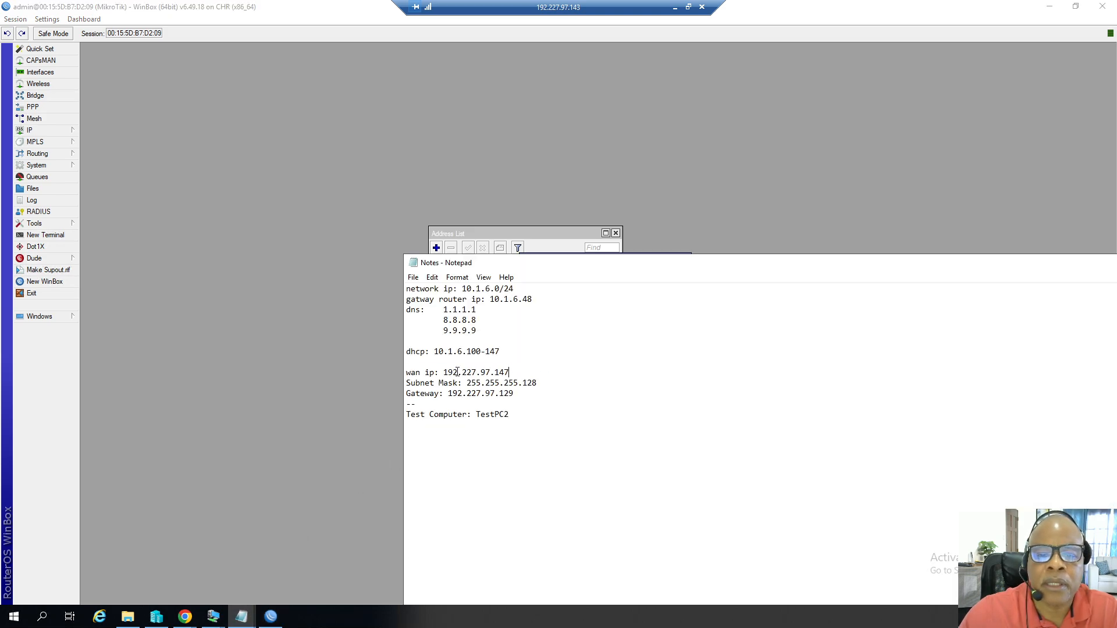
drag(444, 373, 510, 373)
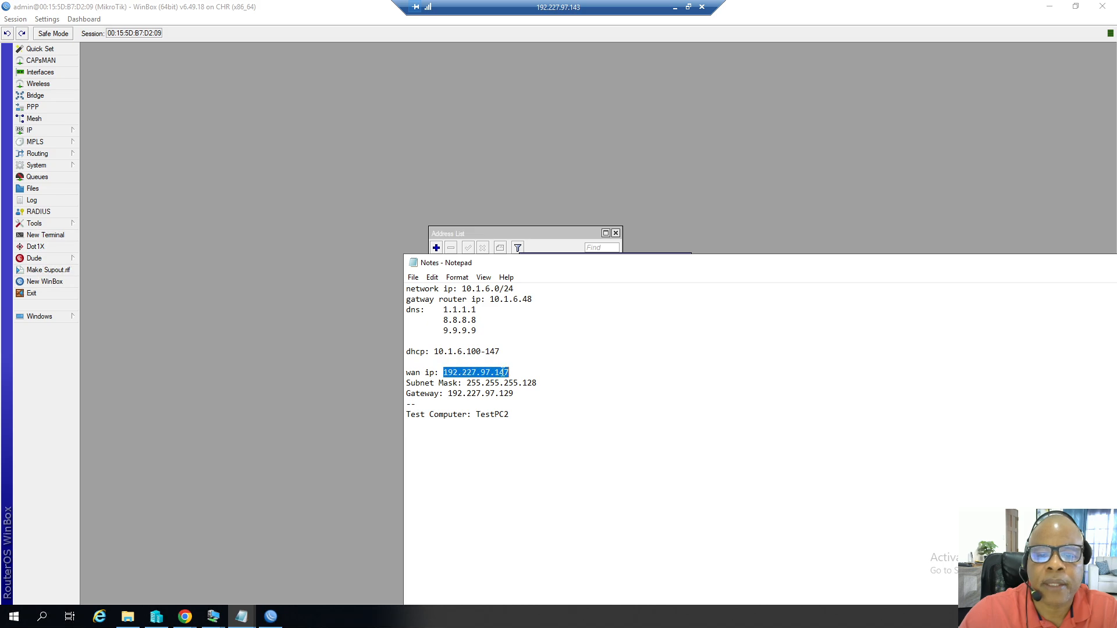
right_click(503, 372)
click(510, 408)
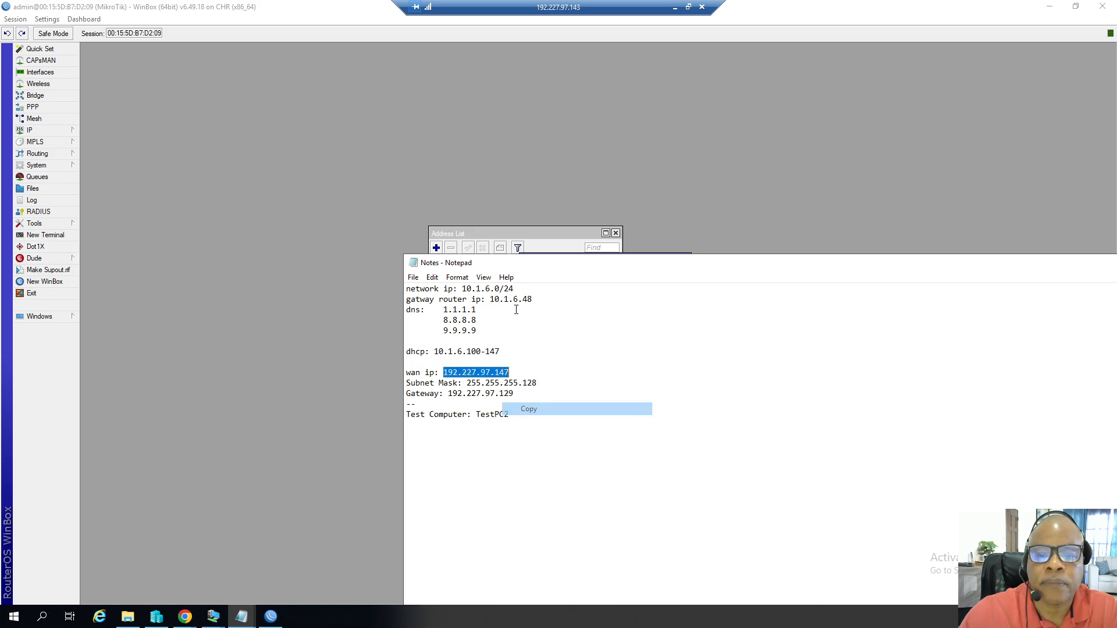
Paste the WAN IP as address 192.227.97.147/26 on ether1-WAN, apply, confirm and close the address list.
click(510, 233)
click(634, 260)
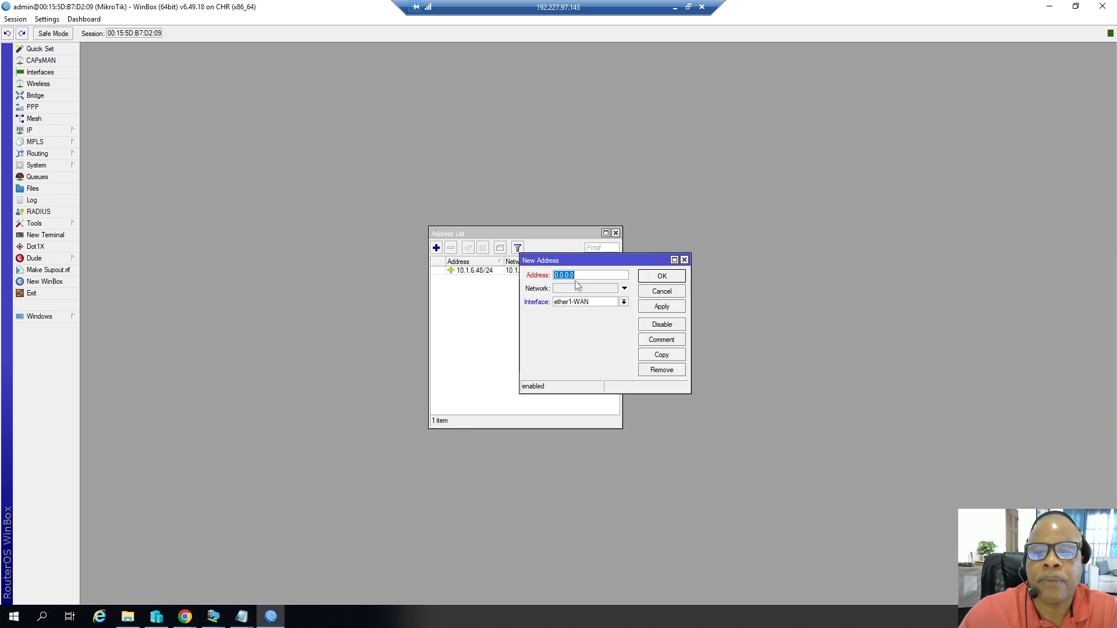
key(ctrl+v)
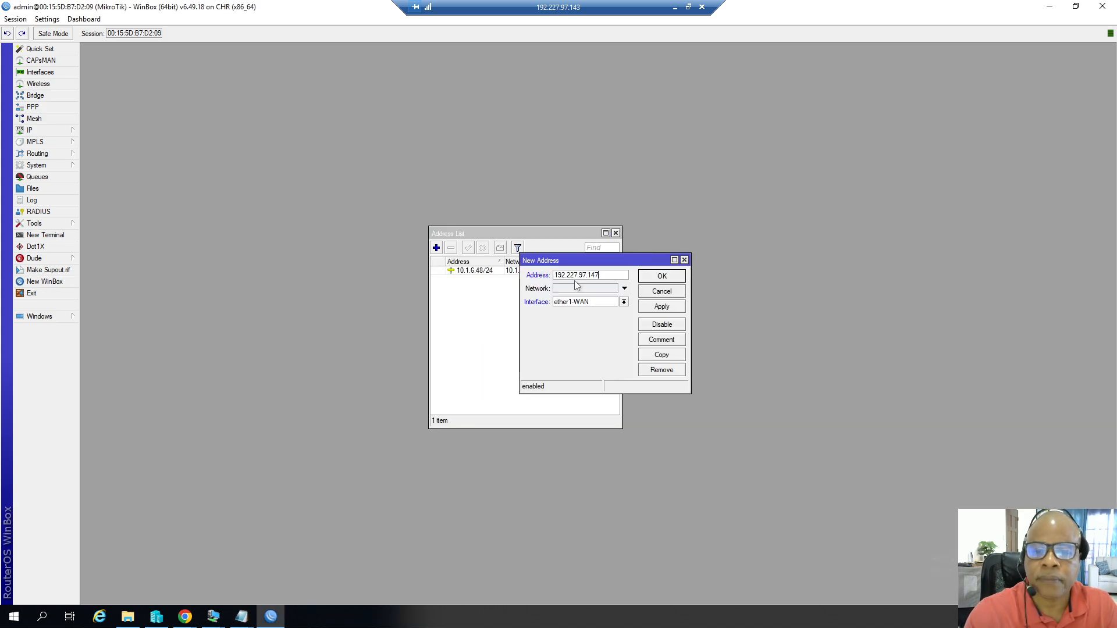
text(/26)
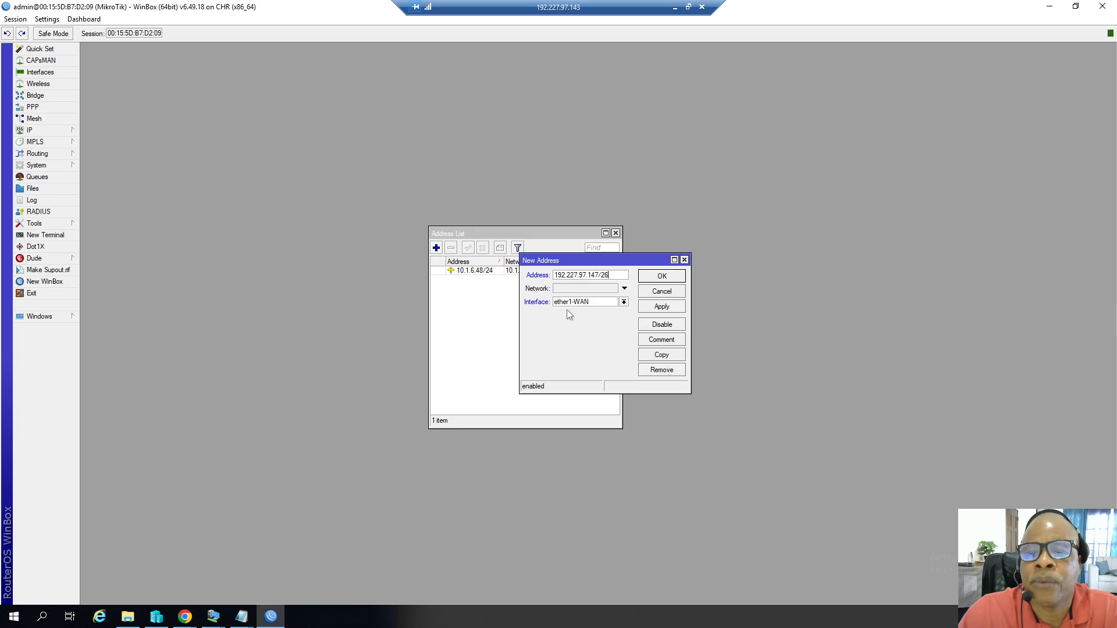
click(649, 307)
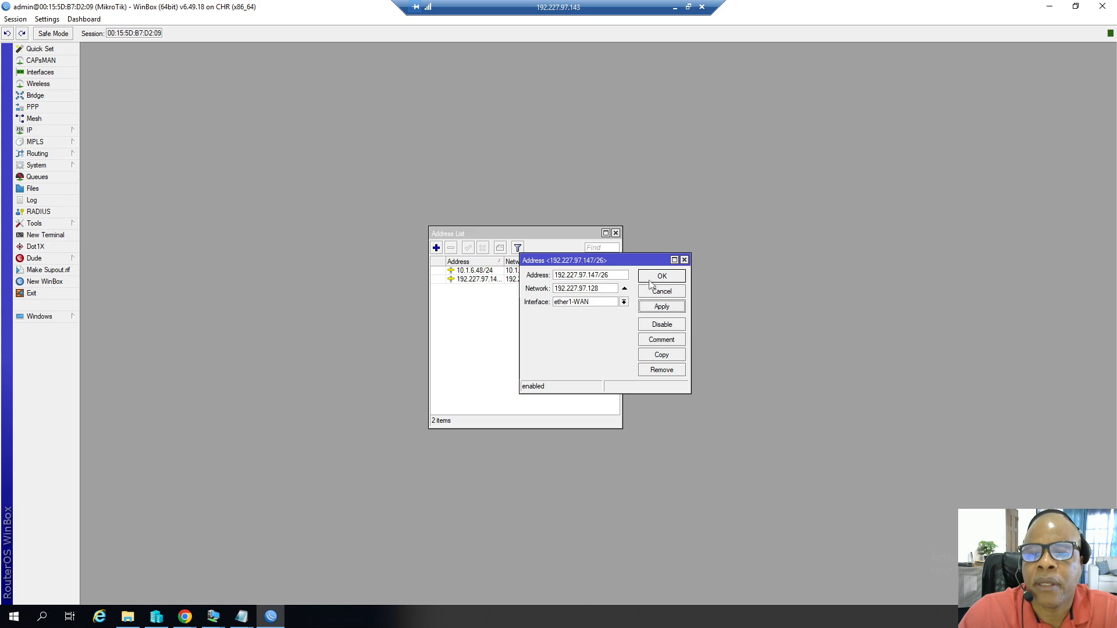
click(652, 279)
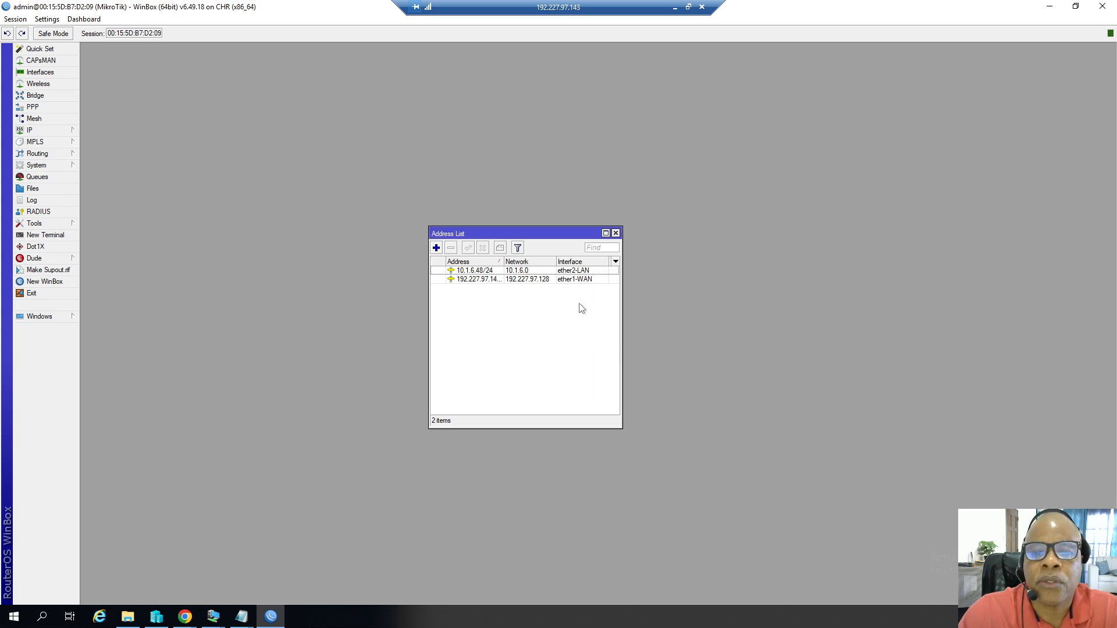
click(616, 233)
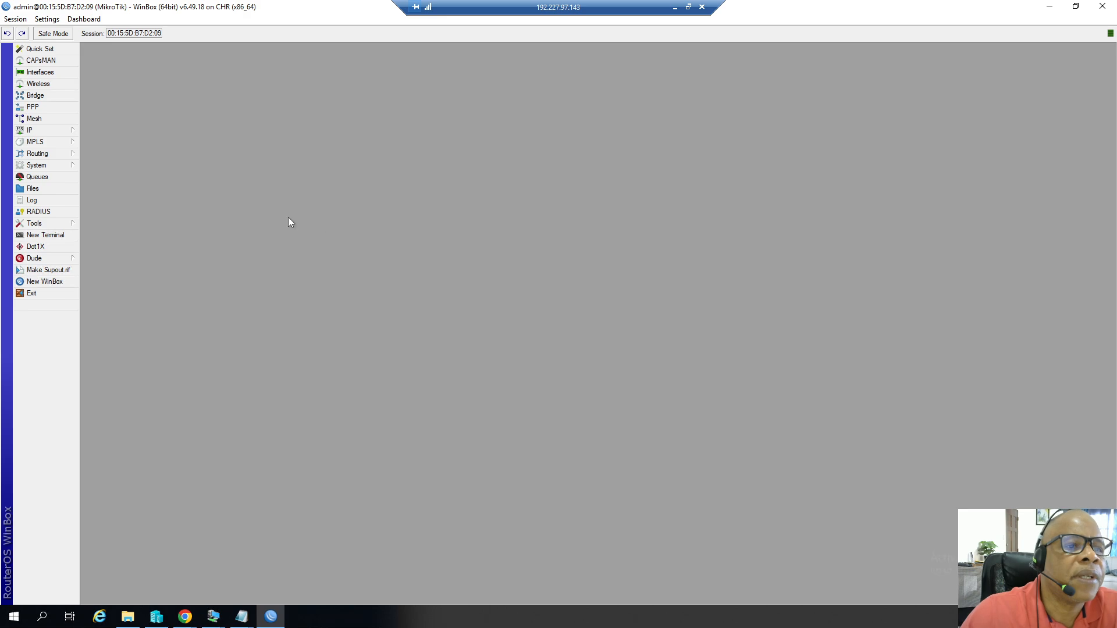
Open the DNS settings and enter 1.1.1.1 as the DNS server.
click(50, 130)
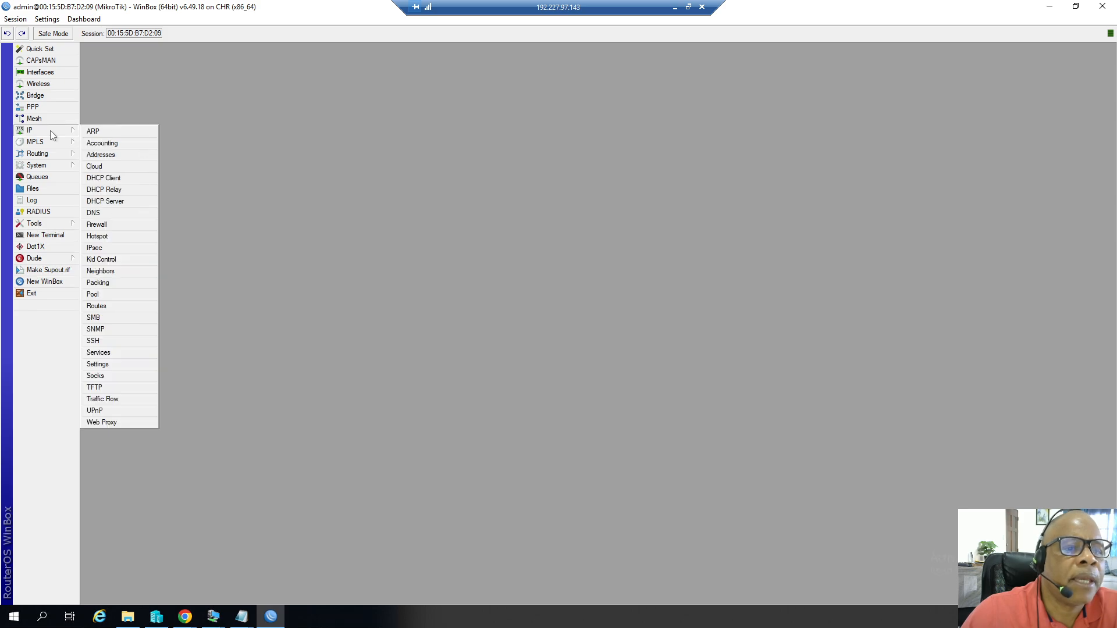
click(98, 212)
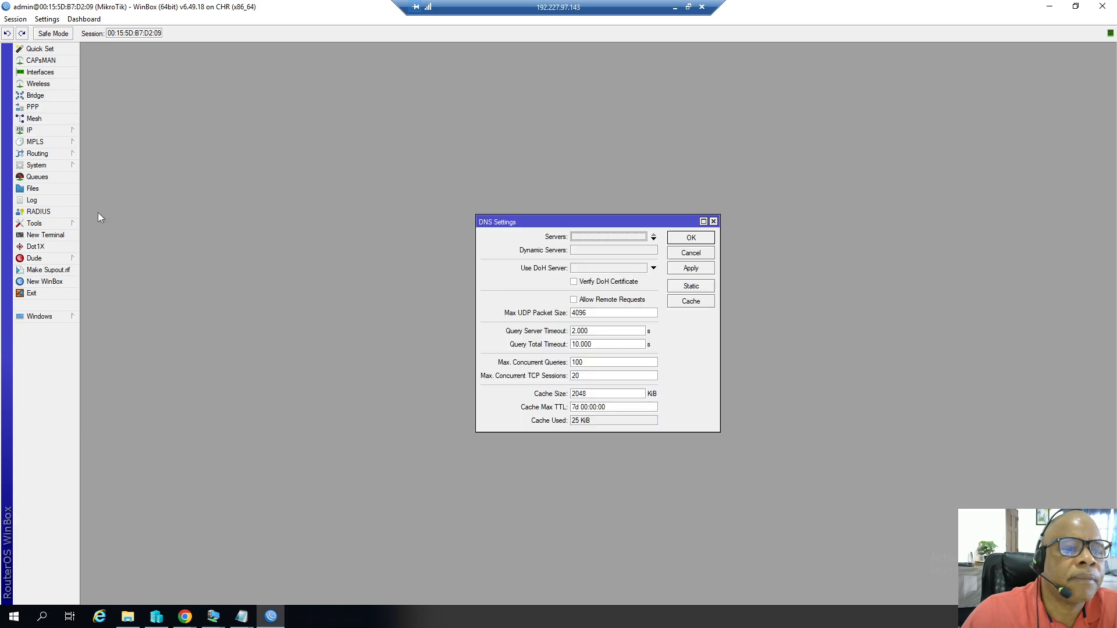
click(574, 238)
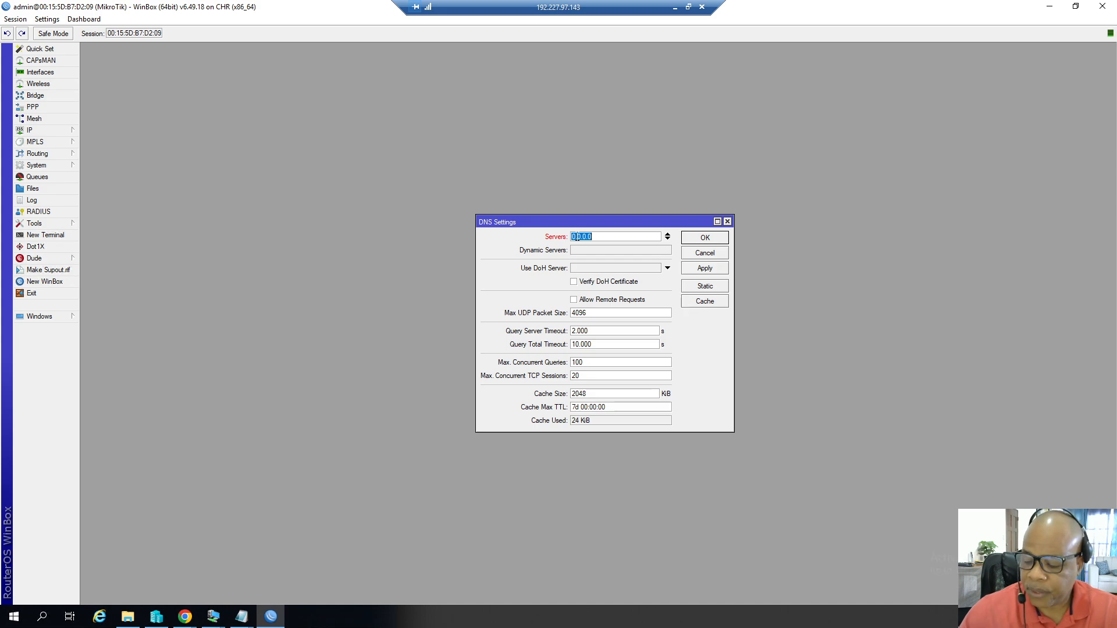
text(1.1.1.1)
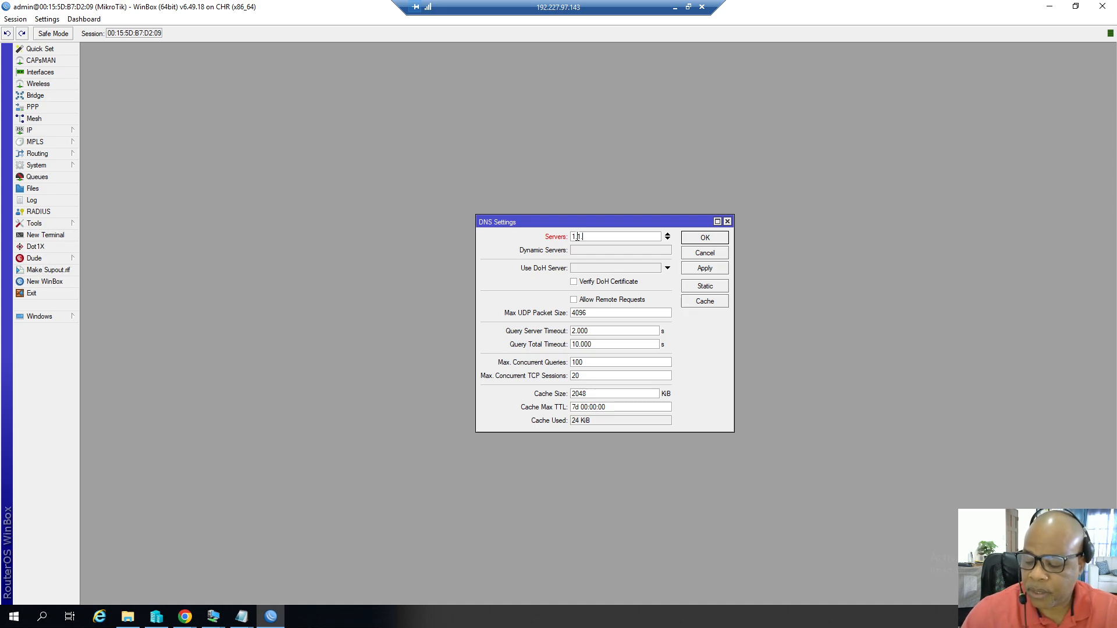
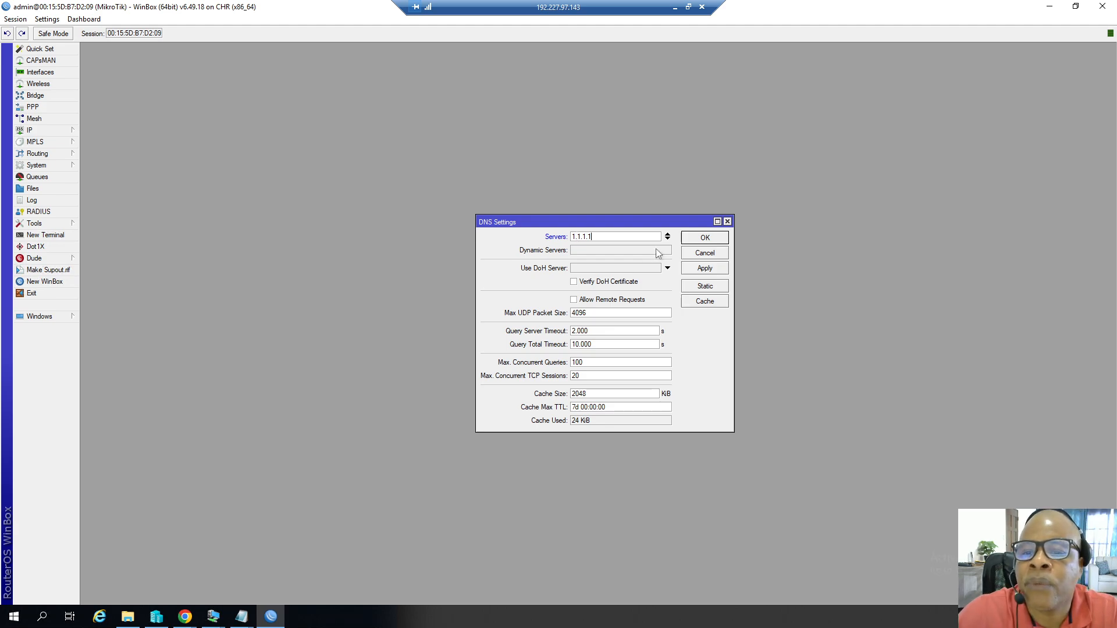
Add 8.8.8.8 and 9.9.9.9 as additional DNS servers and save the DNS settings.
click(667, 239)
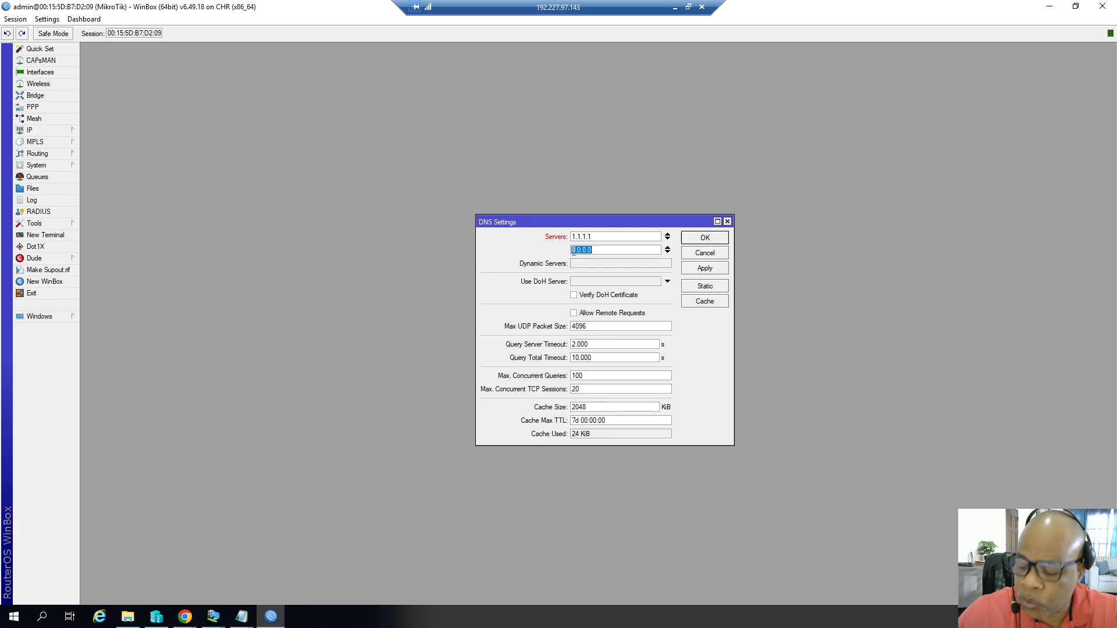
text(8.8)
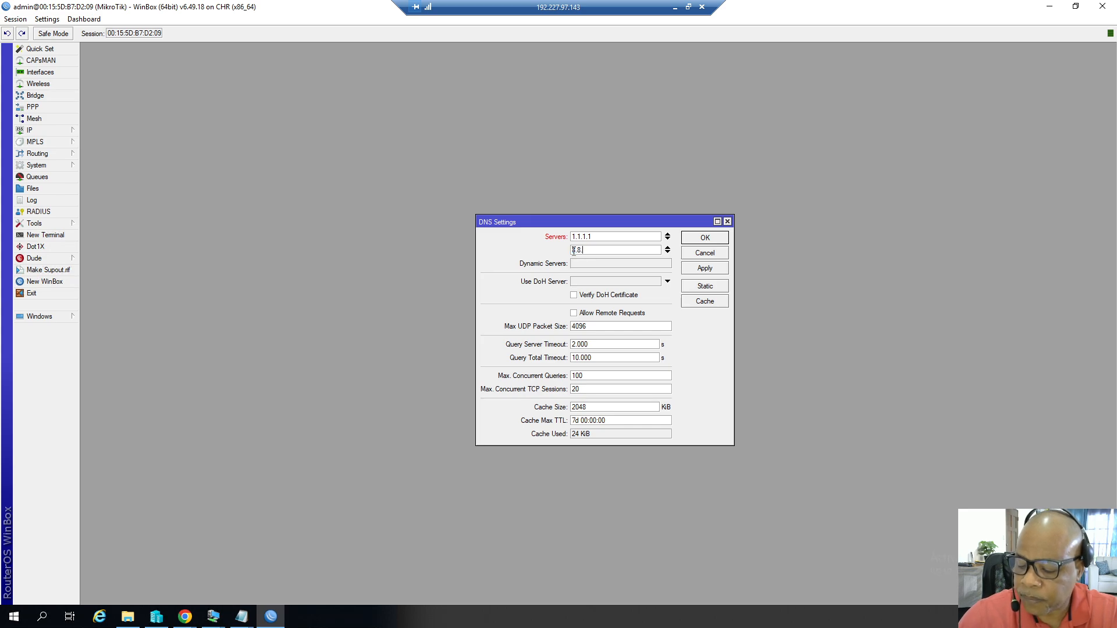
text(.8.8)
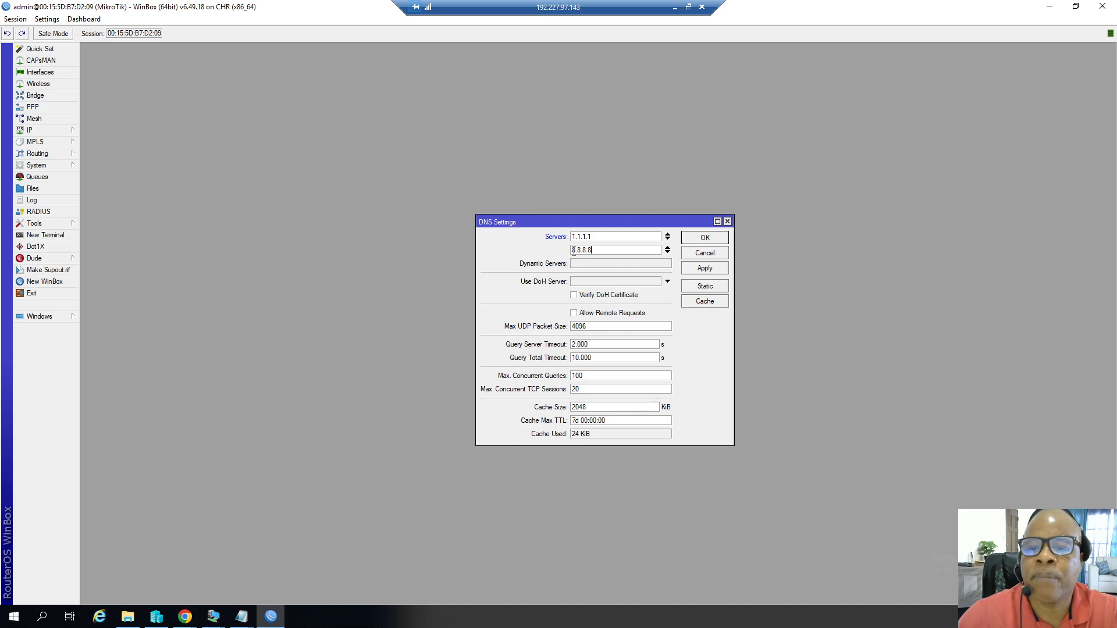
click(668, 253)
text(9)
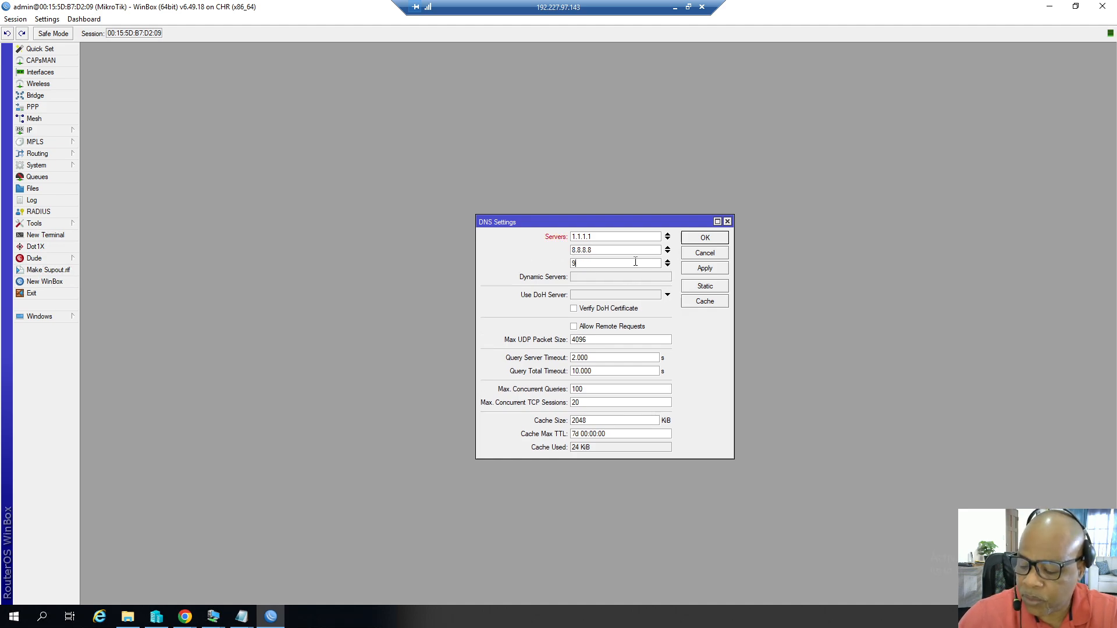
text(.9.9)
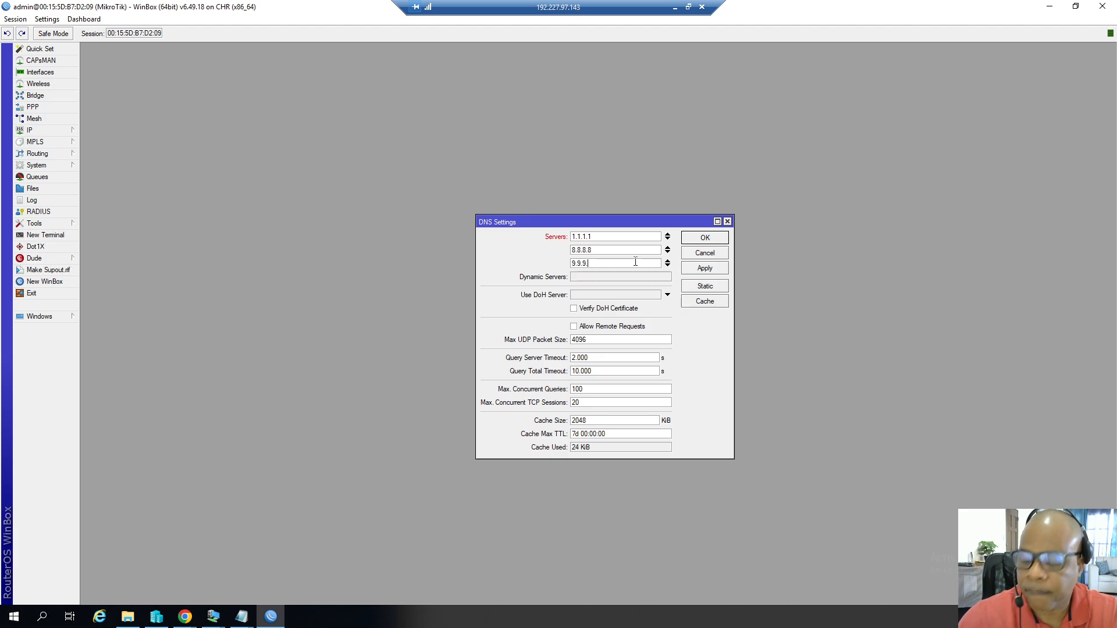
text(.9)
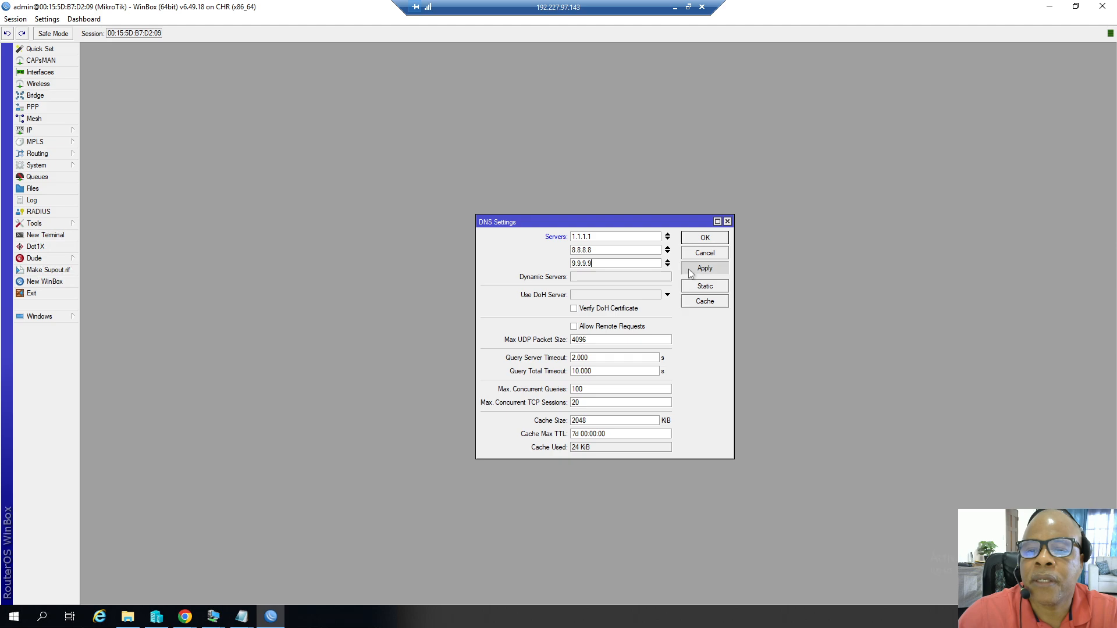
click(700, 237)
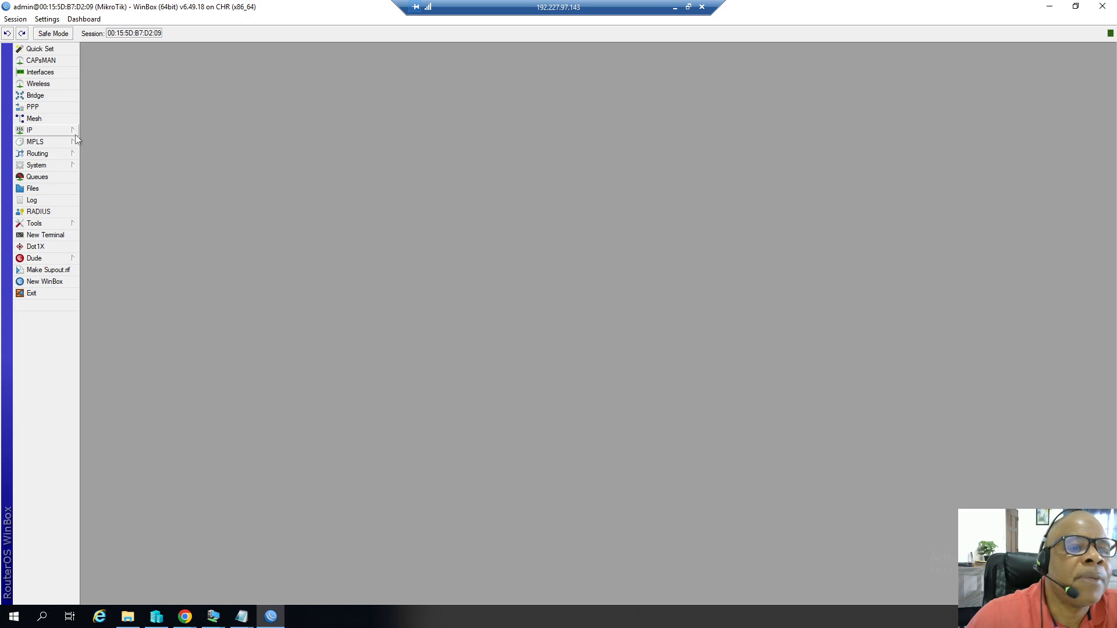
Launch the DHCP Setup wizard and choose ether2-LAN as the DHCP server interface.
click(60, 132)
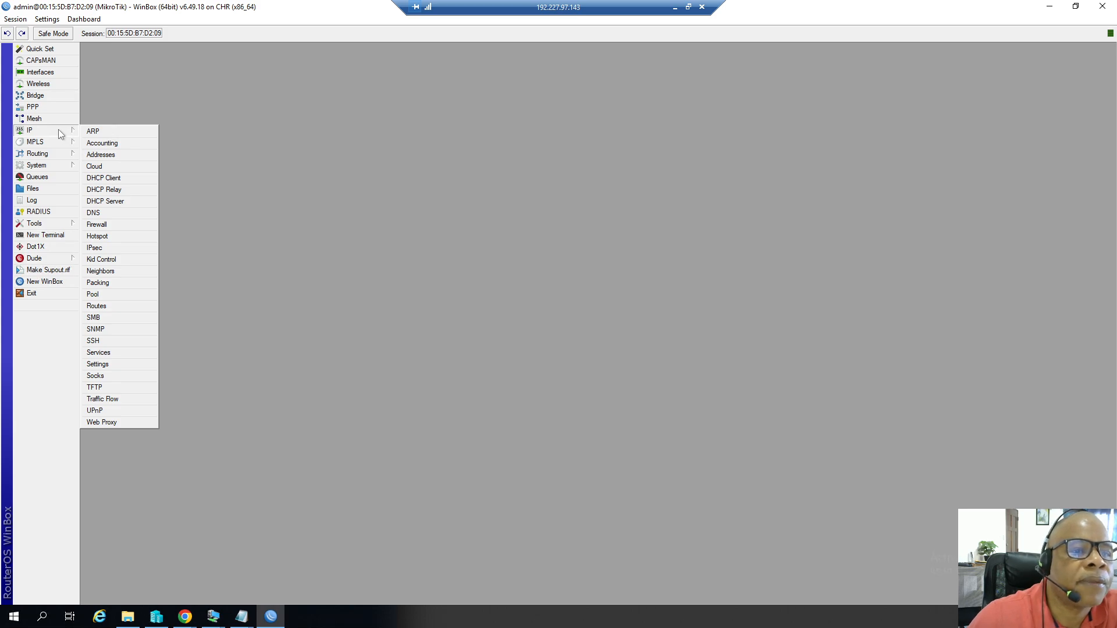
click(118, 203)
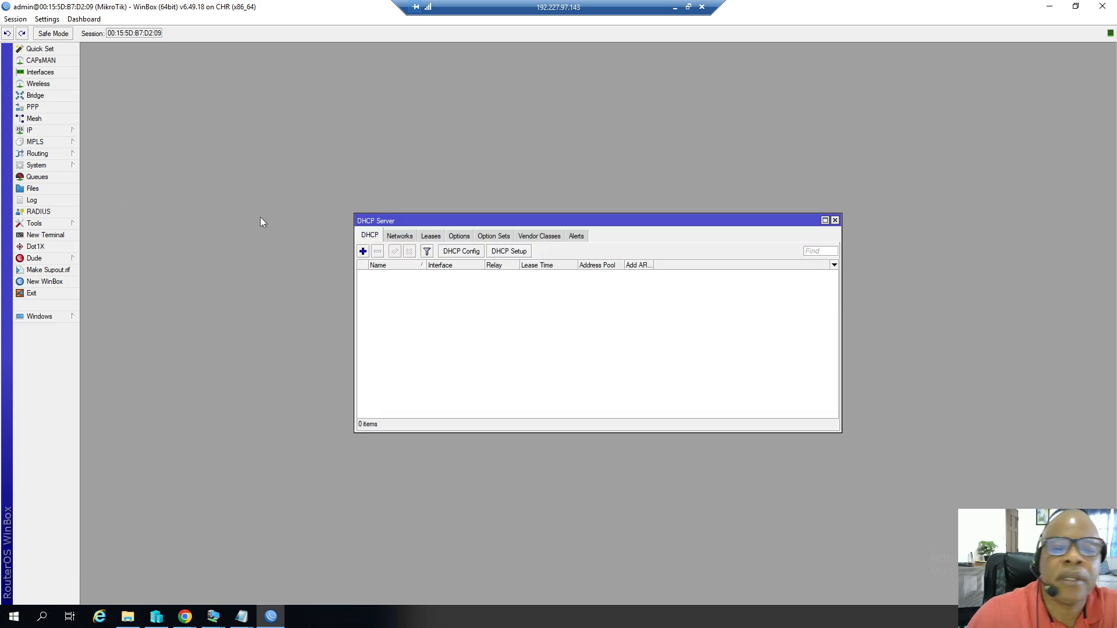
click(505, 254)
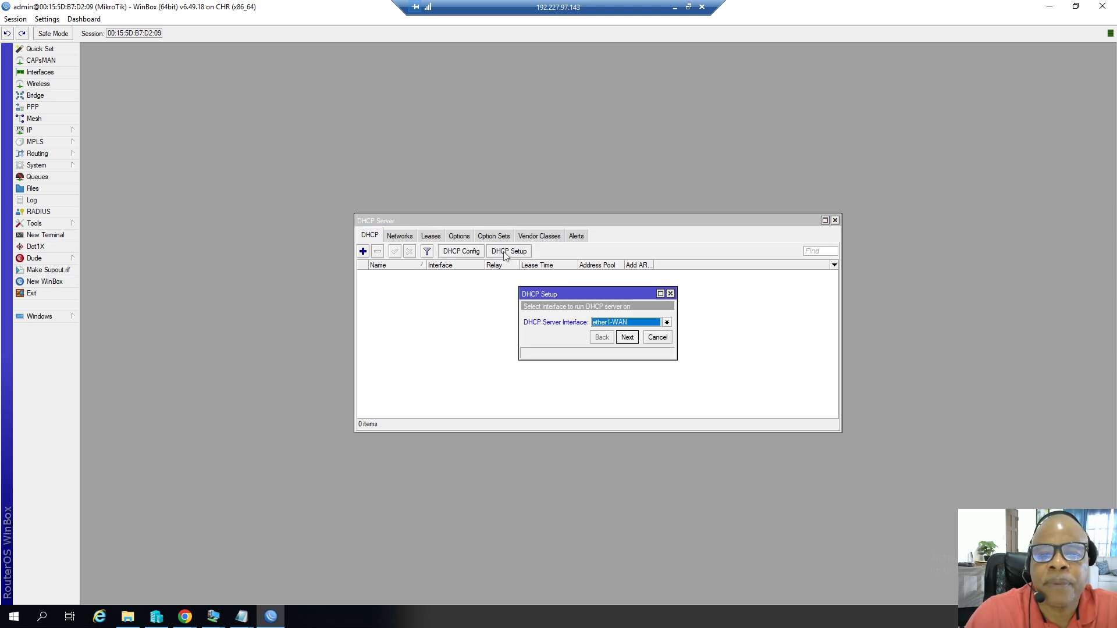
click(666, 322)
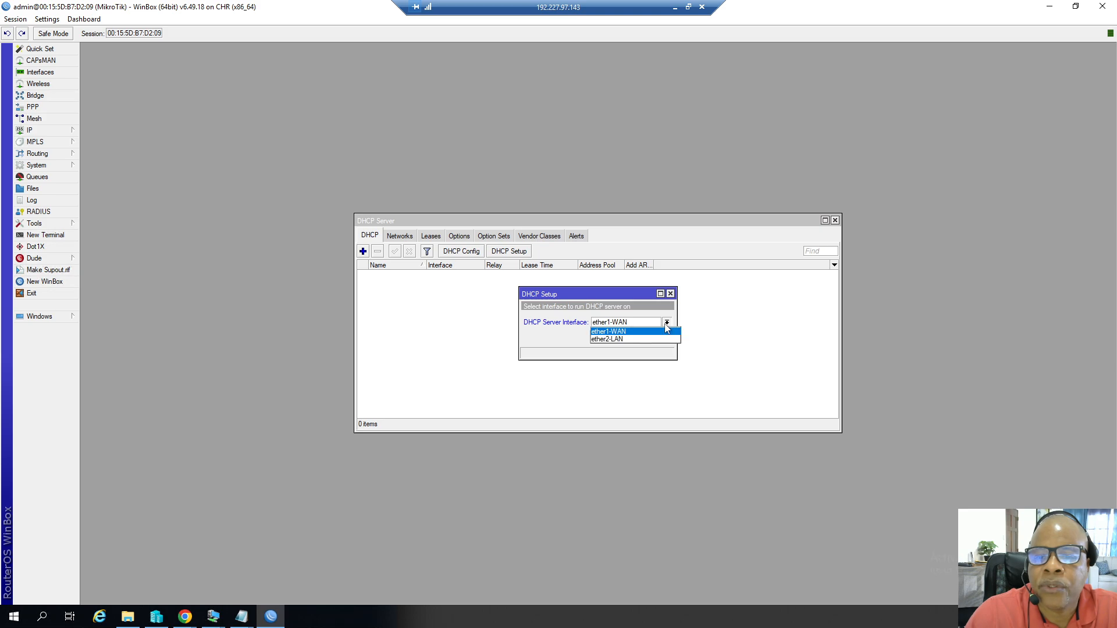
click(628, 341)
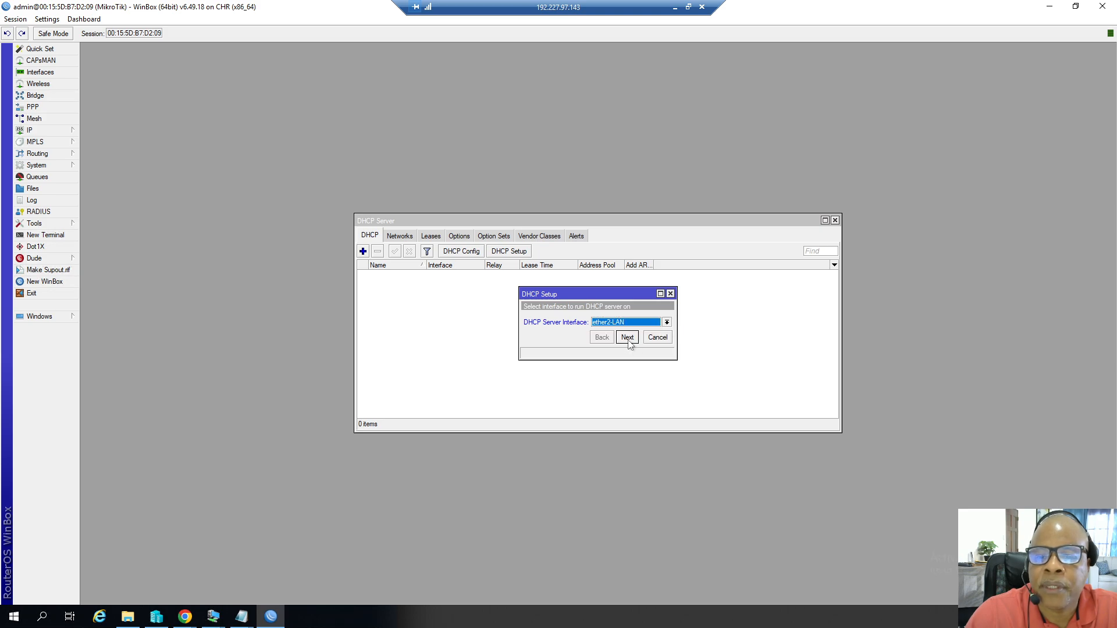
click(630, 344)
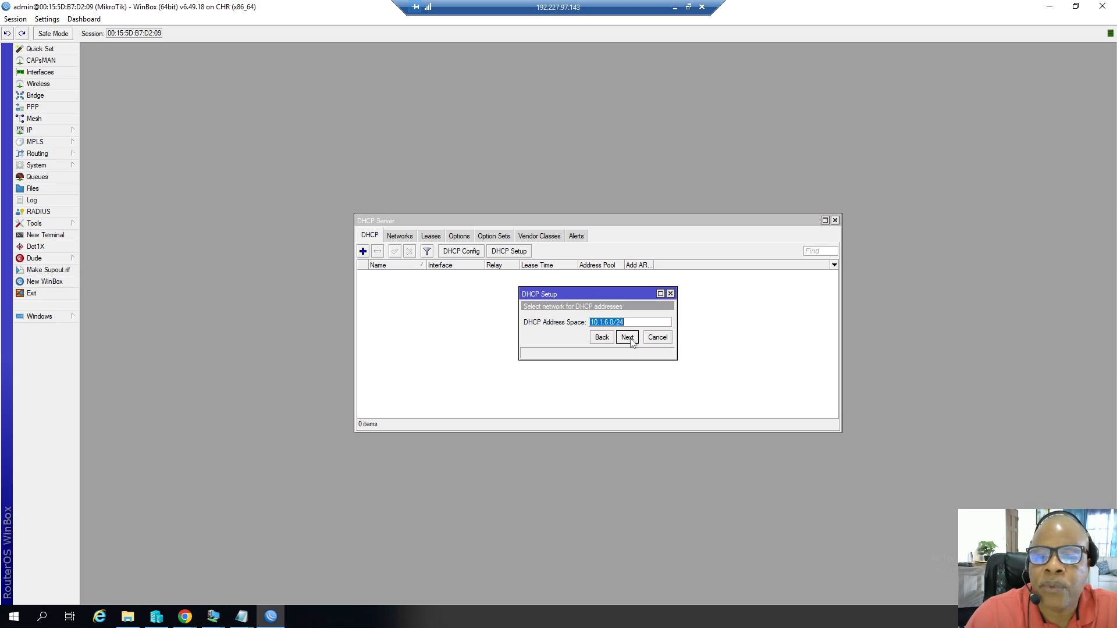
Accept the proposed address space and gateway, and remove the second range from the address pool.
click(630, 339)
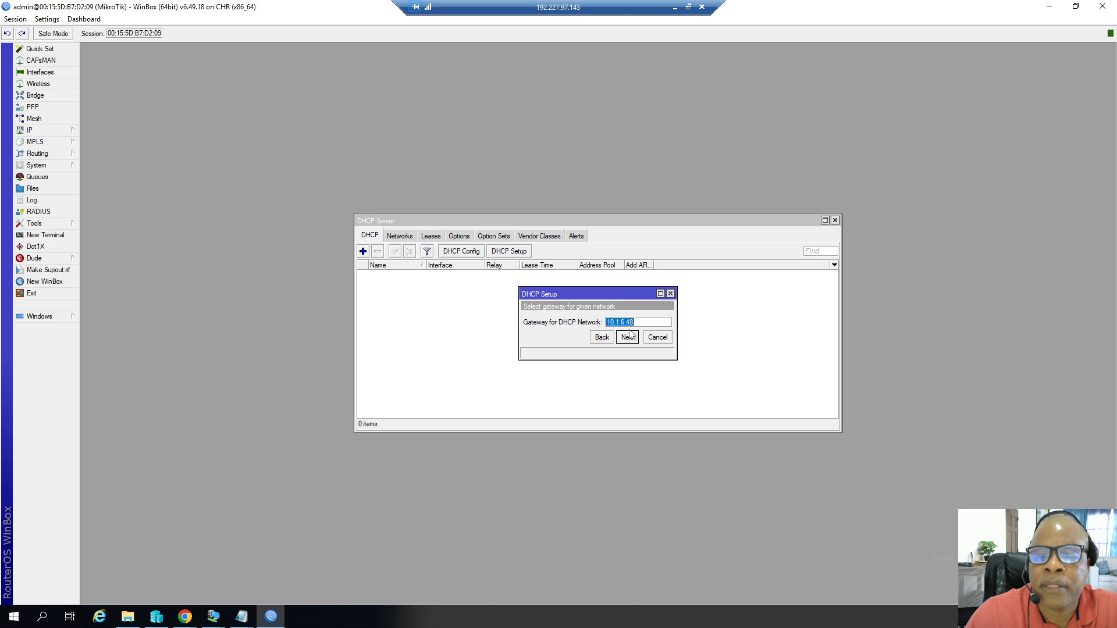
click(628, 338)
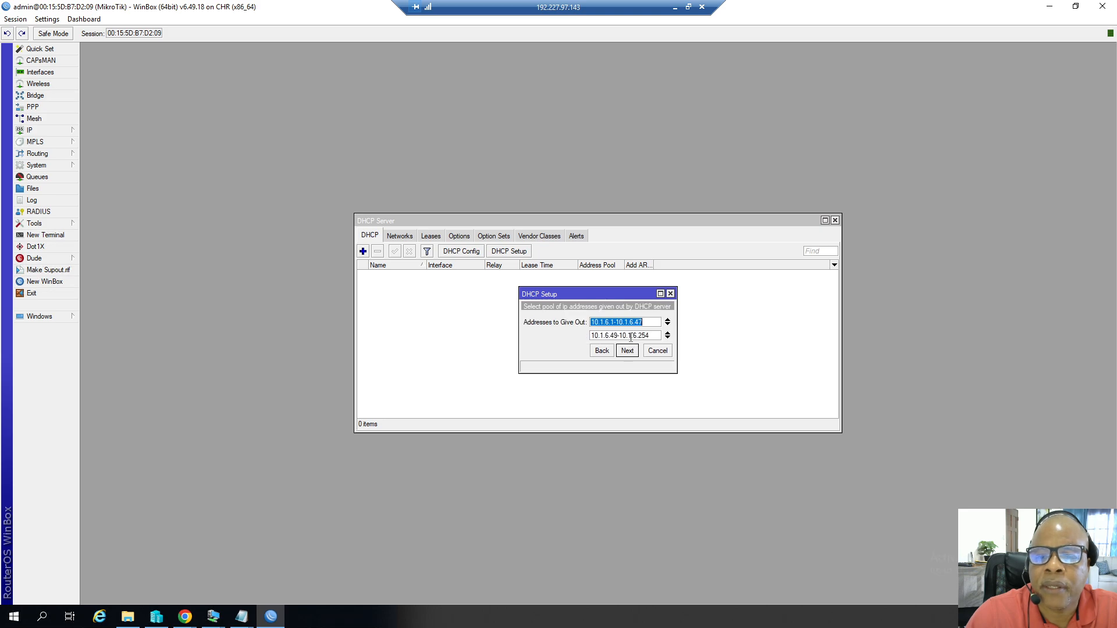
click(667, 333)
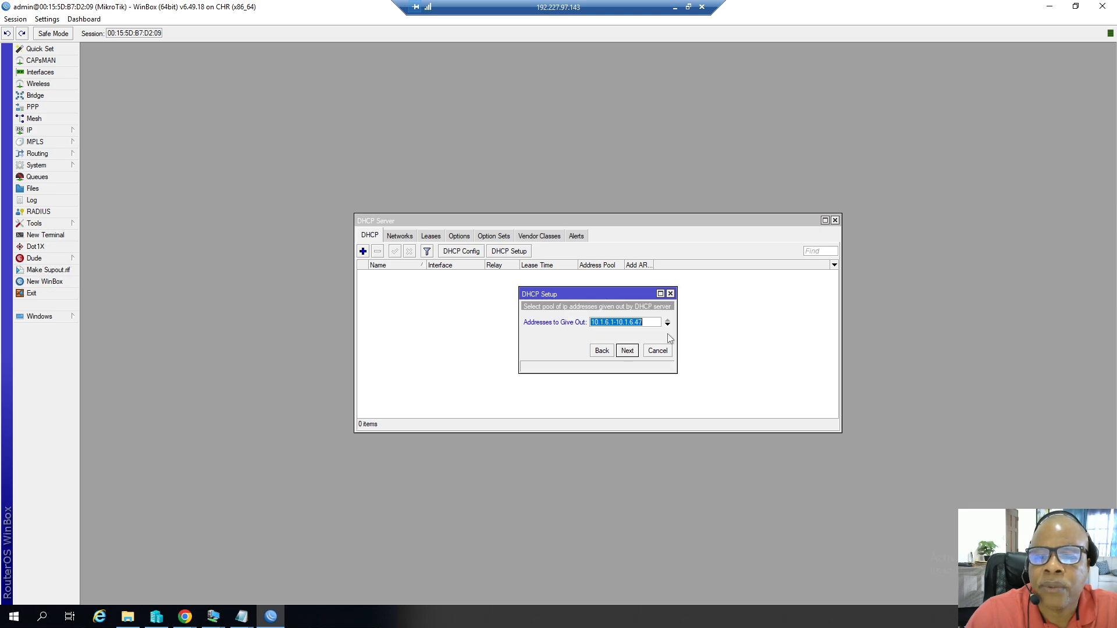
Check the DHCP range in the Notes file and set the addresses to give out to 10.1.6.100-10.1.6.147.
click(239, 620)
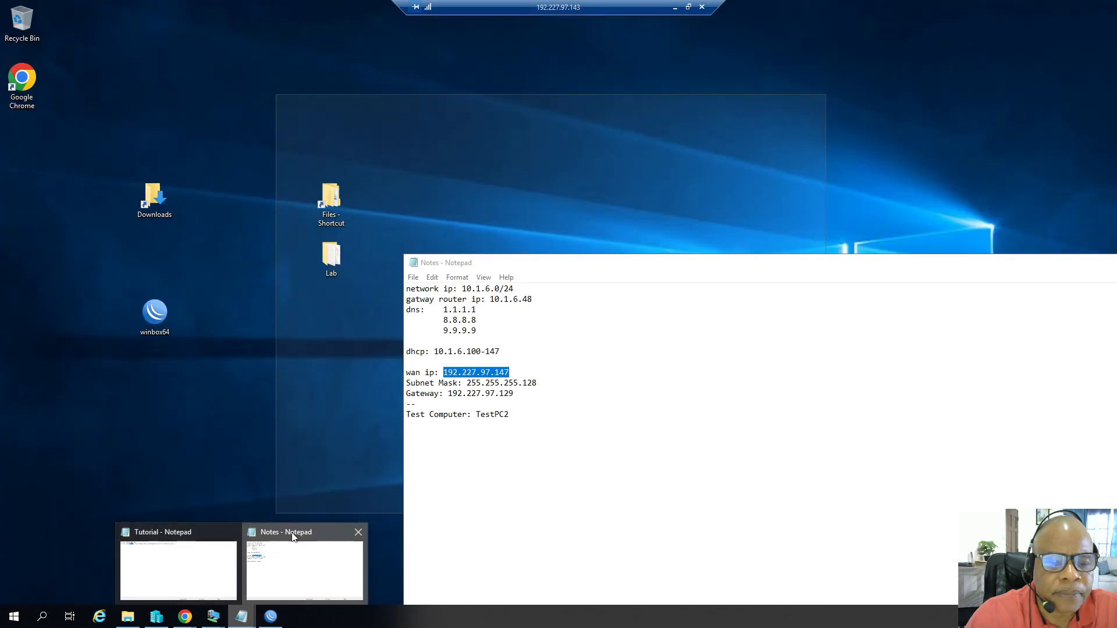
click(294, 538)
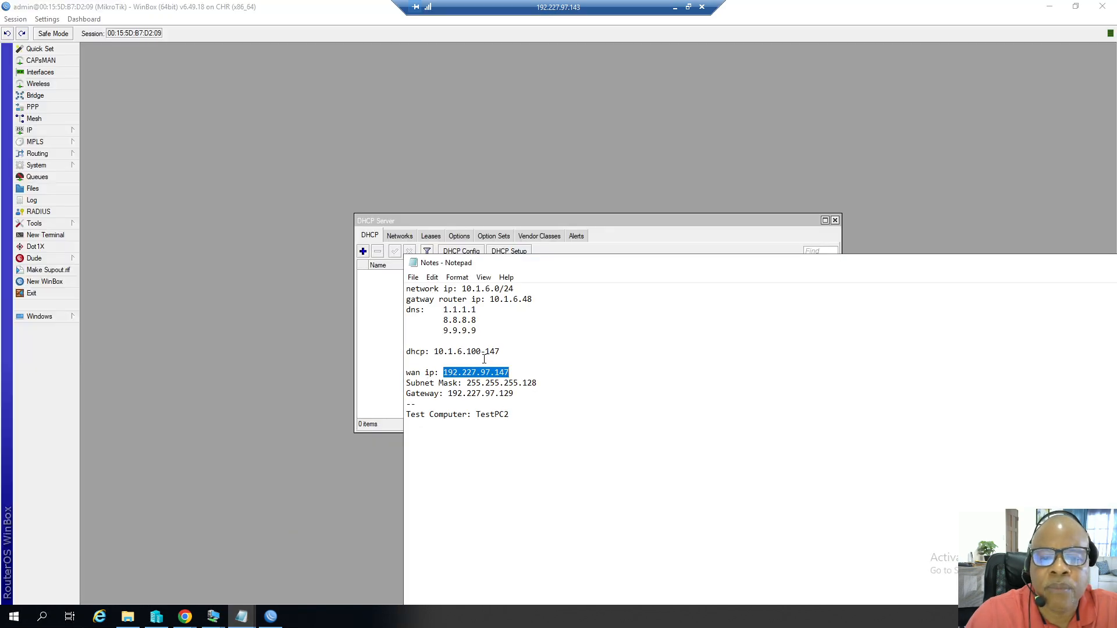
drag(482, 352, 468, 352)
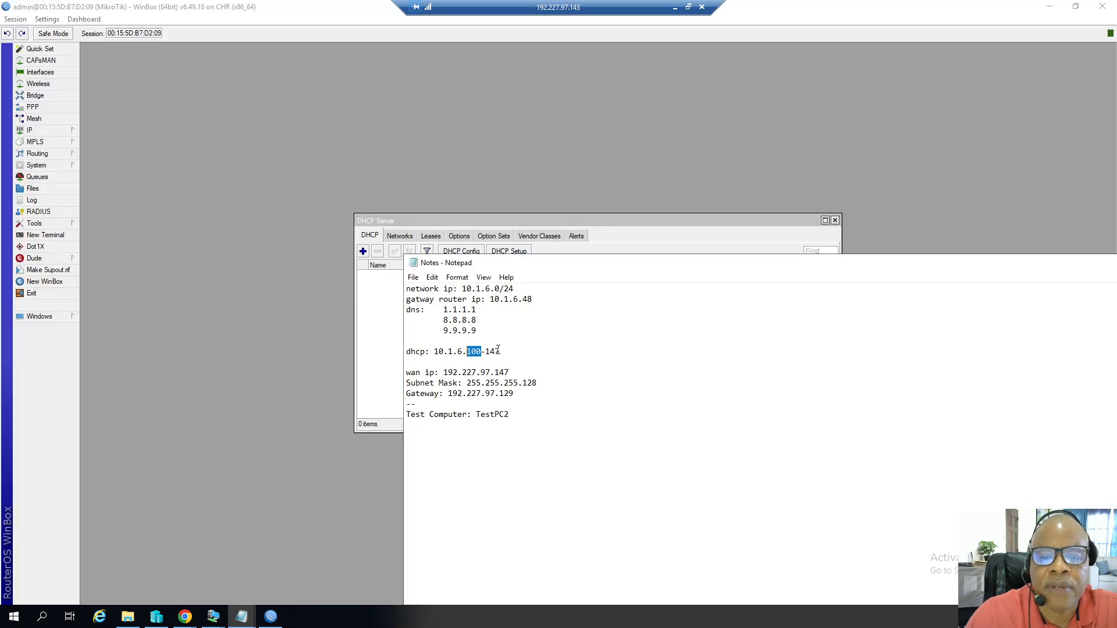
drag(920, 268, 608, 336)
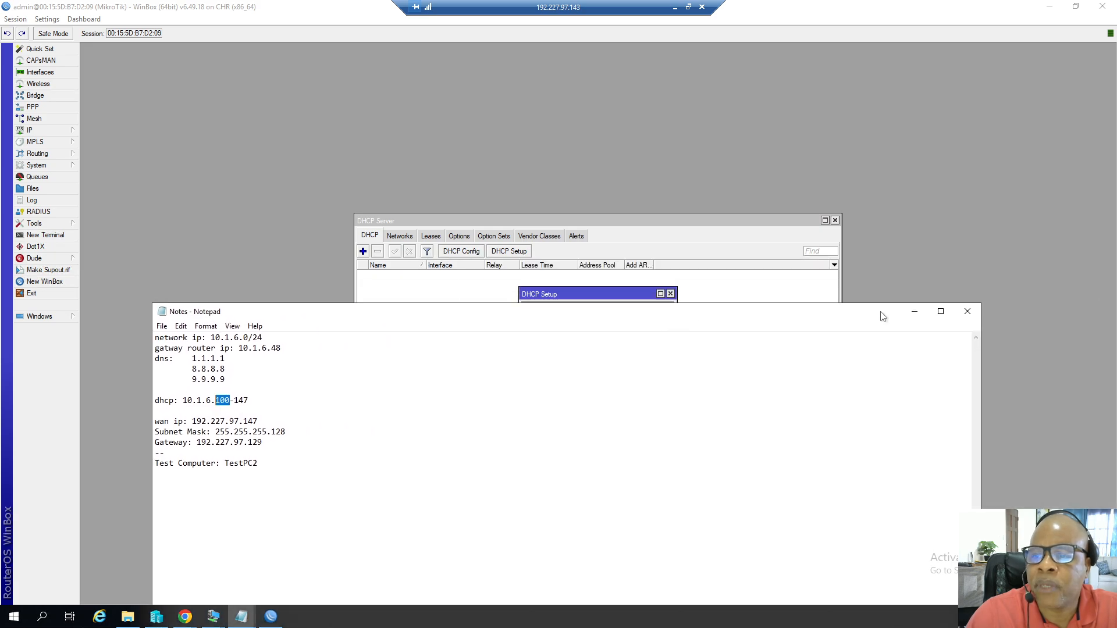
click(914, 311)
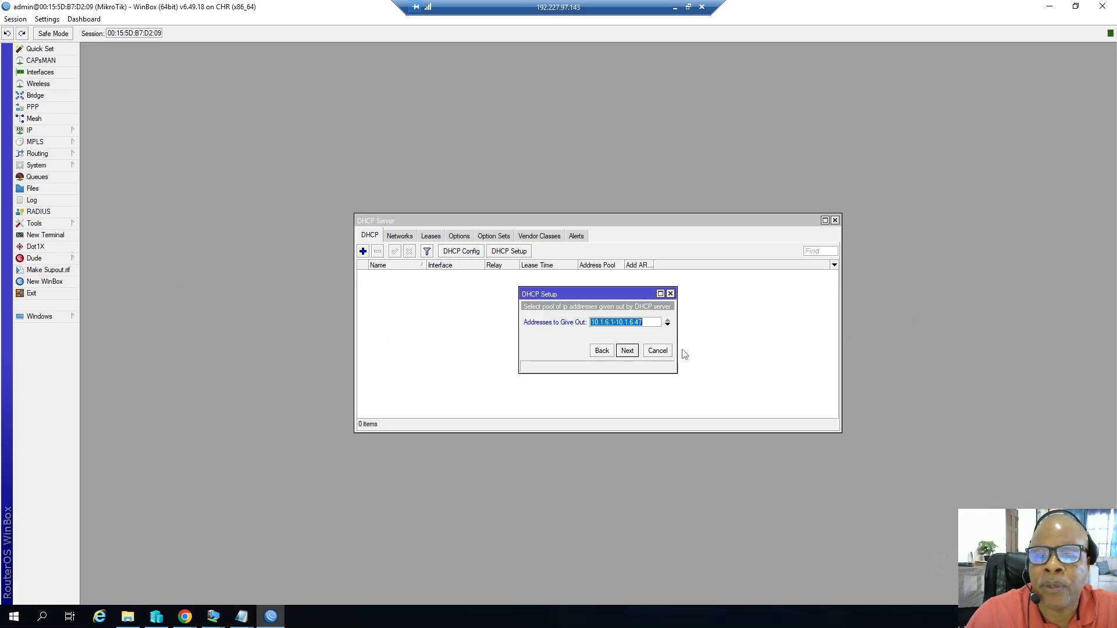
click(622, 322)
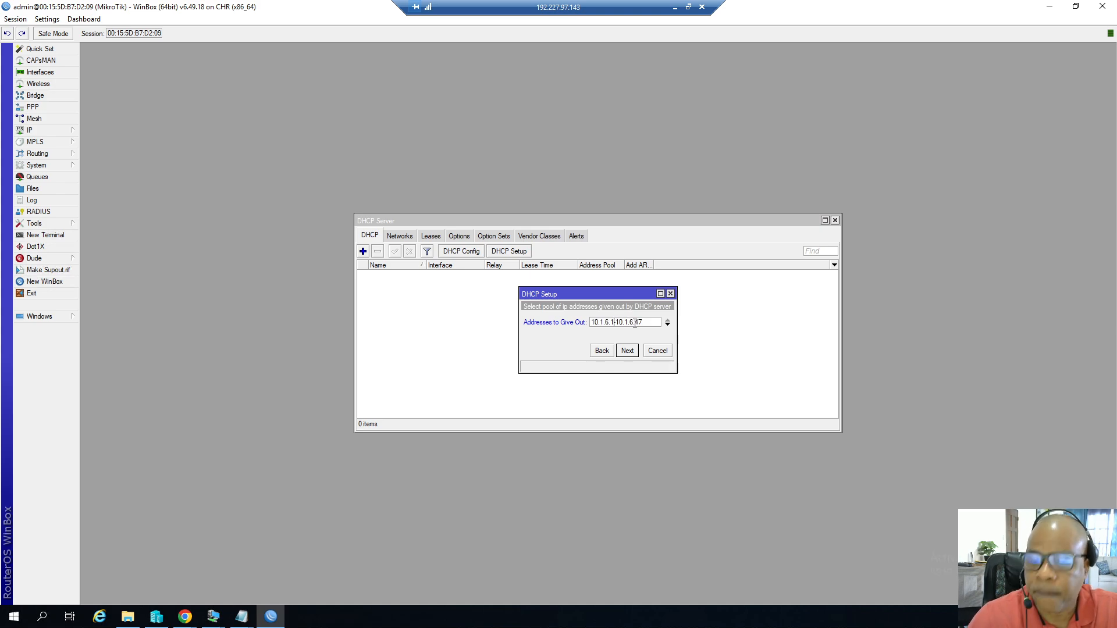
text(00-)
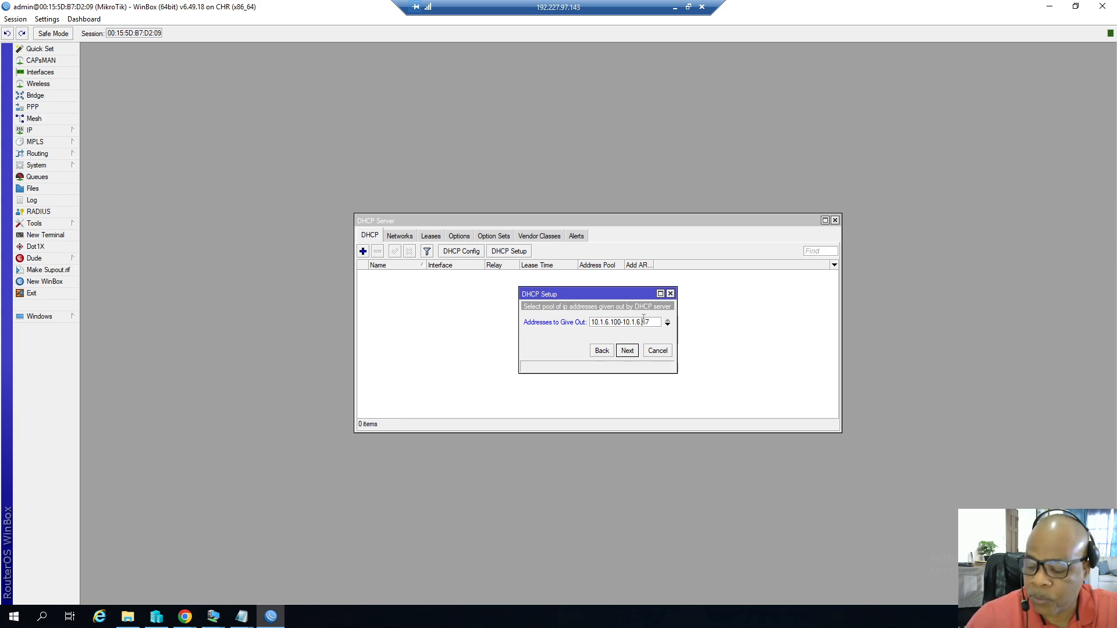
text(1)
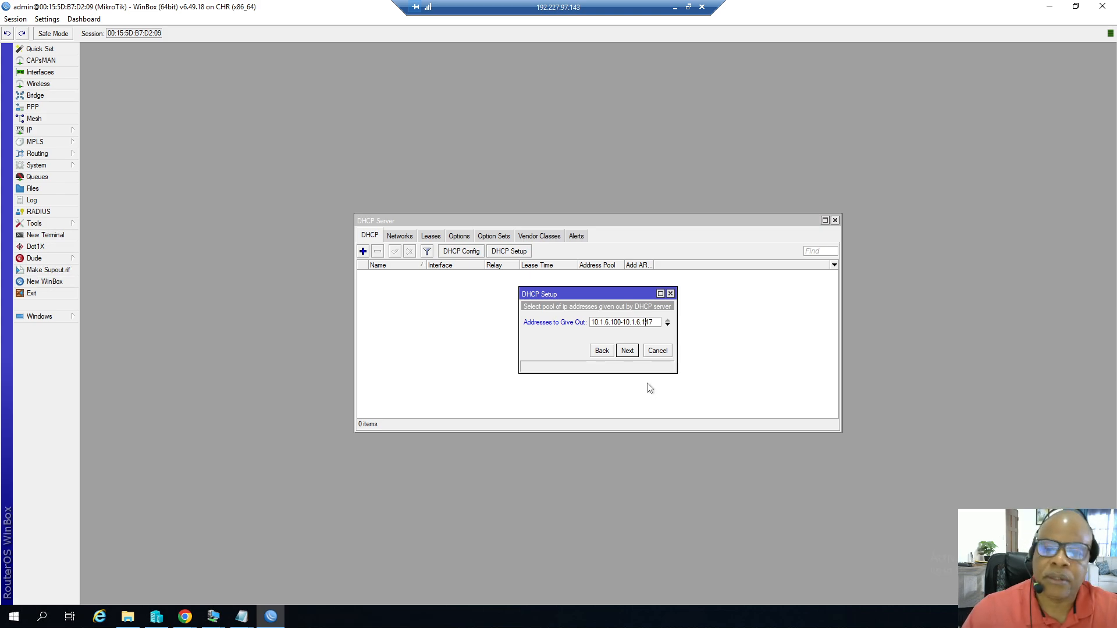
click(627, 352)
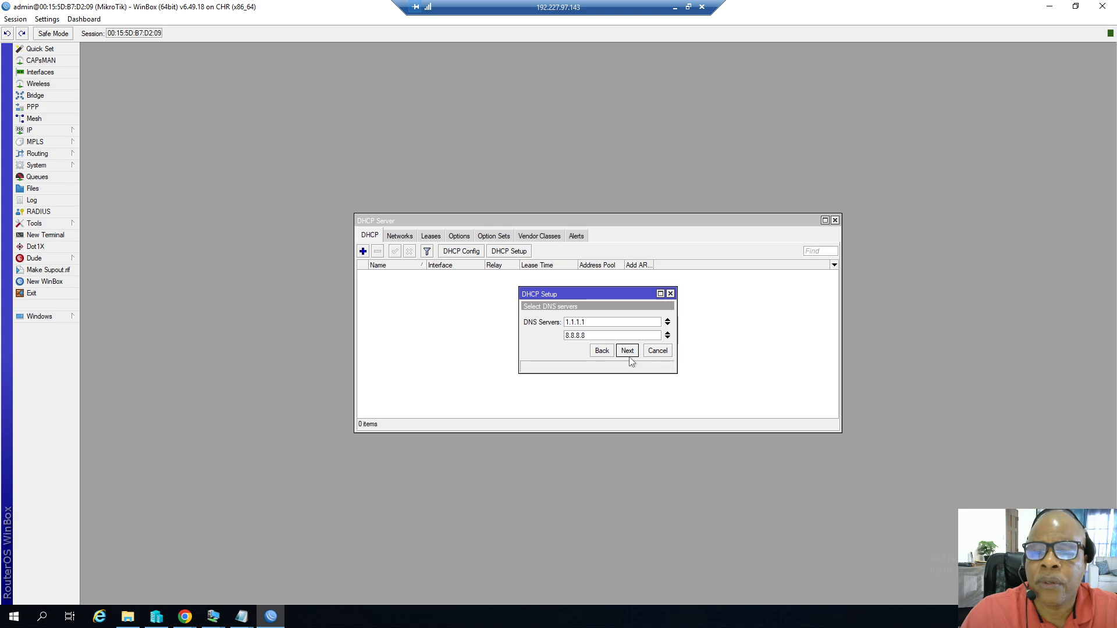
Keep the DNS servers, set the lease time to 10:10:00, finish the DHCP setup and close the DHCP Server window.
click(630, 352)
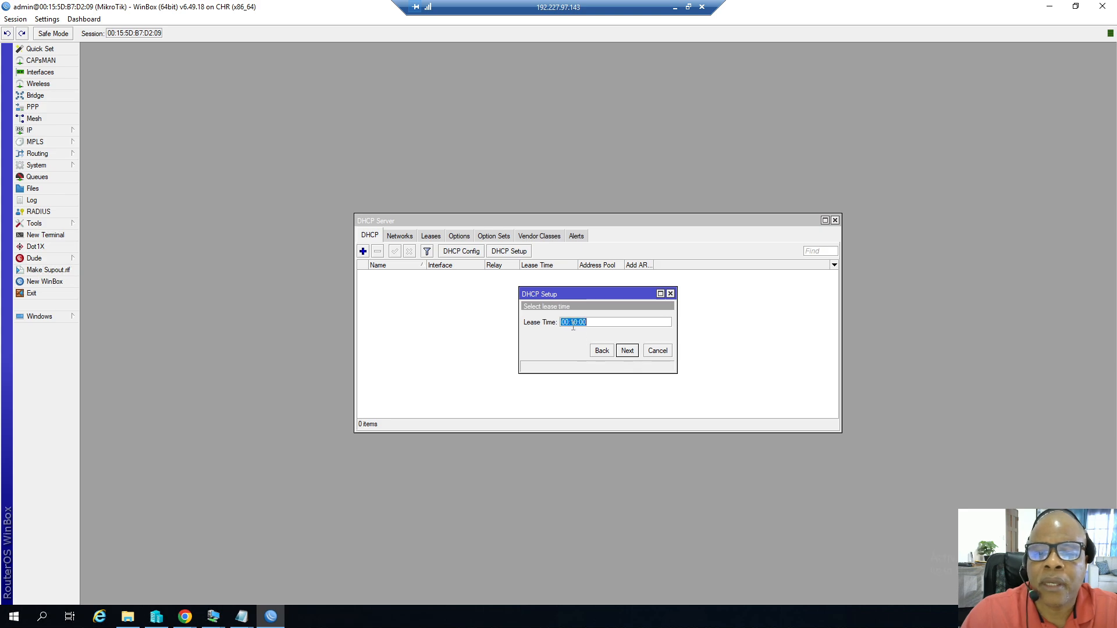
drag(562, 322, 567, 320)
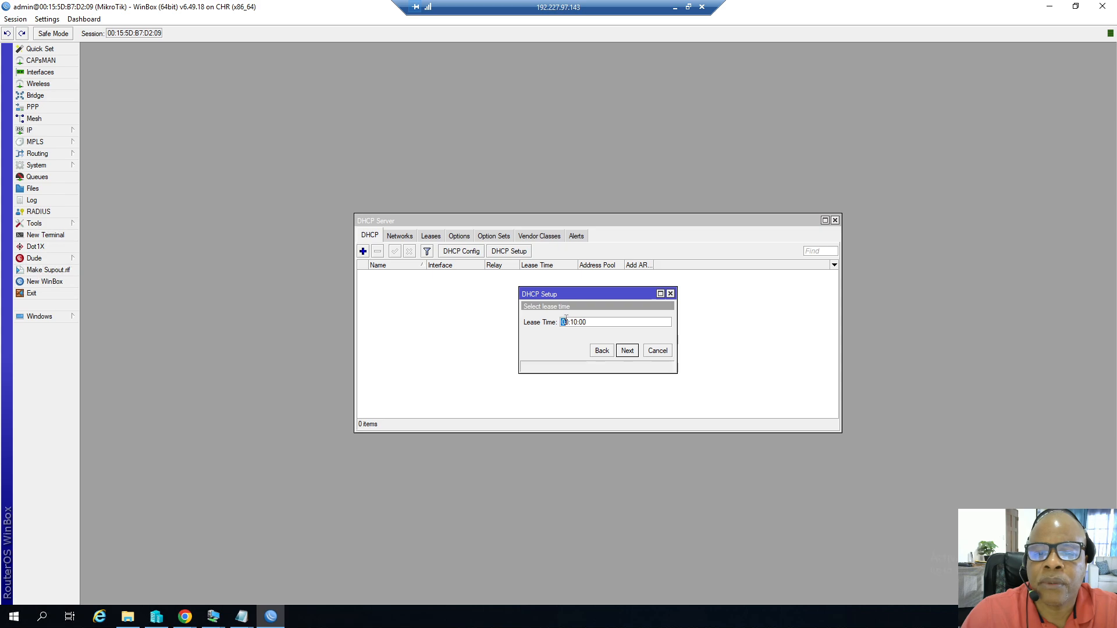
text(1)
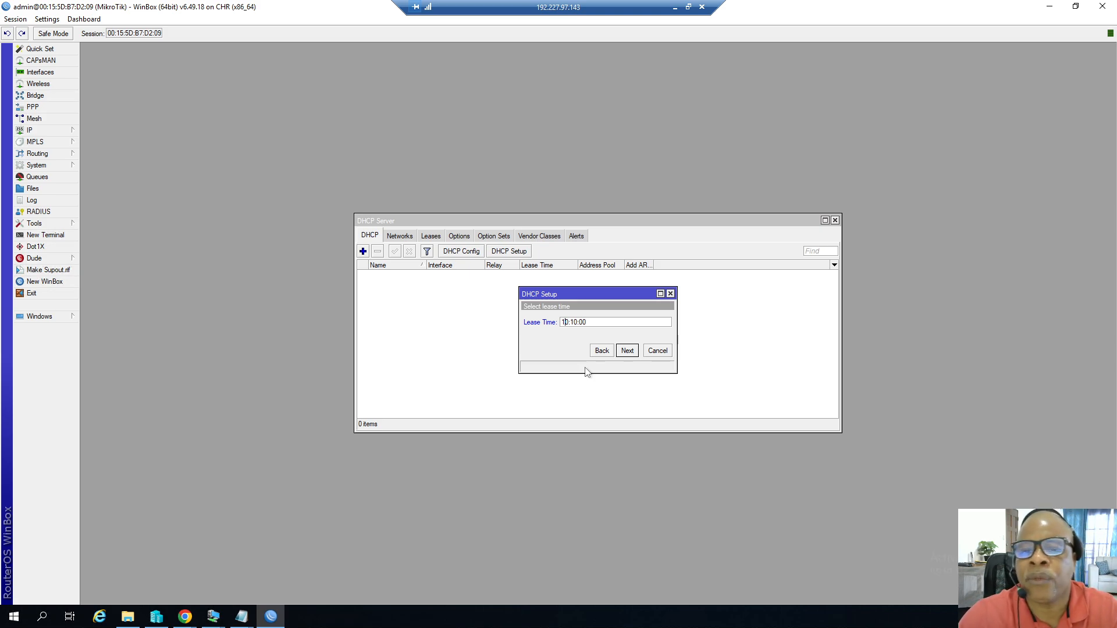
click(627, 351)
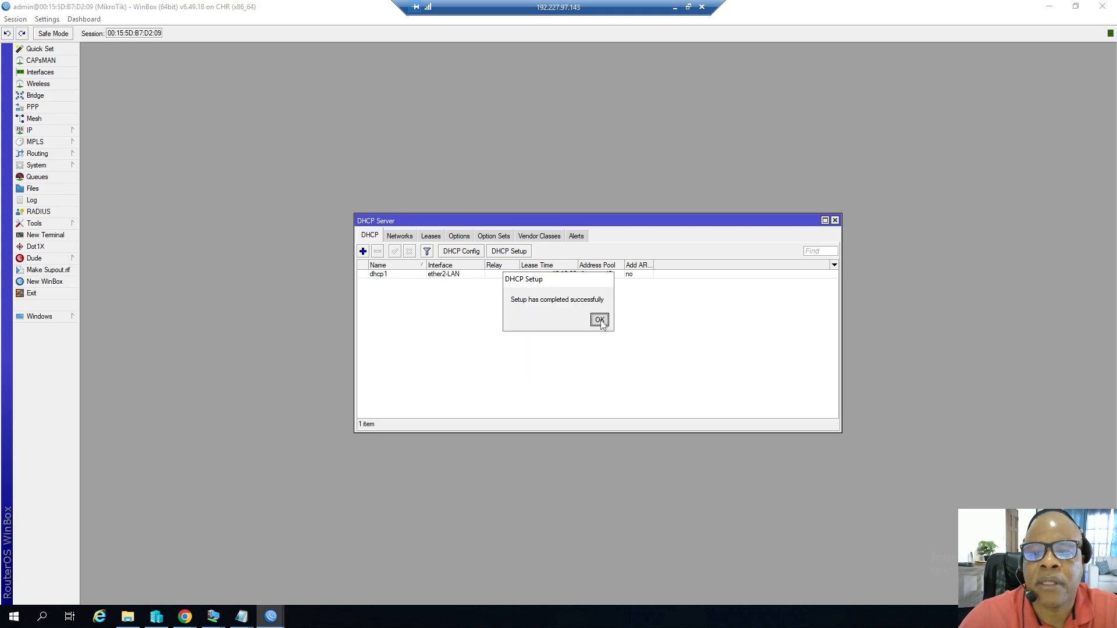
click(601, 322)
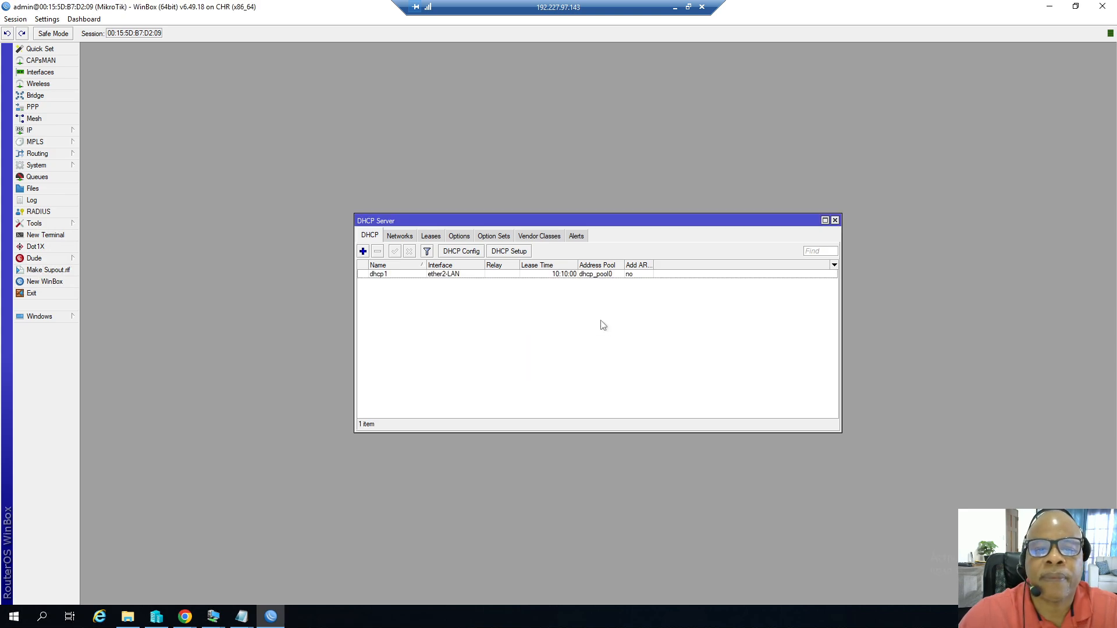
click(835, 220)
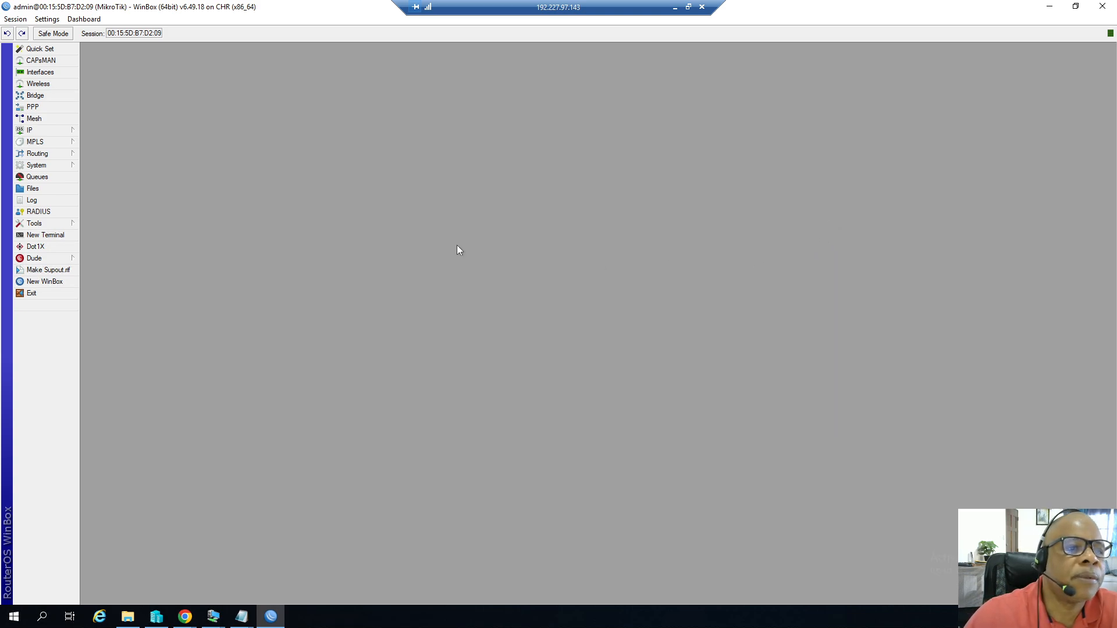
Start a new route and copy the WAN gateway address 192.227.97.129 from the Notes file.
click(42, 133)
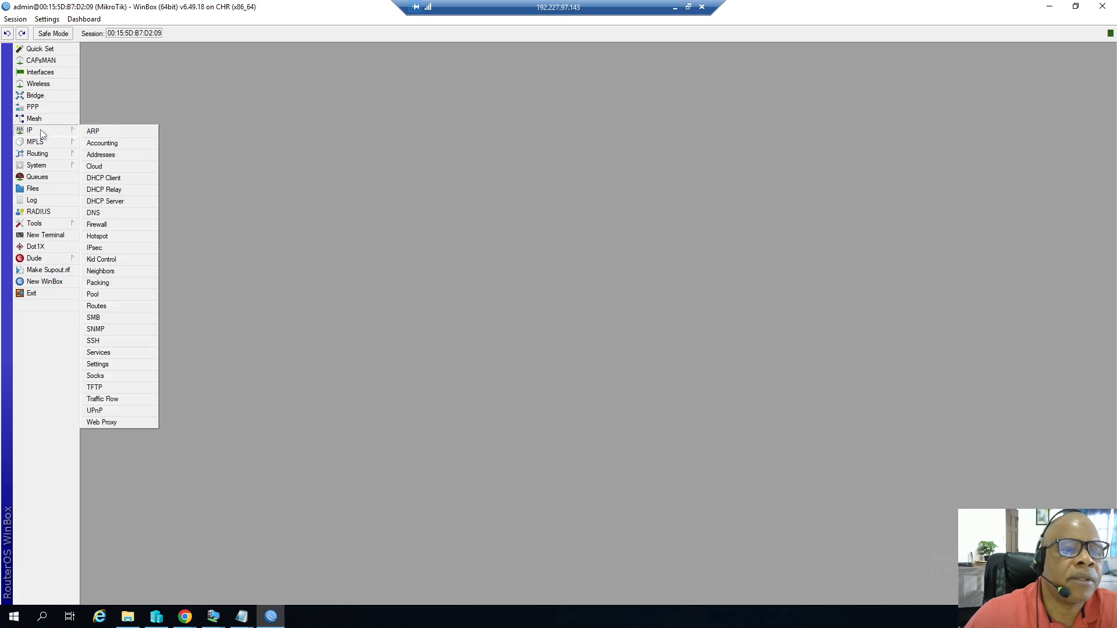
click(112, 307)
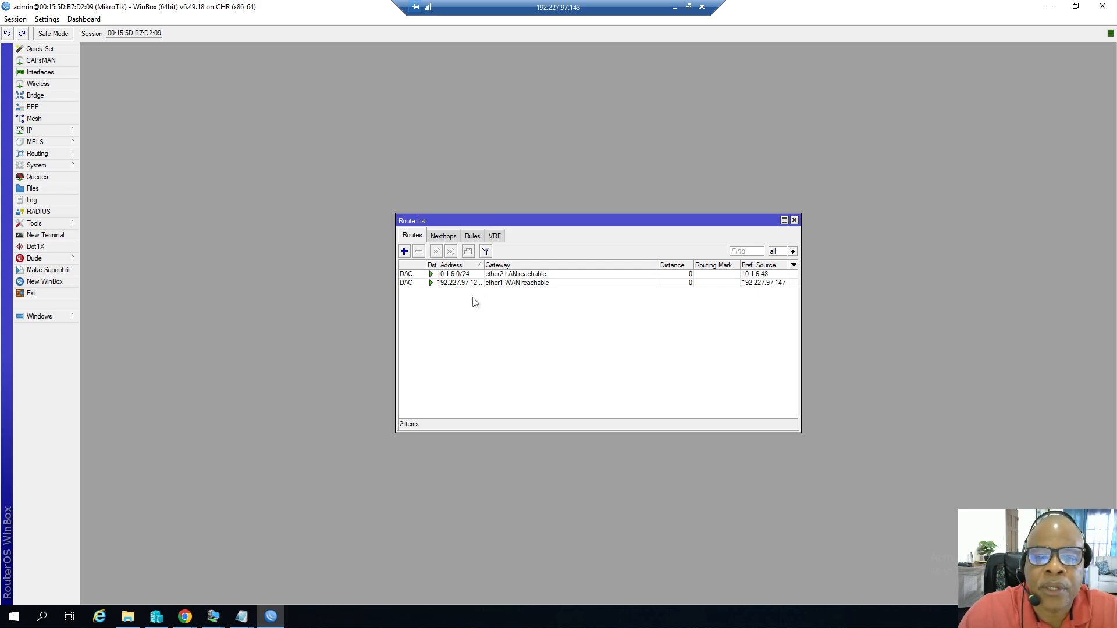
click(405, 250)
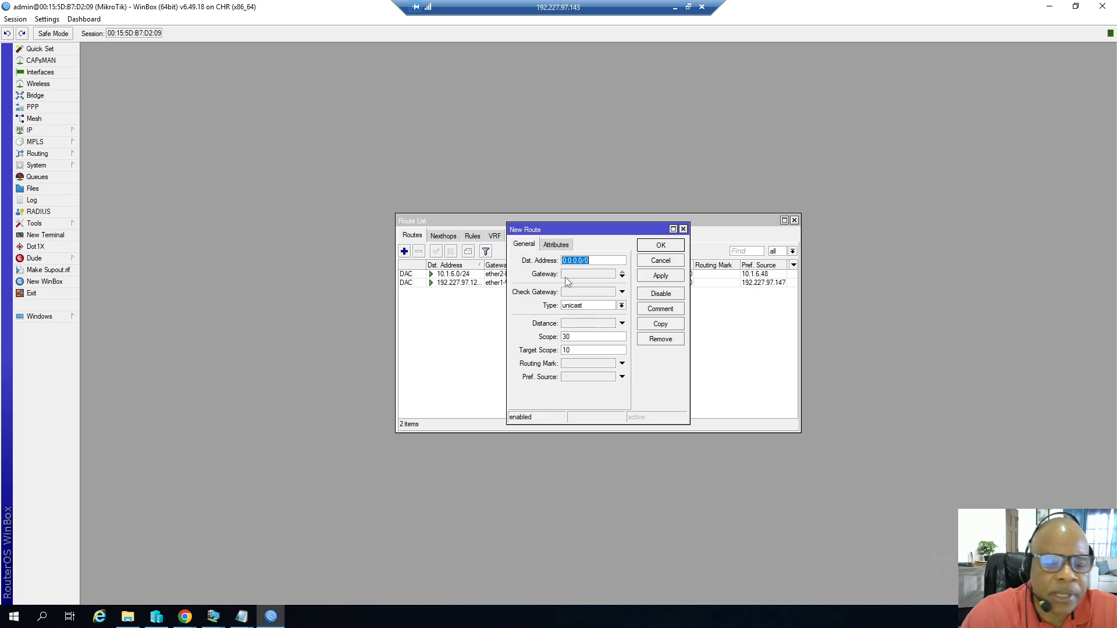
mouse_move(242, 617)
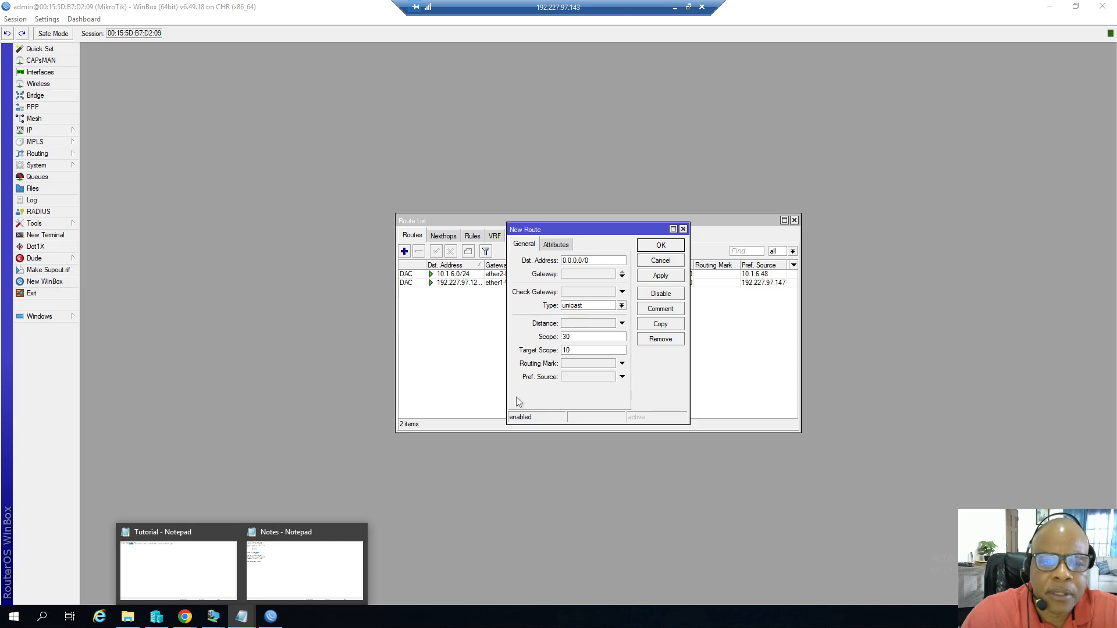
click(295, 535)
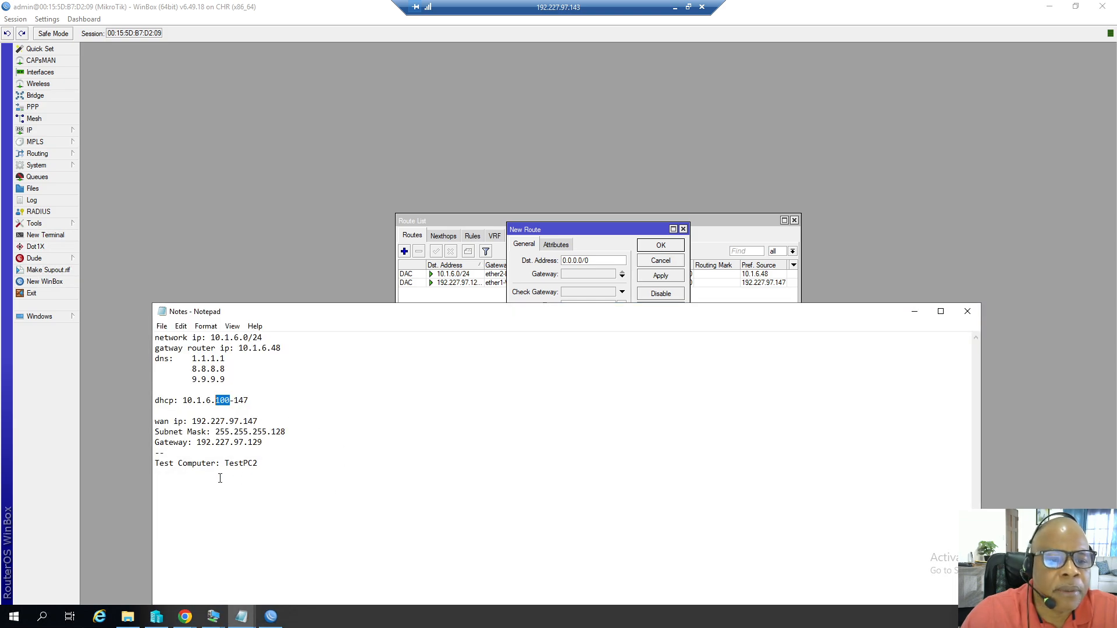
drag(197, 442, 263, 442)
right_click(258, 441)
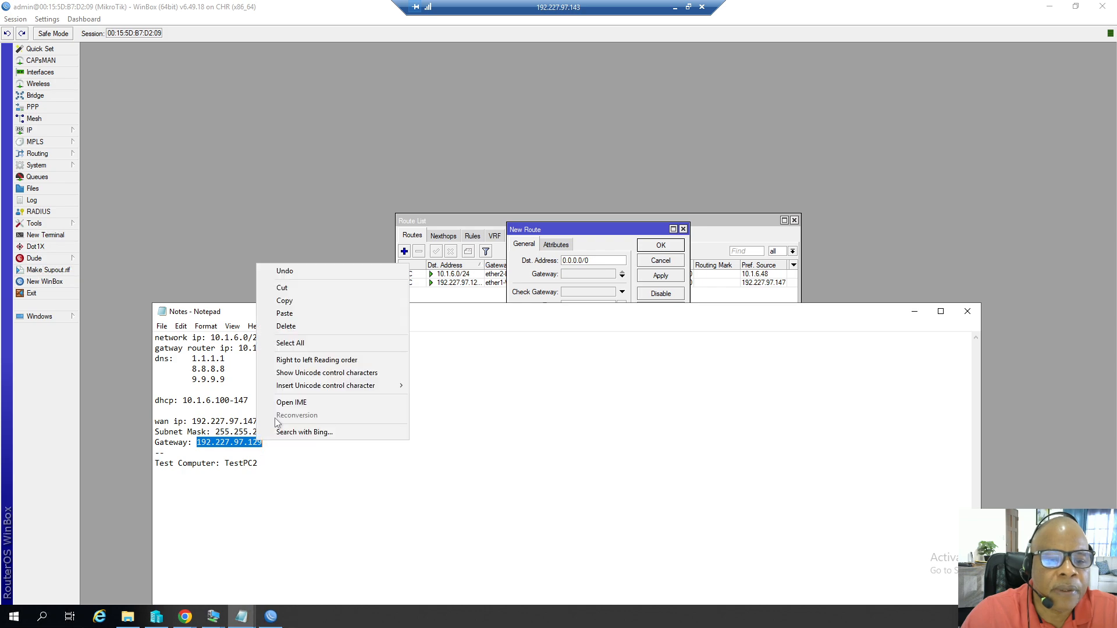
click(295, 303)
Add a default route 0.0.0.0/0 through gateway 192.227.97.129, save it and close the Route List.
click(545, 231)
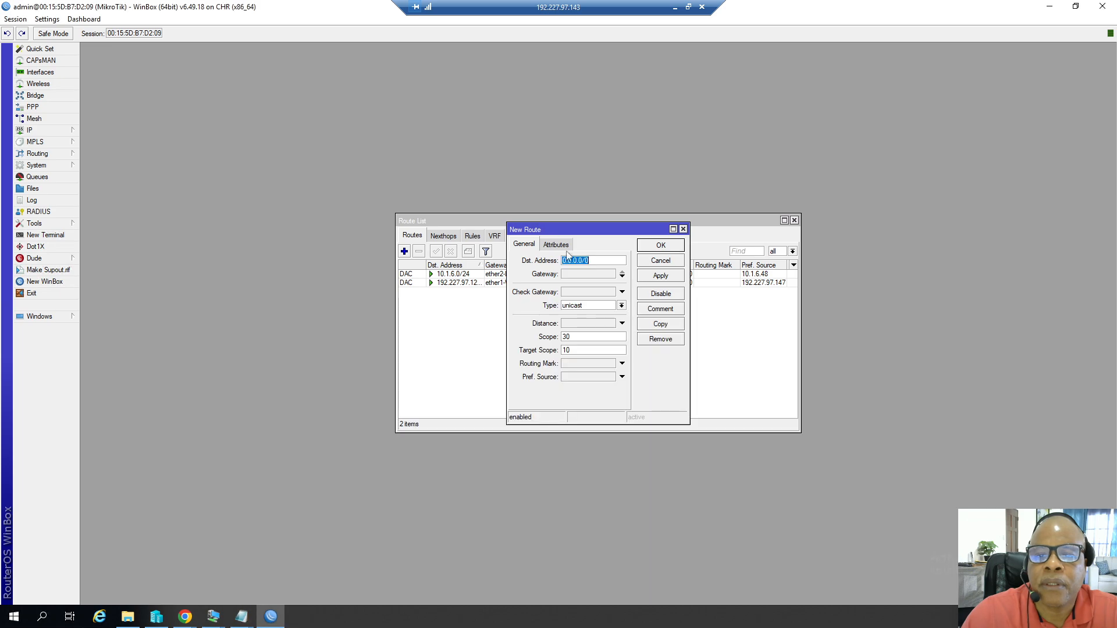
click(568, 275)
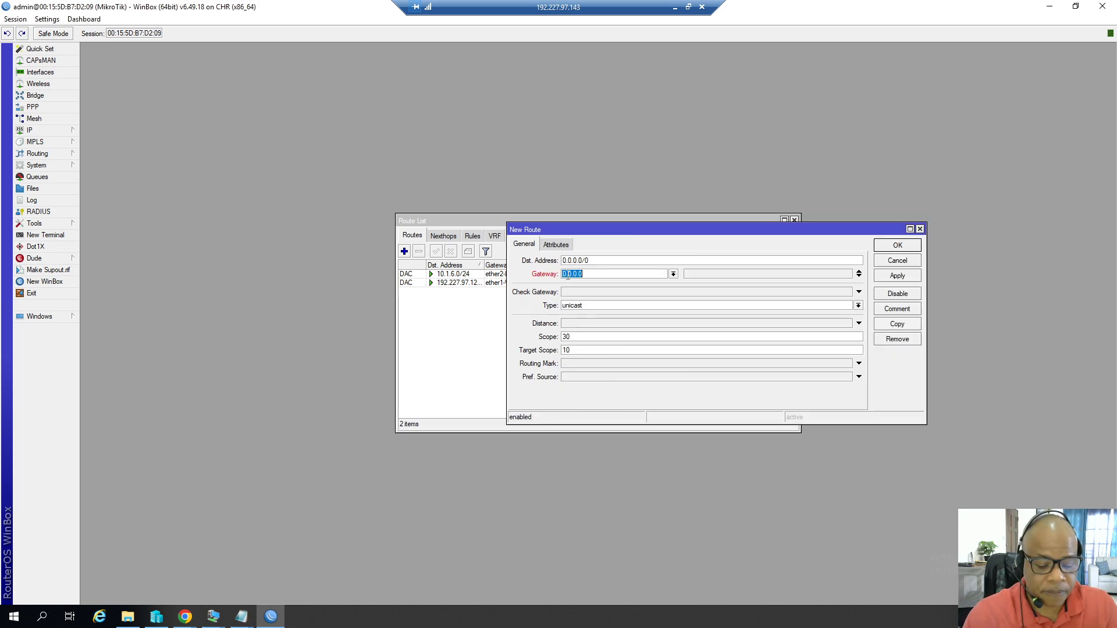
key(ctrl+v)
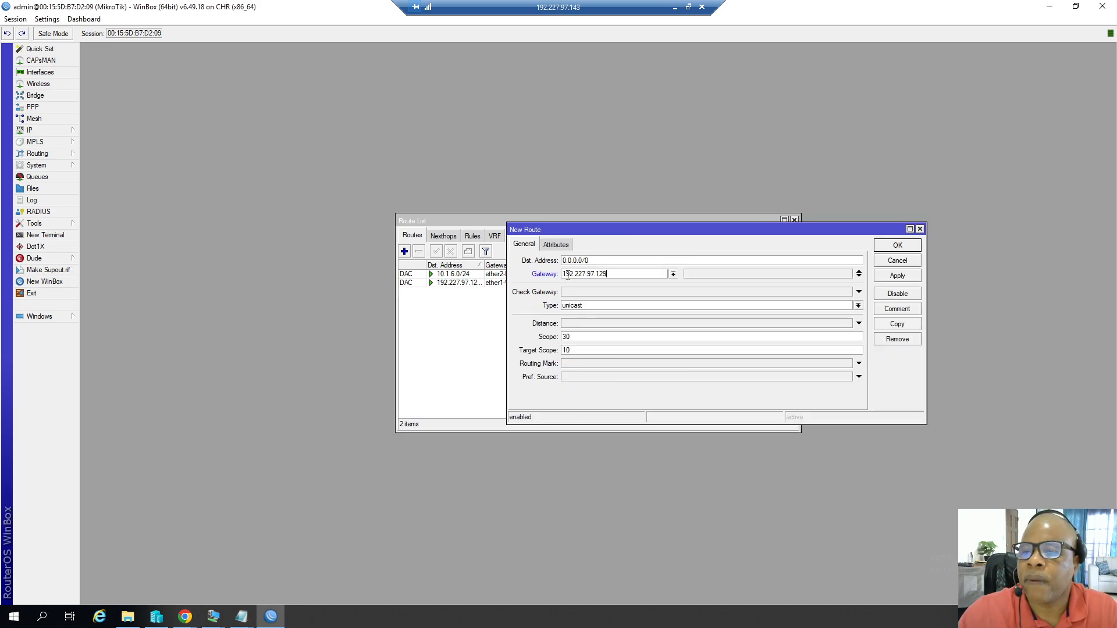
click(887, 279)
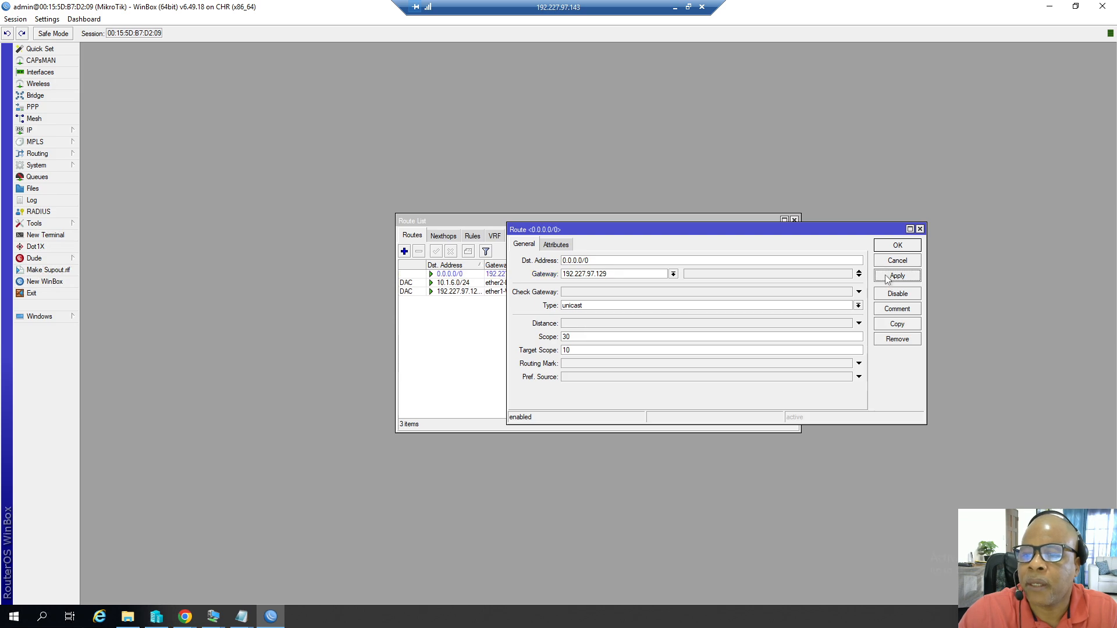
click(896, 246)
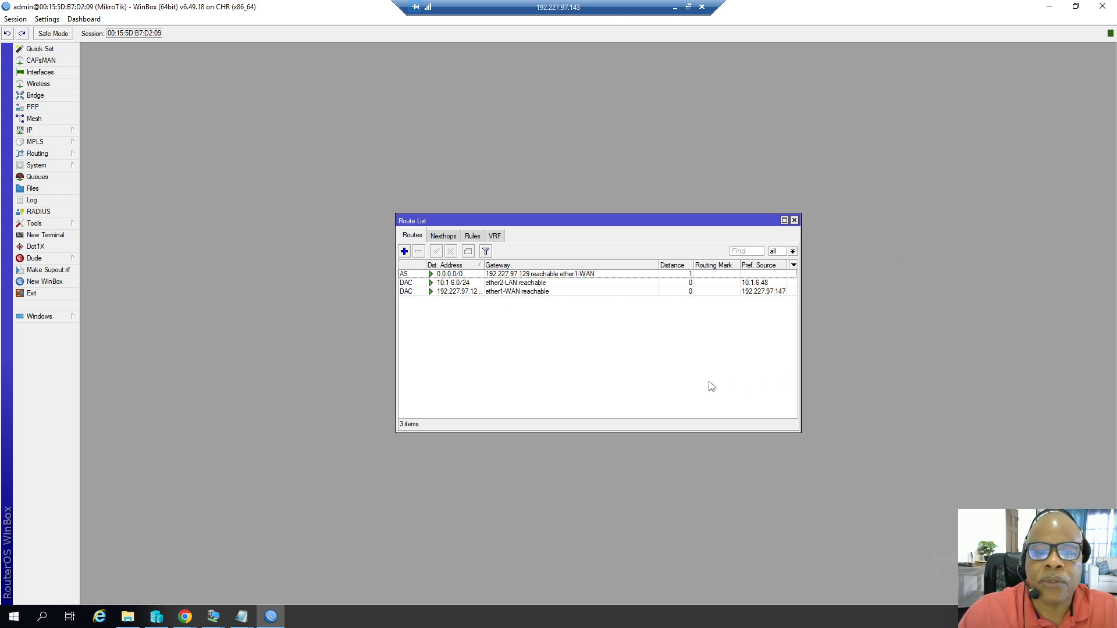
click(794, 221)
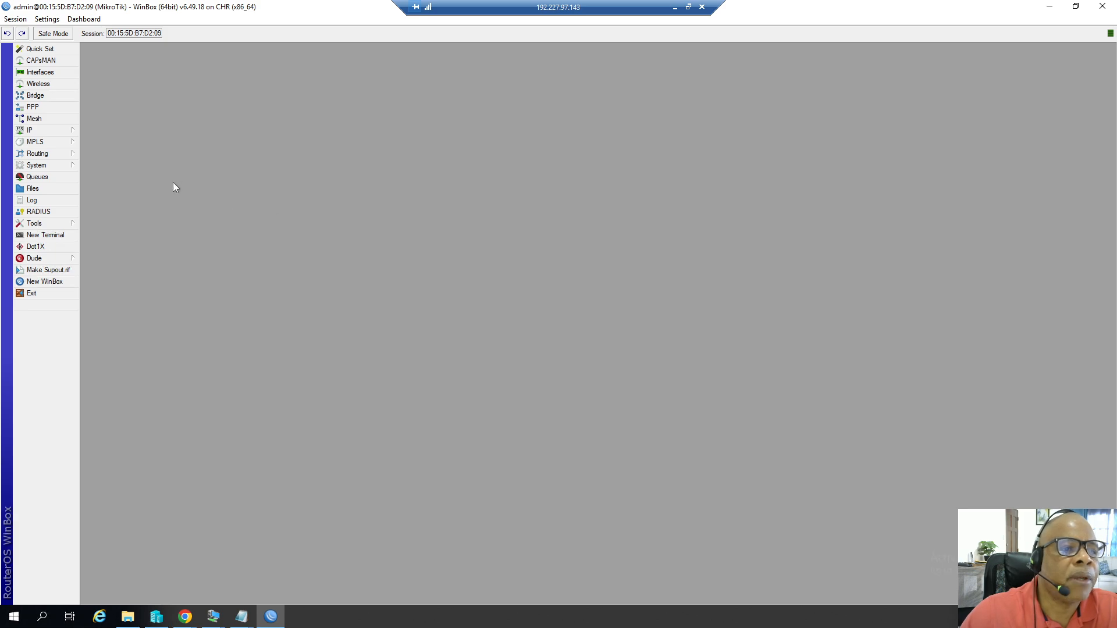
Create a new srcnat NAT rule in the firewall with source address 10.1.6.0/24.
click(54, 132)
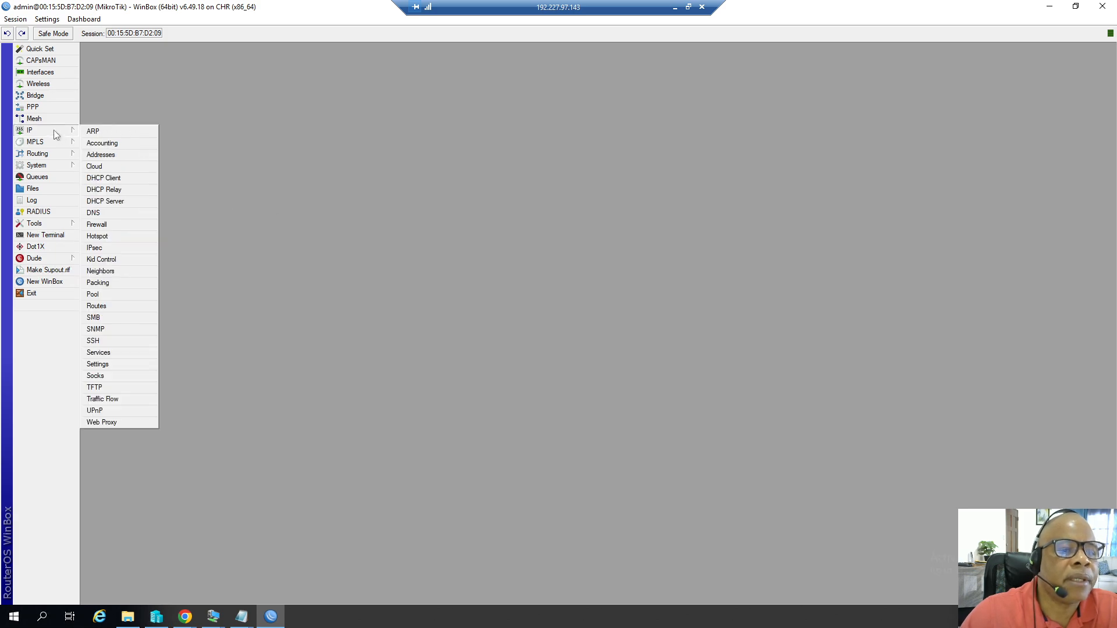
click(97, 225)
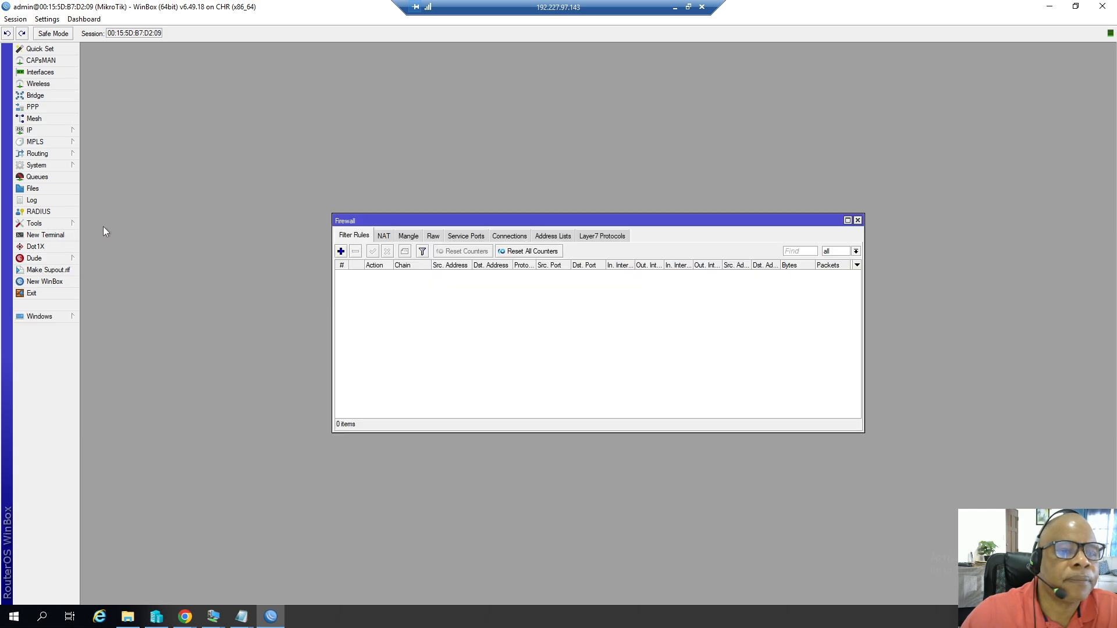
click(384, 240)
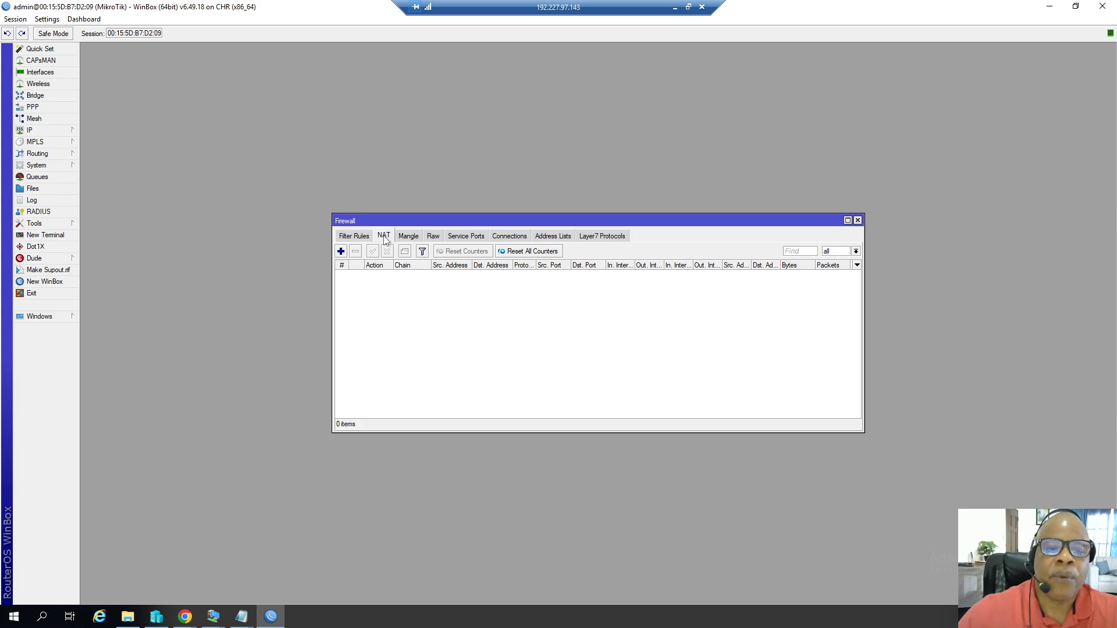
click(341, 251)
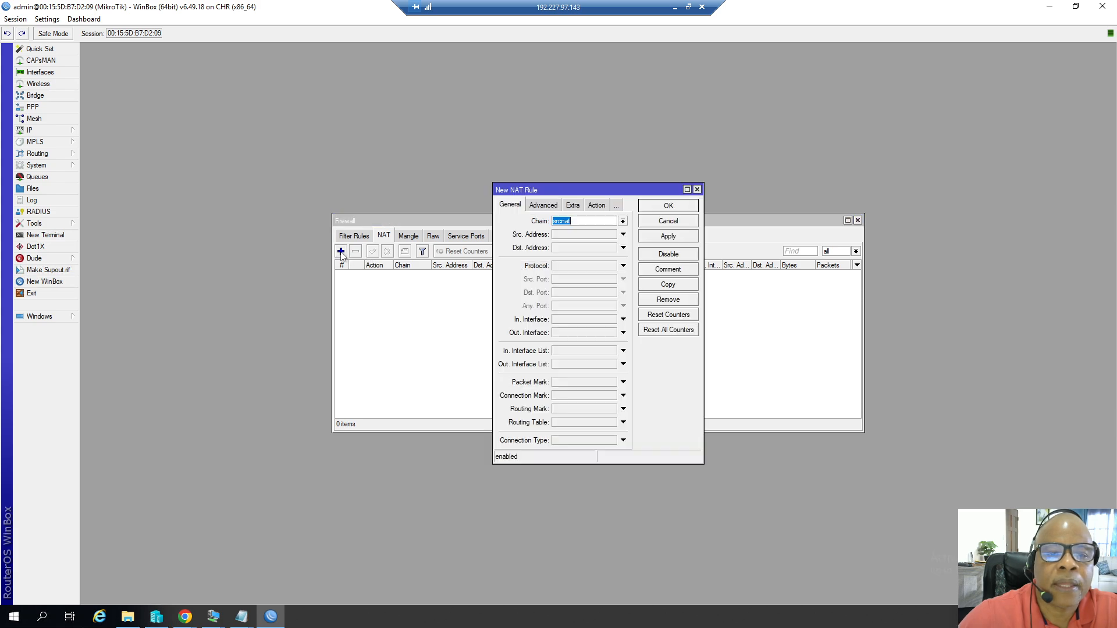
click(557, 232)
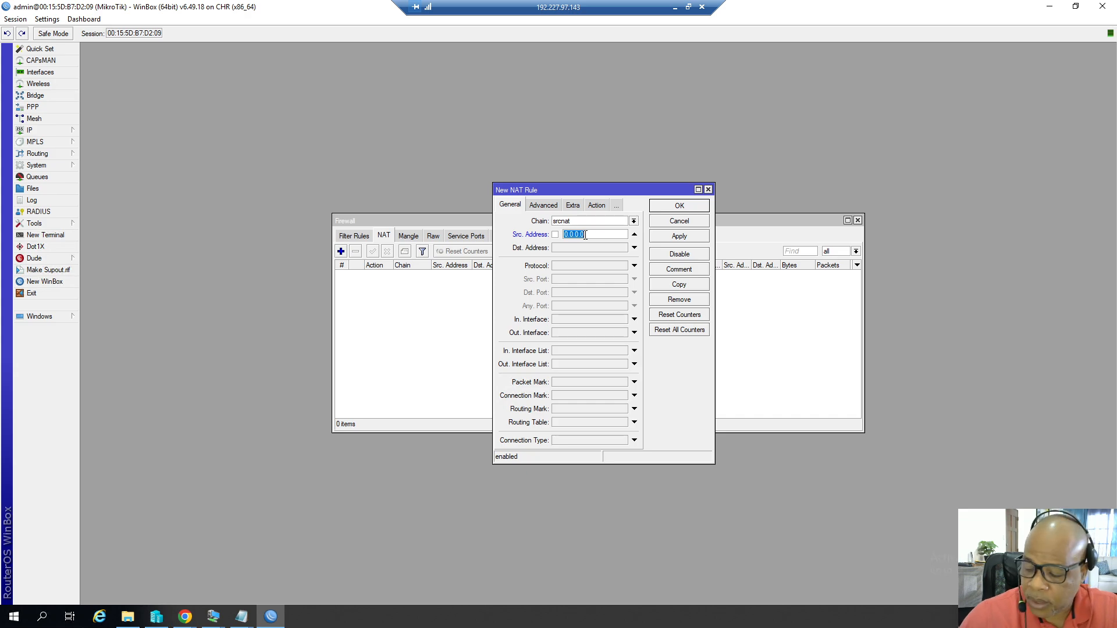
text(10)
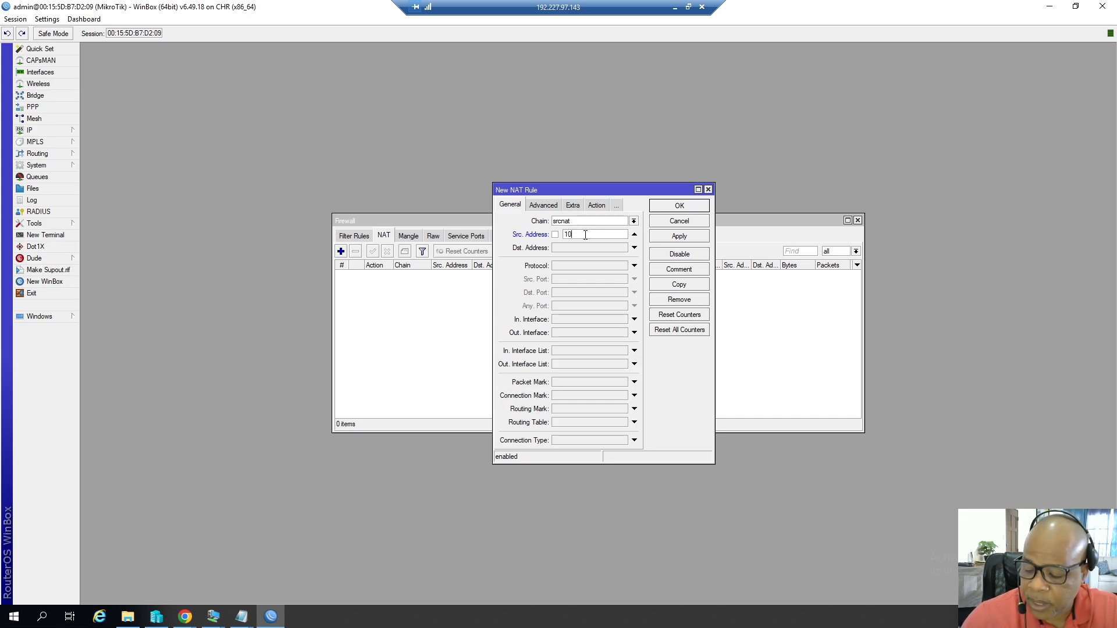
text(.1.6)
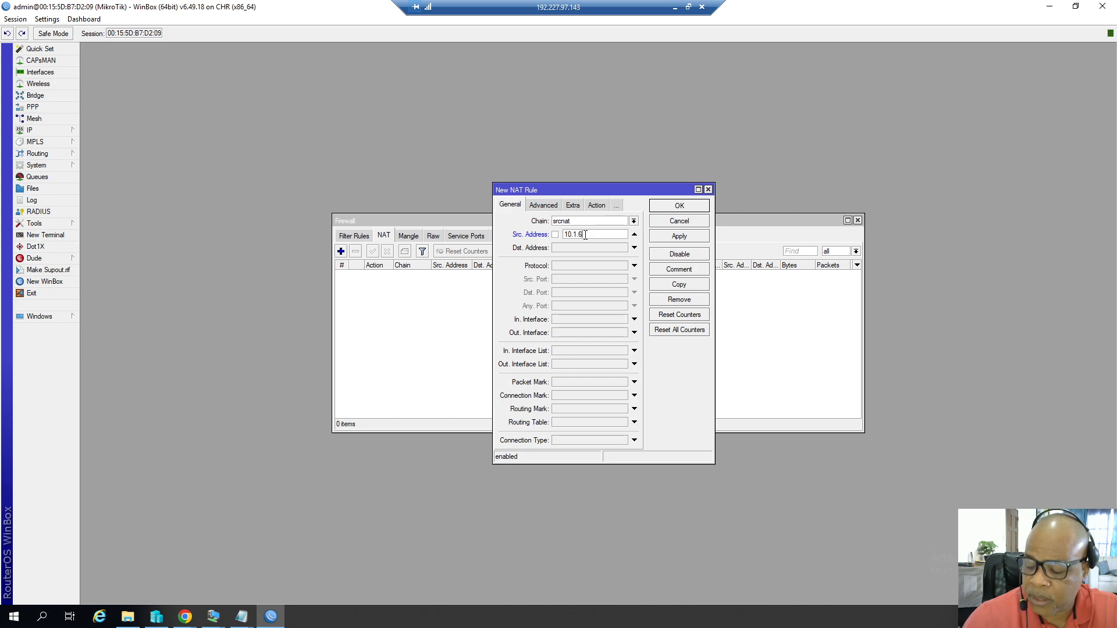
text(.0/)
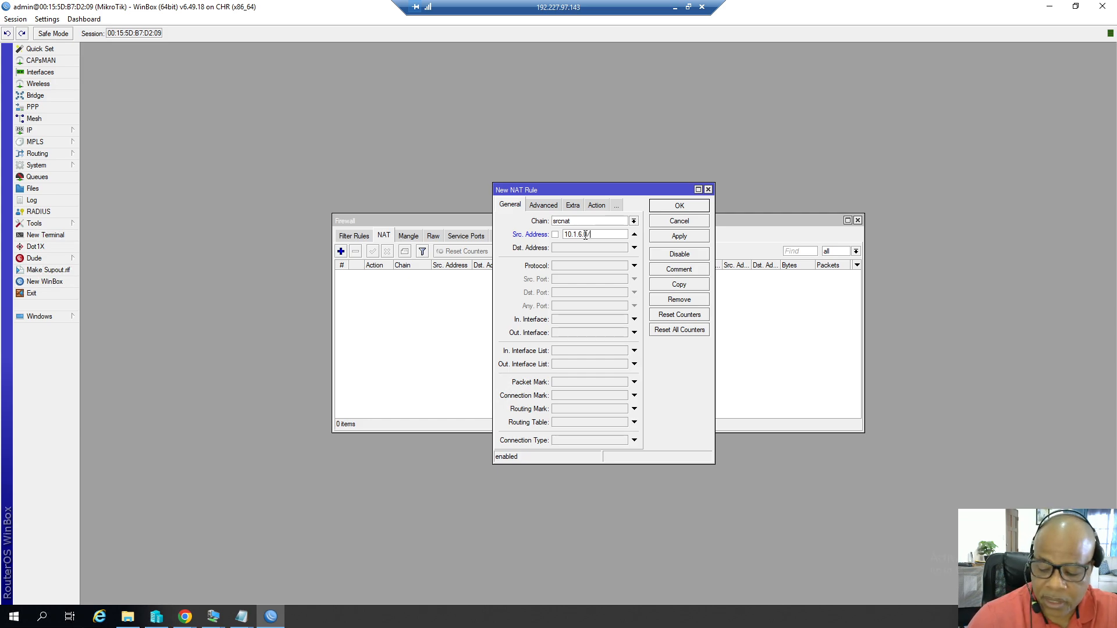
text(24)
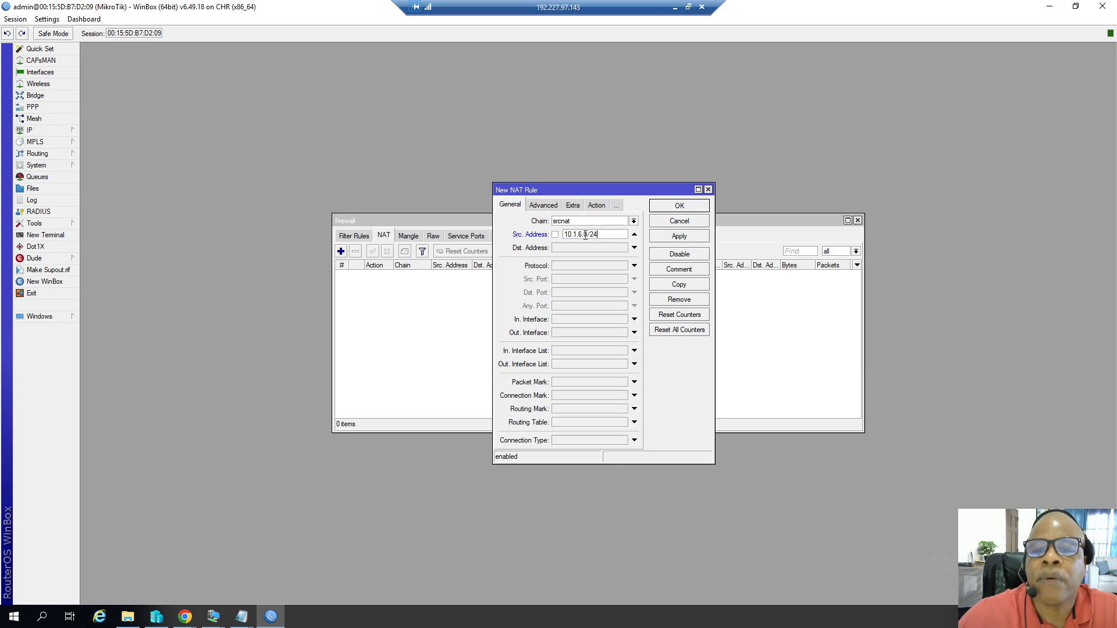
Set the NAT rule's action to masquerade, save it and close the Firewall window.
click(595, 207)
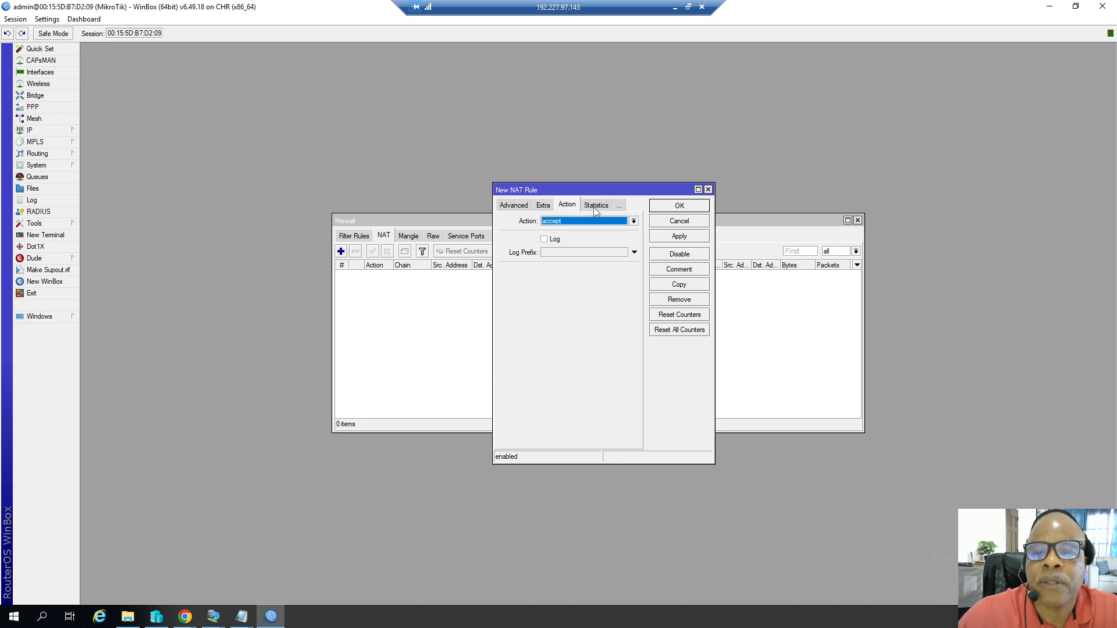
click(633, 222)
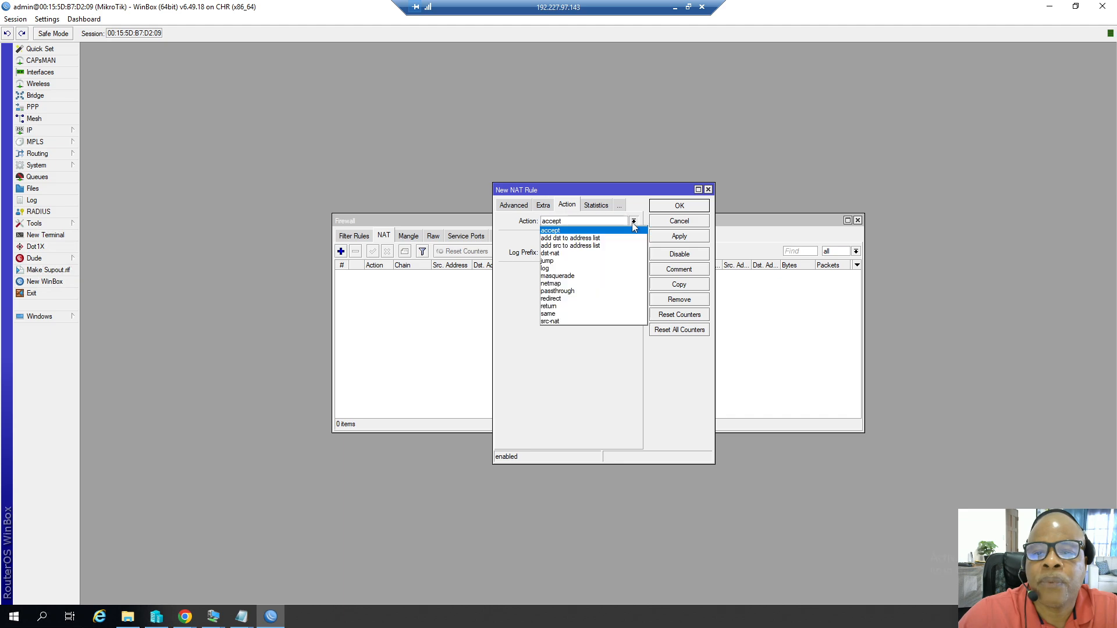
click(584, 275)
click(658, 237)
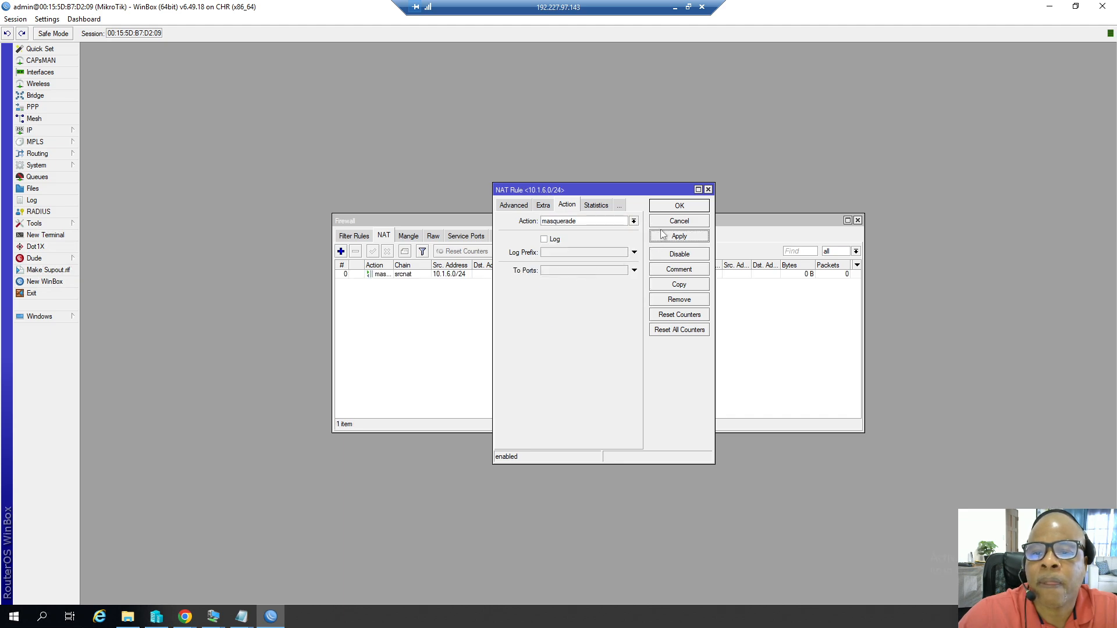
click(672, 207)
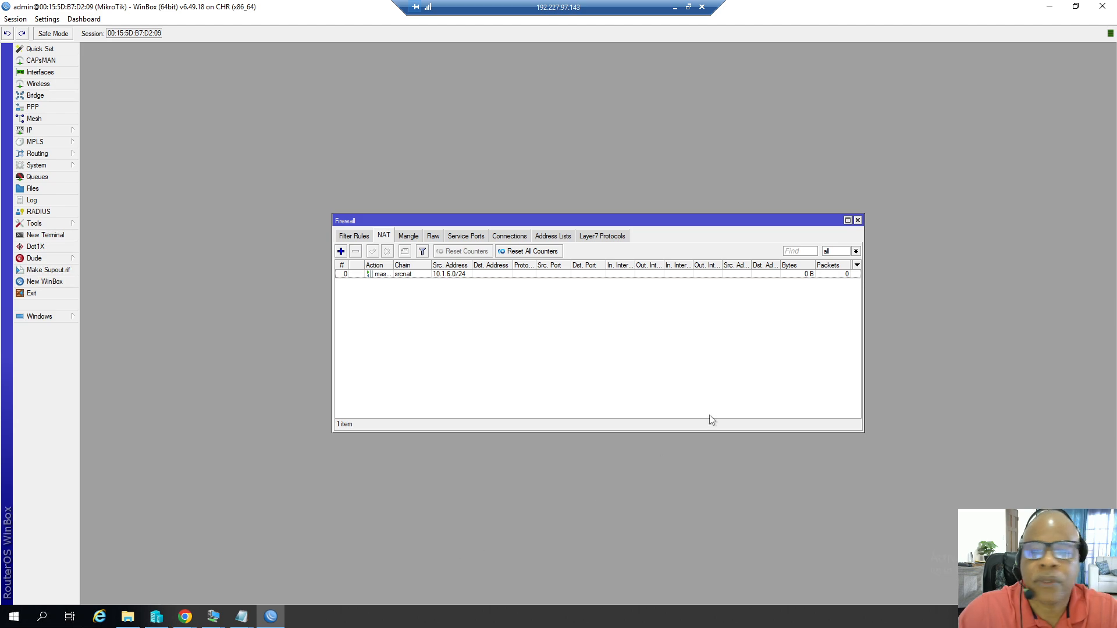
click(857, 221)
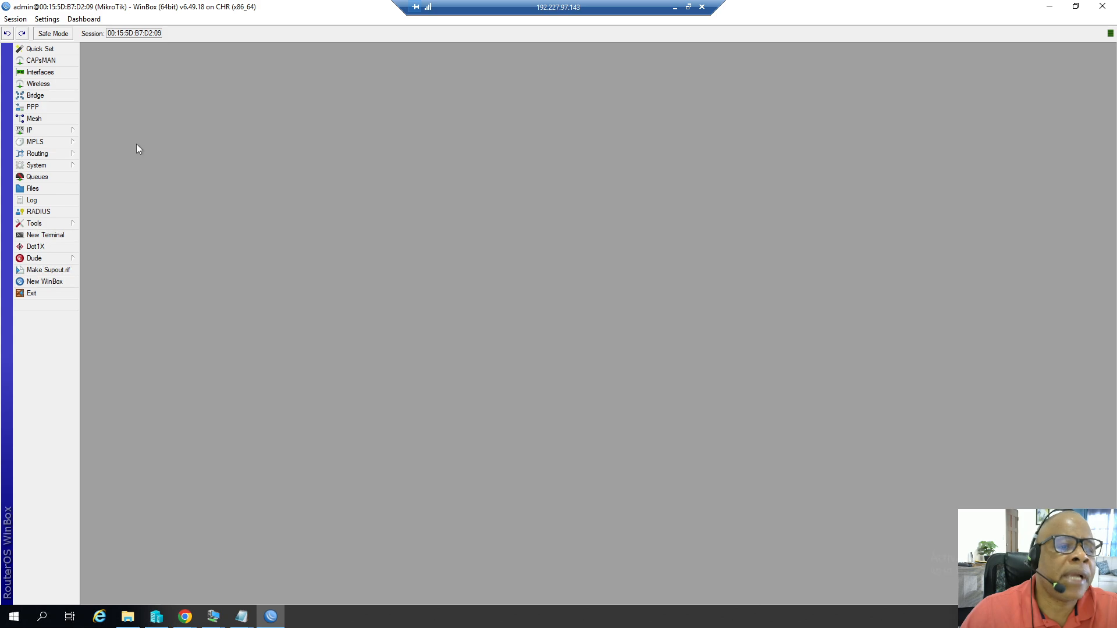
Test internet access by pinging google.com from a new terminal, then close the terminal.
click(45, 235)
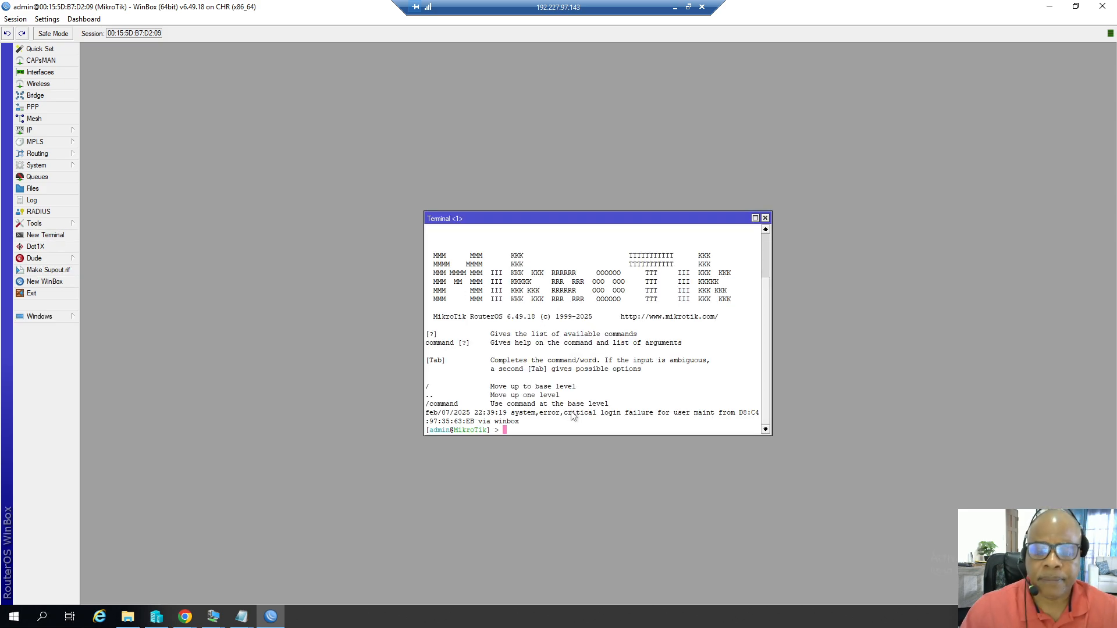
text(ping )
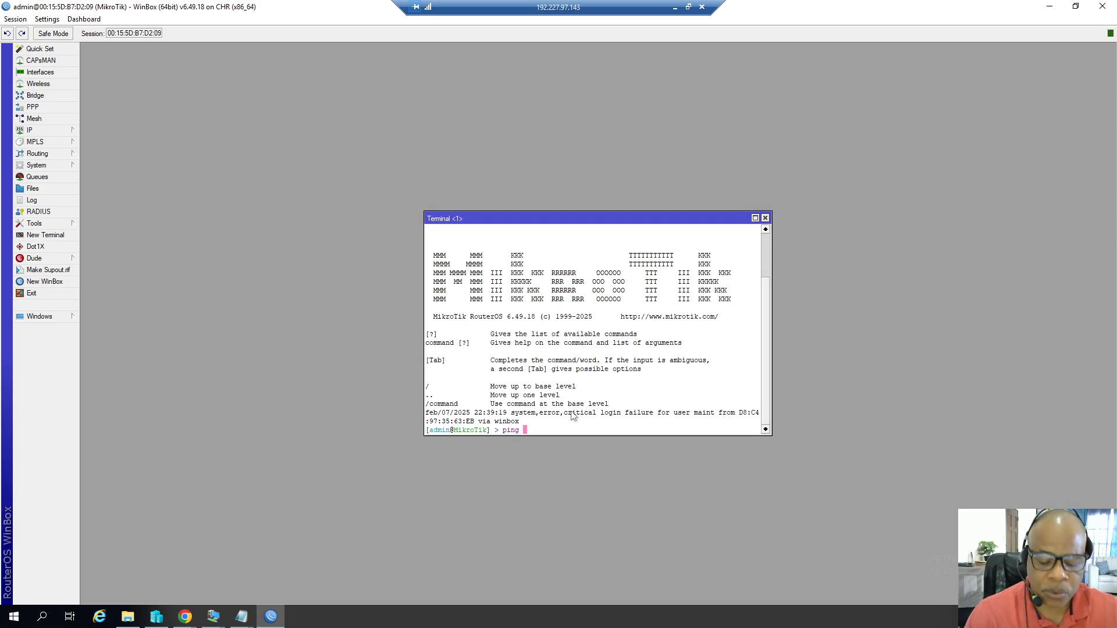
text(google.com)
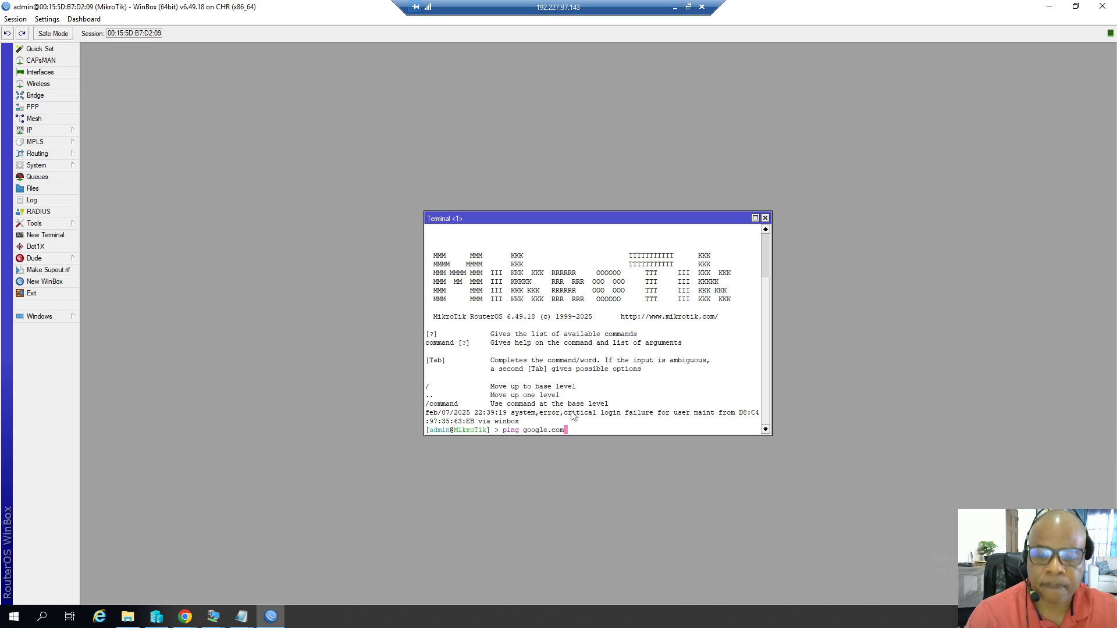
key(Return)
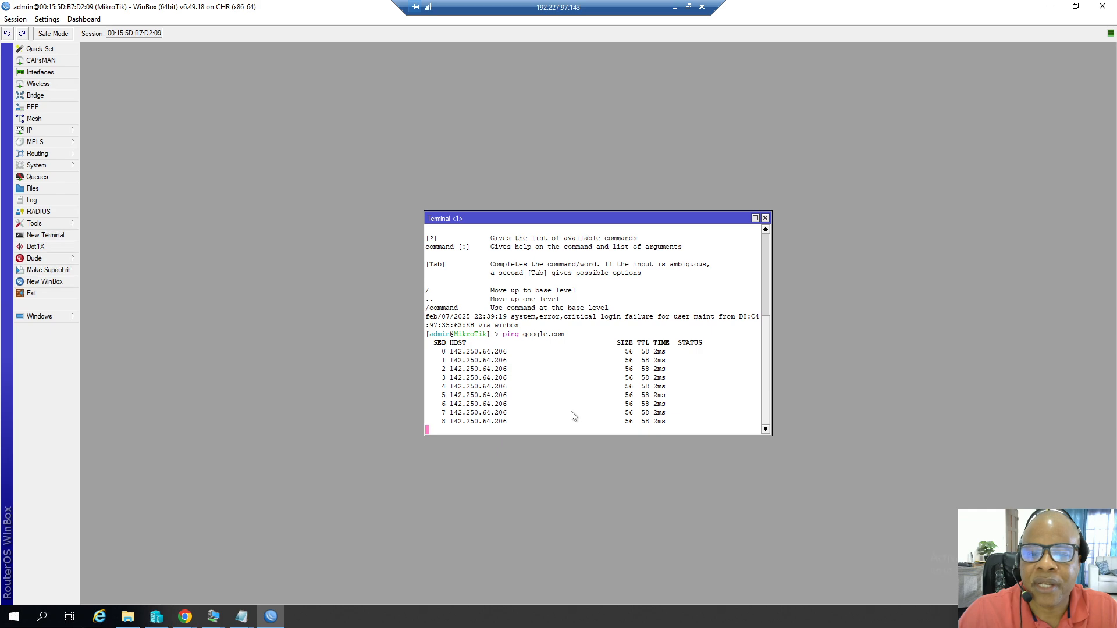
click(766, 219)
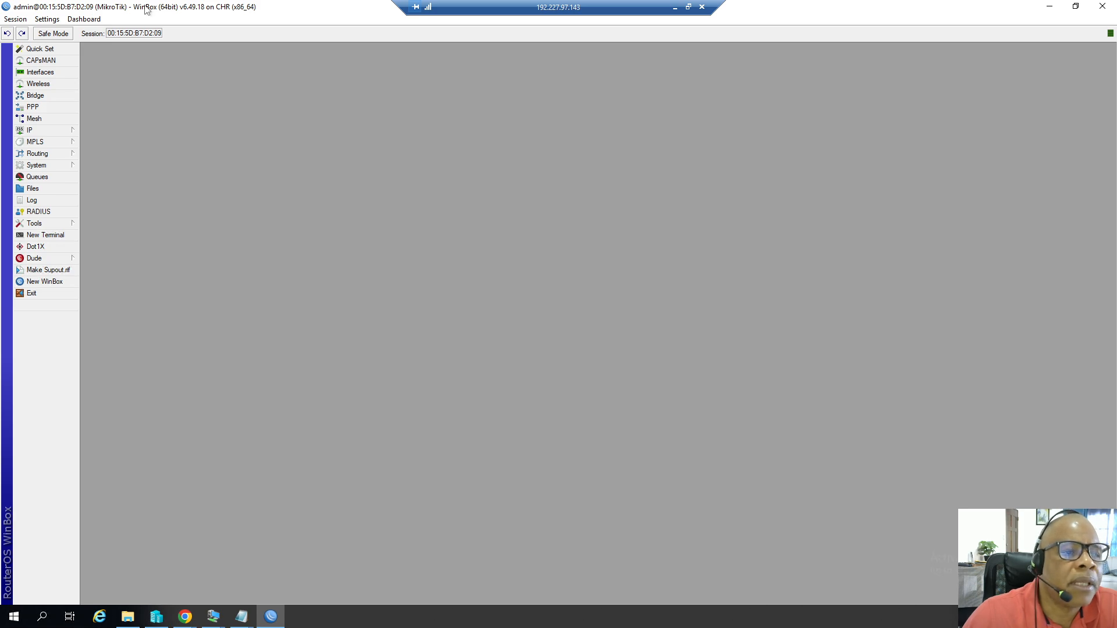
Disable the api, api-ssl, ftp, ssh, telnet and www IP services, leaving only winbox enabled, and close the service list.
click(53, 165)
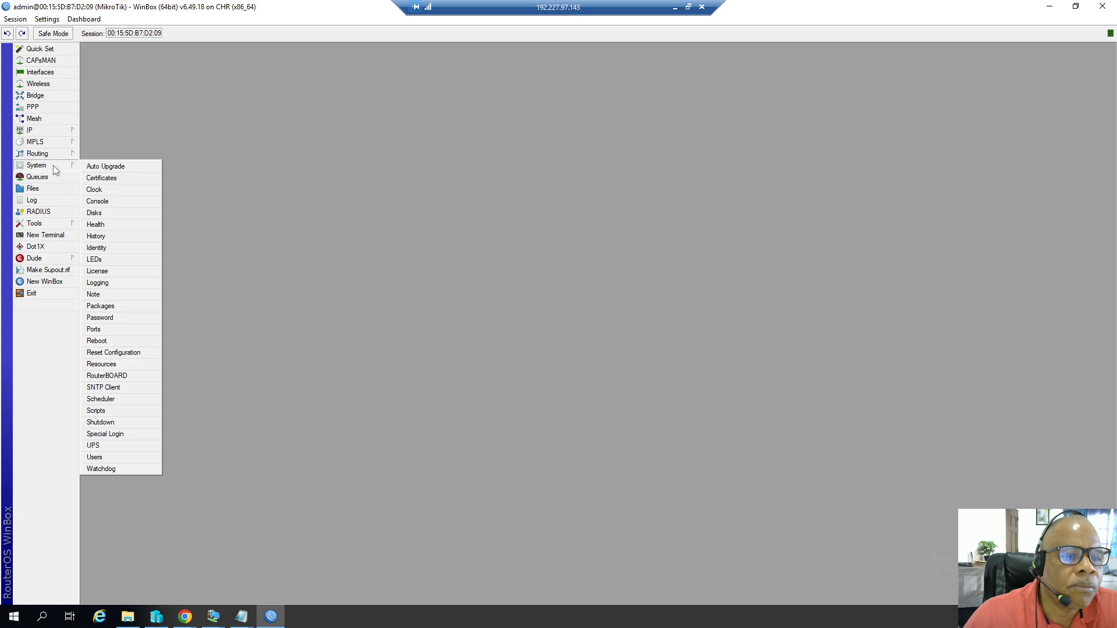
click(57, 129)
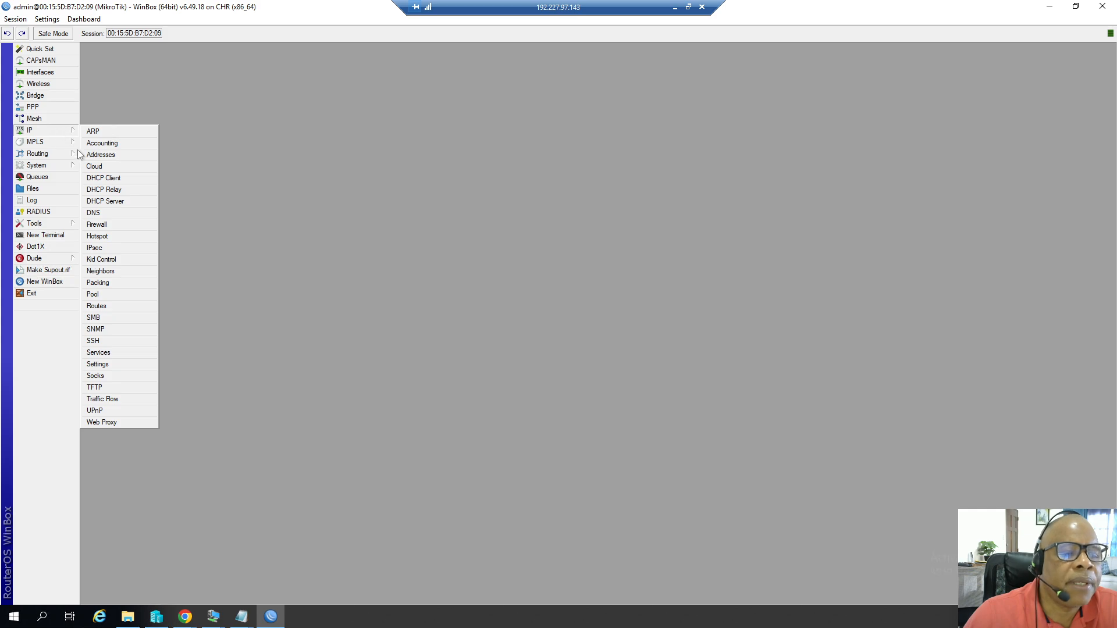
click(114, 353)
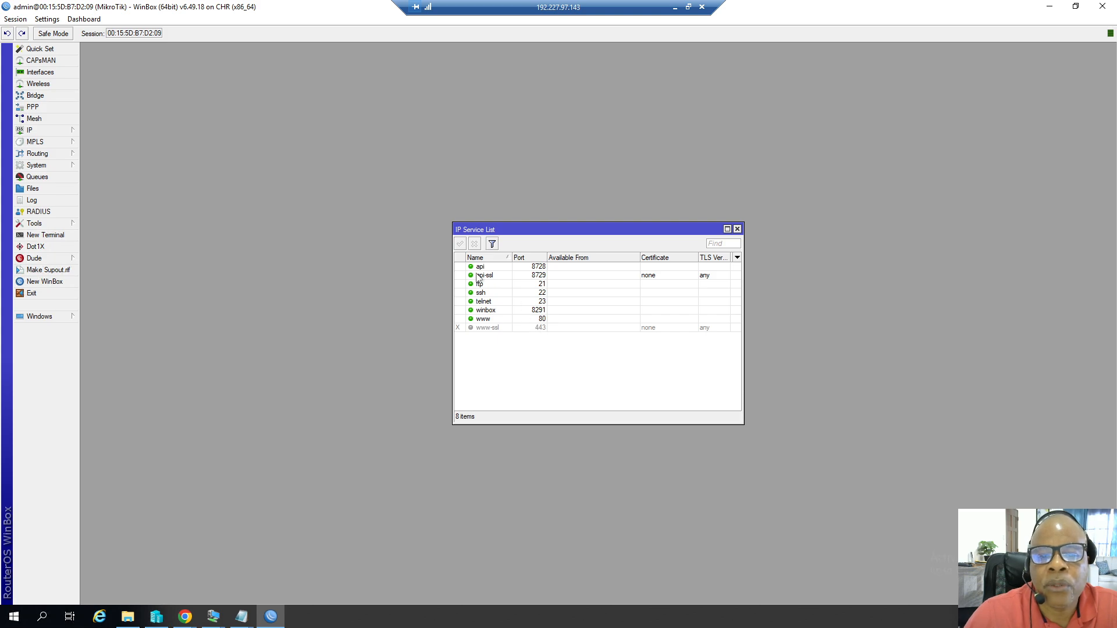
click(491, 312)
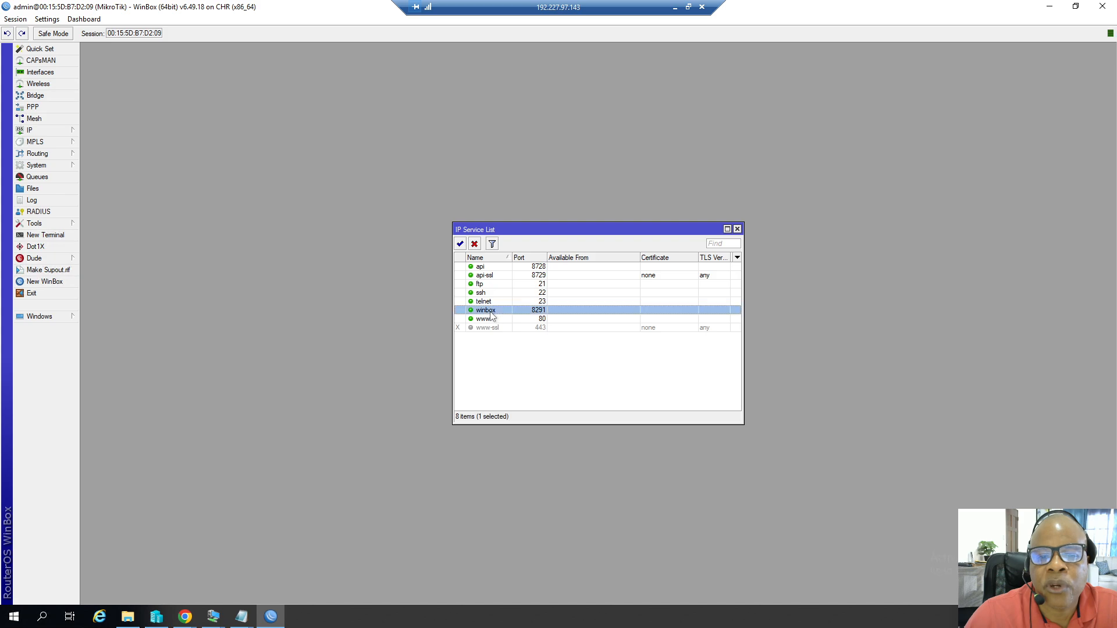
click(477, 268)
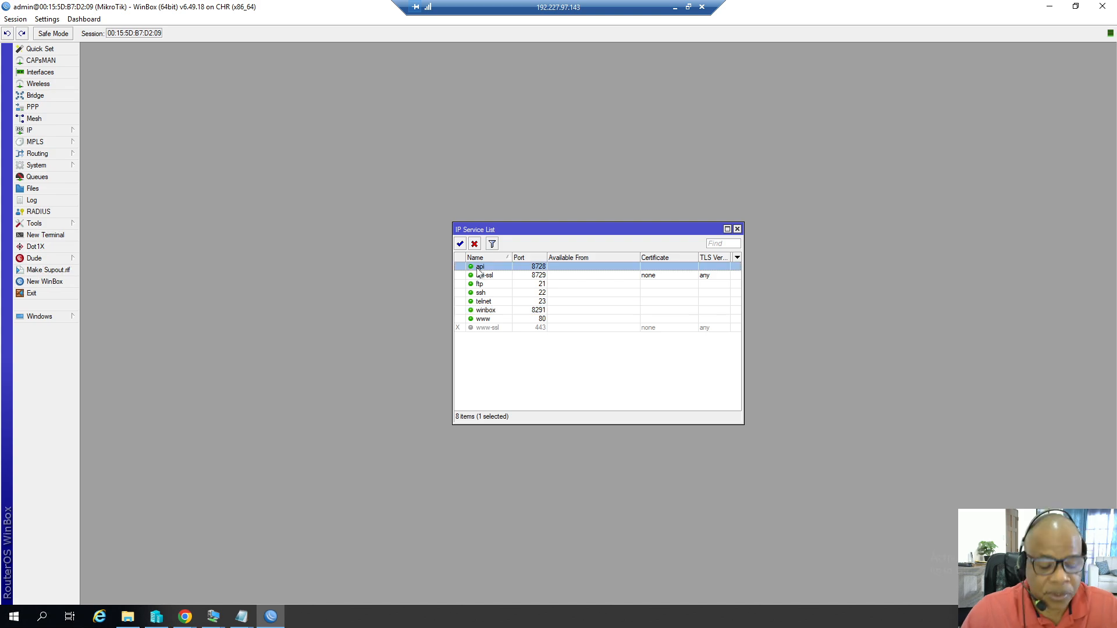
shift+click(487, 303)
right_click(498, 288)
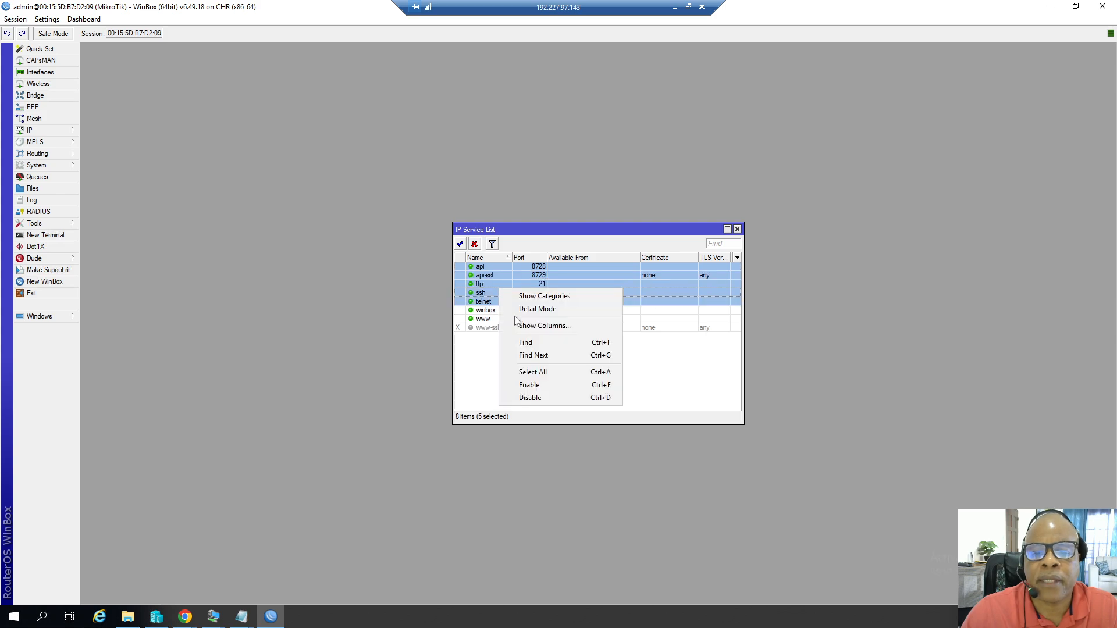
click(534, 399)
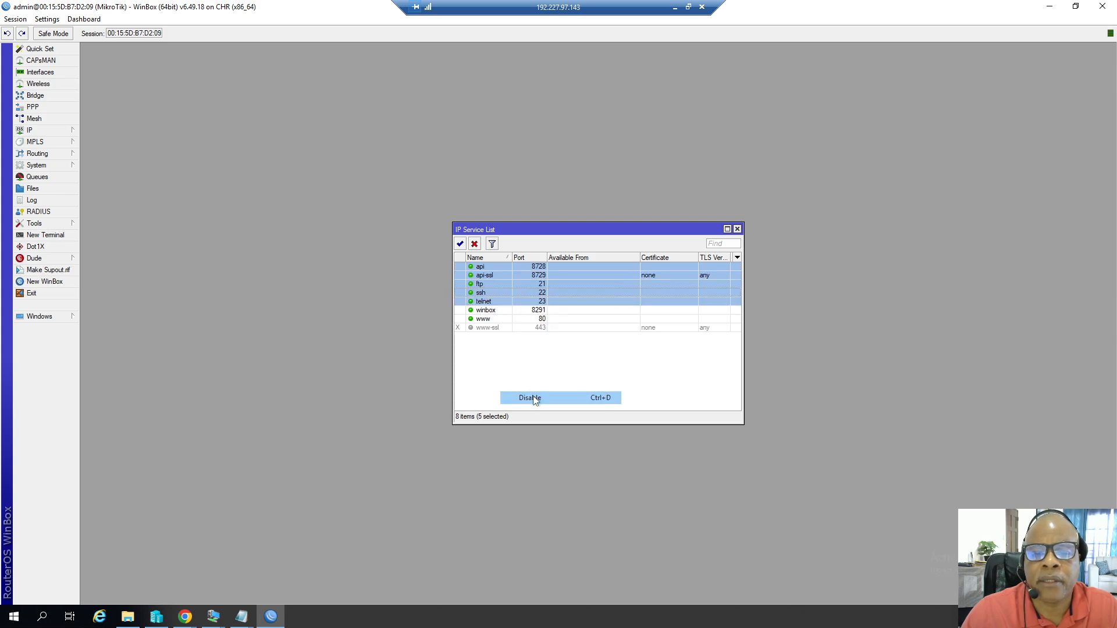
click(487, 321)
right_click(487, 322)
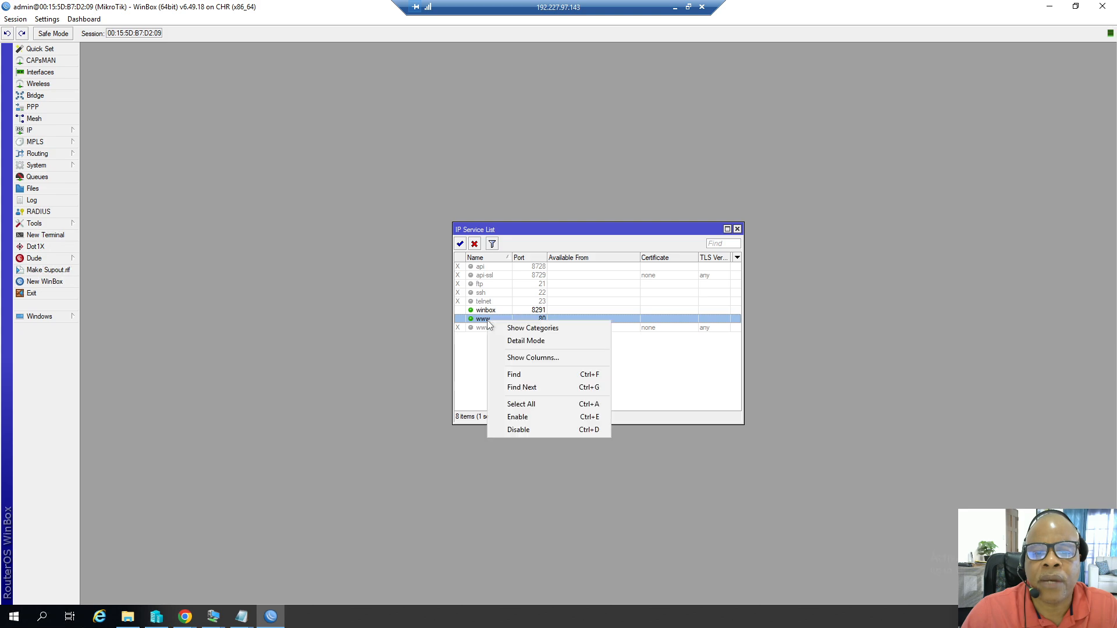
click(523, 429)
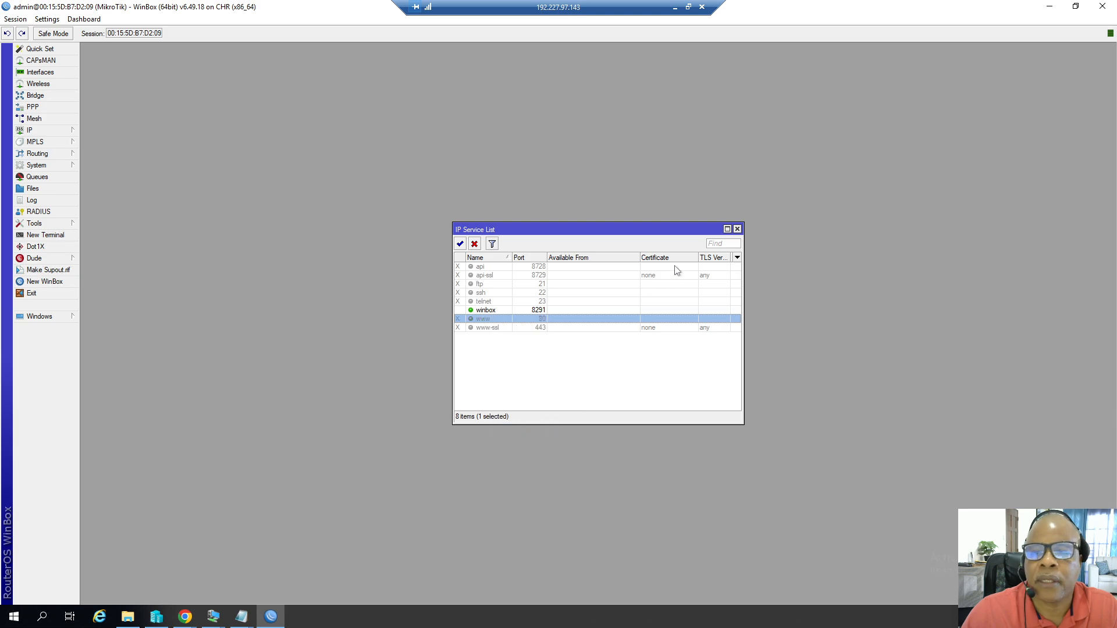
click(737, 230)
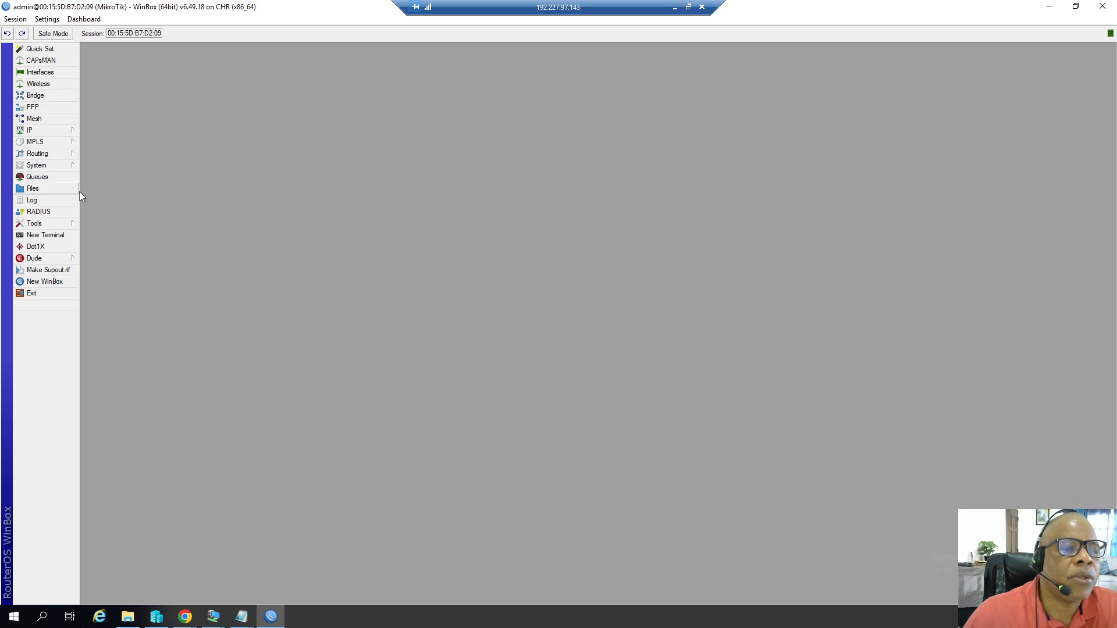
Add a new user named user1 in the full group with a password, save it and close the User List.
click(56, 167)
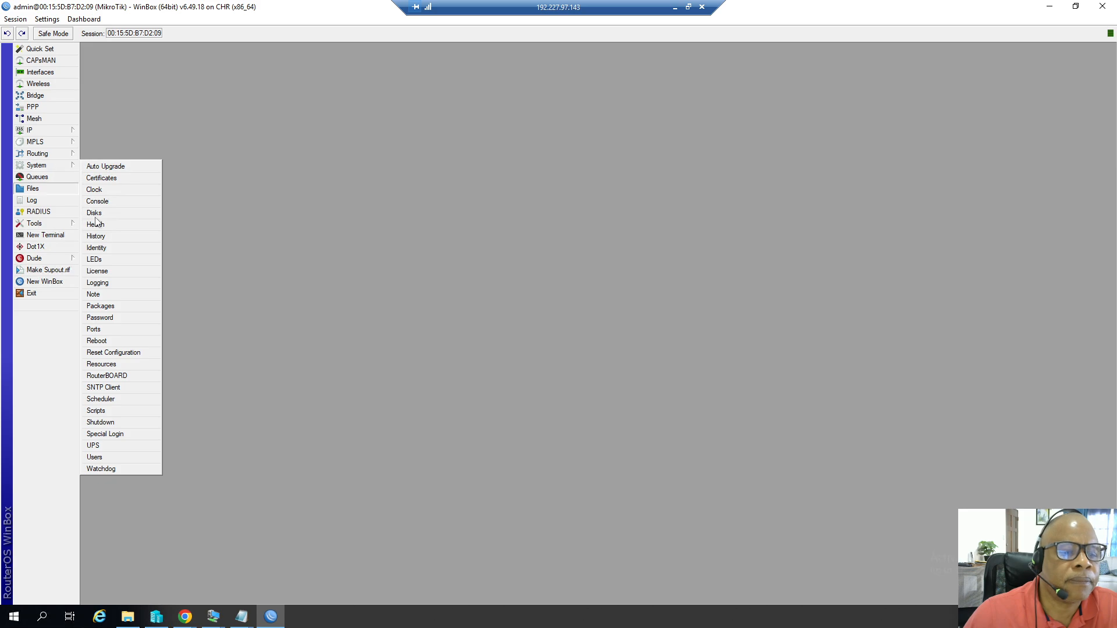
click(97, 458)
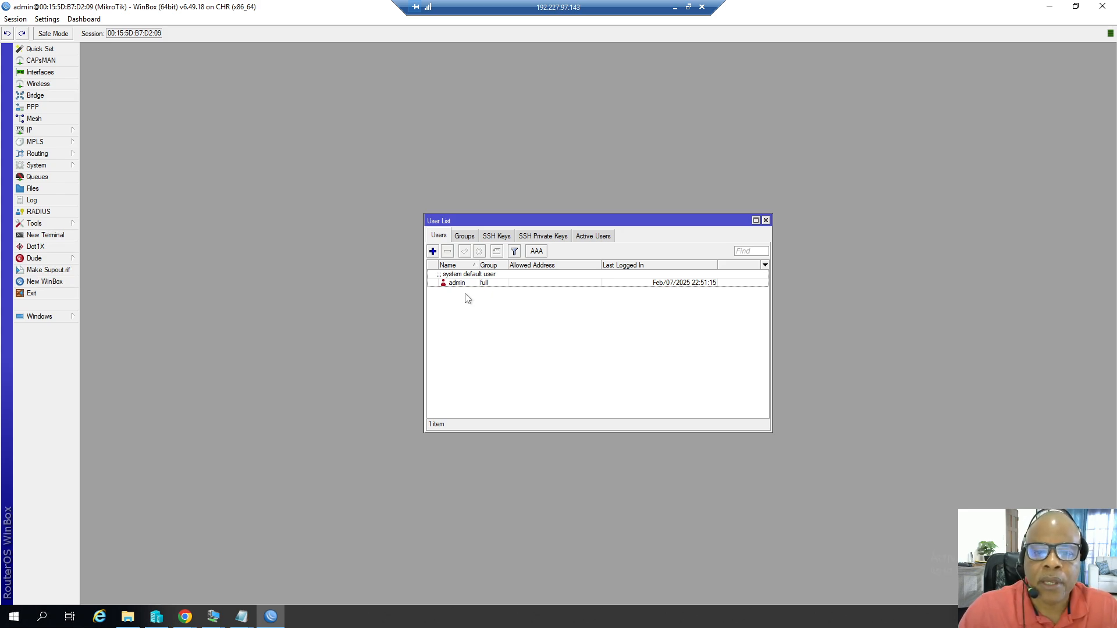
click(433, 250)
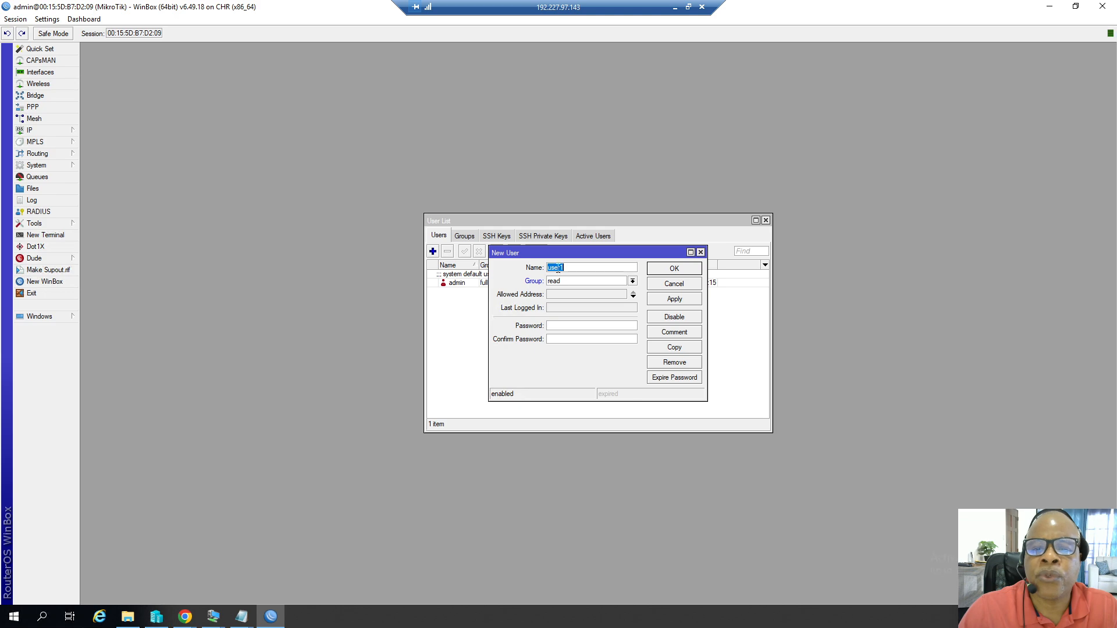
click(633, 281)
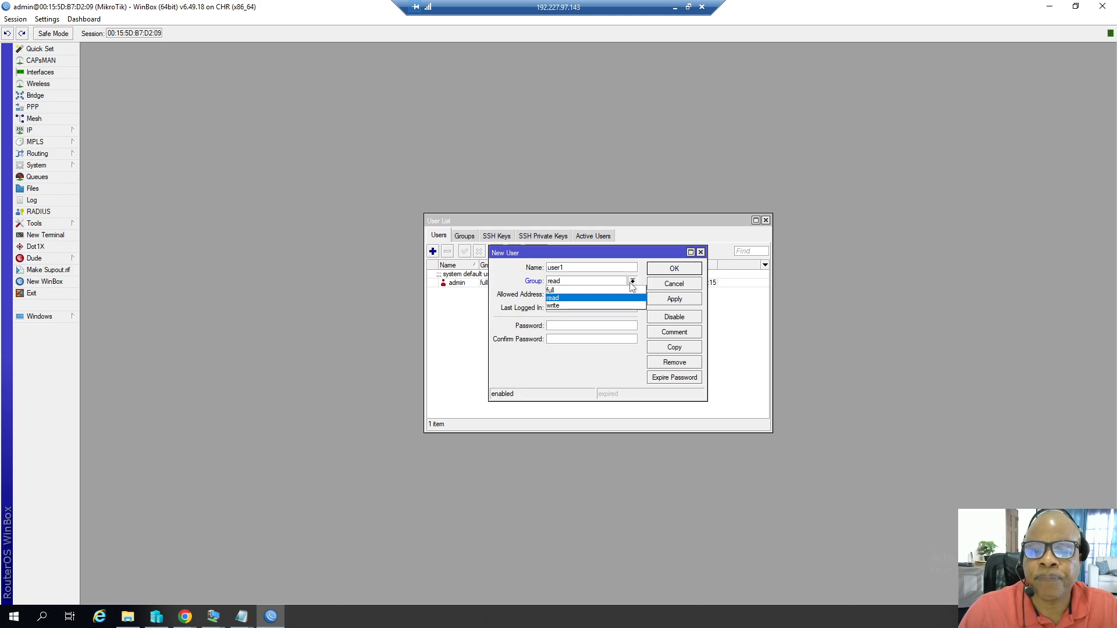
click(568, 290)
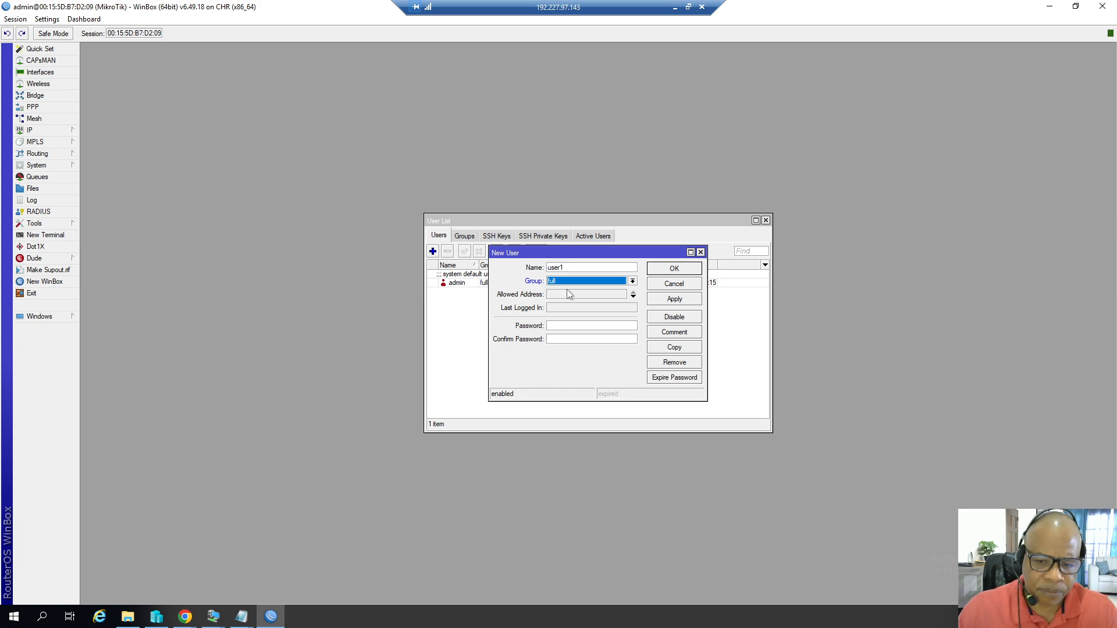
click(562, 327)
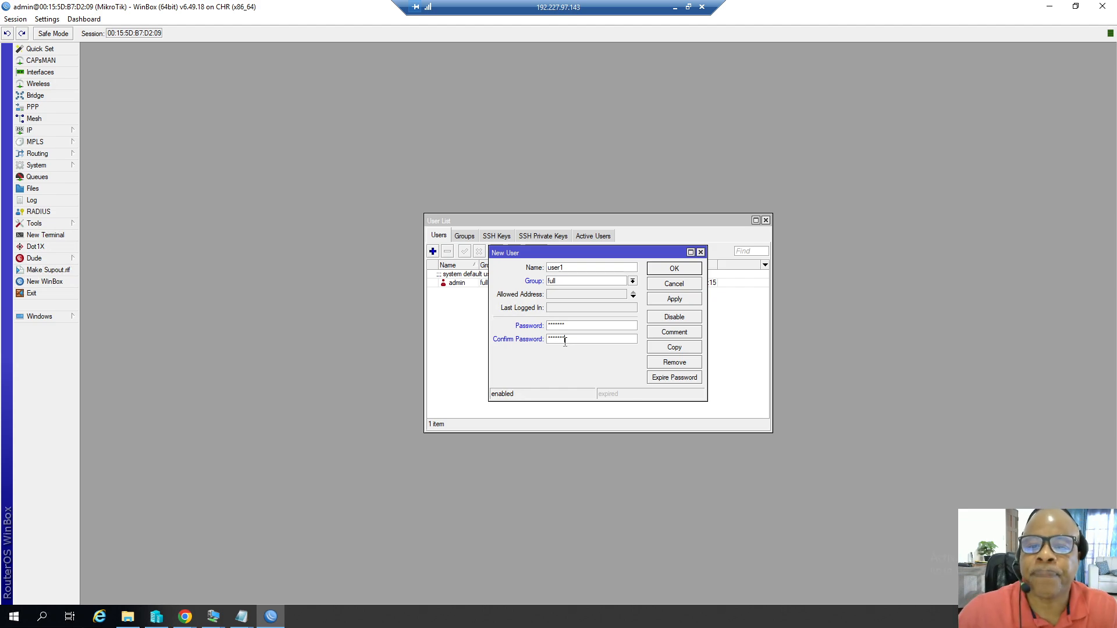
click(672, 301)
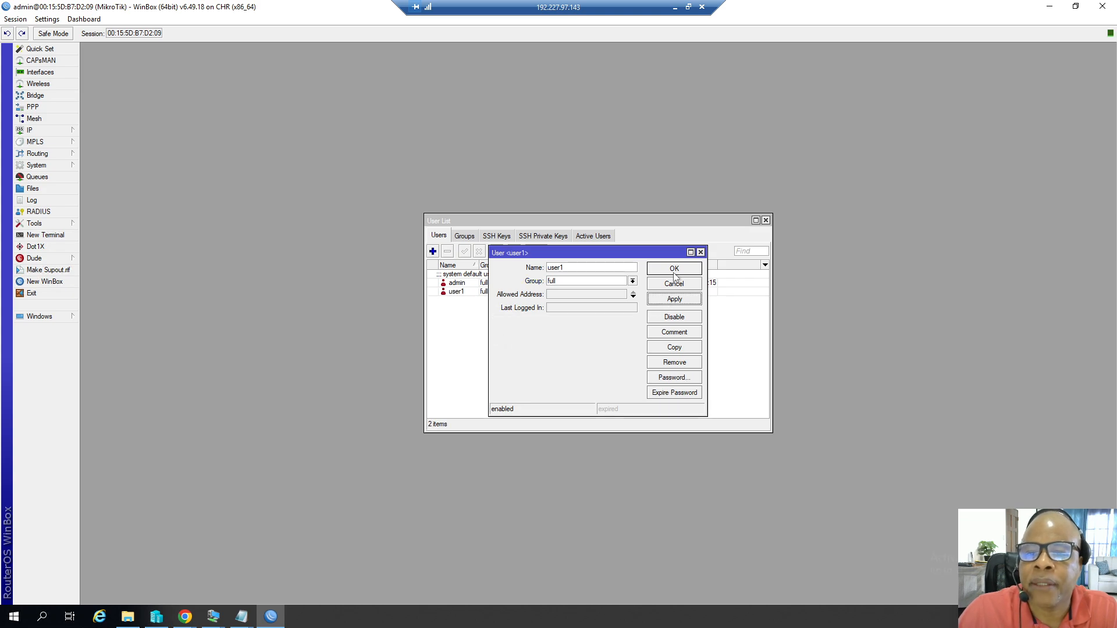
click(674, 269)
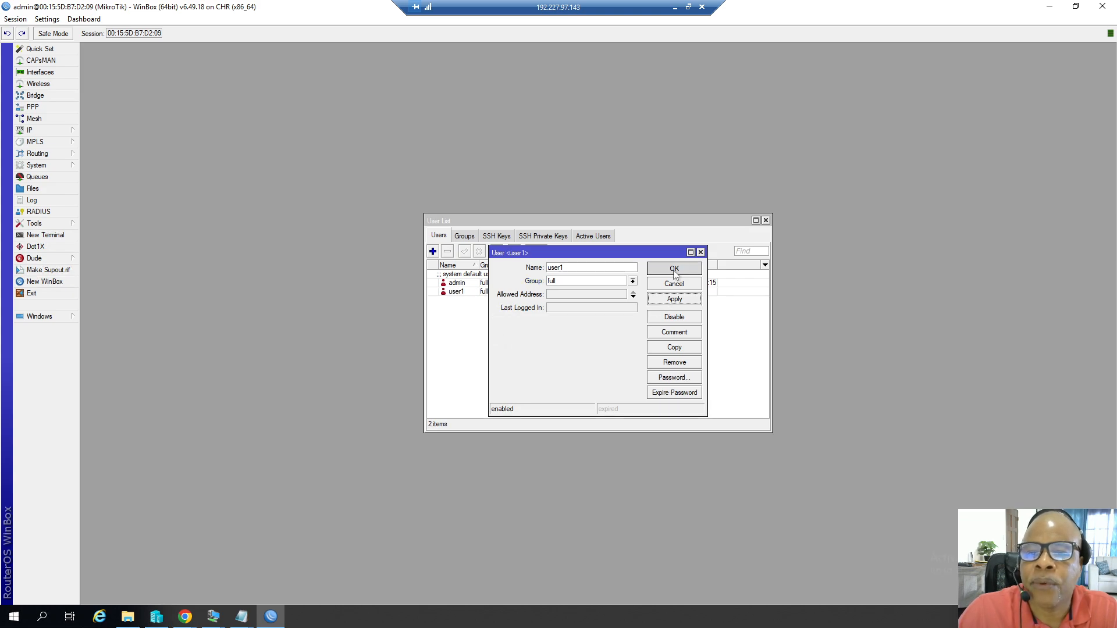
click(765, 221)
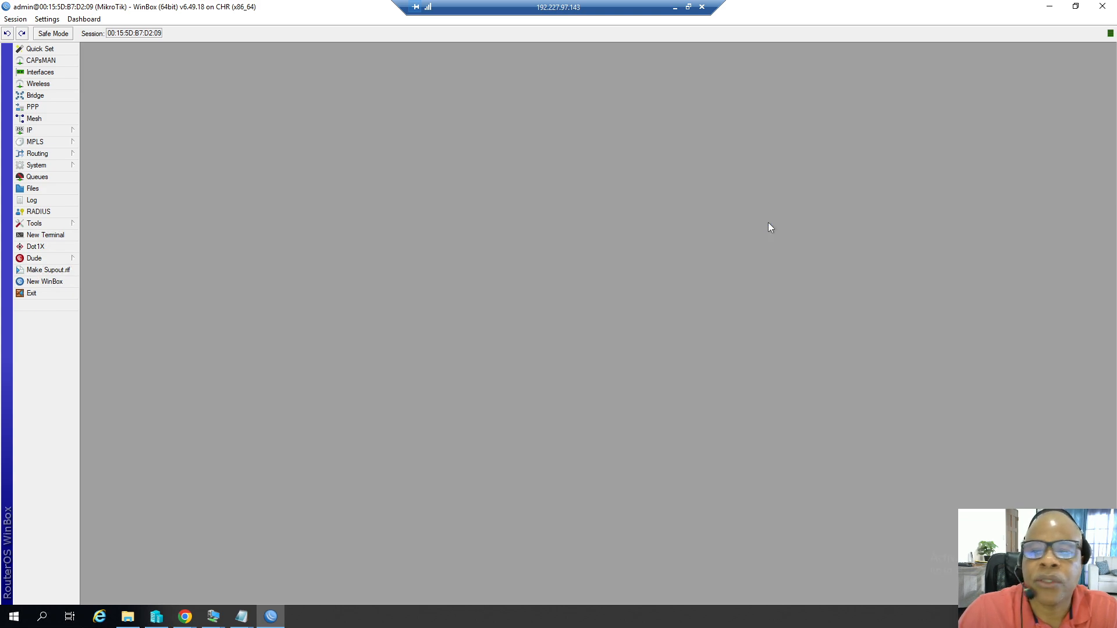
Exit the admin session and reconnect to the router logging in as user1 with its password.
click(43, 294)
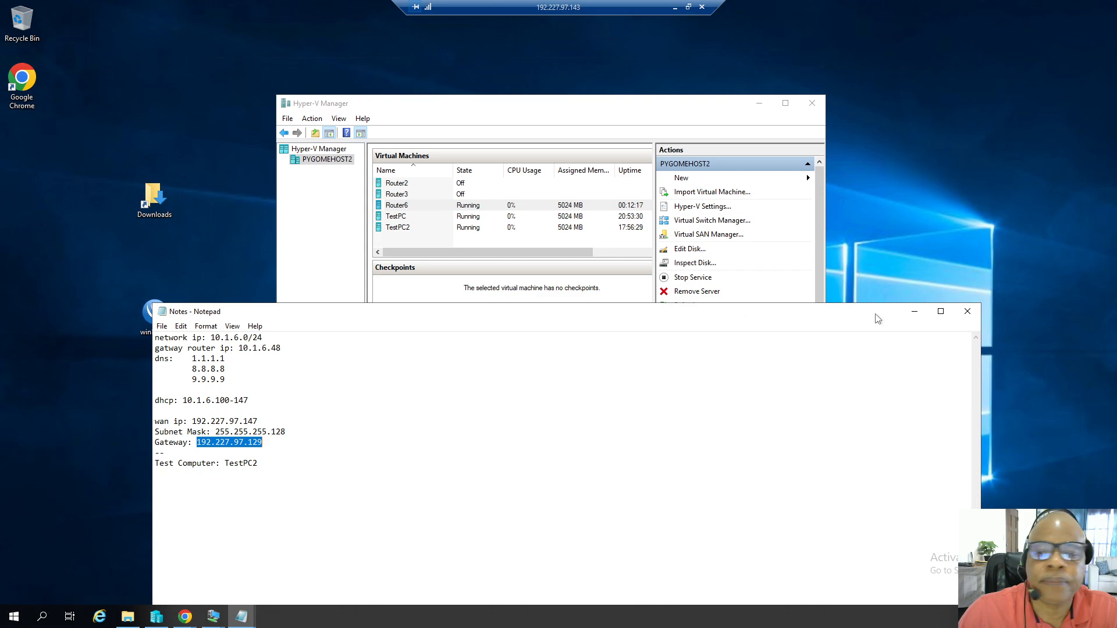
click(914, 311)
double_click(164, 328)
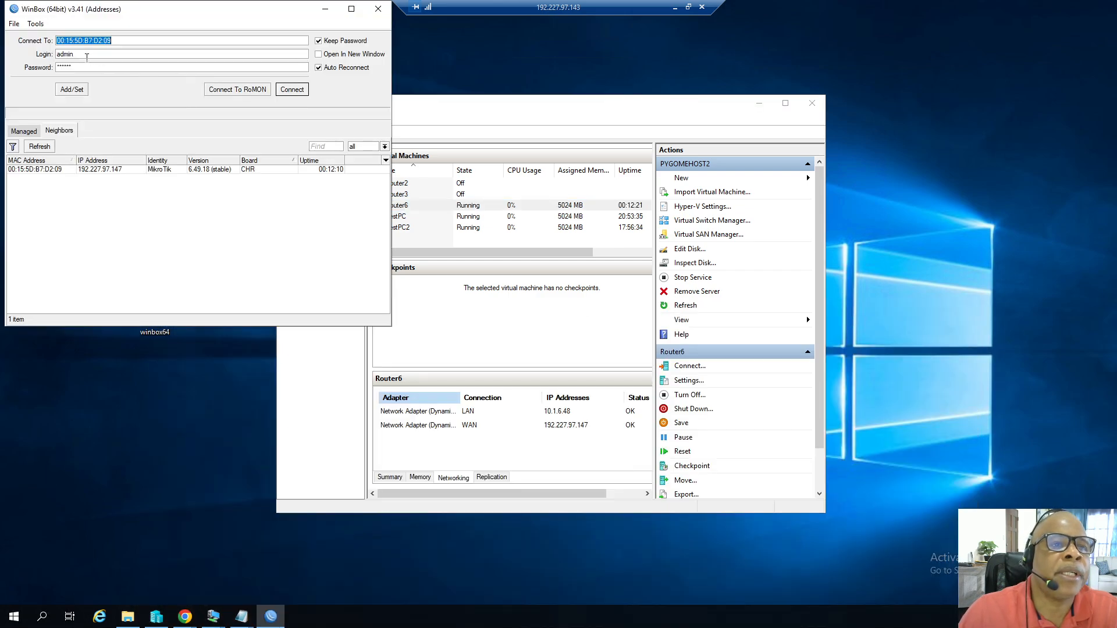
drag(85, 57, 42, 61)
text(user1)
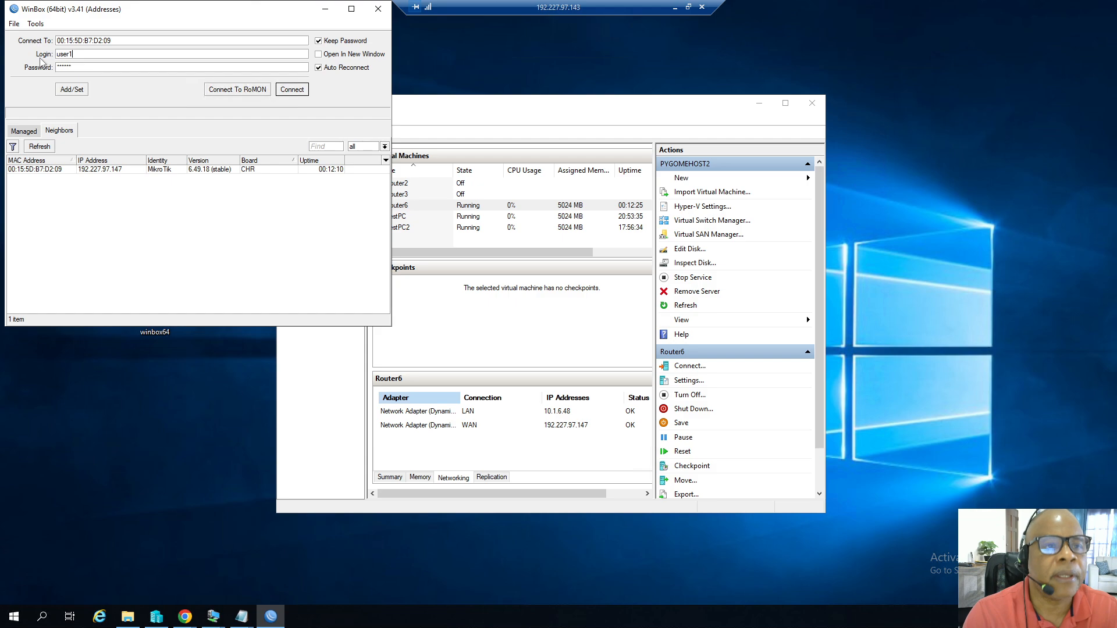
key(Tab)
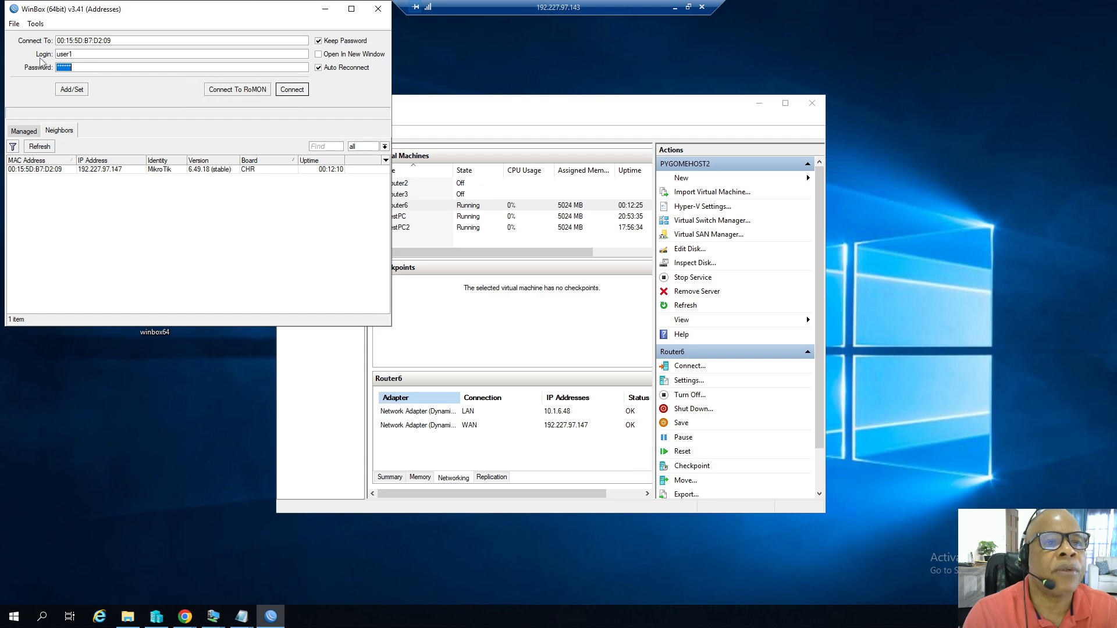
text(****)
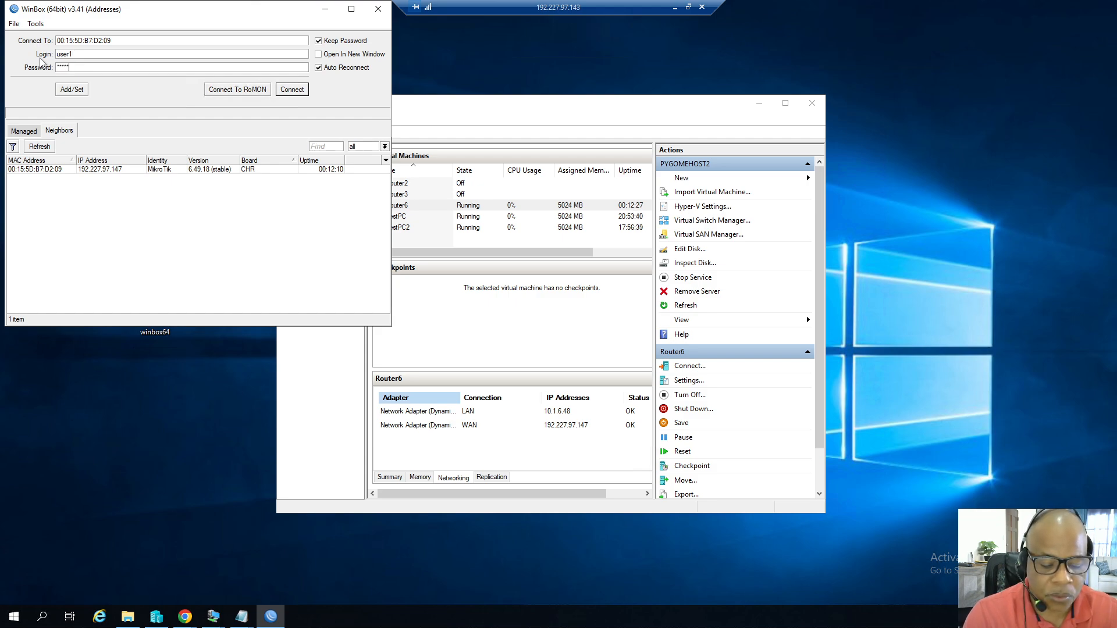
text(**)
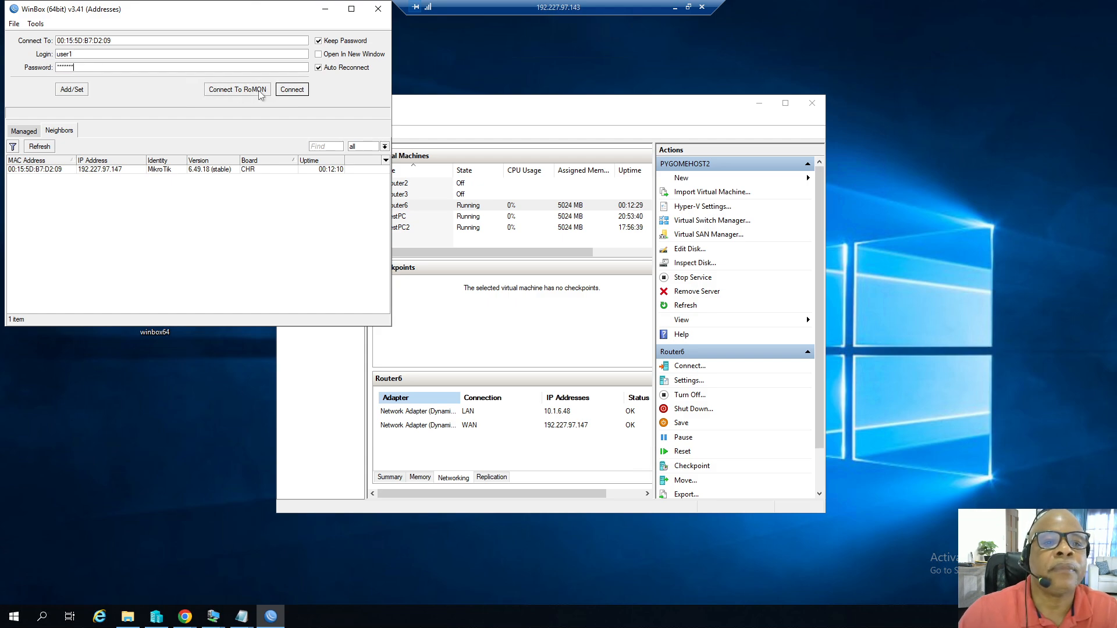
click(285, 91)
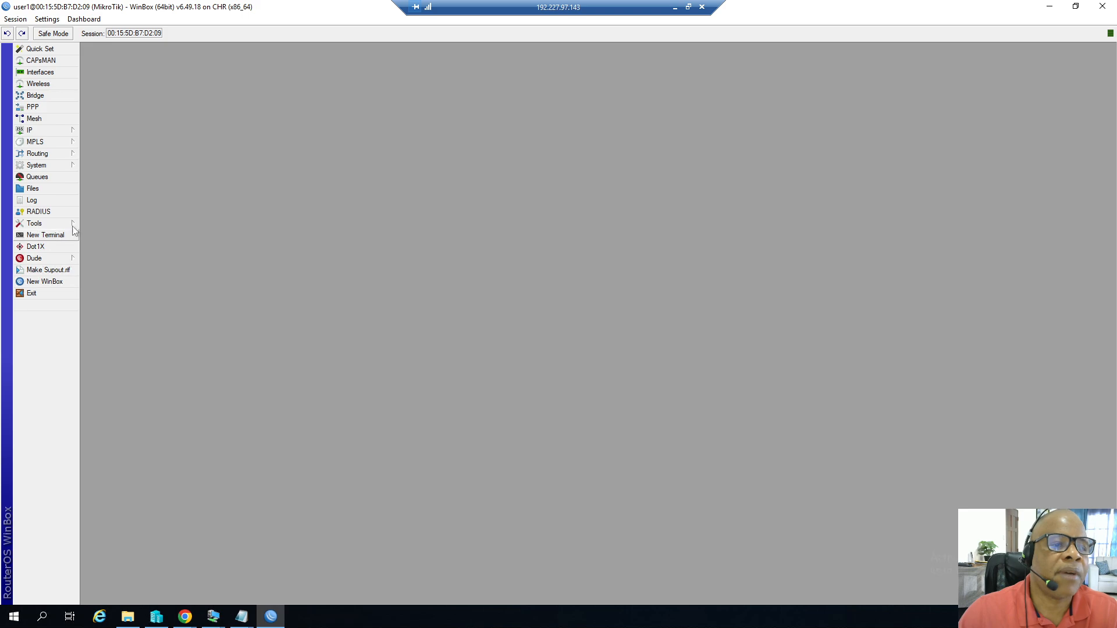
Open the system user list as user1 to review the accounts, then close it.
click(49, 166)
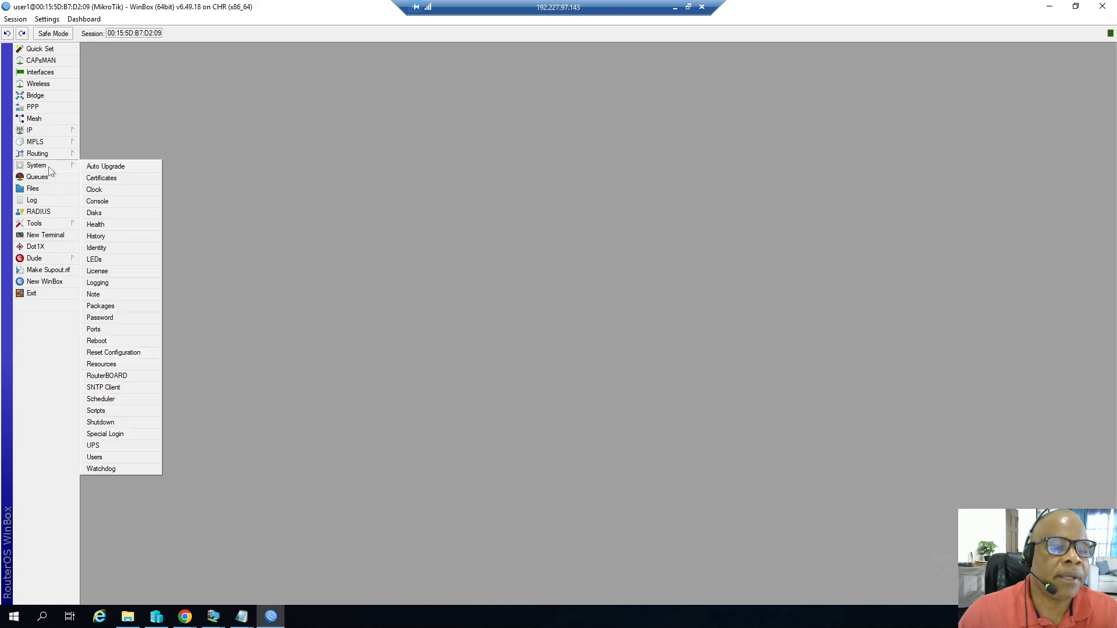
click(96, 457)
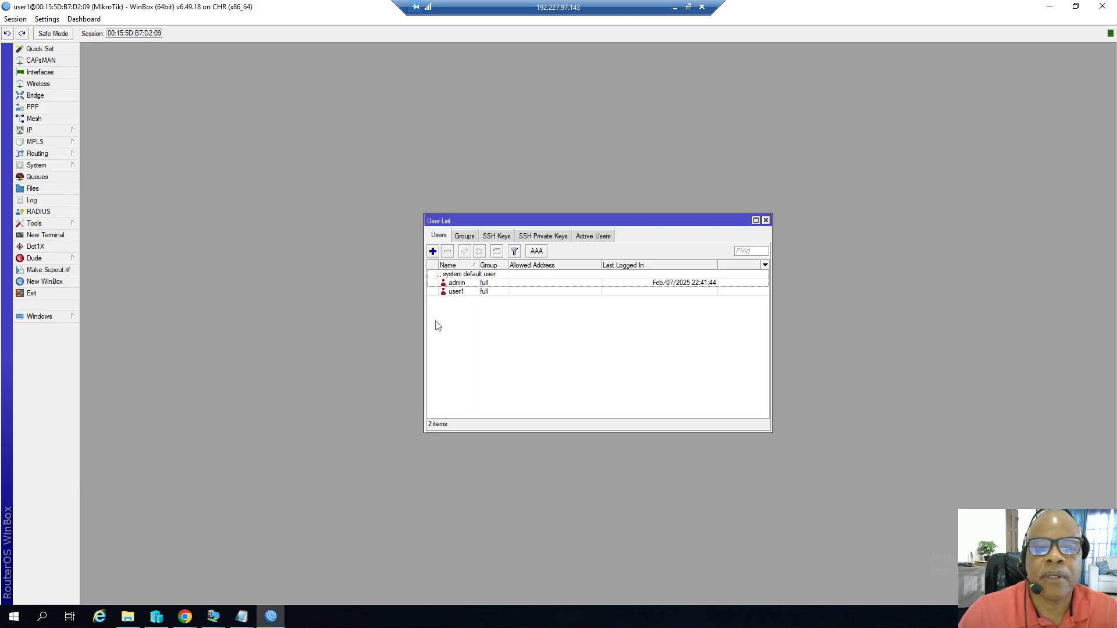
click(458, 285)
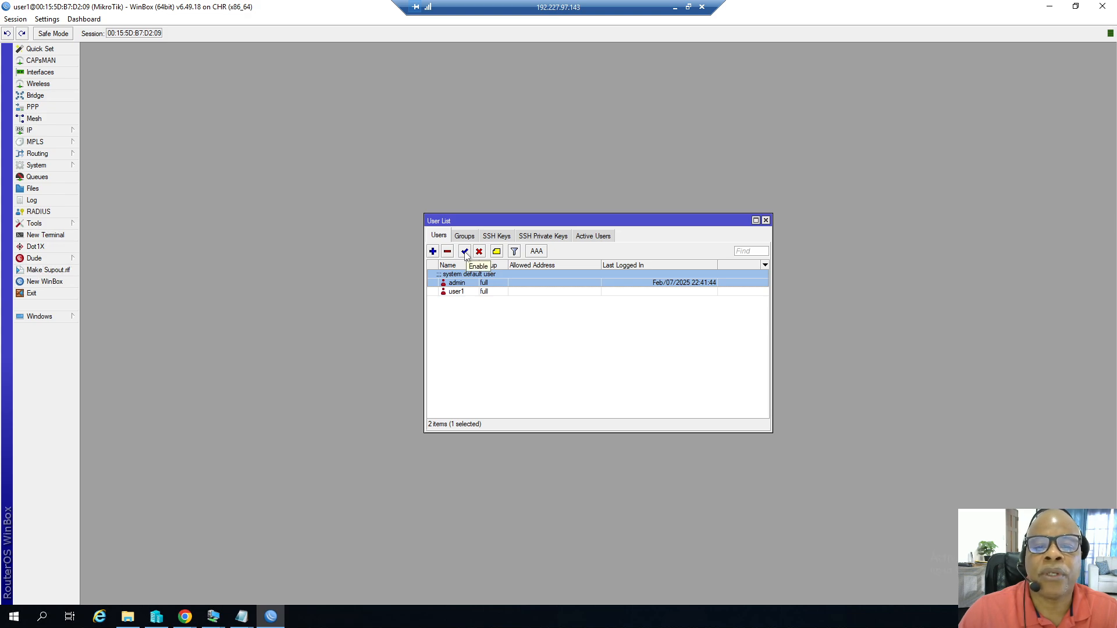
click(765, 221)
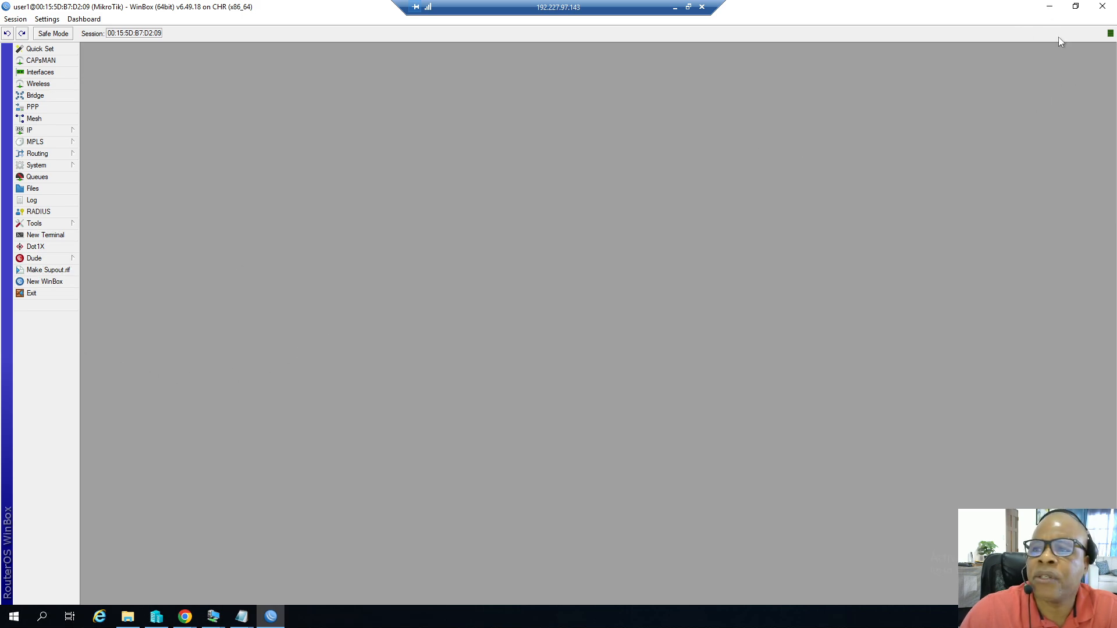
Shut down the TestPC2 virtual machine from its Start menu and close its connection window.
click(1050, 6)
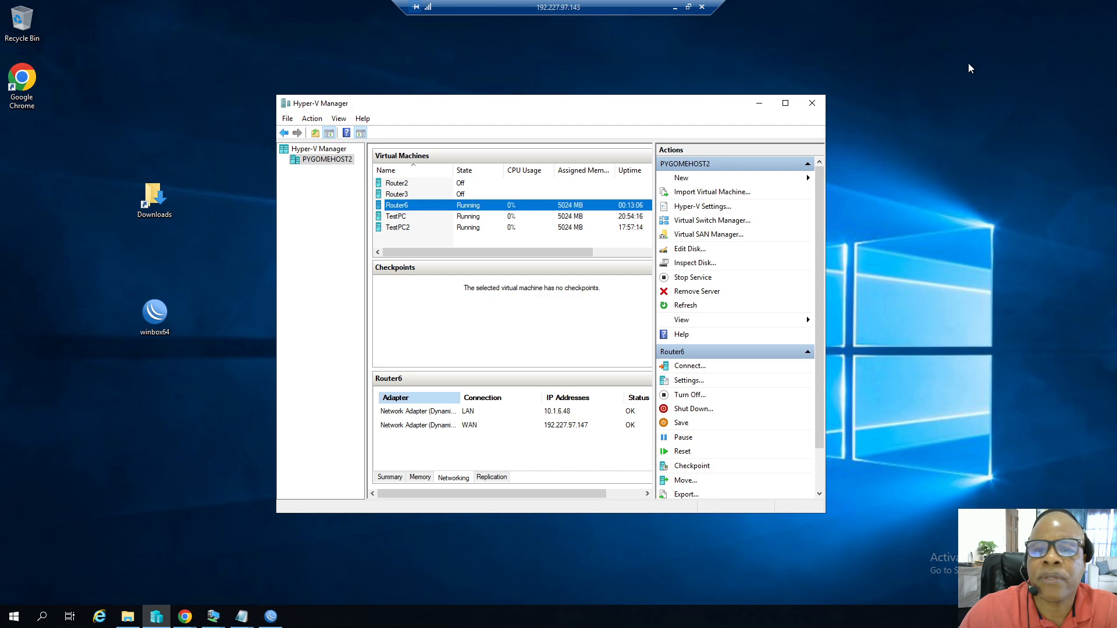
click(405, 231)
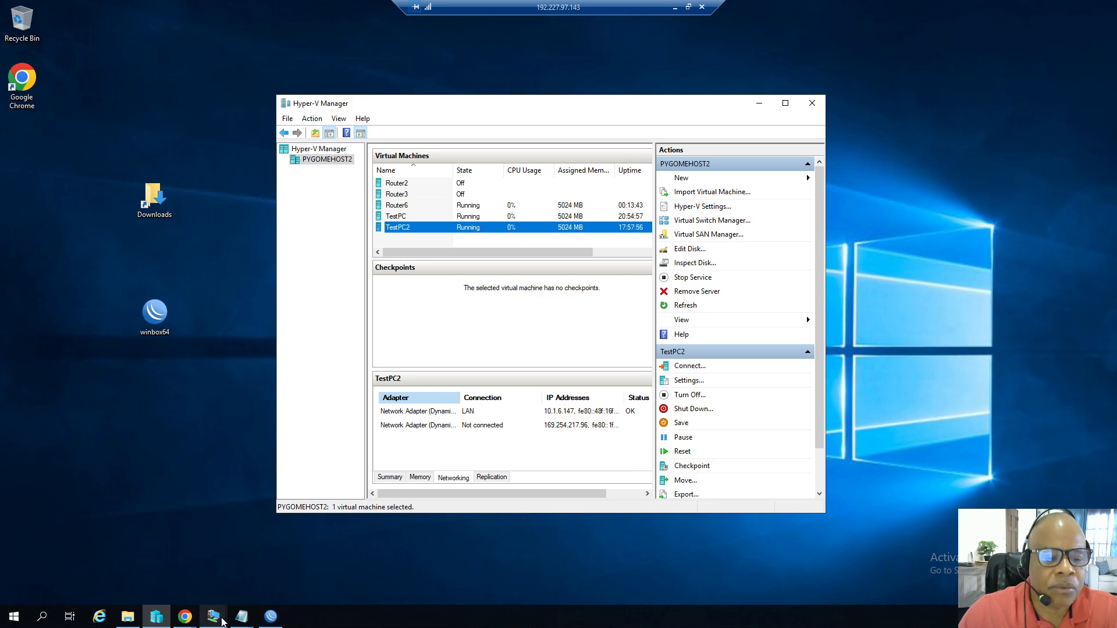
click(216, 618)
click(266, 532)
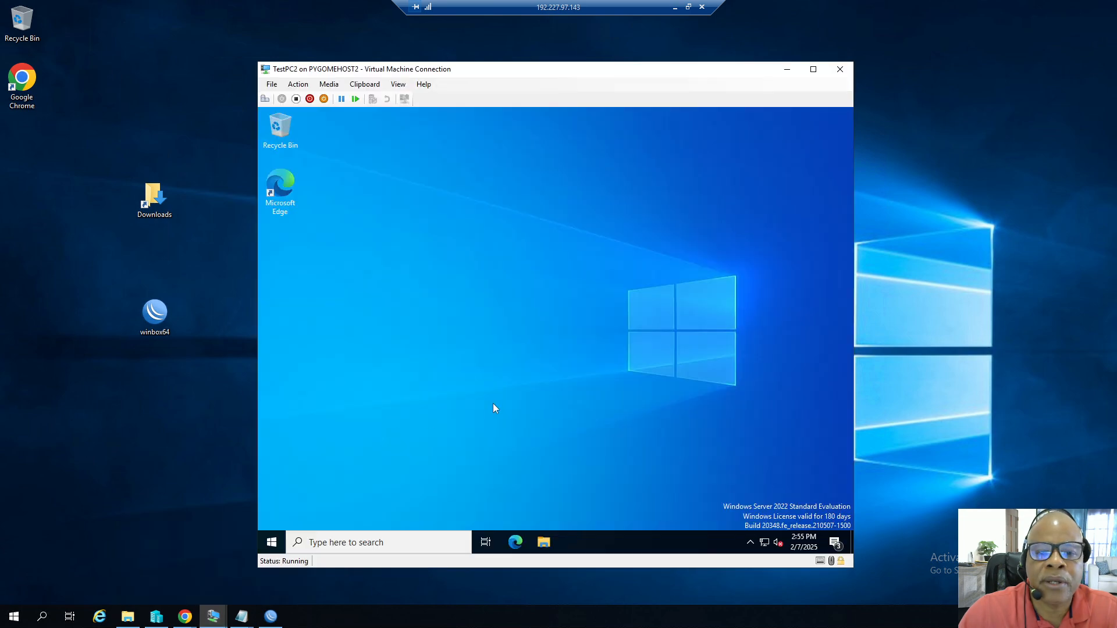
click(271, 542)
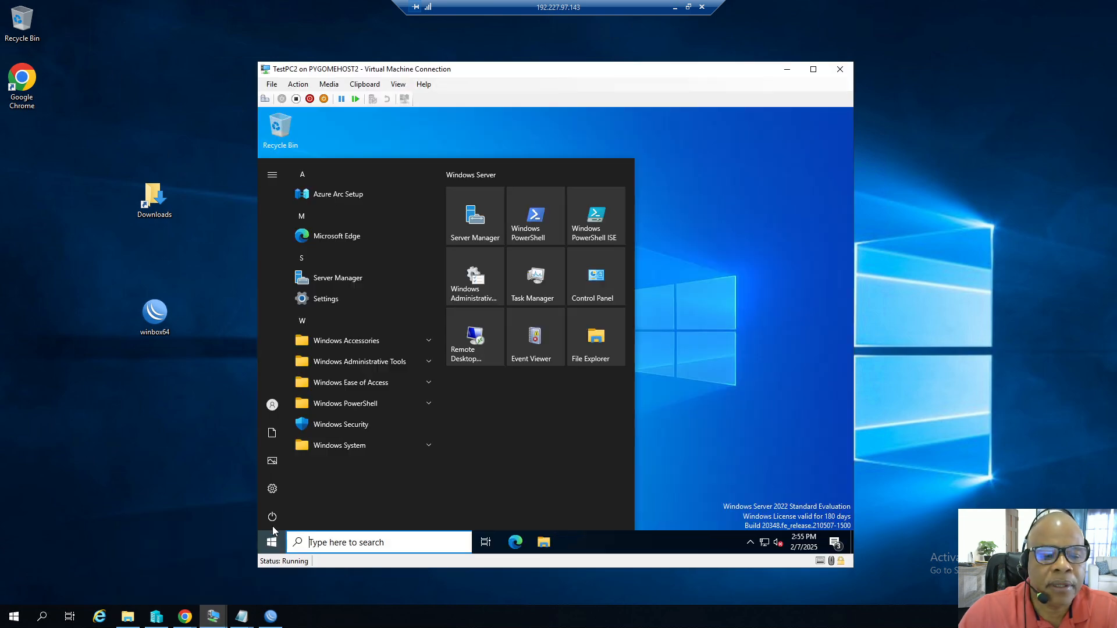
mouse_move(273, 519)
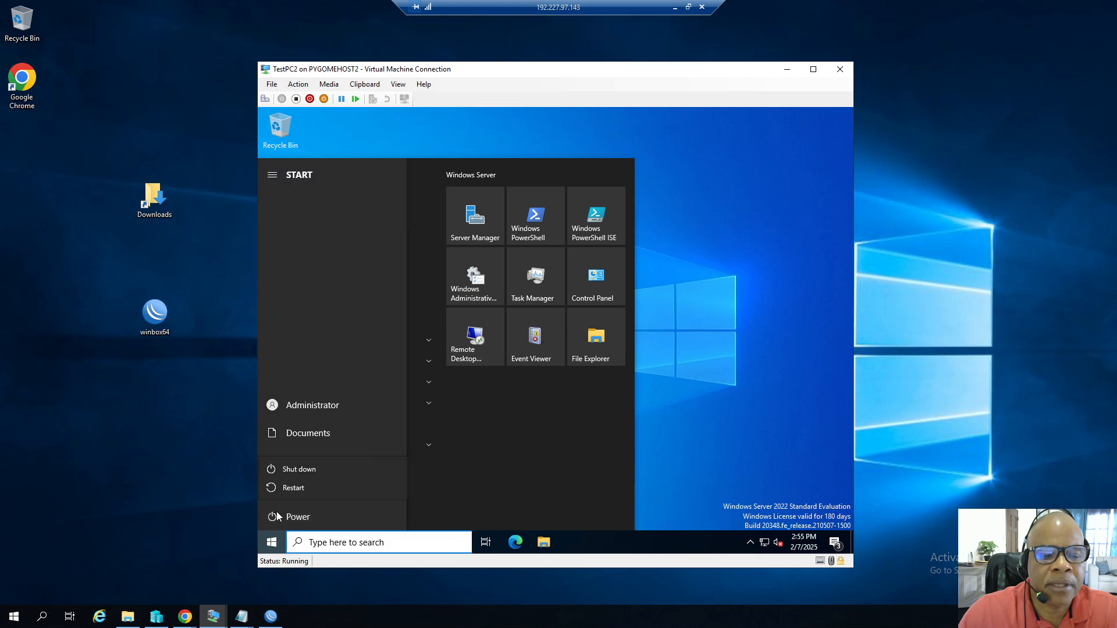
click(307, 518)
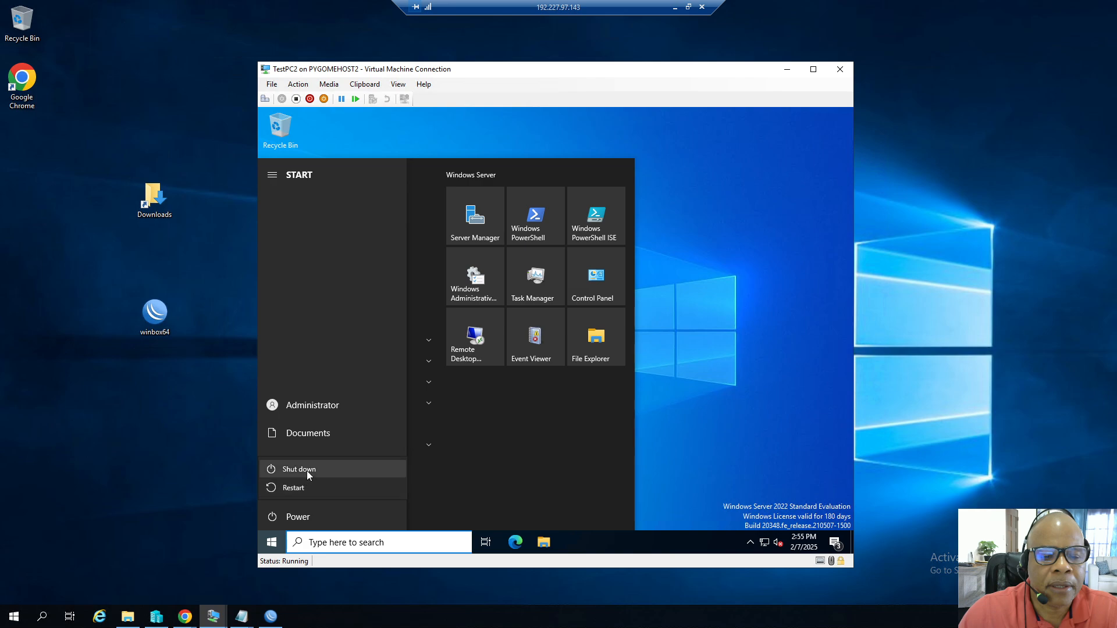
click(307, 470)
click(437, 483)
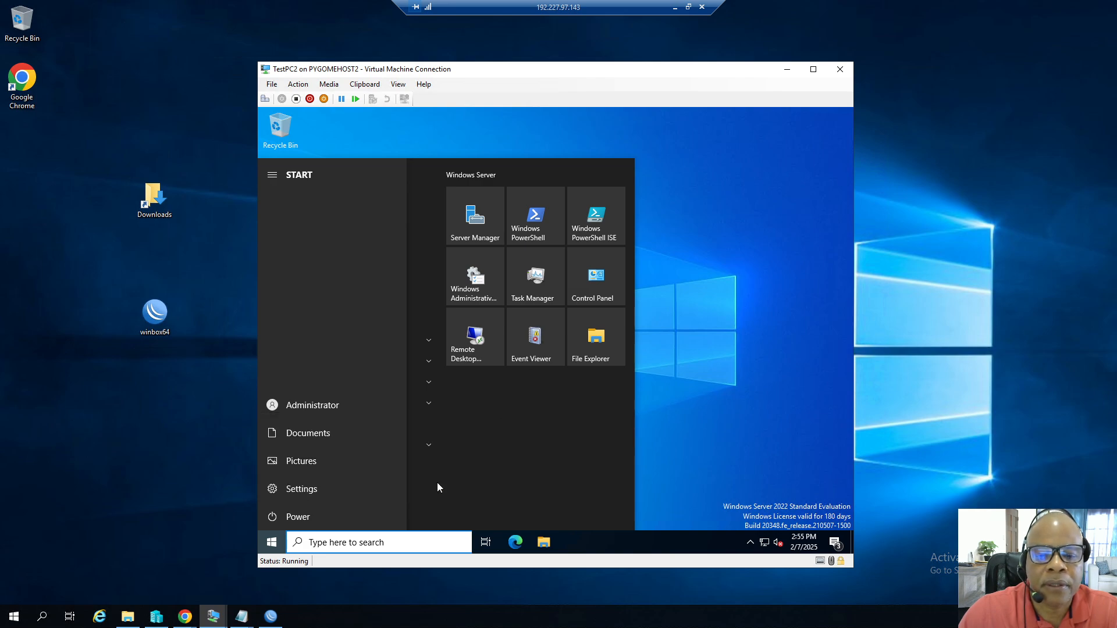
click(840, 69)
Review the network addressing notes in the Notes file.
click(241, 616)
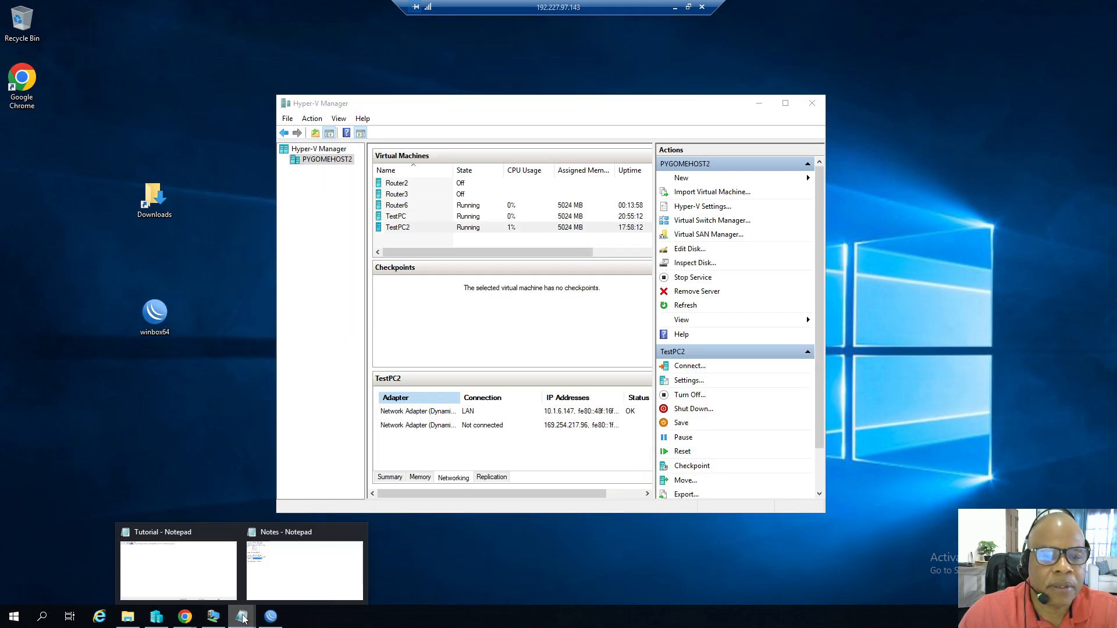
click(286, 537)
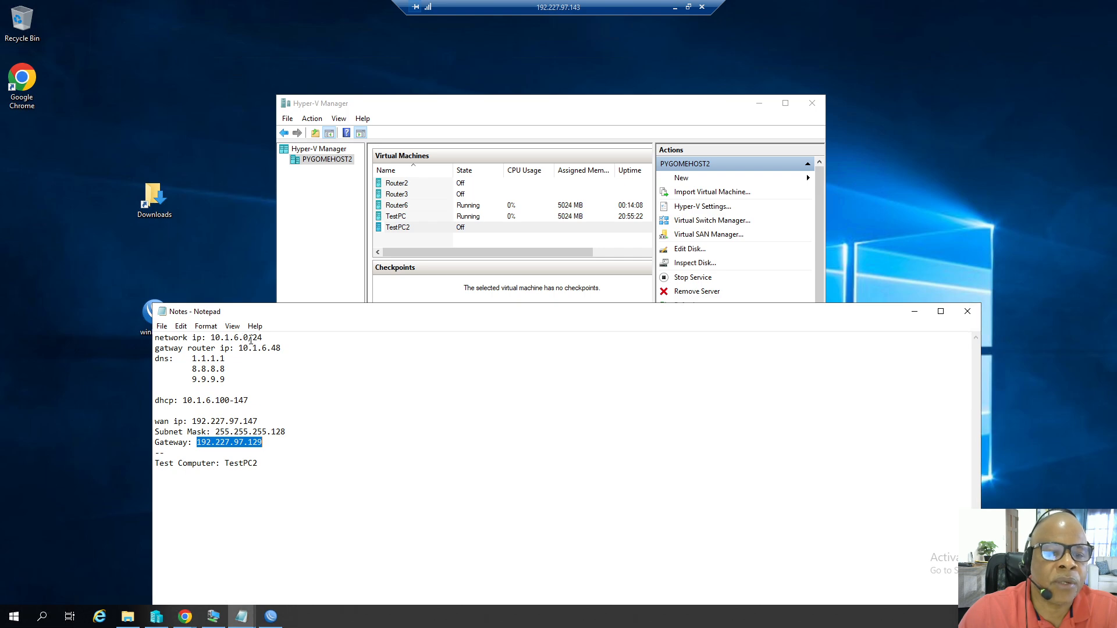
click(914, 312)
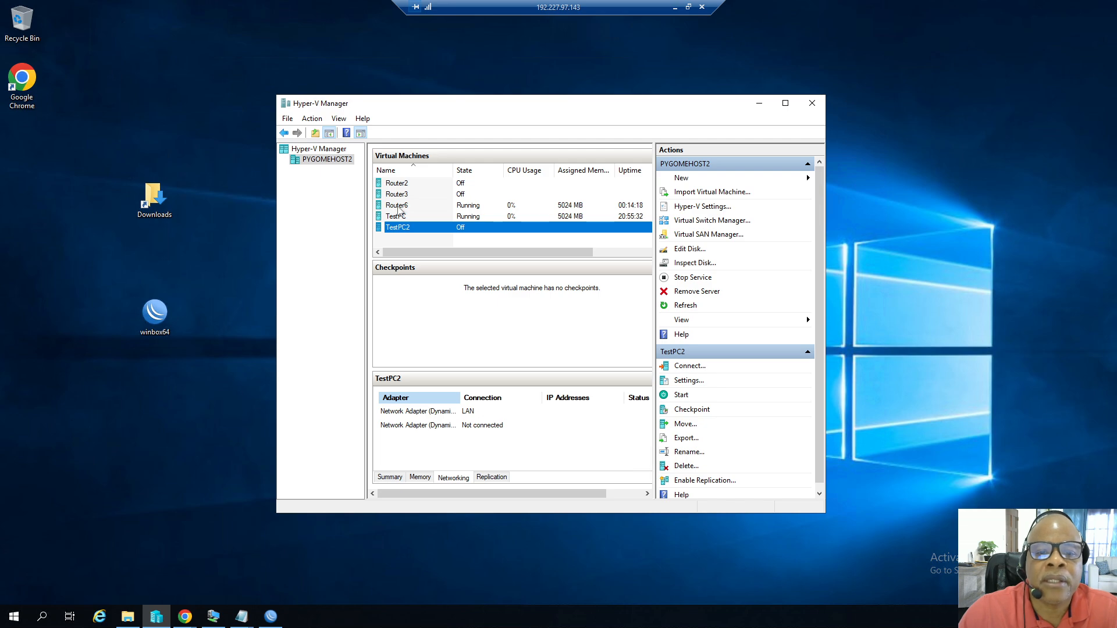
click(398, 207)
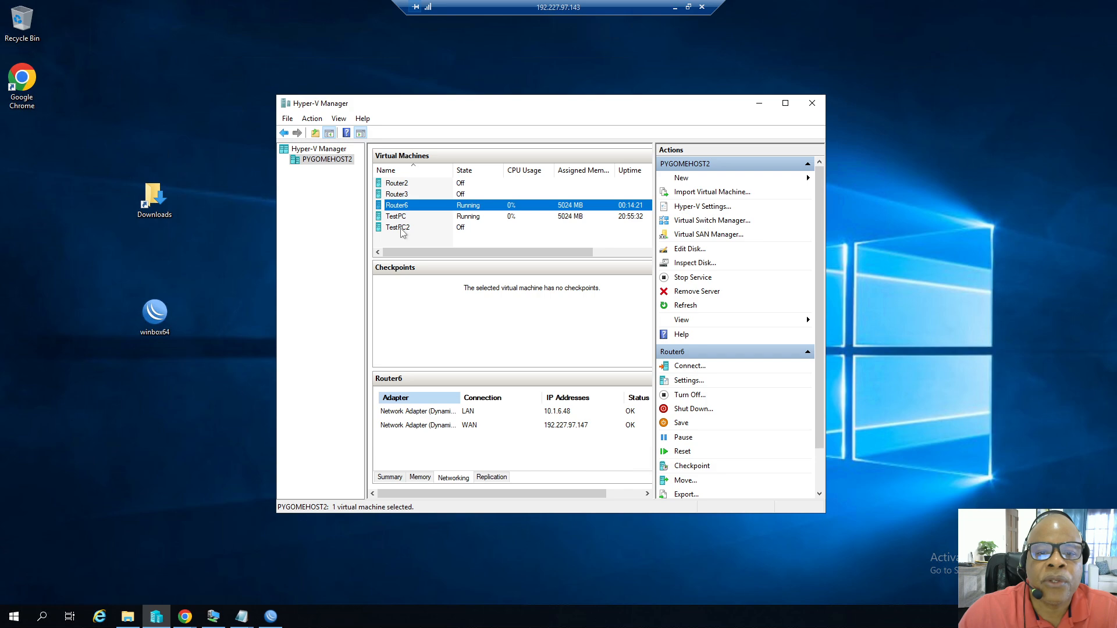
click(400, 228)
right_click(400, 228)
click(420, 254)
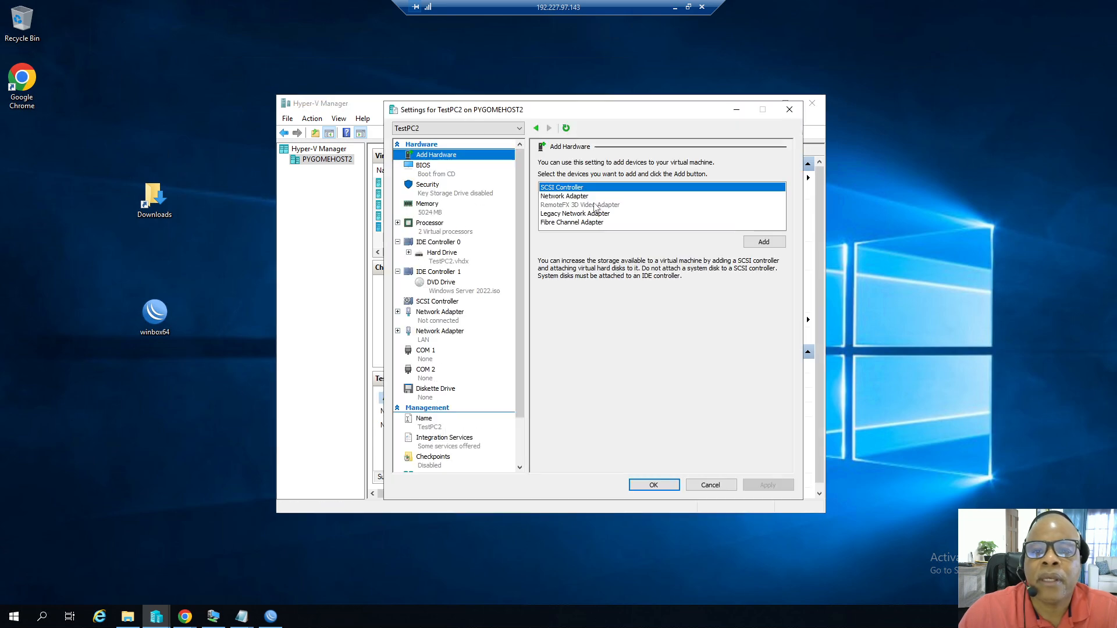
click(564, 197)
click(762, 247)
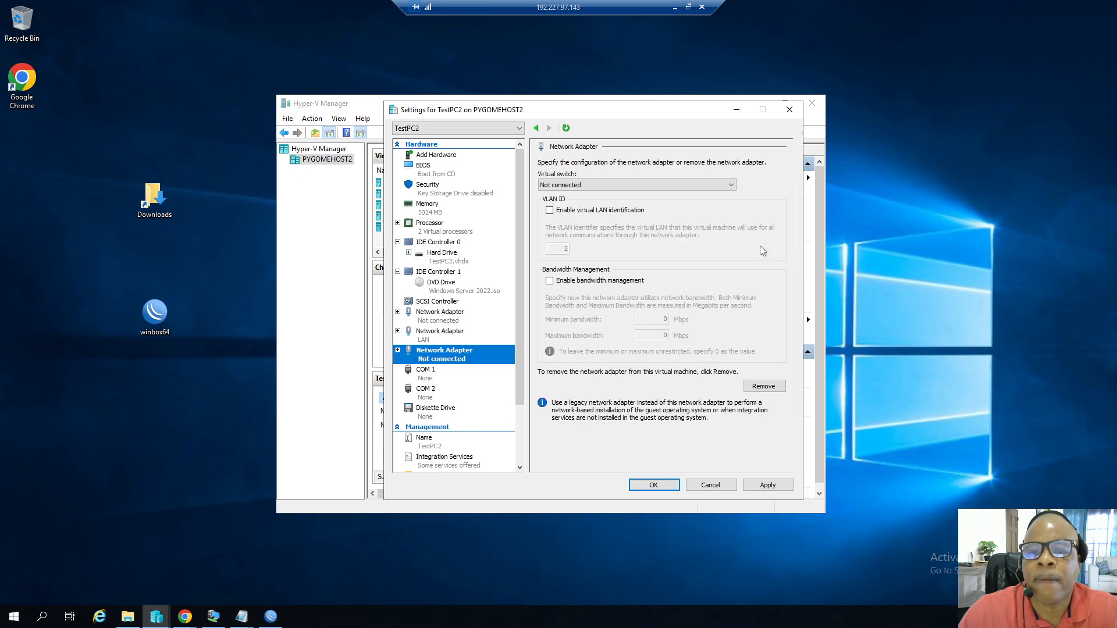
click(730, 185)
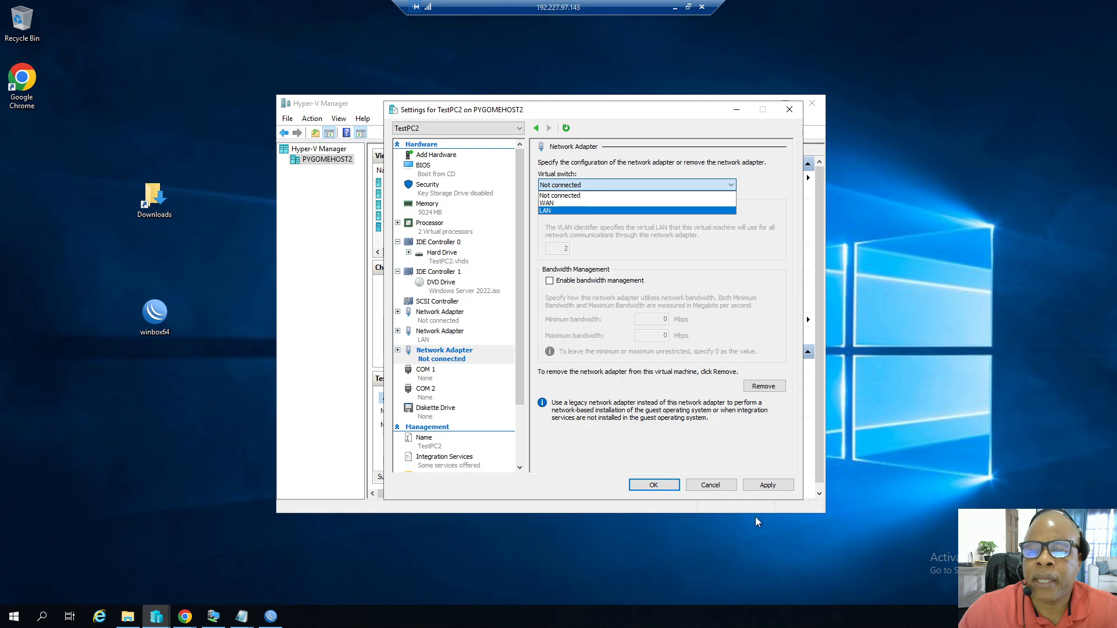
click(707, 488)
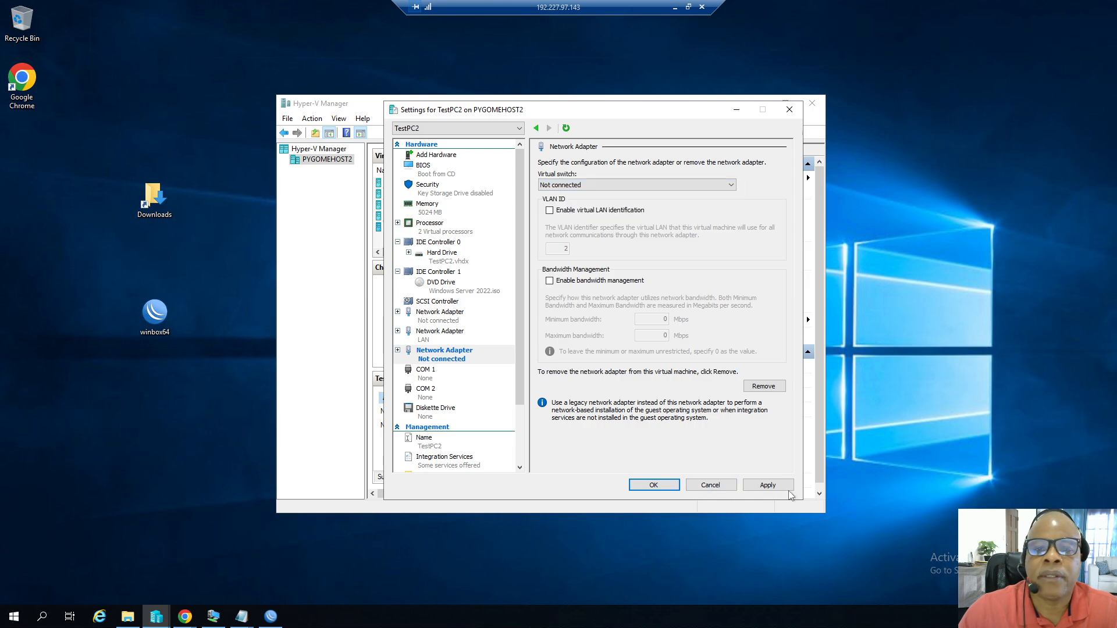
click(709, 486)
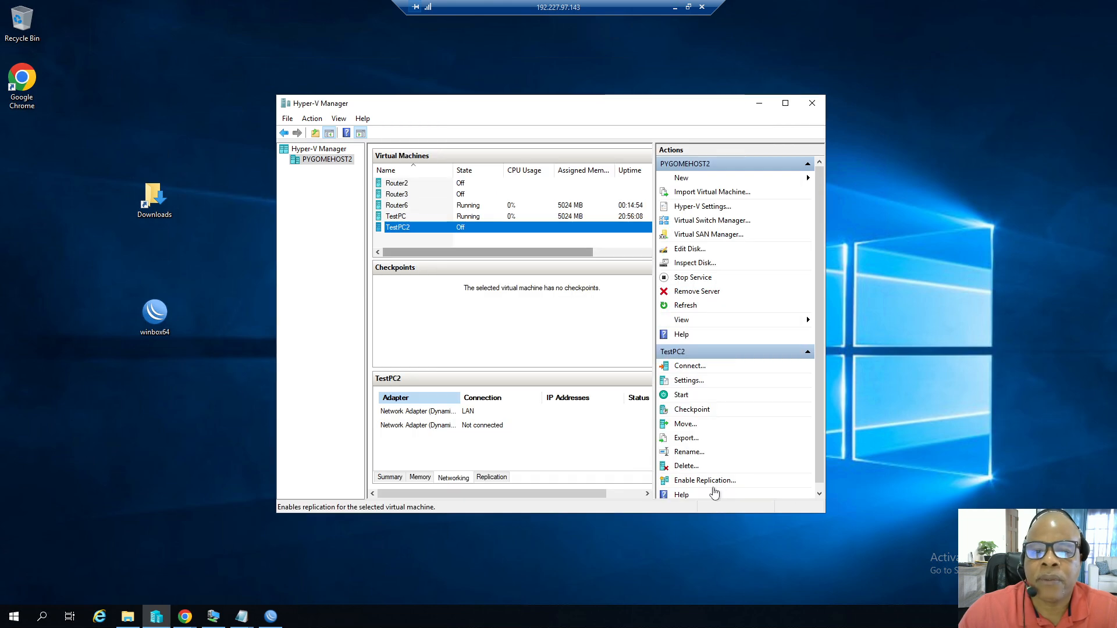
Start the TestPC2 virtual machine.
right_click(407, 228)
click(434, 270)
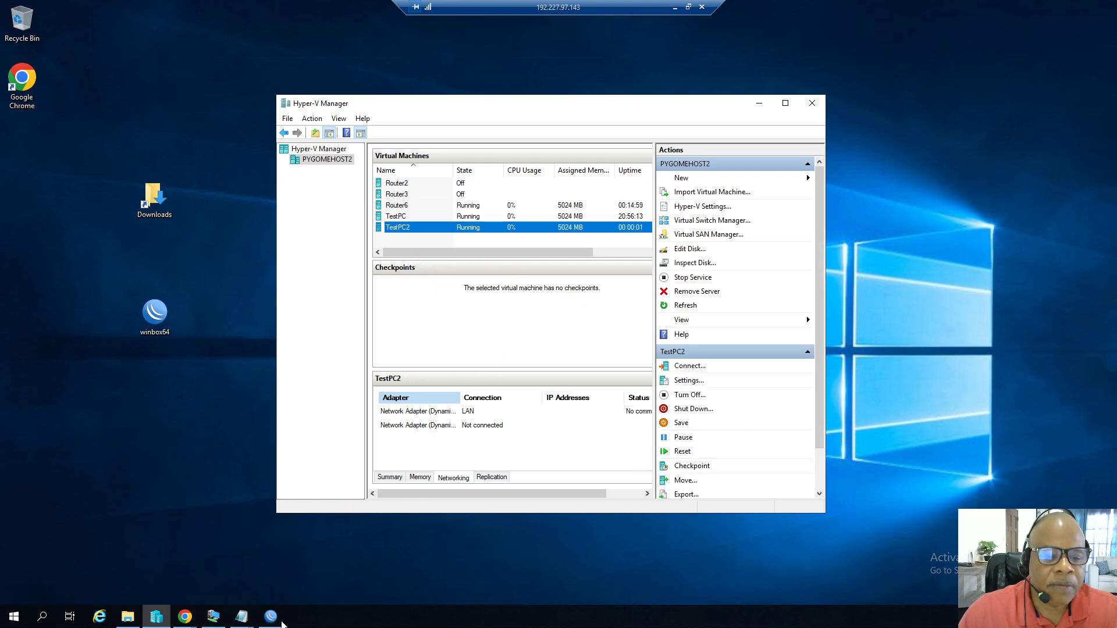
Open the router's DHCP Server leases list.
click(271, 617)
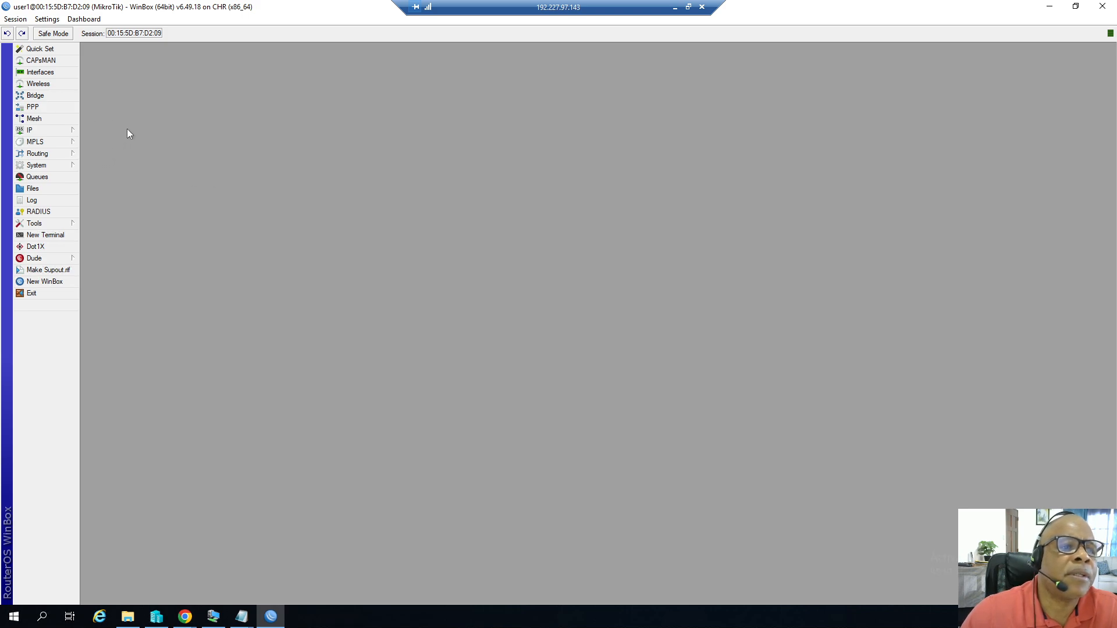
click(57, 130)
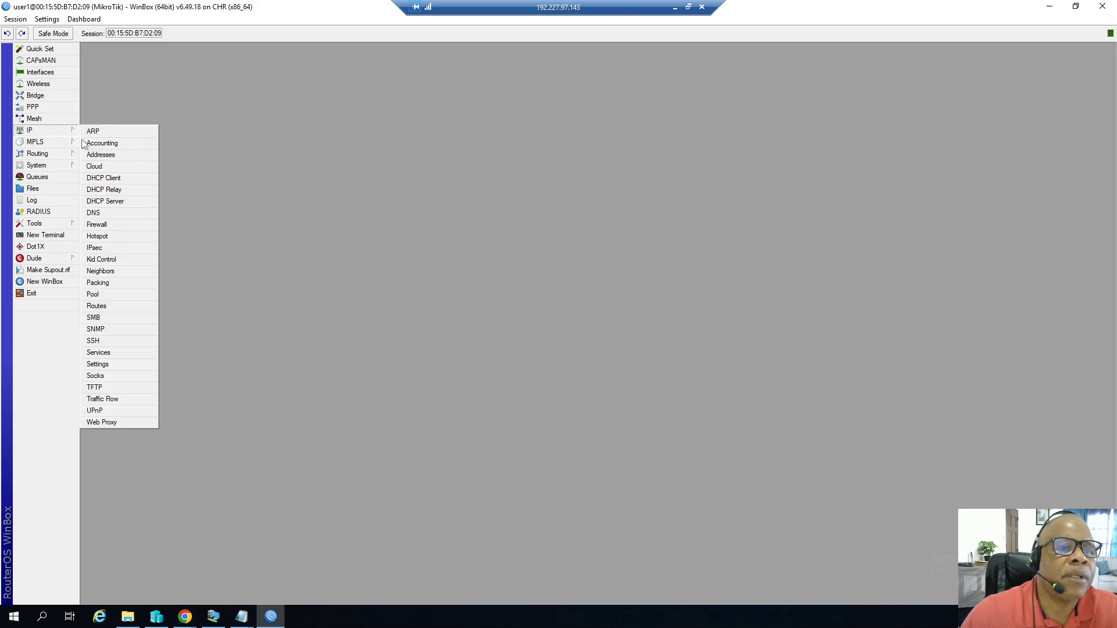
click(108, 203)
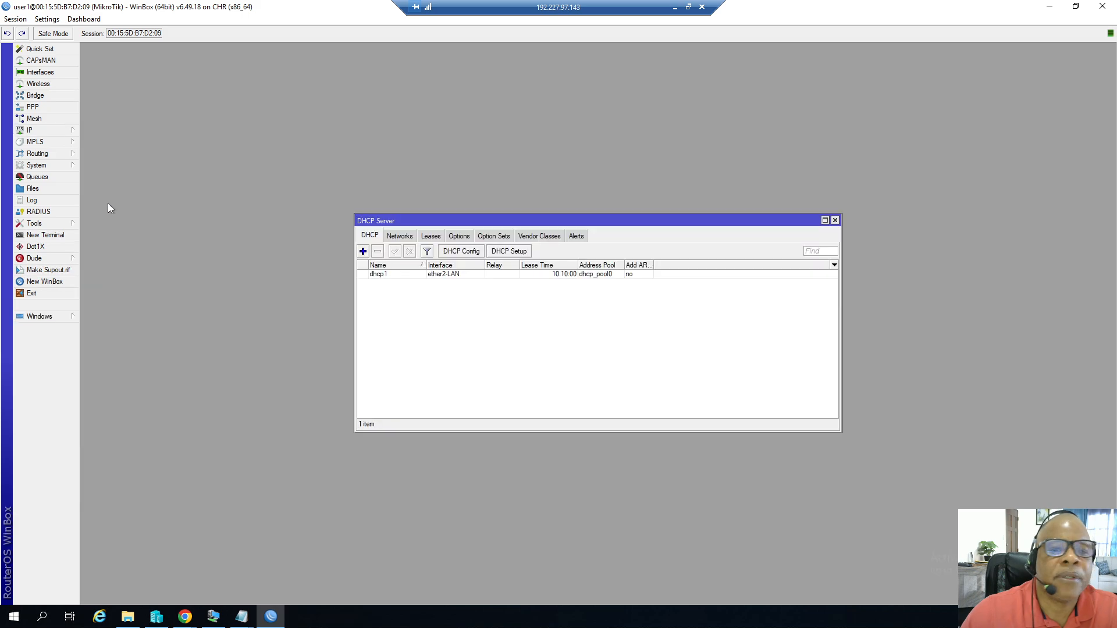
click(430, 237)
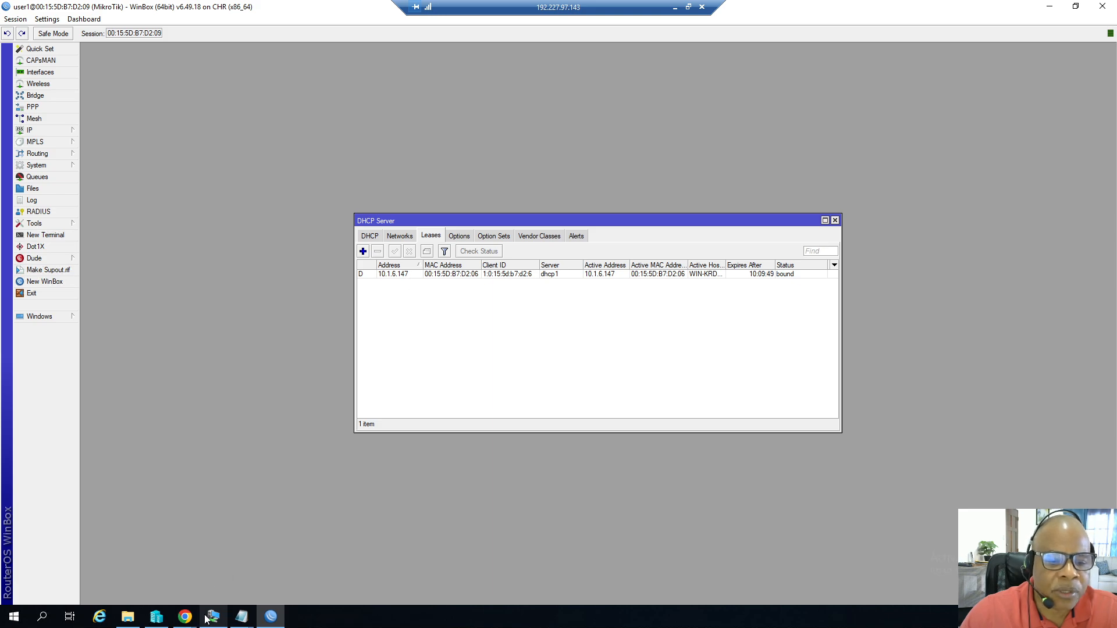
click(156, 617)
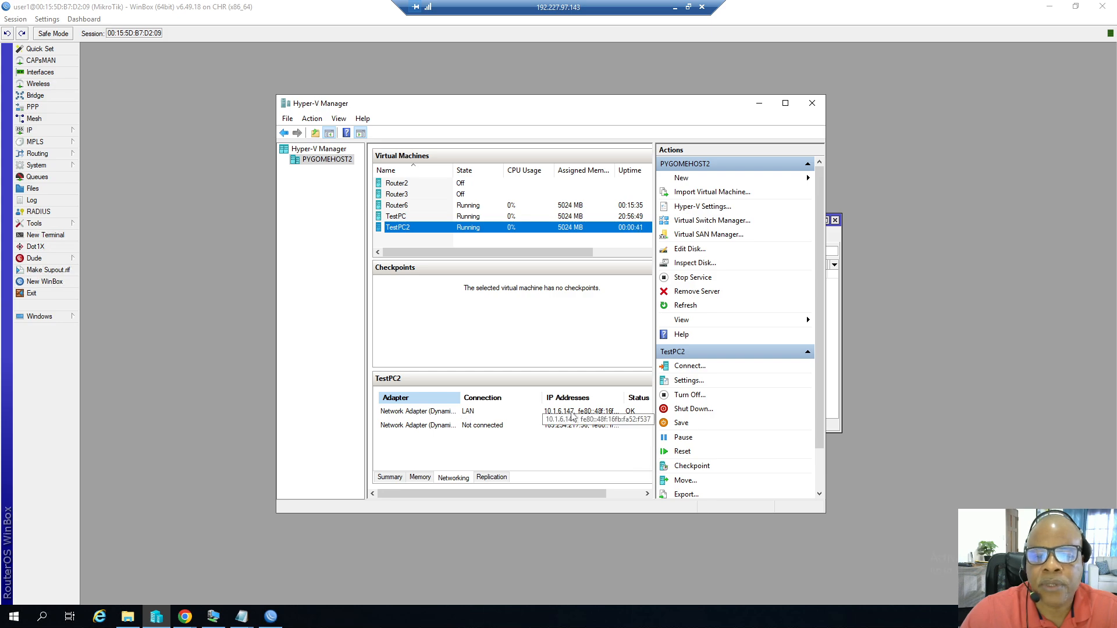
click(271, 617)
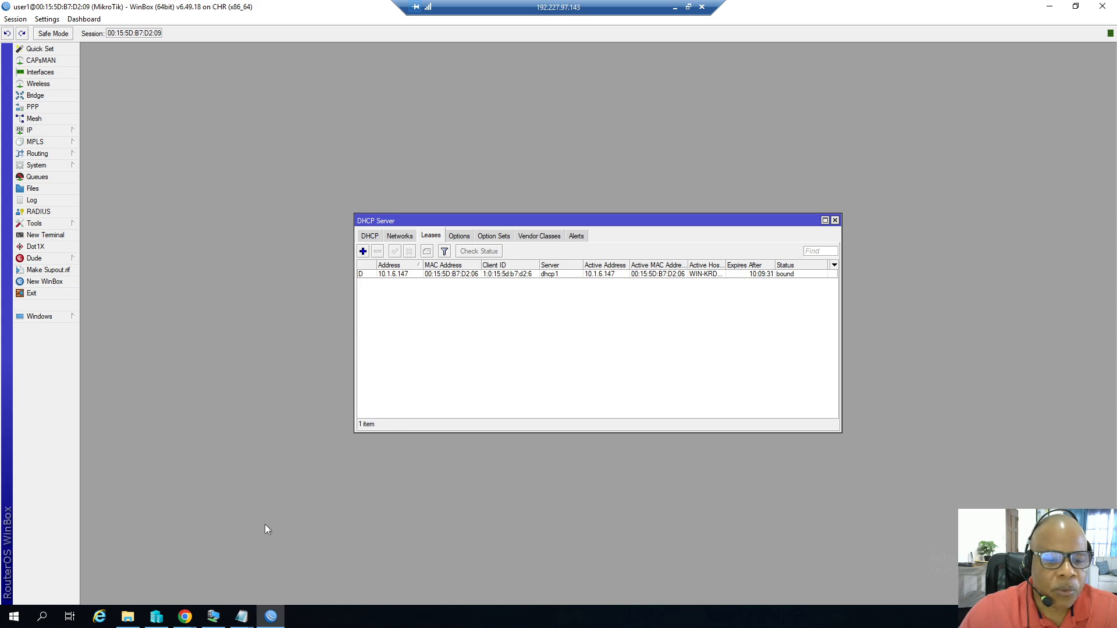
mouse_move(214, 617)
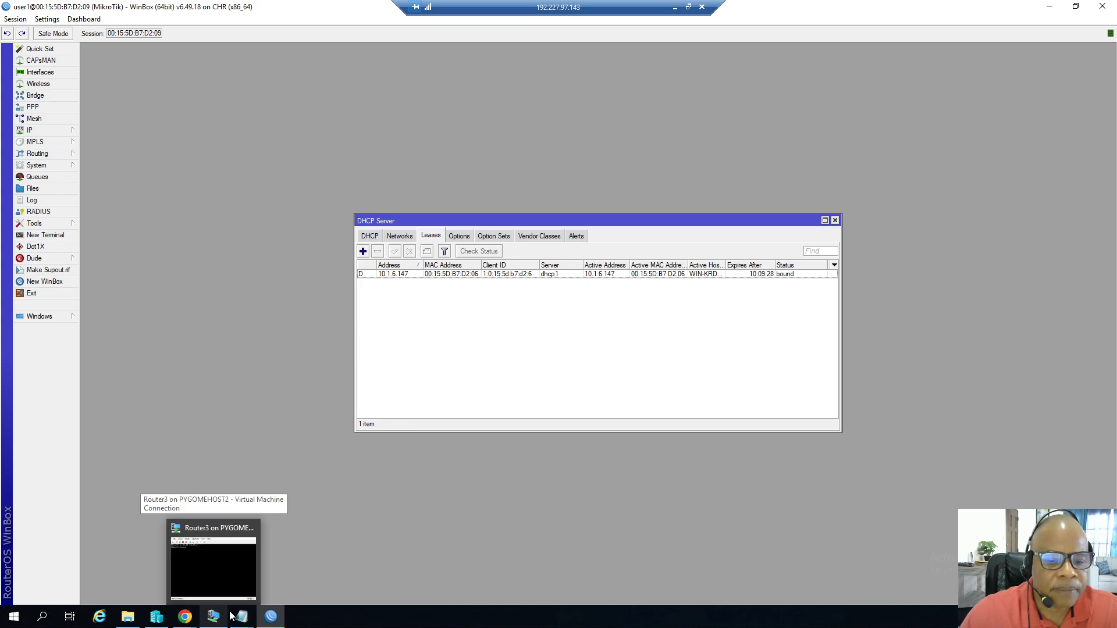
click(219, 532)
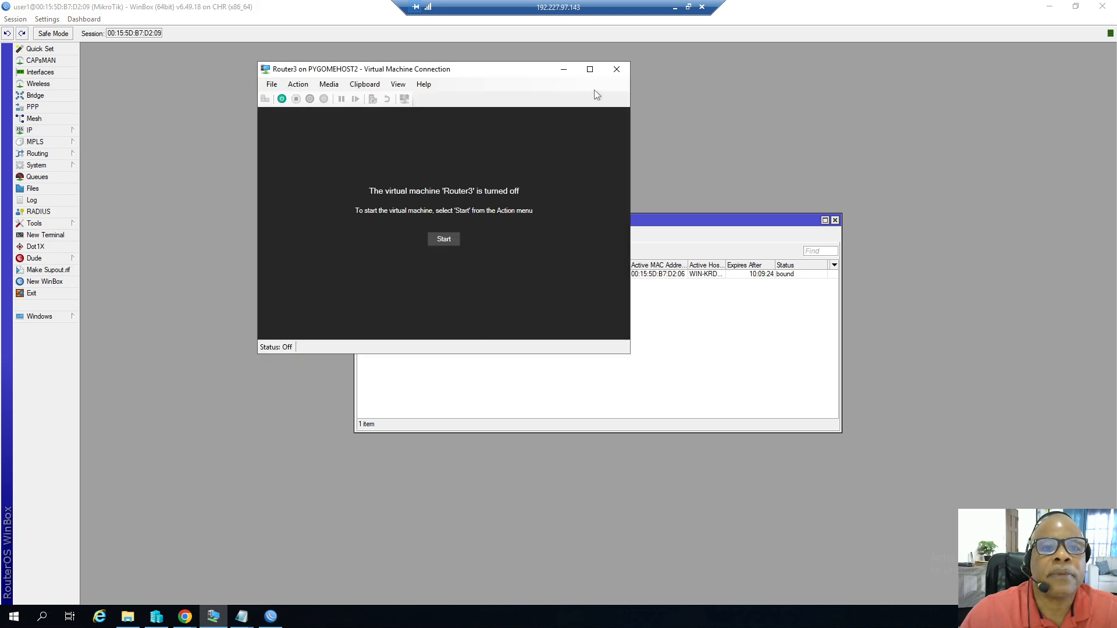
click(616, 68)
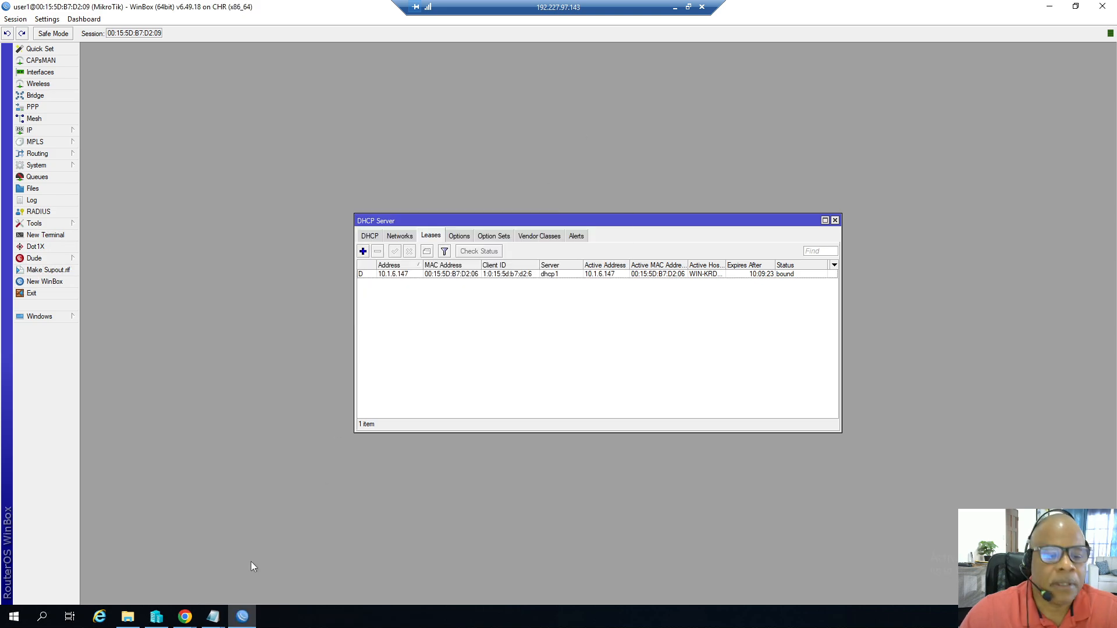
Connect to TestPC2, sign in as Administrator with the account password, and allow network discovery.
click(157, 616)
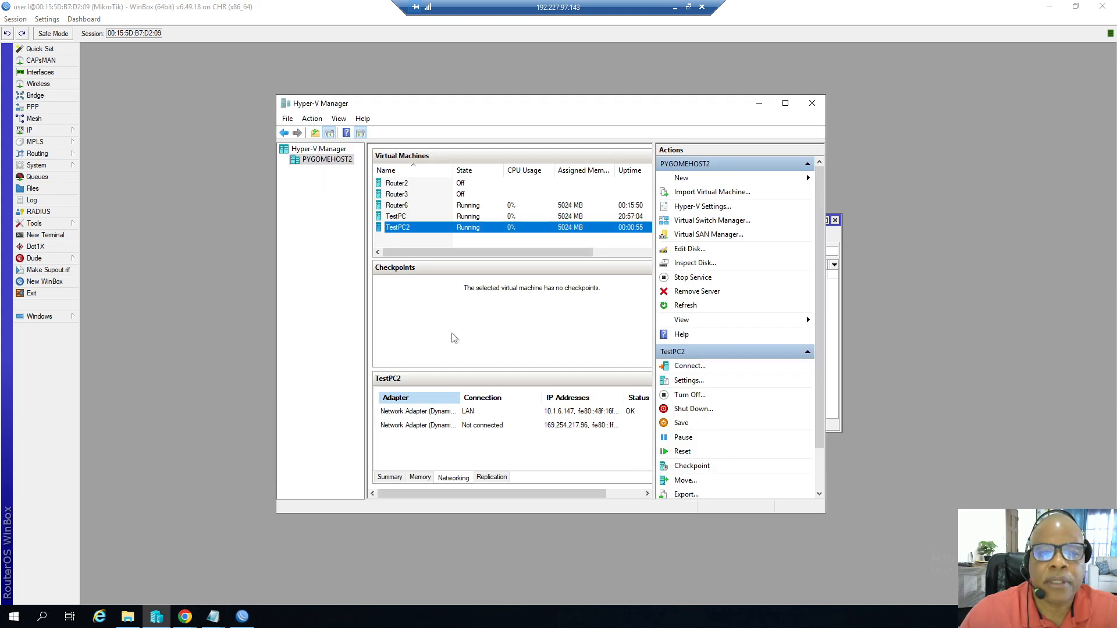
double_click(389, 232)
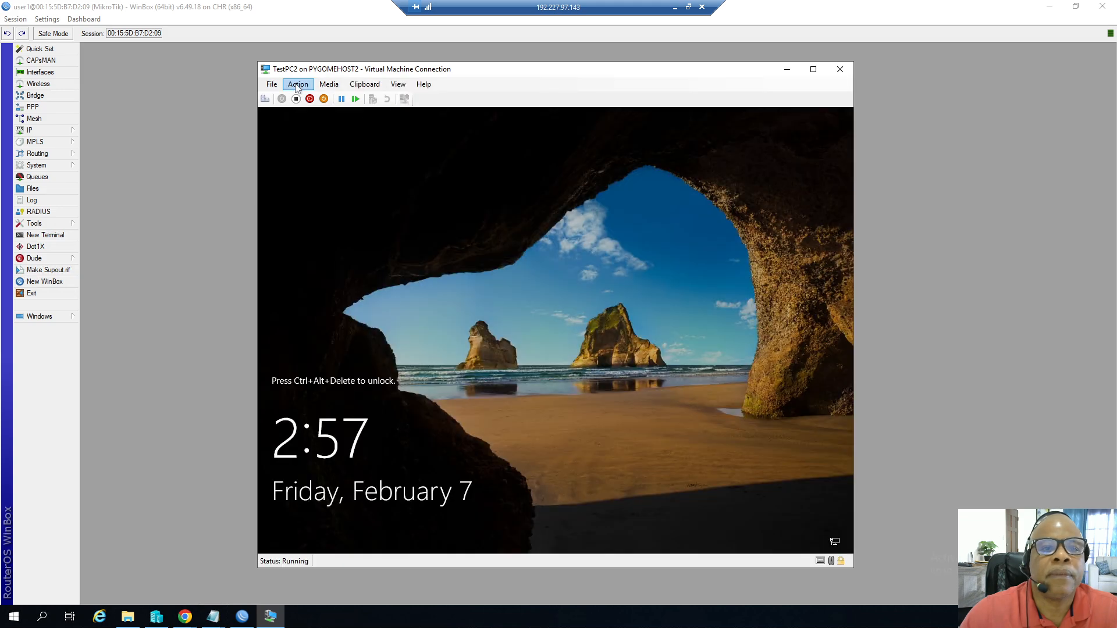
click(297, 86)
click(317, 96)
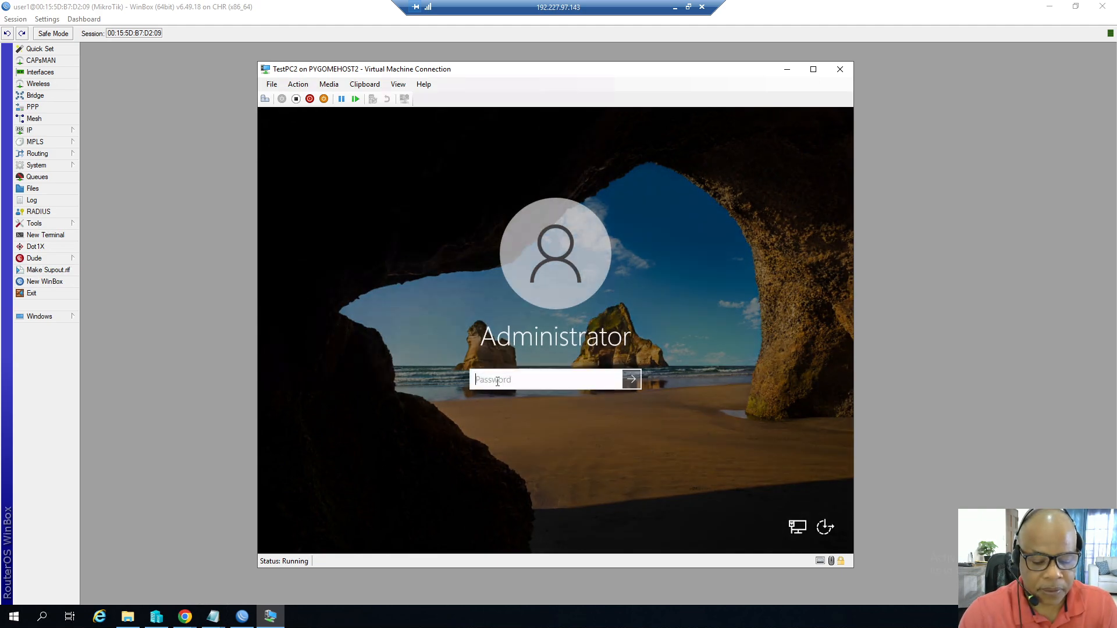
text(•••••••••)
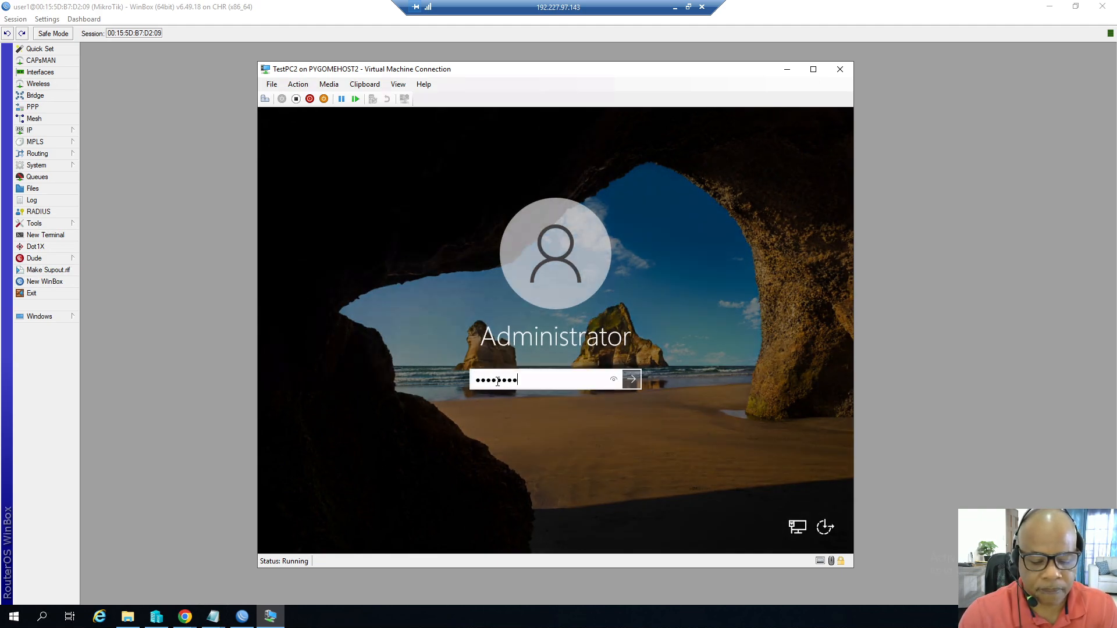
key(Return)
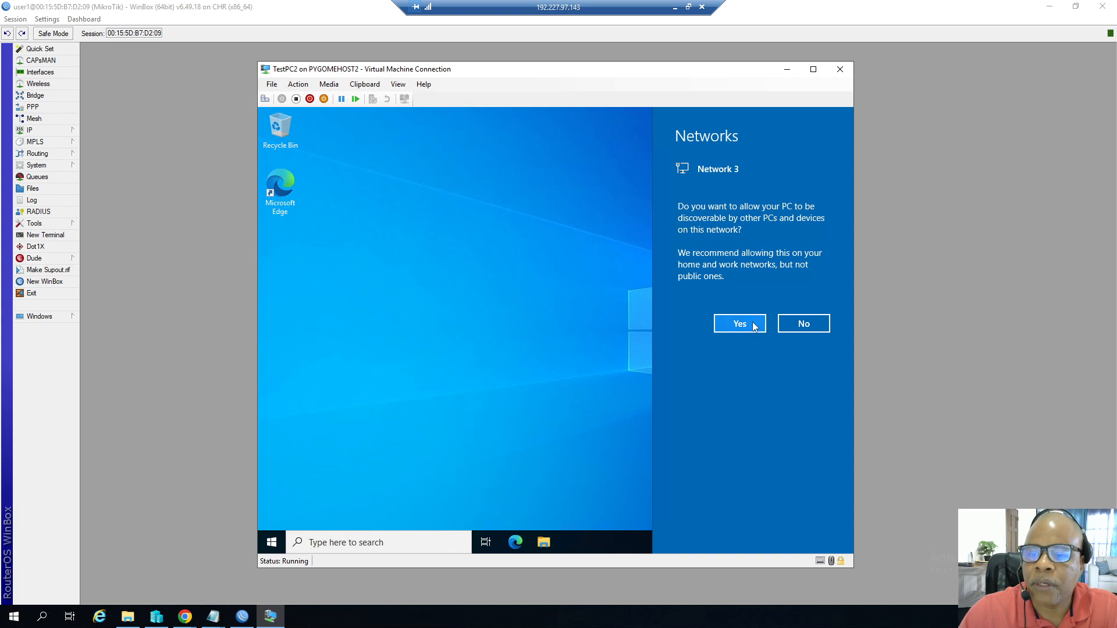
click(754, 325)
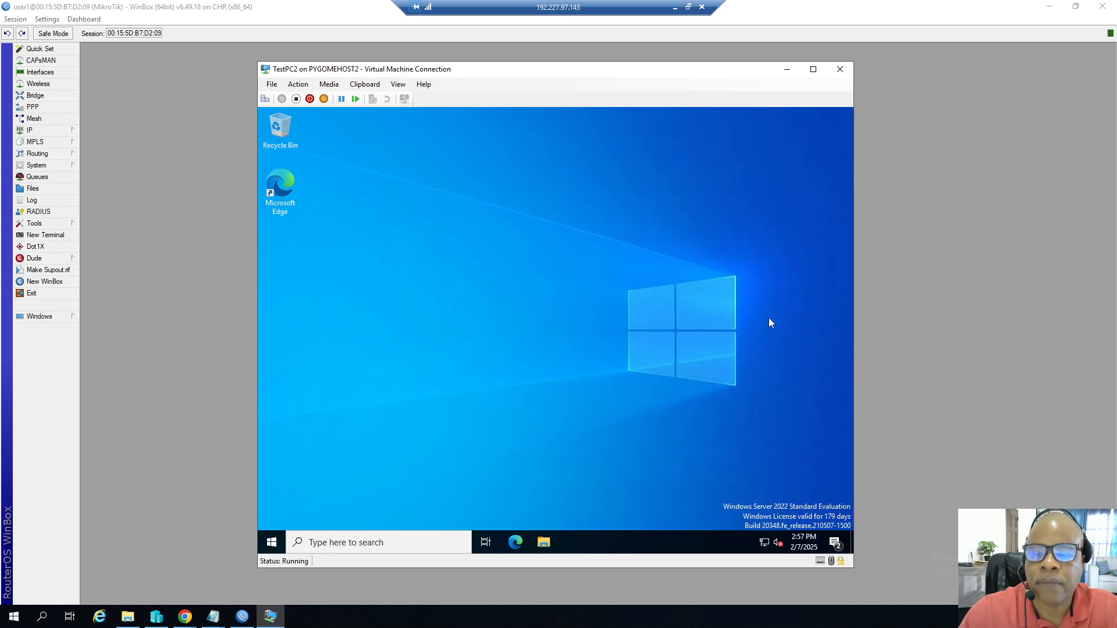
Open the Ethernet 2 adapter status on TestPC2 through Control Panel's Network and Sharing Center in small-icons view.
click(271, 542)
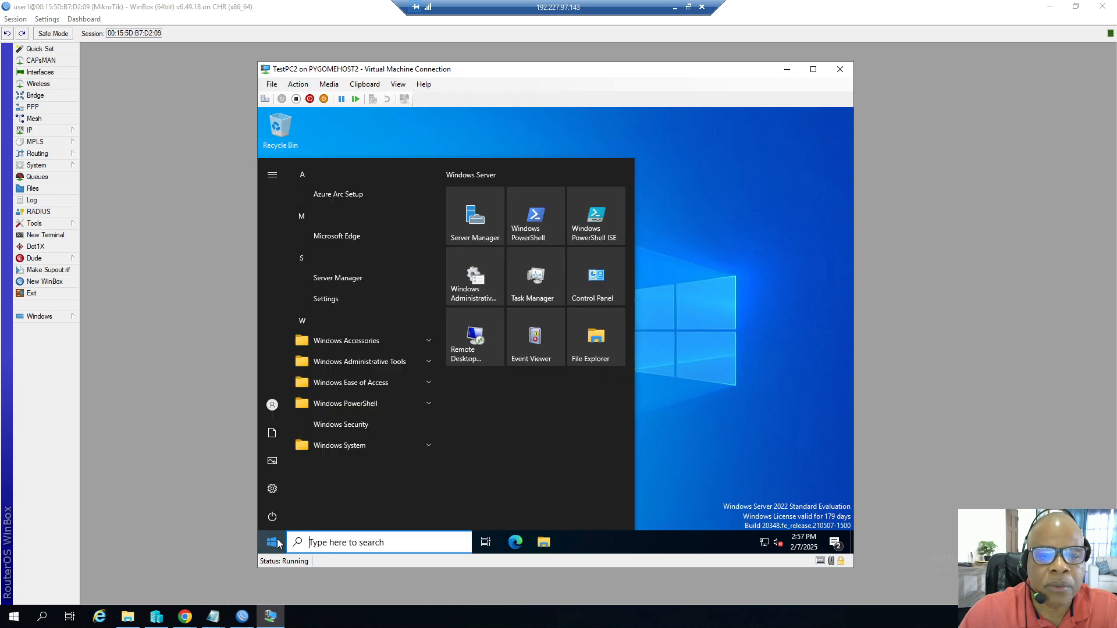
click(598, 281)
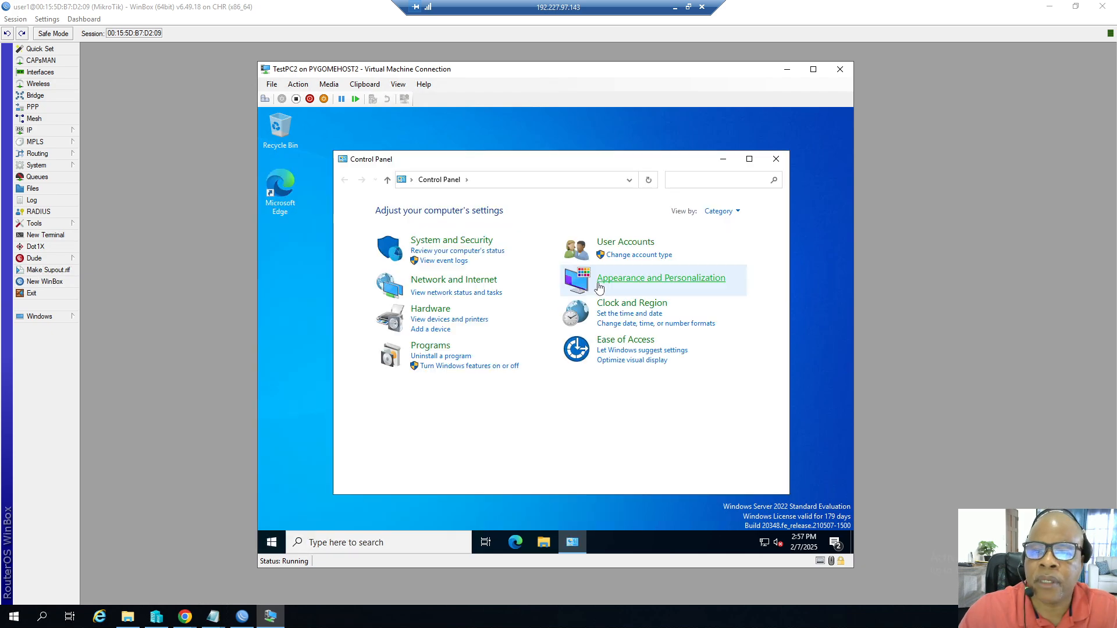
click(738, 212)
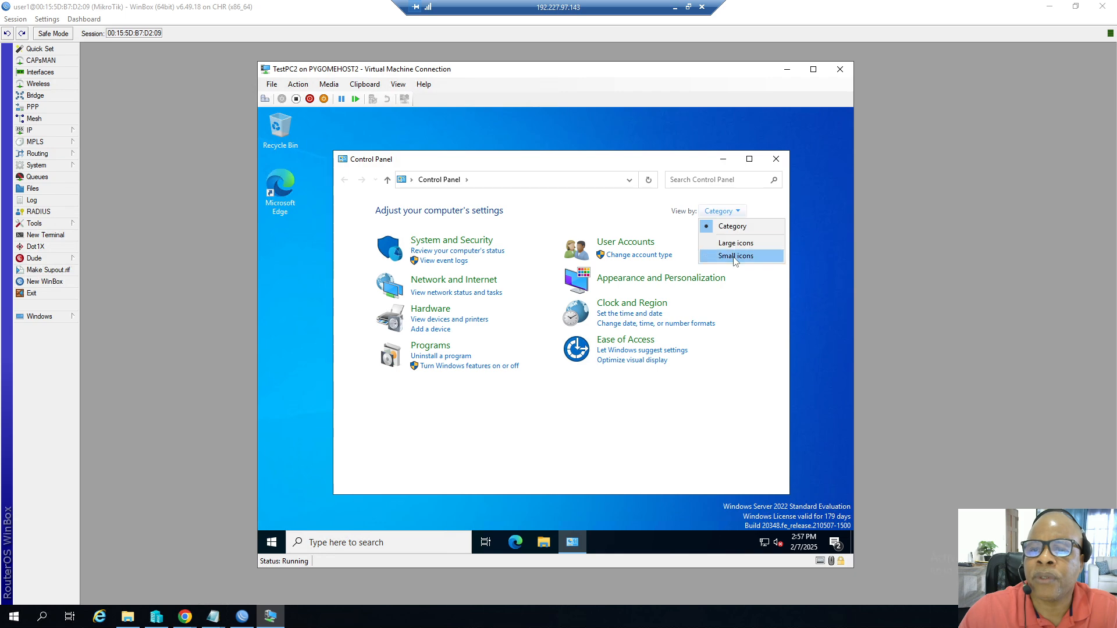
click(734, 254)
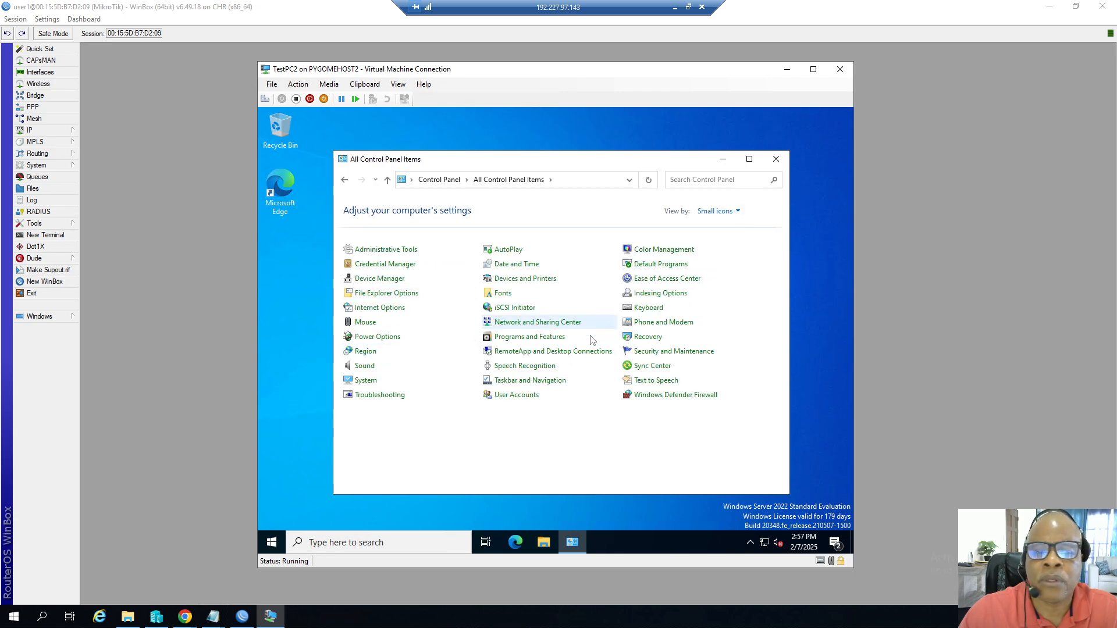
click(522, 324)
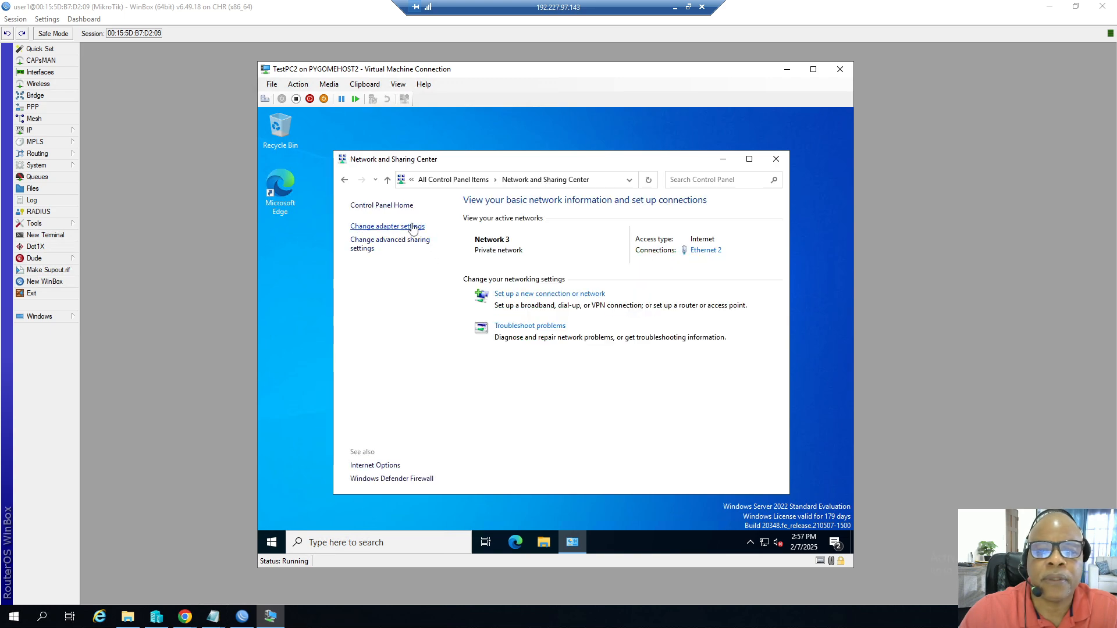
click(412, 227)
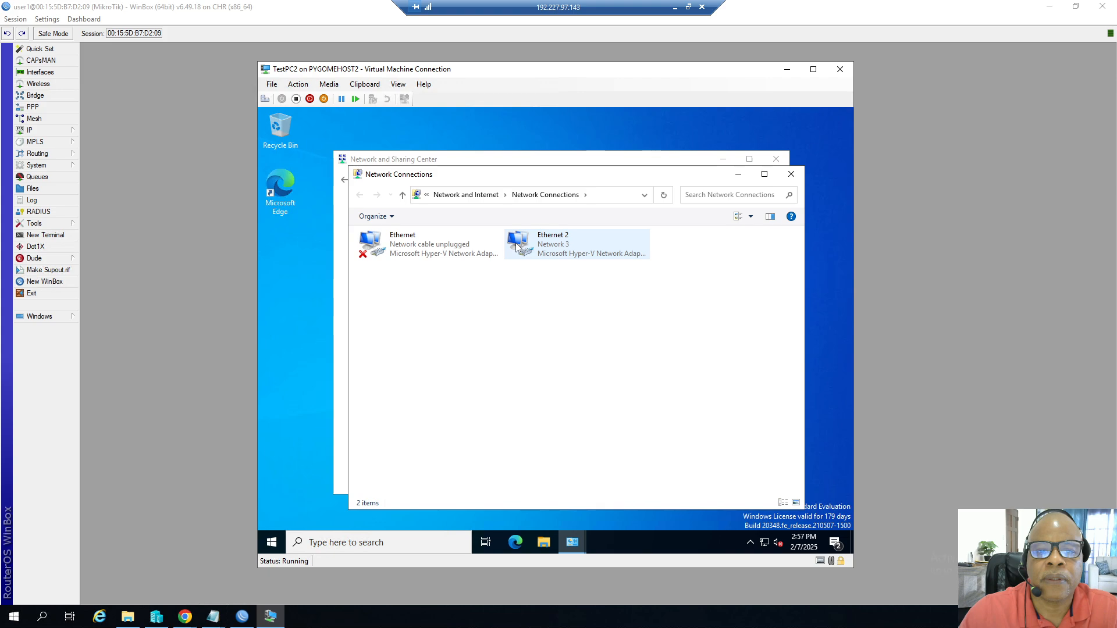
double_click(516, 247)
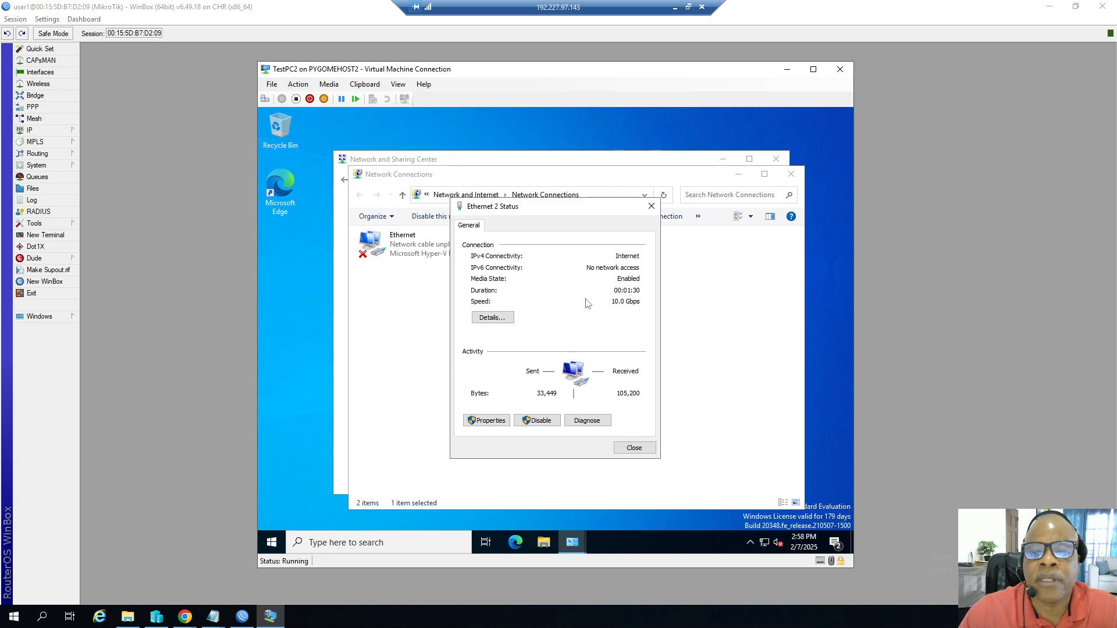
Examine the adapter's network connection details, then close the status and network windows.
click(506, 317)
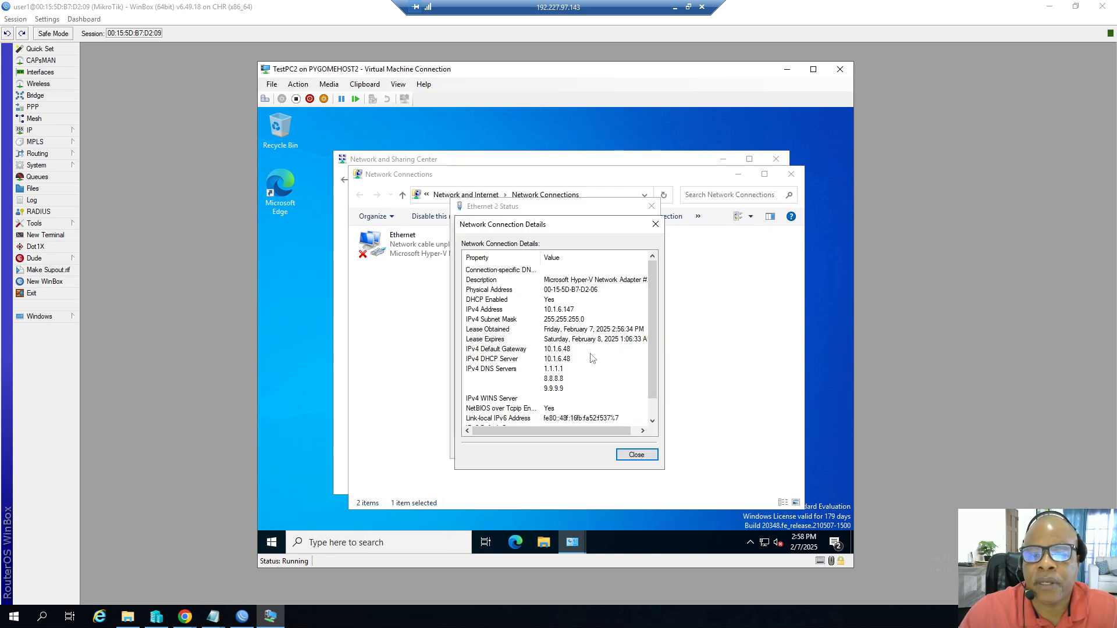
click(637, 455)
click(634, 449)
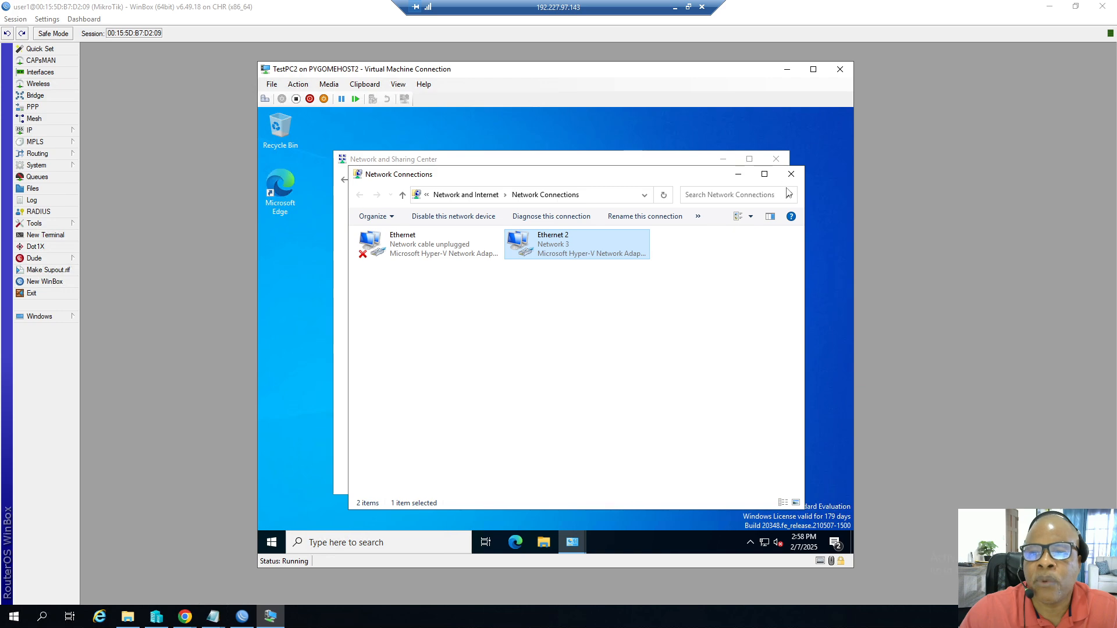
click(790, 174)
click(776, 158)
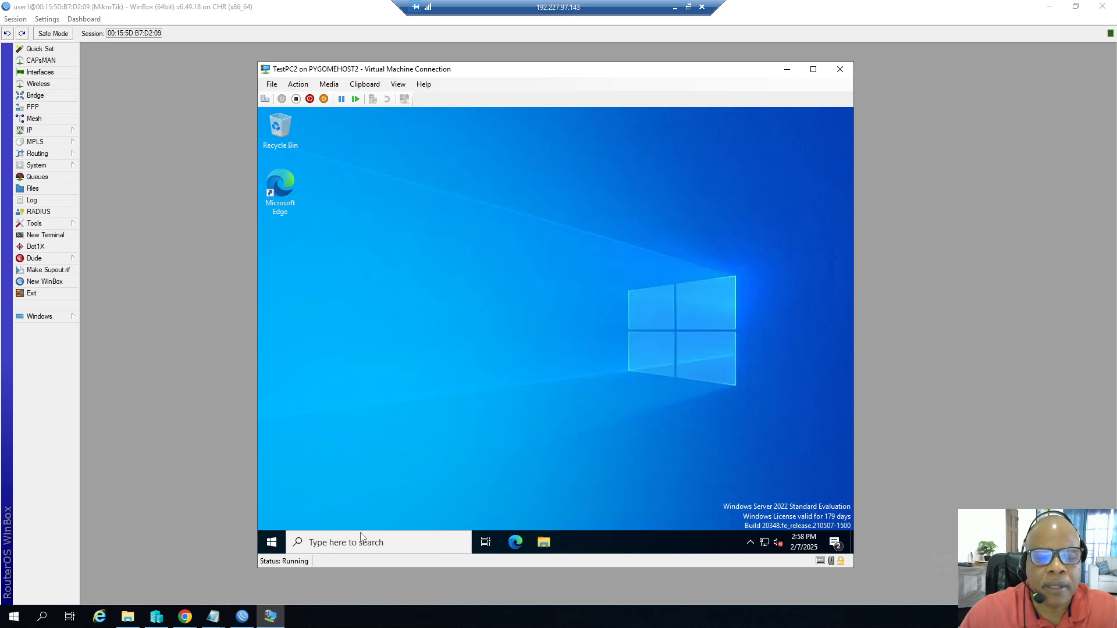
Ping the router at 10.1.6.48 from a Command Prompt on TestPC2, then close the prompt.
click(360, 536)
text(cmd)
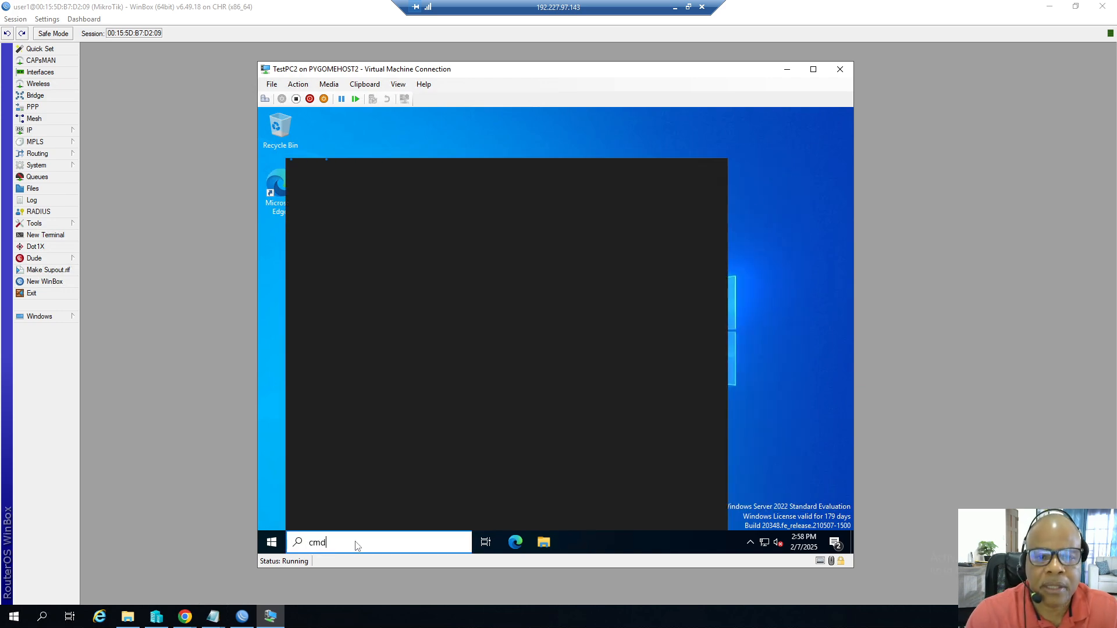
key(Return)
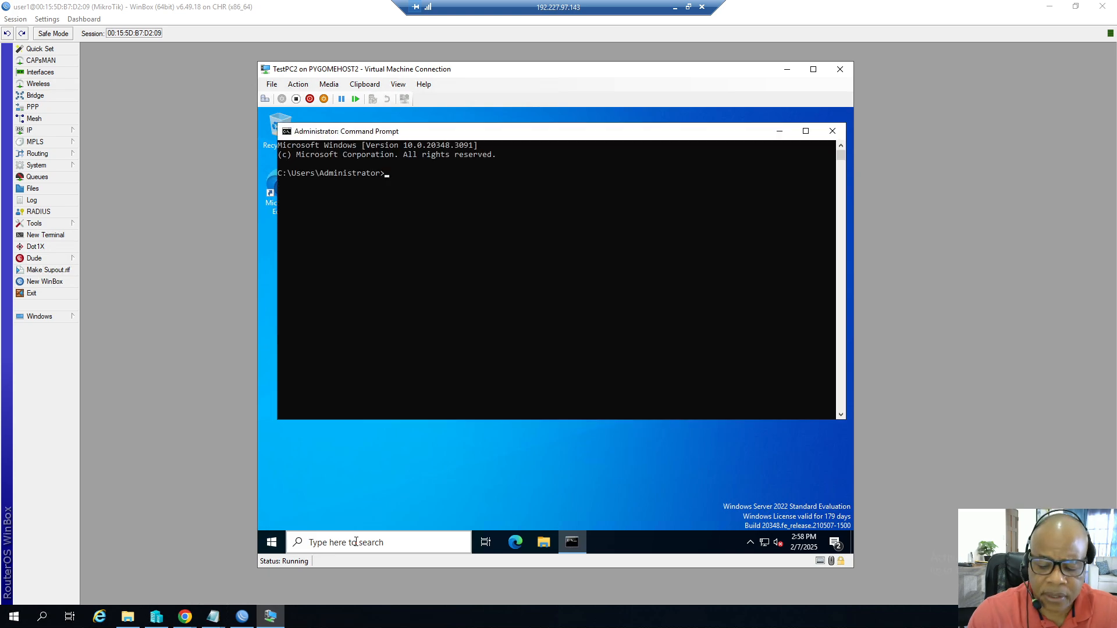
text(ping 10.1.6.4)
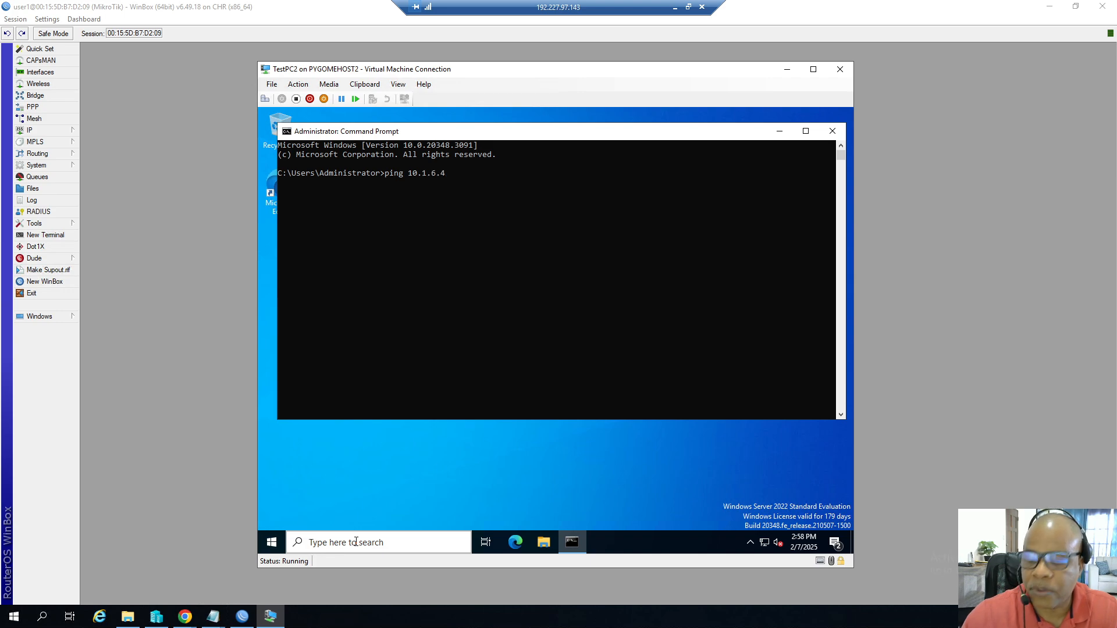
text(8)
key(Return)
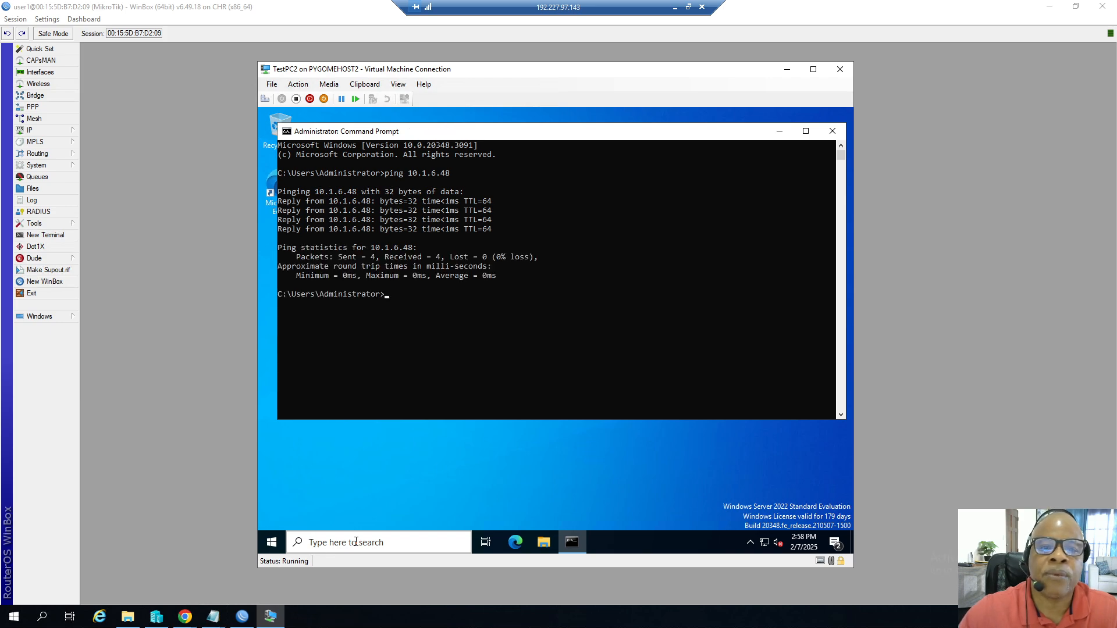
click(832, 131)
Open Edge on TestPC2, search for aol, and open the AOL.com site to test internet access.
double_click(280, 182)
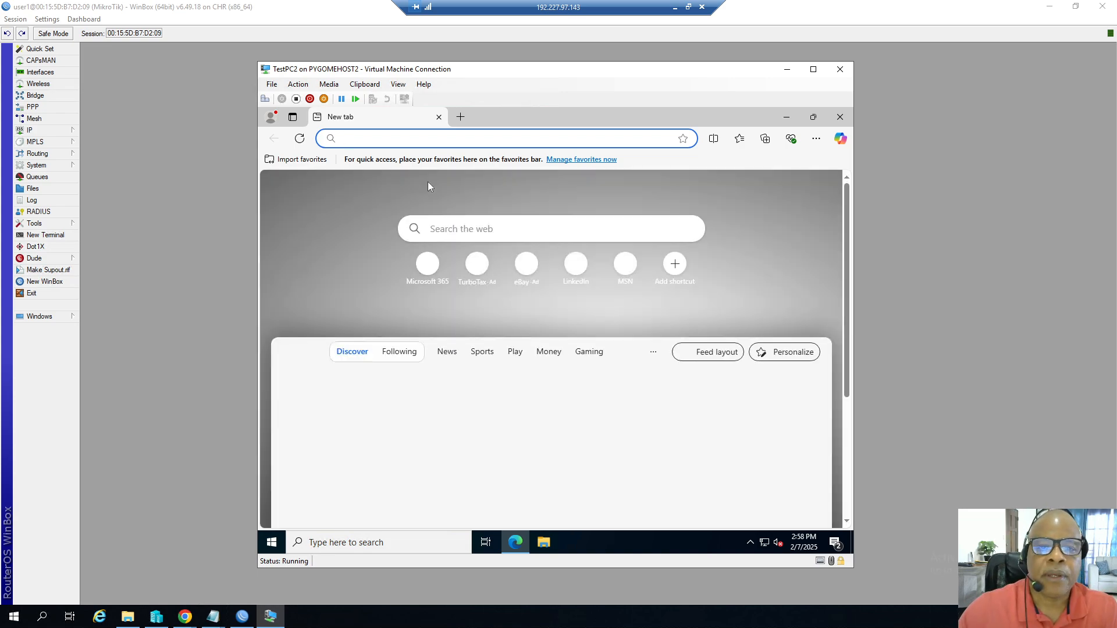
click(464, 228)
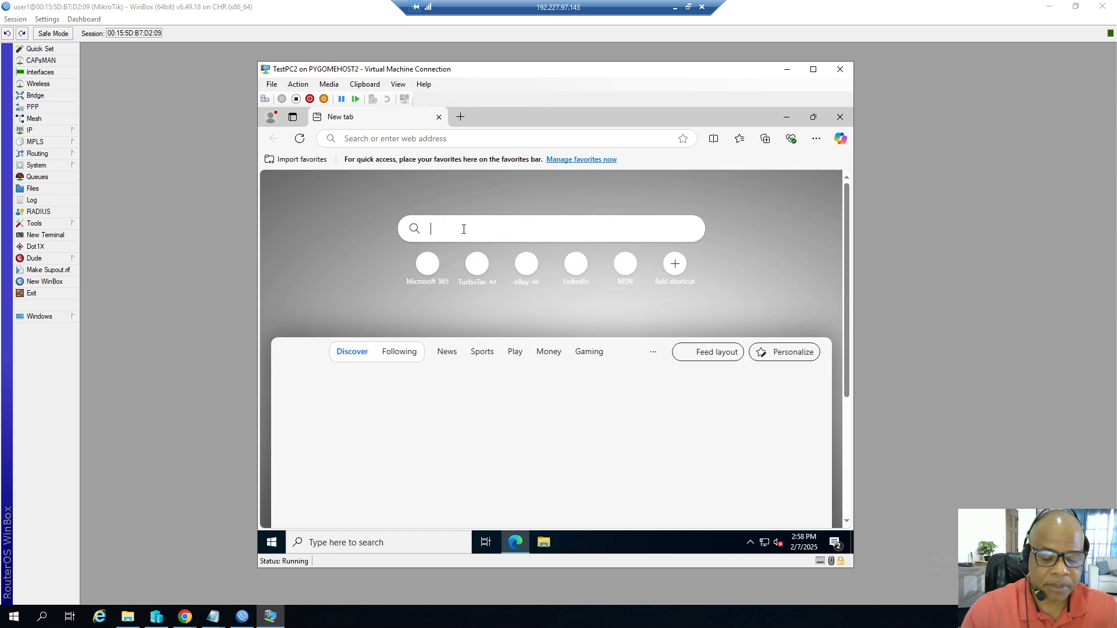
text(aol)
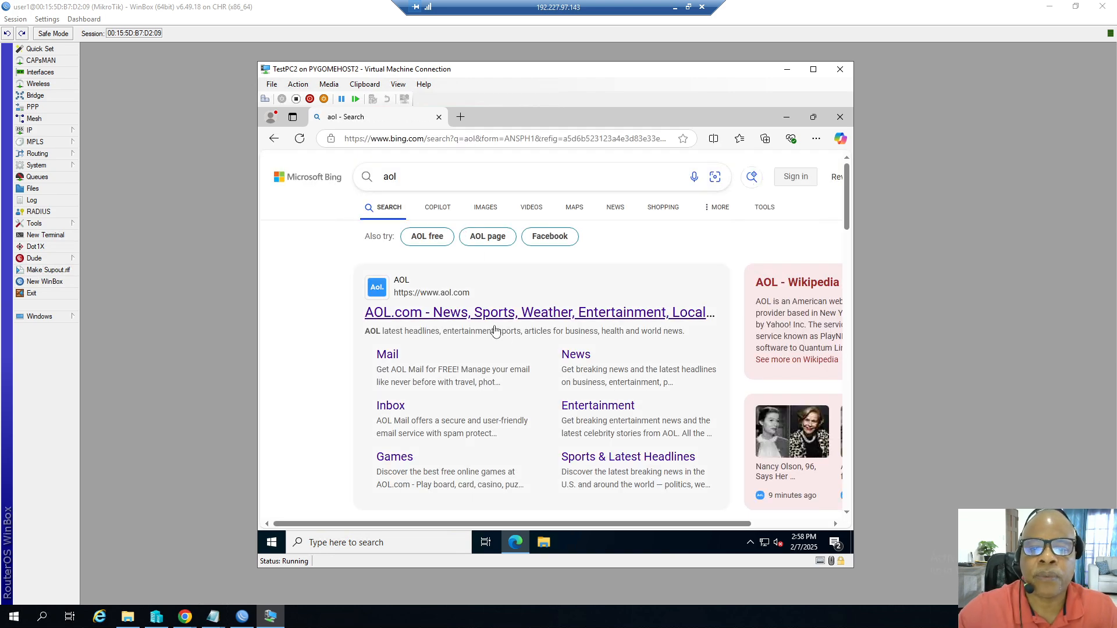
click(478, 314)
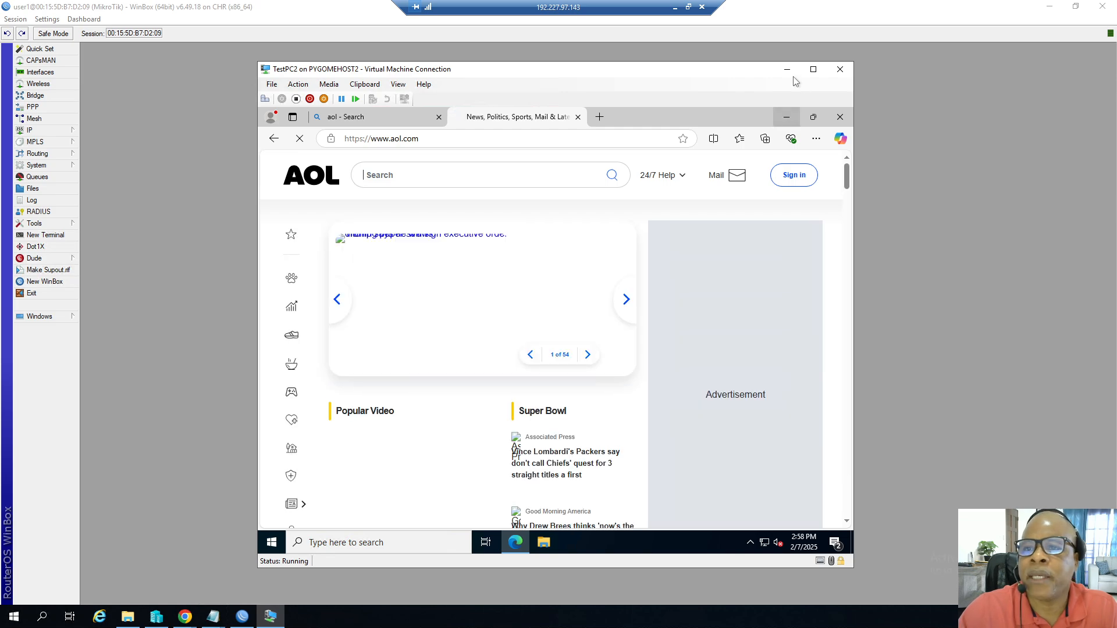
Minimize the VM and Hyper-V windows, close the leases list, and open MikroLicenseInfo from the Lab folder.
click(787, 69)
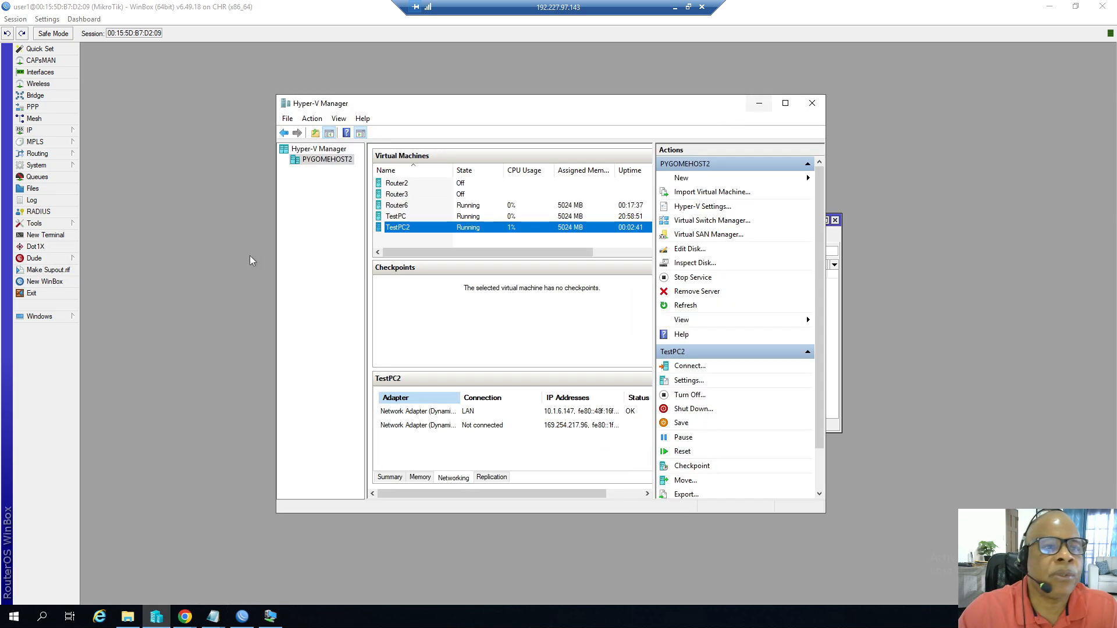
click(759, 104)
click(834, 220)
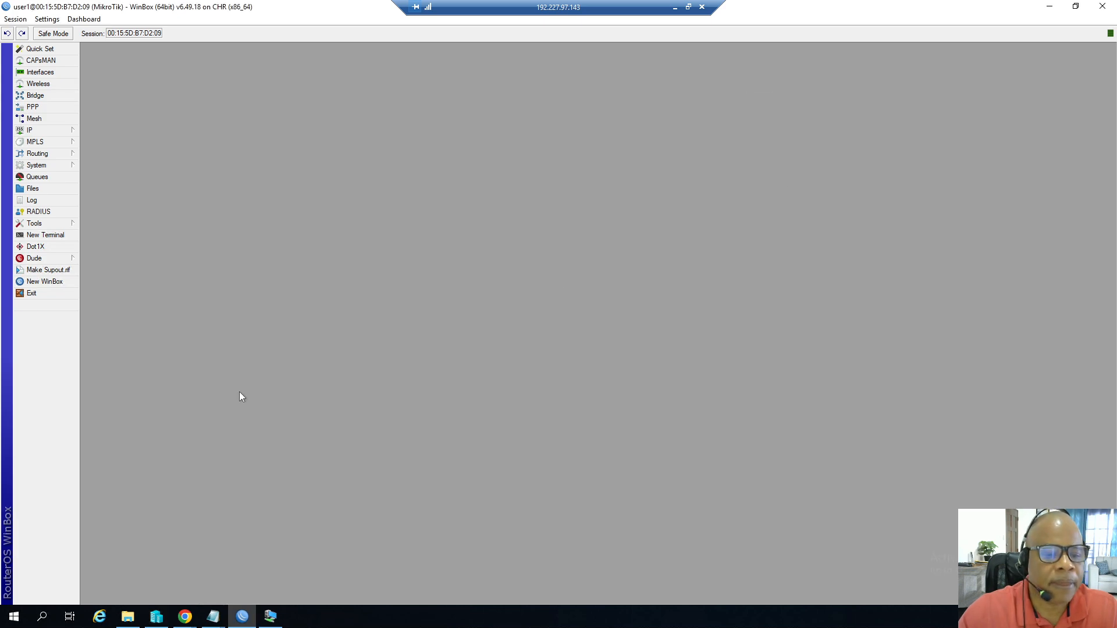
click(221, 615)
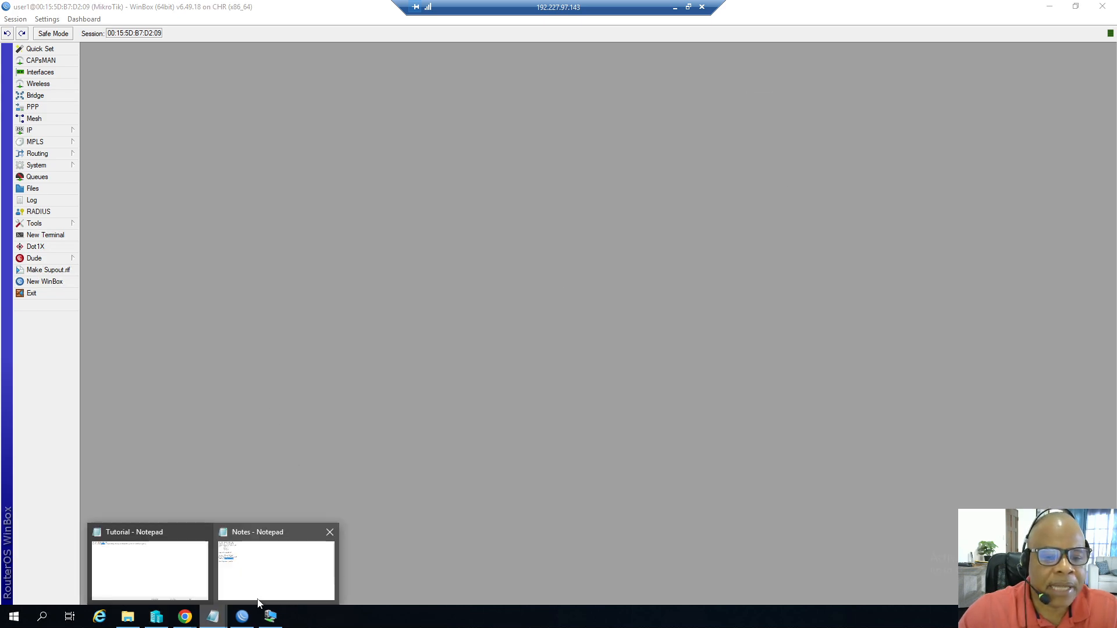
mouse_move(258, 602)
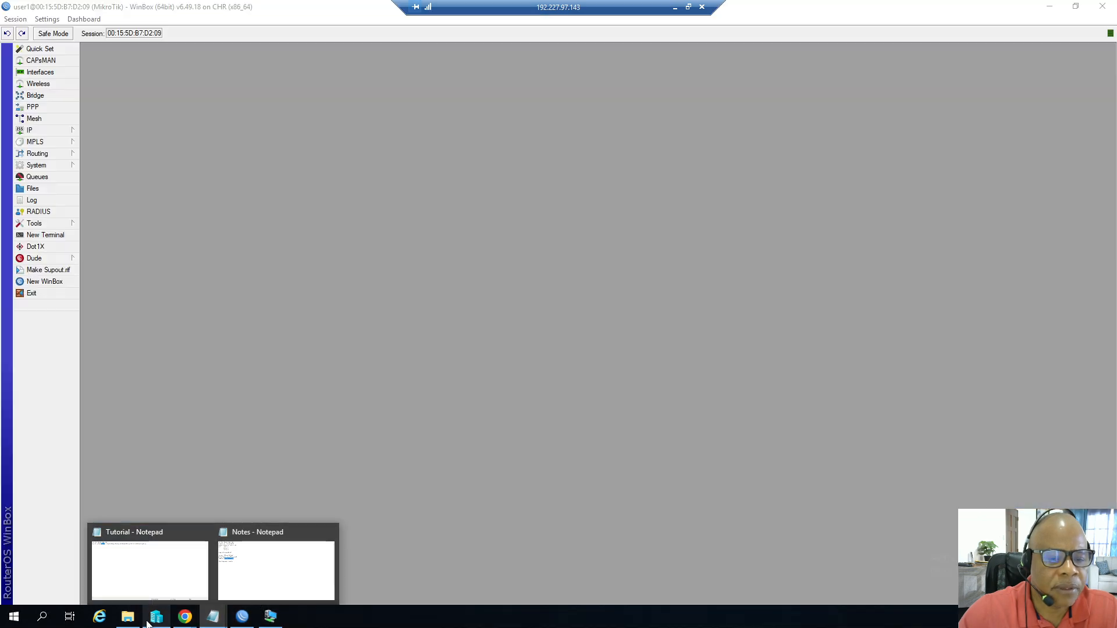
click(129, 617)
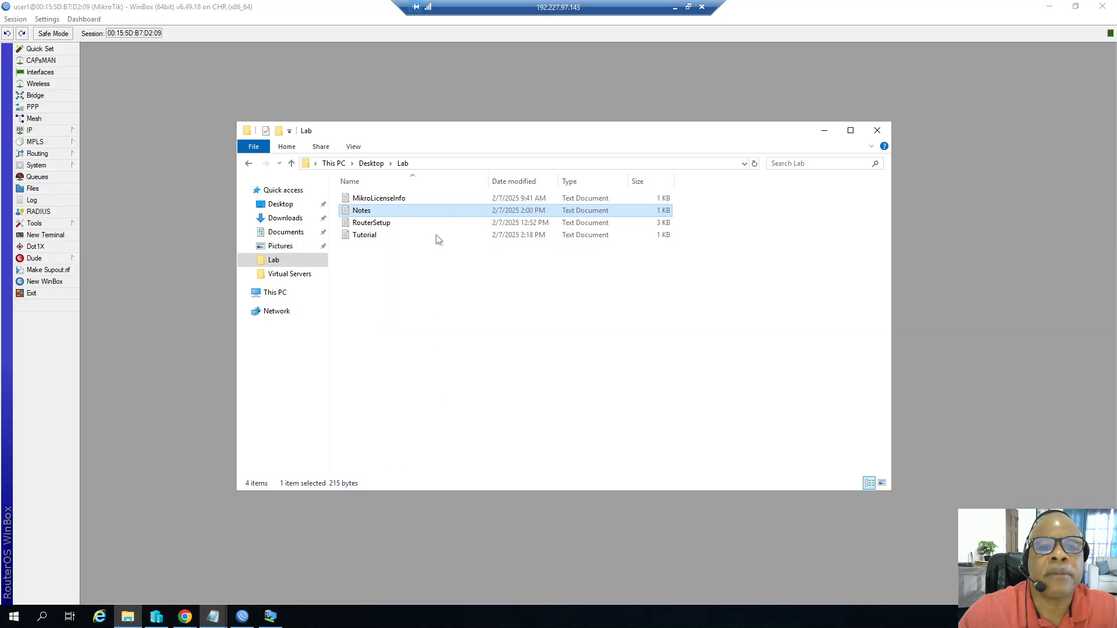
double_click(379, 199)
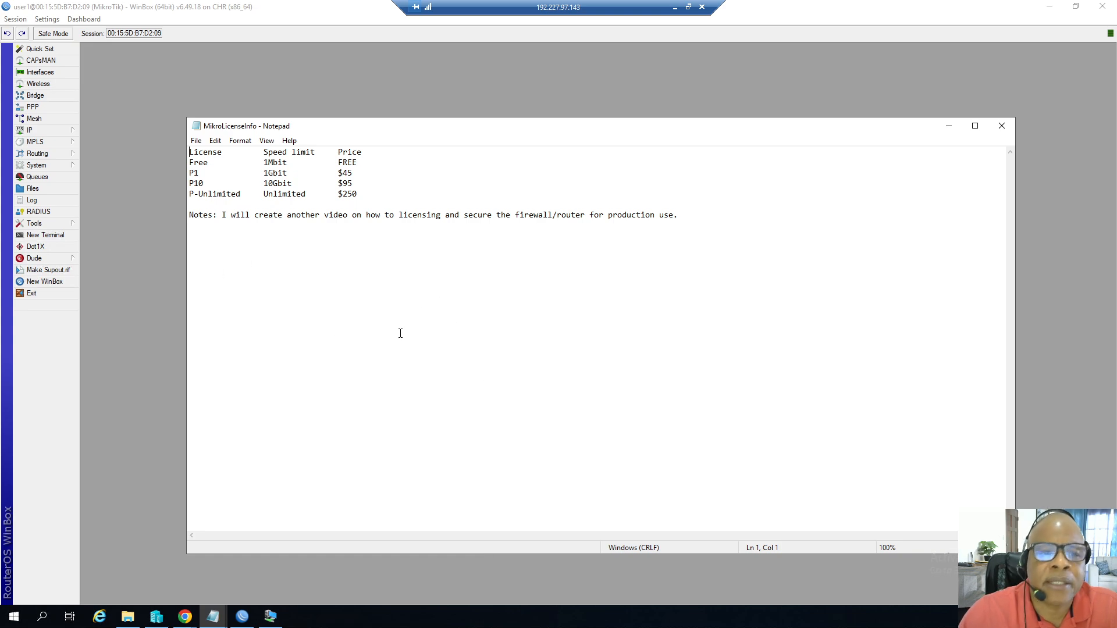
Review the license levels, speed limits and prices listed in the MikroLicenseInfo notes.
click(191, 164)
drag(190, 164, 208, 164)
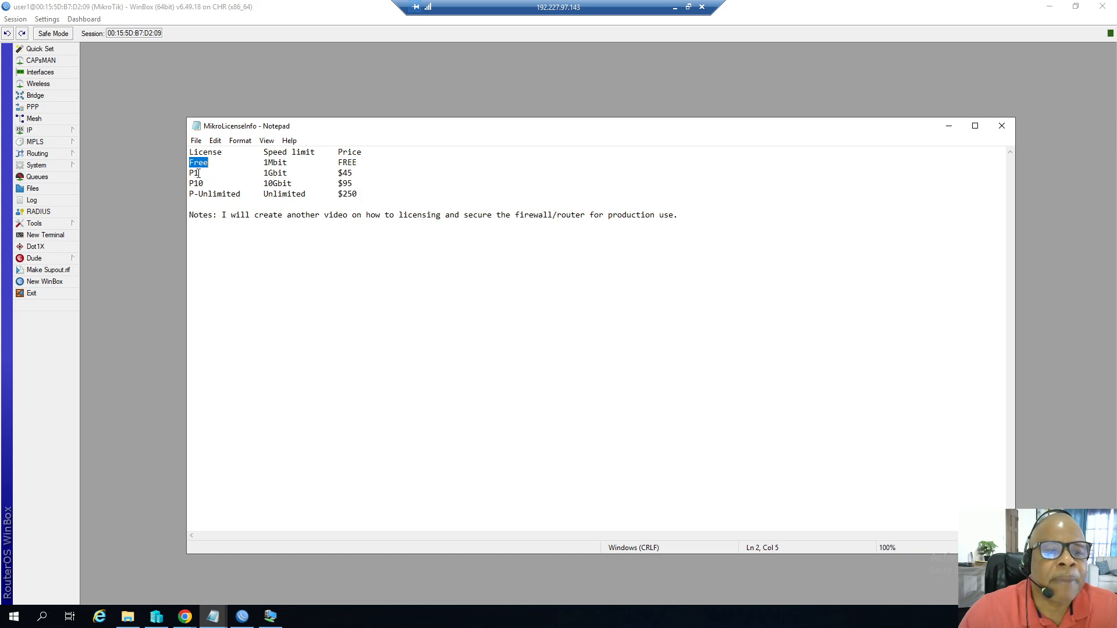
click(197, 173)
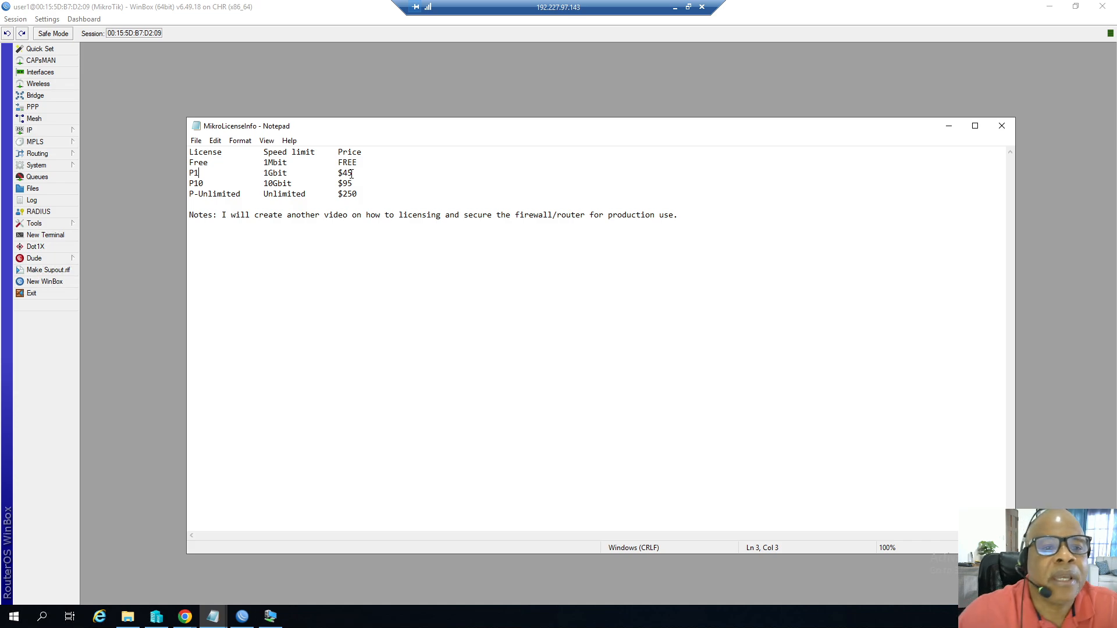
click(203, 182)
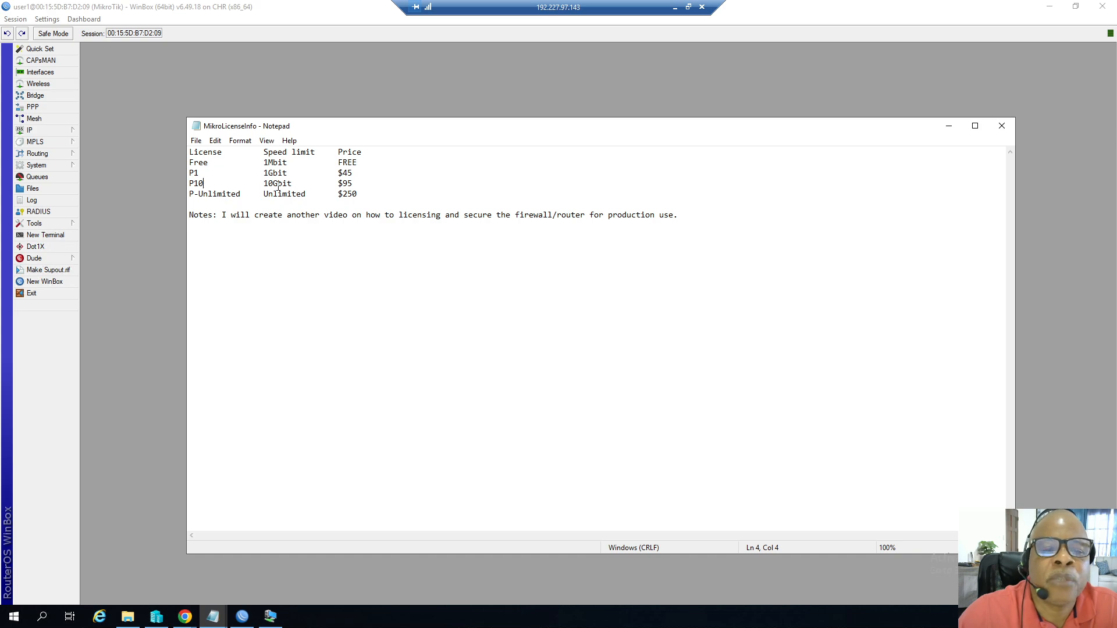
drag(277, 184, 283, 184)
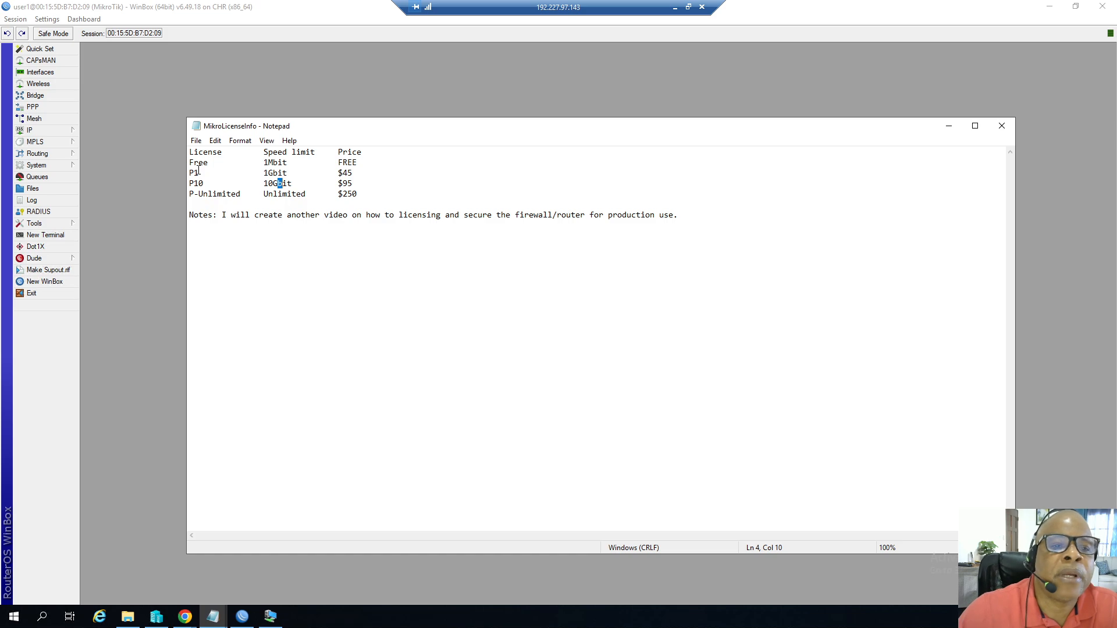
drag(200, 170, 194, 171)
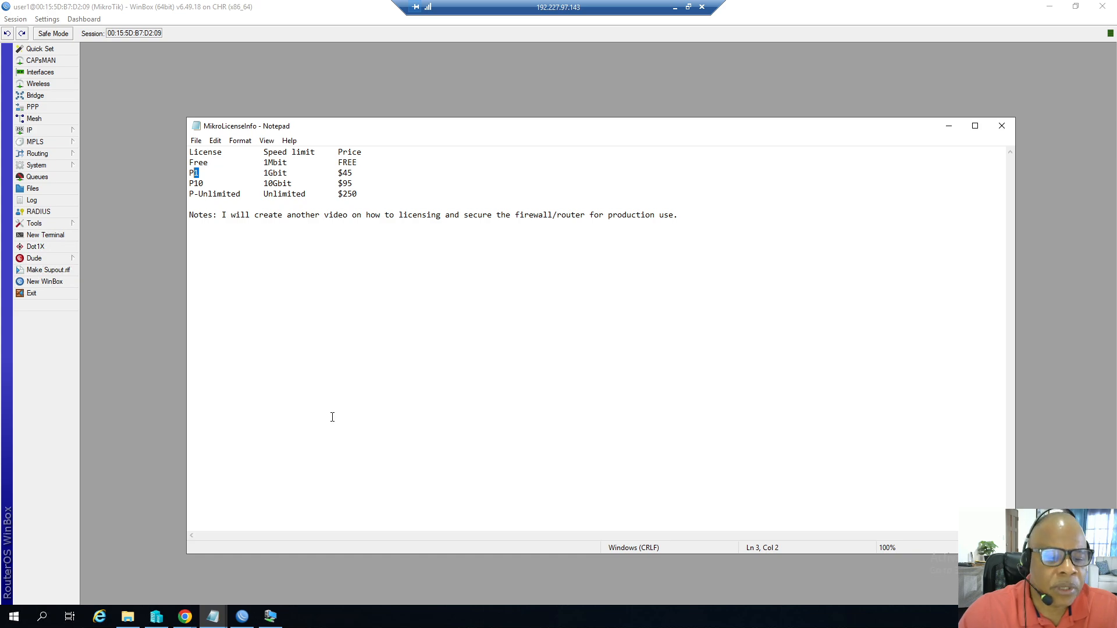
Switch to the MikroTik download page in Chrome and open the Account login page.
click(185, 617)
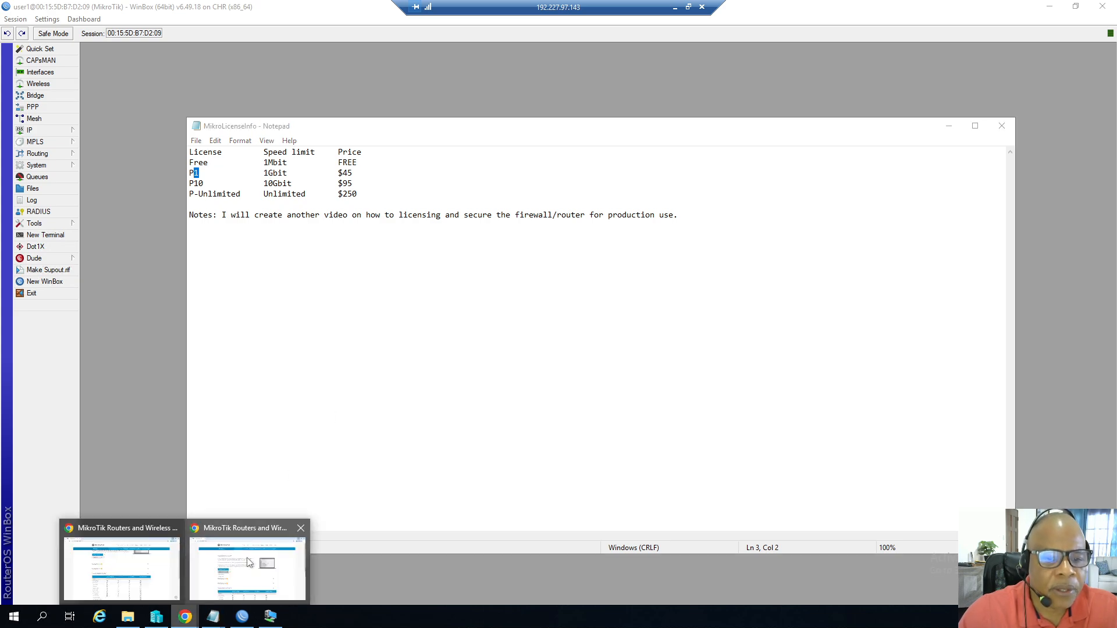
click(139, 536)
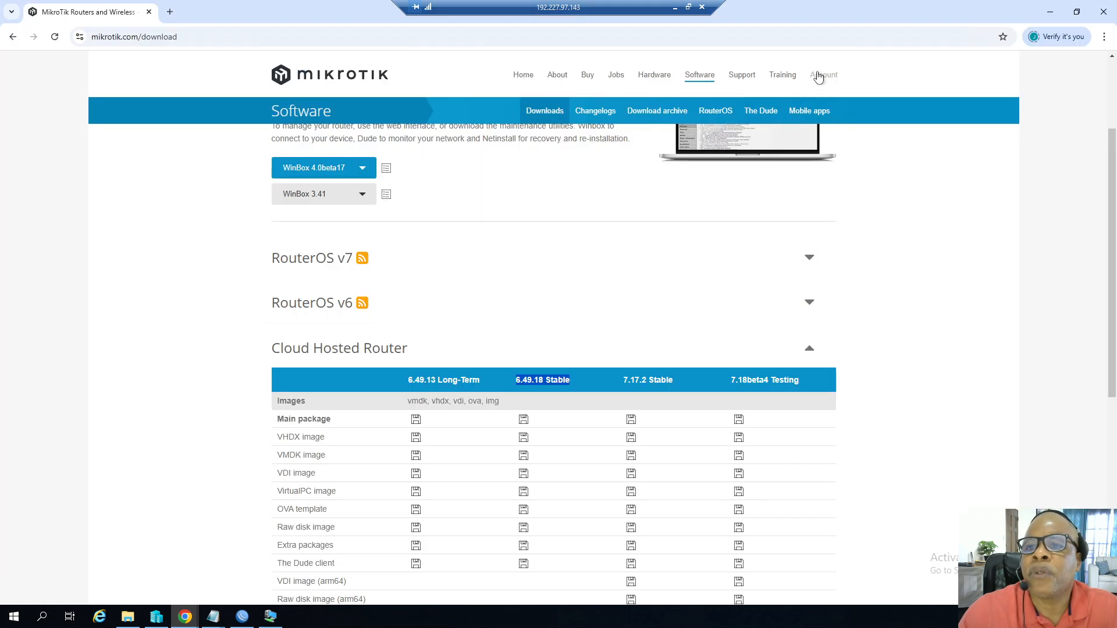
click(818, 77)
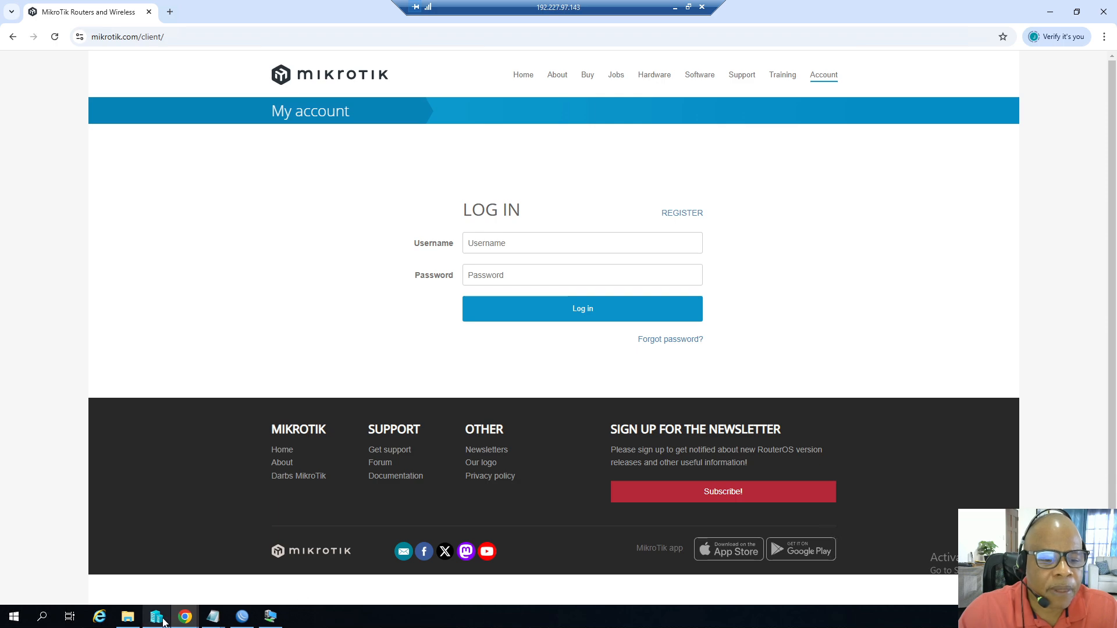
Return to WinBox and open the router's System License window.
click(247, 608)
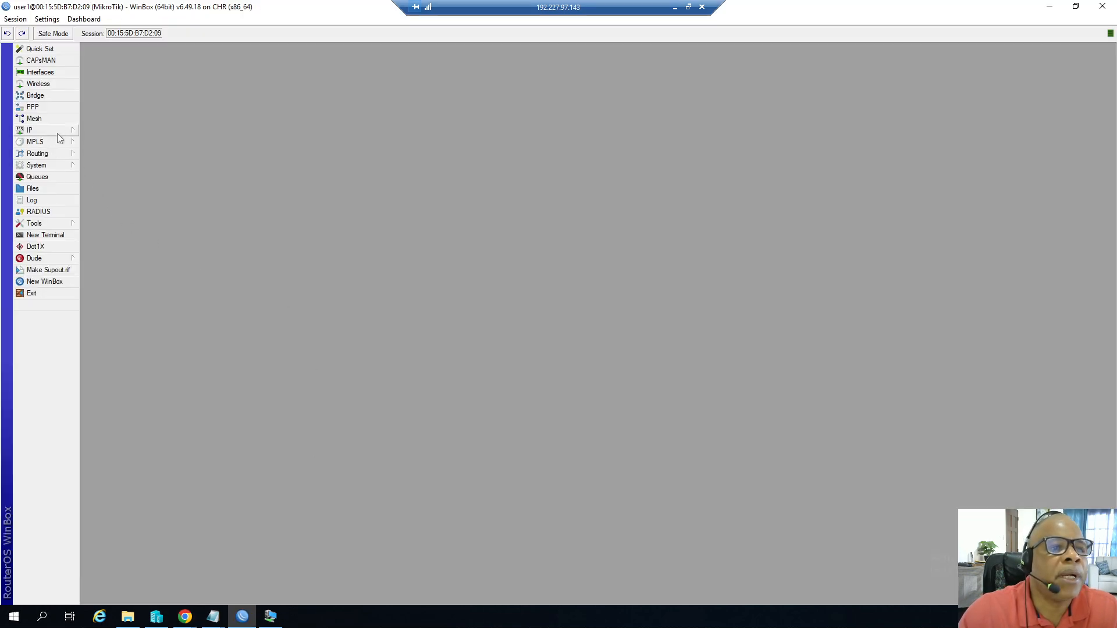
click(51, 166)
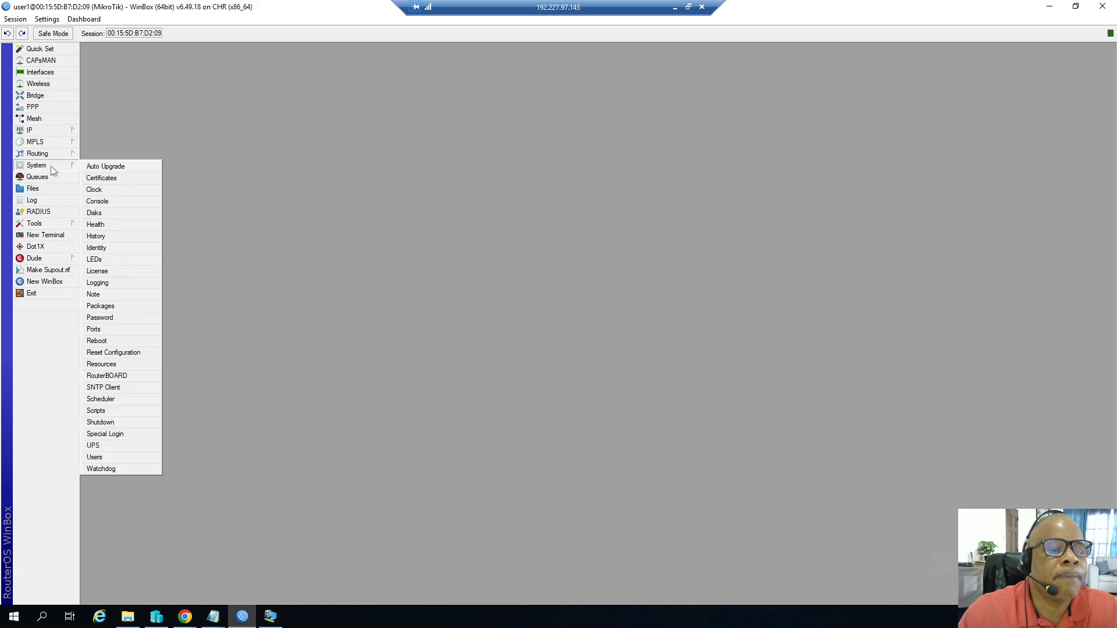
click(110, 272)
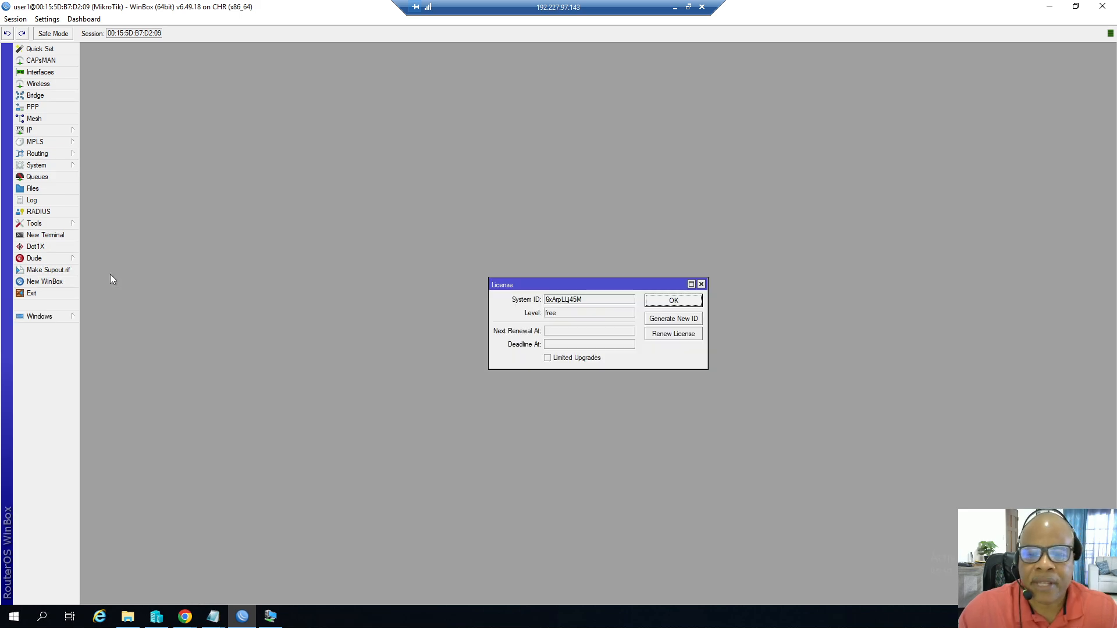
Open the Renew License dialog, look through its license level choices, and close it.
click(655, 339)
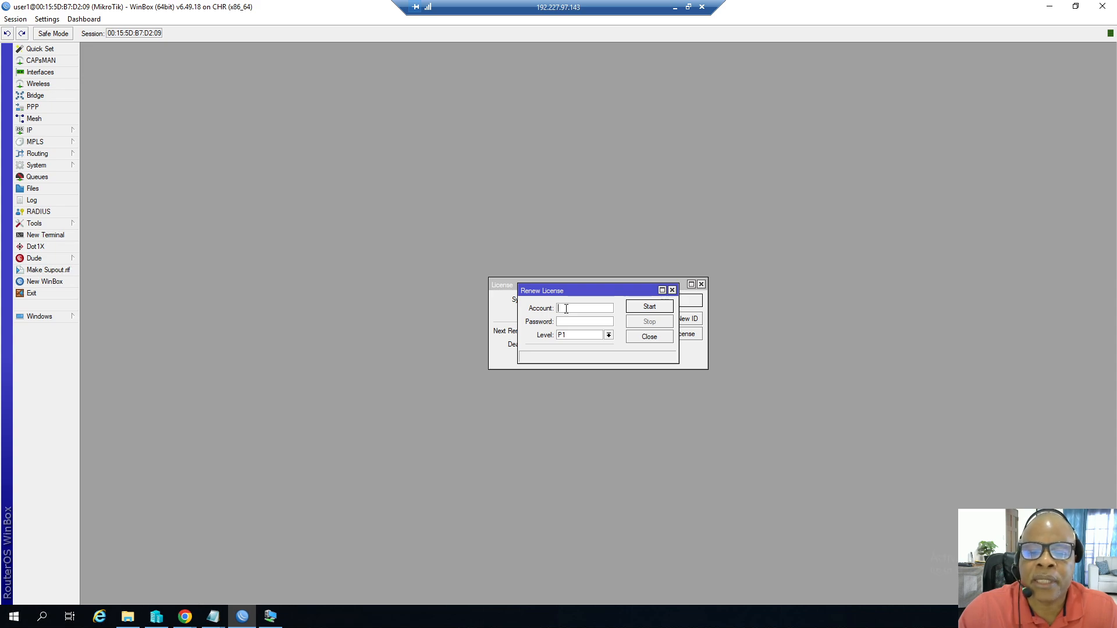
click(608, 338)
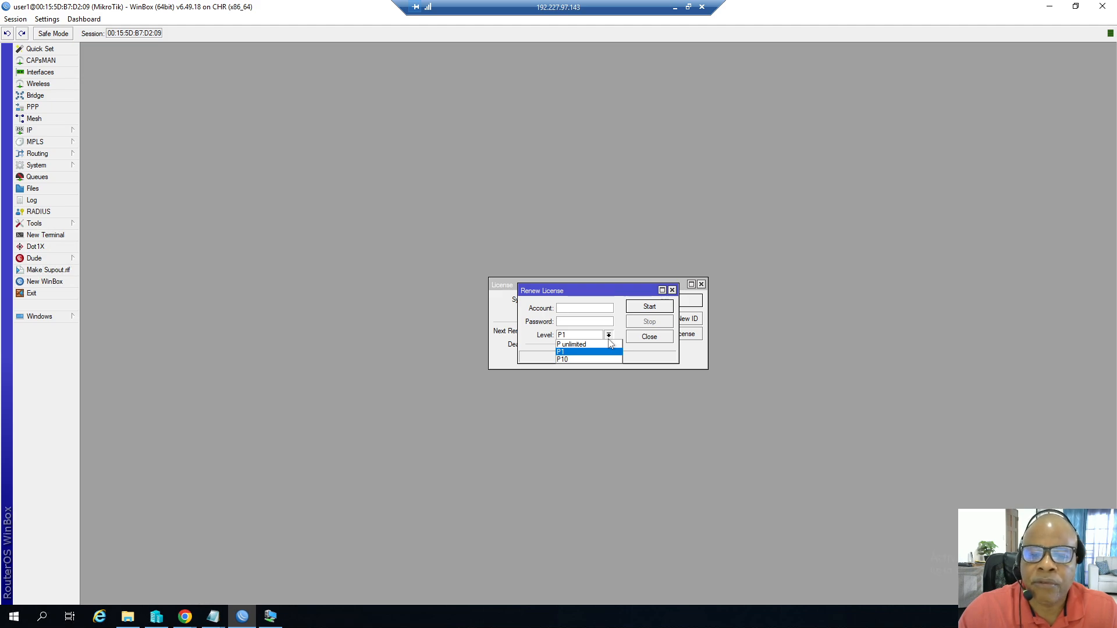
click(606, 296)
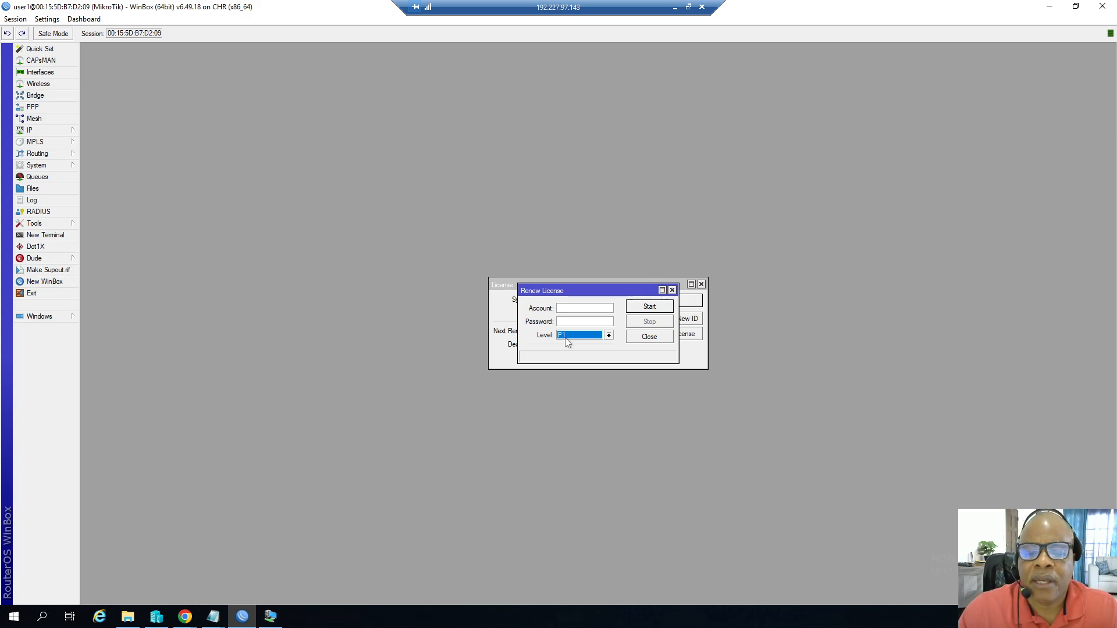
click(608, 335)
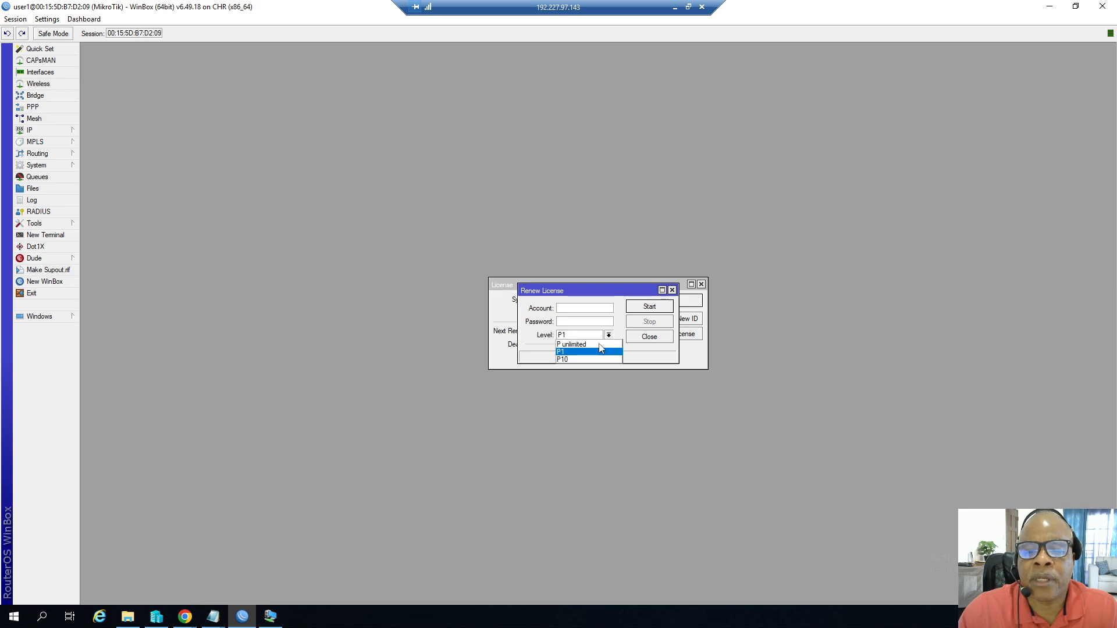
click(570, 352)
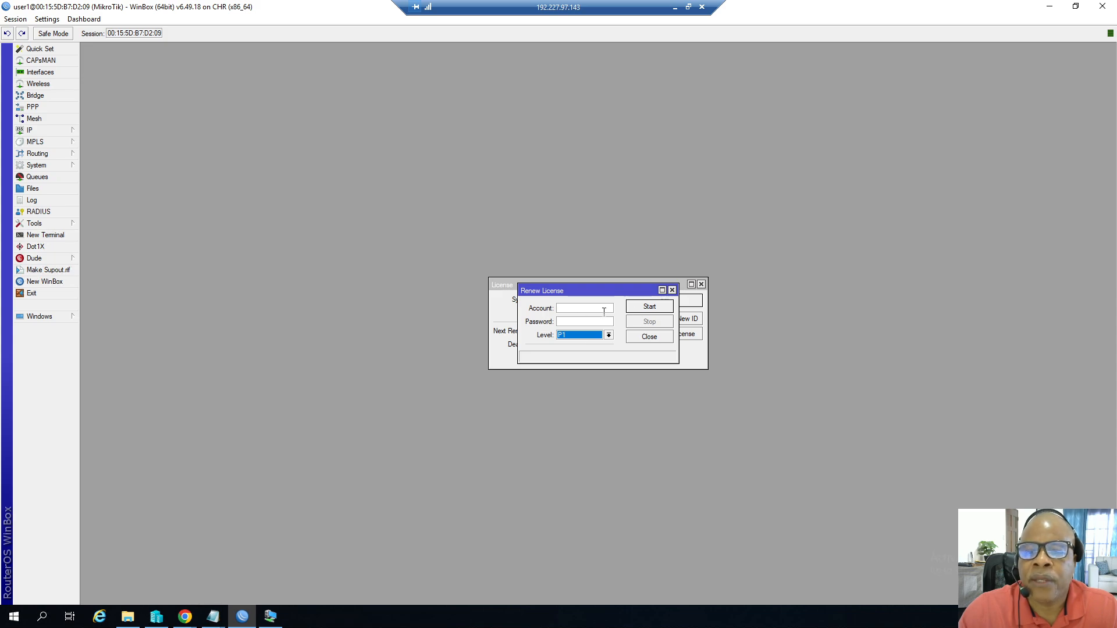
click(648, 339)
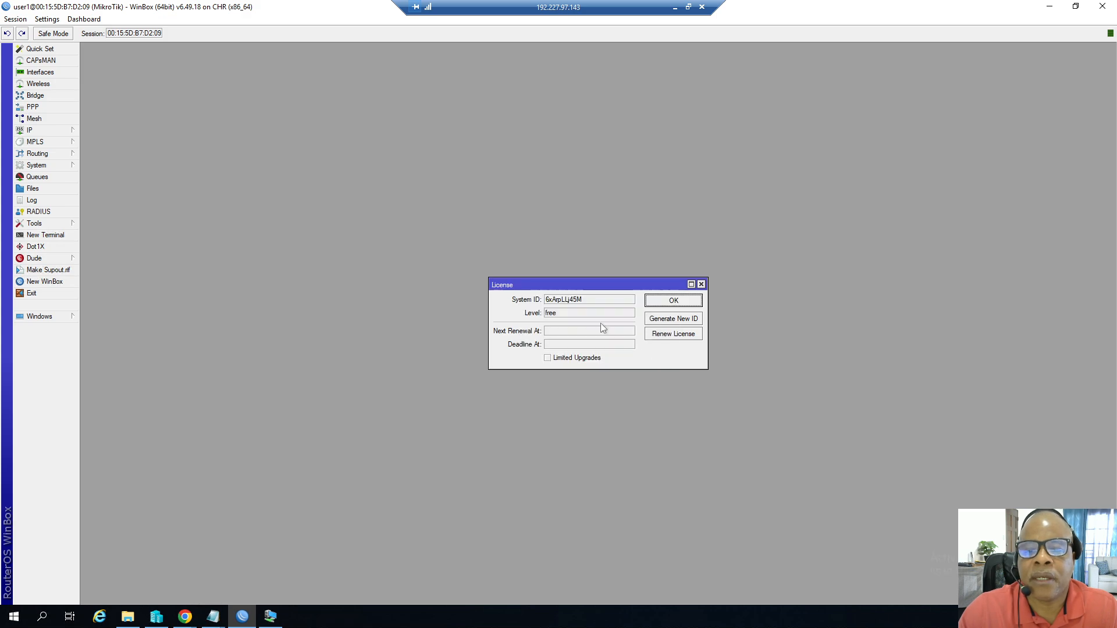
Highlight the router's System ID in the License window and briefly bring up the TestPC2 VM connection.
drag(587, 299, 549, 303)
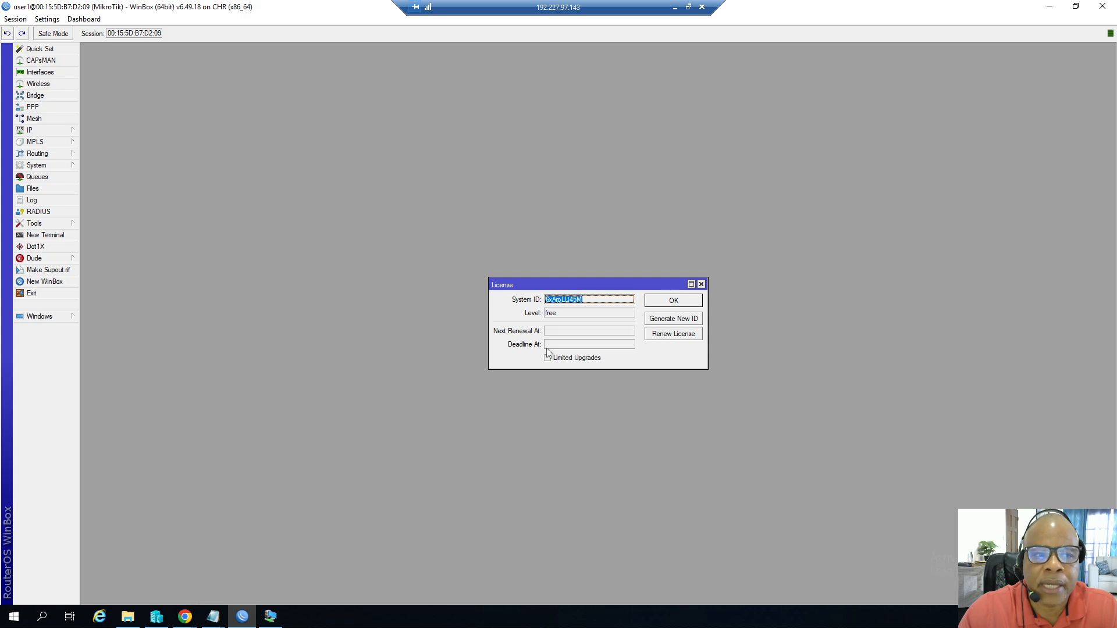
click(270, 616)
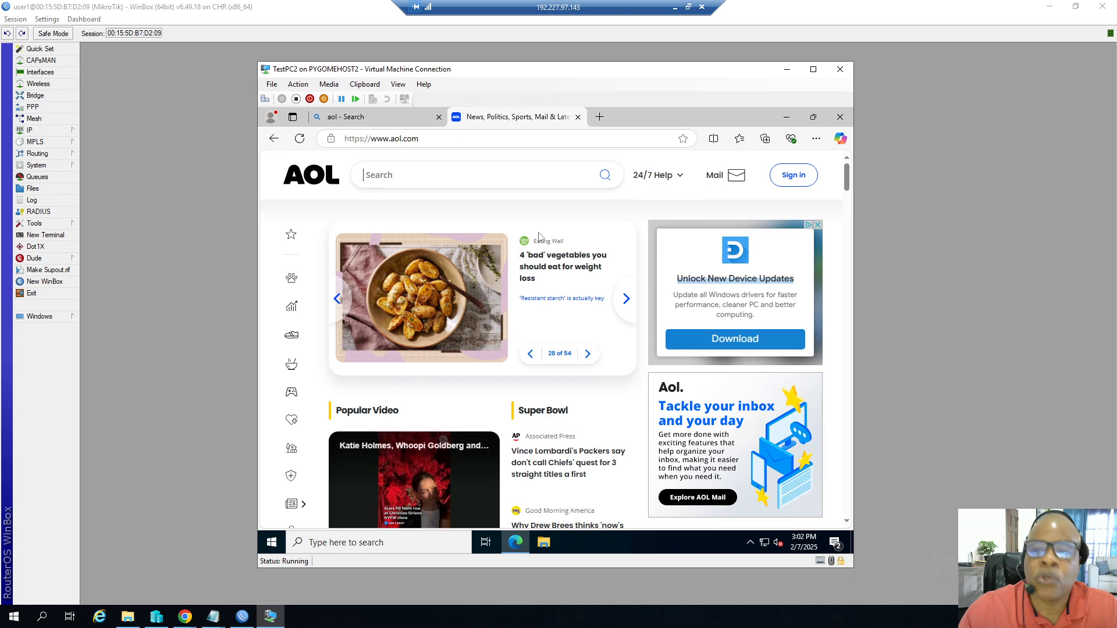
click(782, 70)
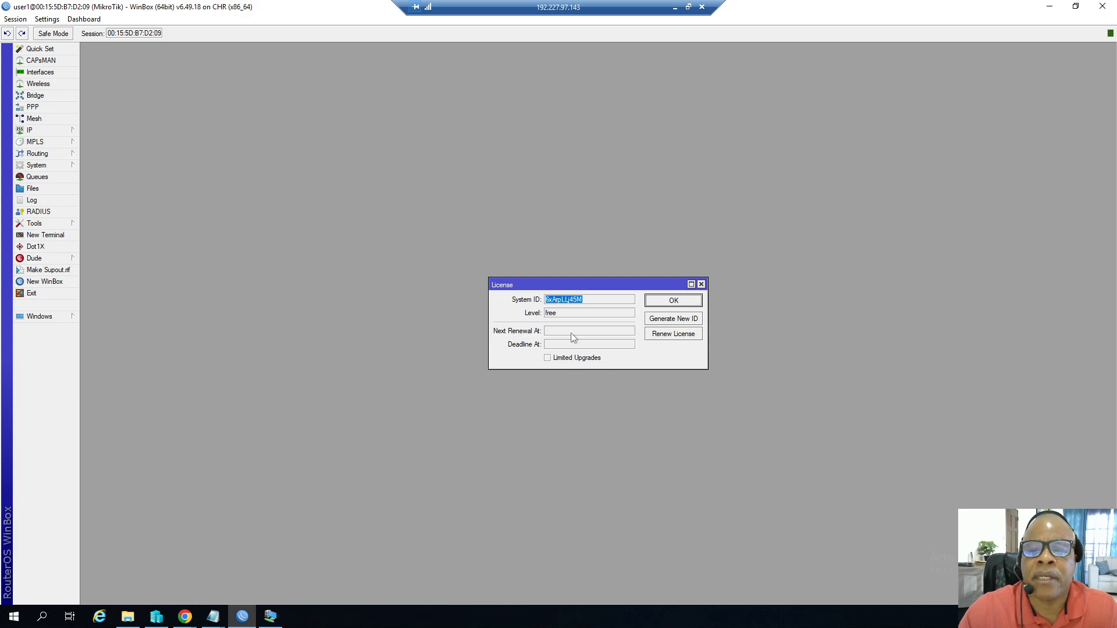
Reopen the Renew License dialog and browse MikroTik's Buy distributors page and Account login page in Chrome.
click(663, 334)
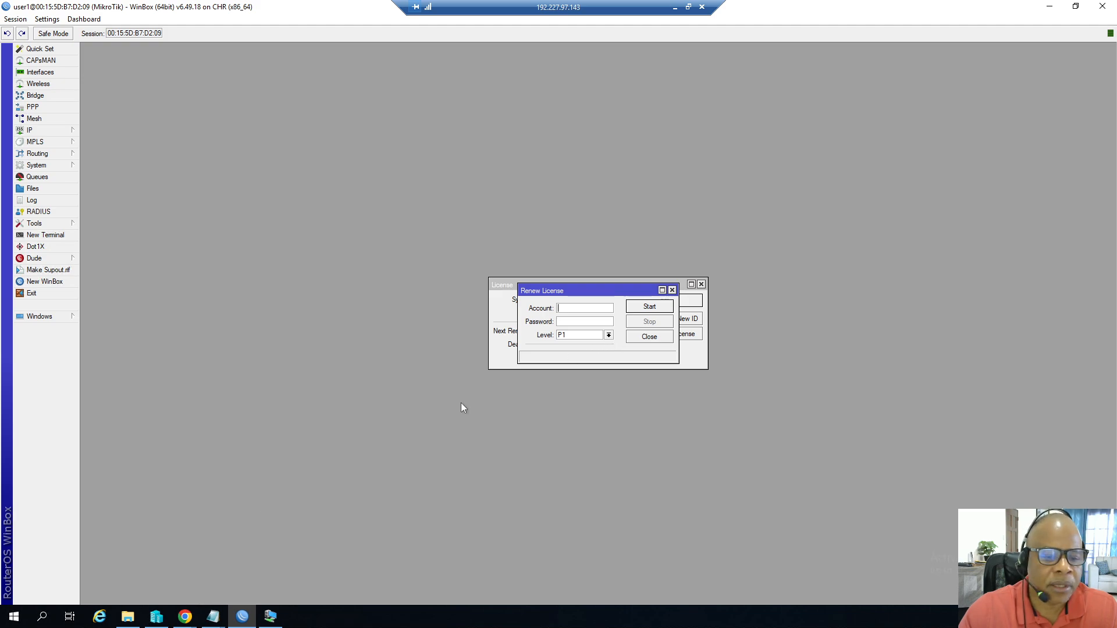
click(185, 617)
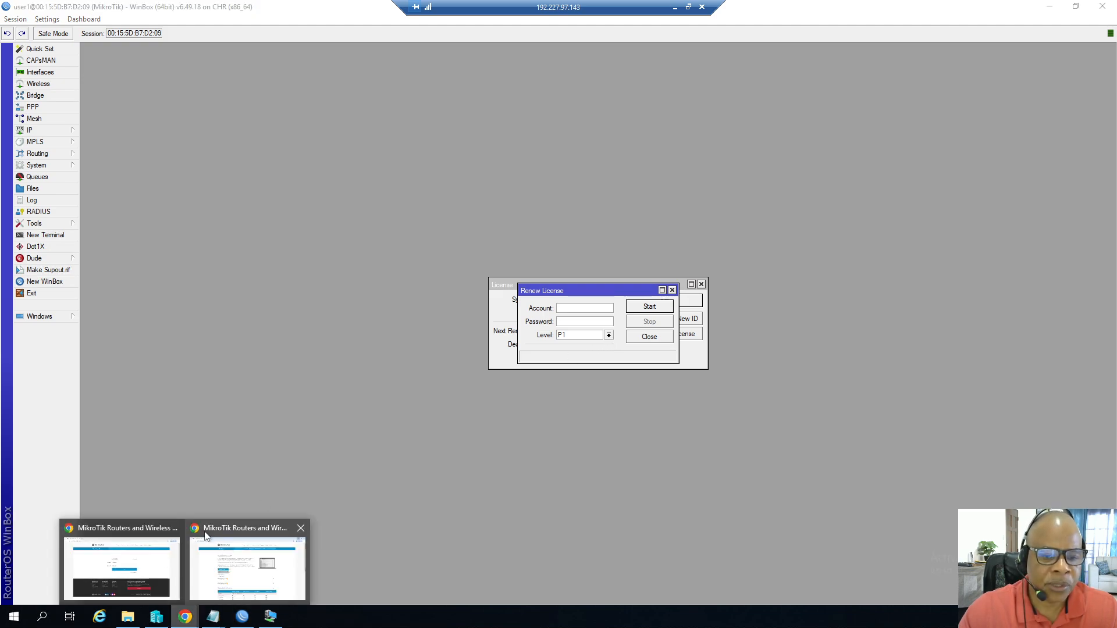
click(224, 531)
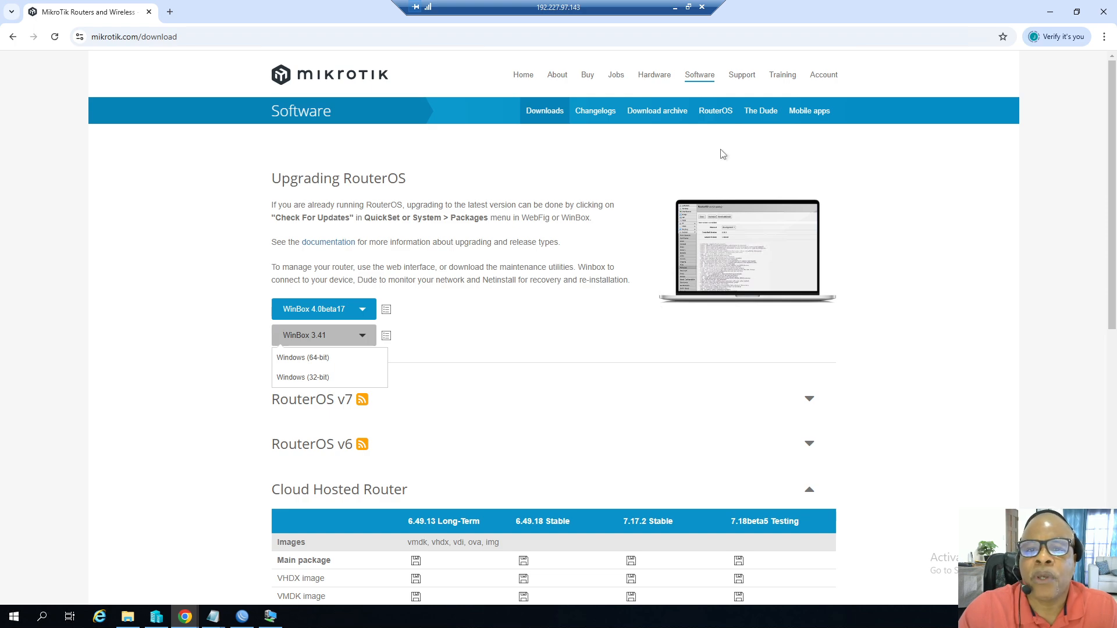
click(582, 77)
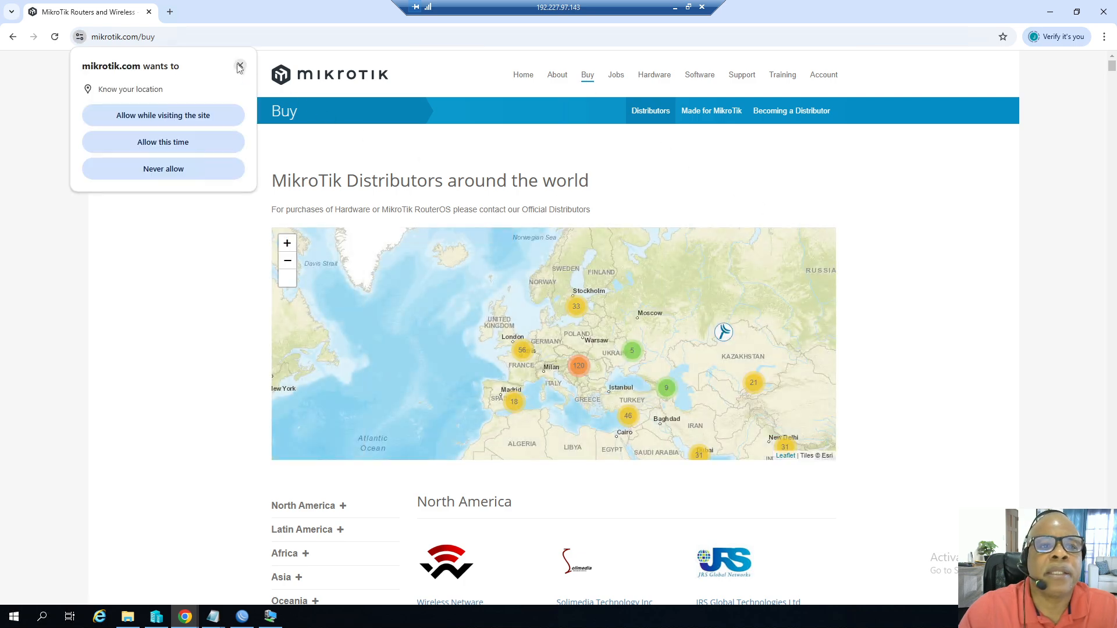
click(238, 65)
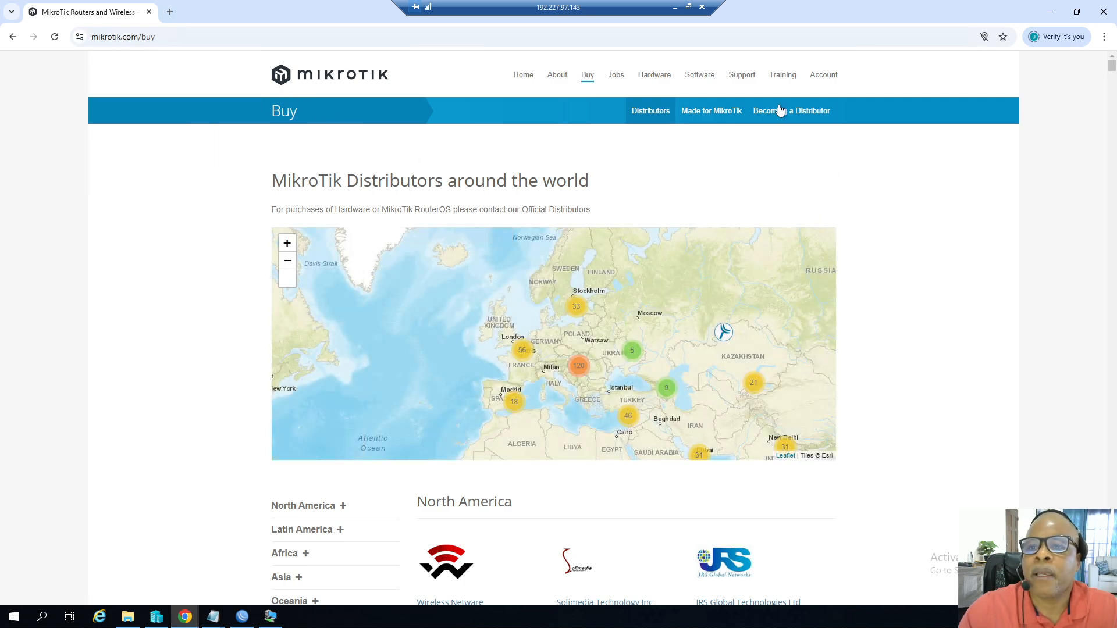
click(815, 80)
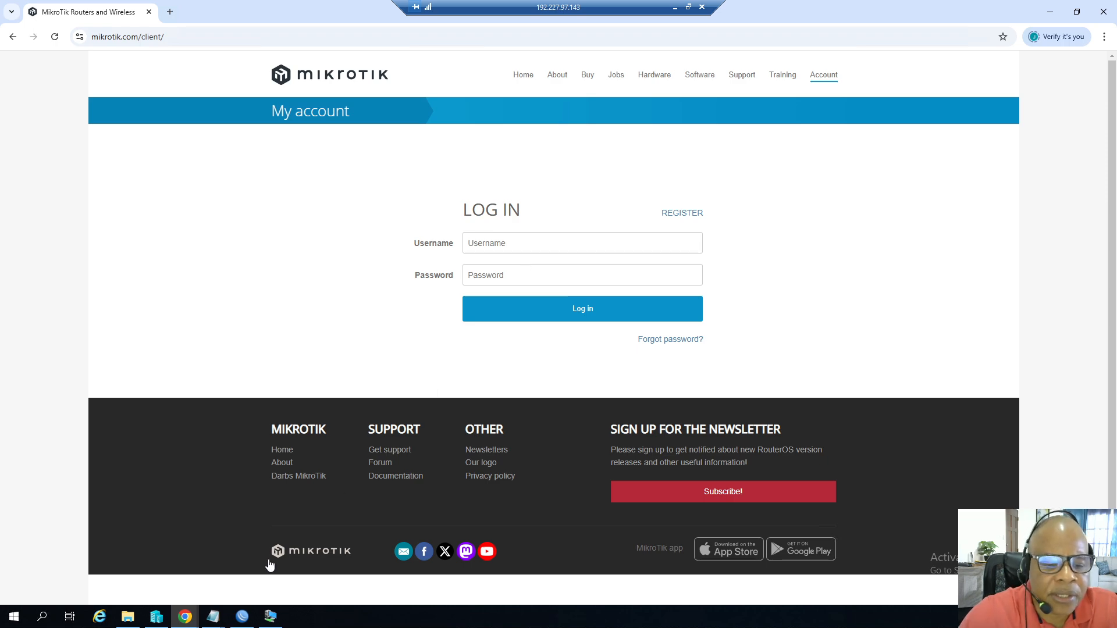
Return to WinBox, review the license level options again, and close the Renew License and License windows.
click(242, 617)
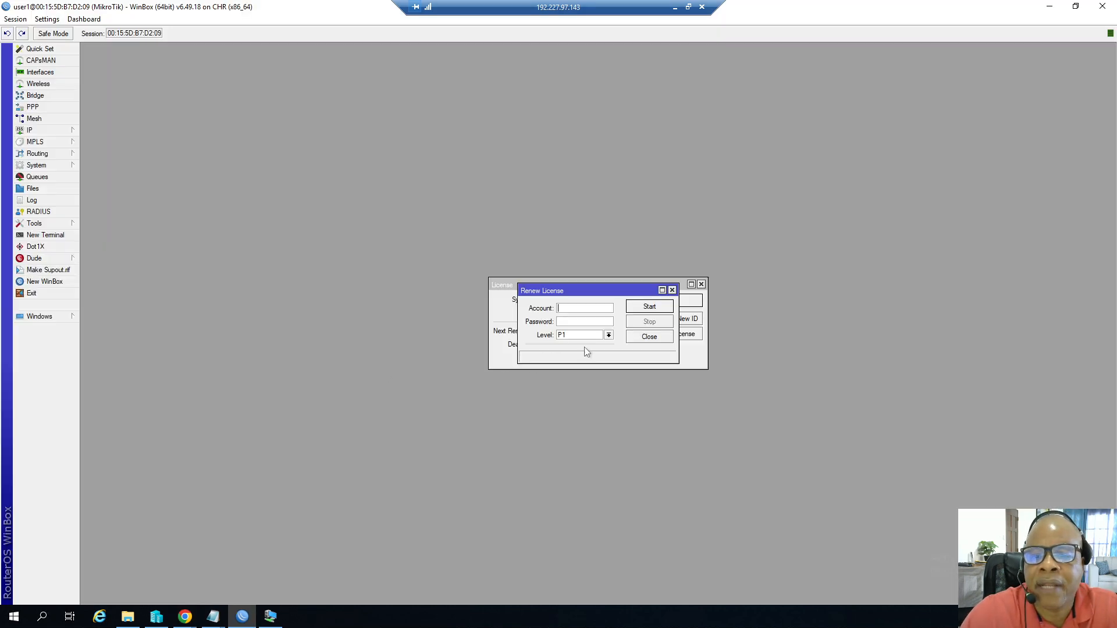
click(608, 335)
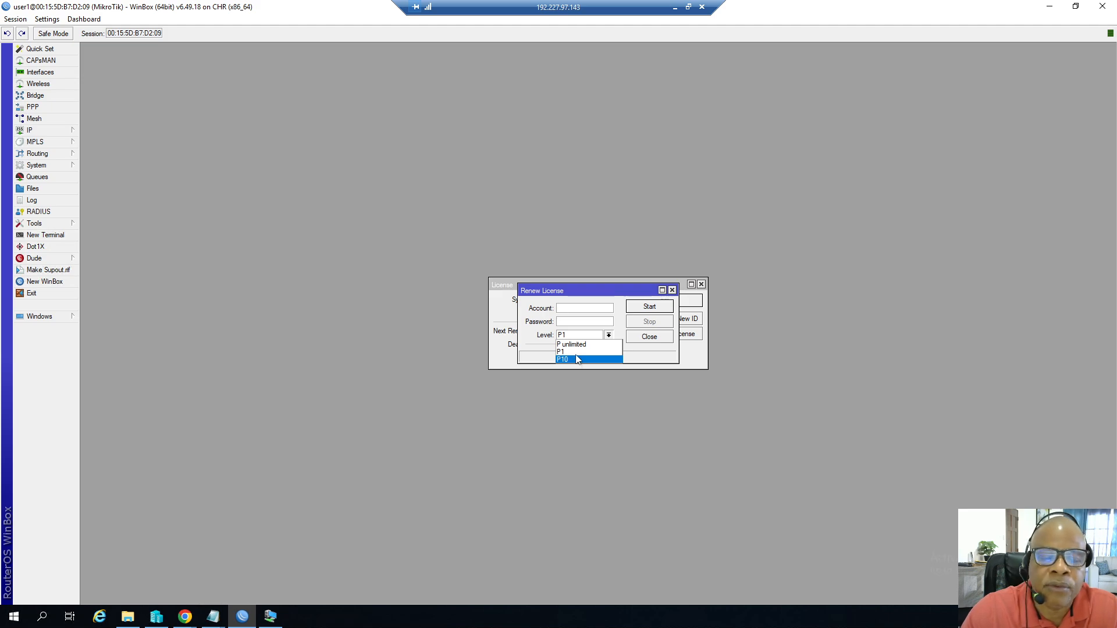
click(637, 338)
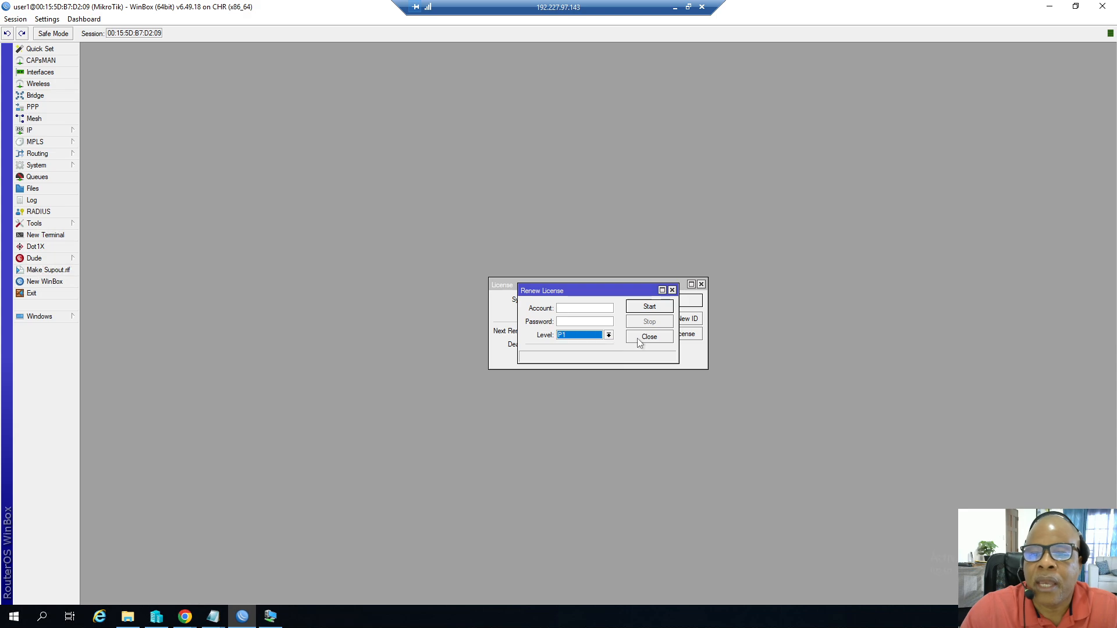
click(649, 339)
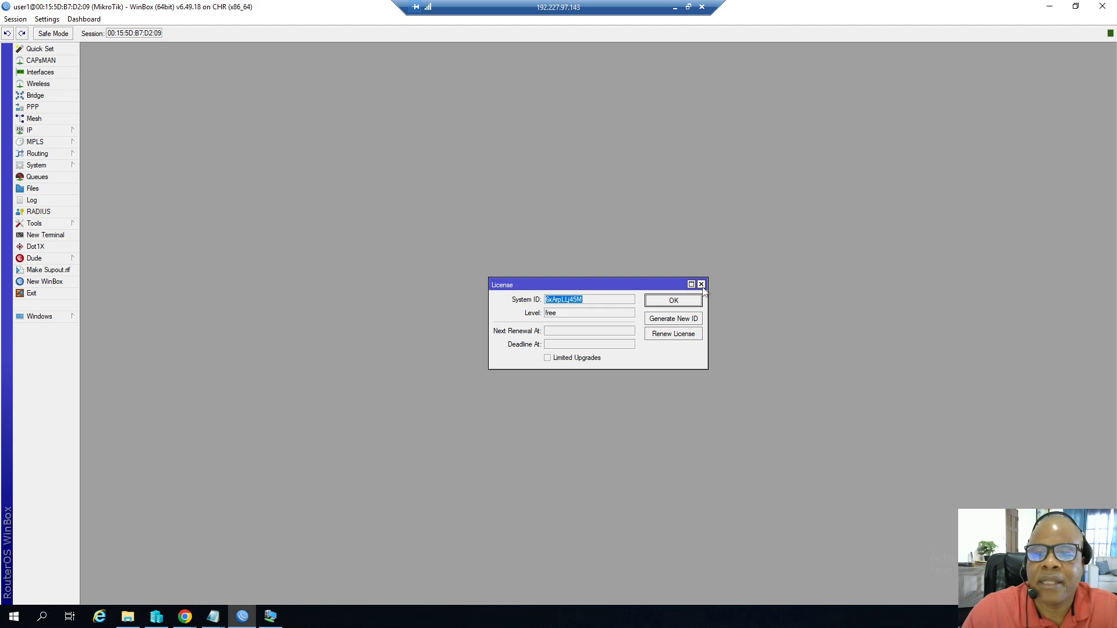
click(701, 285)
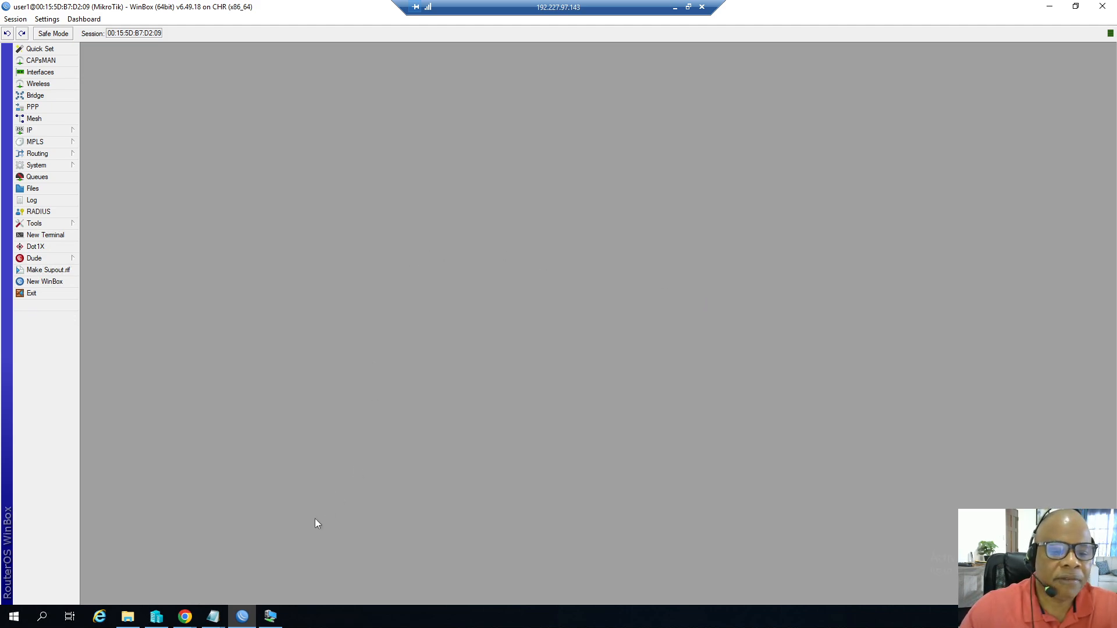
Minimize the TestPC2 VM connection, WinBox, Chrome and Notepad windows to clear the desktop.
click(270, 616)
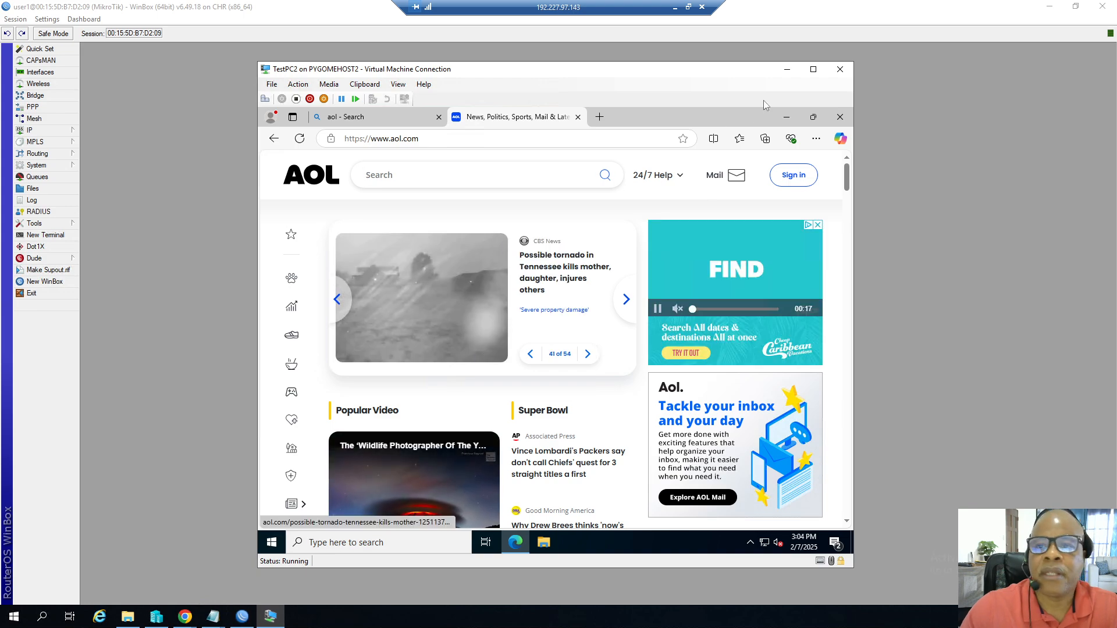
click(787, 68)
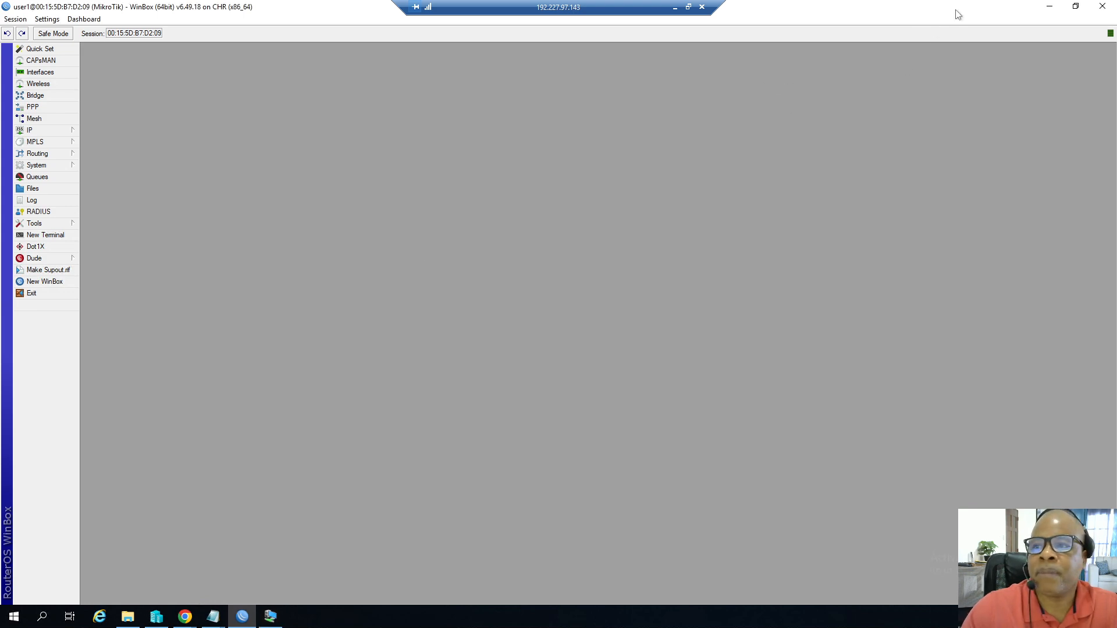
click(1049, 7)
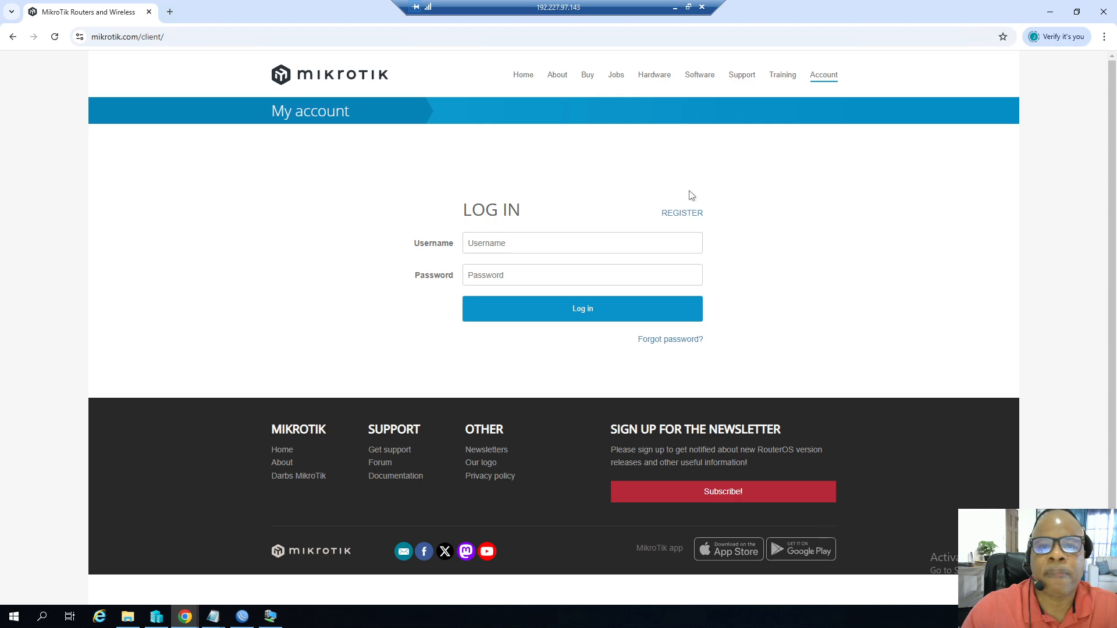
click(1044, 16)
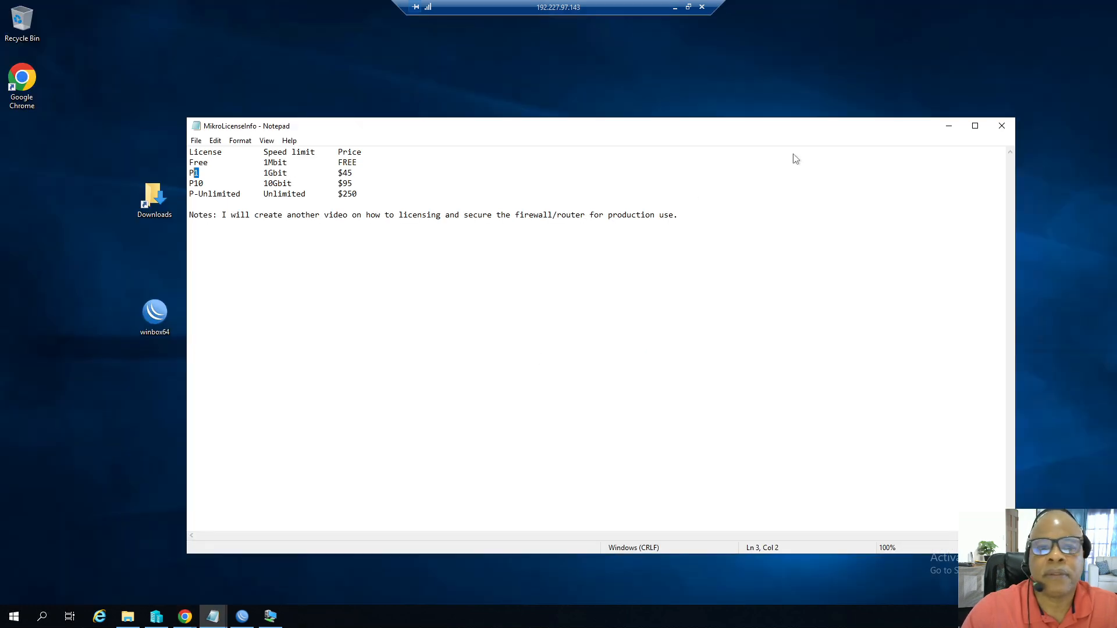
click(948, 128)
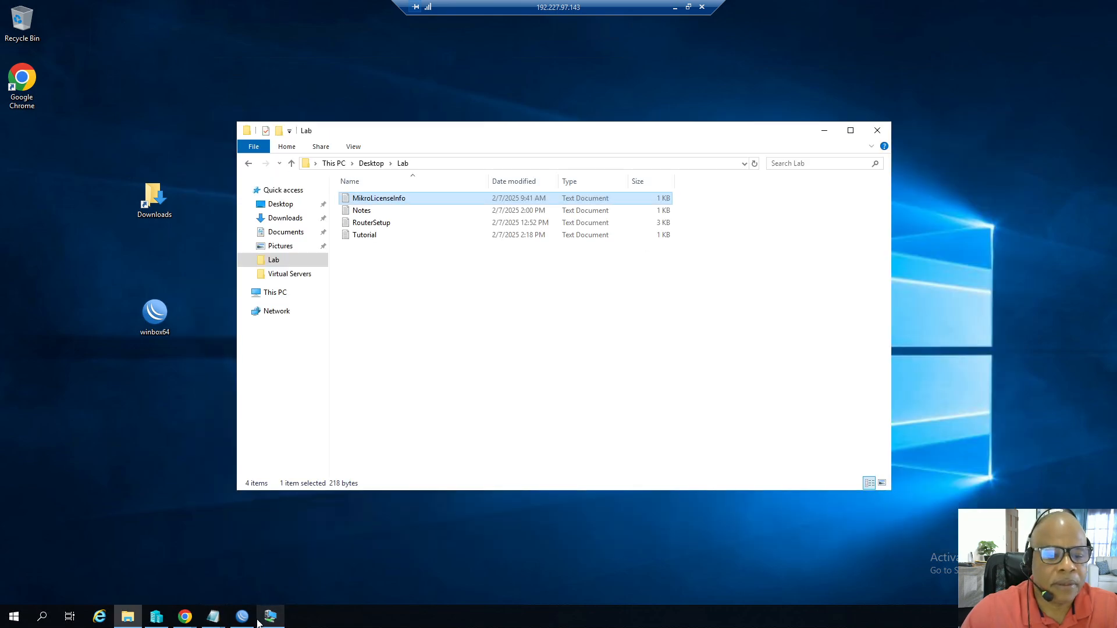
In Hyper-V Manager, inspect Router6 and TestPC2 networking, then open an AOL news article on TestPC2.
click(157, 616)
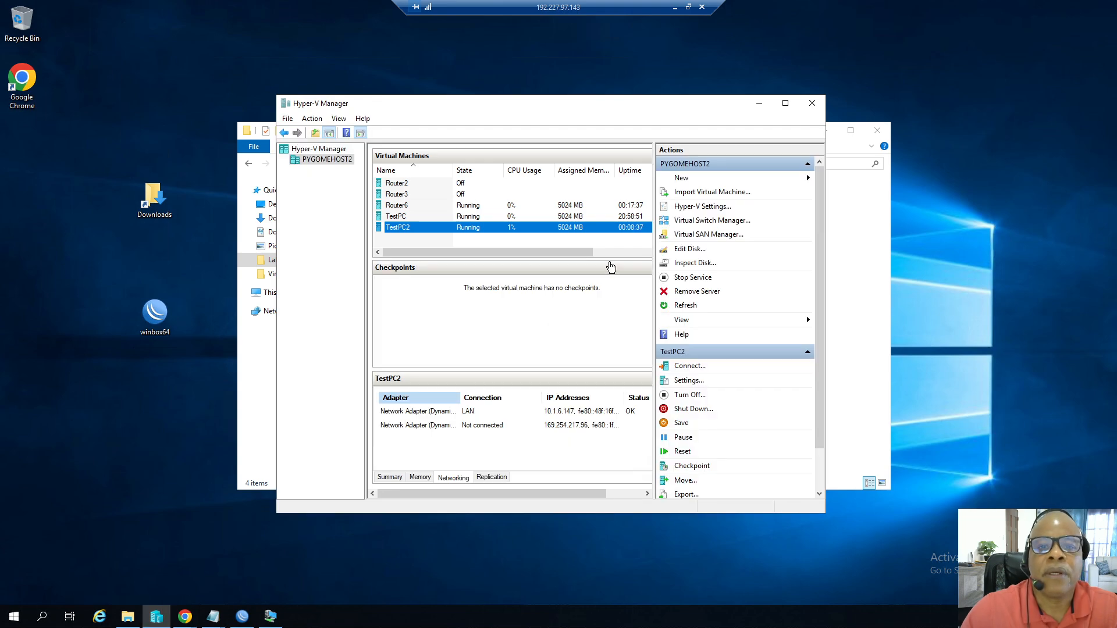
click(402, 207)
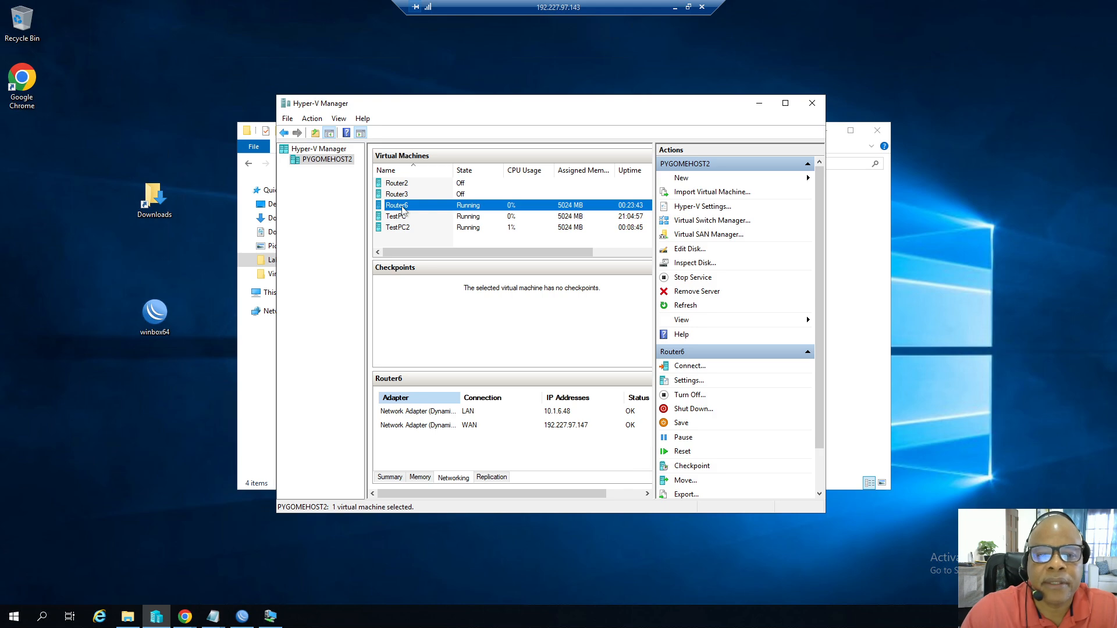
click(405, 230)
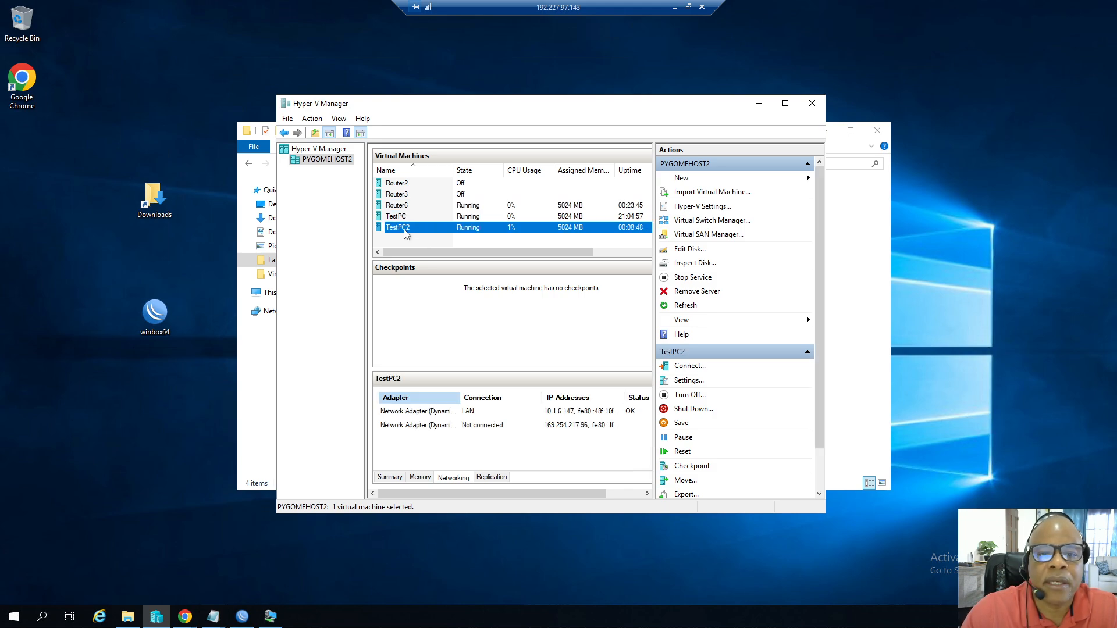
click(271, 615)
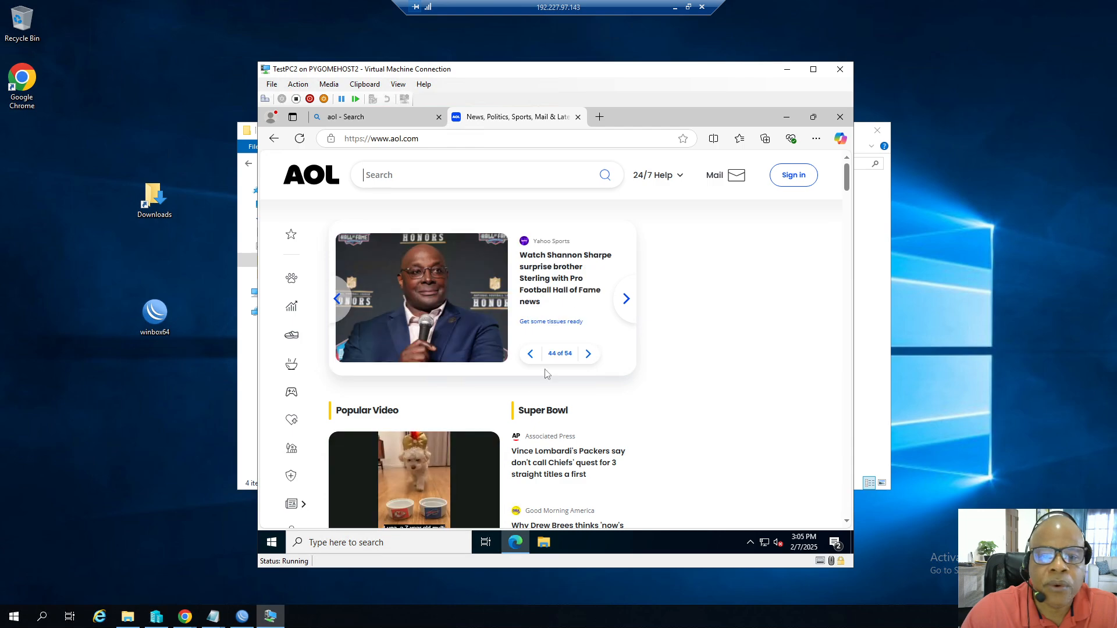
click(559, 260)
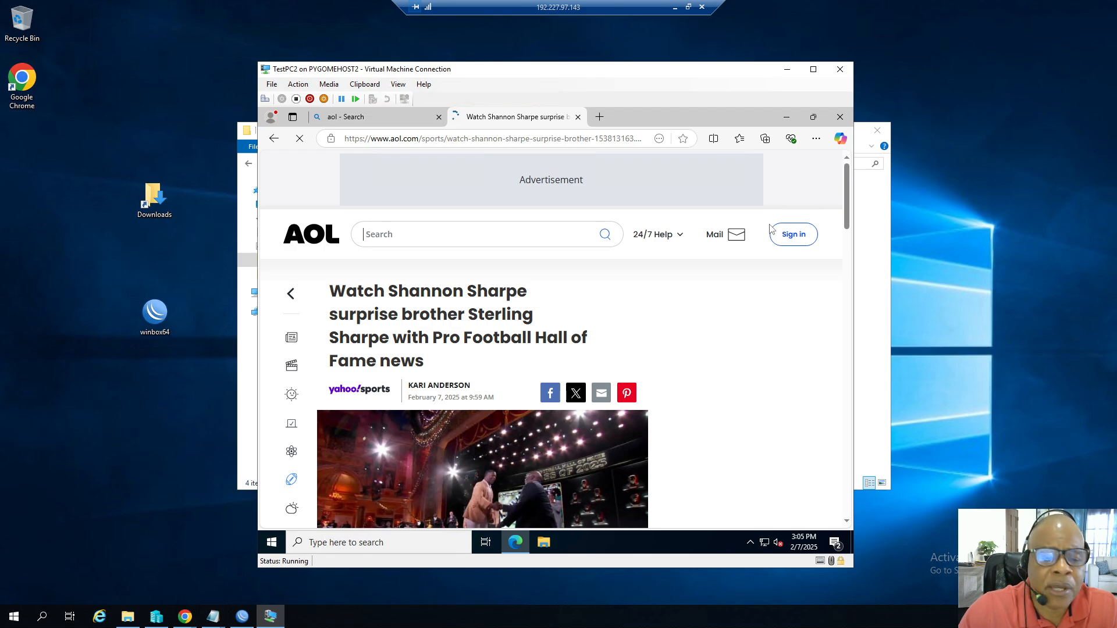
Return to WinBox, open the System License window, and open then close the Renew License dialog.
click(242, 616)
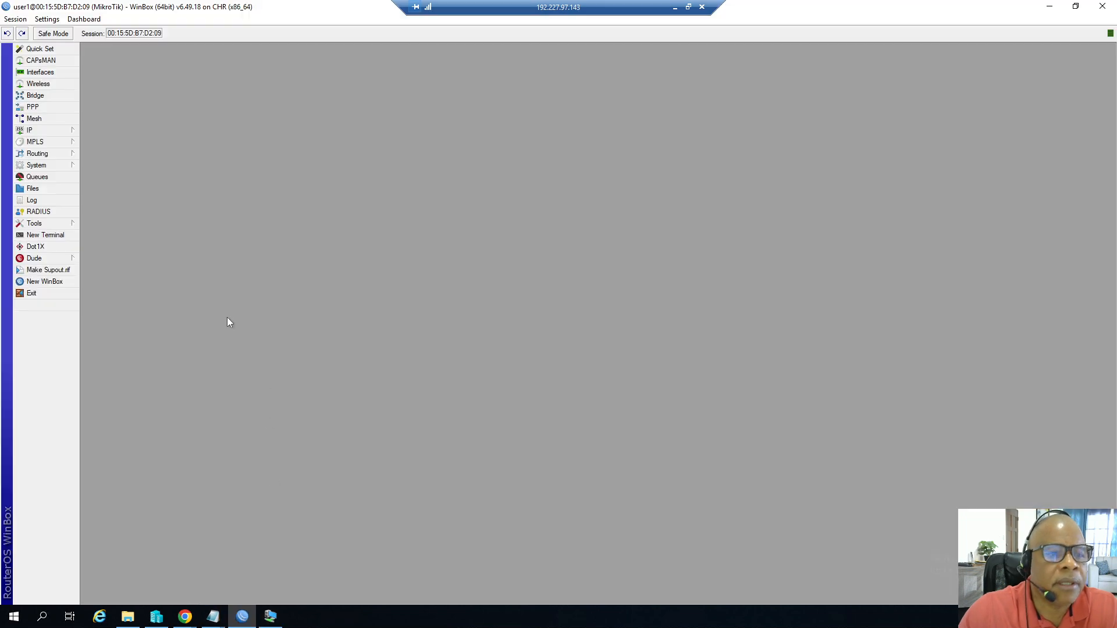
click(50, 167)
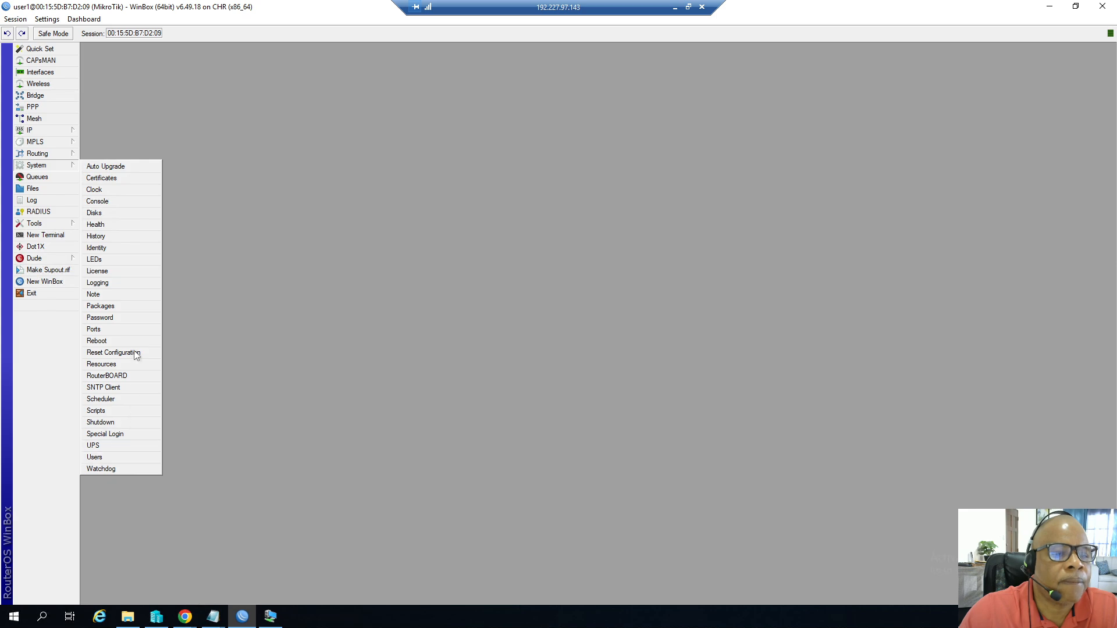
click(112, 272)
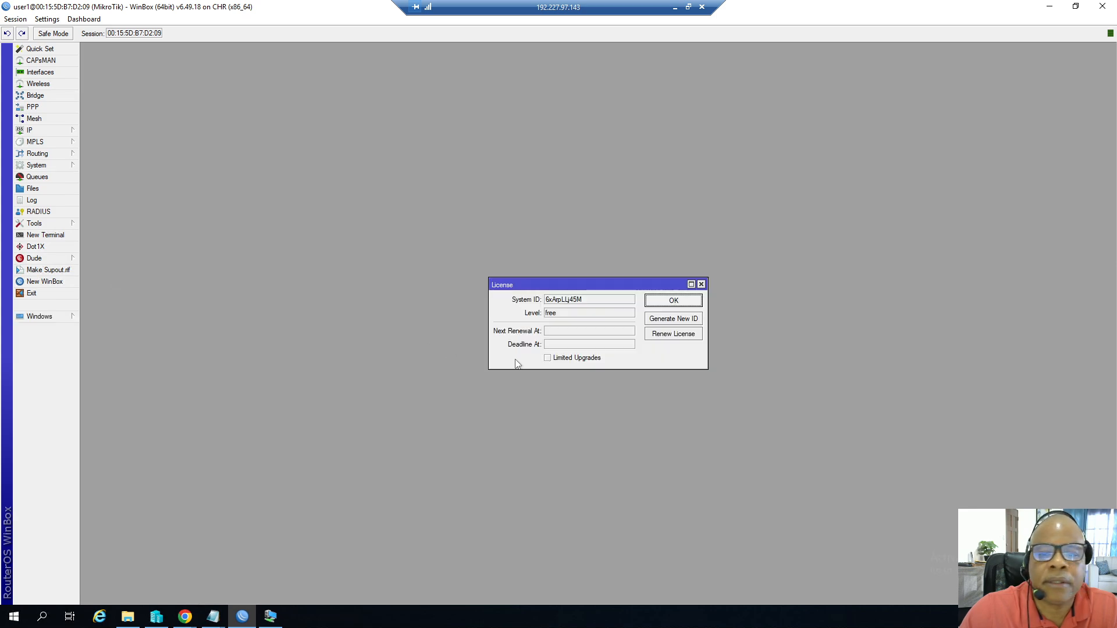
click(657, 335)
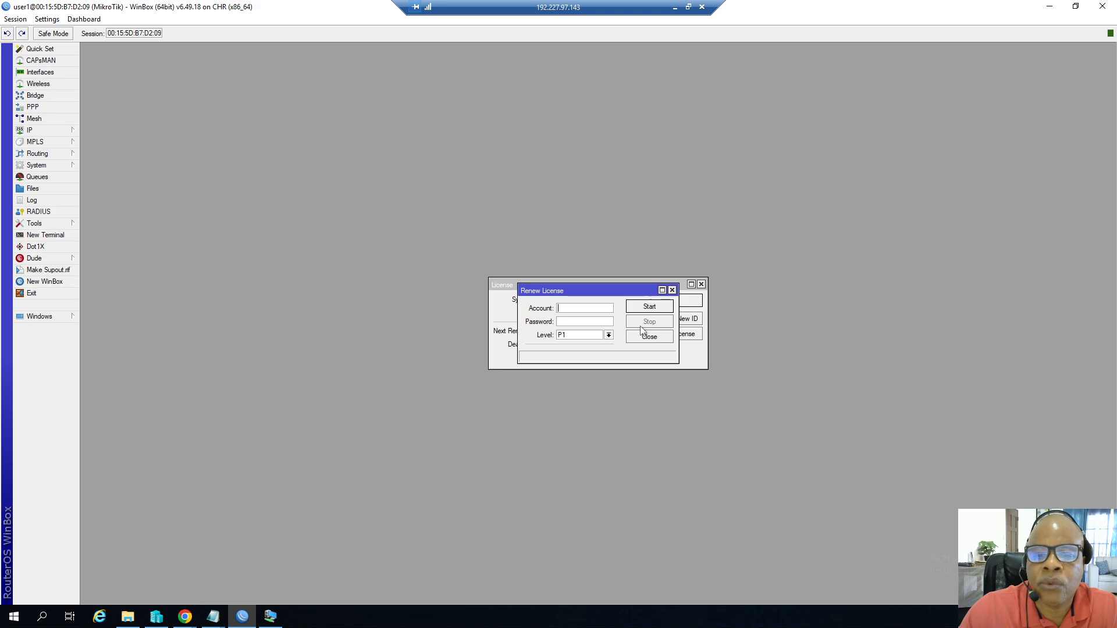
click(645, 339)
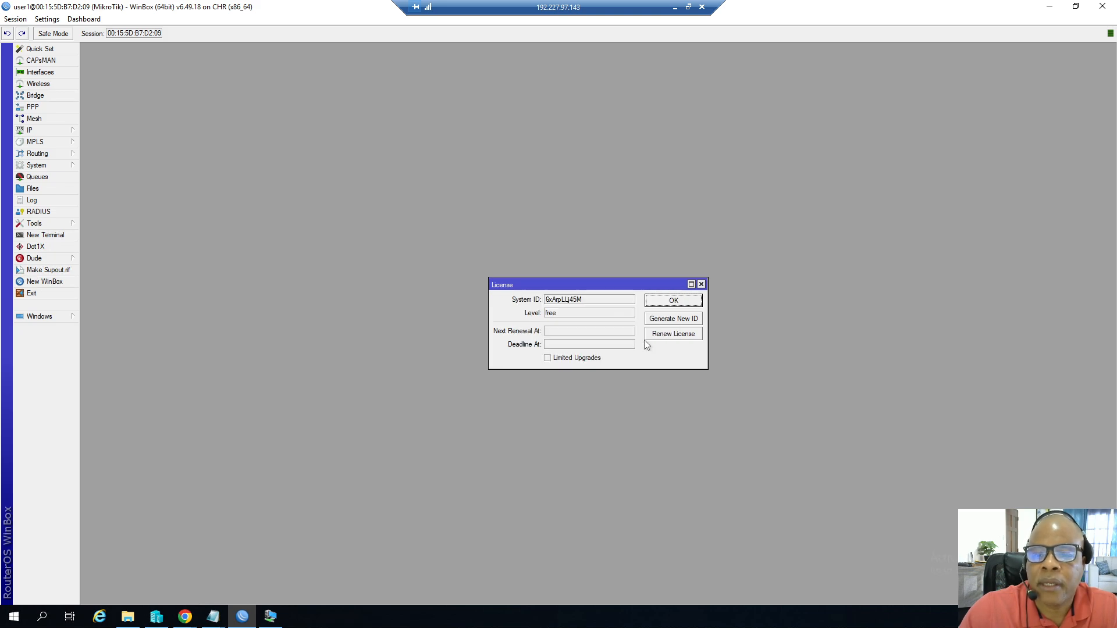
Close the License window and start a new Hyper-V virtual machine named TestPC3.
click(701, 285)
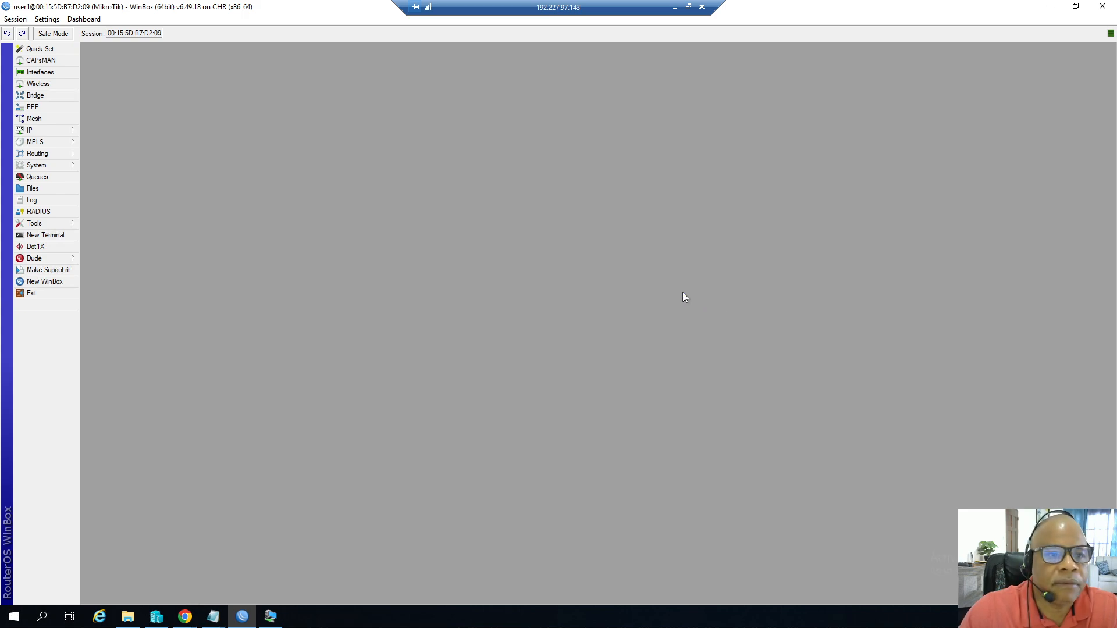
click(157, 618)
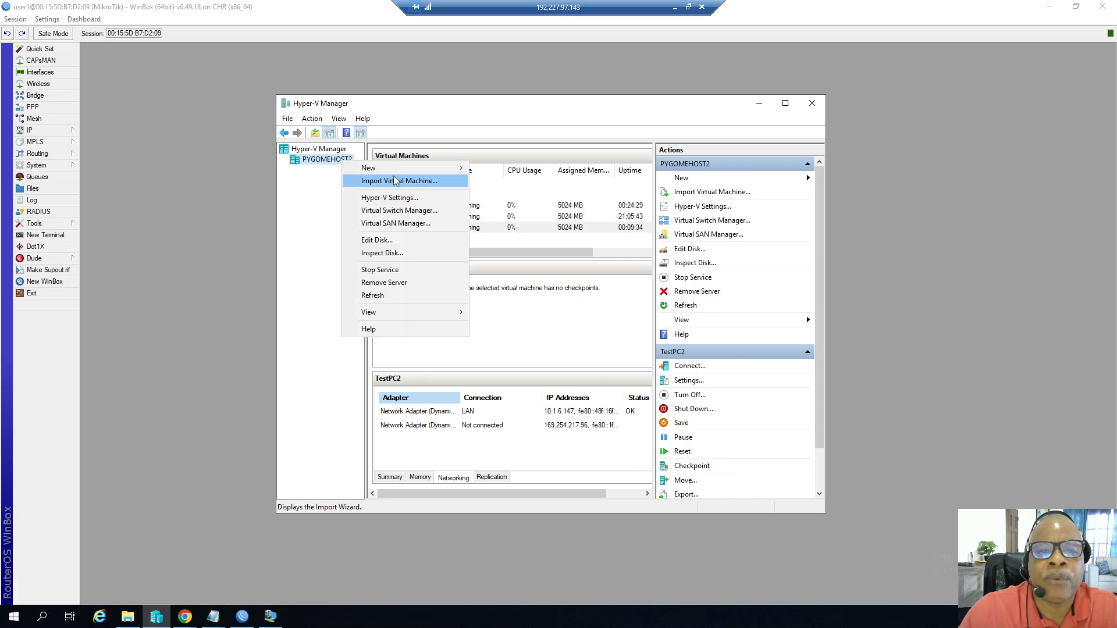
mouse_move(396, 174)
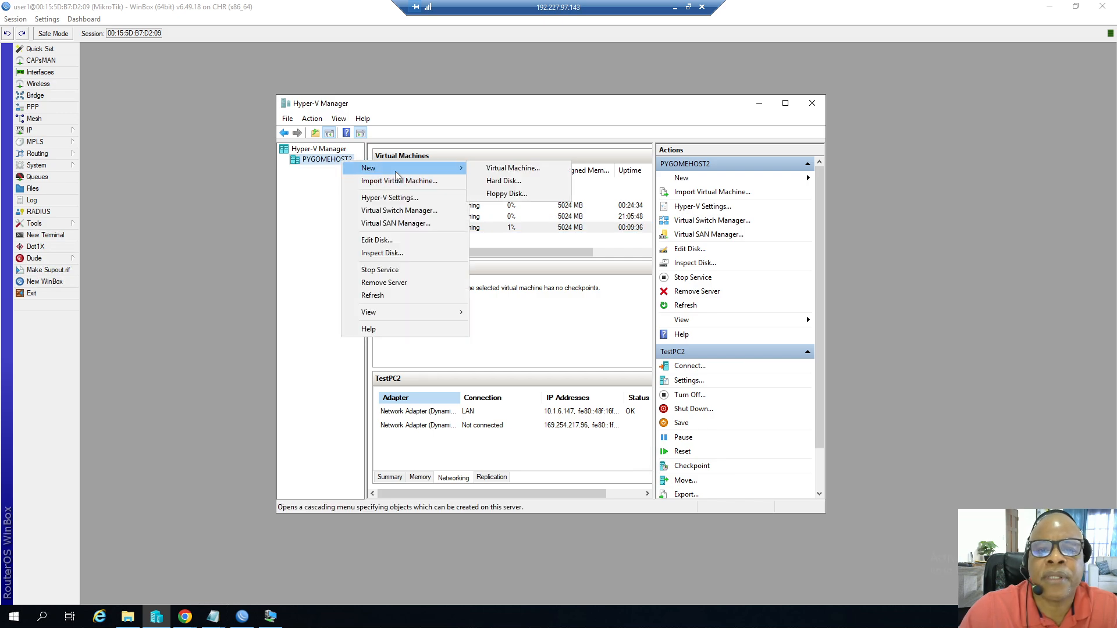
click(500, 169)
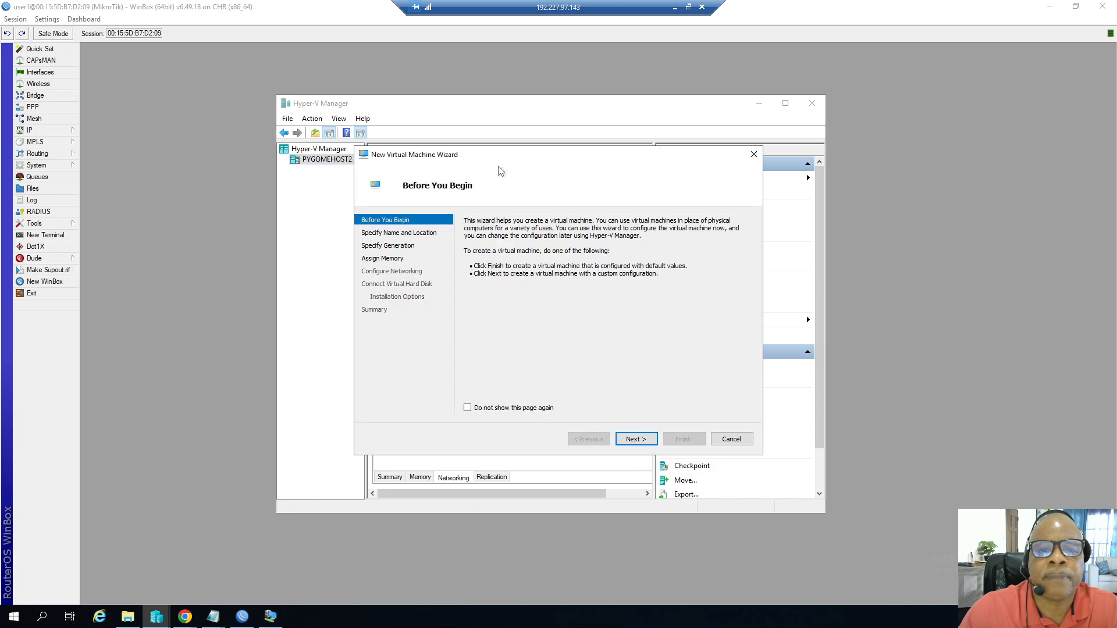
click(633, 440)
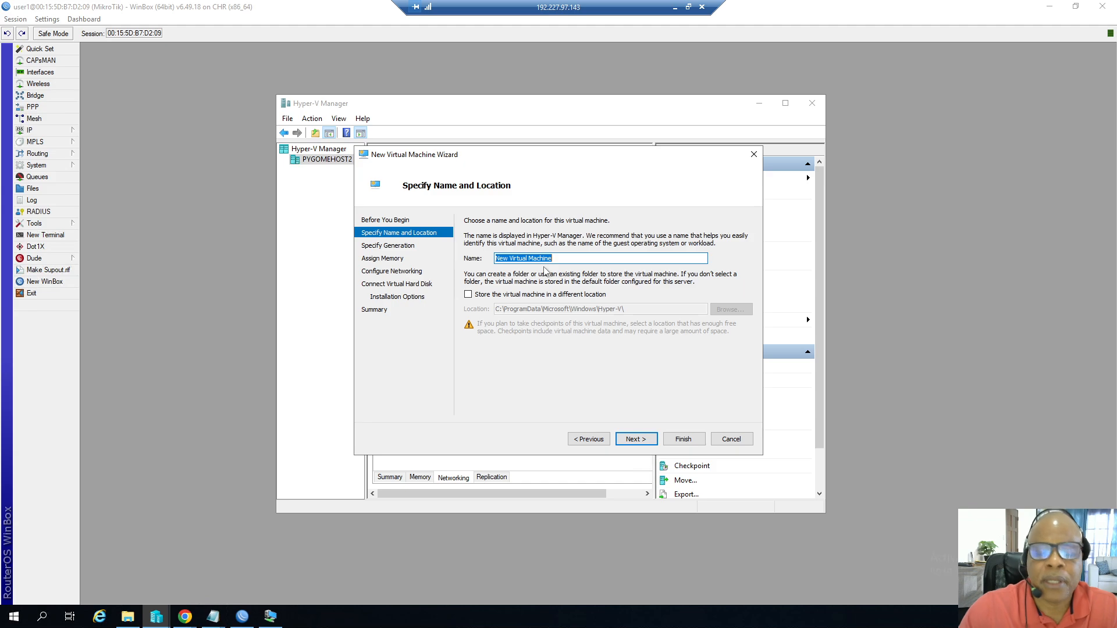
text(T)
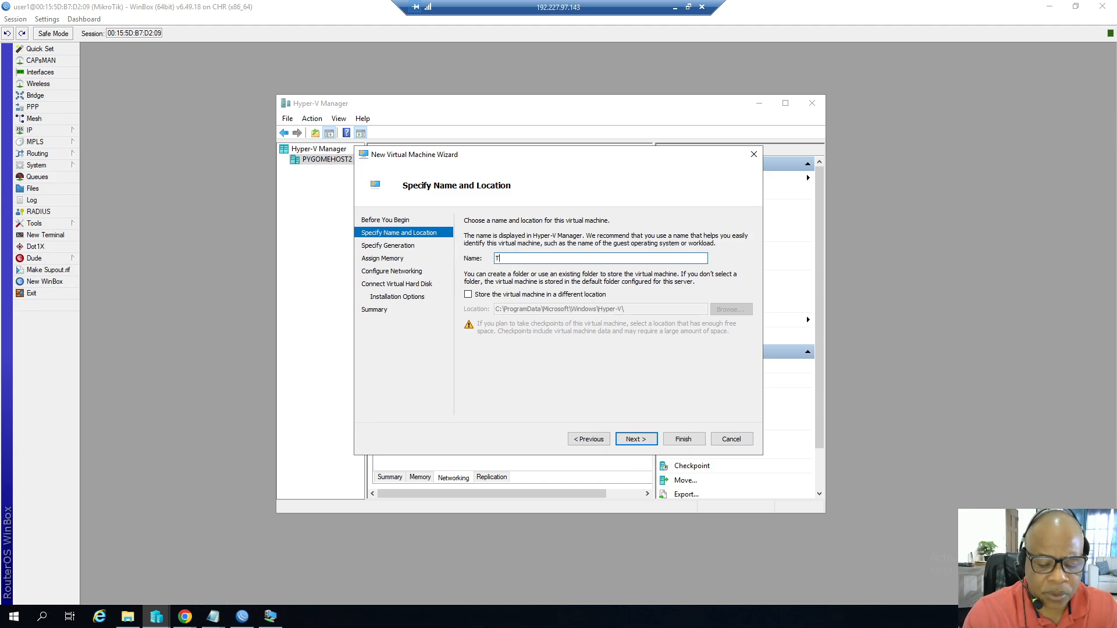
text(estP)
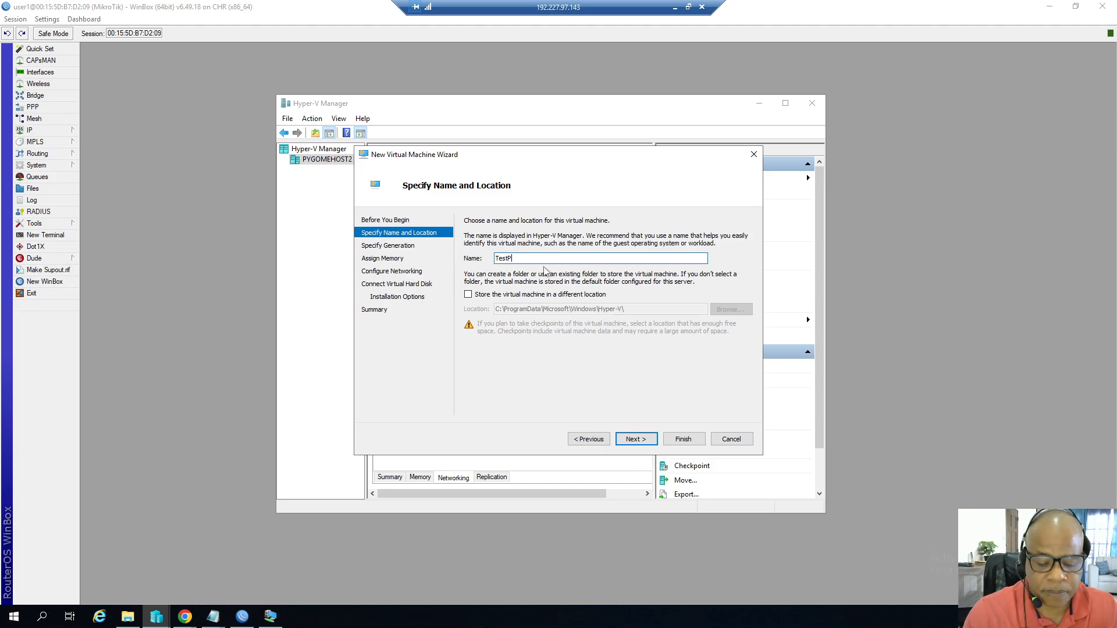
text(C3)
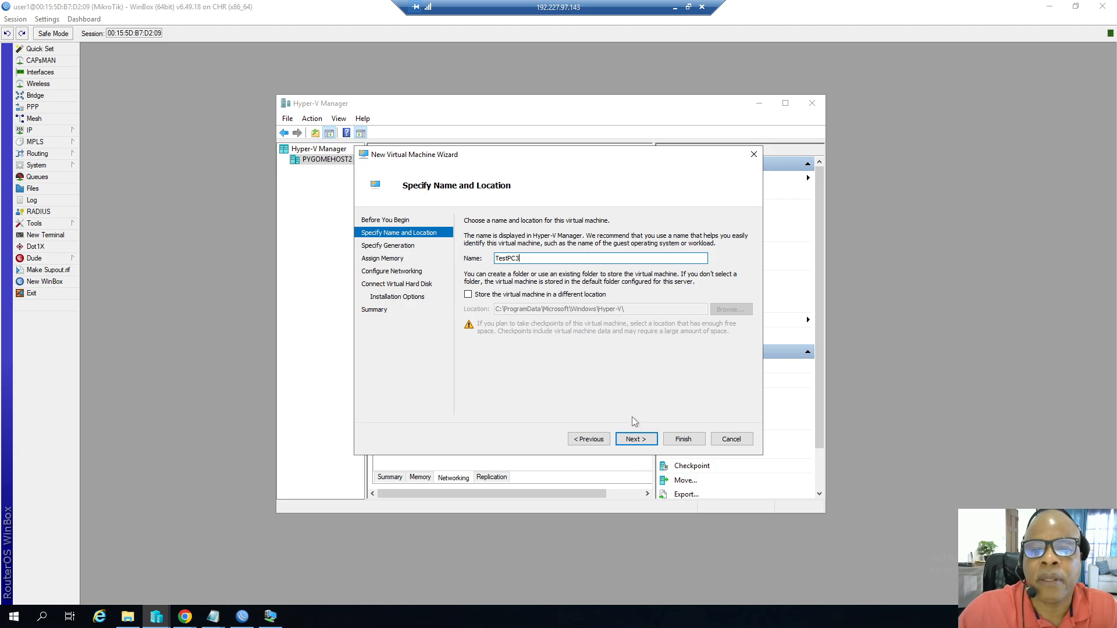
click(632, 439)
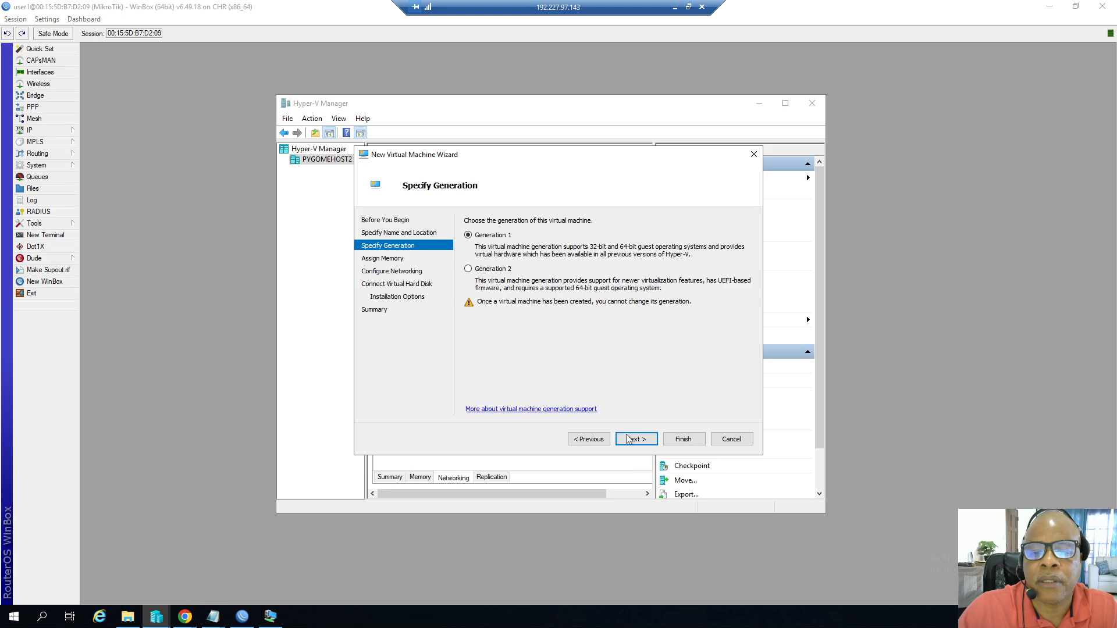
Keep Generation 1 and set the virtual machine's startup memory to 5024 MB.
click(629, 439)
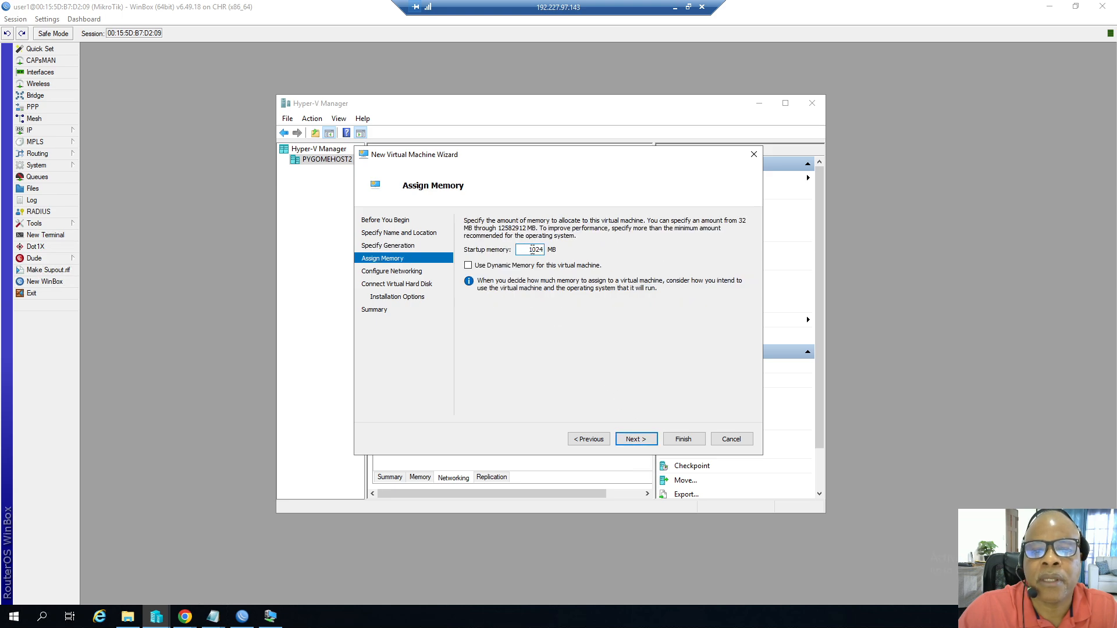
click(532, 249)
key(BackSpace)
text(5)
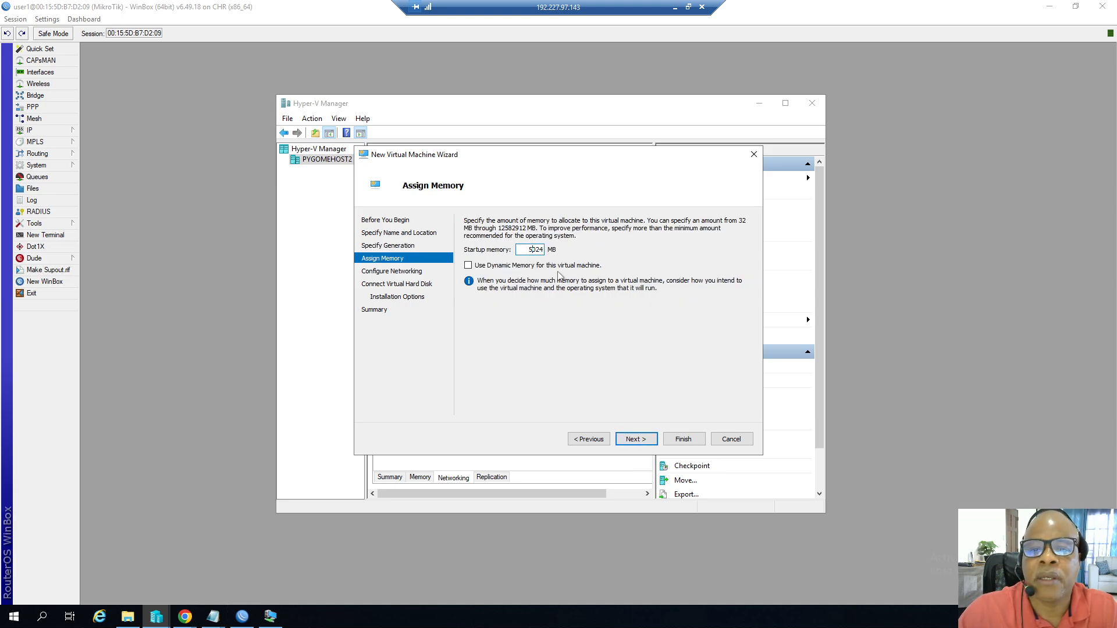
click(636, 439)
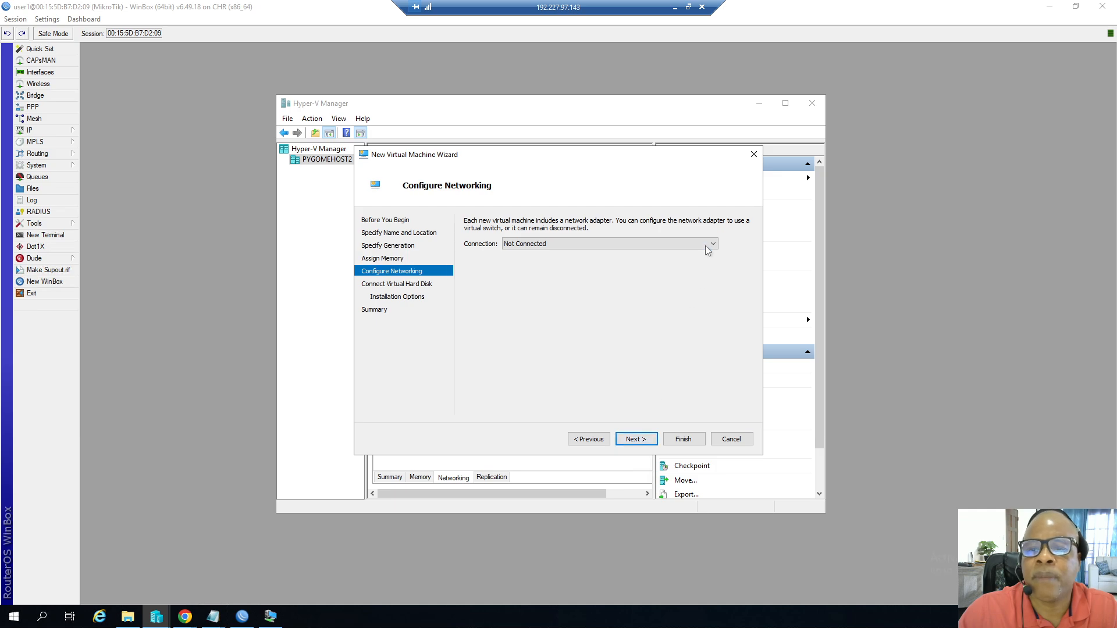
Connect the new virtual machine's network adapter to the LAN switch.
click(707, 251)
click(522, 270)
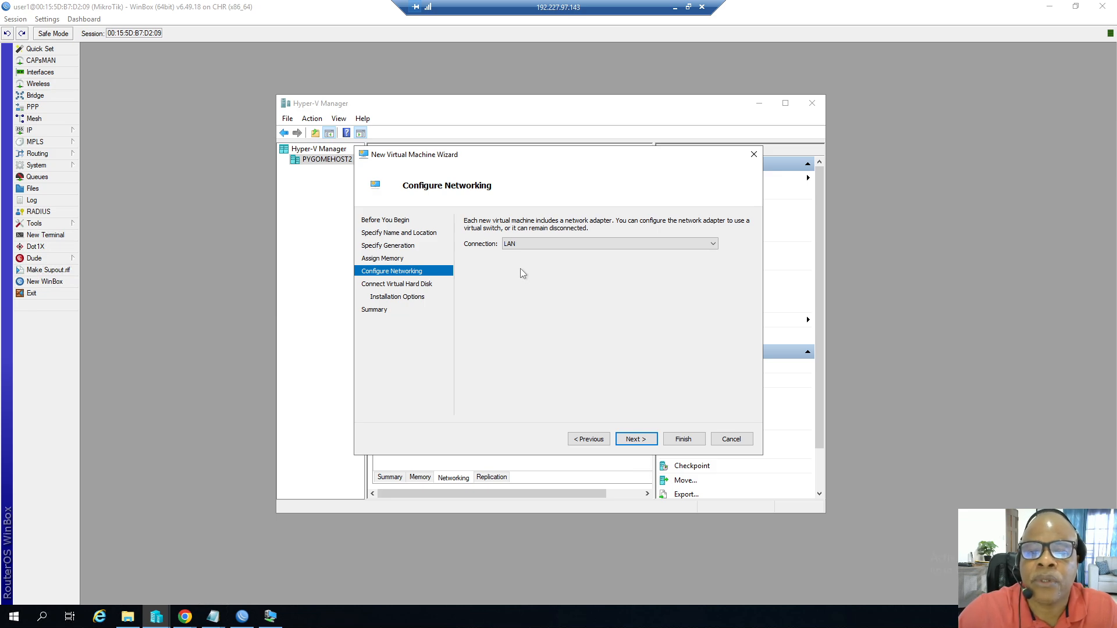
click(568, 245)
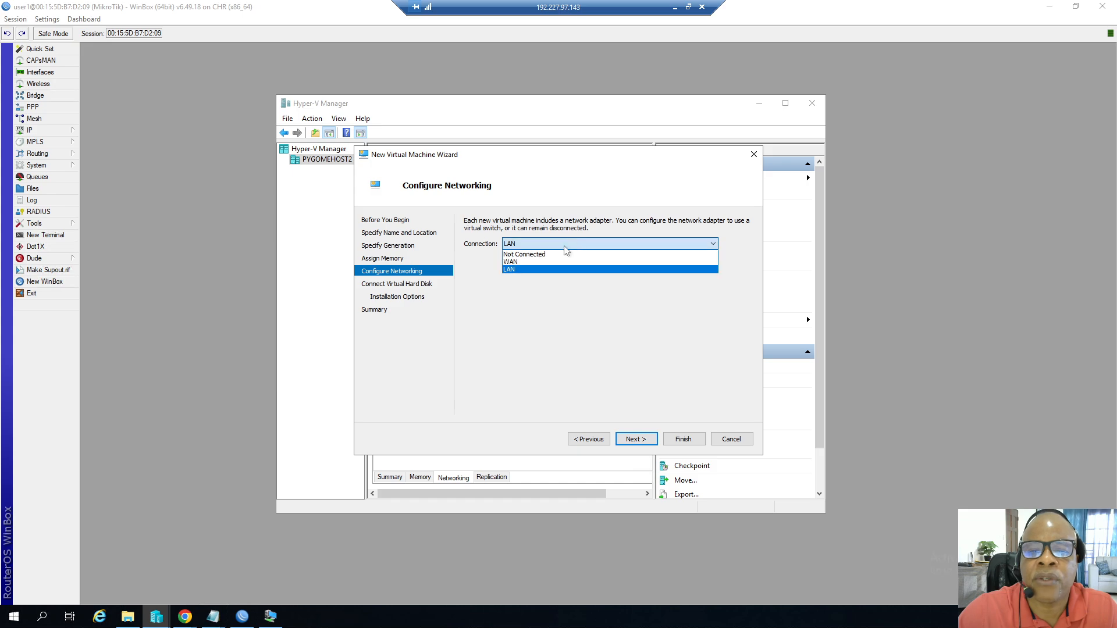
click(512, 270)
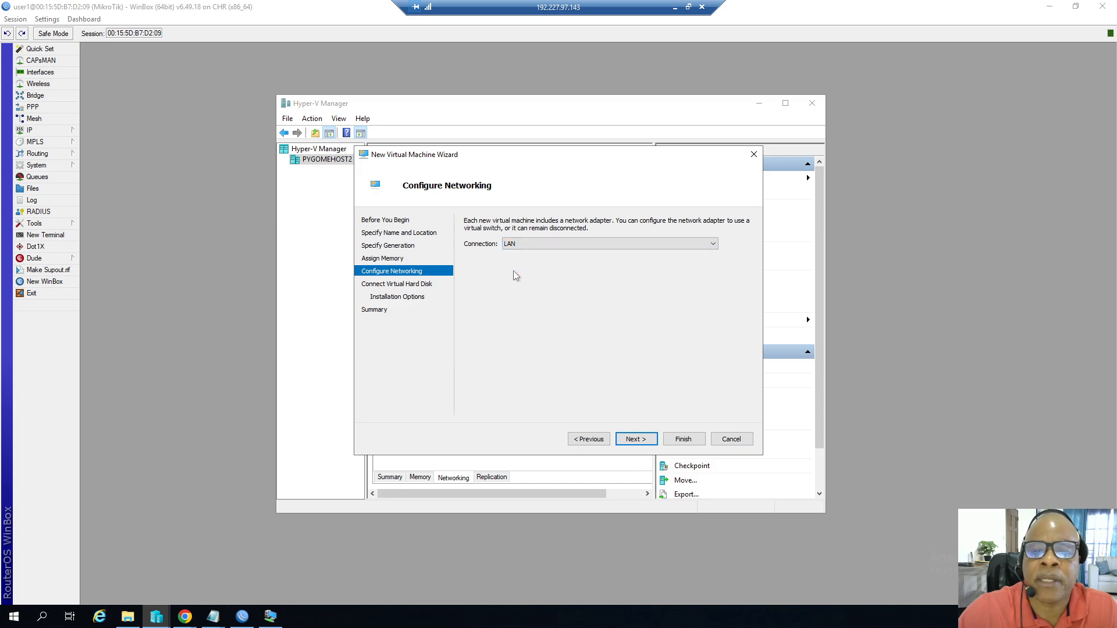
click(639, 441)
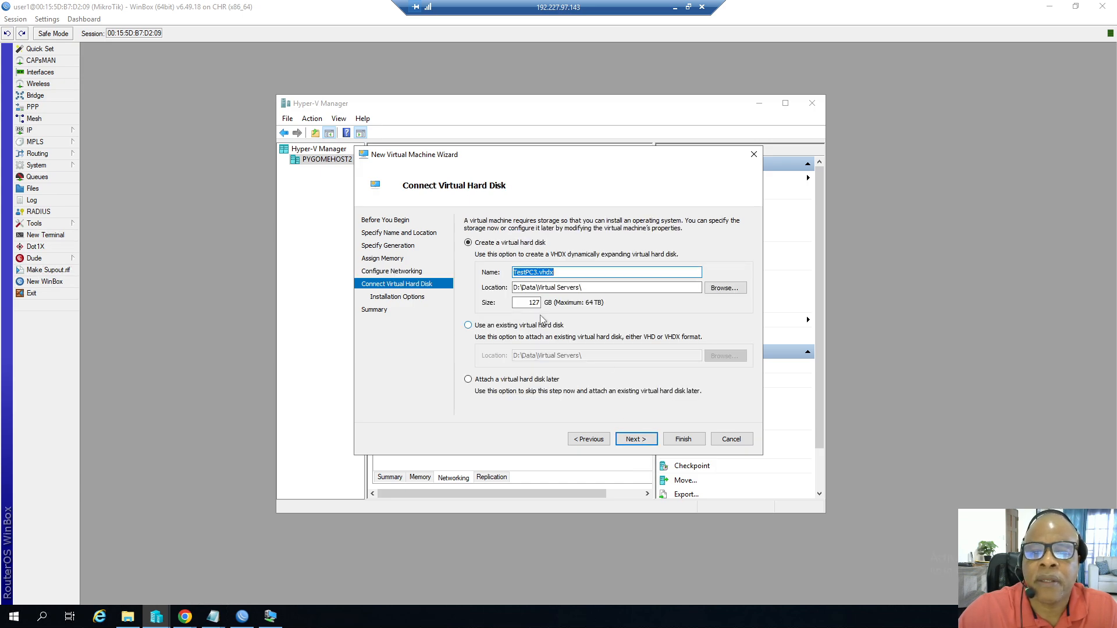
Set the new virtual hard disk size to 75 GB, install the OS later, and finish the wizard.
double_click(530, 303)
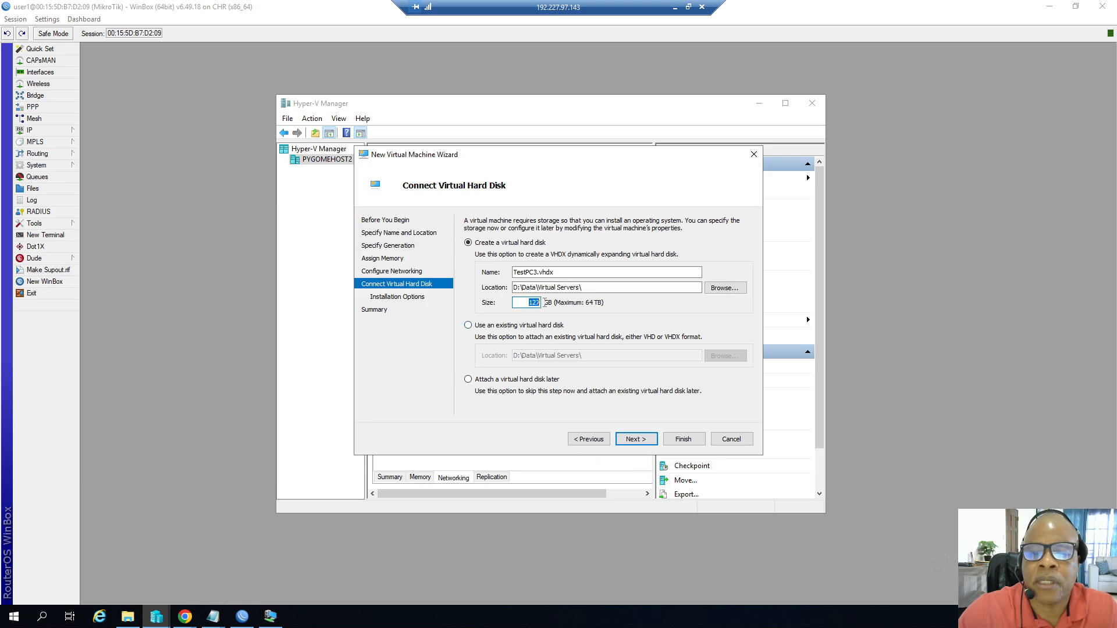
text(75)
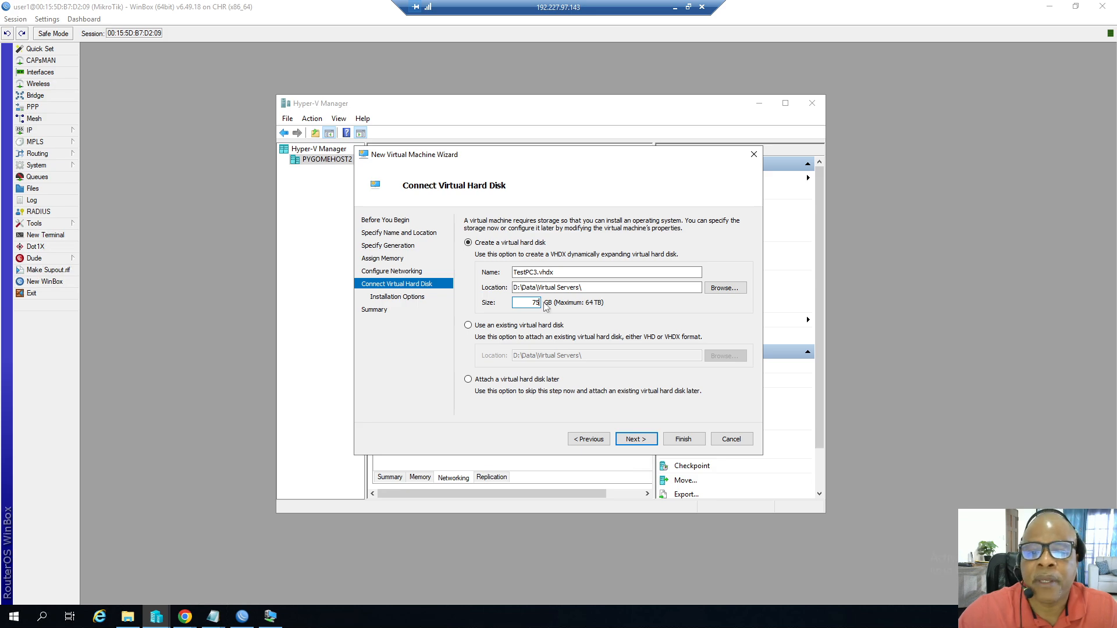
click(639, 441)
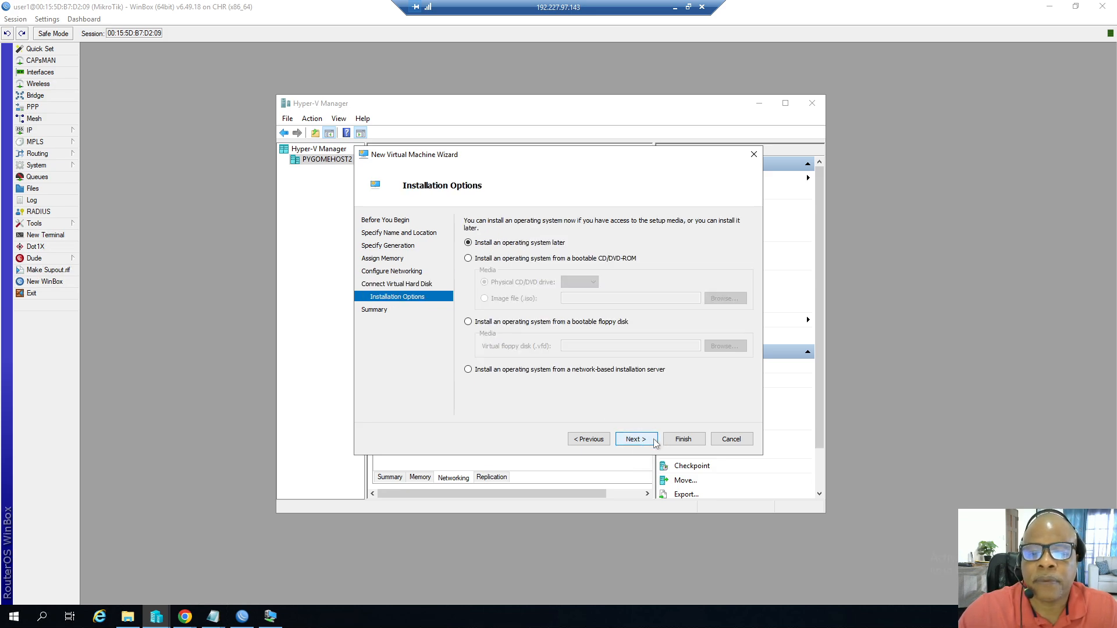
click(656, 442)
click(675, 441)
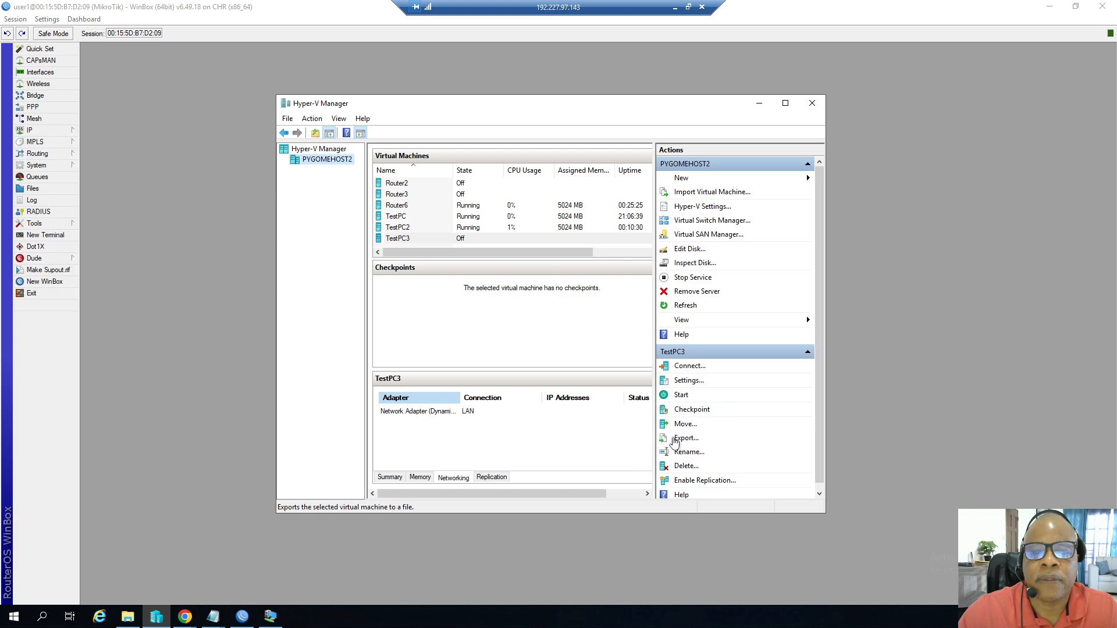
Start the TestPC3 virtual machine and open its console connection.
right_click(404, 240)
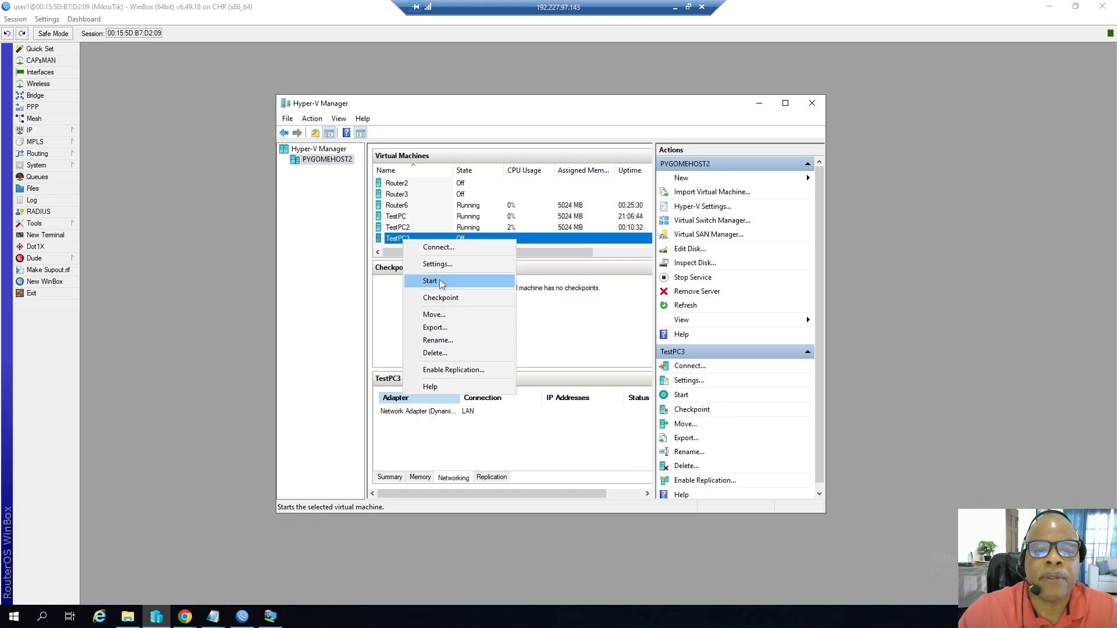
click(440, 282)
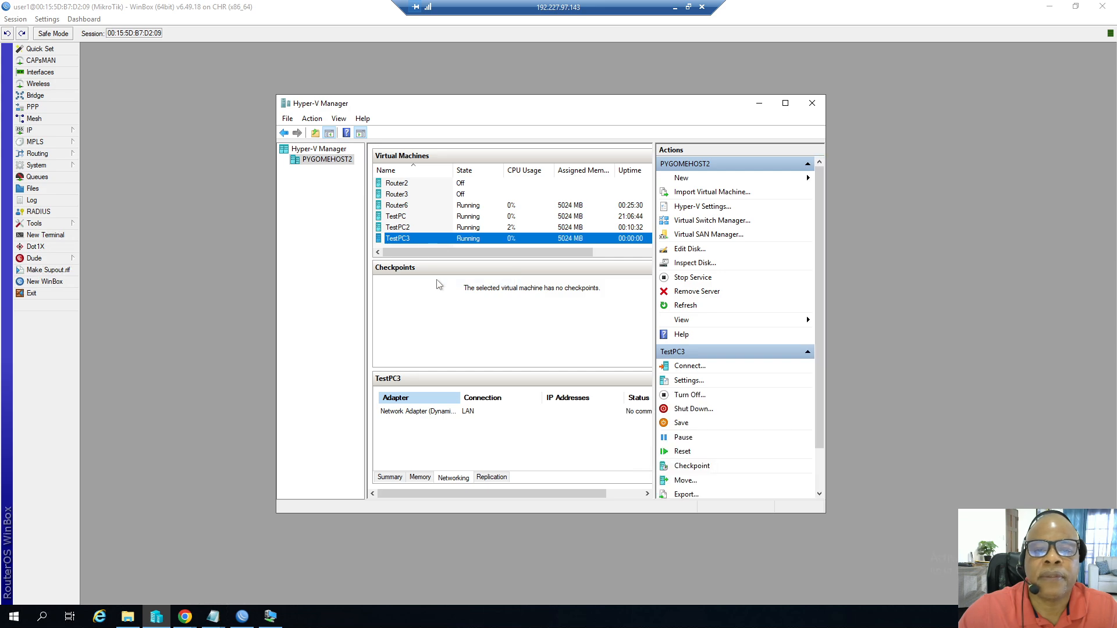
double_click(563, 244)
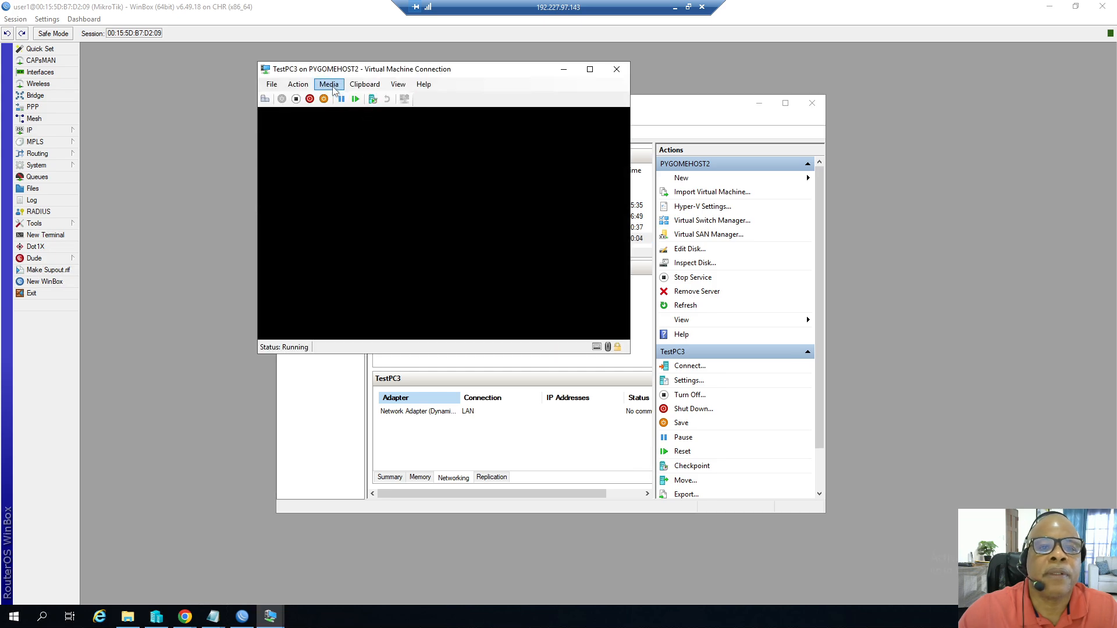
Insert the Windows Server 2022 ISO from Downloads into TestPC3's DVD drive.
click(328, 85)
mouse_move(349, 97)
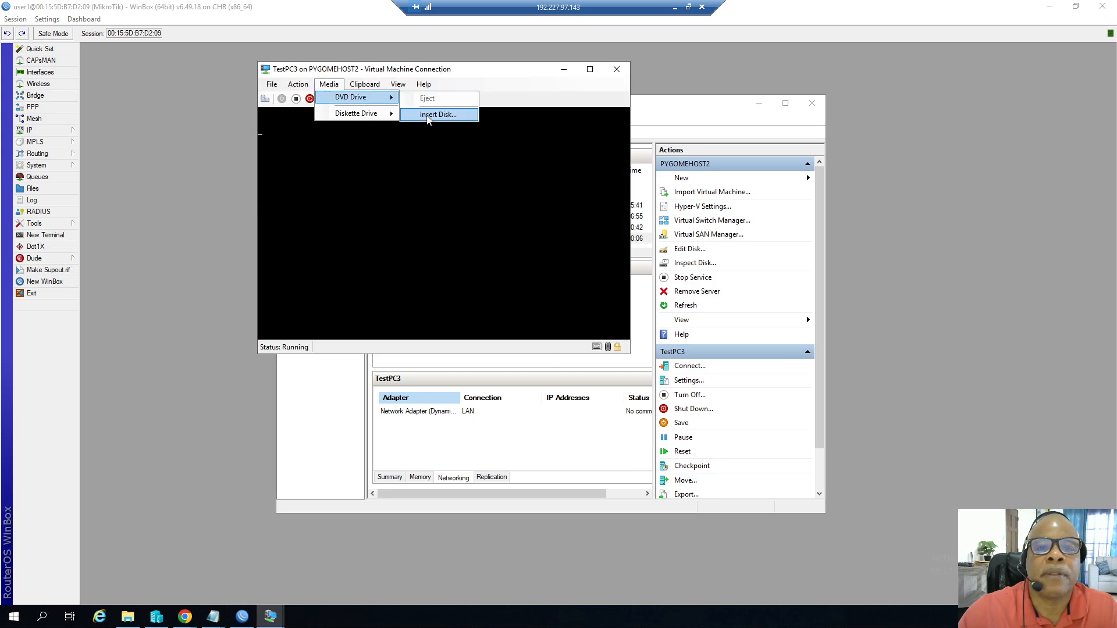
click(433, 113)
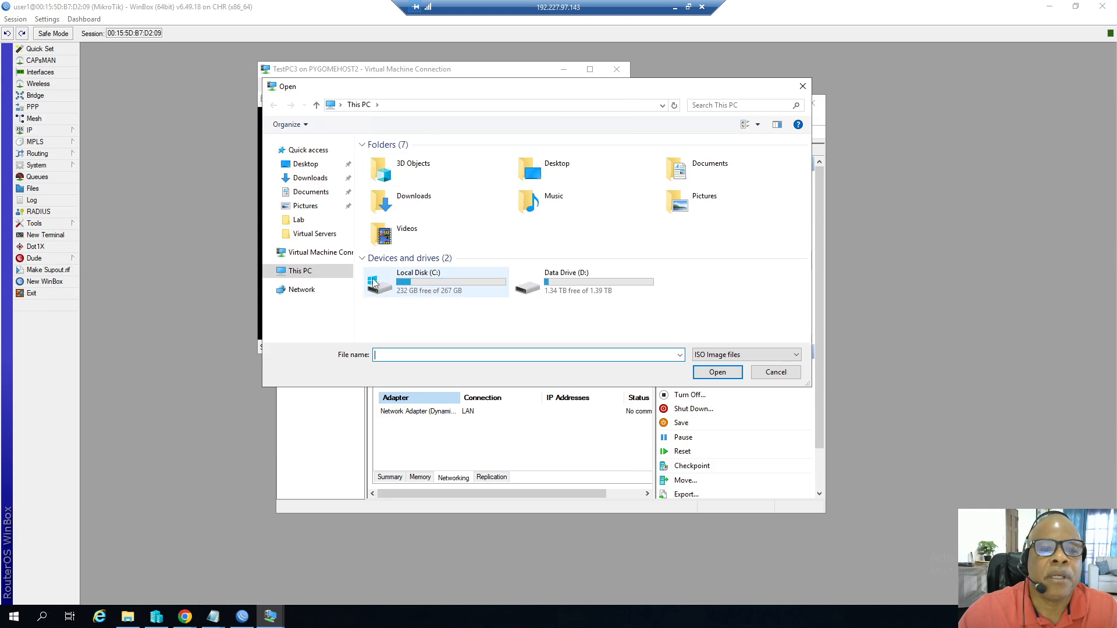
click(319, 178)
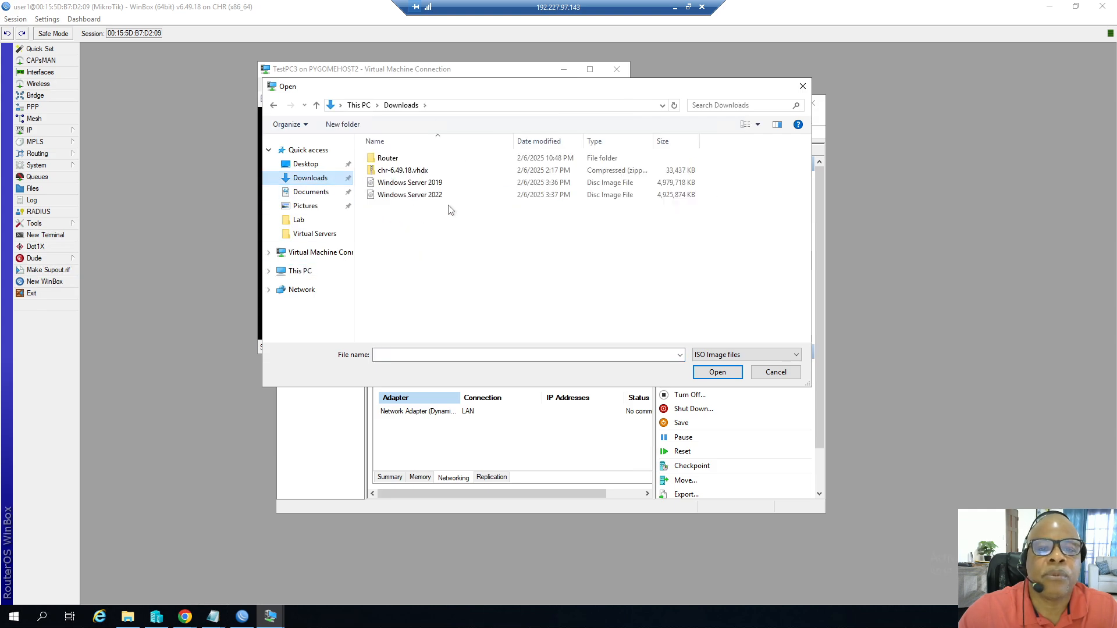
click(414, 201)
click(714, 371)
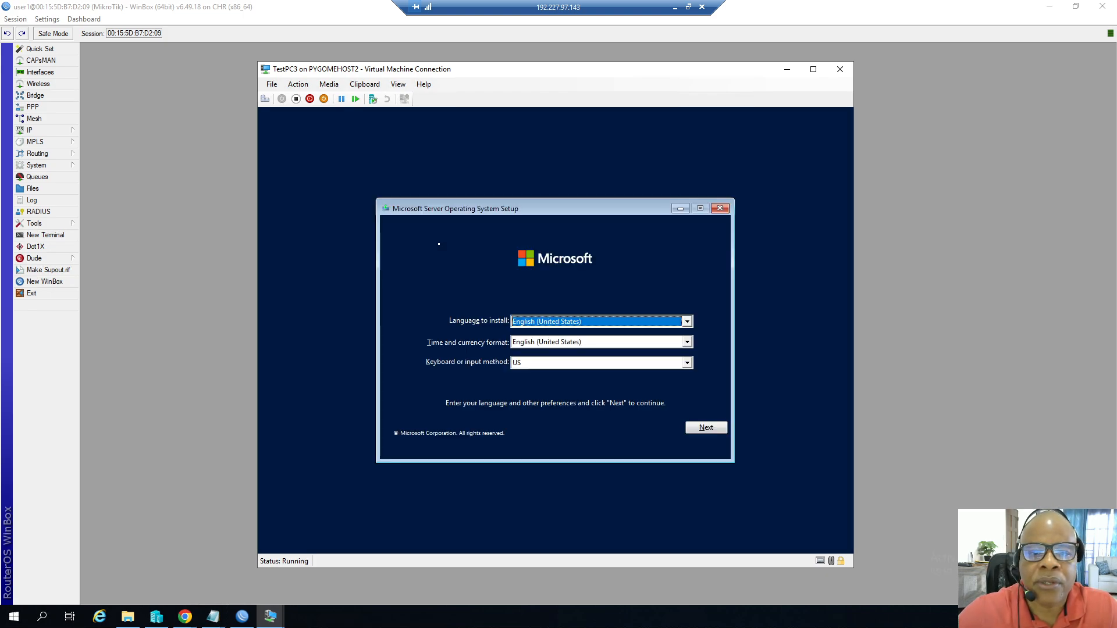
Begin Windows setup and choose Windows Server 2022 Standard Evaluation (Desktop Experience).
click(698, 428)
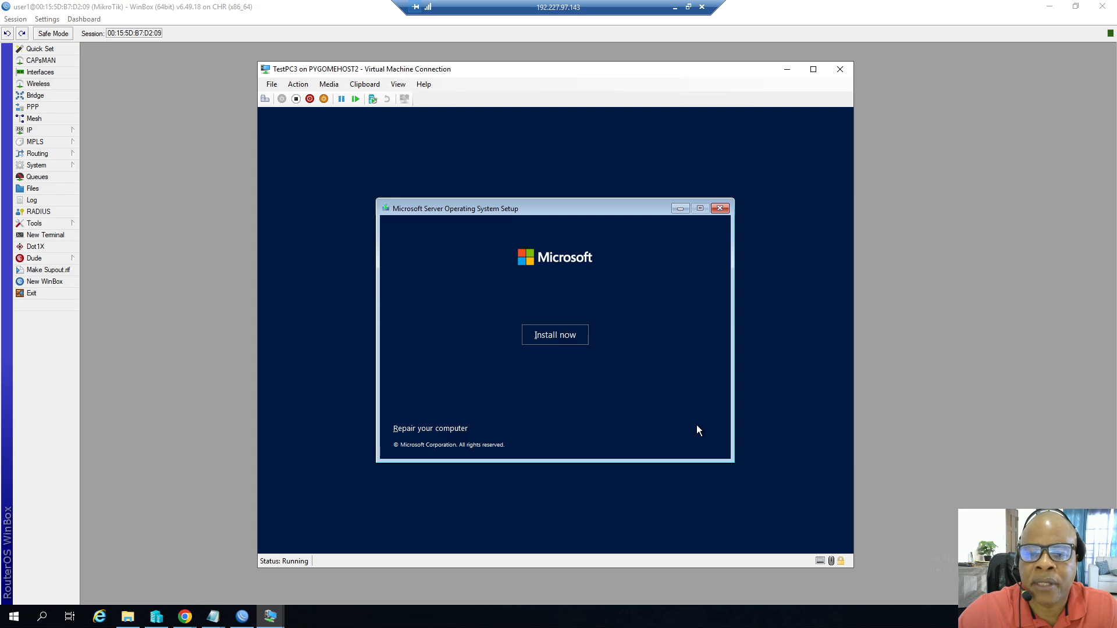
click(565, 340)
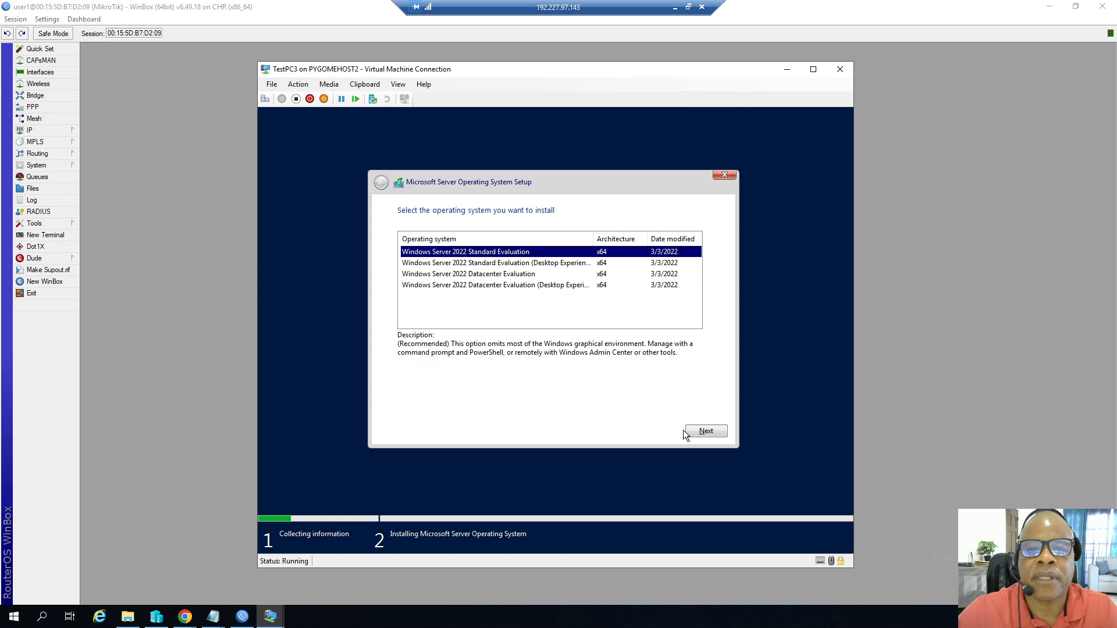
click(498, 264)
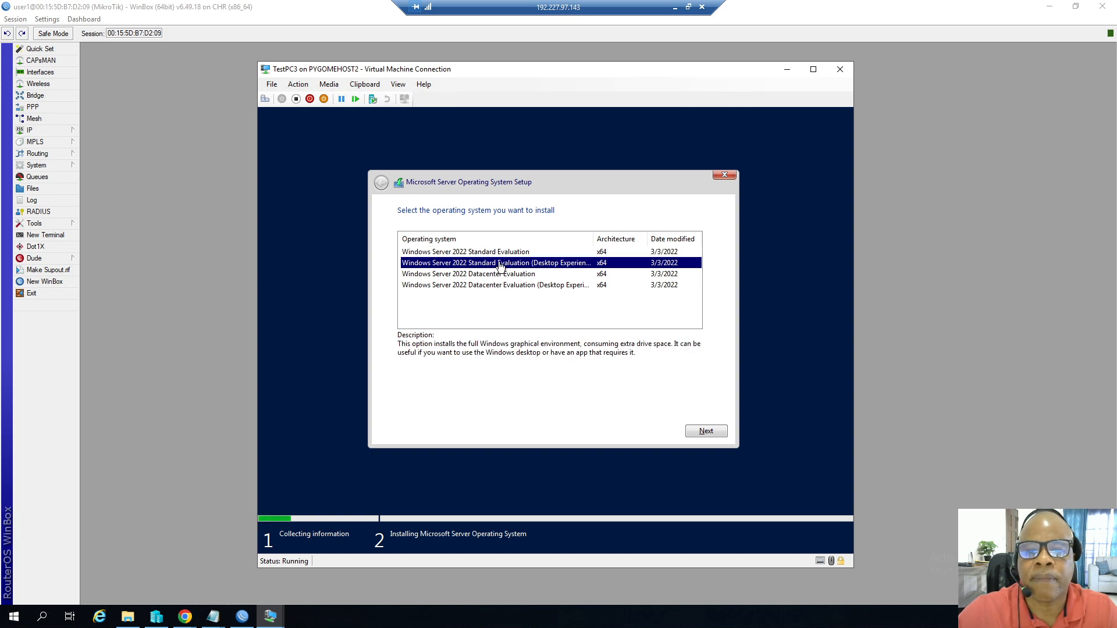
click(695, 432)
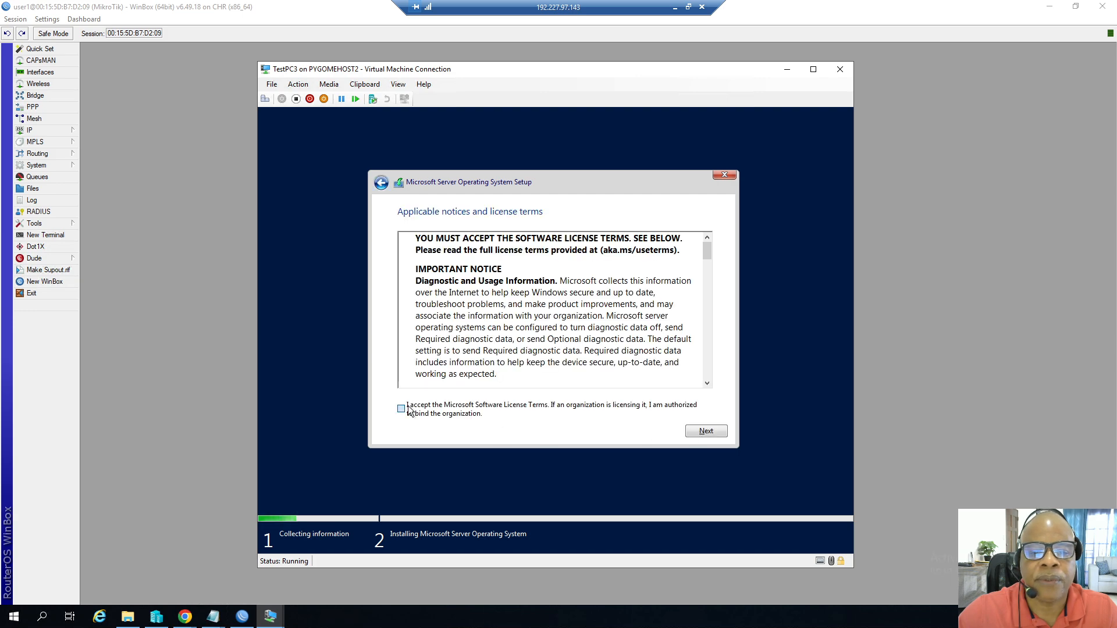
Accept the license terms and choose the Custom installation type.
click(409, 410)
click(705, 431)
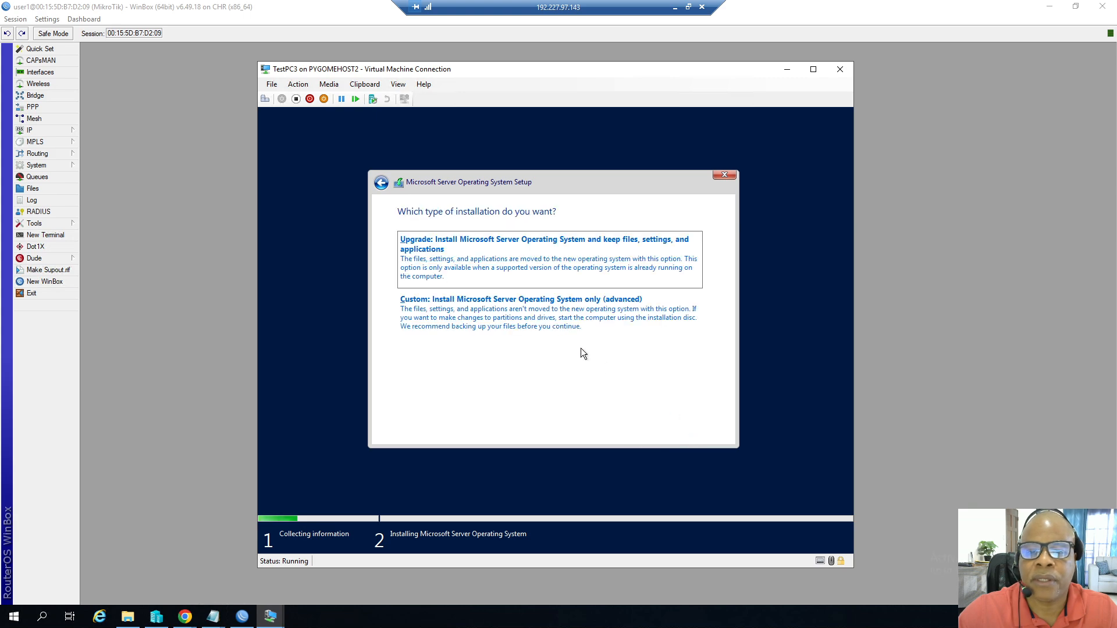
click(534, 318)
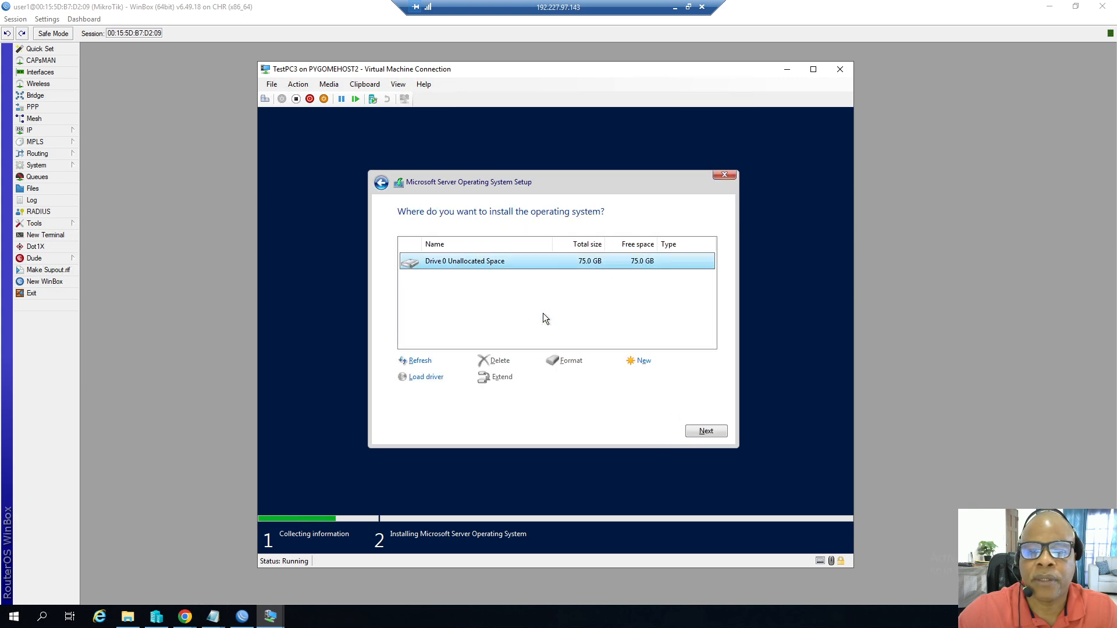
Create a new partition on the 75 GB unallocated drive and confirm the extra system partitions.
click(646, 361)
click(663, 378)
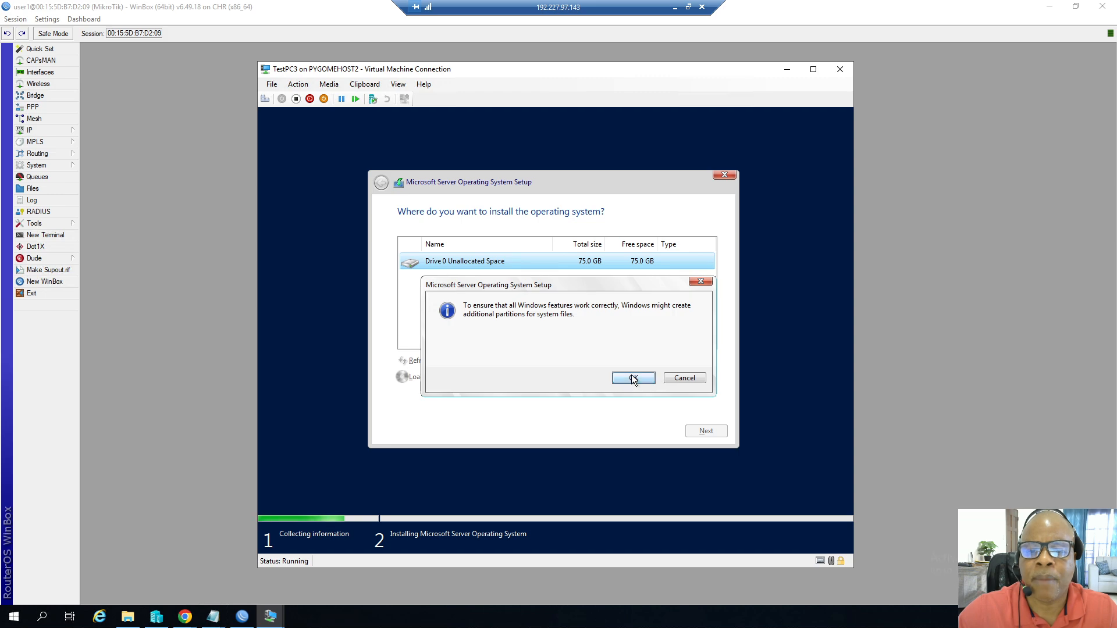
click(634, 379)
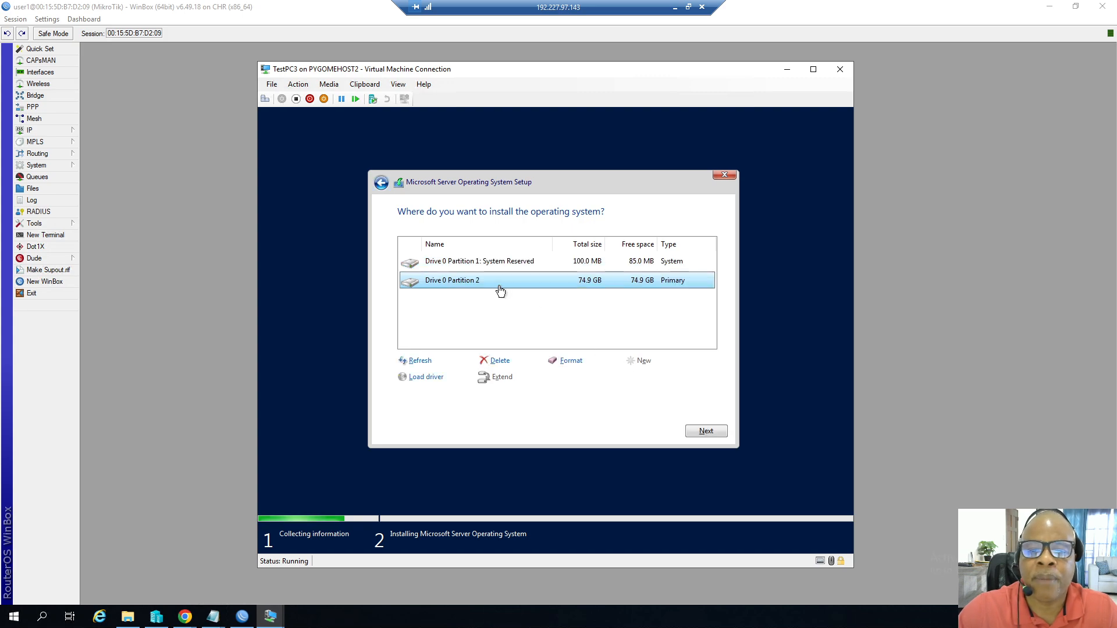
Start installing Windows Server onto Drive 0 Partition 2.
click(689, 431)
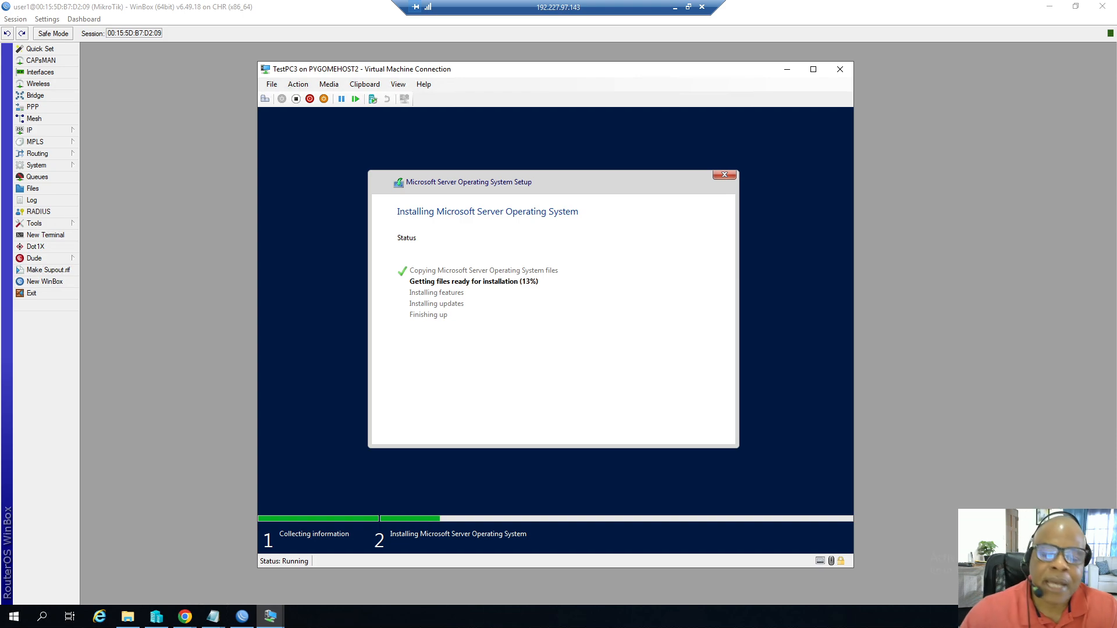
click(128, 616)
right_click(403, 291)
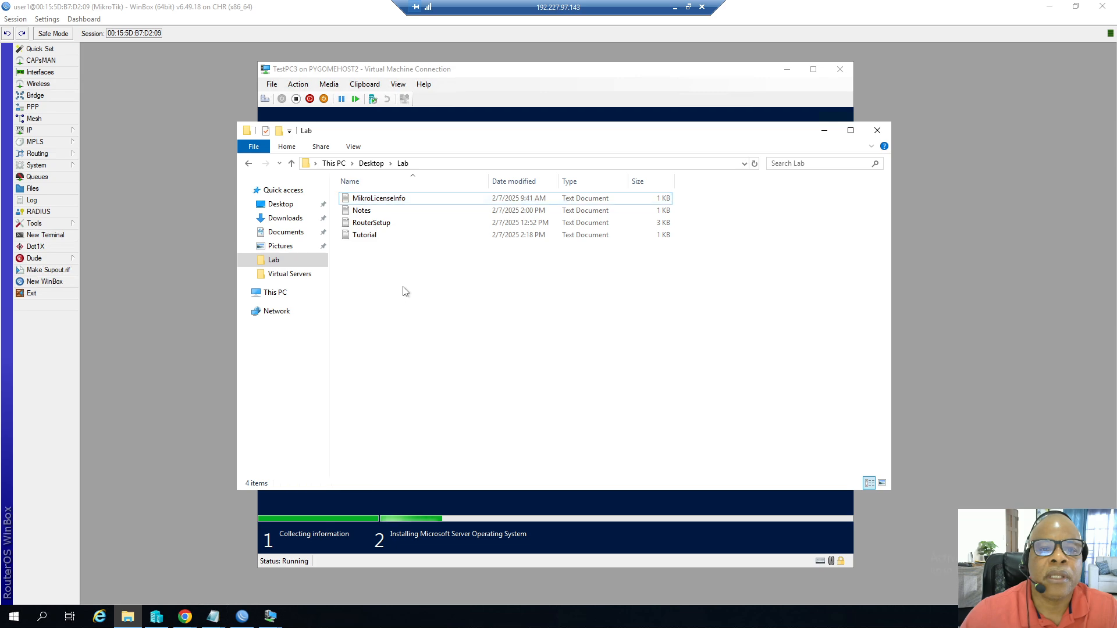
click(425, 367)
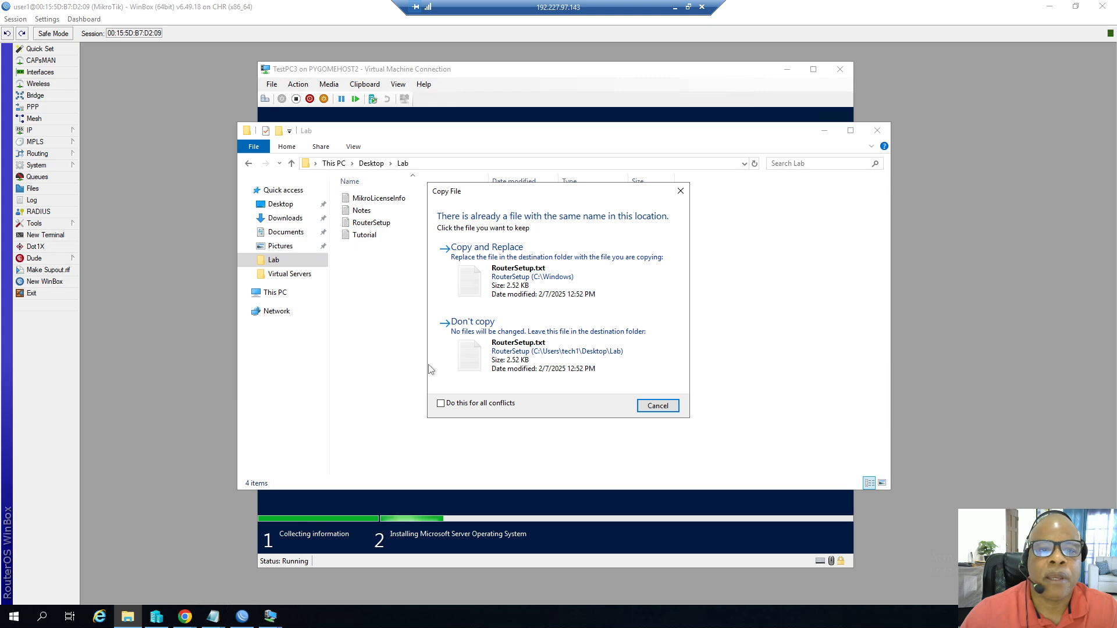
click(680, 191)
Open the RouterSetup notes from the Lab folder and review the listed router setup steps and MikroTik license tiers.
double_click(381, 223)
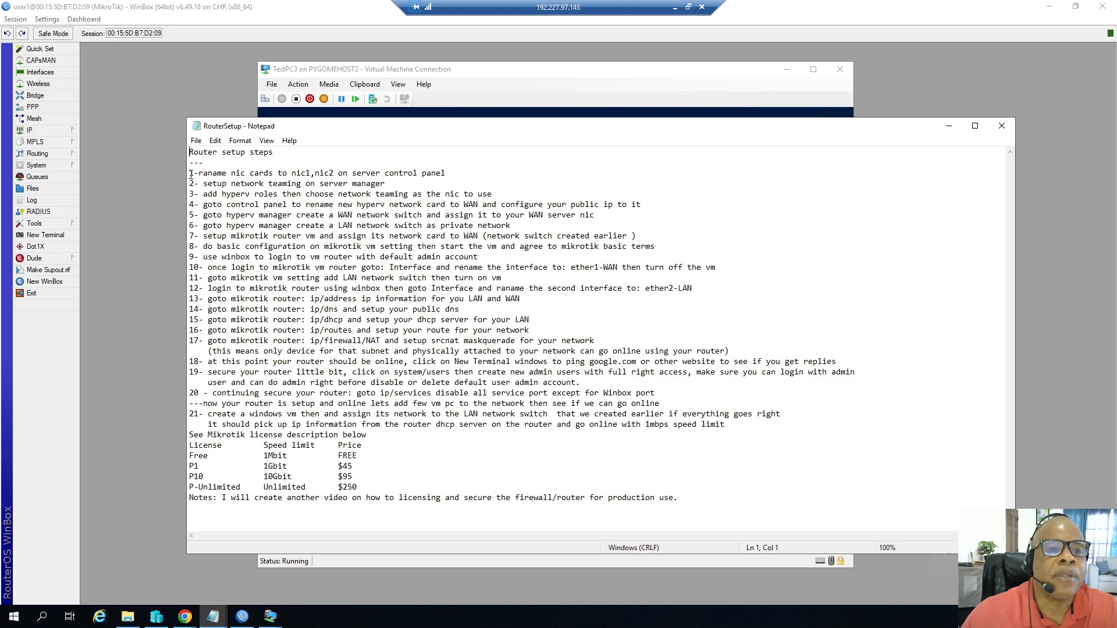
drag(189, 173, 300, 487)
click(414, 453)
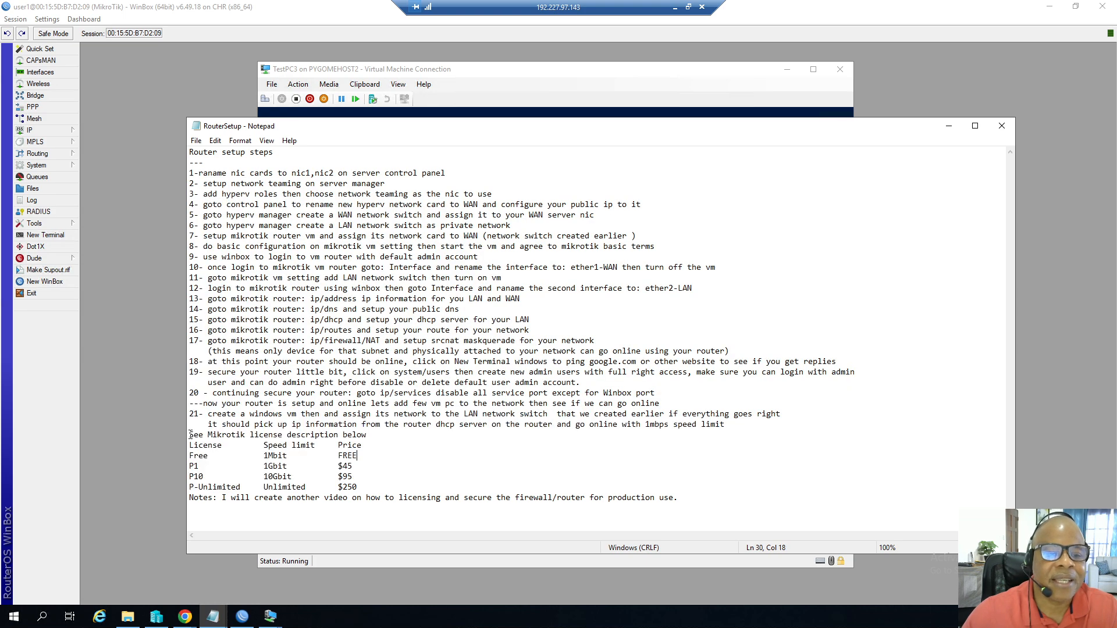
drag(193, 435, 364, 487)
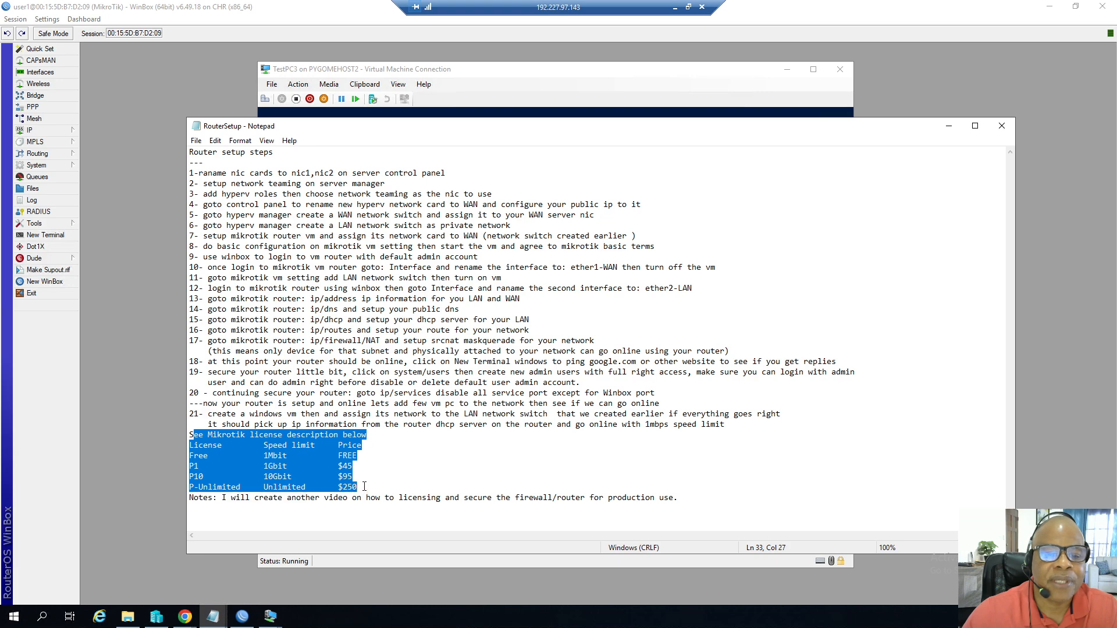
click(401, 467)
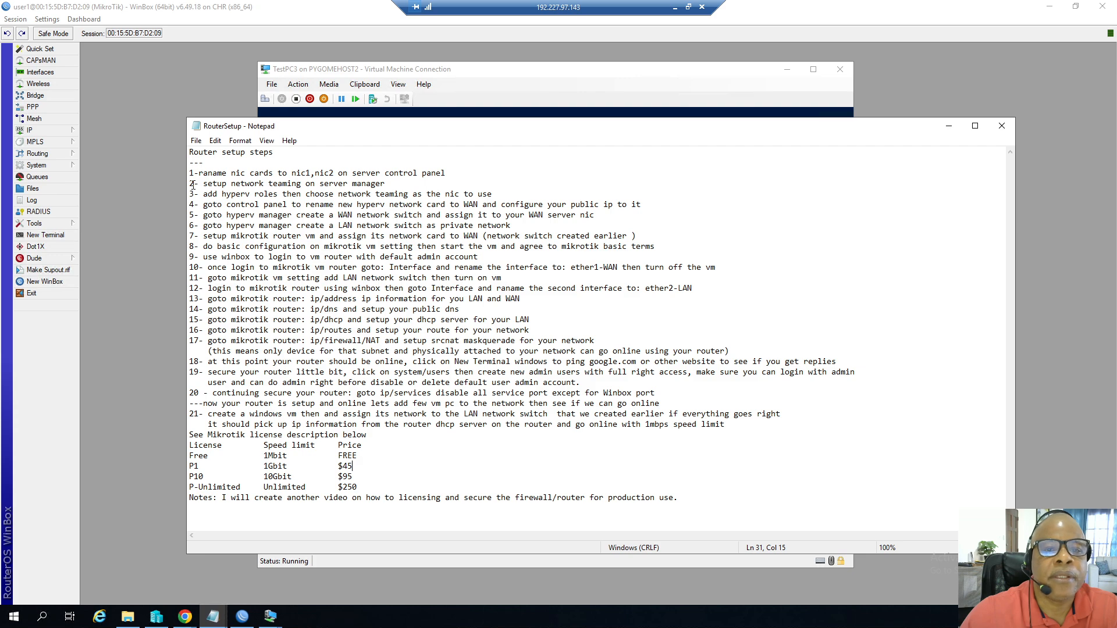
drag(190, 184, 238, 204)
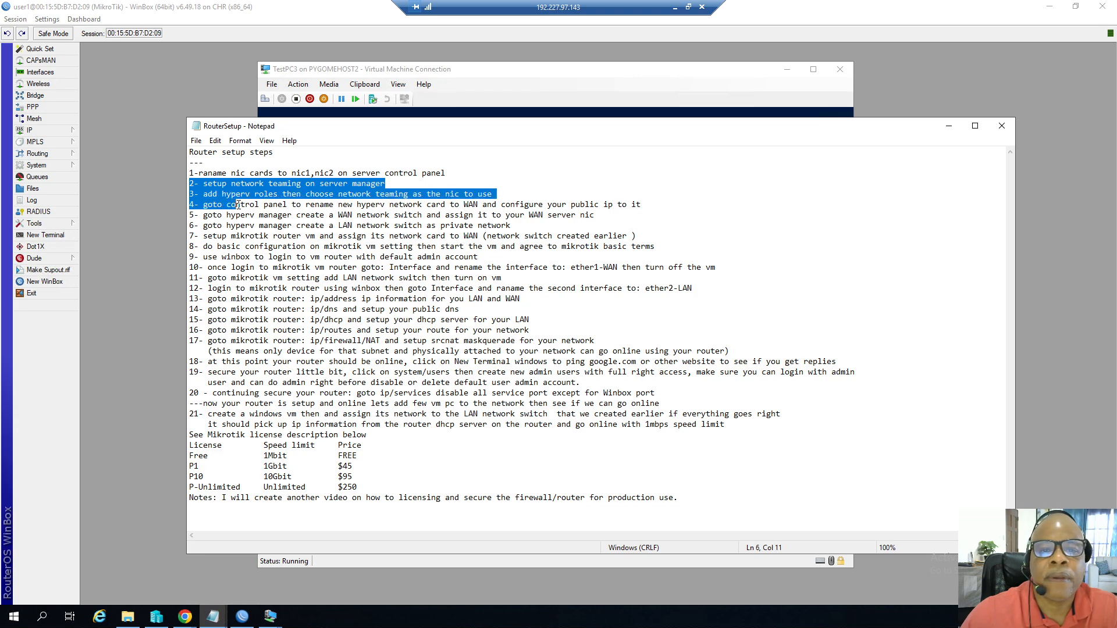
drag(238, 205, 597, 214)
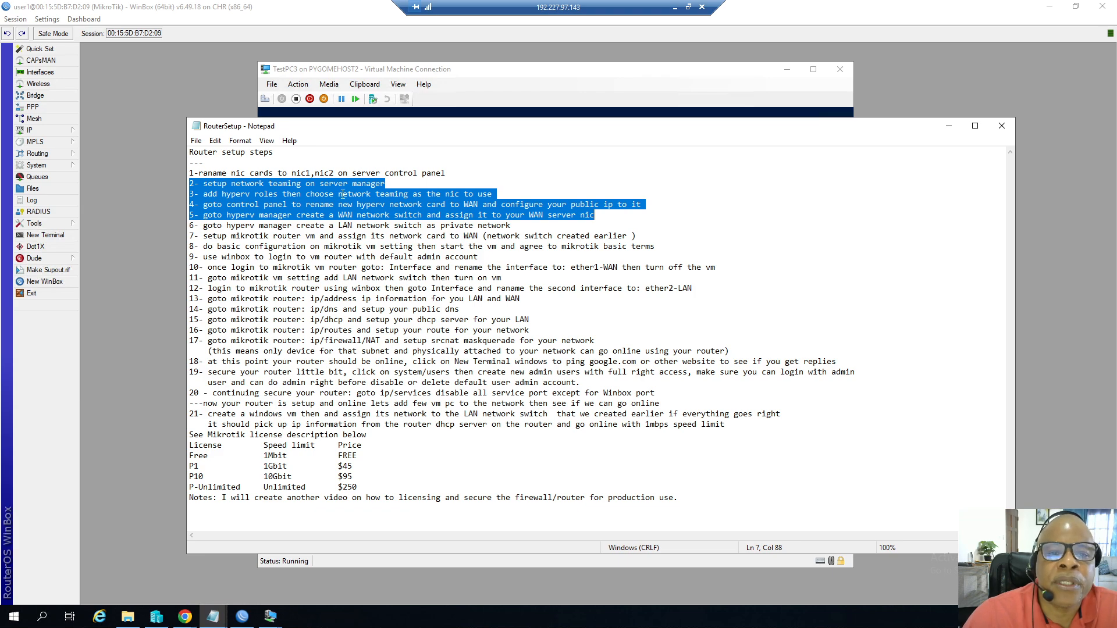
drag(339, 193, 414, 193)
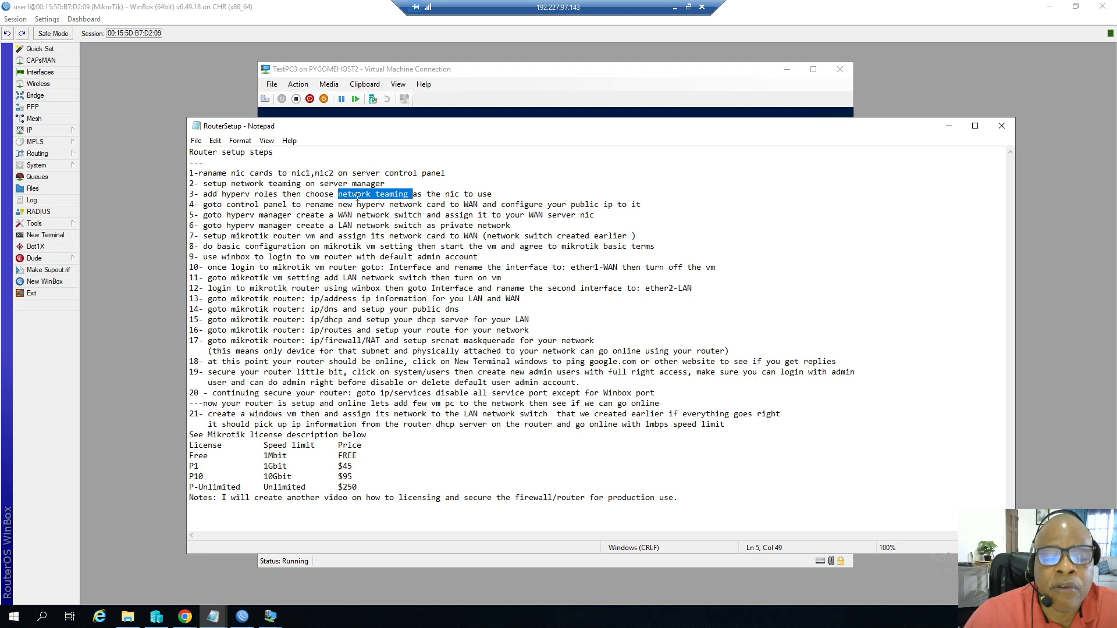
drag(356, 205, 424, 205)
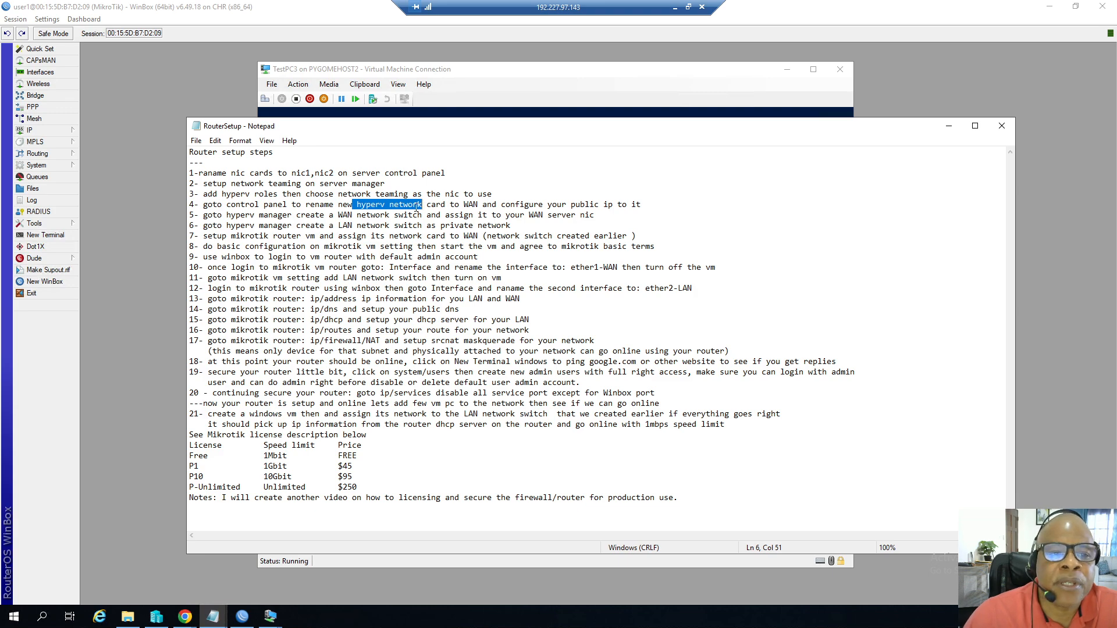
drag(196, 215, 423, 215)
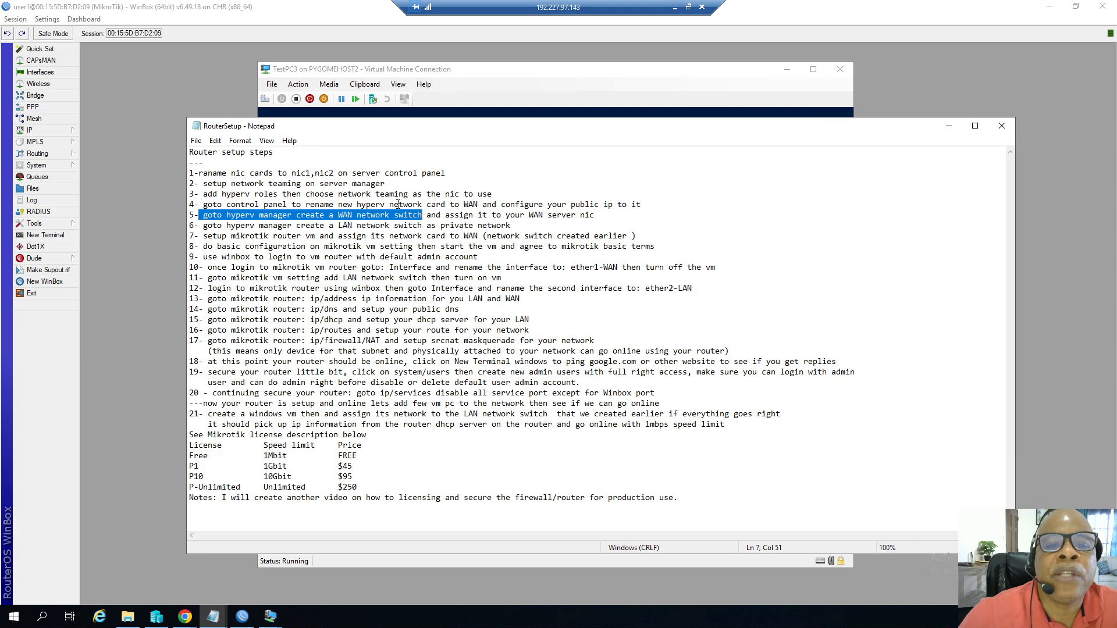
drag(386, 205, 422, 205)
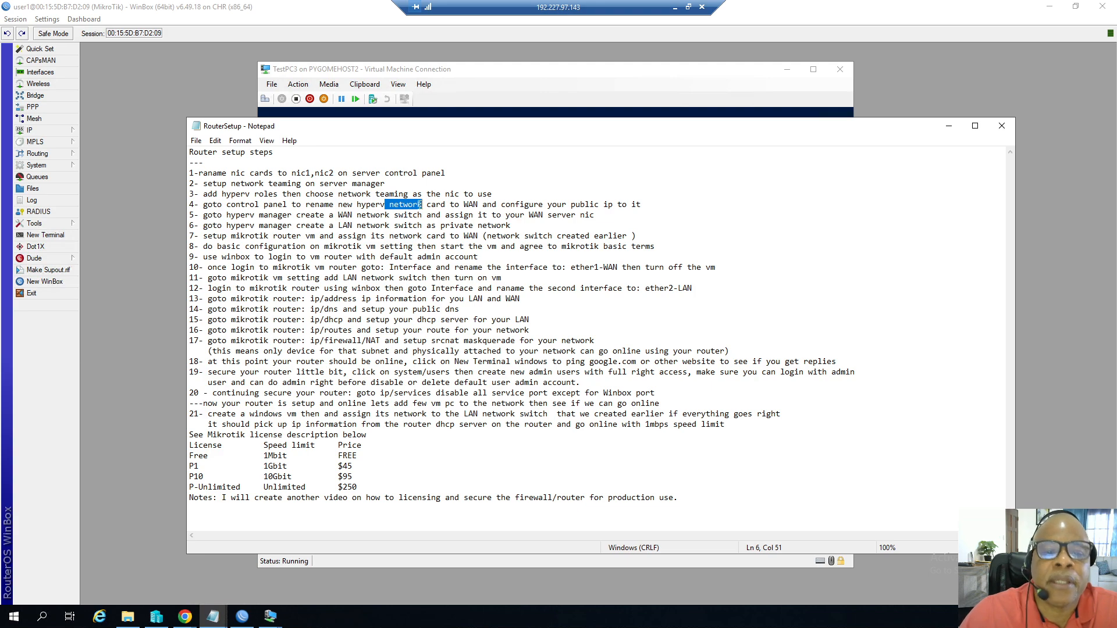
Inspect the host's Network Teaming, NIC and vEthernet (WAN) adapters in Network Connections, then close the open windows.
click(17, 622)
click(333, 343)
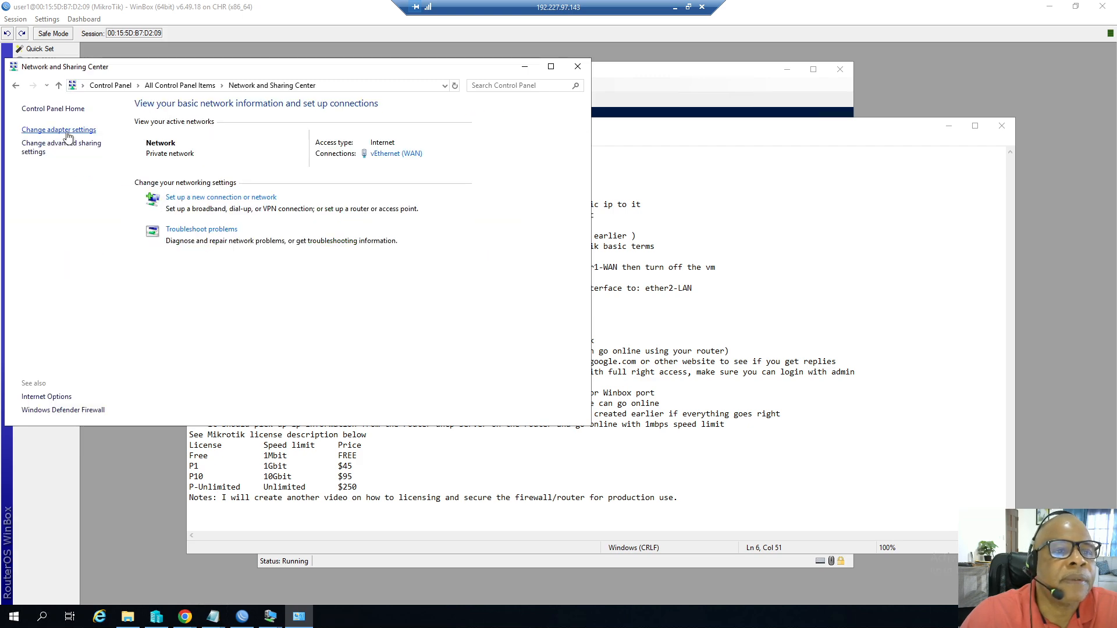
click(68, 131)
click(63, 174)
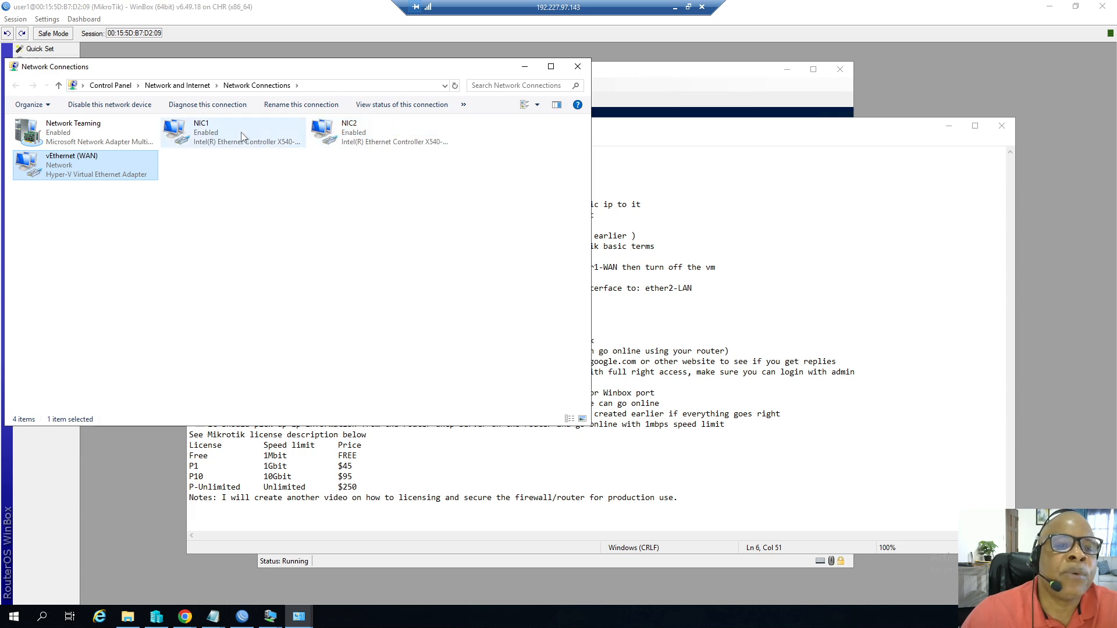
click(65, 128)
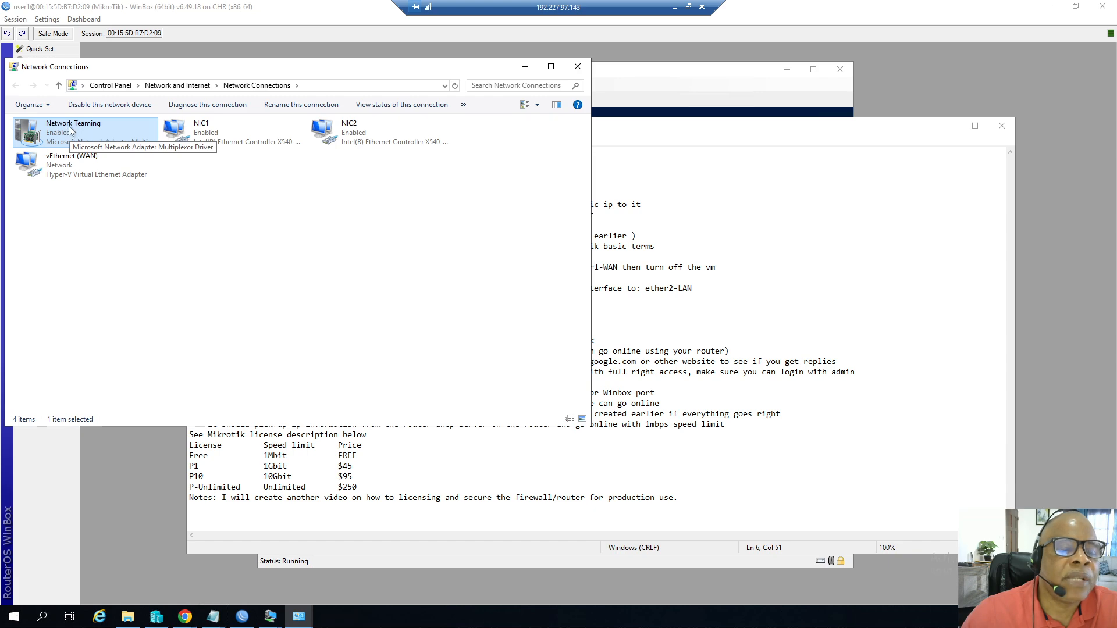
click(67, 168)
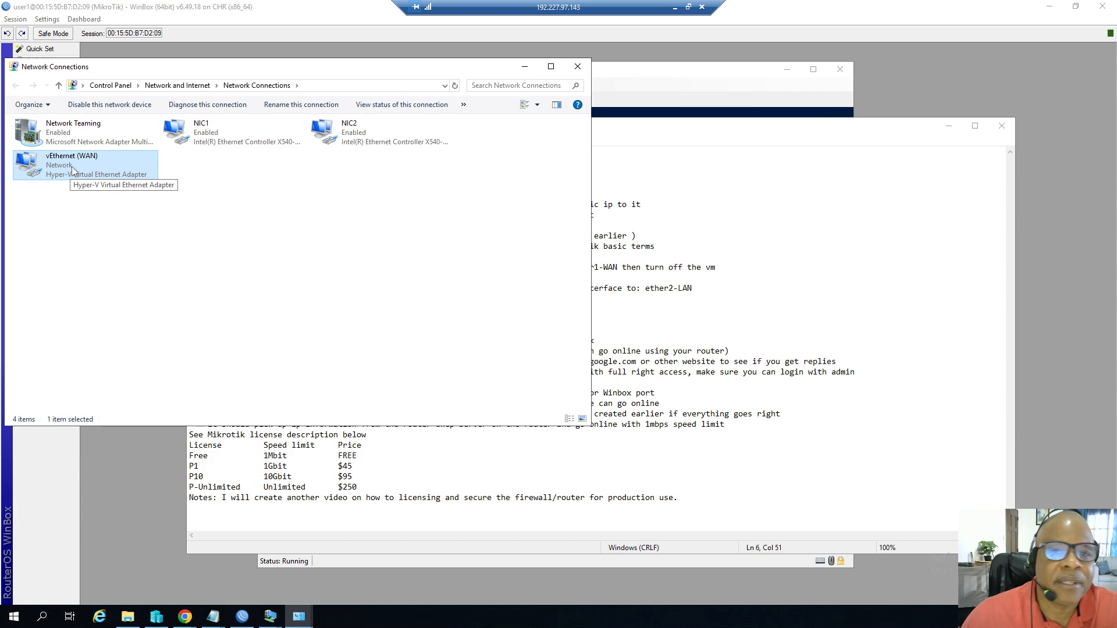
click(577, 66)
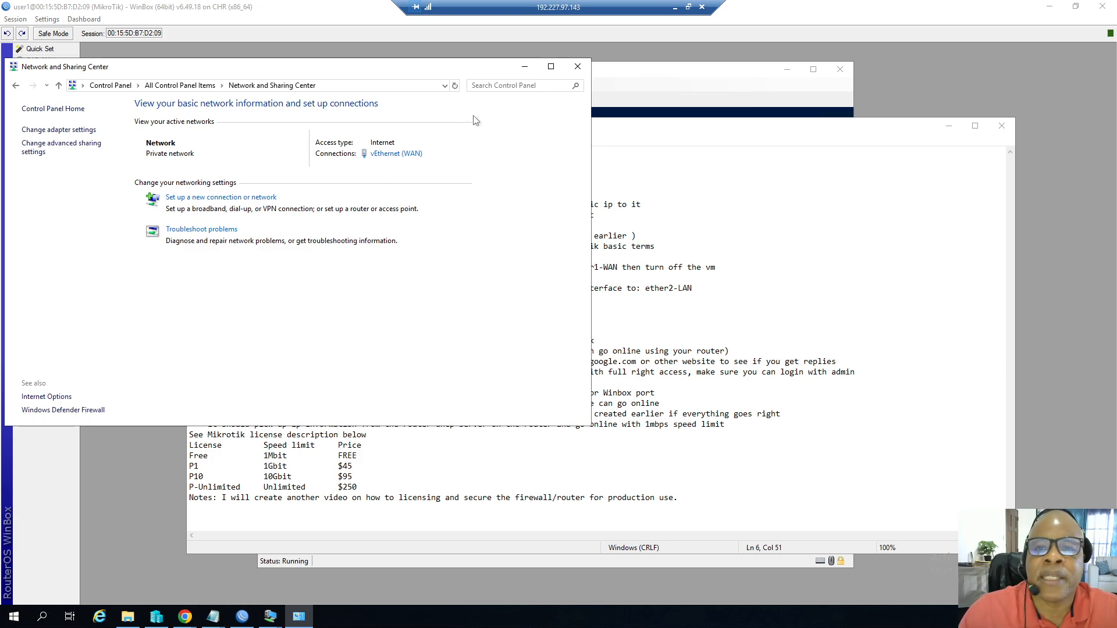
click(578, 67)
click(1001, 127)
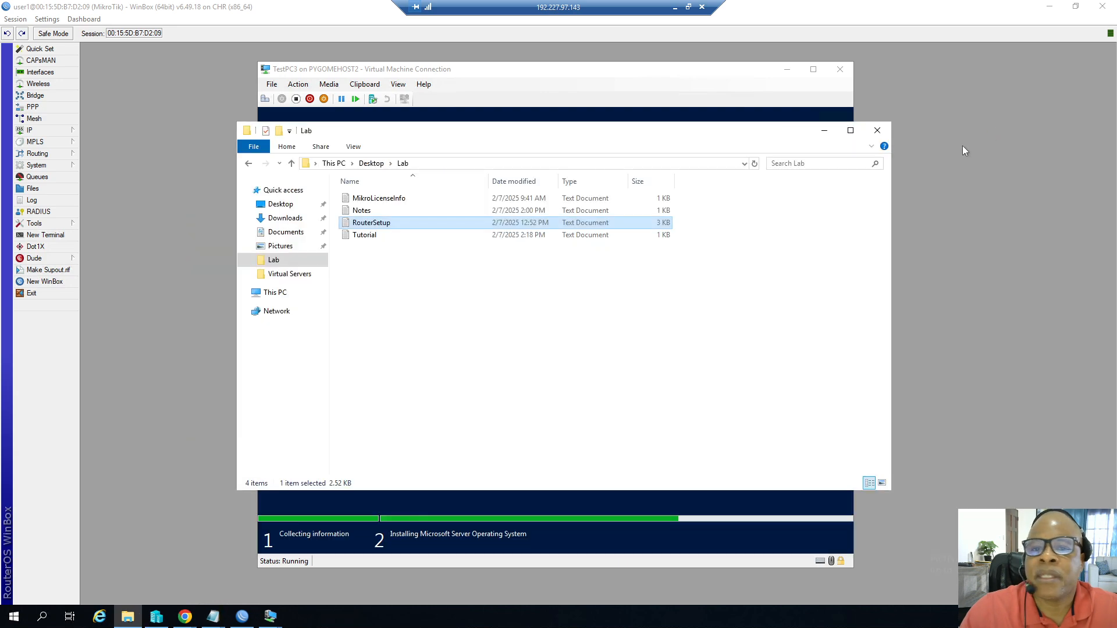
click(878, 129)
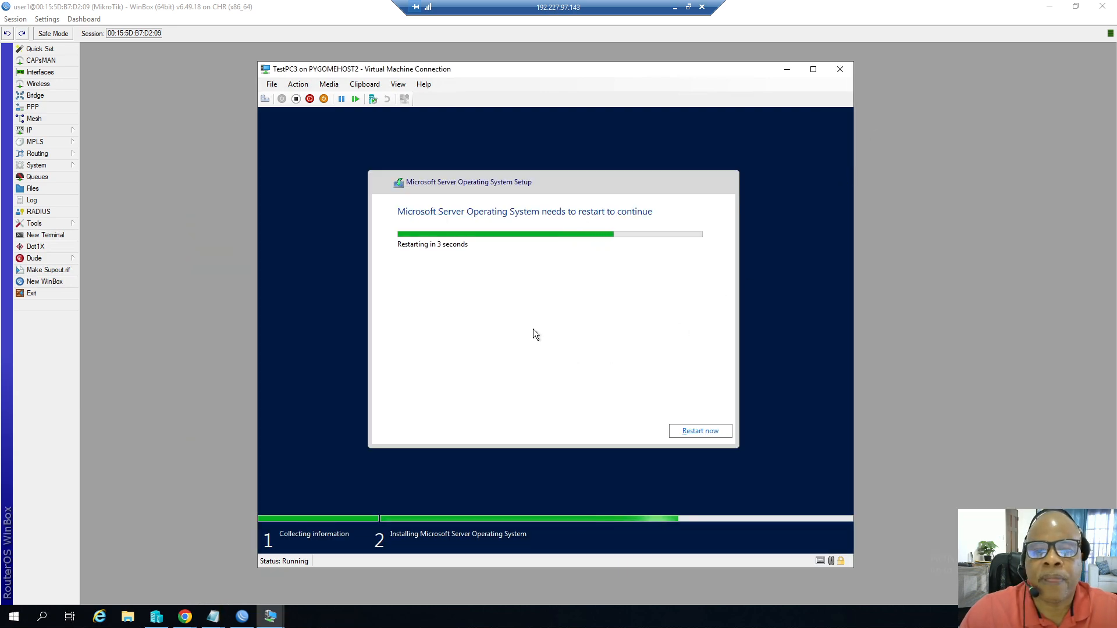
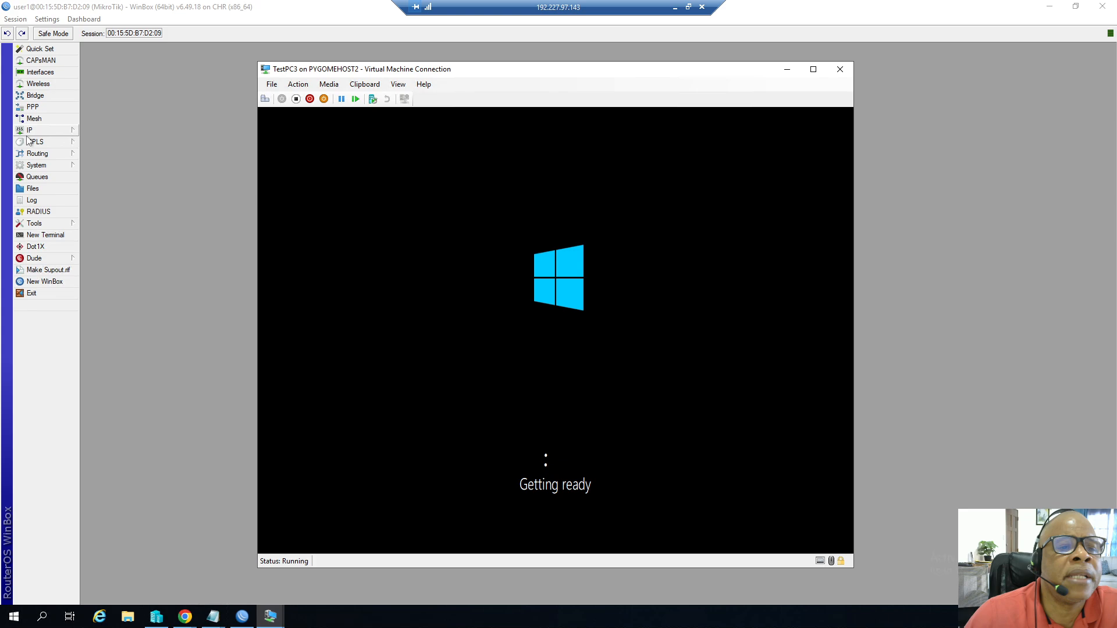
Open the DHCP Server leases list on the router and select the 10.1.6.146 lease.
click(31, 131)
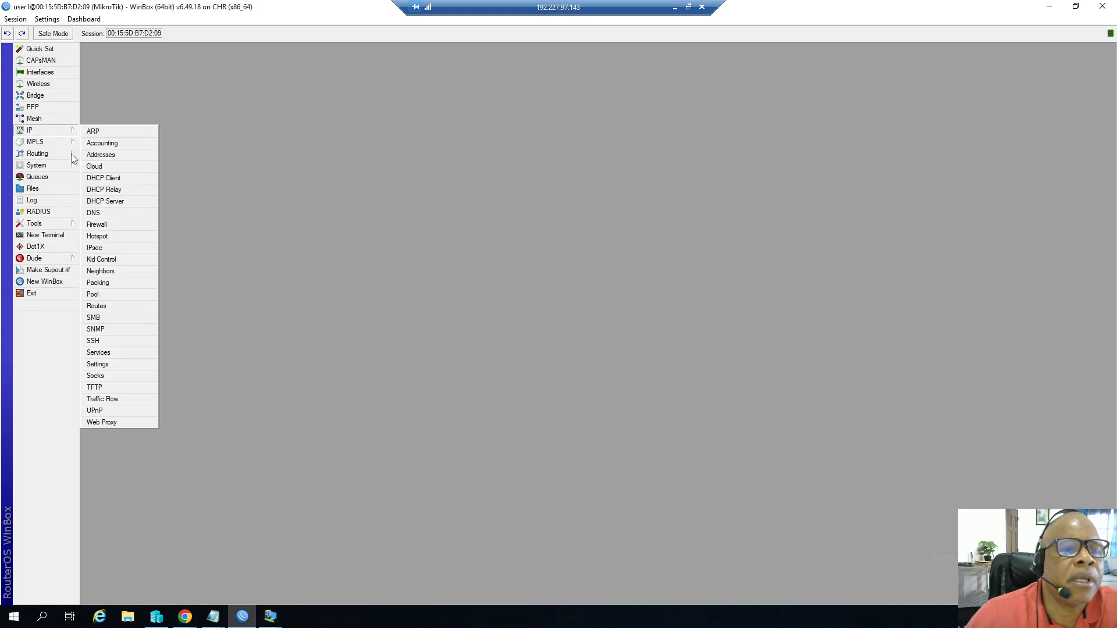
click(102, 201)
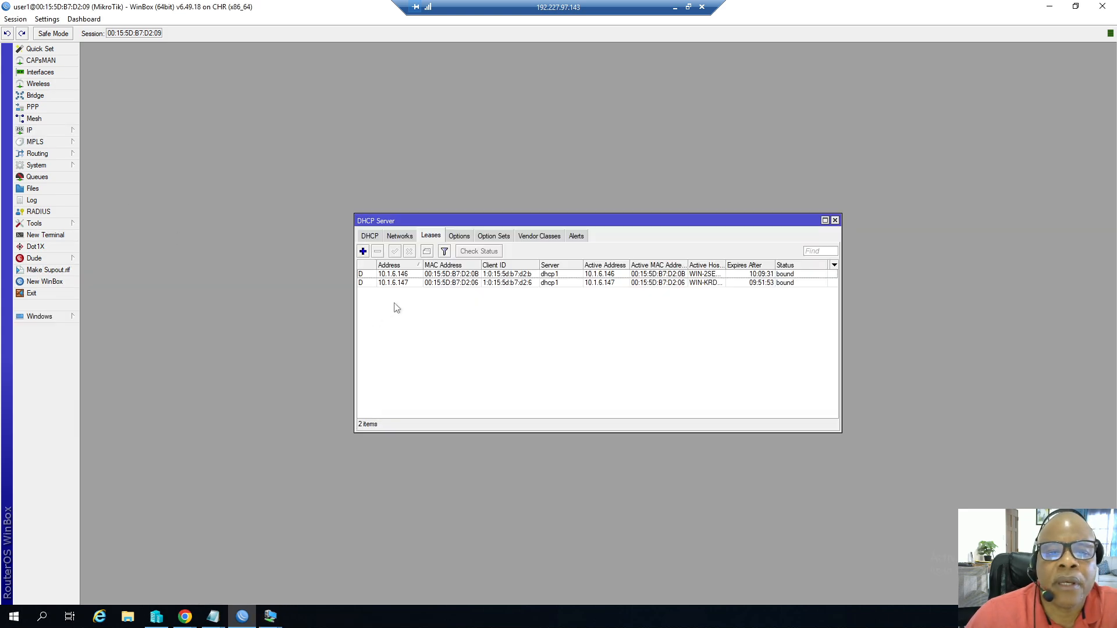
click(407, 274)
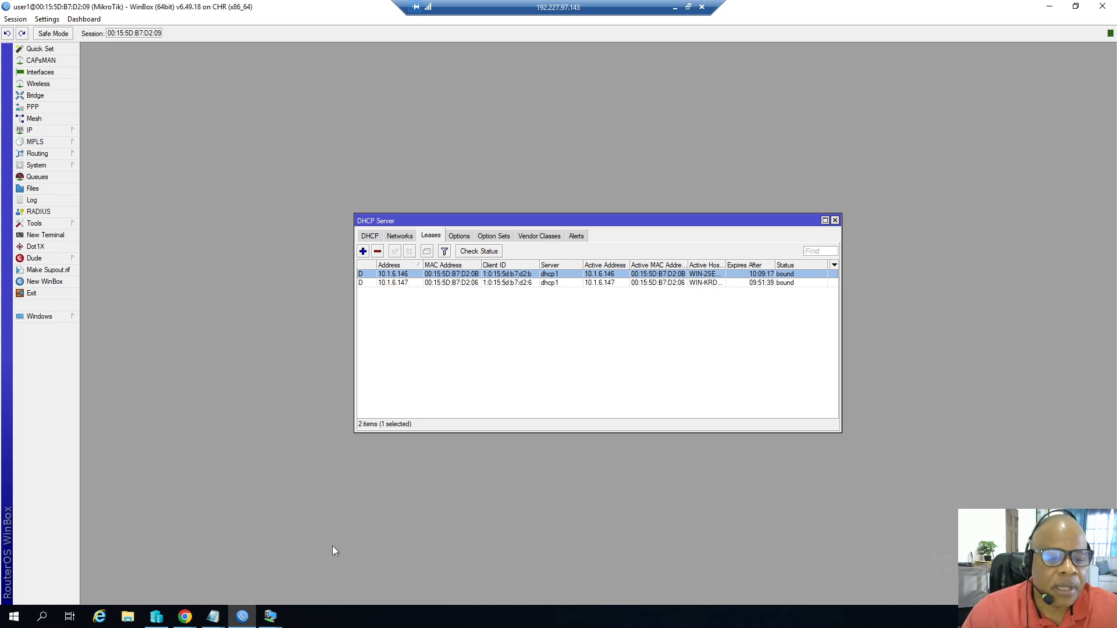
Bring up Hyper-V Manager beside the TestPC3 console and check the network adapters of TestPC2 and TestPC.
click(156, 617)
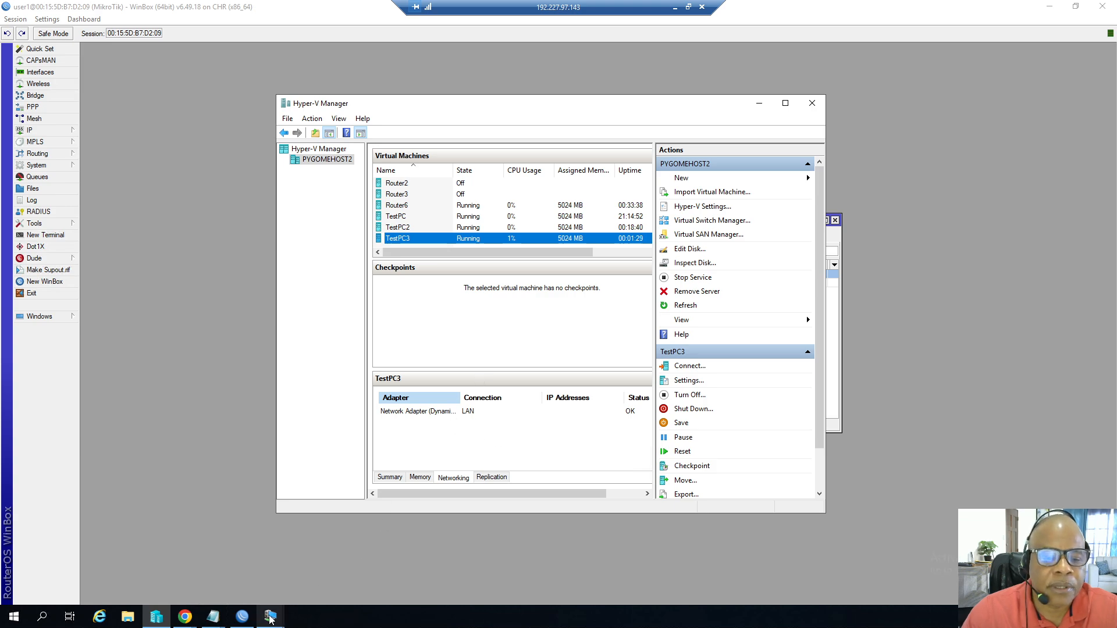
mouse_move(270, 620)
click(317, 567)
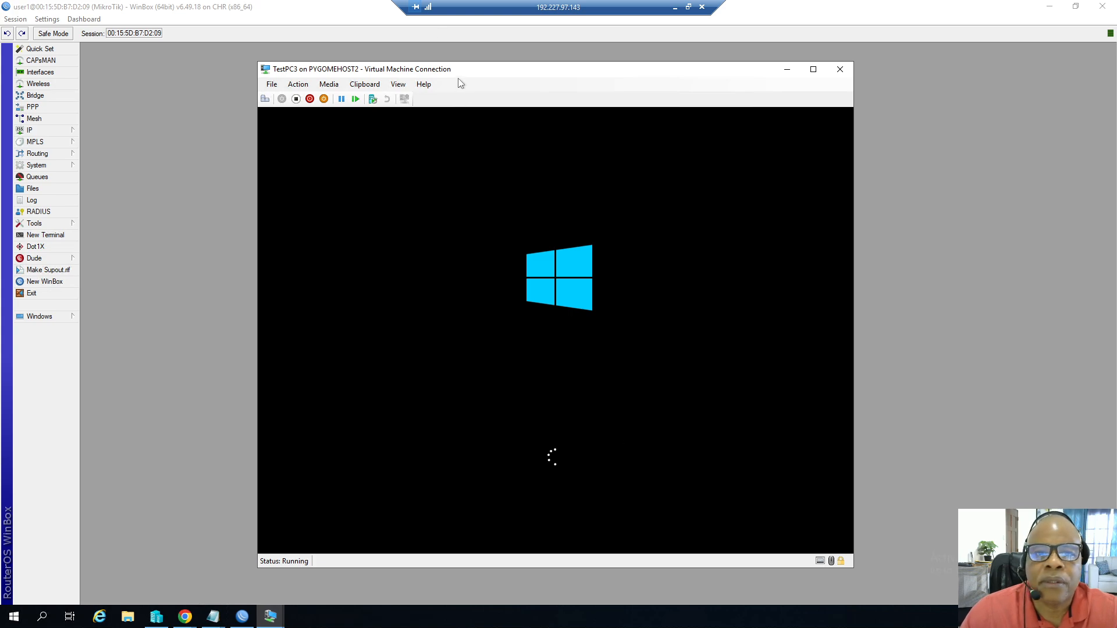
drag(461, 75, 661, 182)
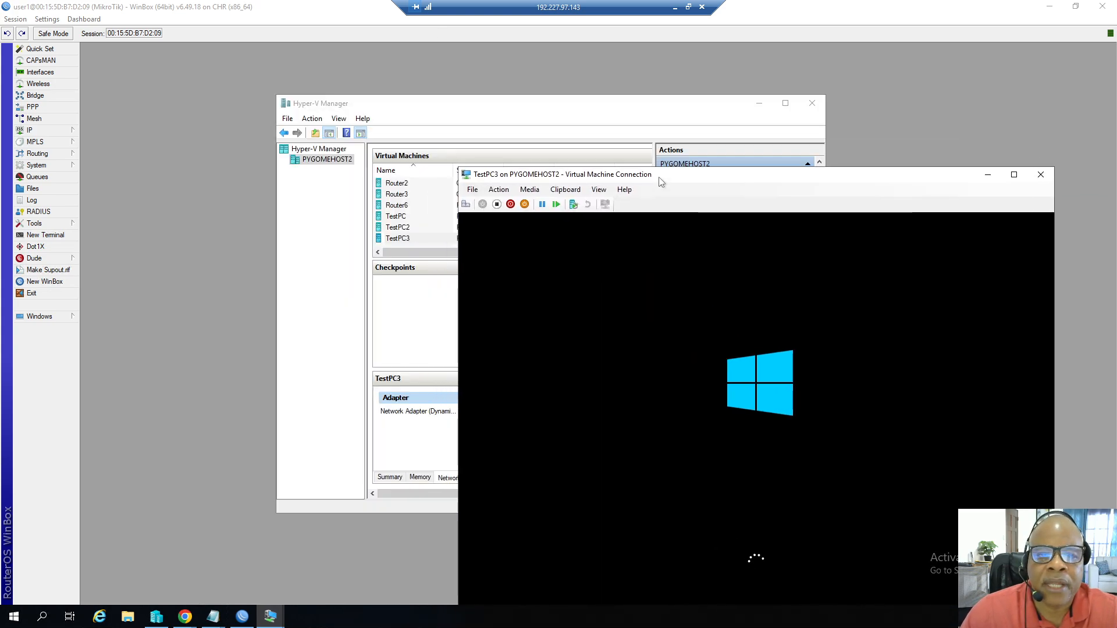
drag(414, 109, 349, 87)
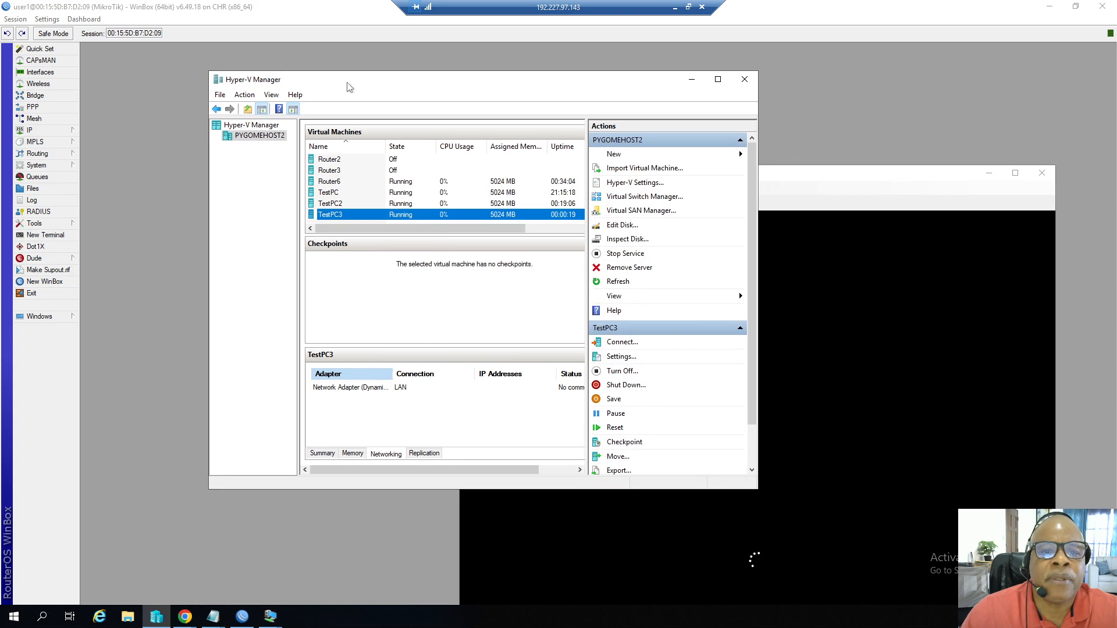
click(336, 207)
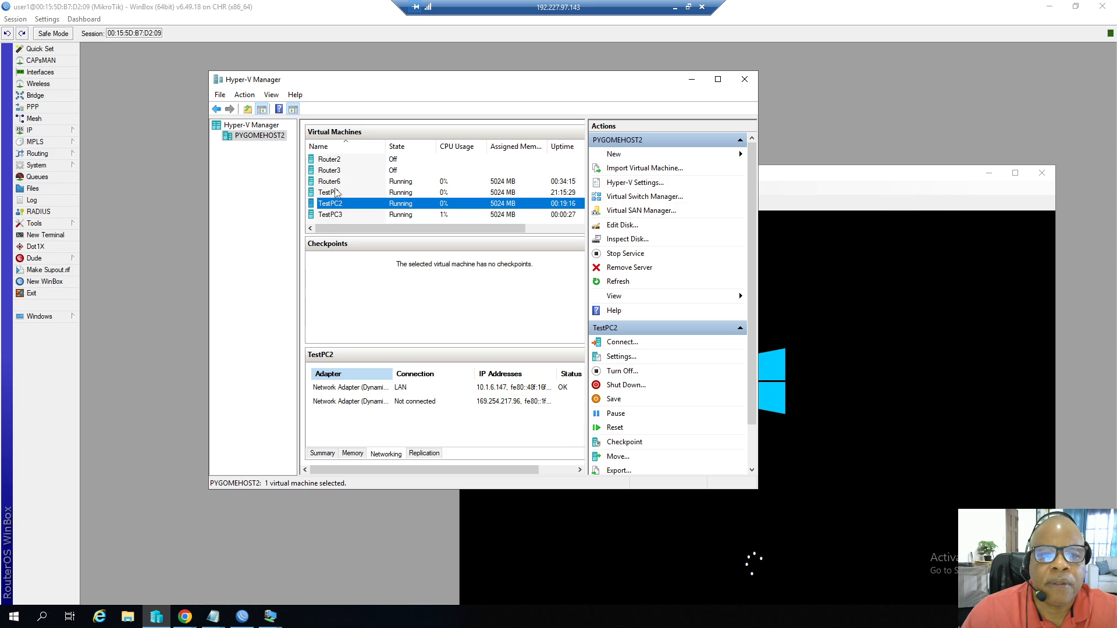
click(336, 193)
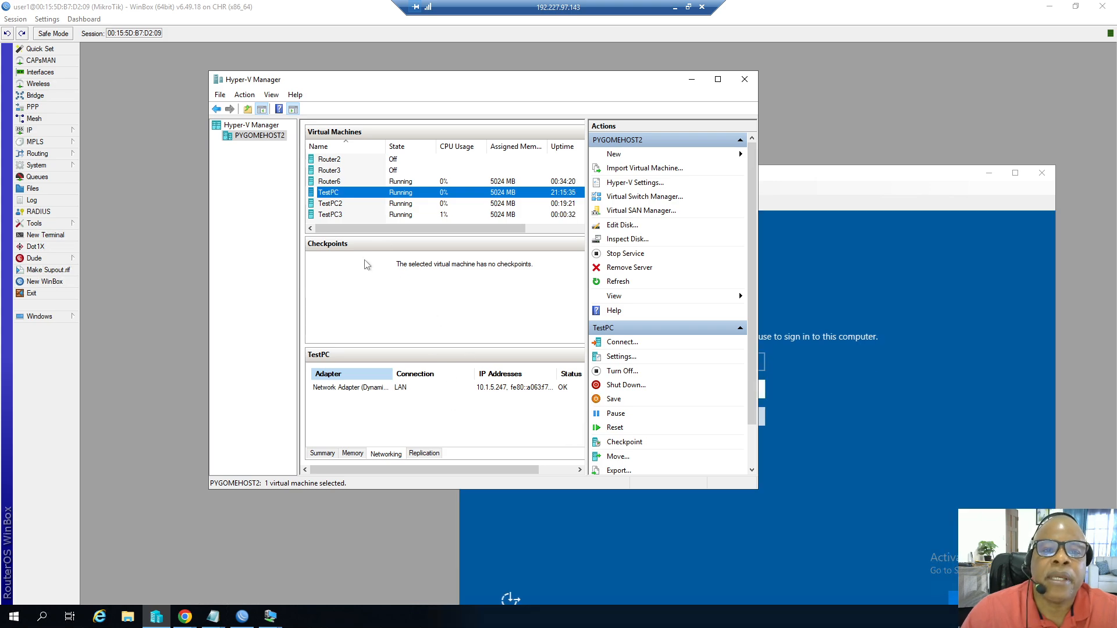
Set and confirm the built-in Administrator password on TestPC3's Customize settings screen.
click(763, 183)
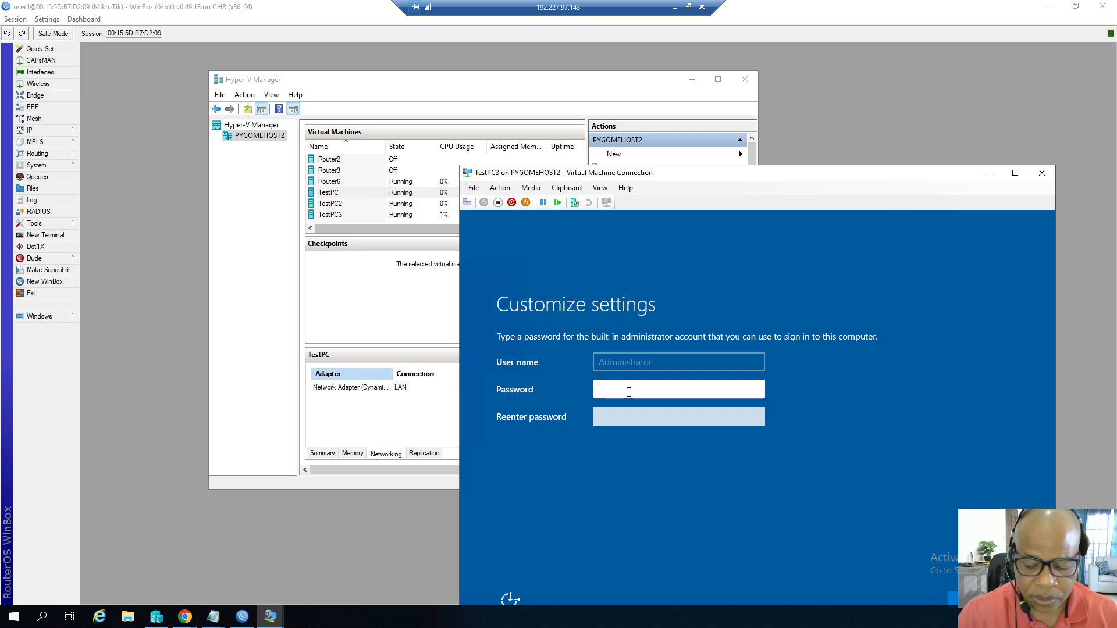
text(********)
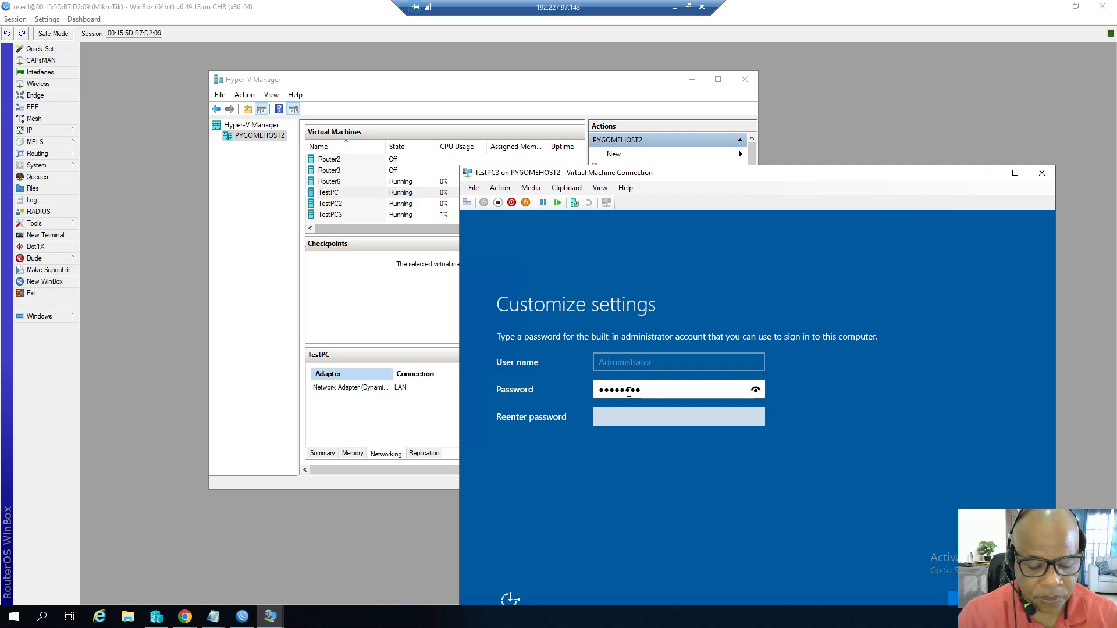
text(***)
key(Tab)
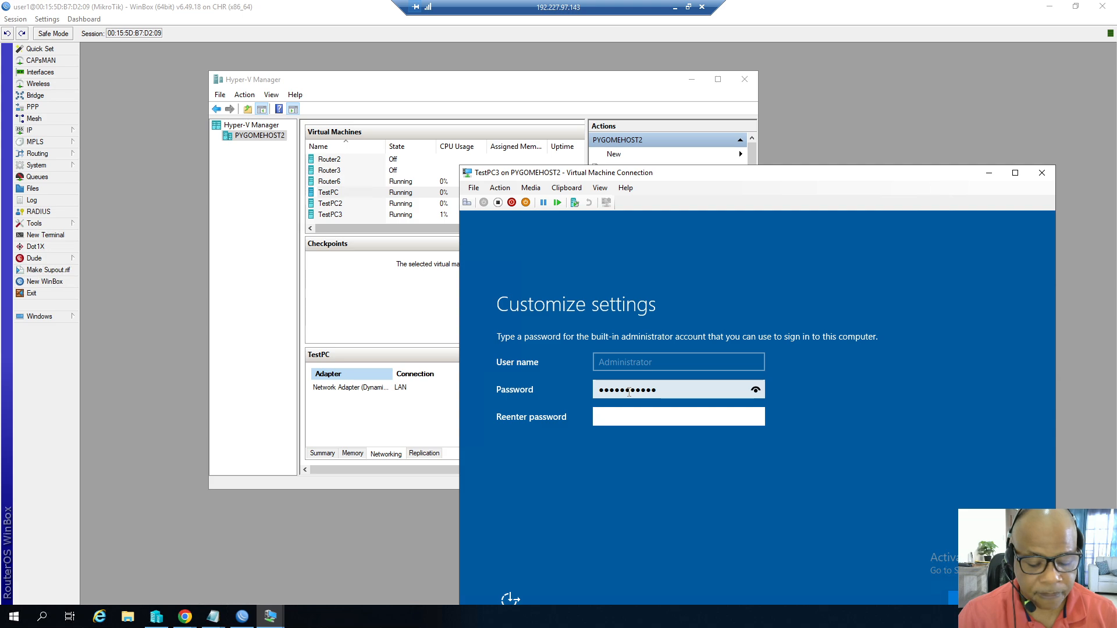
text(*)
text(•••••••)
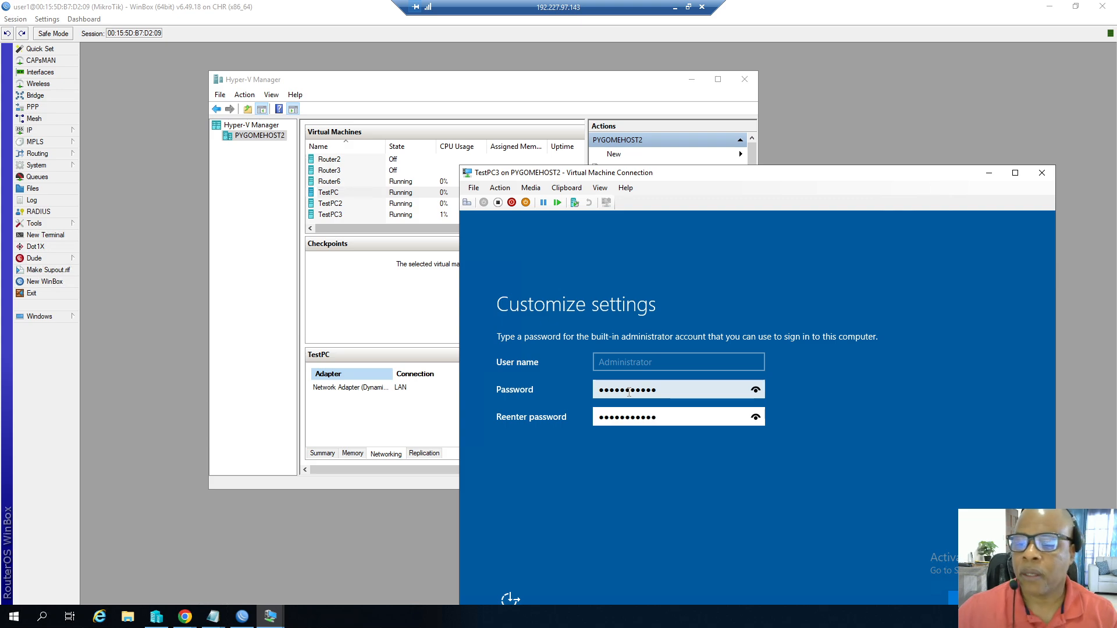
key(Return)
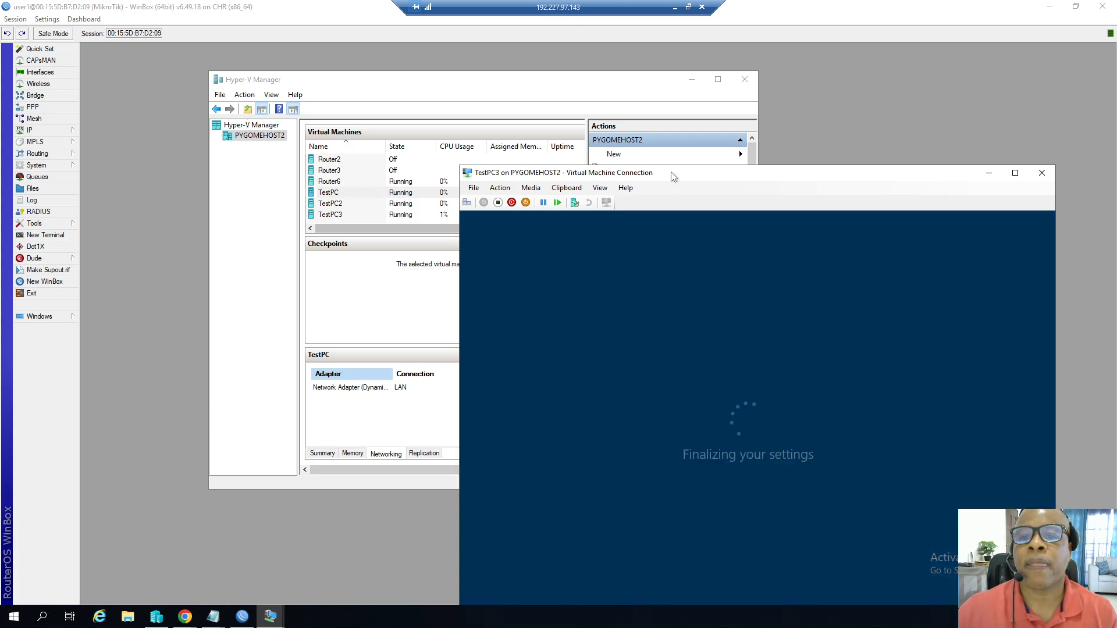
Send Ctrl+Alt+Delete to TestPC3 and sign in as Administrator with the account password.
drag(671, 172, 439, 100)
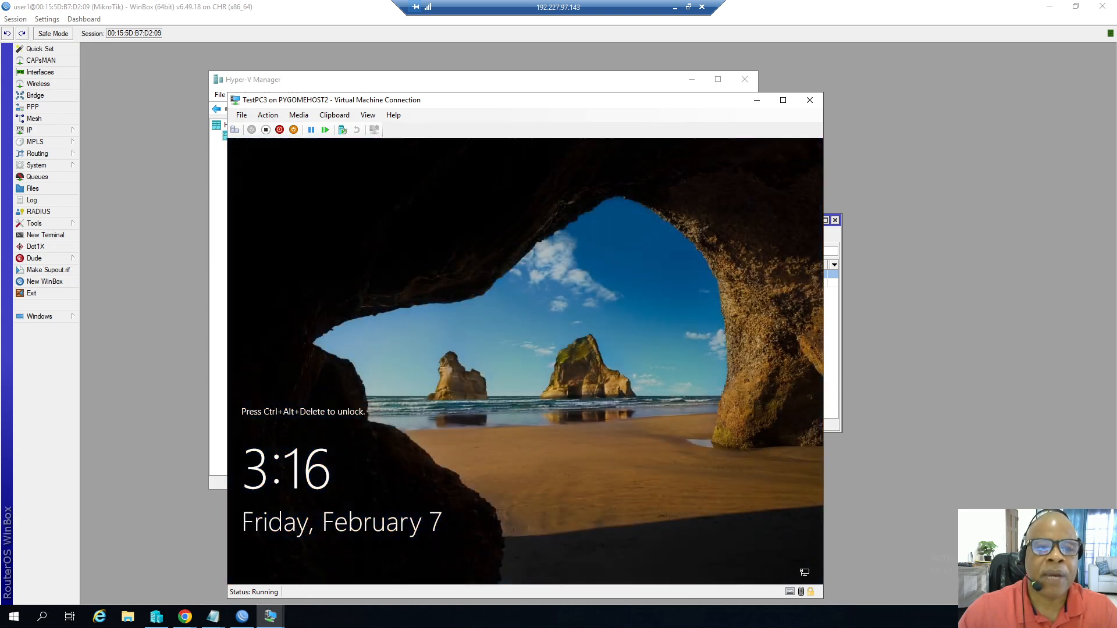
click(267, 117)
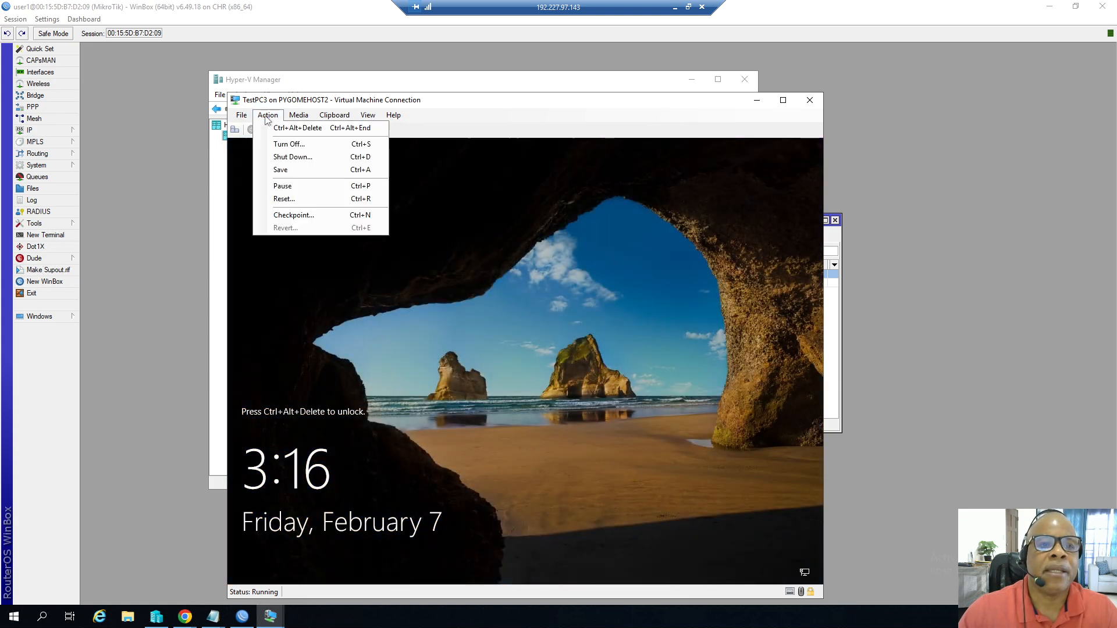
click(285, 129)
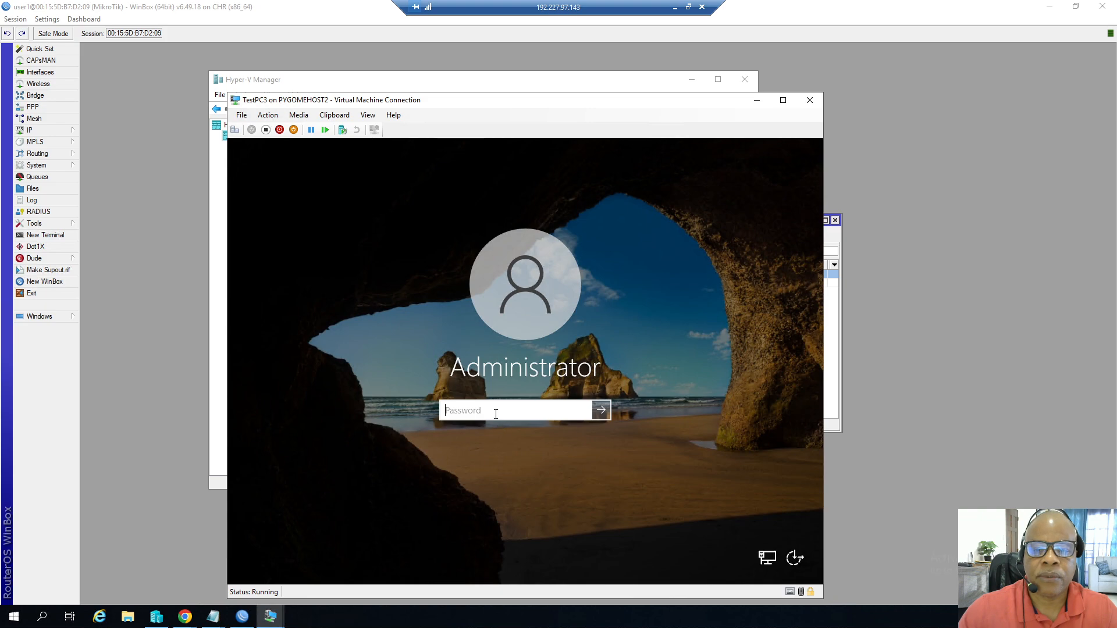
text(*********)
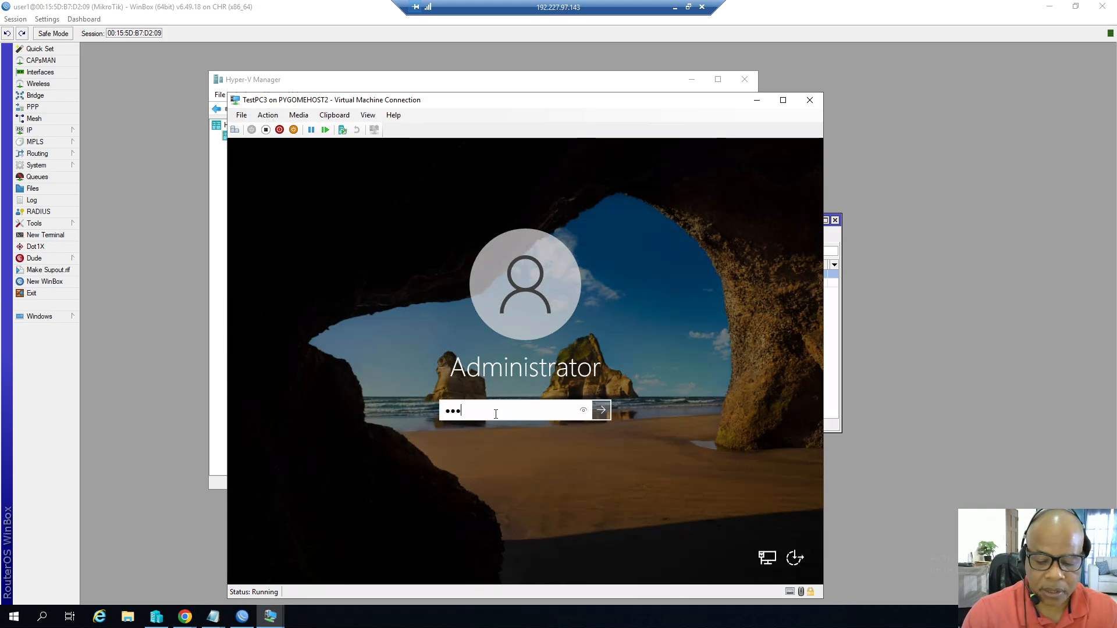
text(**)
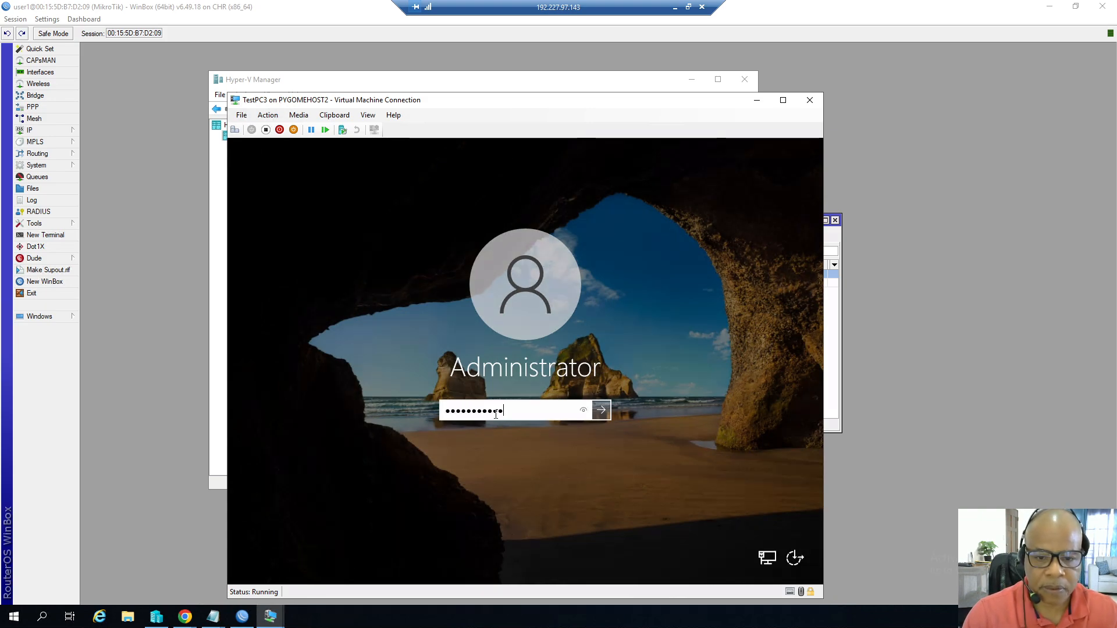
key(Return)
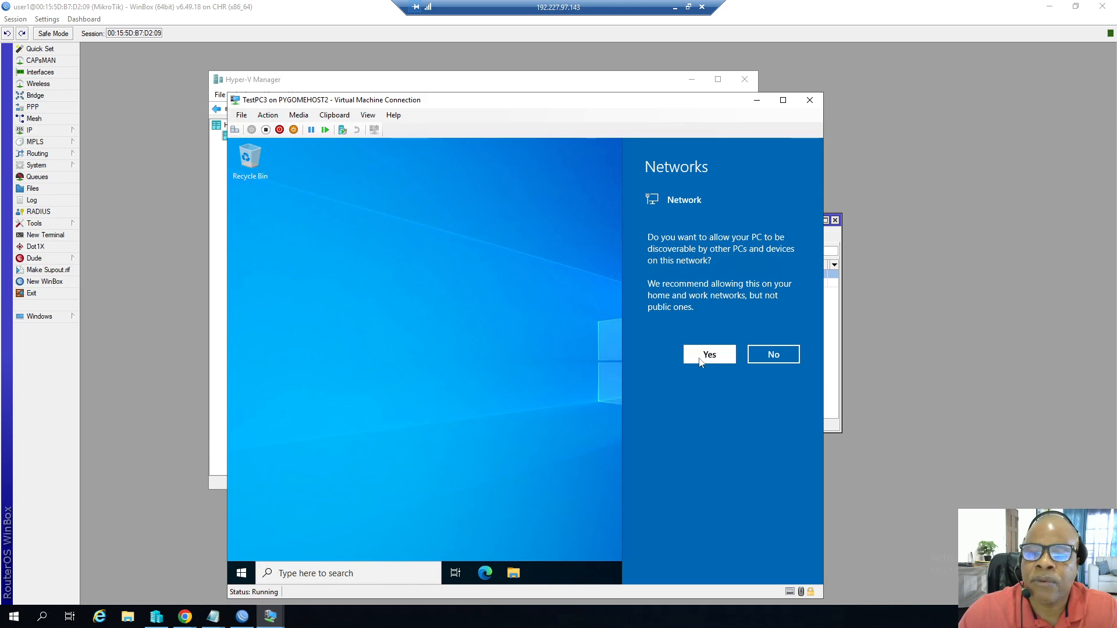
Allow the PC to be discoverable on the network and open Command Prompt from the taskbar search.
click(709, 355)
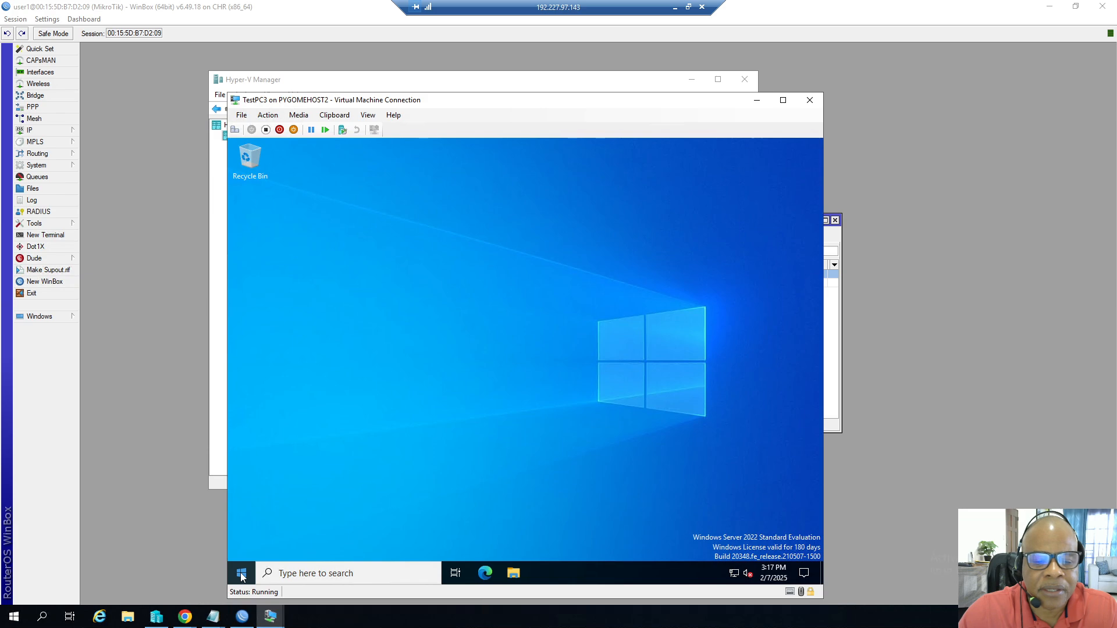
click(312, 573)
text(cmd)
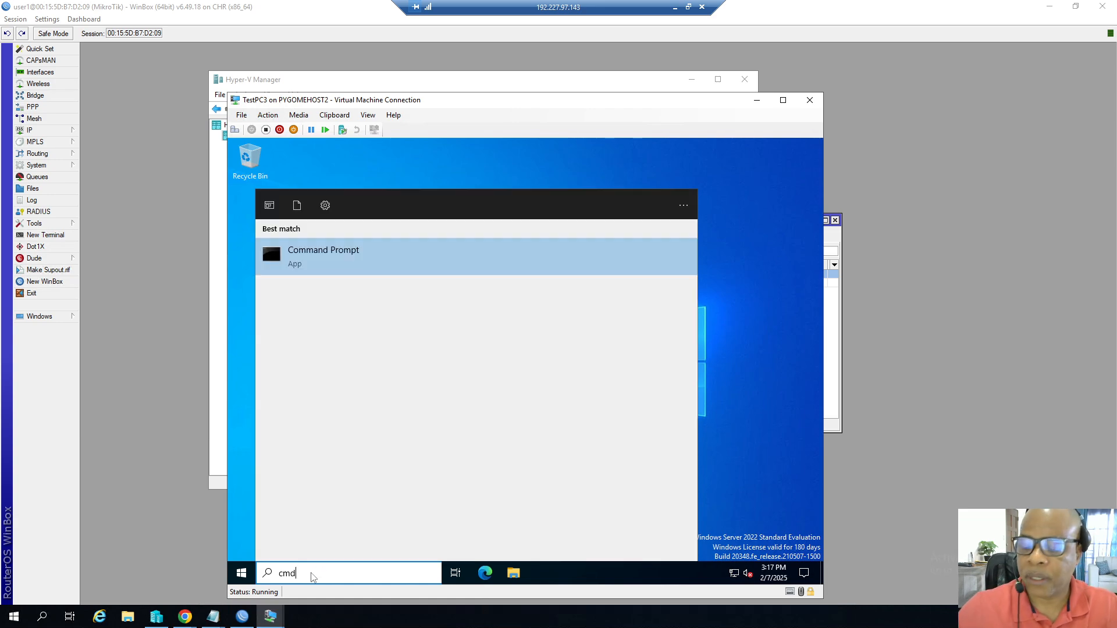
click(324, 256)
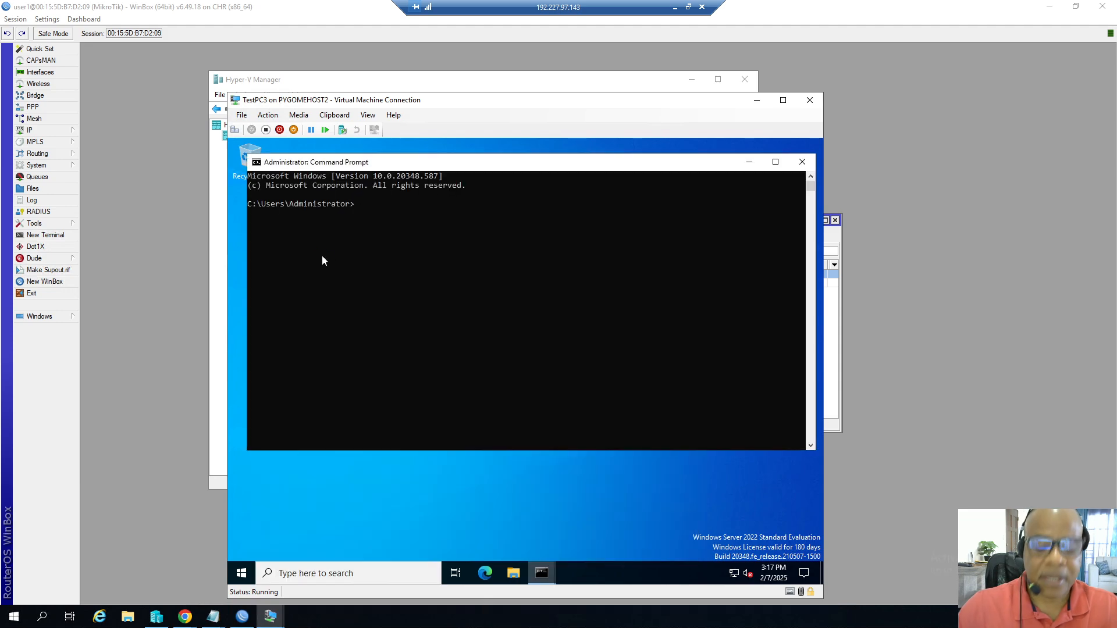
Run ipconfig /all and ping the router gateway 10.1.6.48 from the Command Prompt.
text(ipconfig )
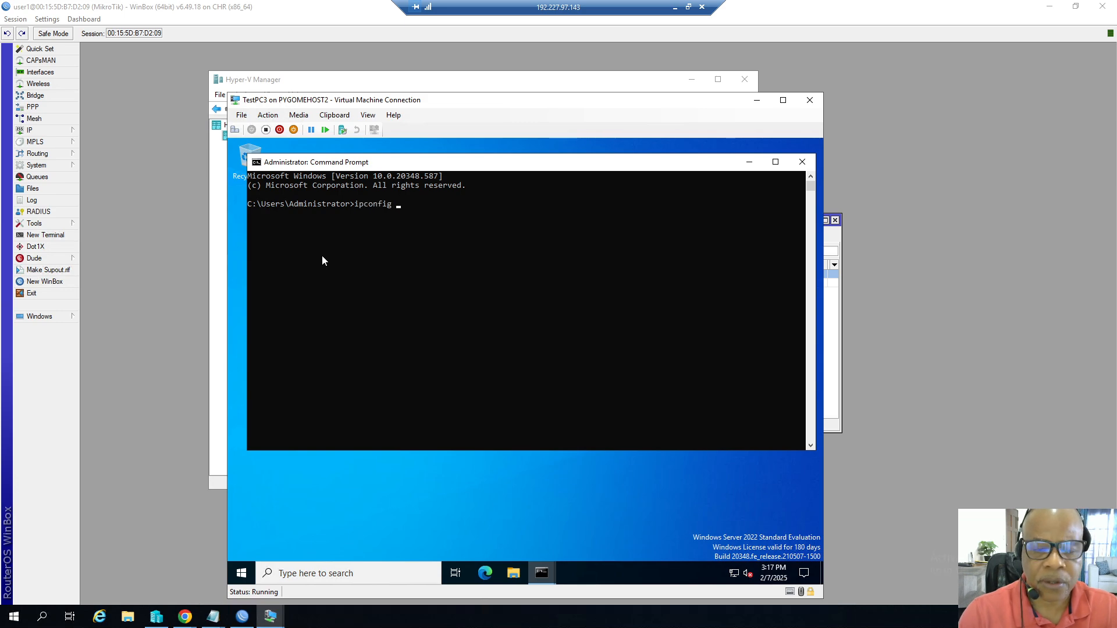
text(/all)
key(Return)
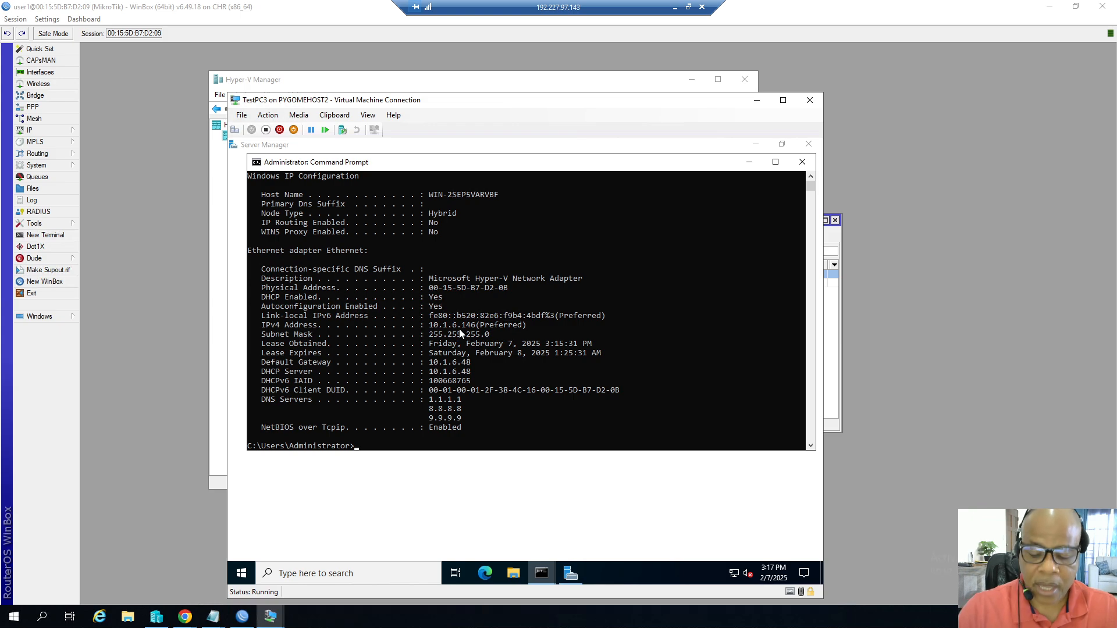
text(ping)
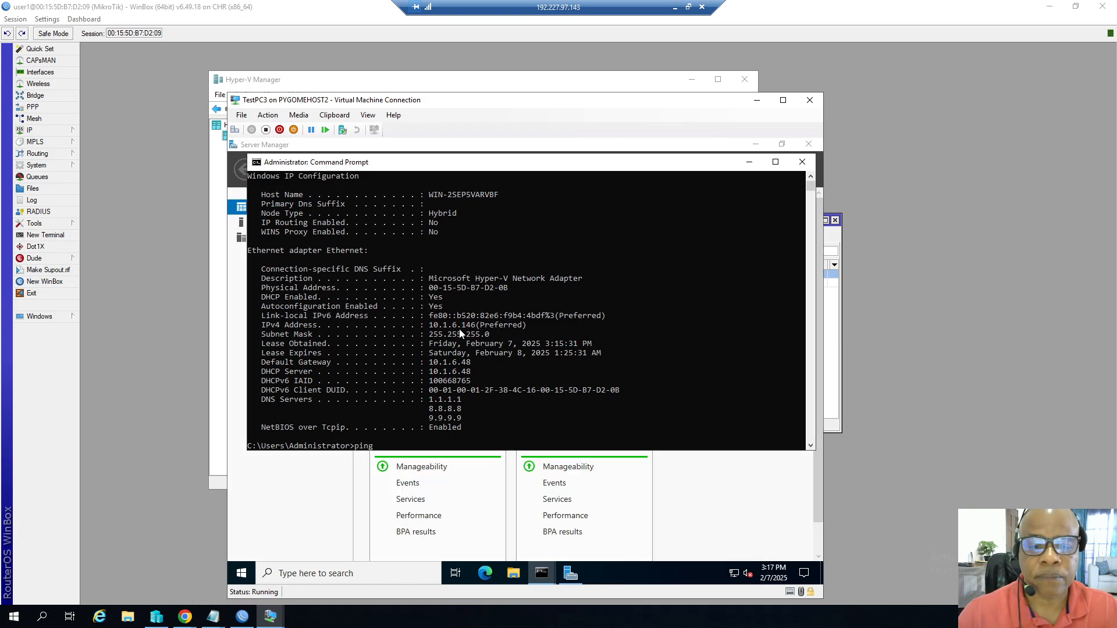
text( 1)
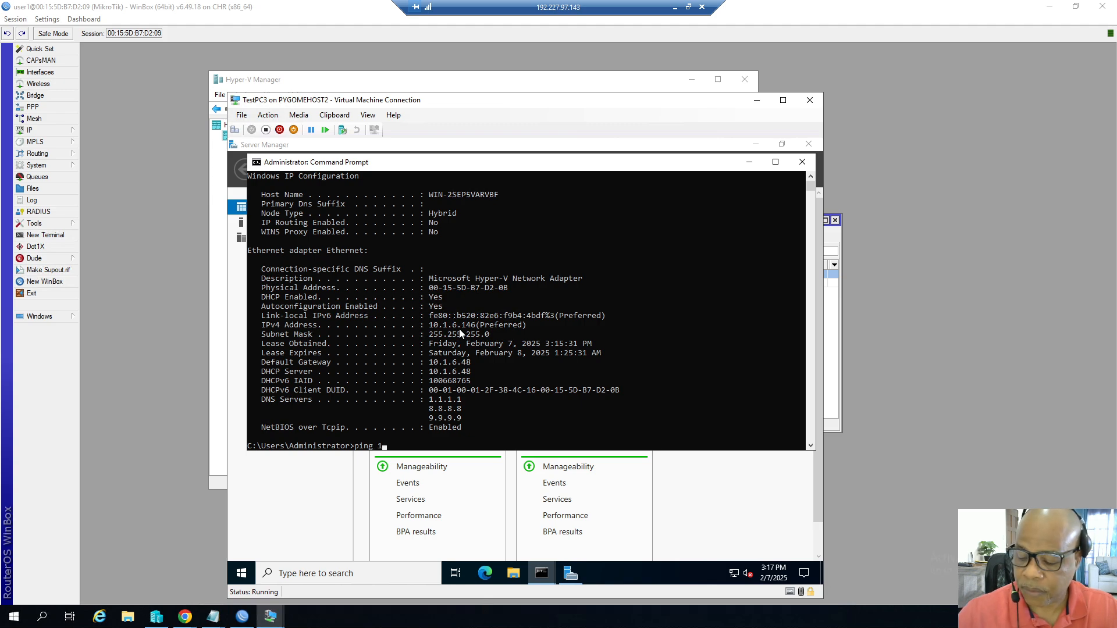
text(0.1.6.48)
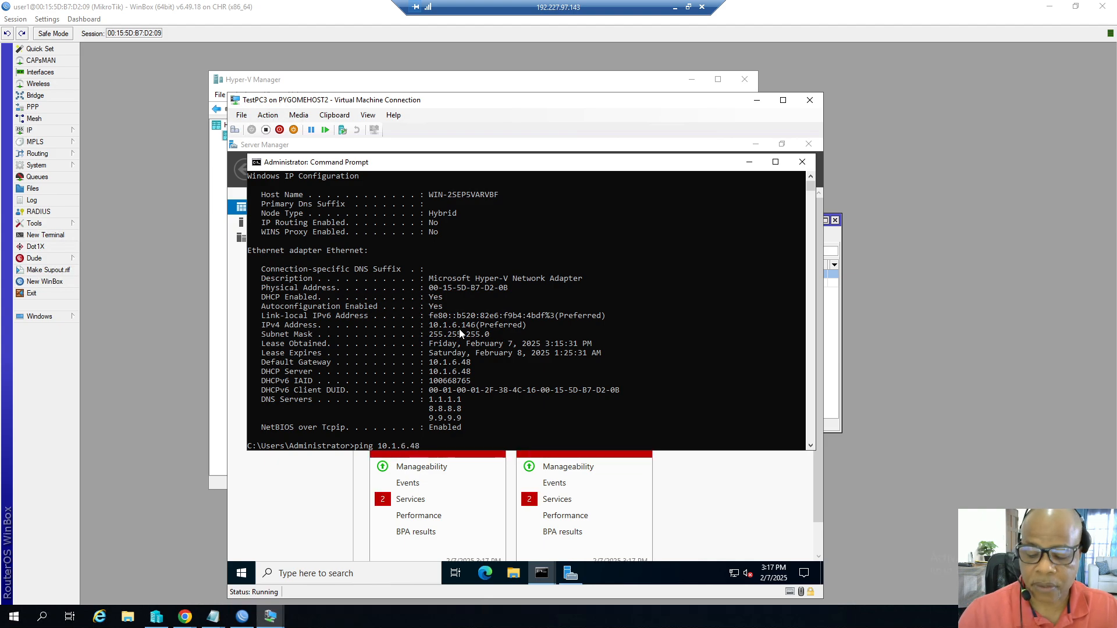
key(Return)
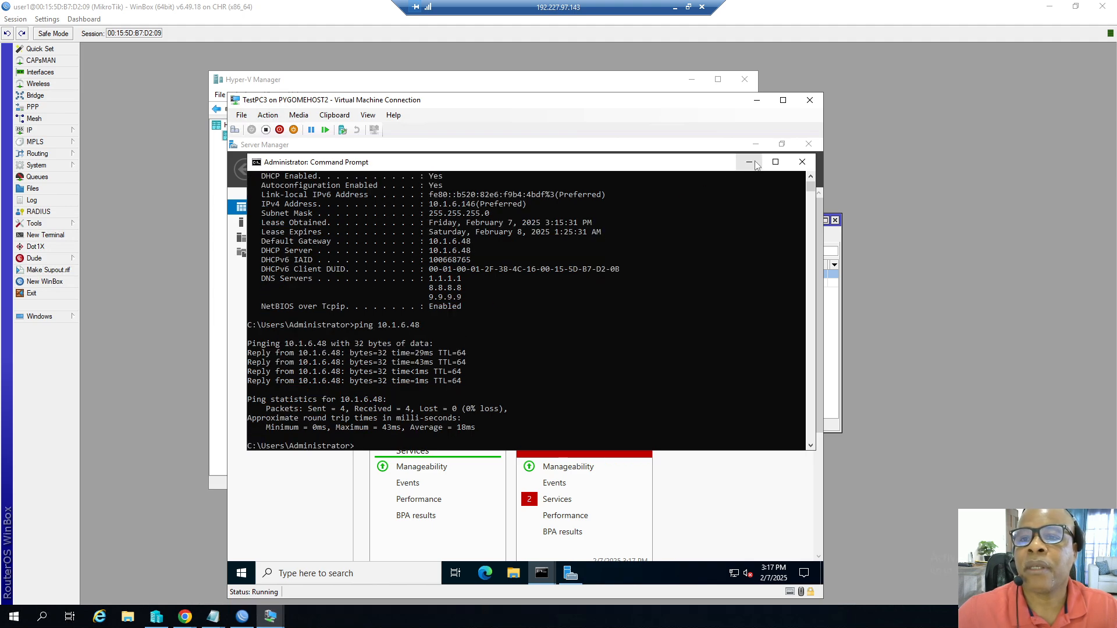
Close the Command Prompt windows and dismiss the Windows Admin Center pop-up in Server Manager.
click(751, 163)
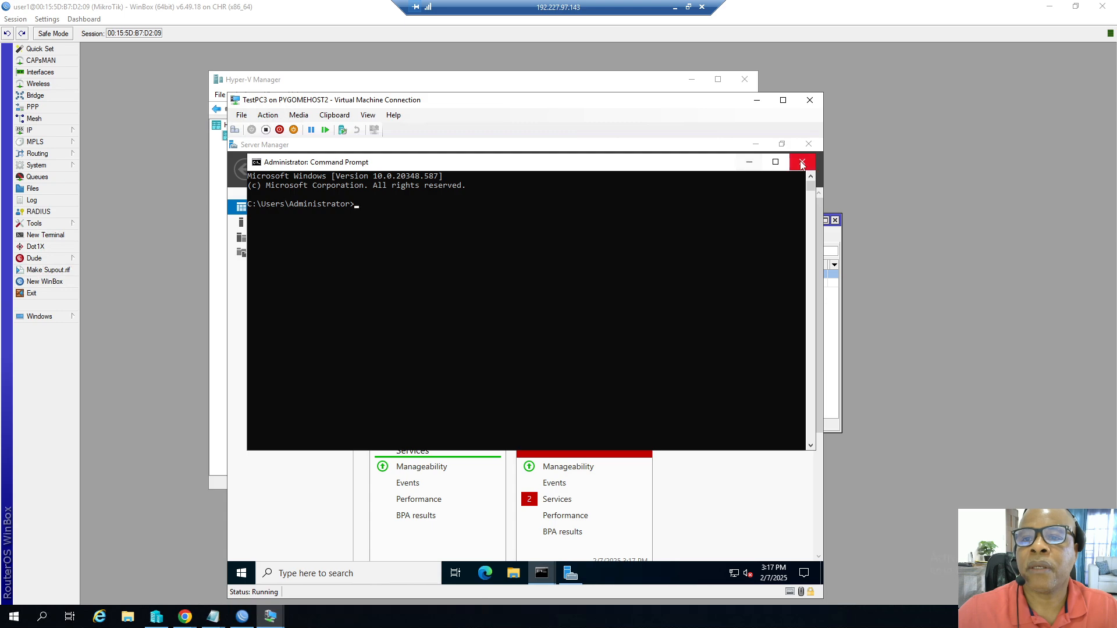
click(749, 163)
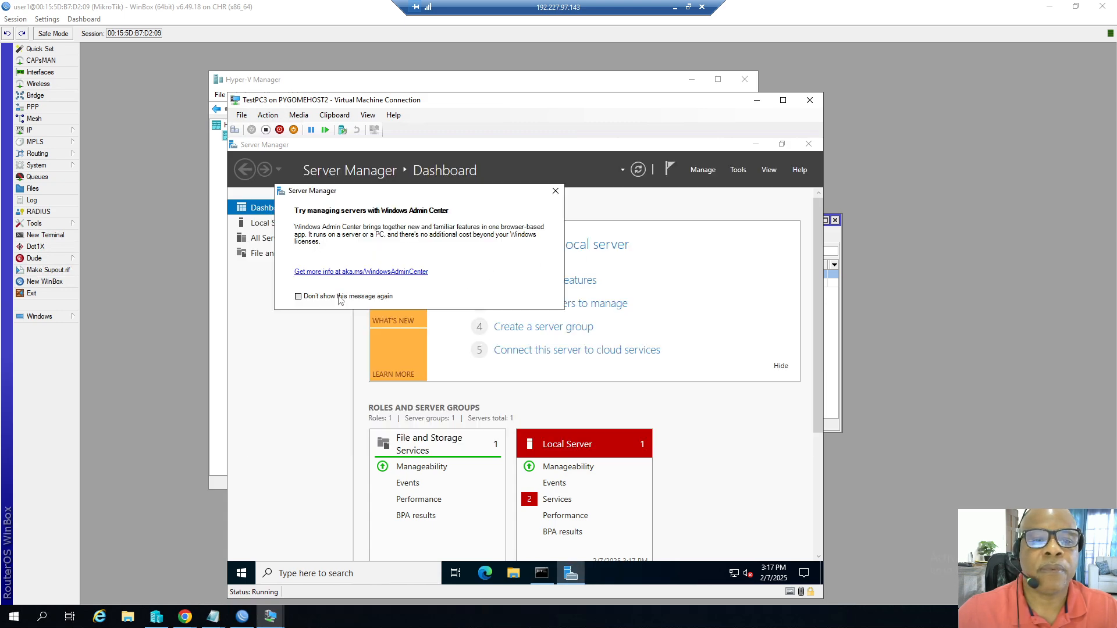
click(555, 190)
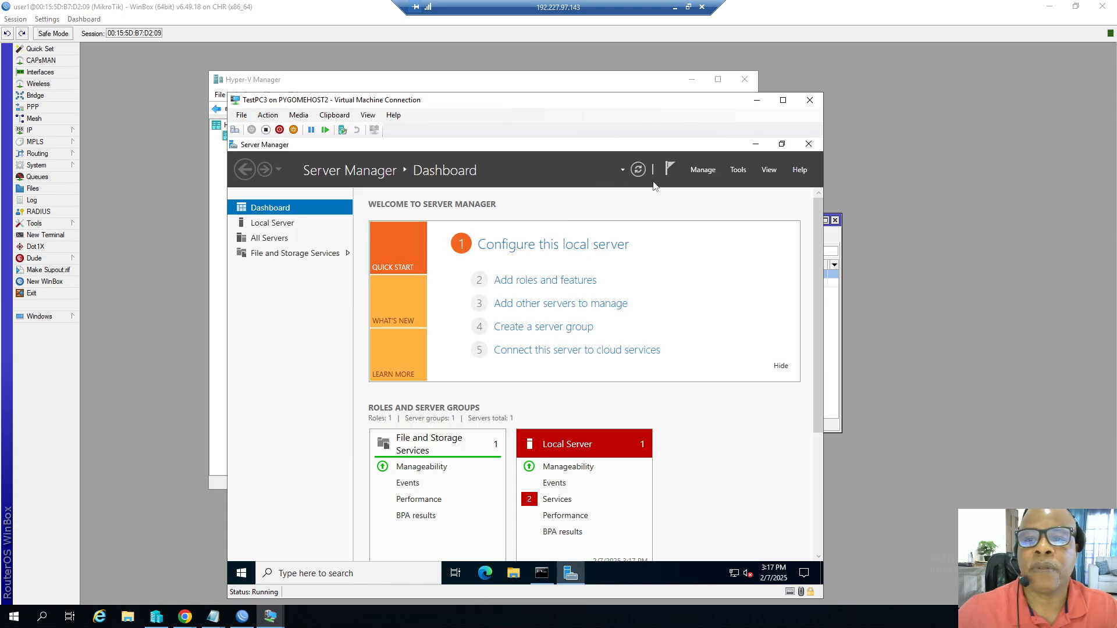
Set Server Manager not to start automatically at logon, then close Server Manager.
click(701, 170)
click(707, 242)
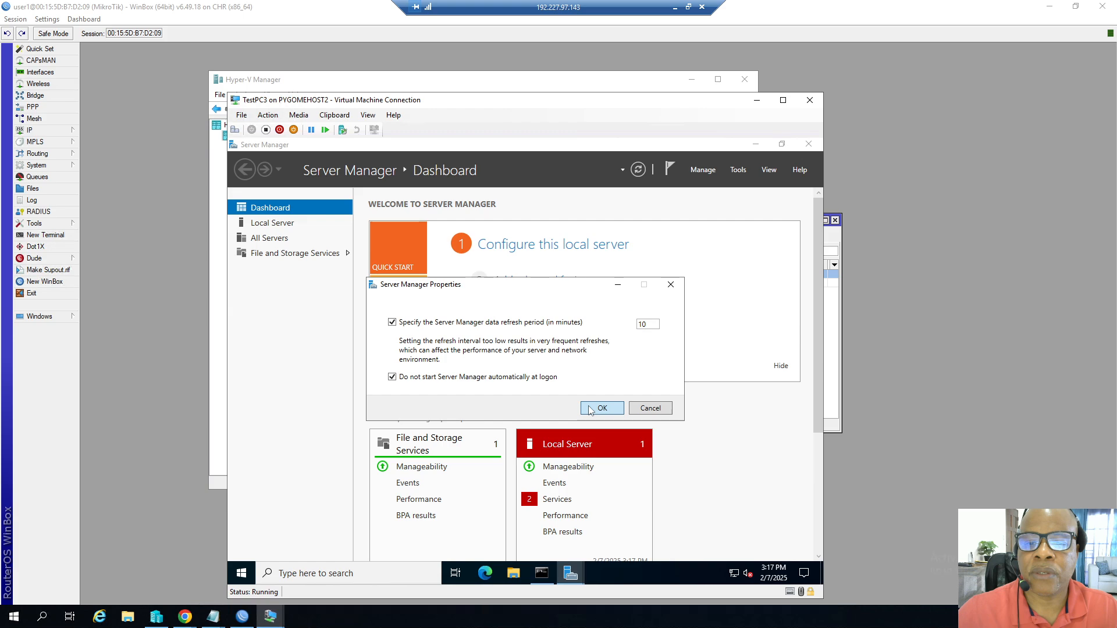
click(591, 408)
click(809, 144)
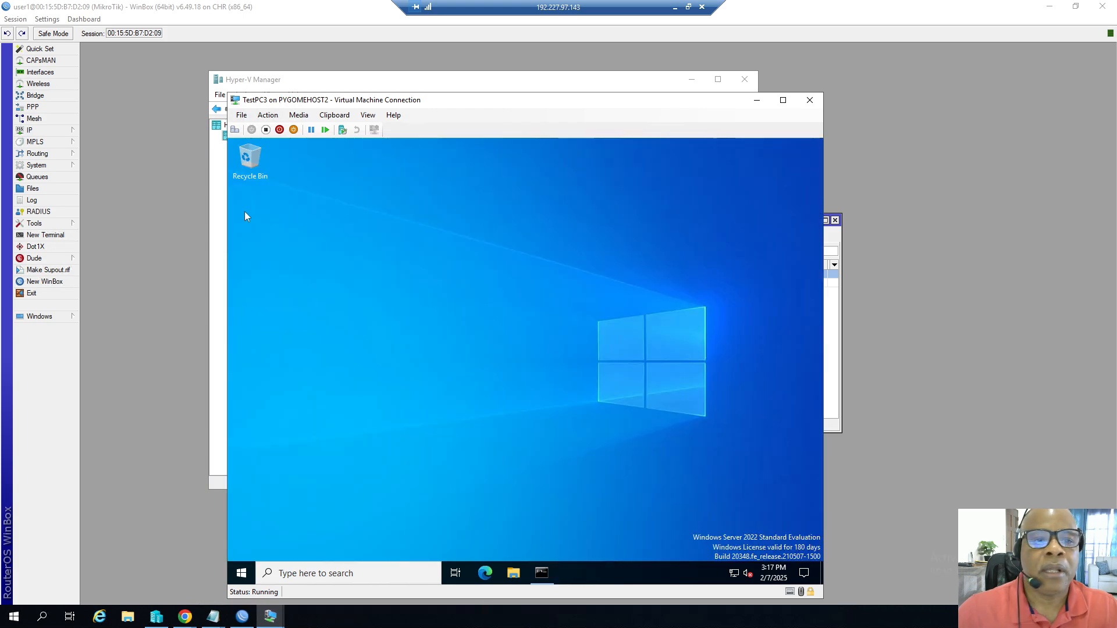
Launch Microsoft Edge on TestPC3.
click(494, 572)
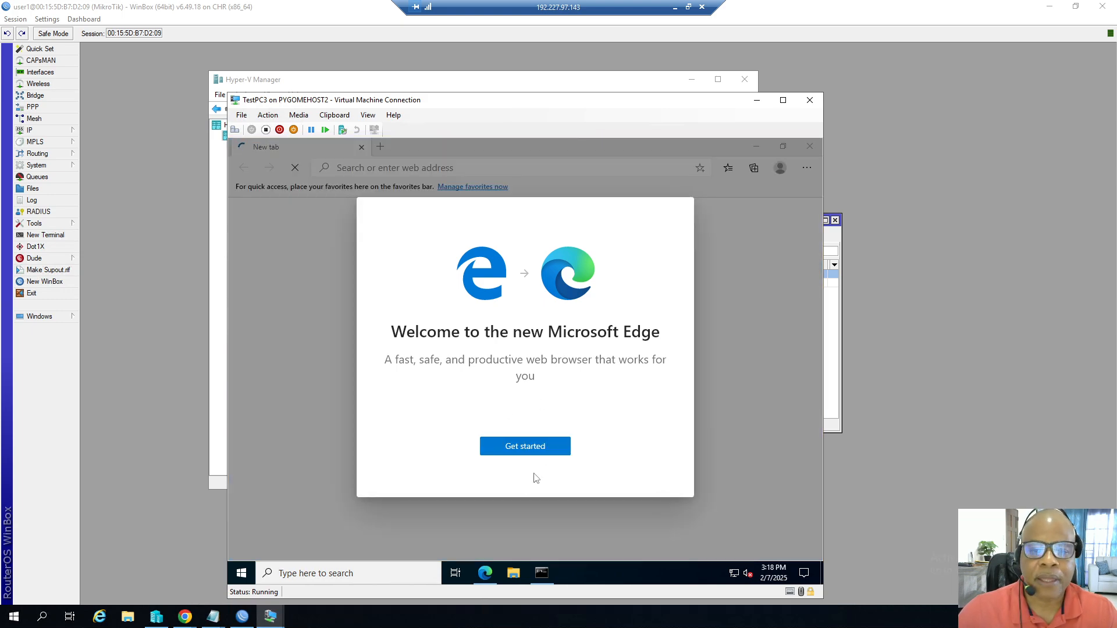
Skip Edge's first-run setup, browse to google.com and run a search for car to test internet access.
click(528, 451)
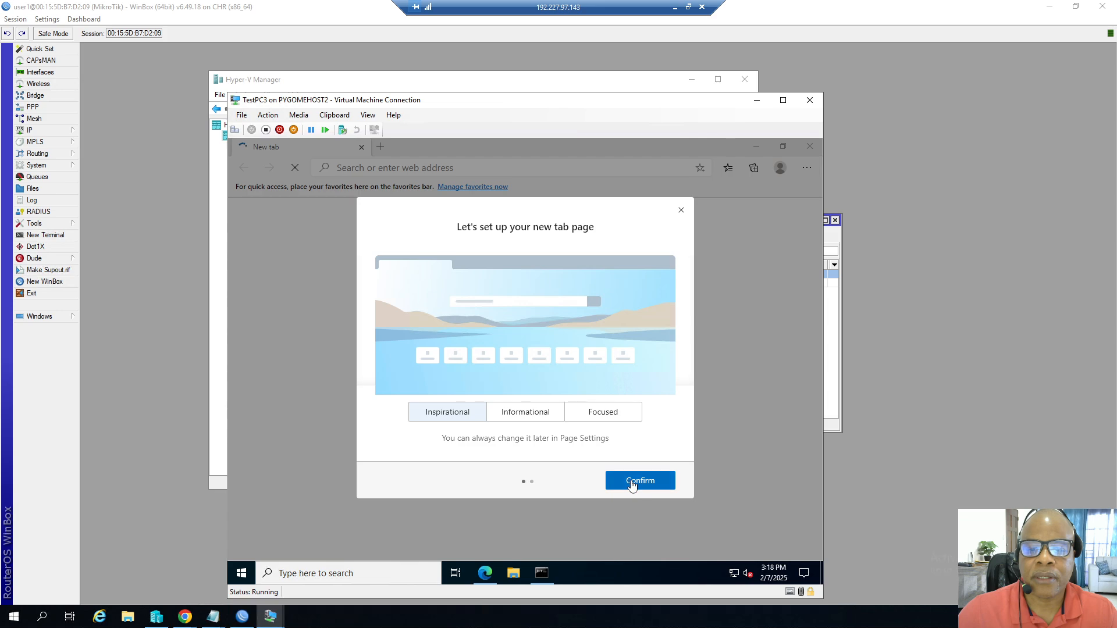
click(680, 210)
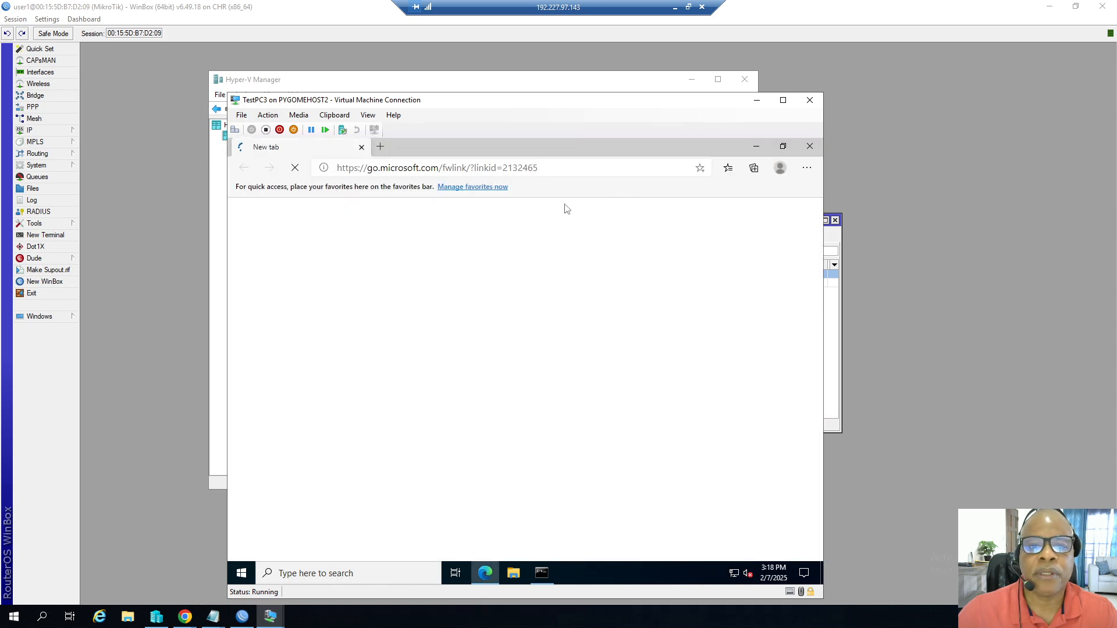
click(474, 168)
text(g)
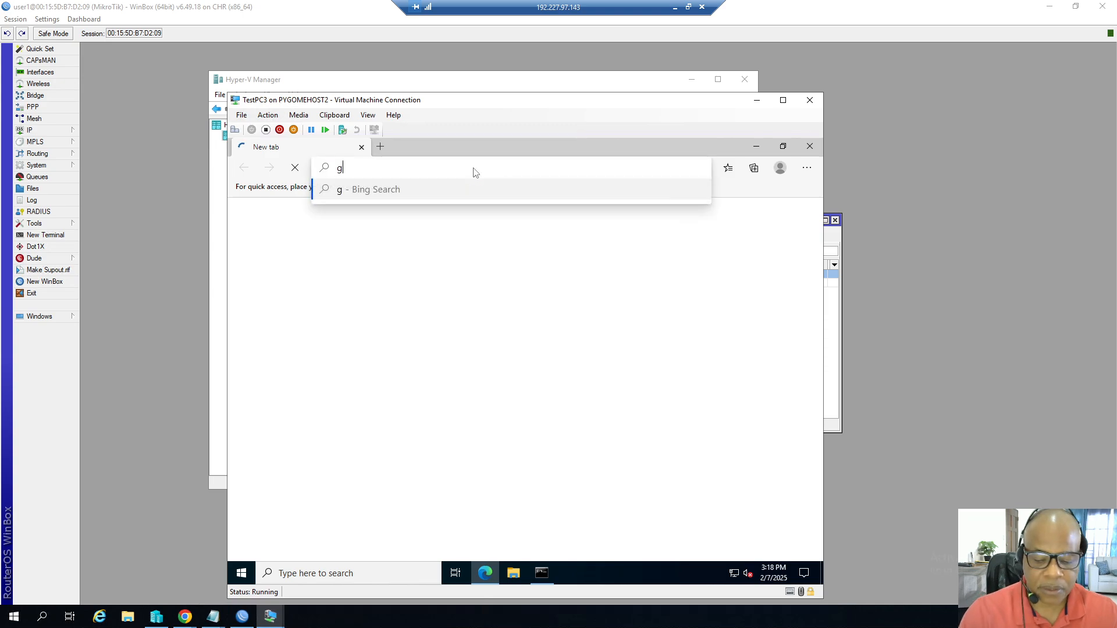
text(oogle.com)
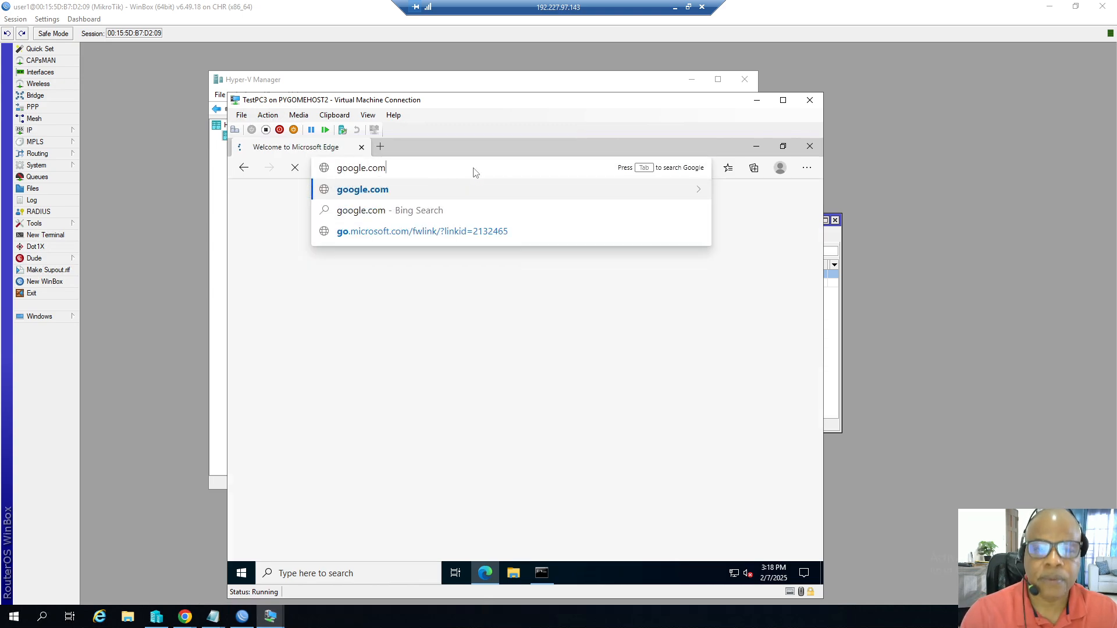
key(Return)
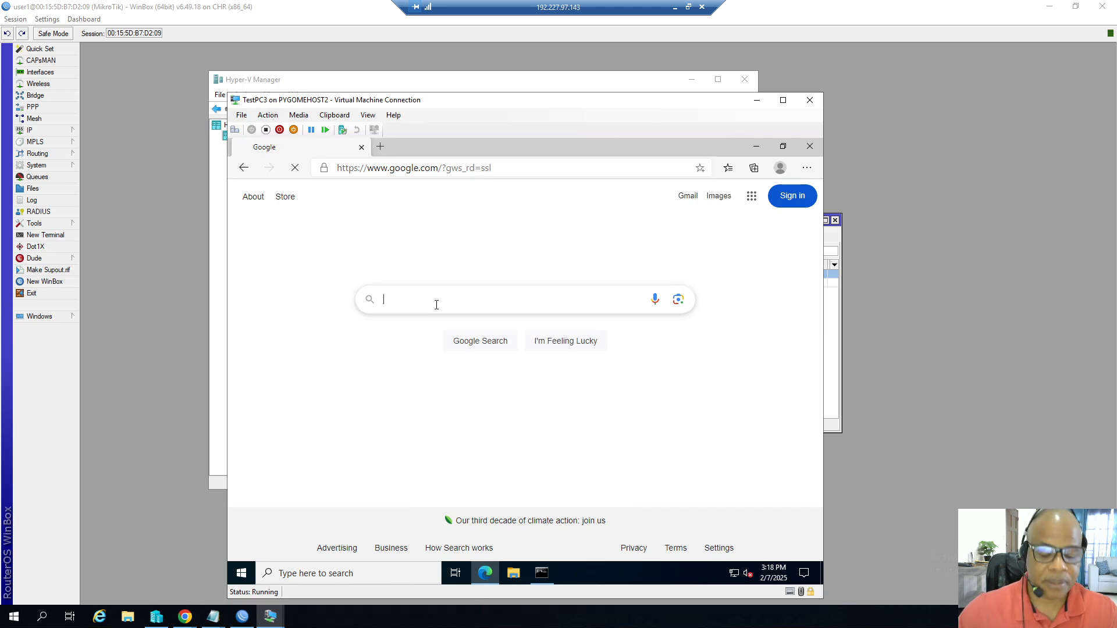
text(ar)
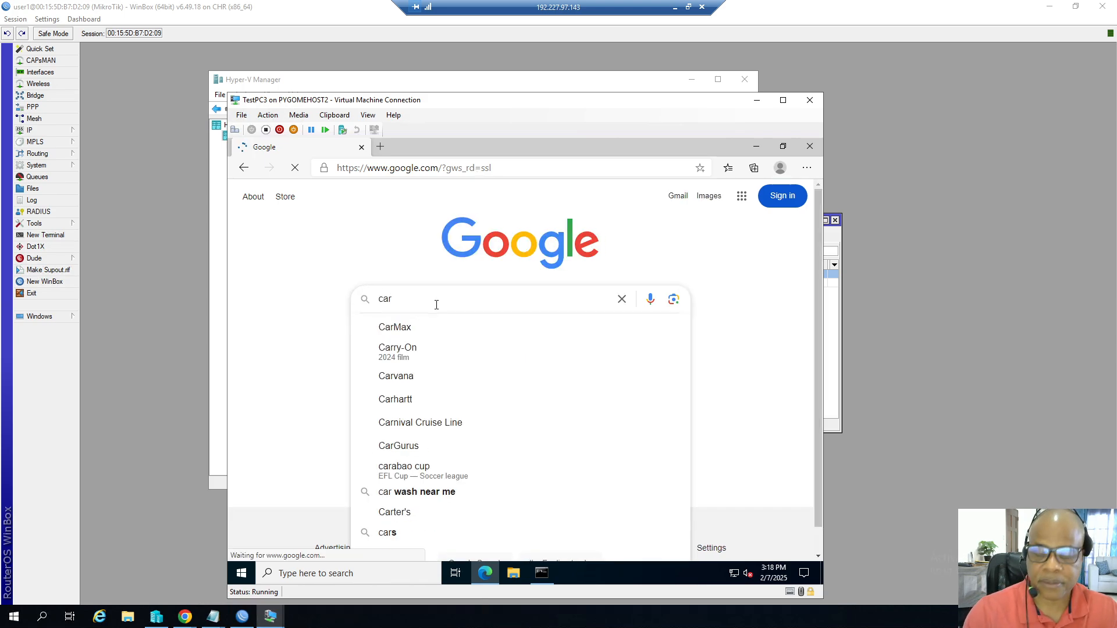
key(Return)
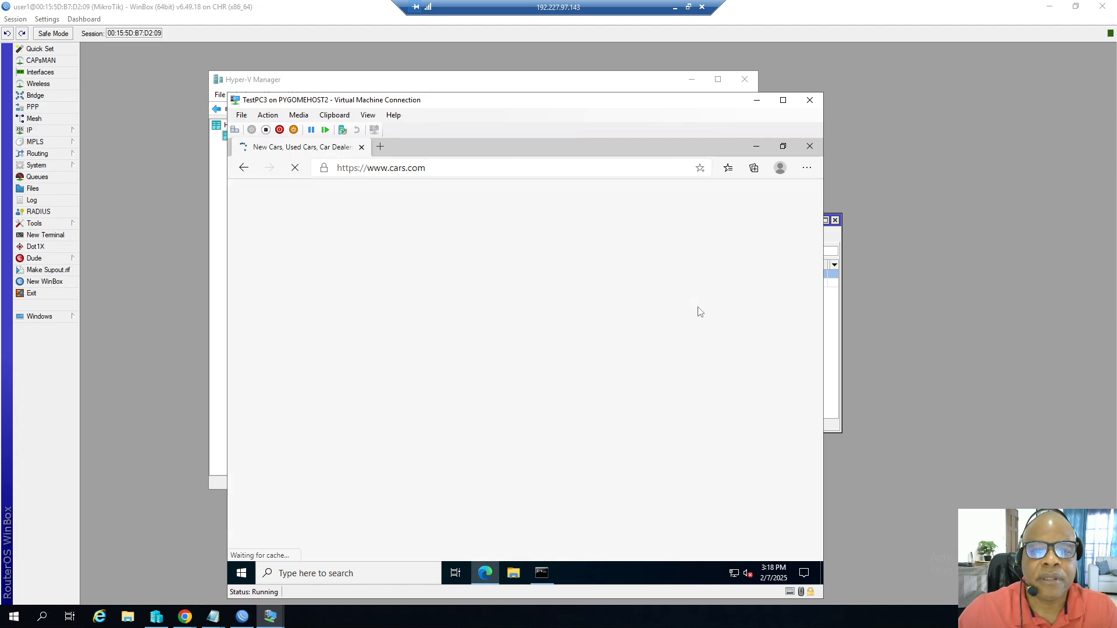
Compare TestPC3's network adapter IP address in Hyper-V Manager with the DHCP server leases in WinBox.
click(756, 100)
click(333, 215)
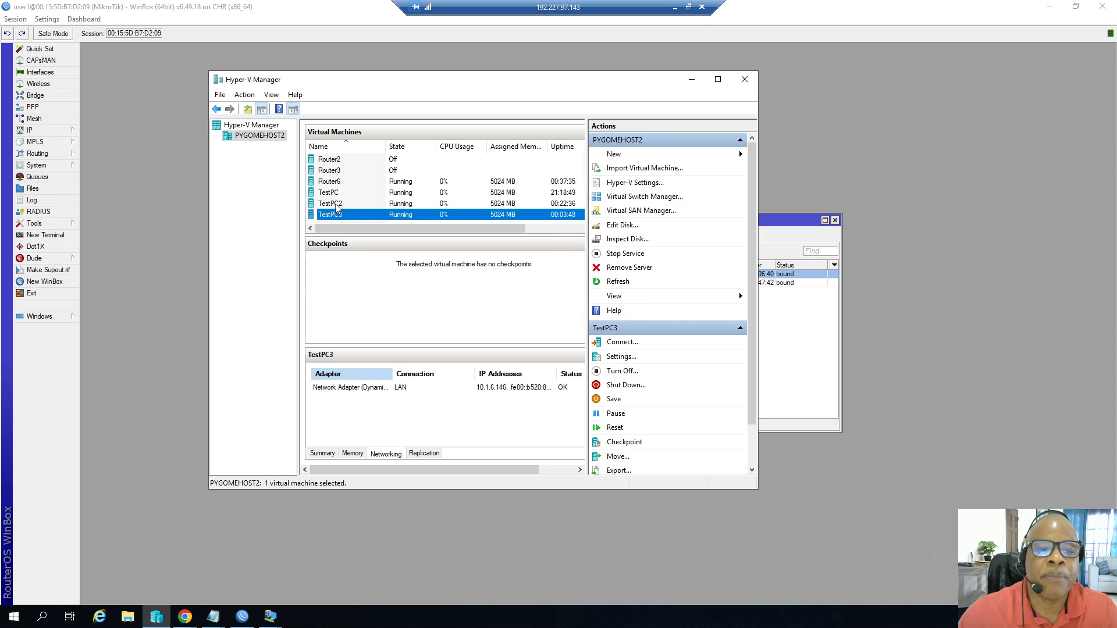
click(333, 204)
click(339, 215)
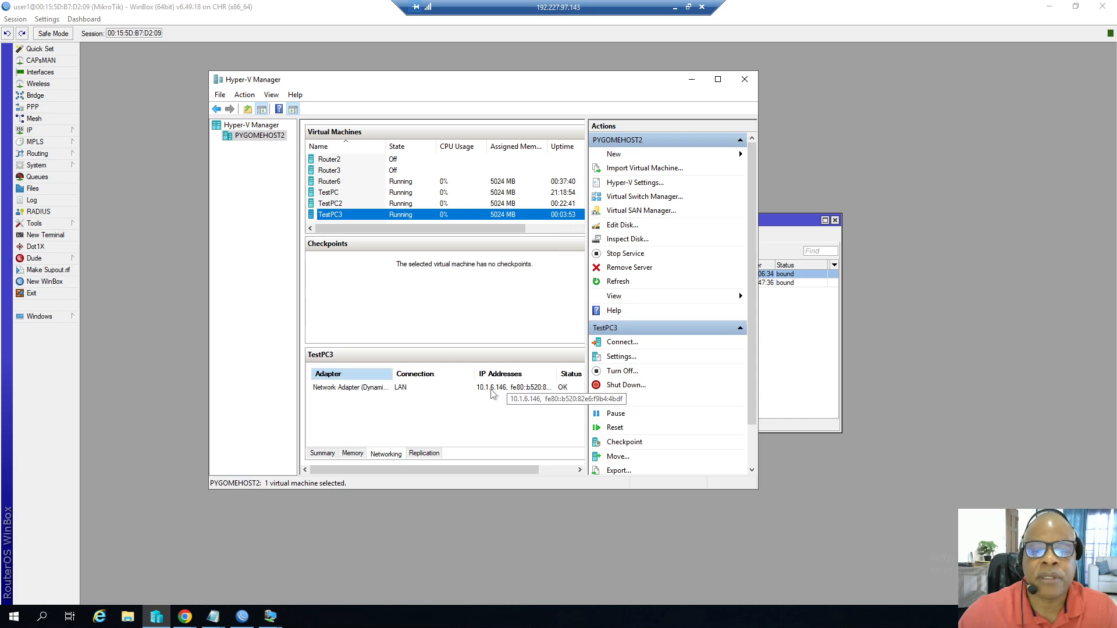
click(85, 173)
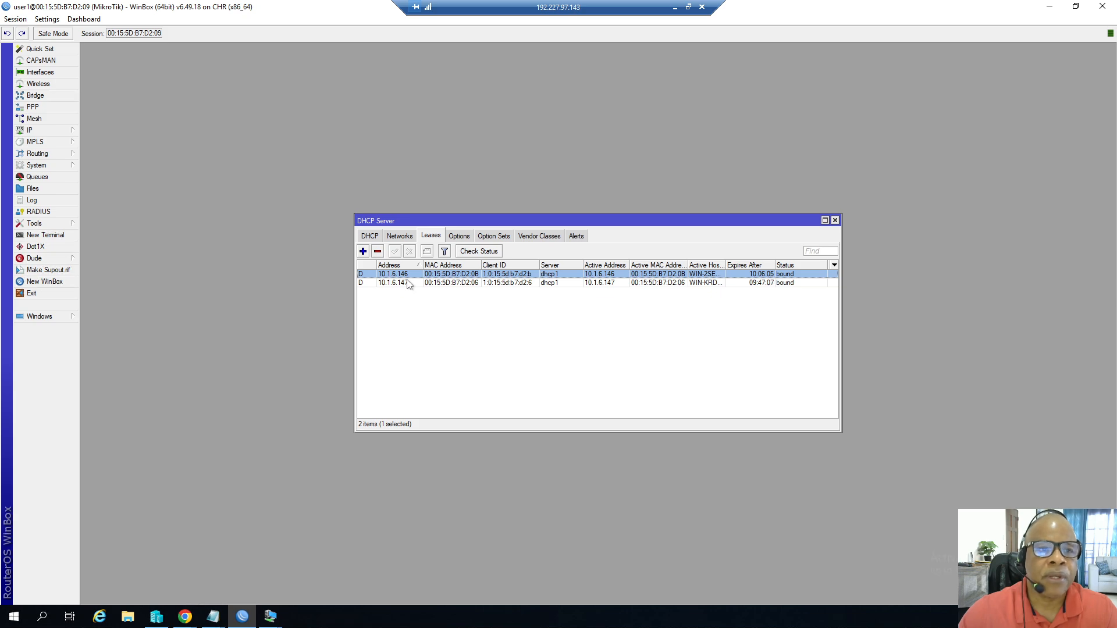
Switch to Chrome and browse the MikroTik website's hardware products list.
click(185, 617)
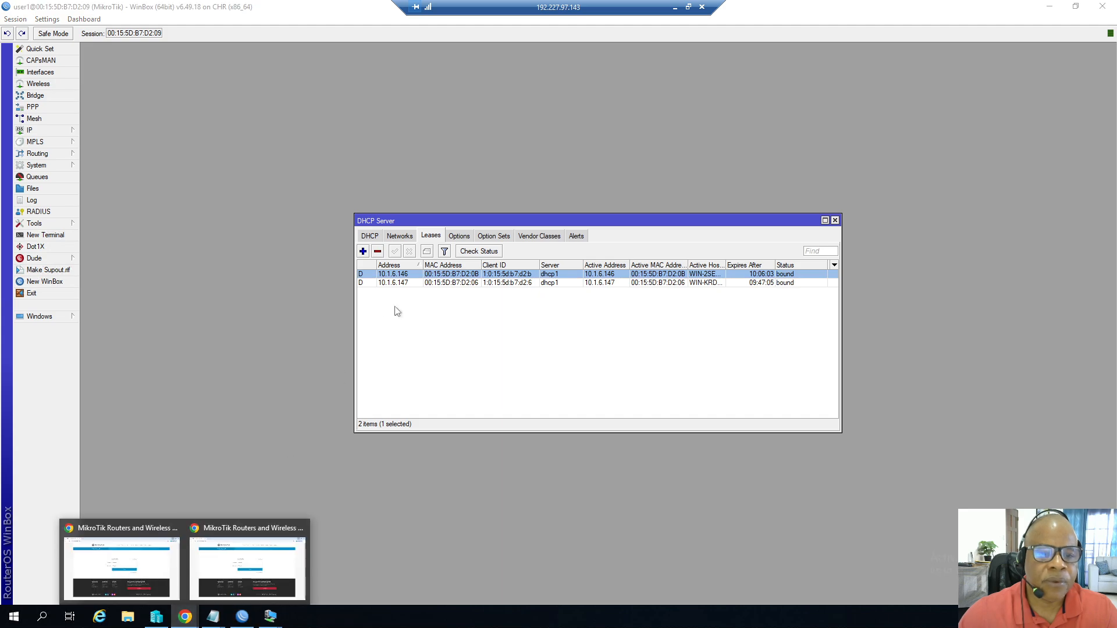
click(236, 523)
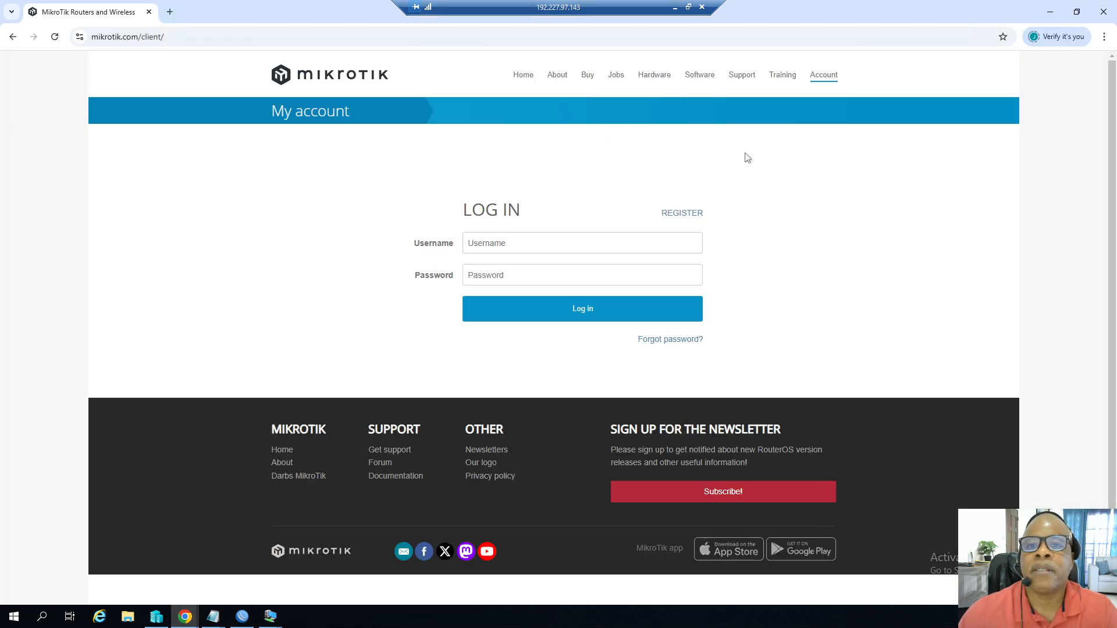
click(515, 78)
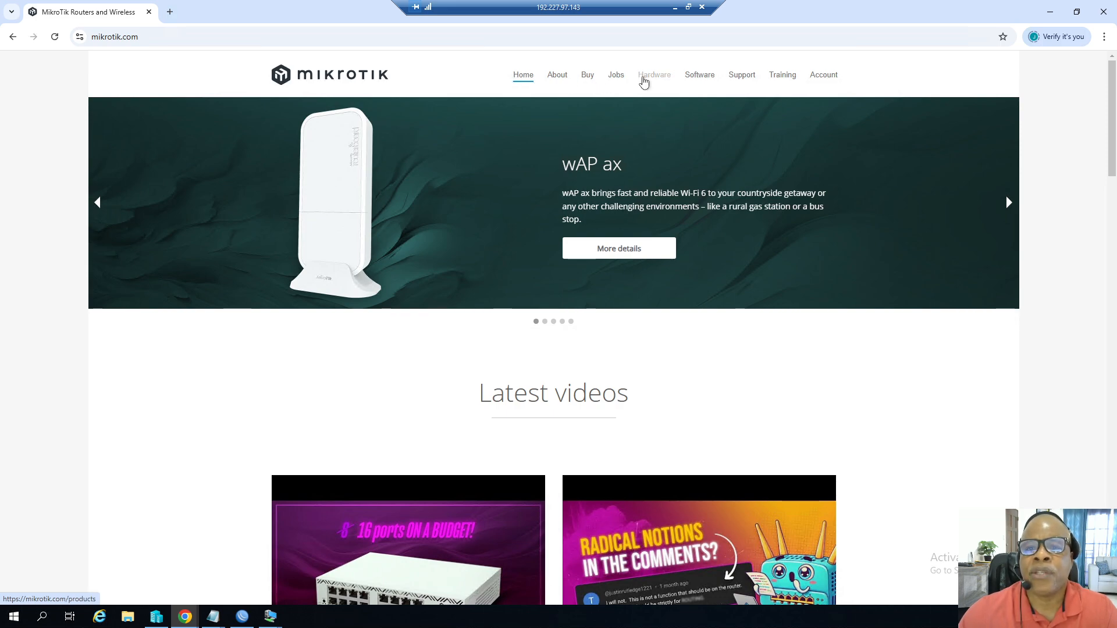
click(644, 81)
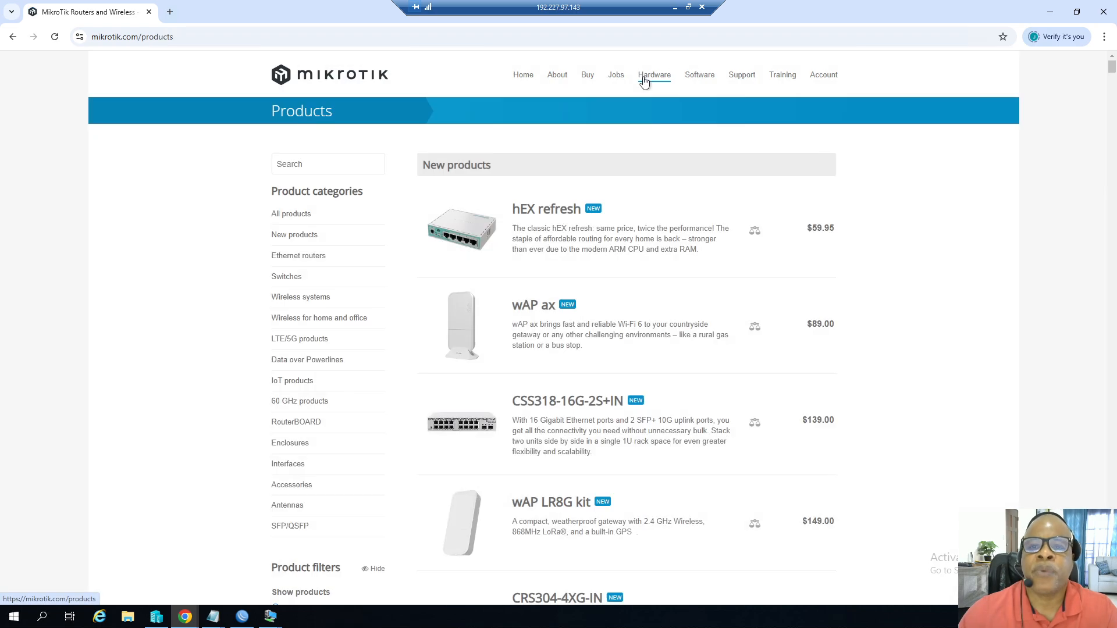
scroll(634, 364, down, 10)
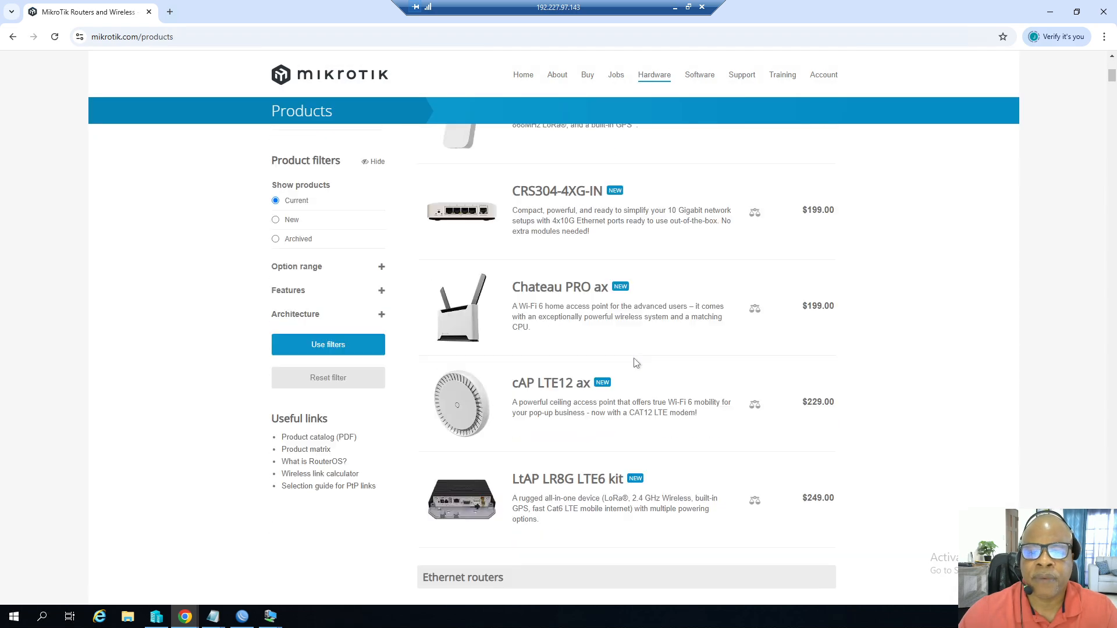
scroll(634, 362, down, 7)
scroll(634, 361, up, 7)
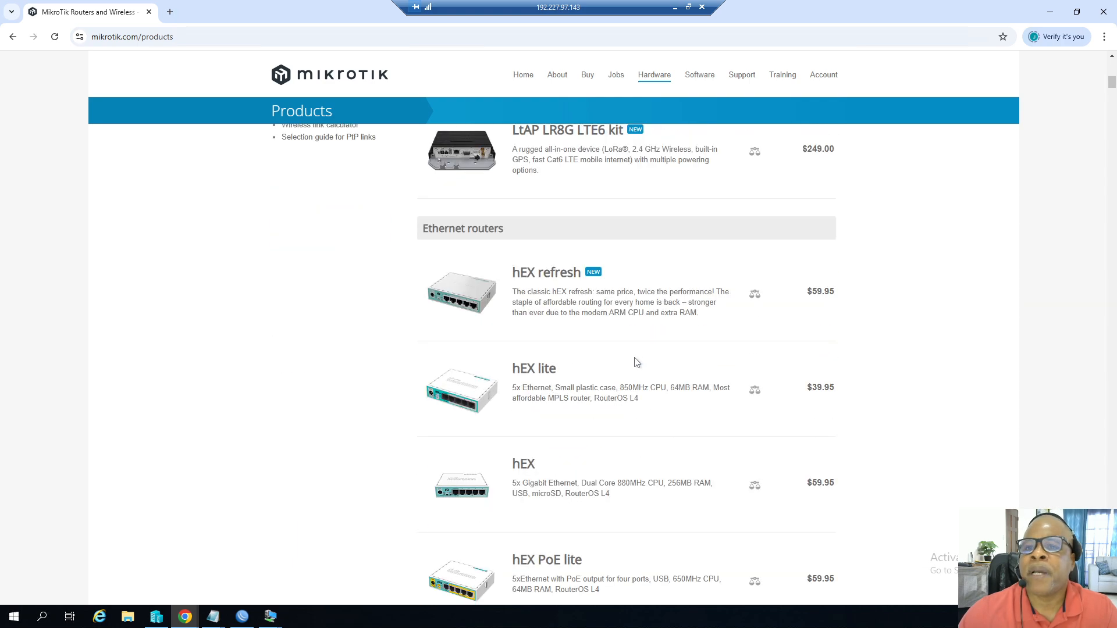
Open the MikroTik software downloads page and expand the Cloud Hosted Router section, highlighting the 6.49.18 Stable version.
click(700, 75)
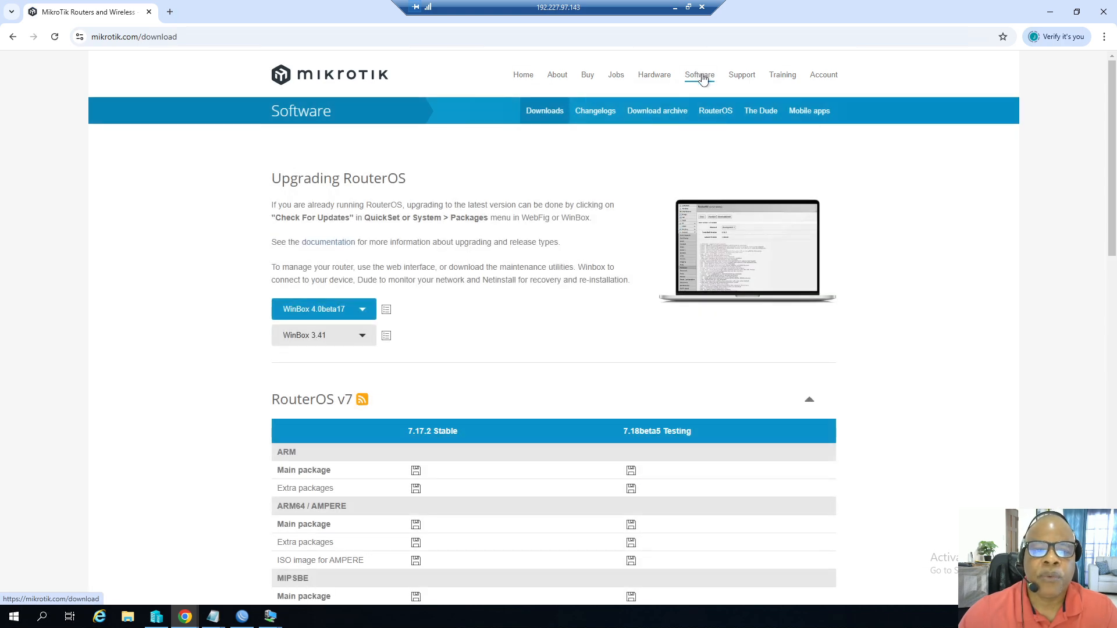
scroll(535, 393, down, 15)
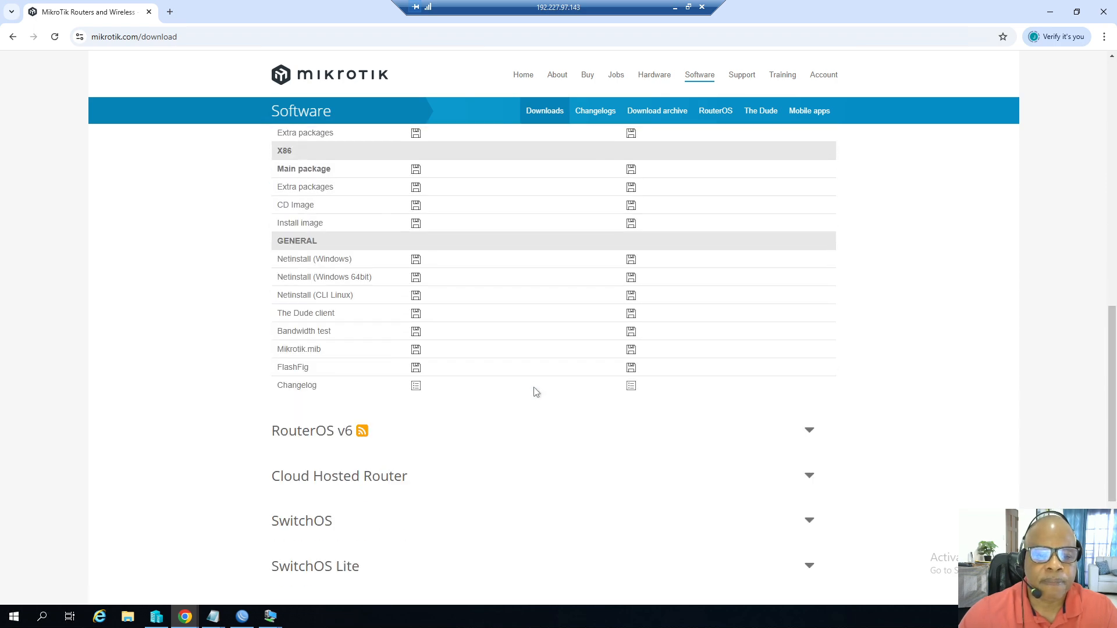
click(382, 251)
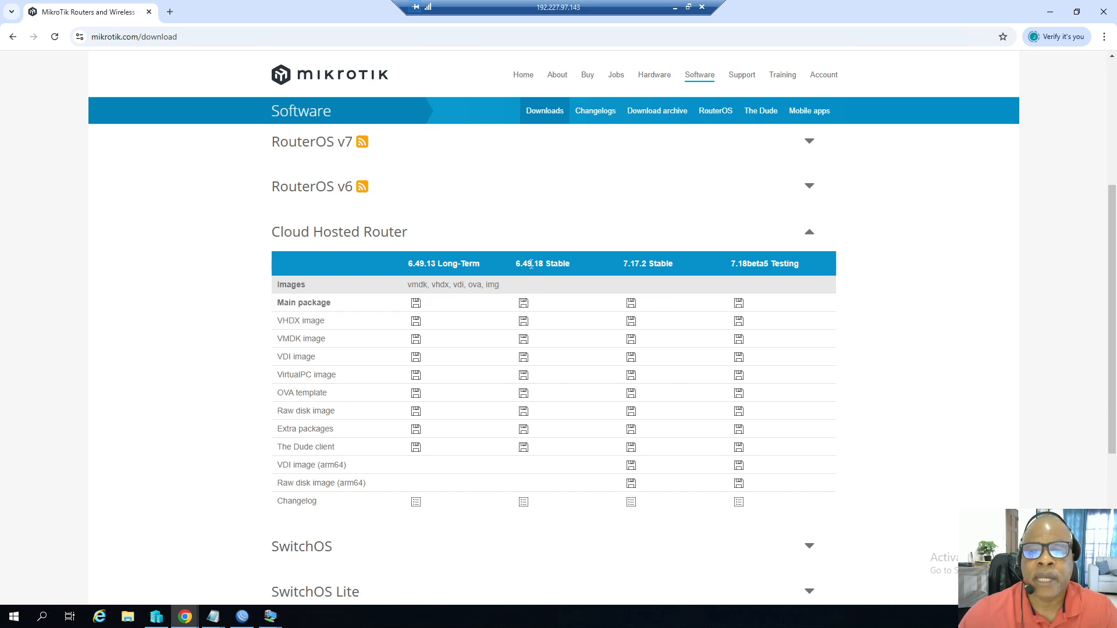
drag(531, 265, 522, 264)
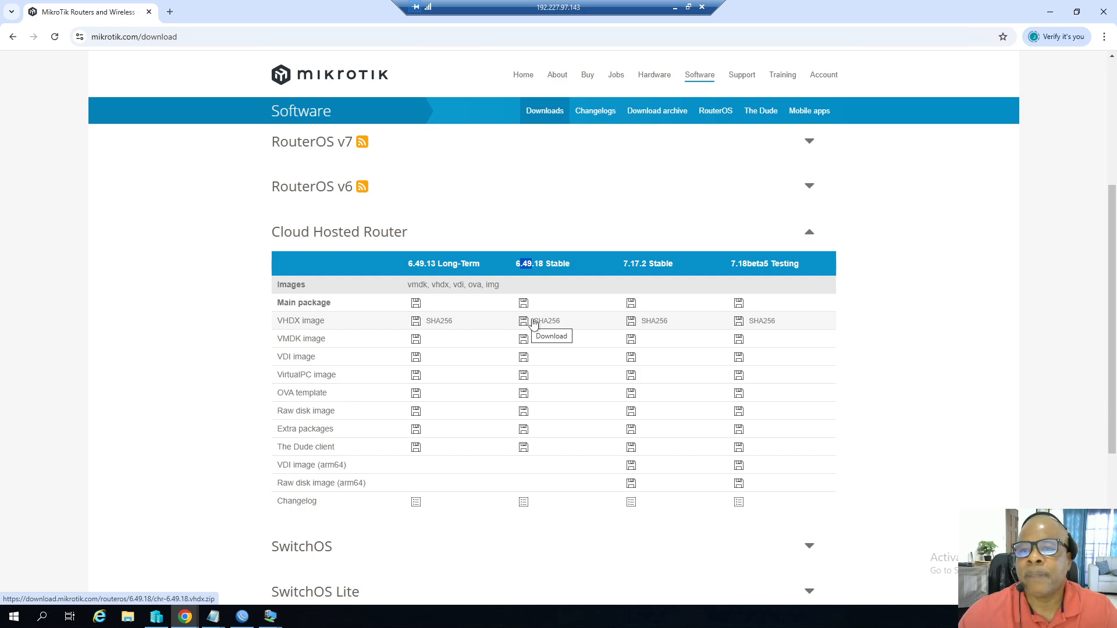
Minimize the browser and the remote desktop session window.
click(1053, 18)
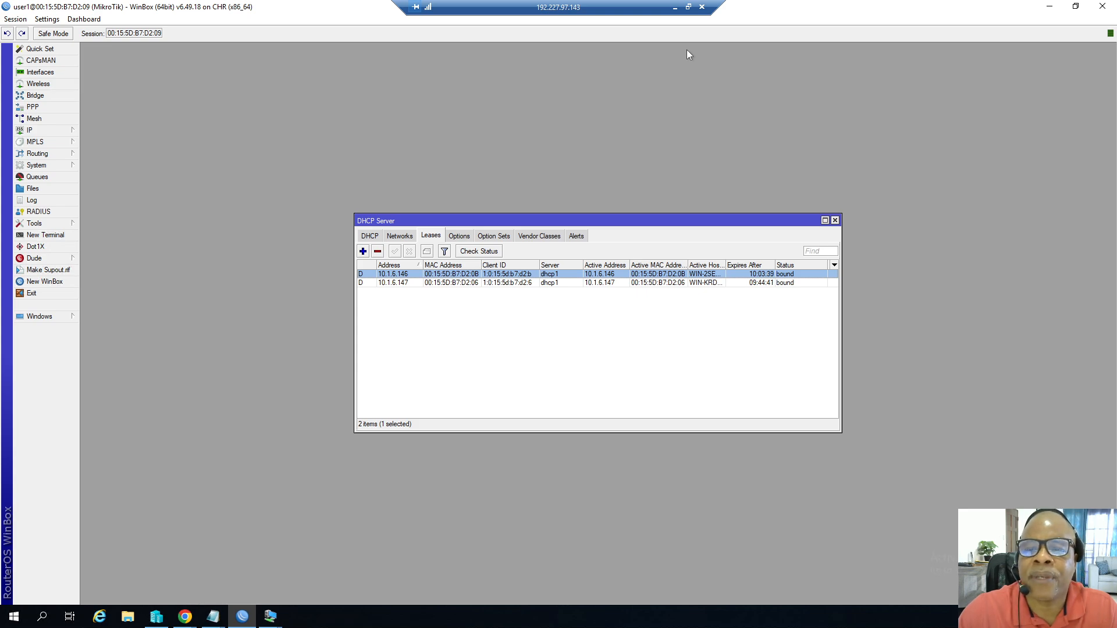
click(675, 6)
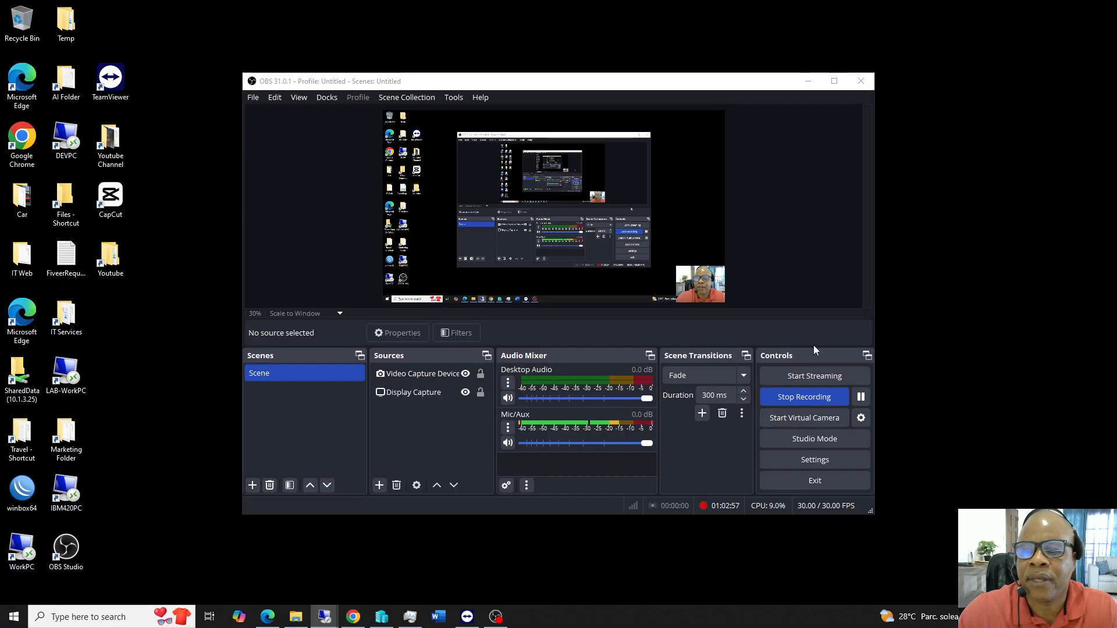